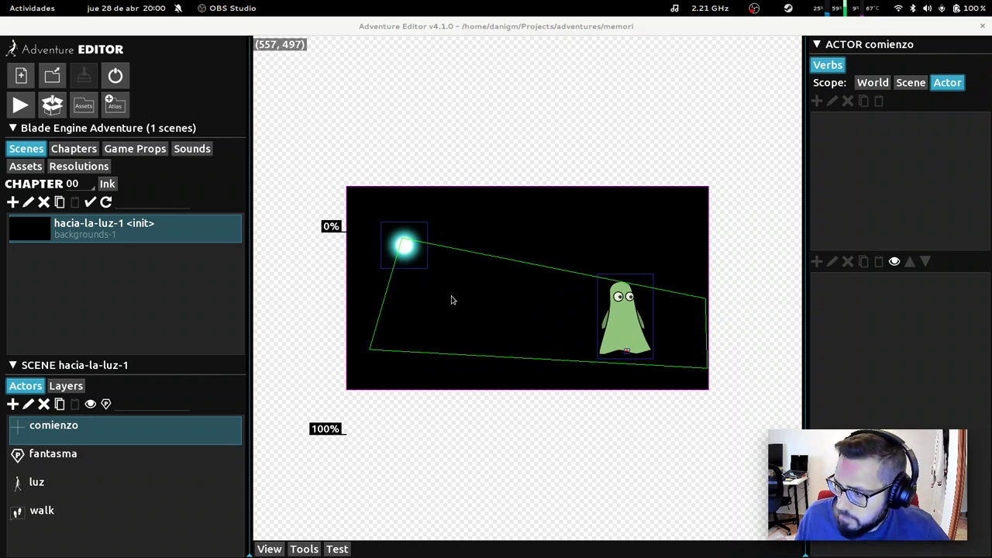
Step: In the luz actor's simple dialog, move the option "Ok. Me lo voy a pensar" down to the end of the list
click(390, 238)
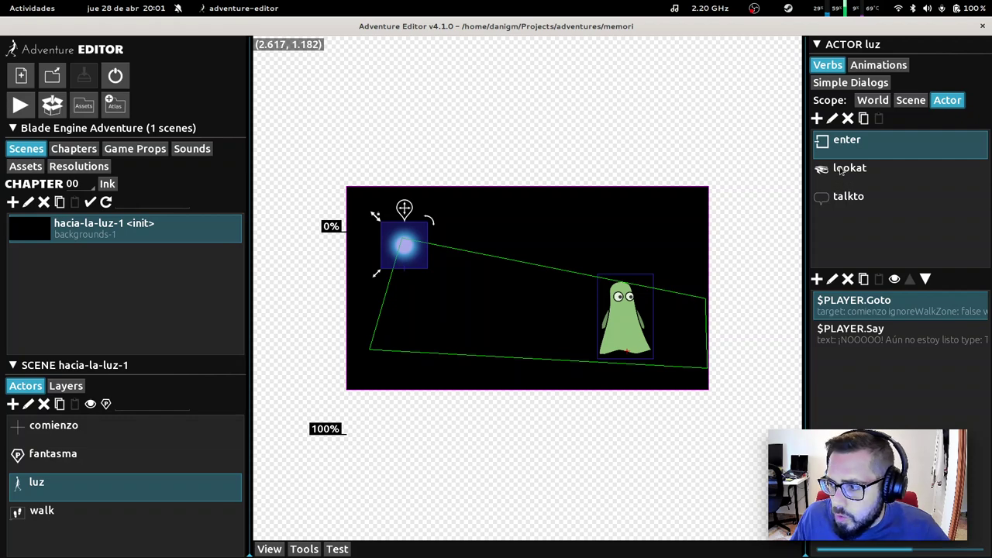
click(844, 85)
click(900, 268)
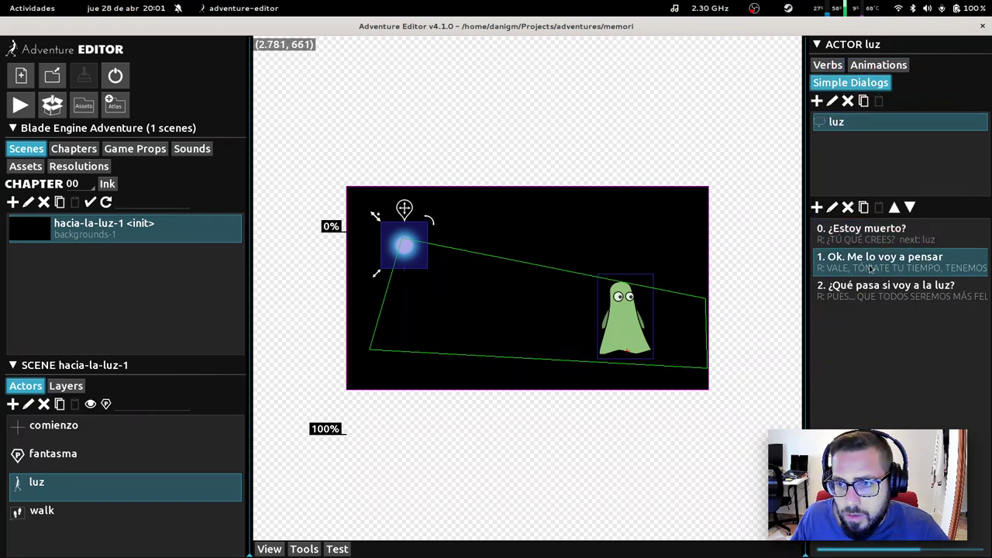
click(910, 207)
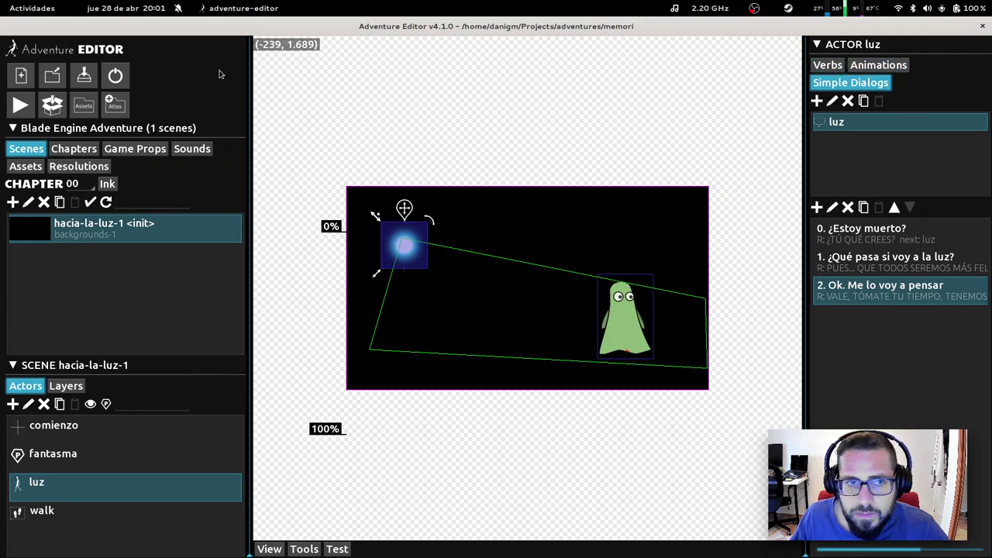
click(858, 239)
click(866, 262)
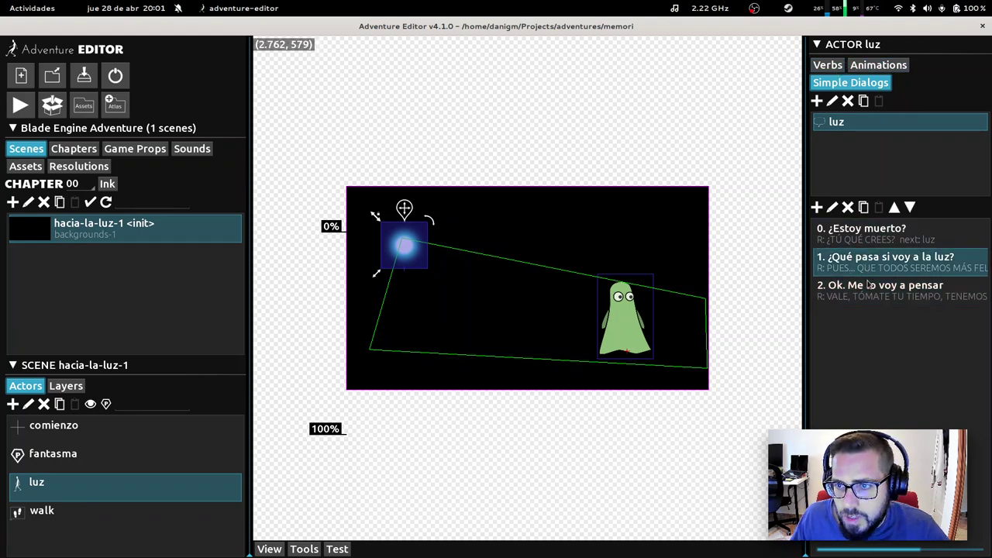
click(867, 283)
click(860, 256)
click(856, 231)
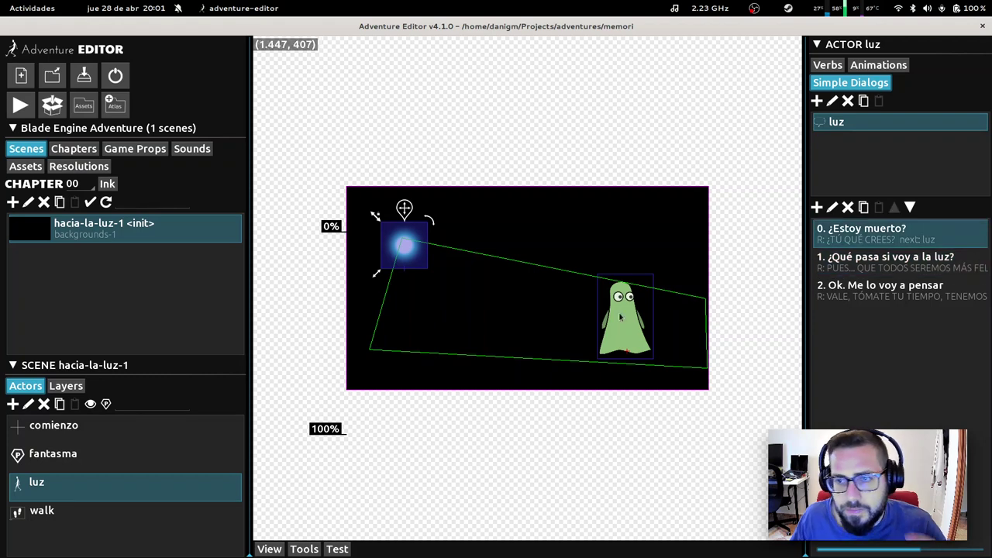
Step: Create a new option in the luz dialog with the player text "Aún no estoy listo... ¿Hay alguna manera de volver?"
click(852, 295)
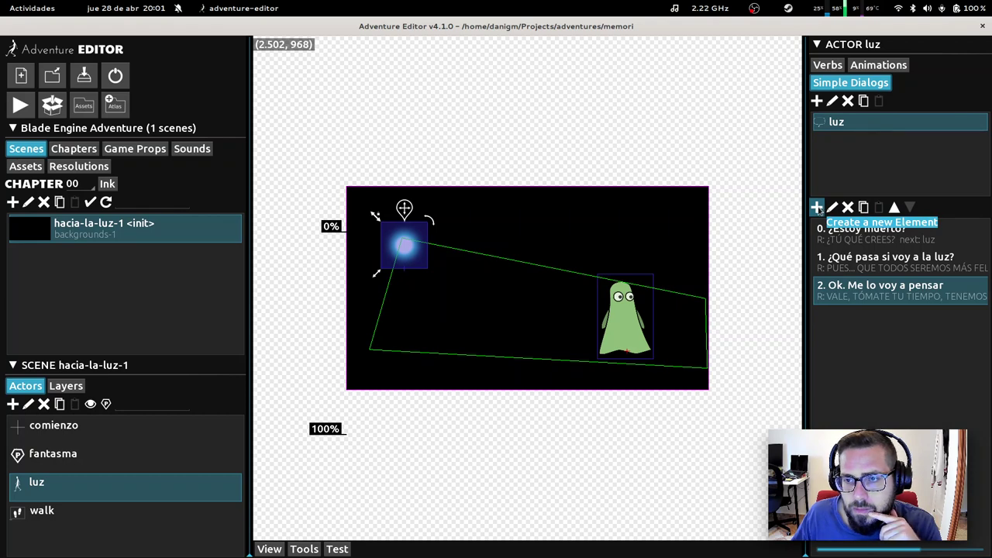
click(818, 209)
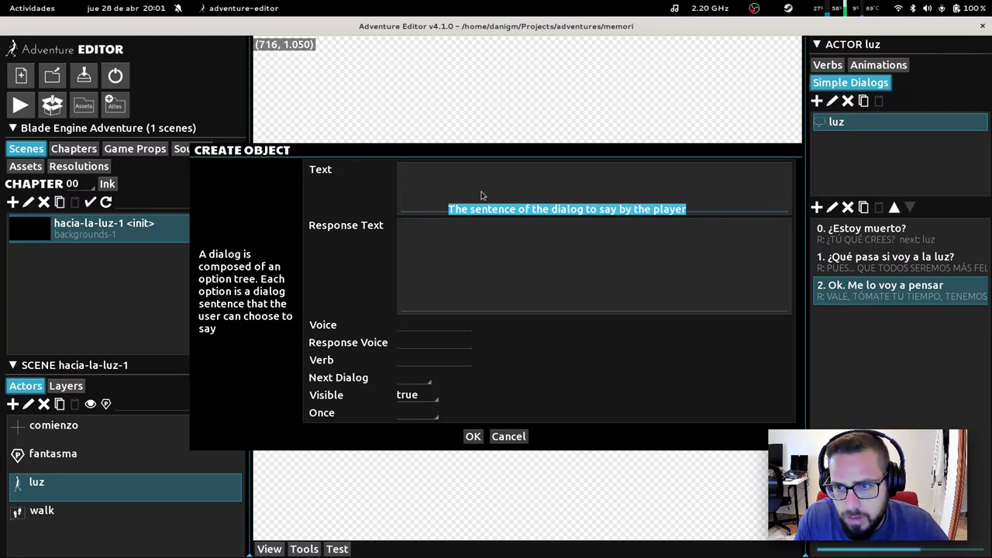
text(No)
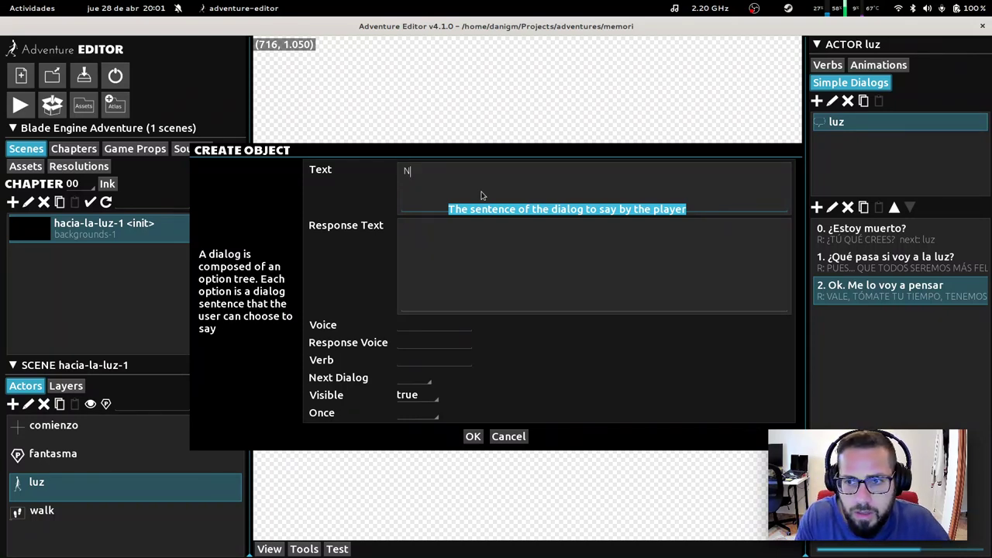
key(BackSpace)
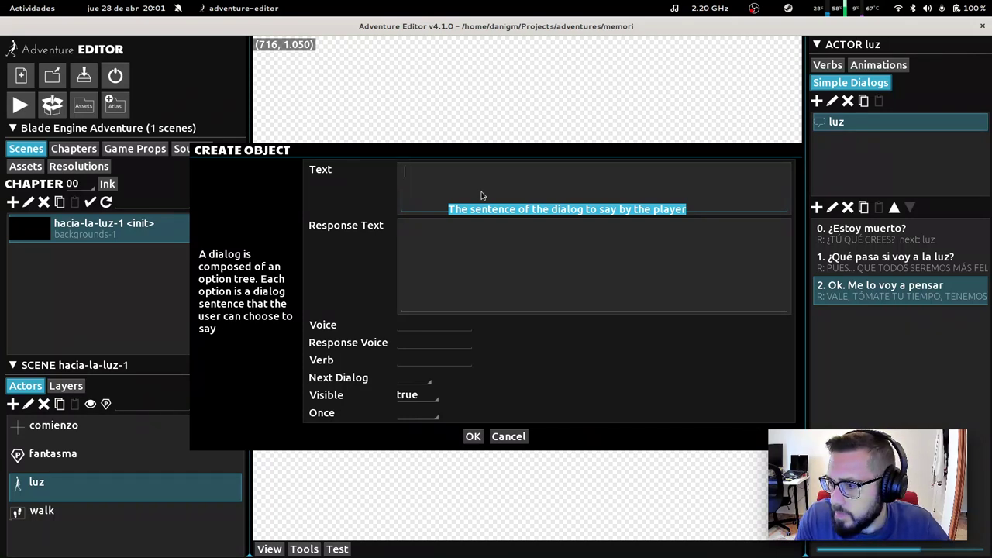
text(Aún)
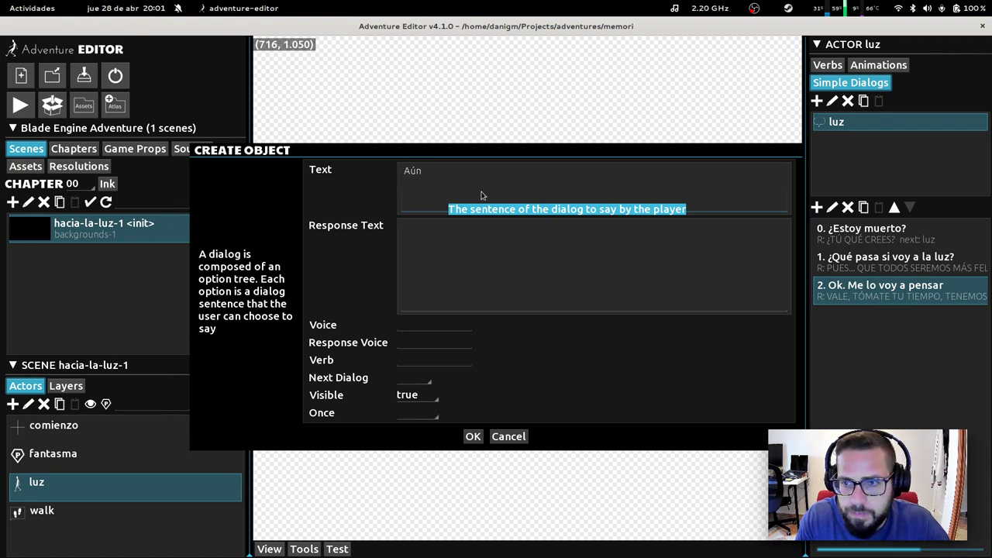
text( no estoy listo...)
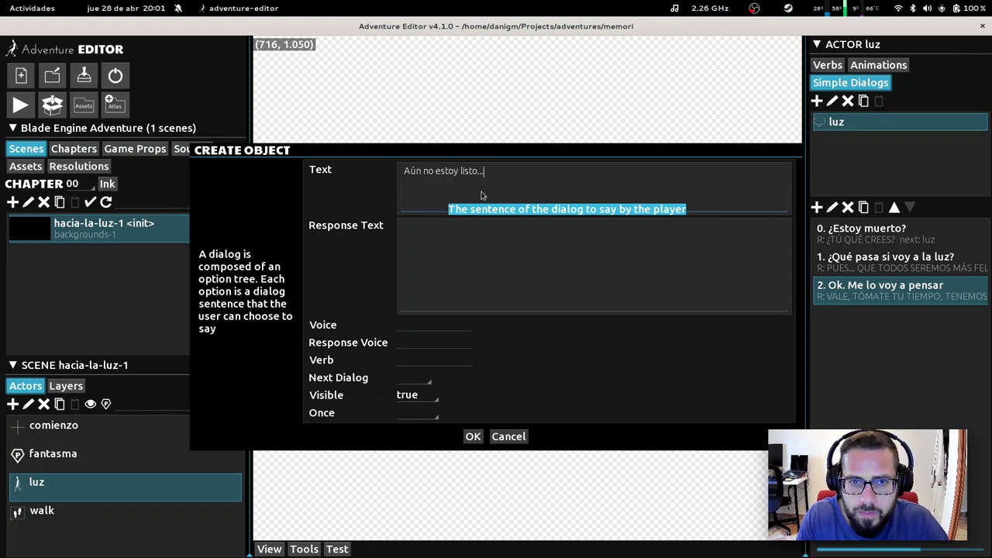
text( Hay alguna ma)
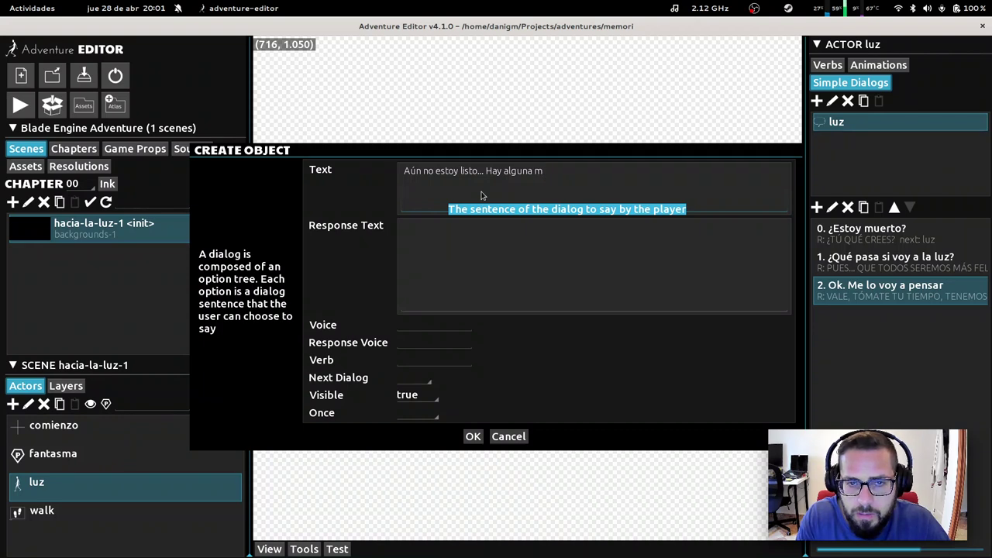
key(BackSpace)
key(BackSpace)
key(BackSpace)
key(BackSpace)
key(BackSpace)
key(BackSpace)
key(BackSpace)
key(BackSpace)
key(BackSpace)
key(BackSpace)
key(BackSpace)
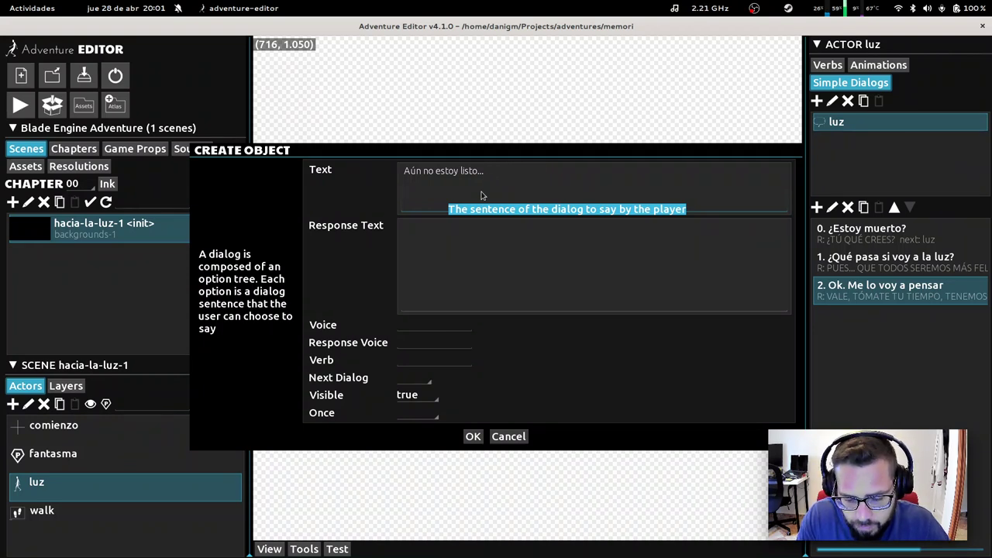
text(¿Hay alguna )
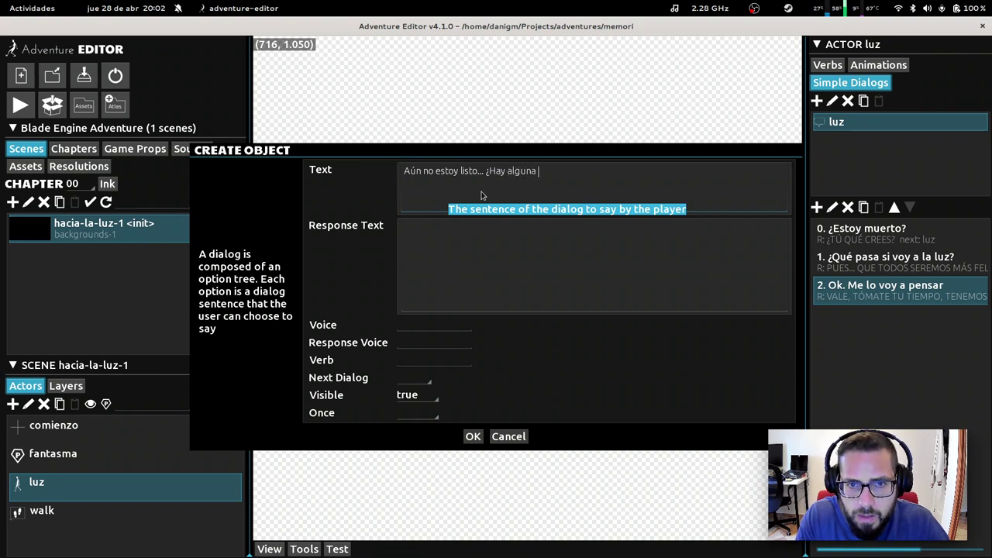
text(manera de )
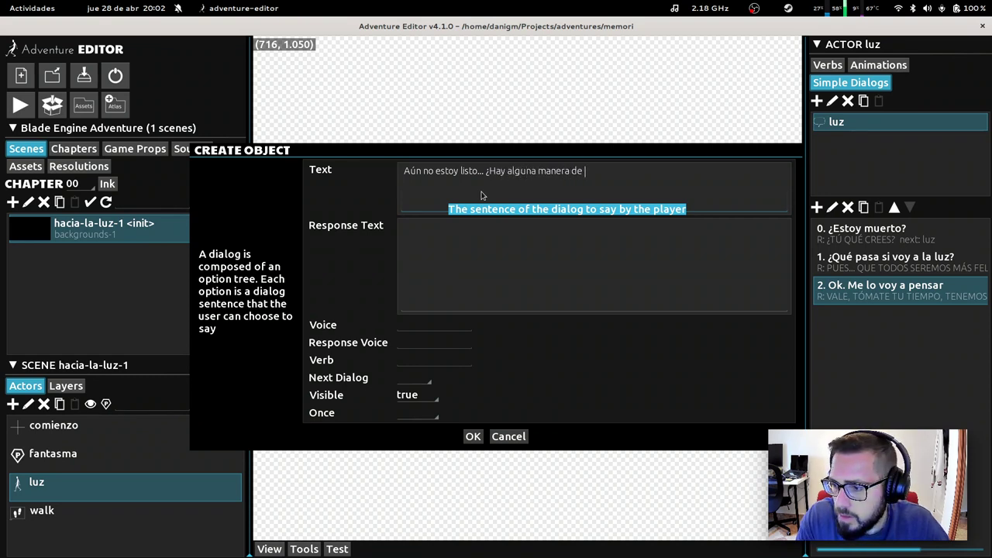
text(volver )
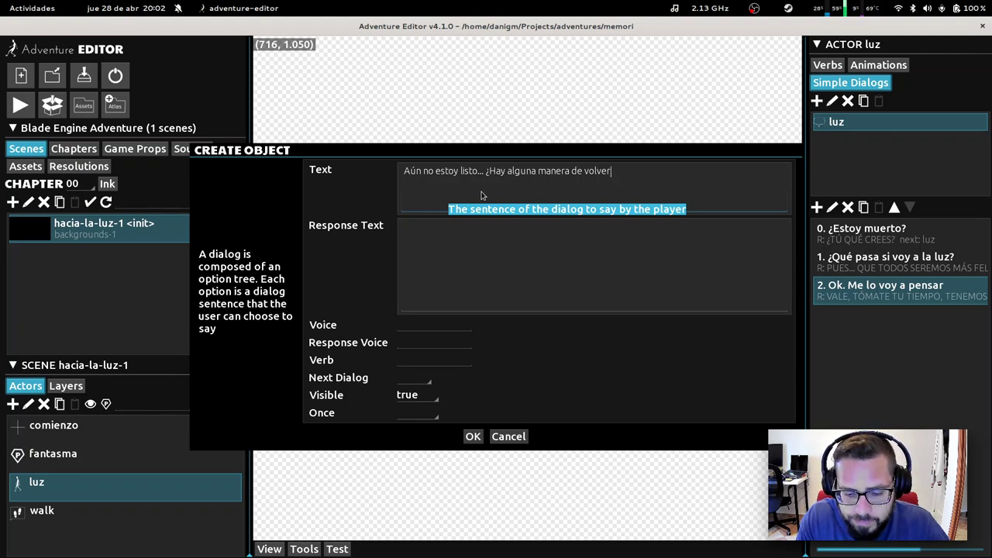
text(?)
Step: Begin the new option's response text with "¿QUIERES IR POR AHÍ COMO UN FANTASMA?"
click(586, 249)
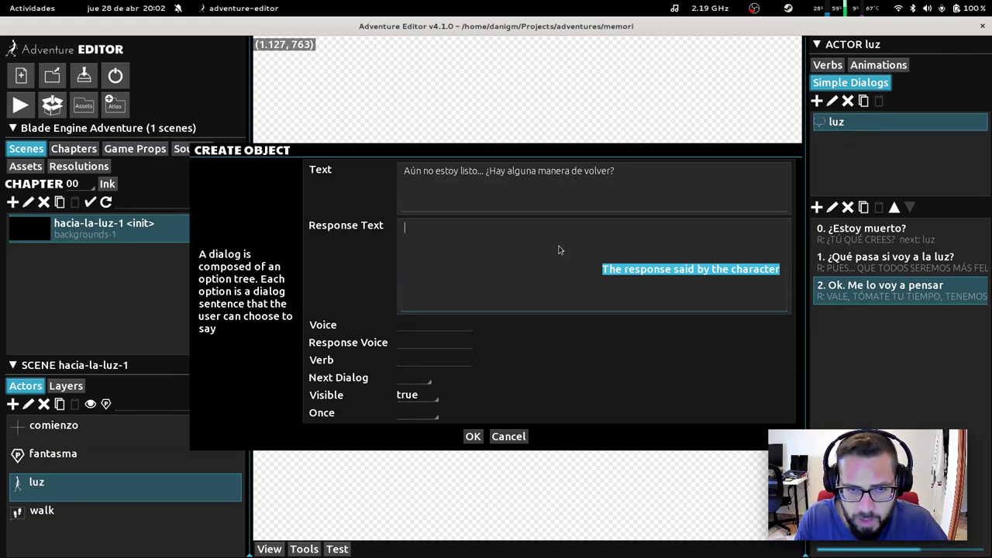
text(QUIERES)
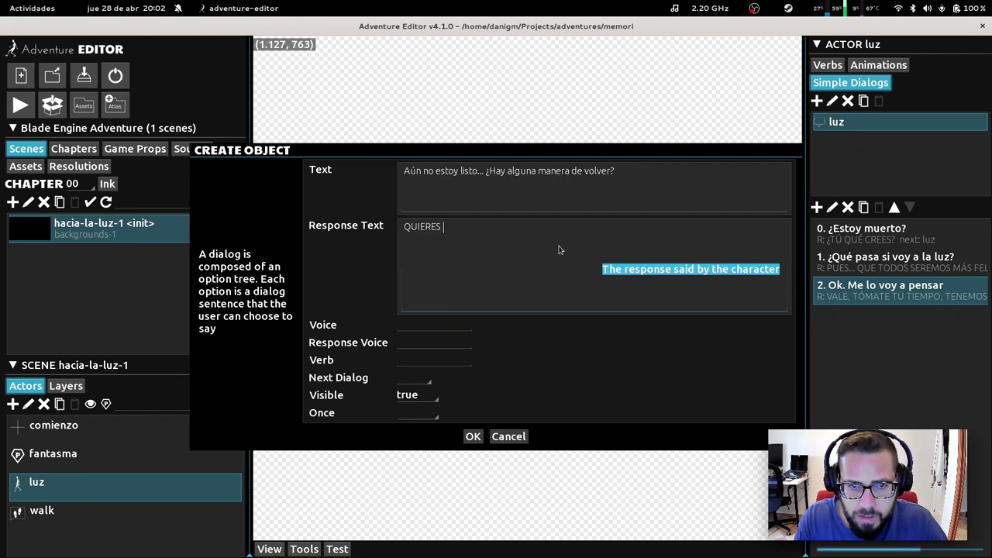
key(BackSpace)
key(BackSpace)
key(BackSpace)
key(BackSpace)
key(BackSpace)
key(BackSpace)
text(¿)
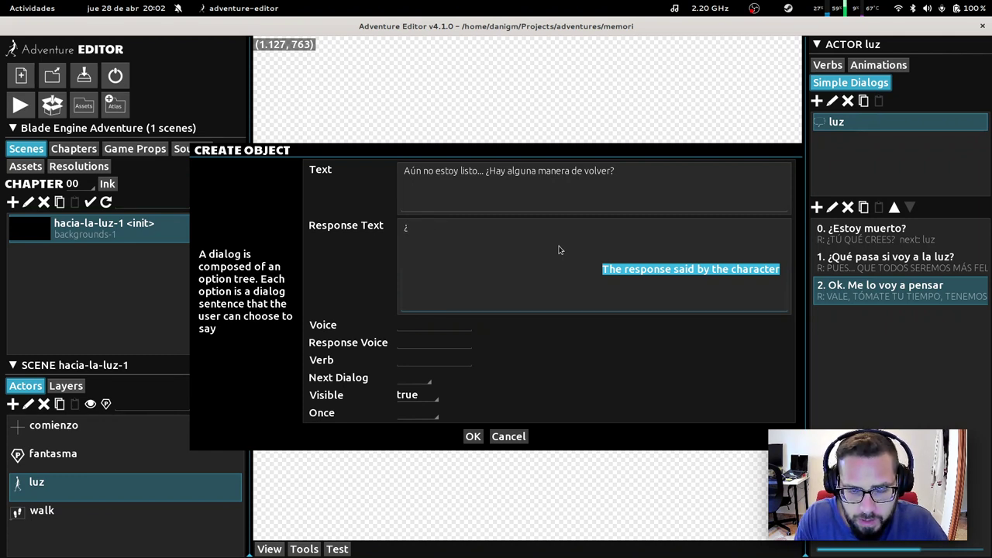
text(QUIERES IR POR )
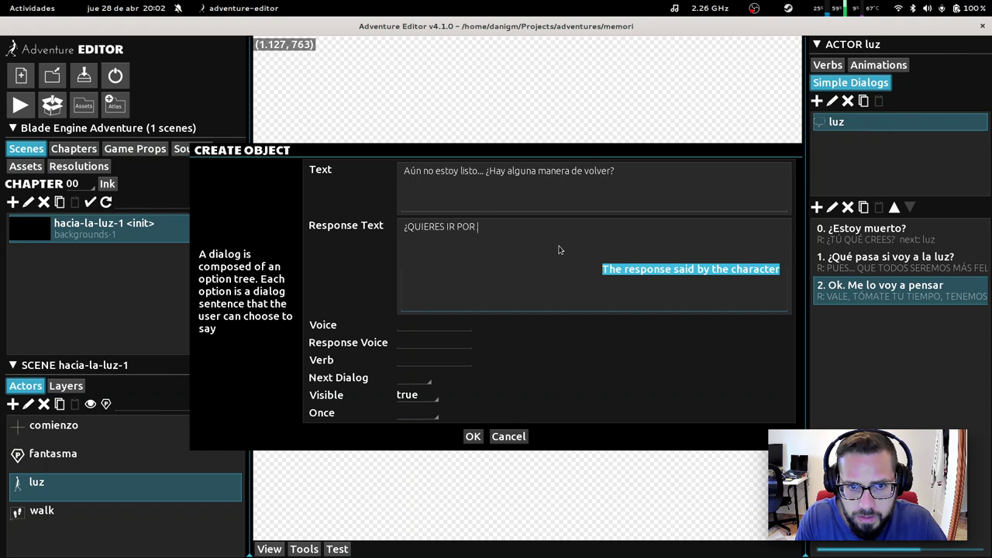
text(AHÍ COMO UN FAST)
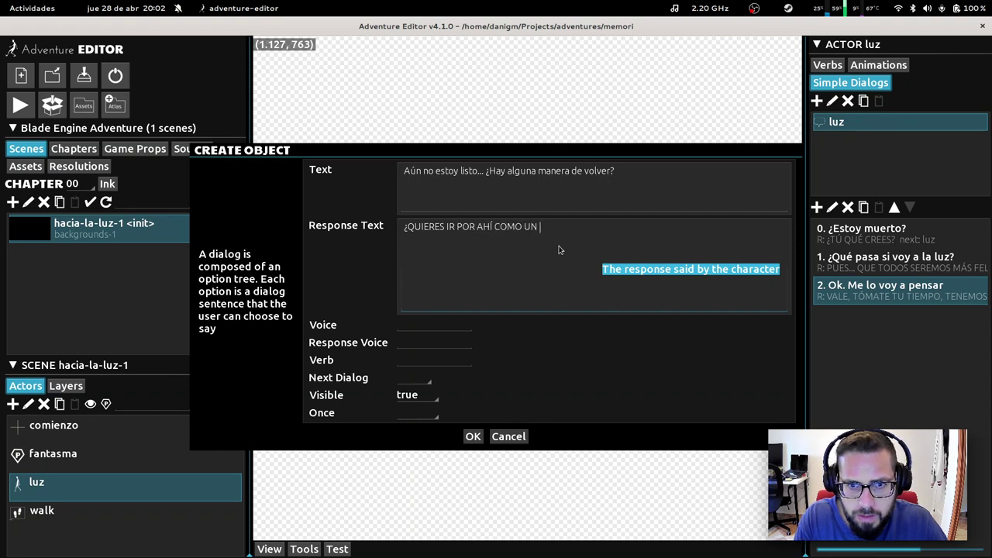
key(BackSpace)
key(BackSpace)
text(NTASAM)
key(BackSpace)
key(BackSpace)
key(BackSpace)
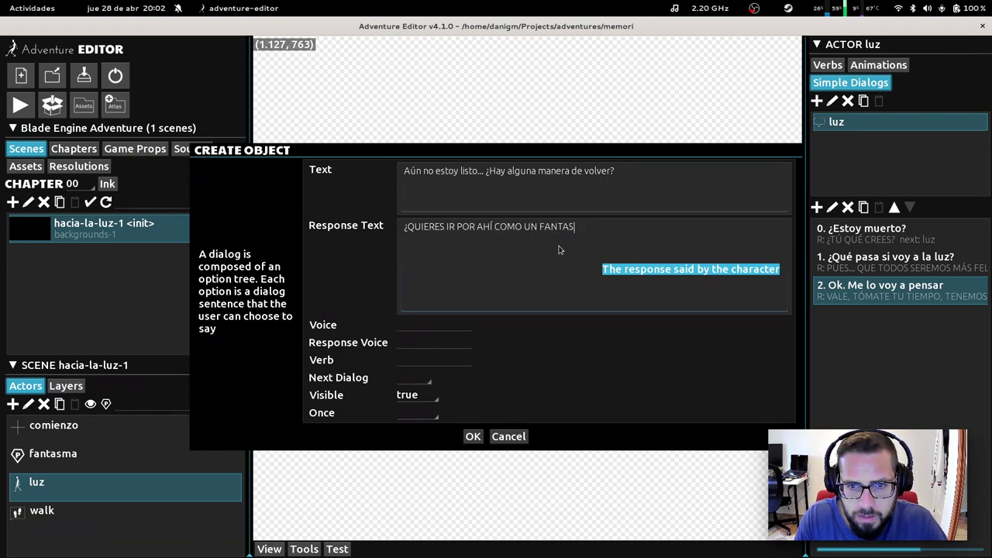
text(SMA?)
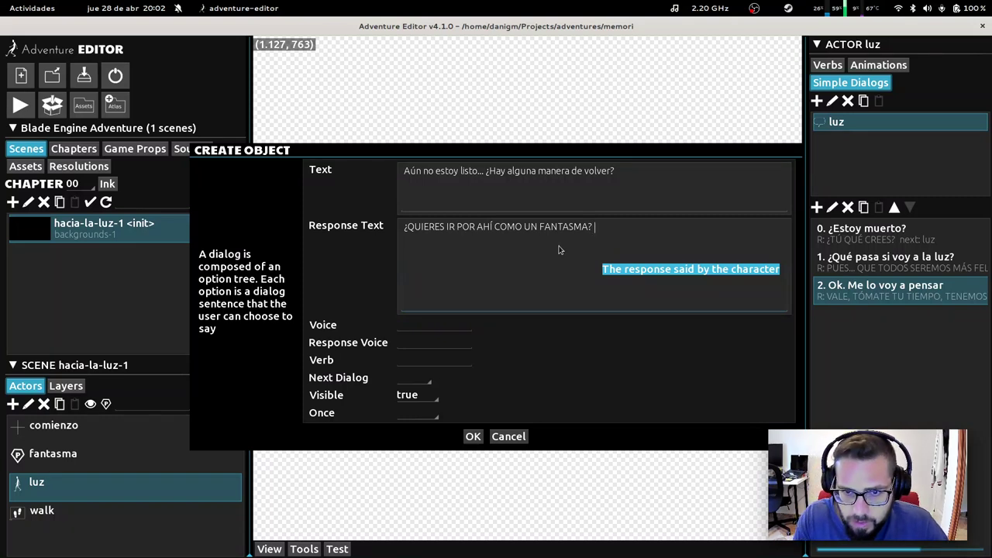
Step: Continue the response text with "HABLANDO DE LO BUENO QUE ERAS AL LOL Y DE LAS TÍAS QUE TE LIGABAS..."
text( HABLANDO DE LO BUE)
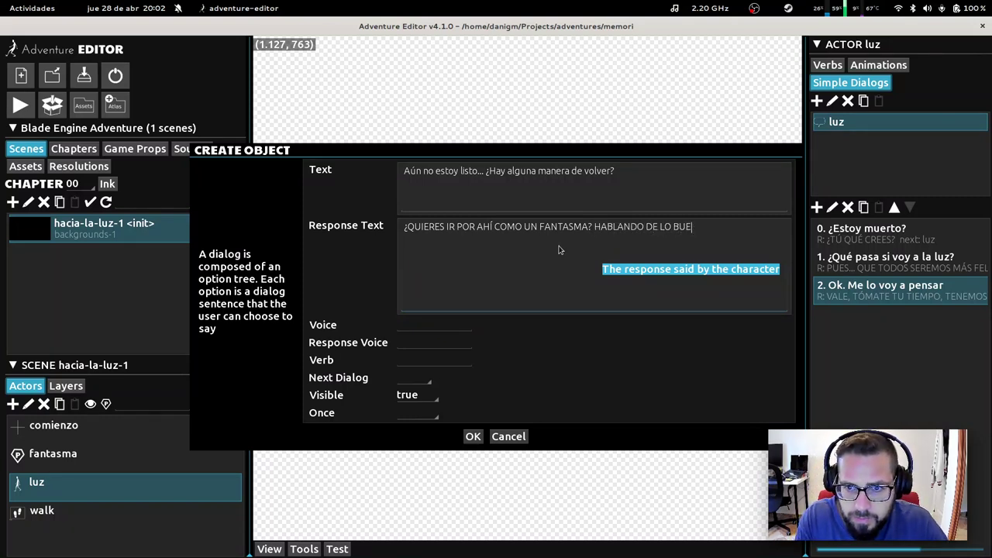
text(NO QUE ERAS)
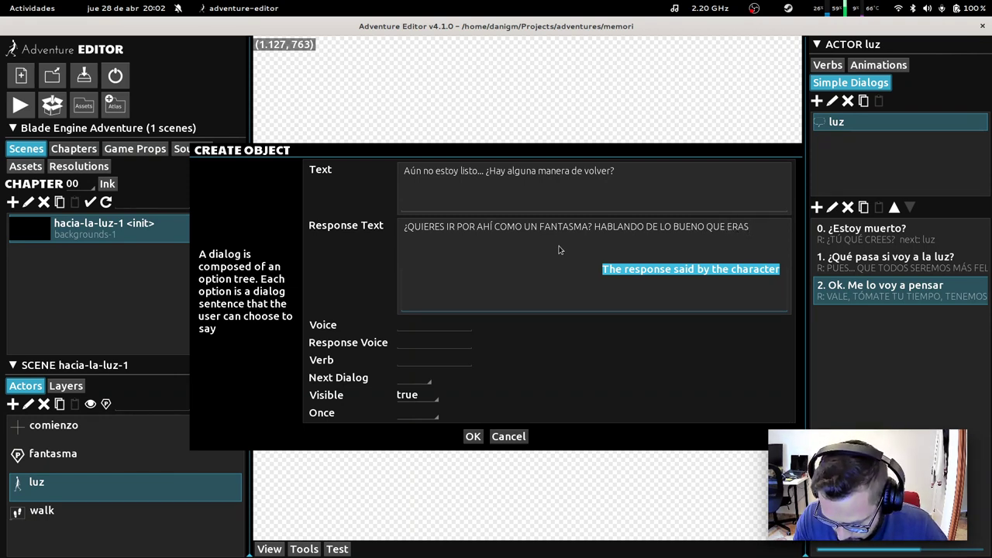
text( AL LOL)
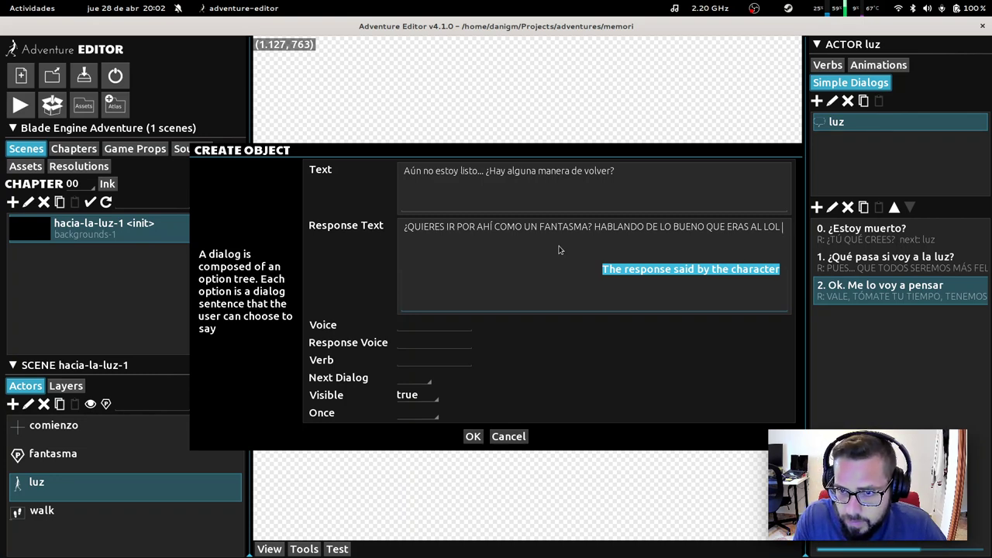
key(BackSpace)
key(BackSpace)
key(BackSpace)
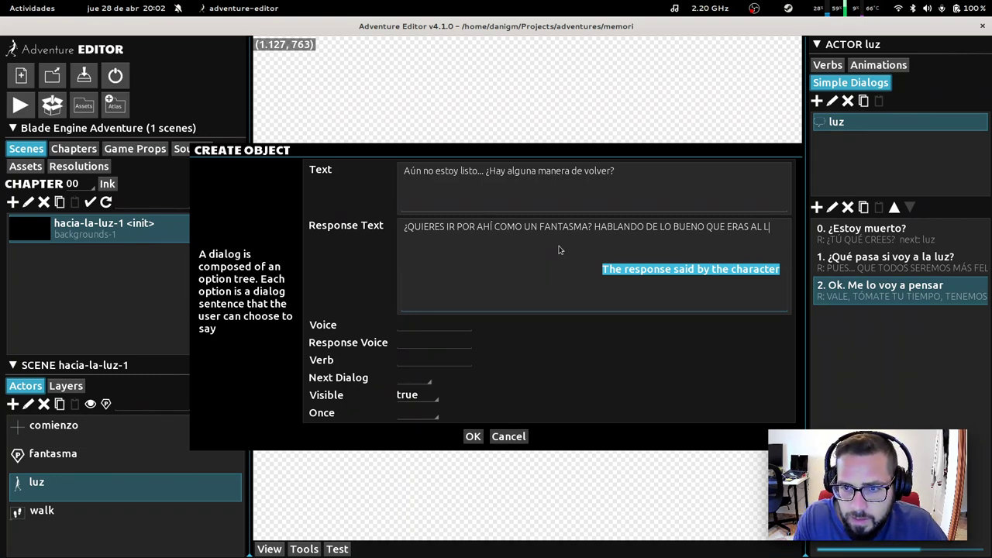
text(Y DE LAS T)
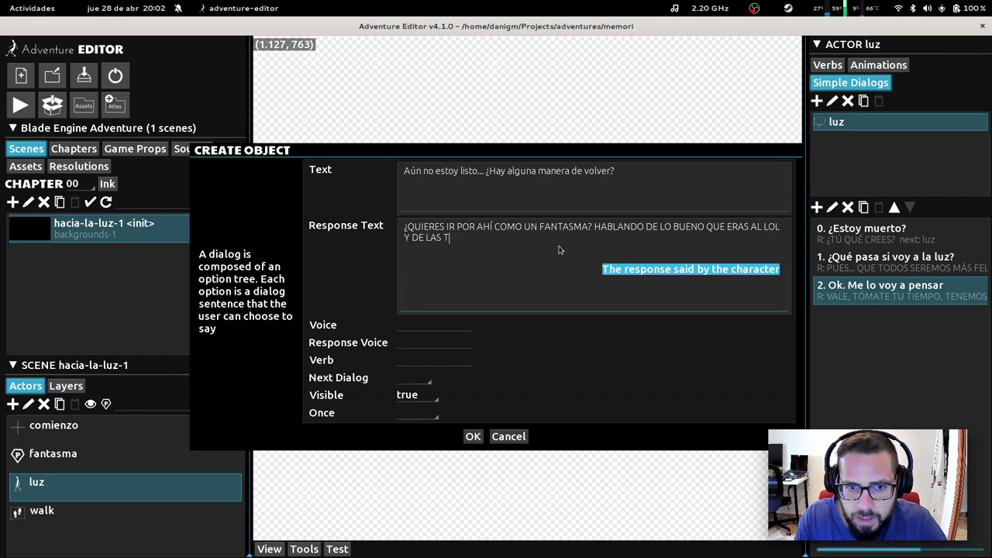
text(ÍAS QUE T)
key(BackSpace)
text(QUE TEL )
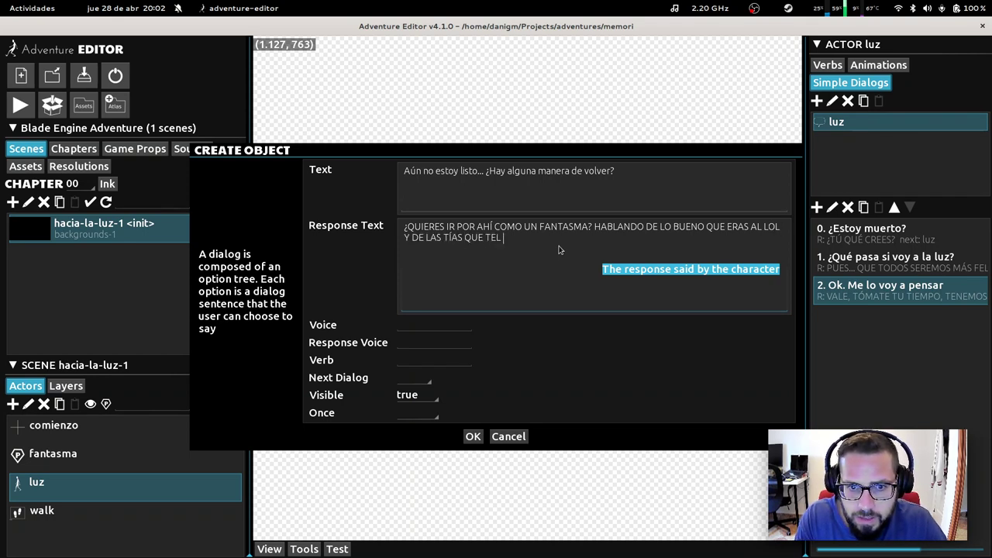
key(BackSpace)
key(BackSpace)
text( LIGABAM)
key(BackSpace)
text(S...)
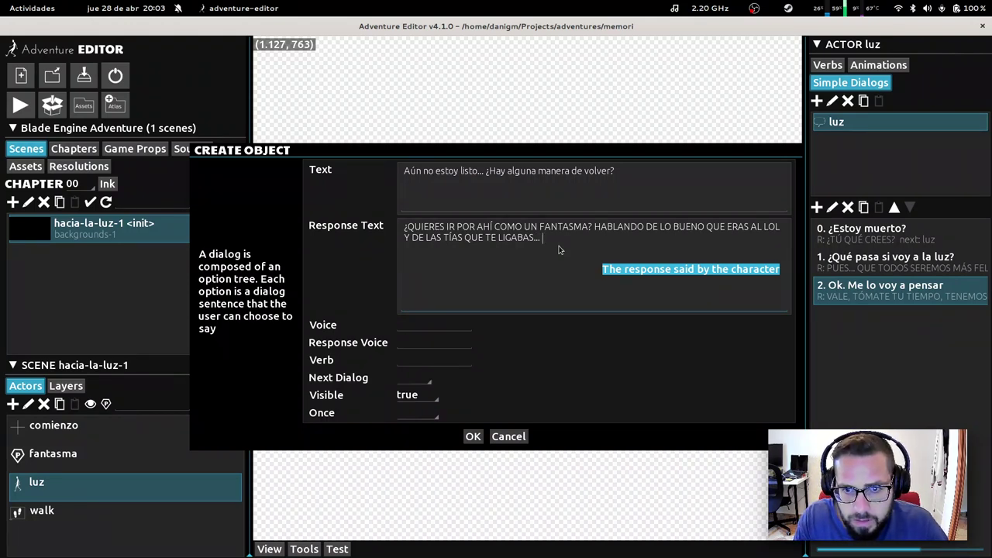
Step: End the response text with "ES BASTANTE TRISTE", leave the next dialog empty, and save the new option
text(ES )
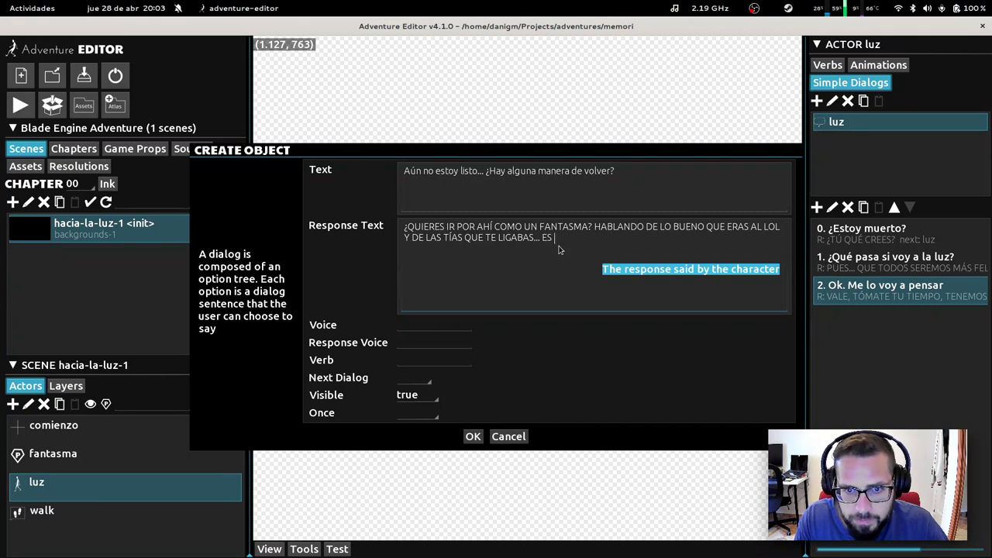
text(BASTANTE TRISTE)
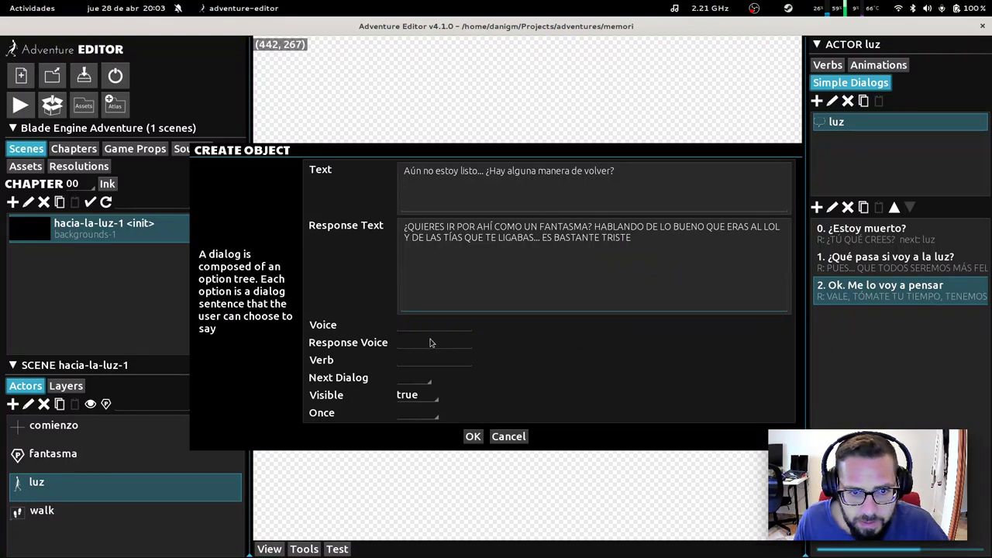
click(420, 380)
click(421, 380)
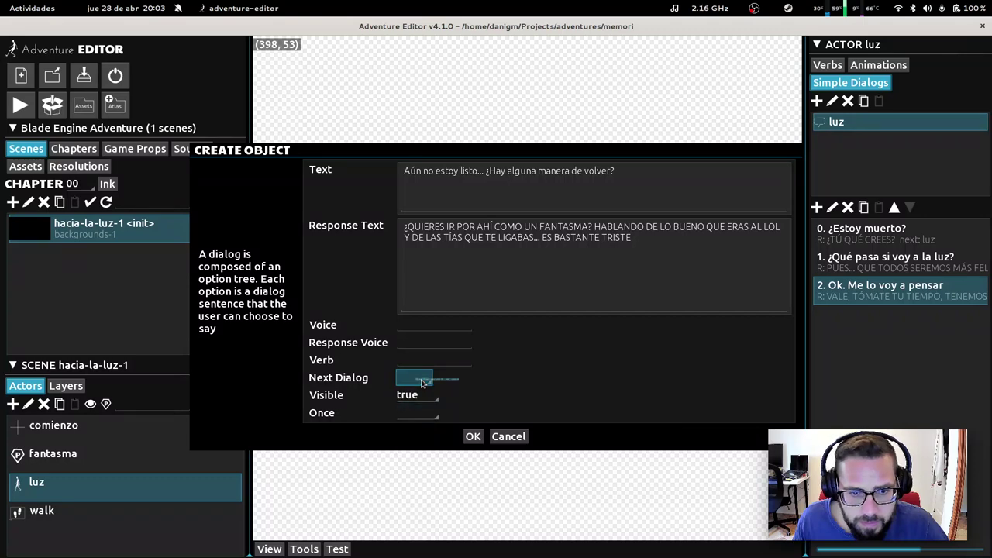
click(473, 437)
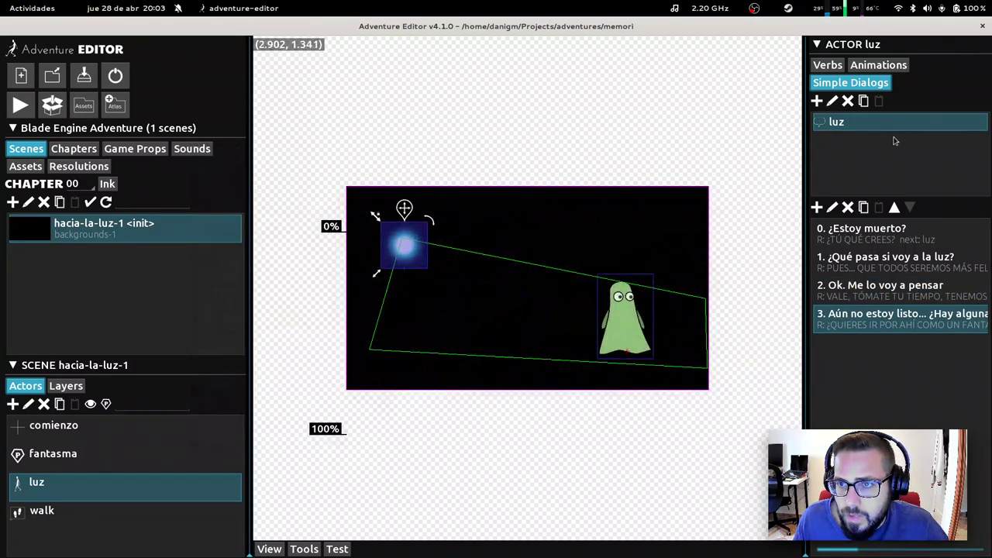
Step: Create a second simple dialog for the luz actor with the ID "salida"
click(818, 104)
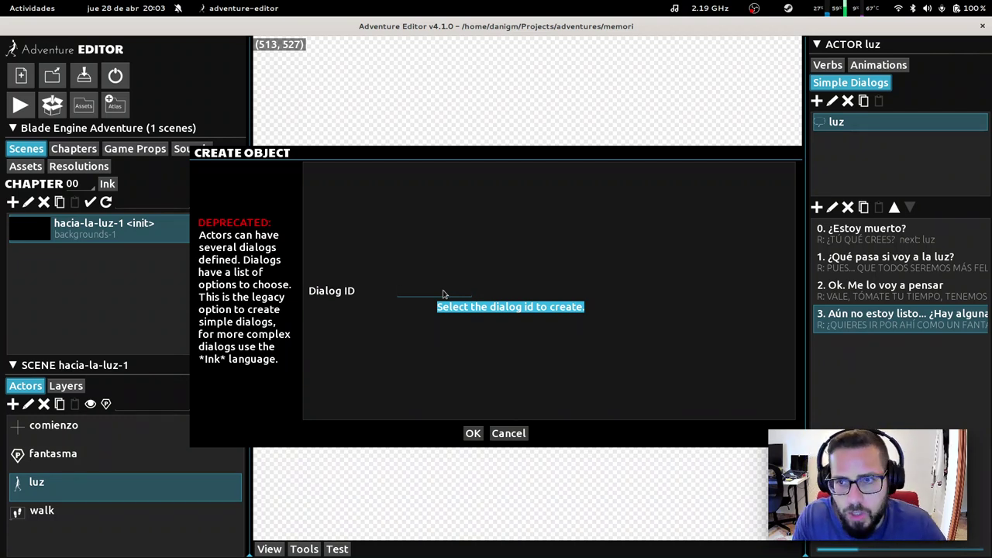
text(SALI)
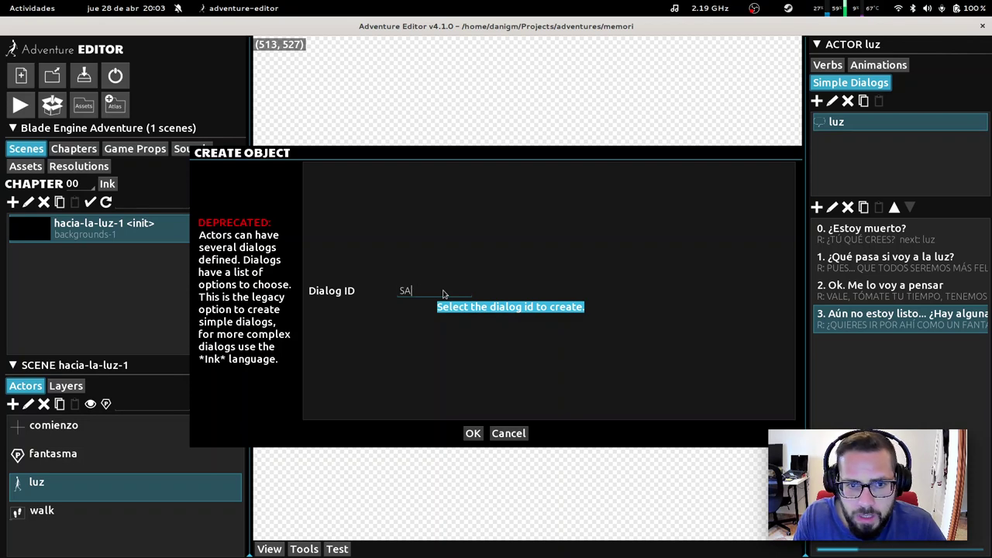
key(BackSpace)
key(BackSpace)
text(salida)
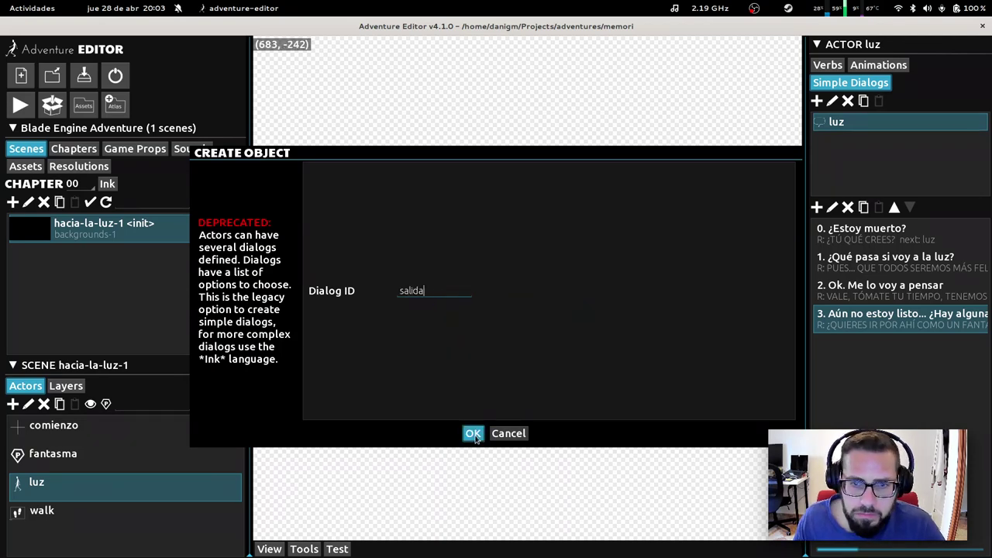
click(475, 436)
Step: In the luz dialog, move the option "Aún no estoy listo..." above "Ok. Me lo voy a pensar"
click(835, 124)
click(849, 326)
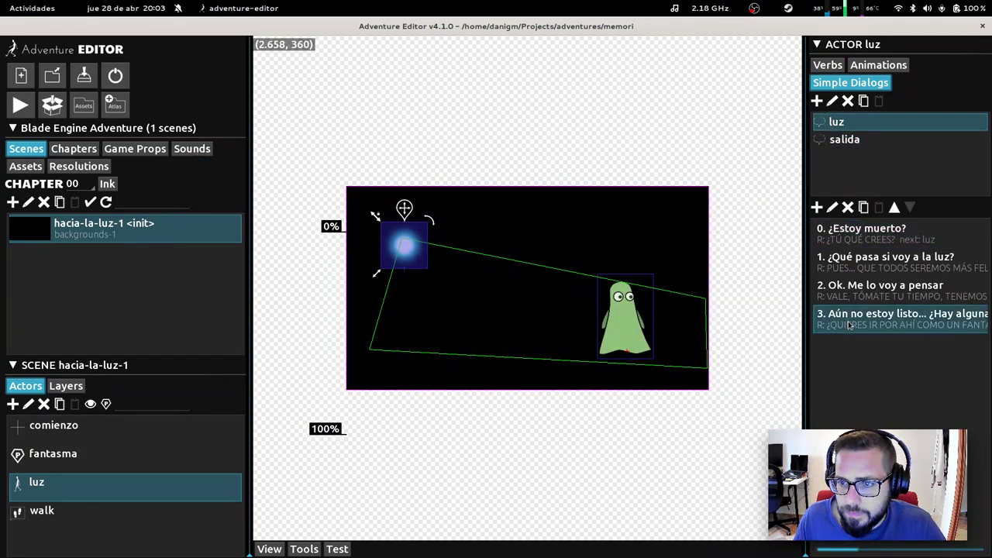
click(896, 208)
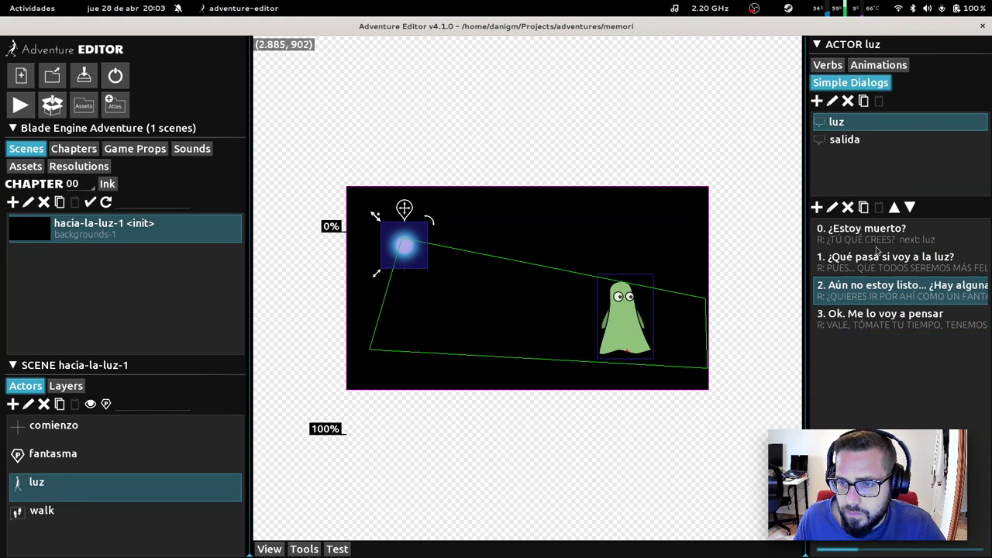
Step: Set the next dialog of the "Aún no estoy listo..." option to salida and save the option
click(832, 208)
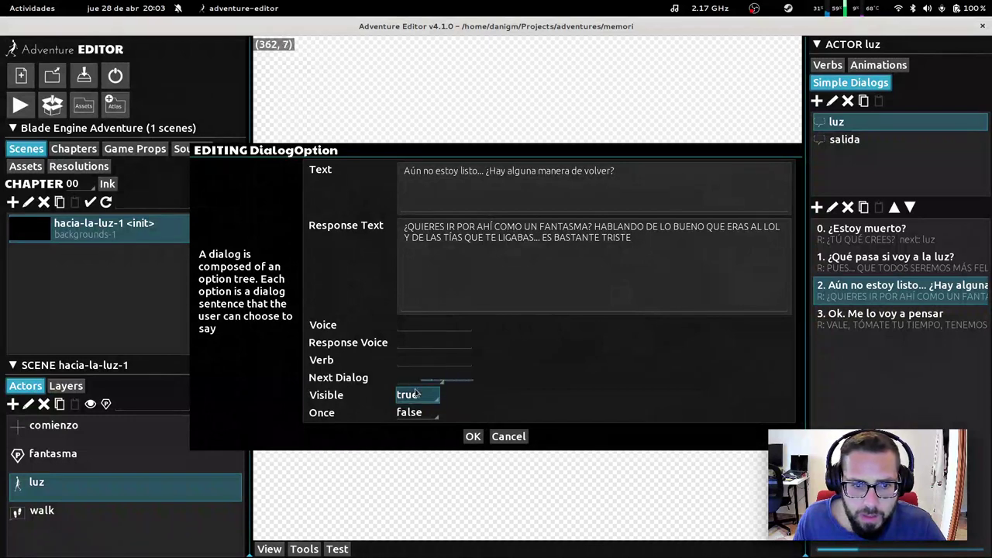
click(423, 378)
click(416, 464)
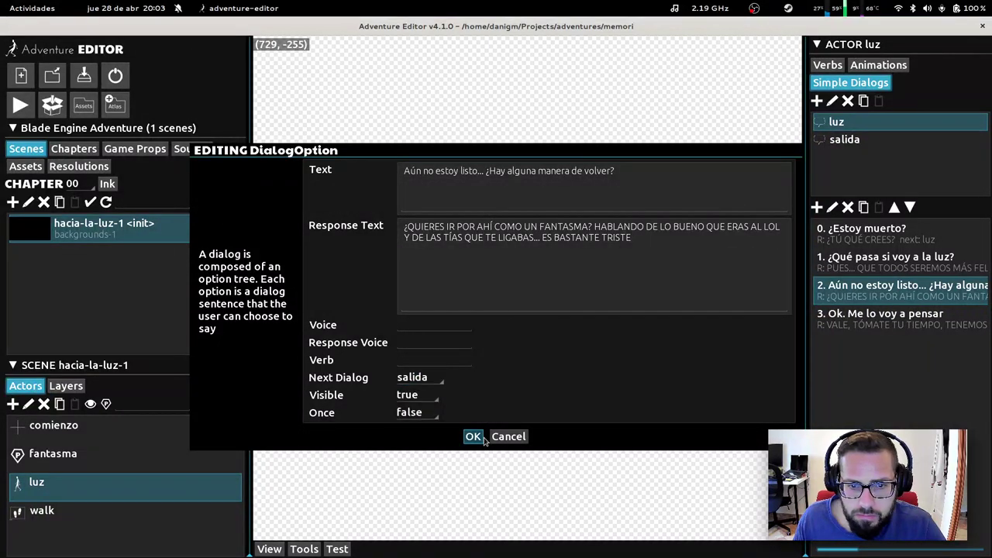
click(474, 436)
Step: Start a new option in the salida dialog
click(844, 139)
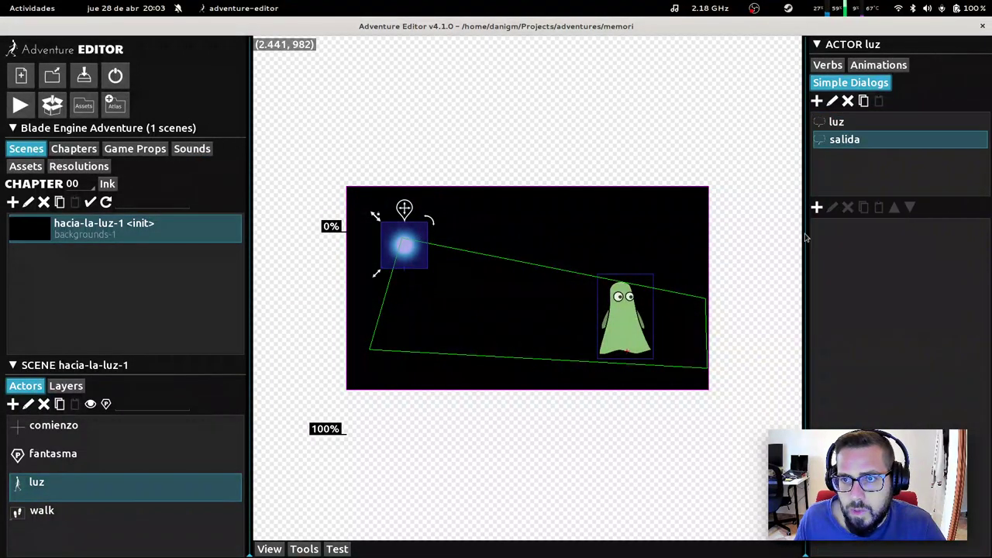
click(816, 208)
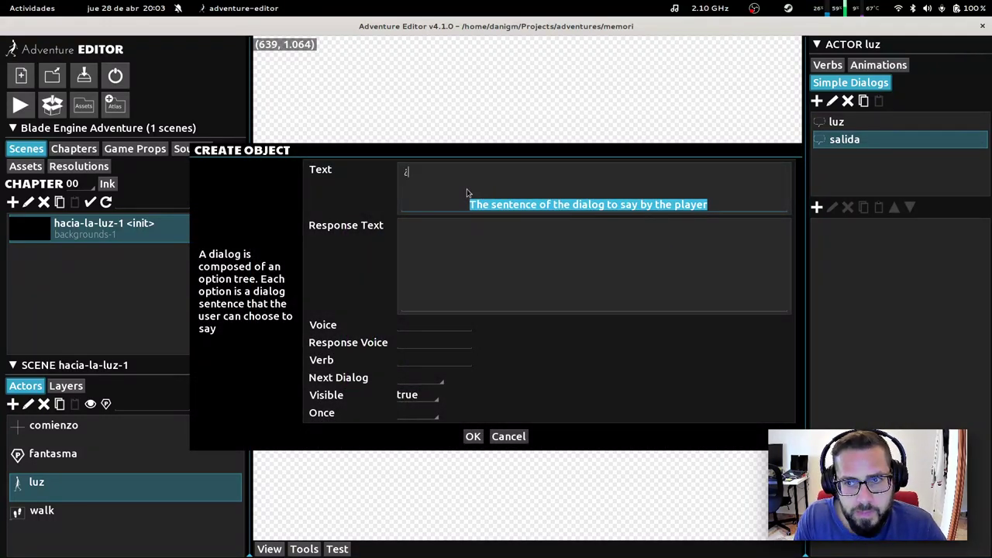
text(¿Cómo se )
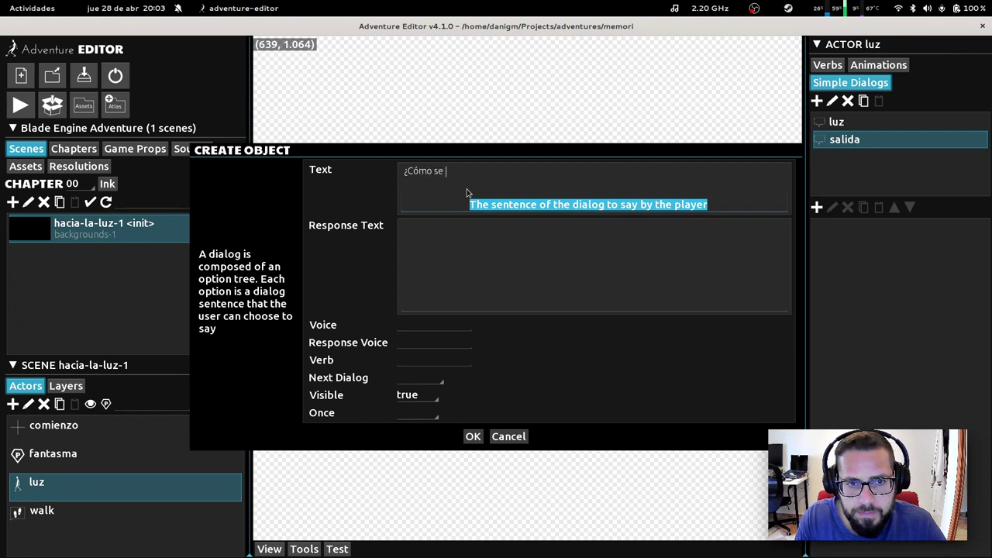
text(sale de a)
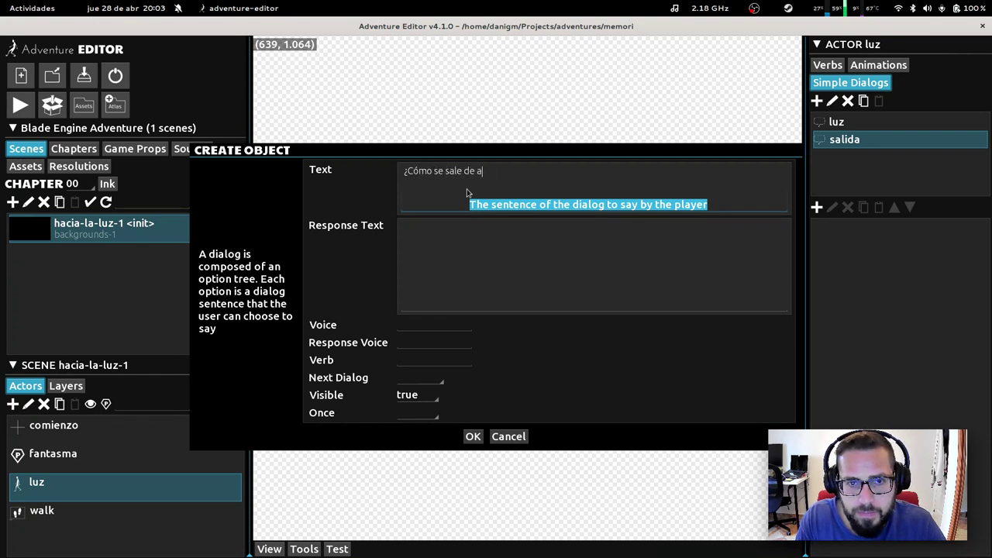
text(qui)
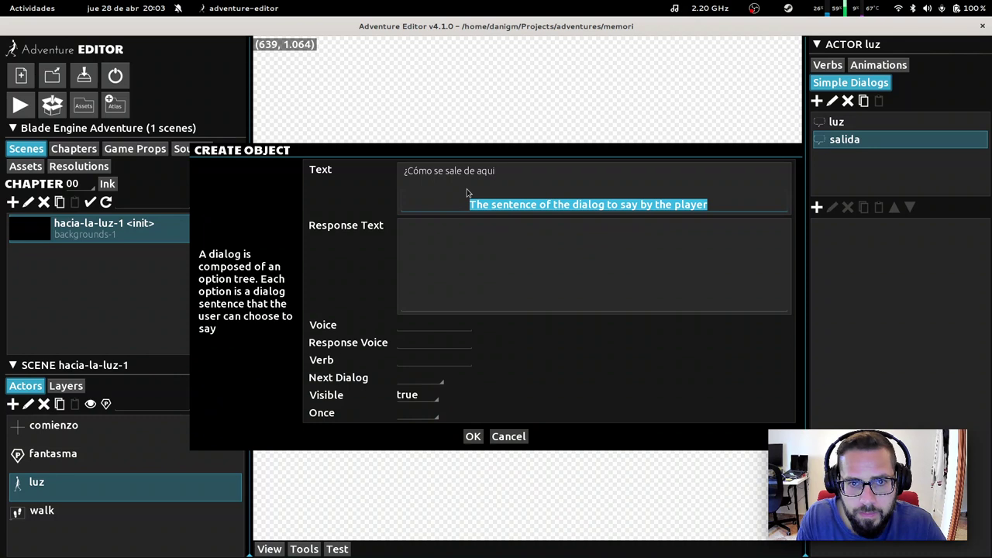
key(BackSpace)
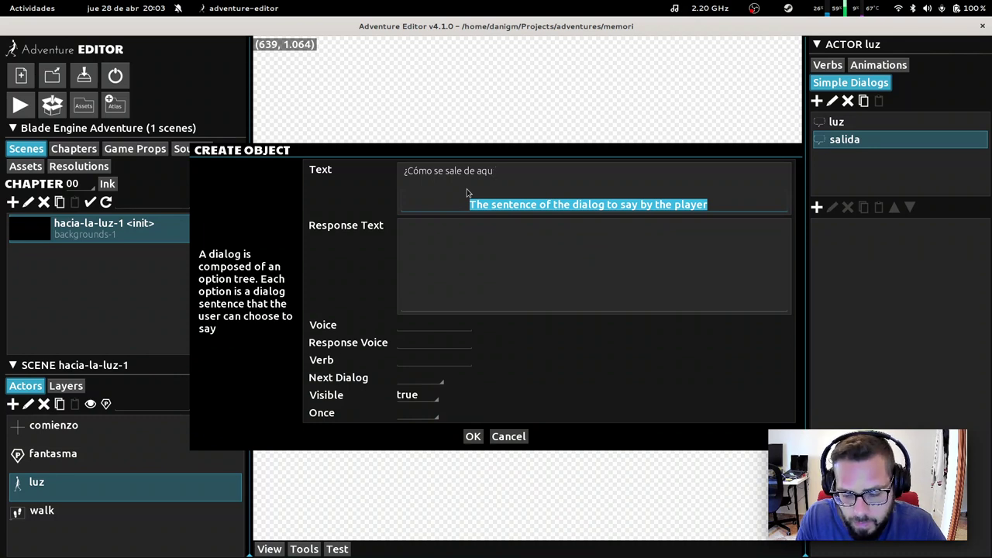
key(ctrl+a)
key(BackSpace)
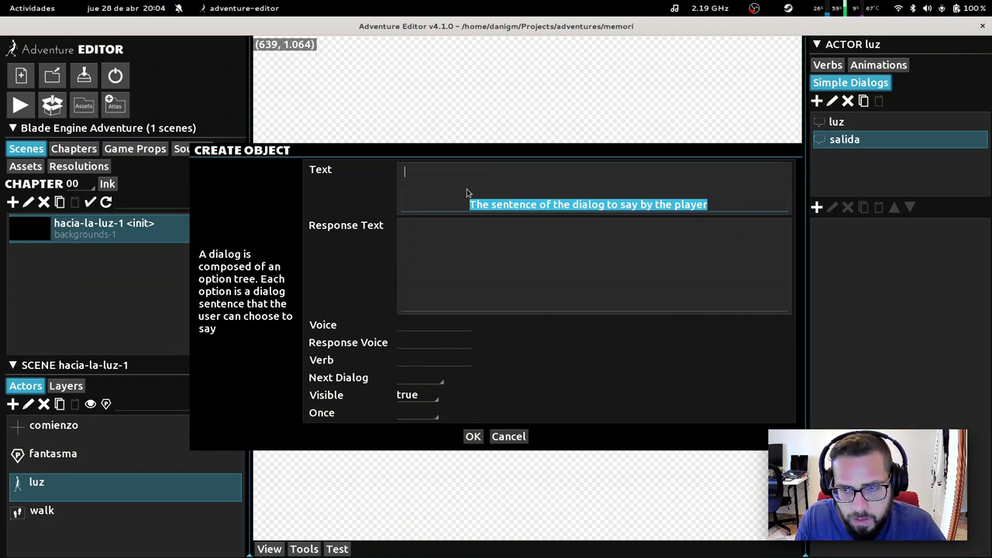
text(¿Qué )
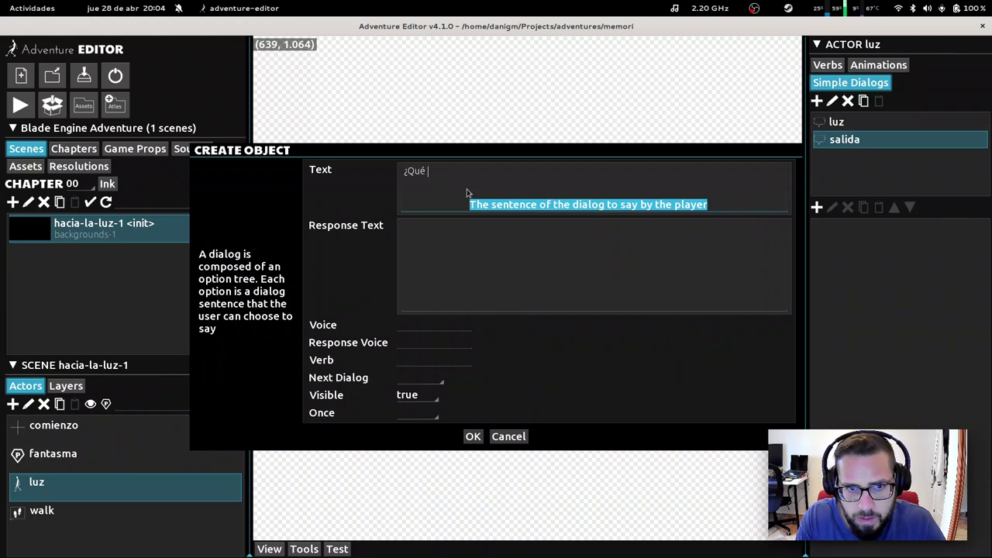
text(tengo que hac)
text(er pa)
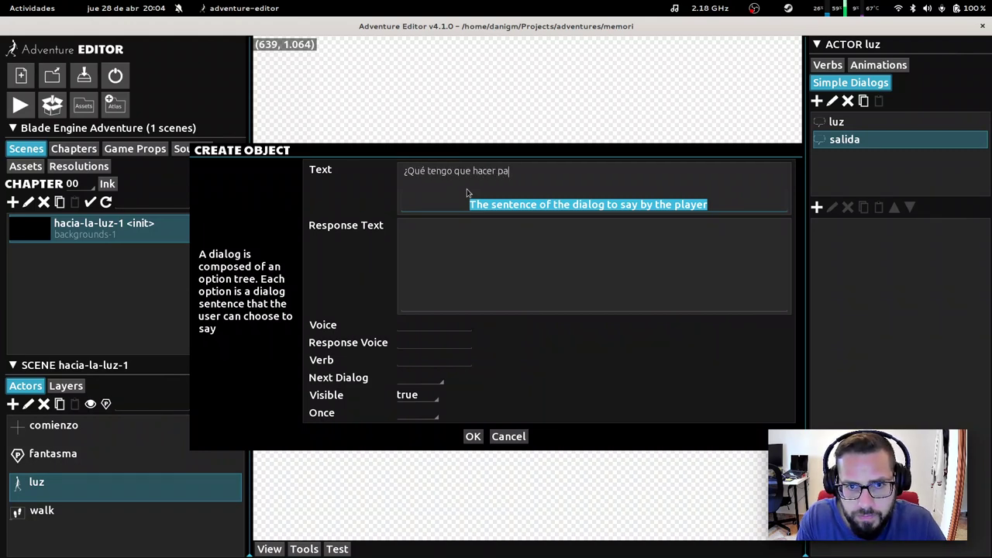
text(ra volver al)
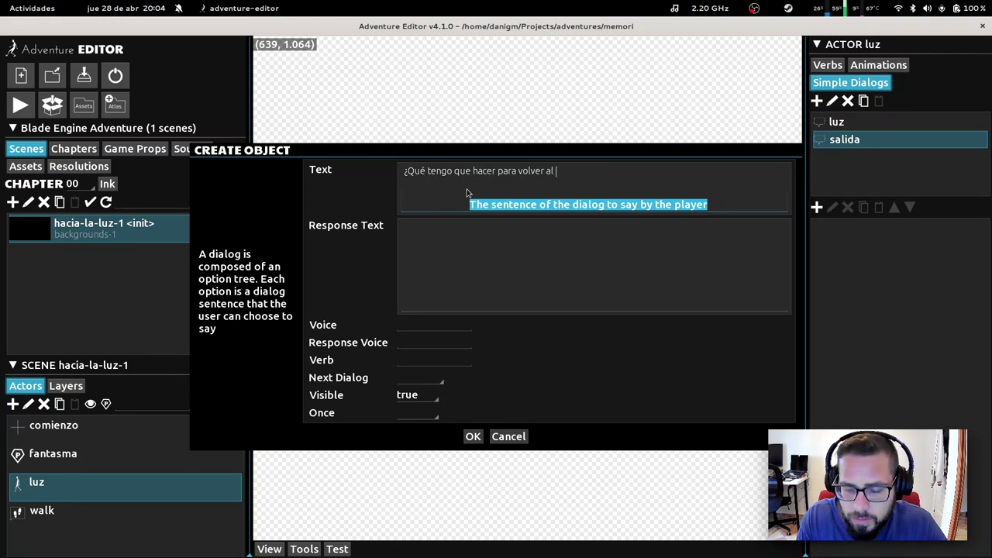
Step: Set the new option's player text to "Tengo que descubrir cómo he muerto... ¿cómo salgo de aquí?"
key(ctrl+a)
text(Tengo que)
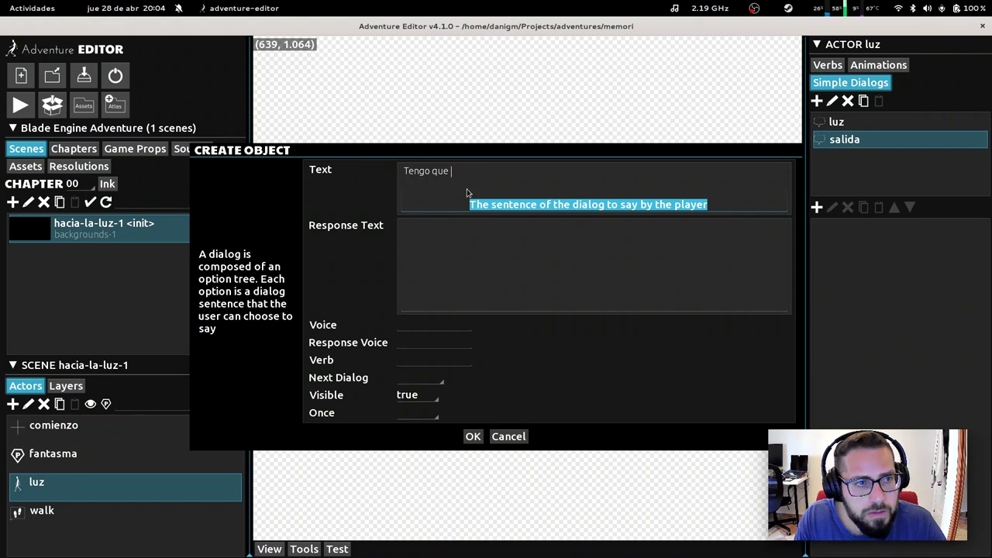
text( descubrir c)
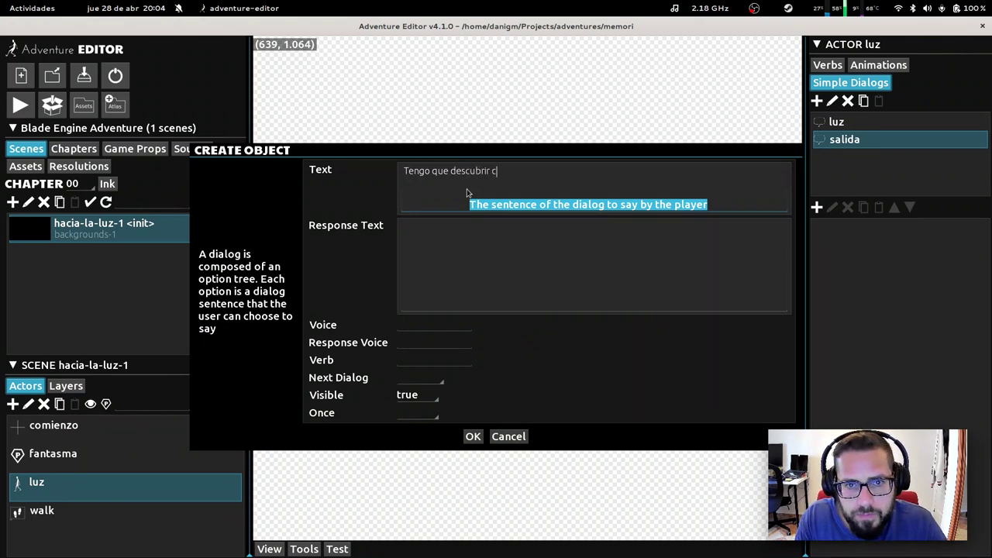
text(ómo he m)
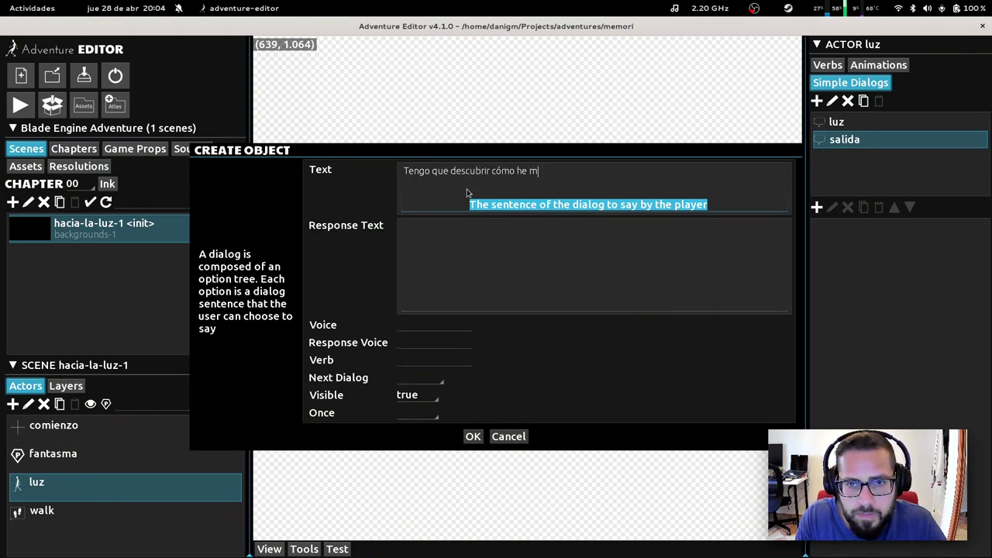
text(uerto... cómo)
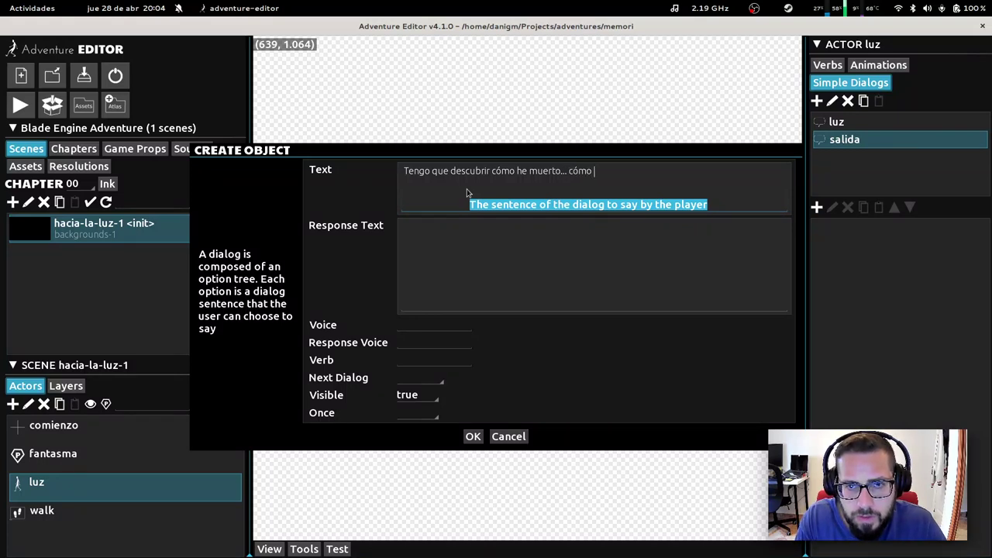
text( salgo de aquí)
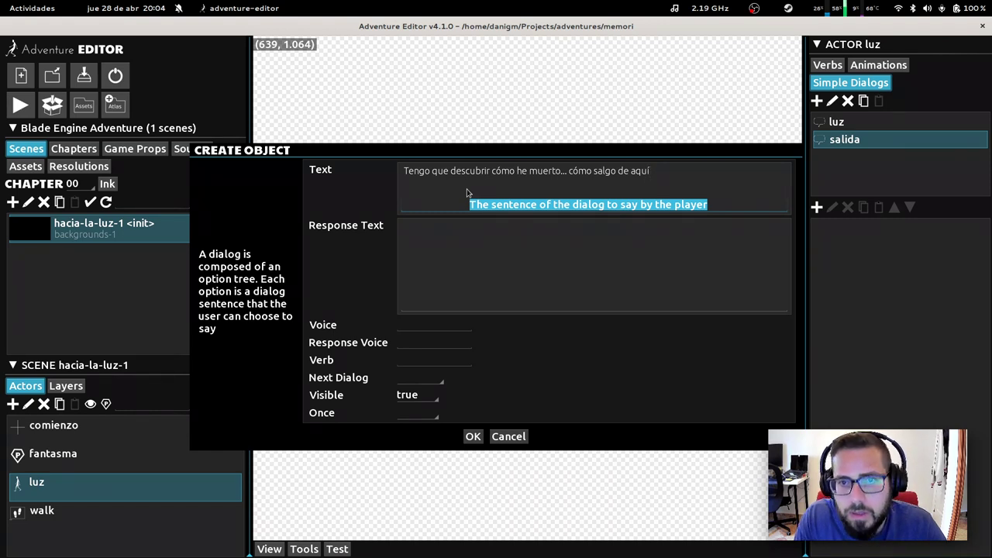
text(?)
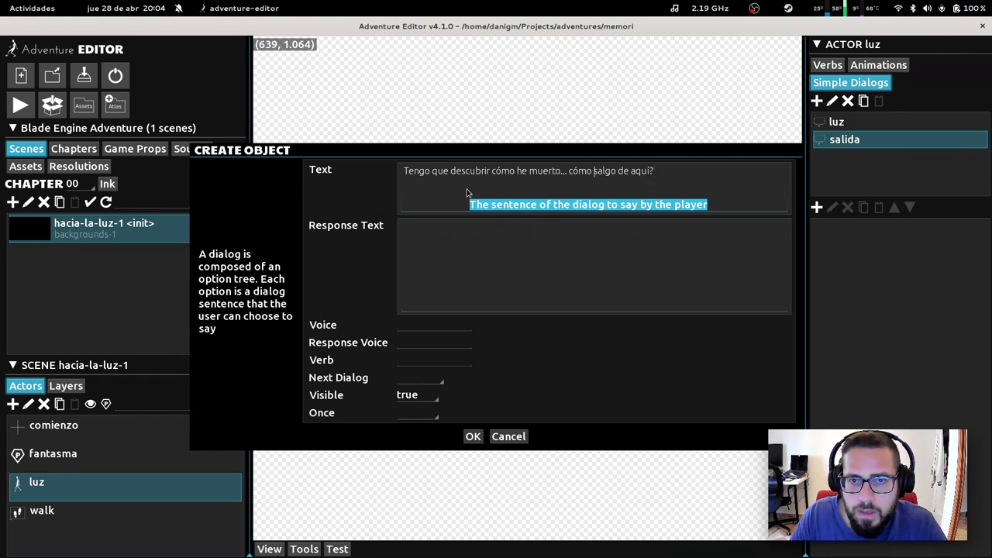
text(¿)
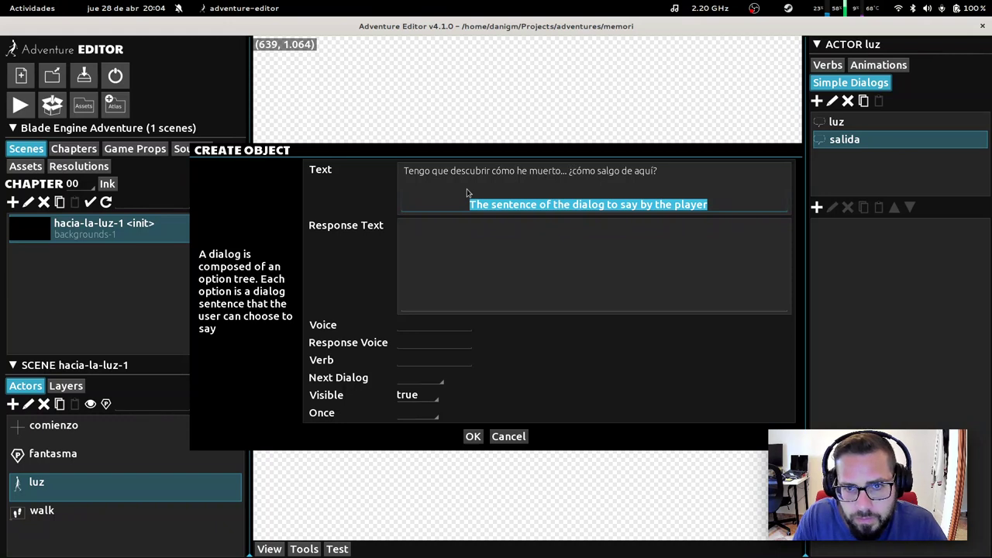
Step: Begin the new option's response text with "HAY UNA FORMA... PERO"
key(Tab)
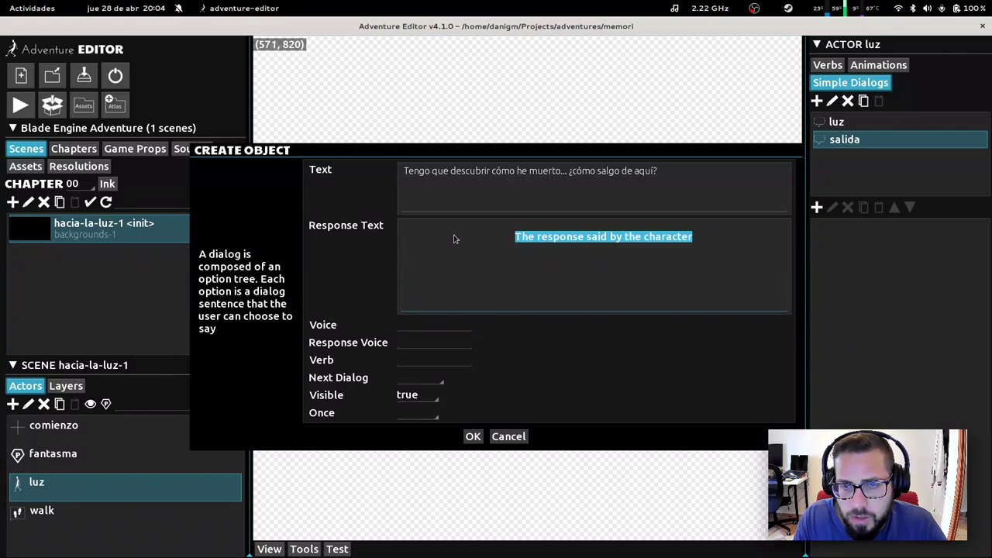
text(HAY UNA FORMA)
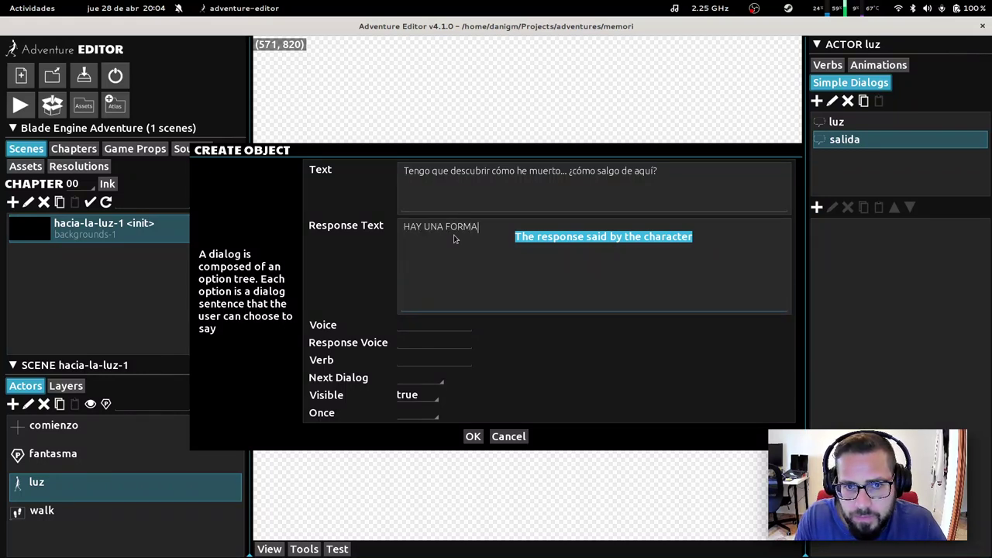
text(, PERO NO SÉ)
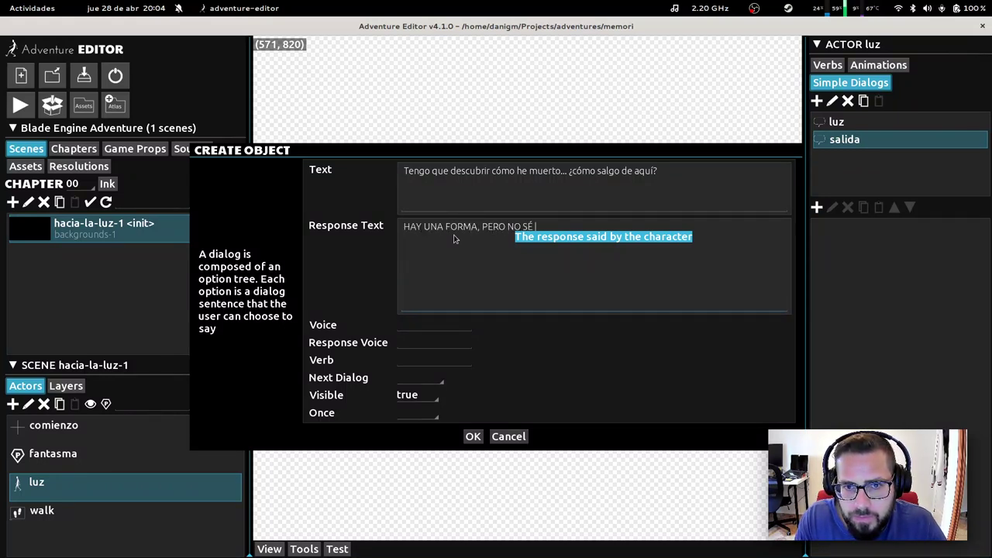
key(BackSpace)
key(BackSpace)
key(BackSpace)
key(BackSpace)
key(BackSpace)
key(BackSpace)
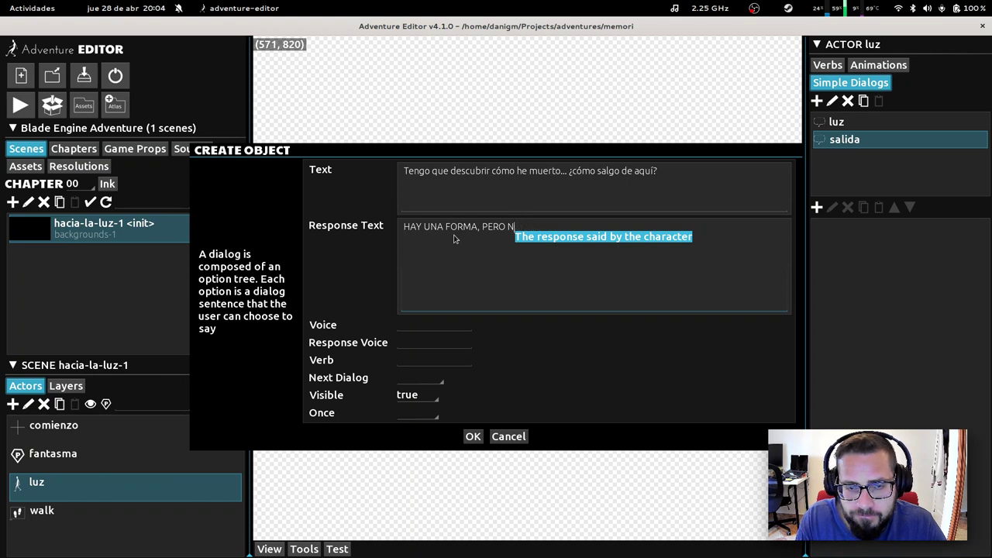
key(BackSpace)
key(BackSpace)
key(BackSpace)
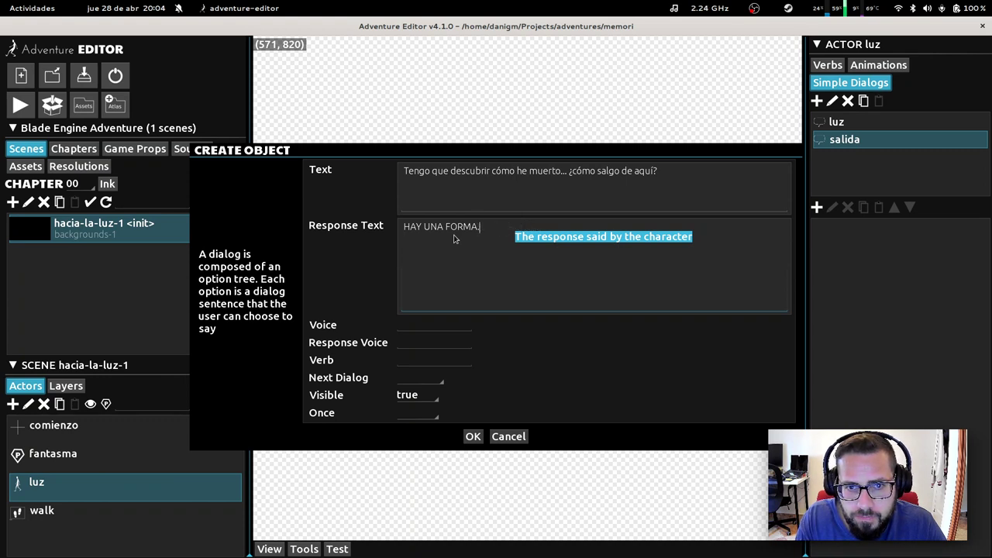
text(... PERO NO)
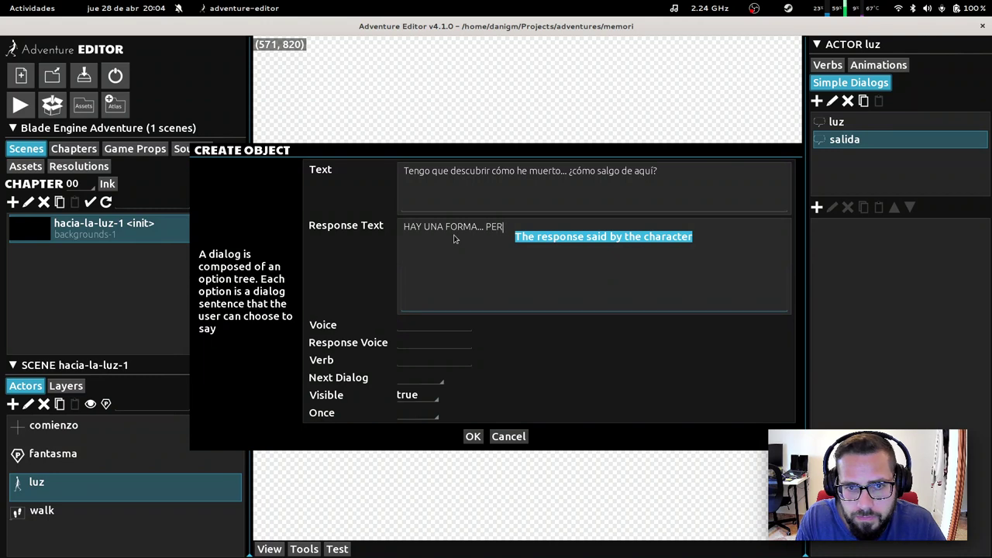
key(BackSpace)
key(BackSpace)
text(ES )
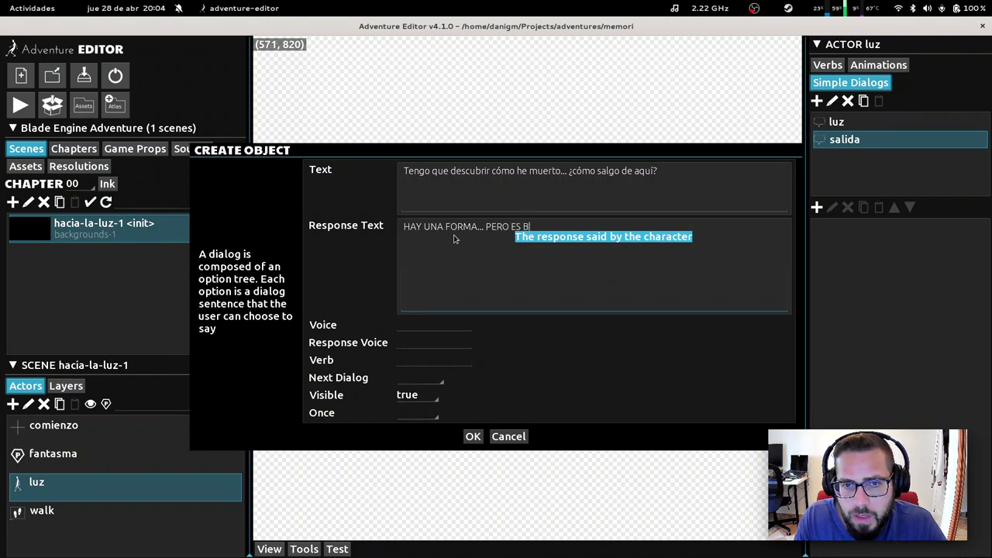
text(BASTANTE )
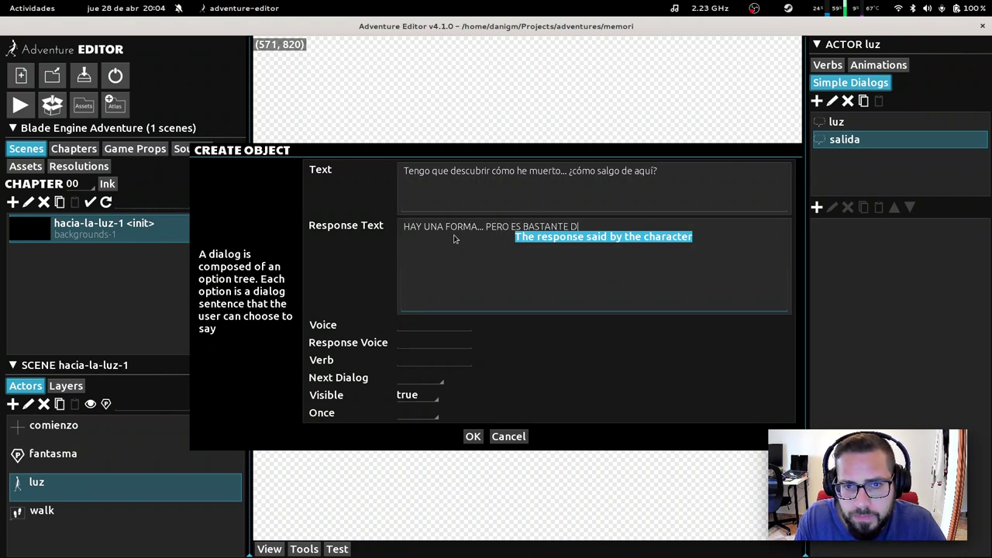
text(DIF)
key(BackSpace)
text(IFIC)
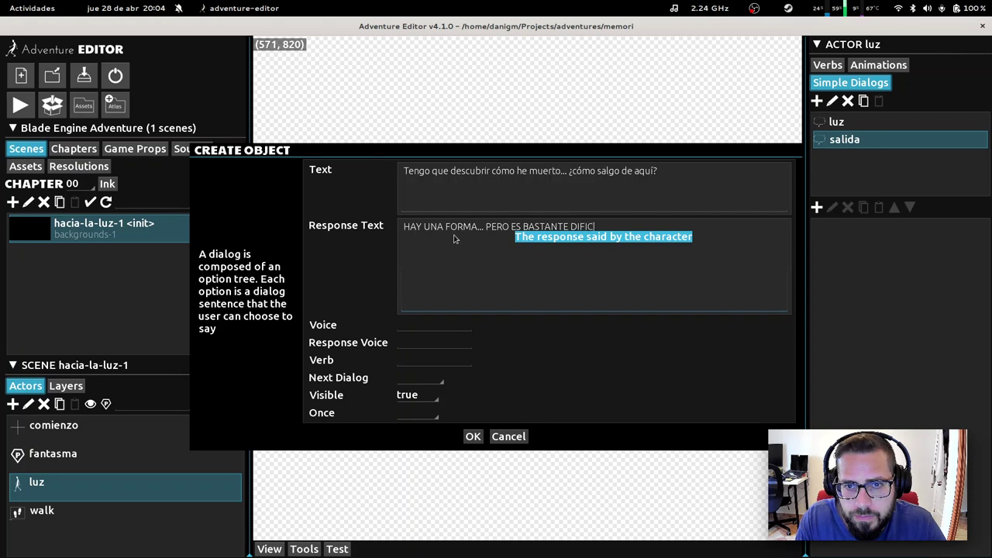
text(I)
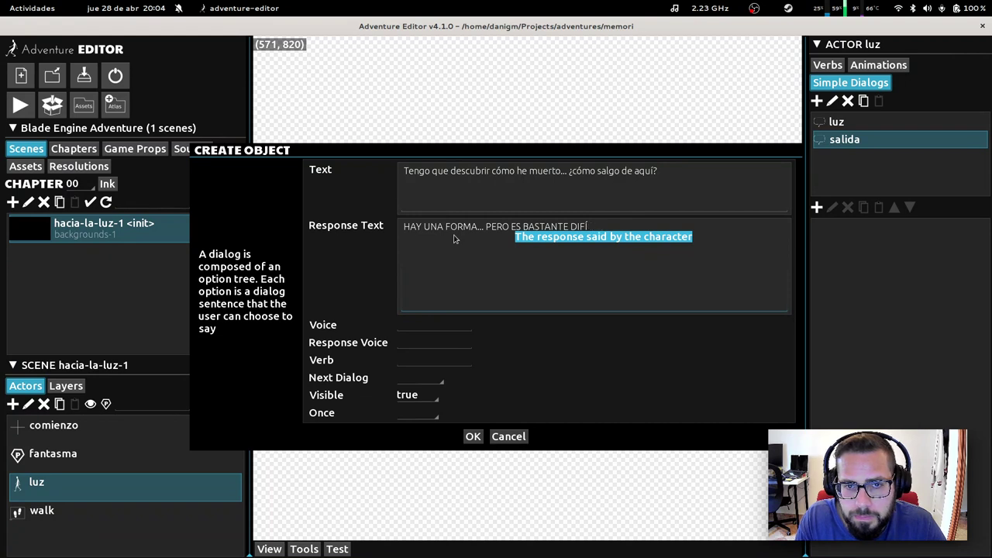
key(BackSpace)
key(BackSpace)
key(BackSpace)
key(BackSpace)
key(BackSpace)
key(BackSpace)
key(BackSpace)
key(BackSpace)
key(BackSpace)
key(BackSpace)
key(BackSpace)
key(BackSpace)
key(BackSpace)
key(BackSpace)
key(BackSpace)
key(BackSpace)
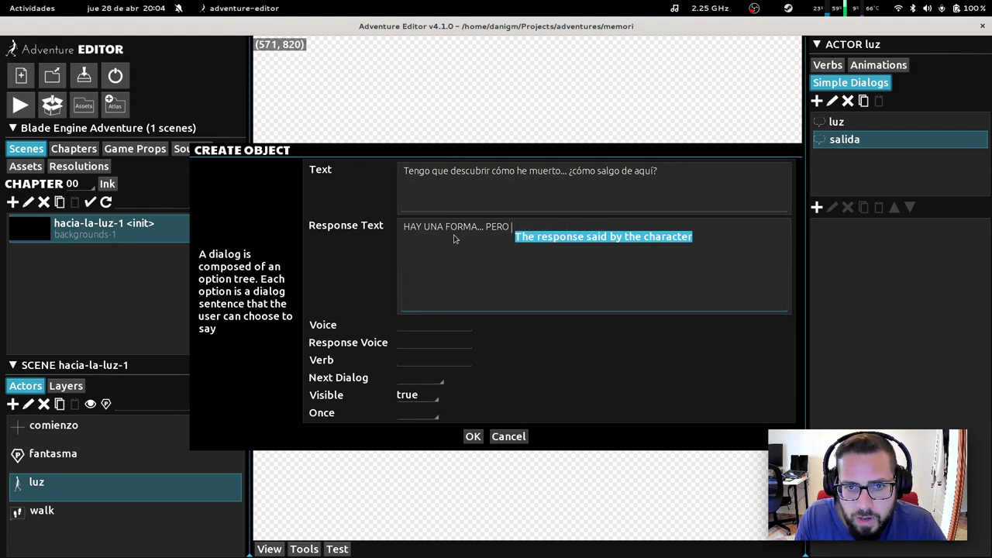
Step: Finish the response text with "NO CREO QUE TÚ PUEDAS HACERLO" and save the new salida option
text(NO CREO QUE)
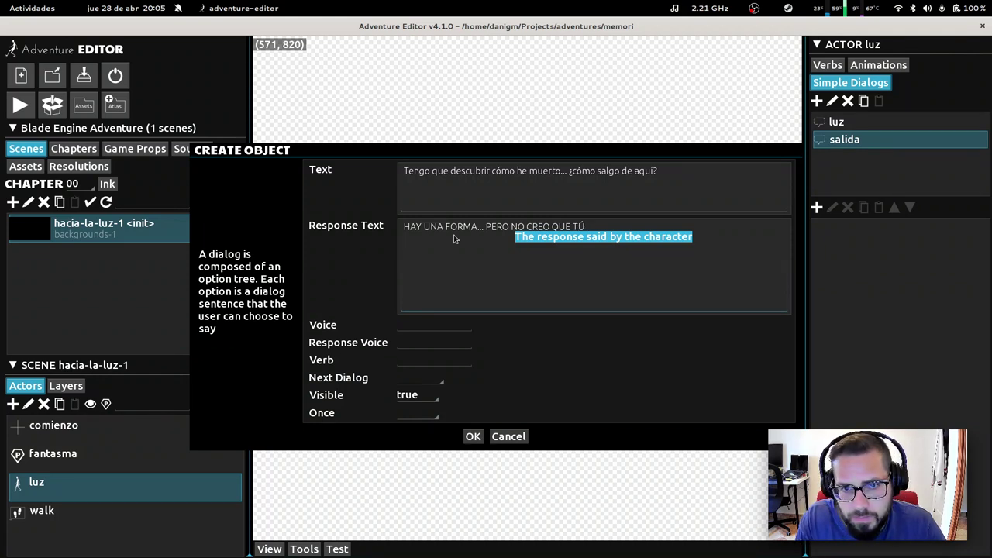
text(TÚ PUEDAS)
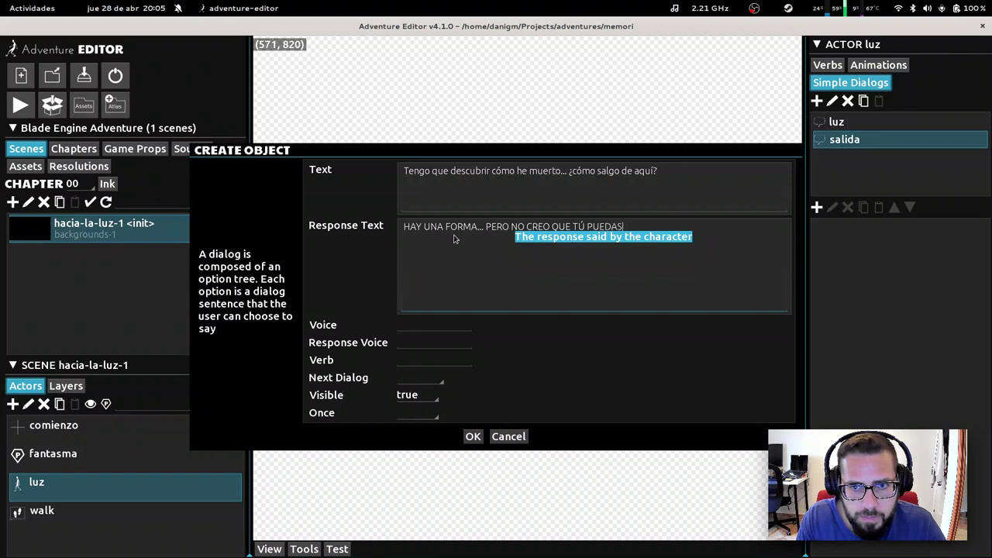
text( HACERLO)
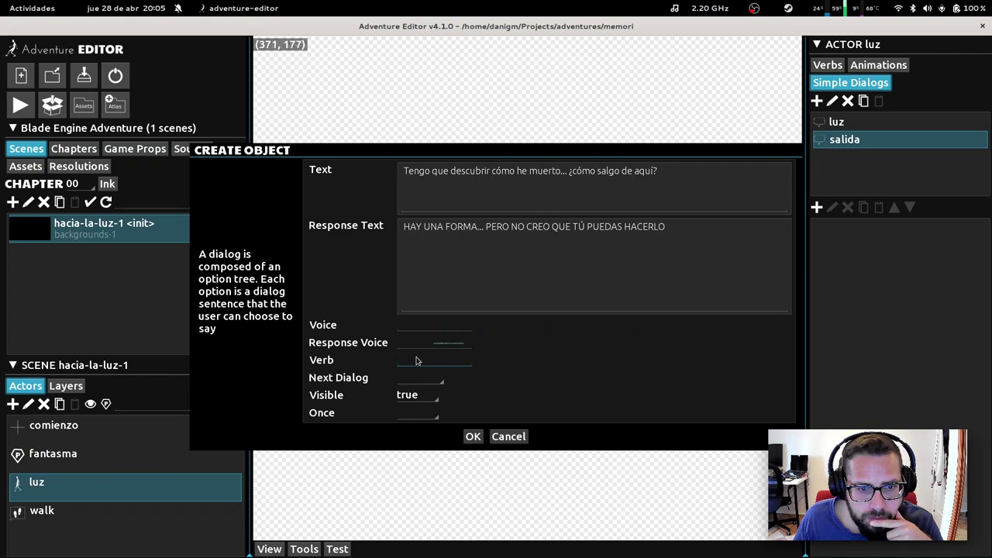
click(473, 437)
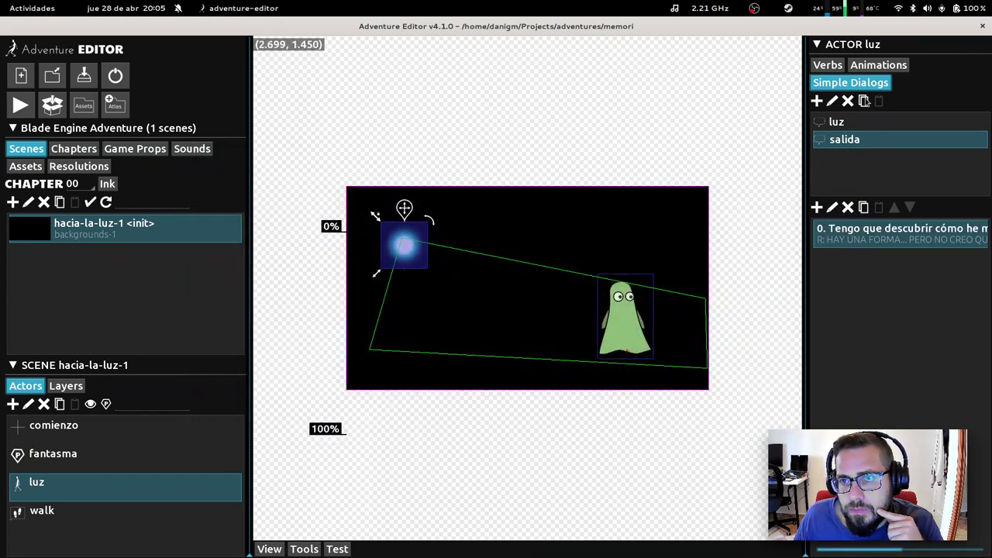
click(828, 65)
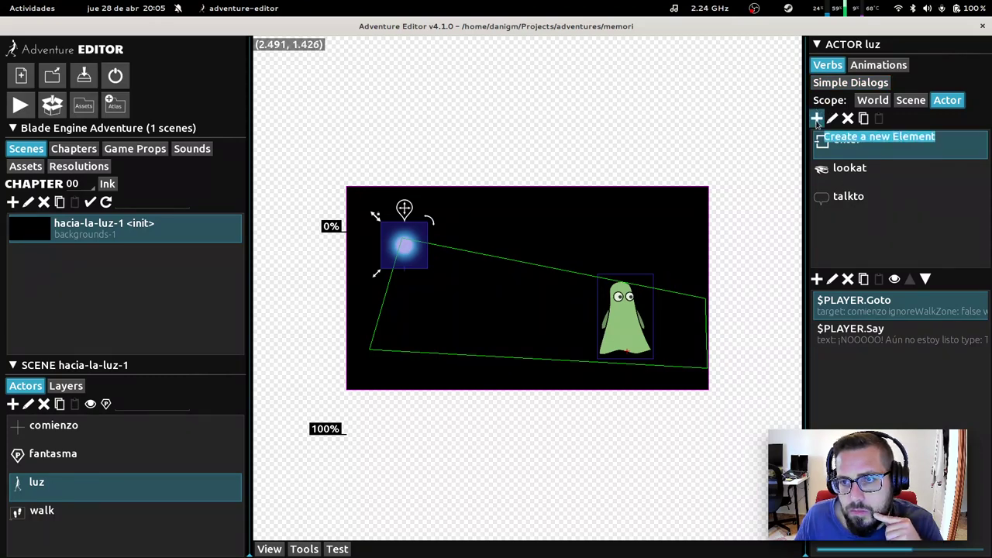
click(816, 118)
click(426, 278)
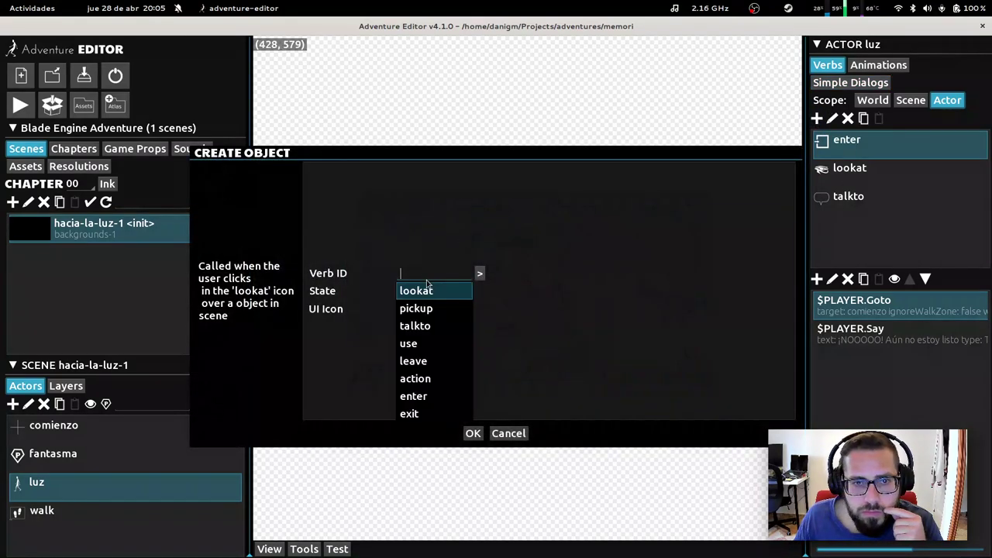
click(426, 380)
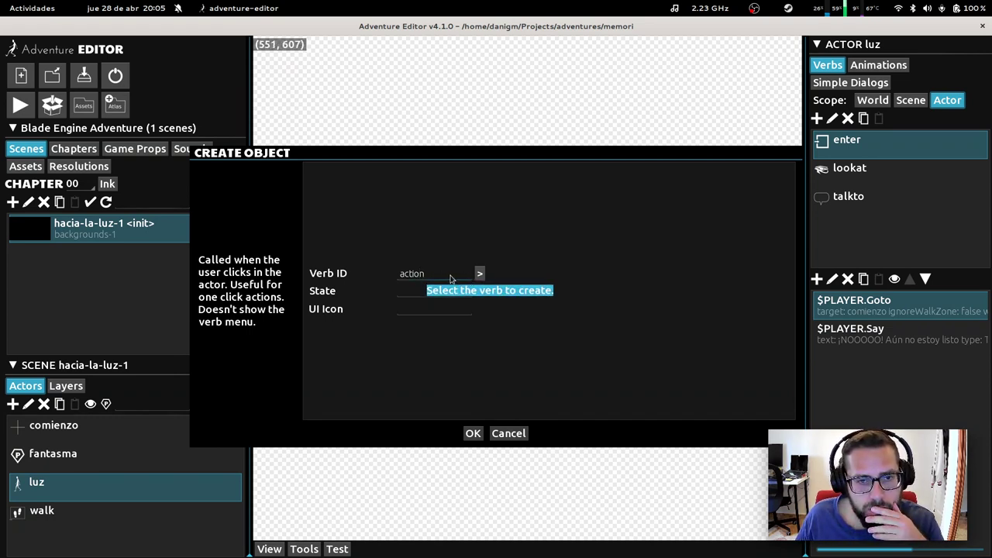
click(419, 277)
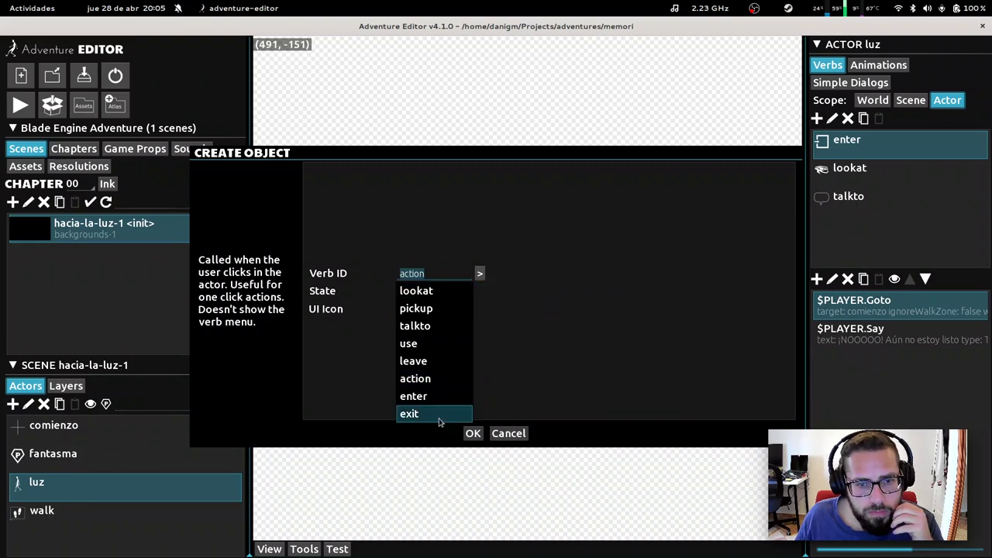
click(508, 434)
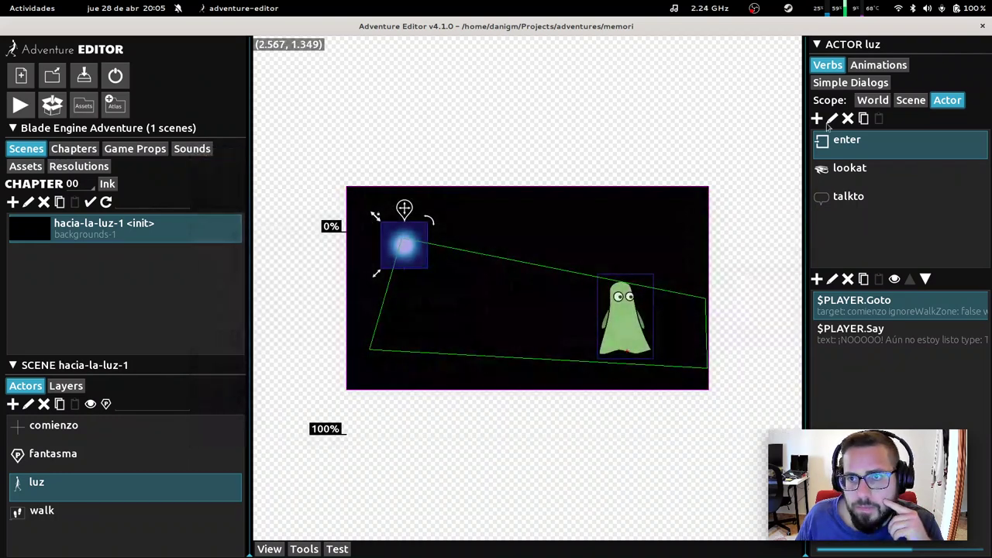
Step: Review the fields of the "Tengo que descubrir cómo he muerto..." option and compare the luz and salida dialogs' option lists
click(865, 84)
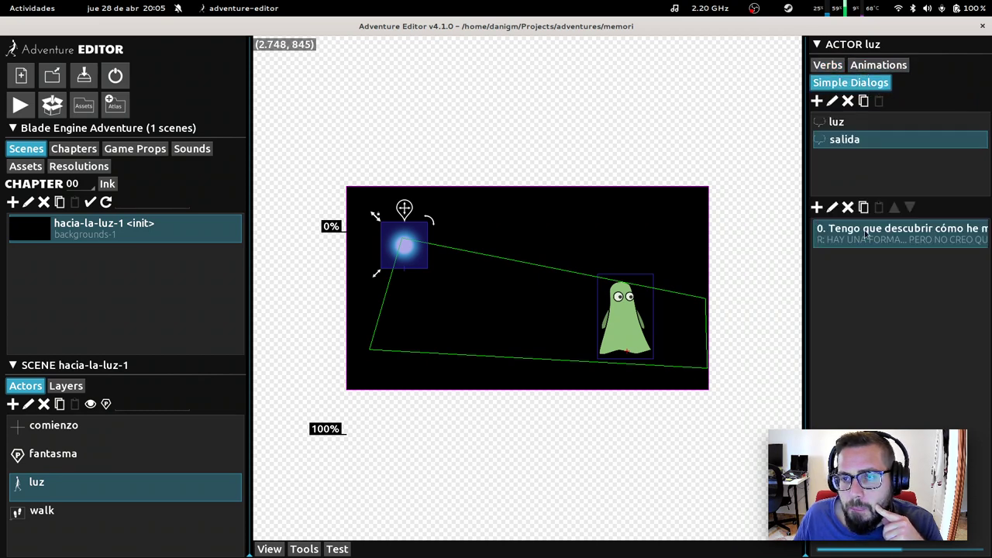
click(832, 208)
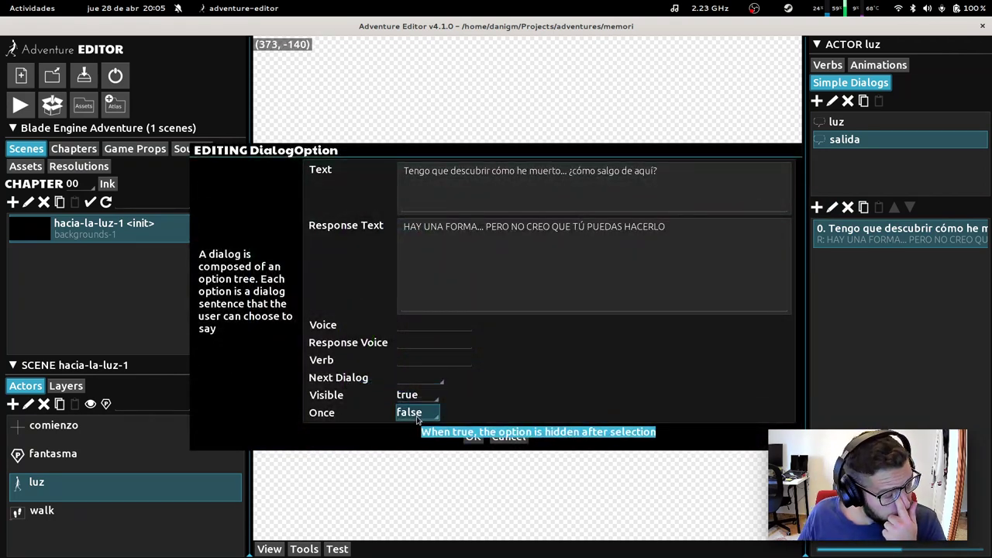
click(412, 361)
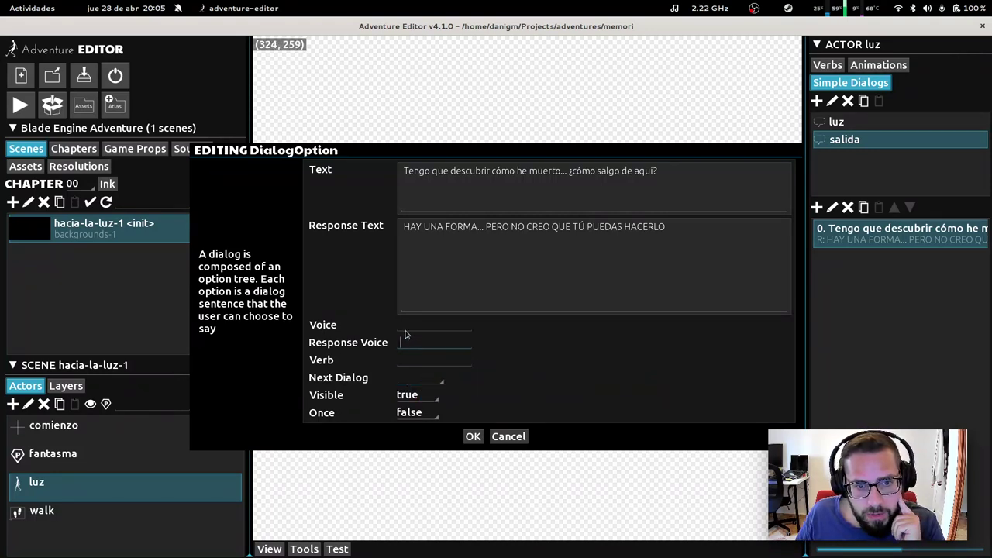
click(407, 328)
click(473, 436)
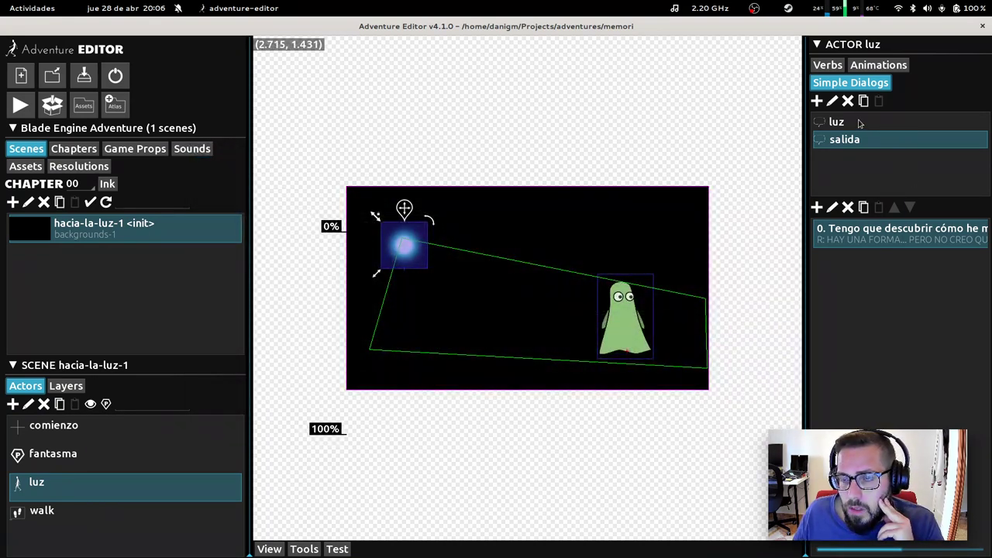
click(836, 127)
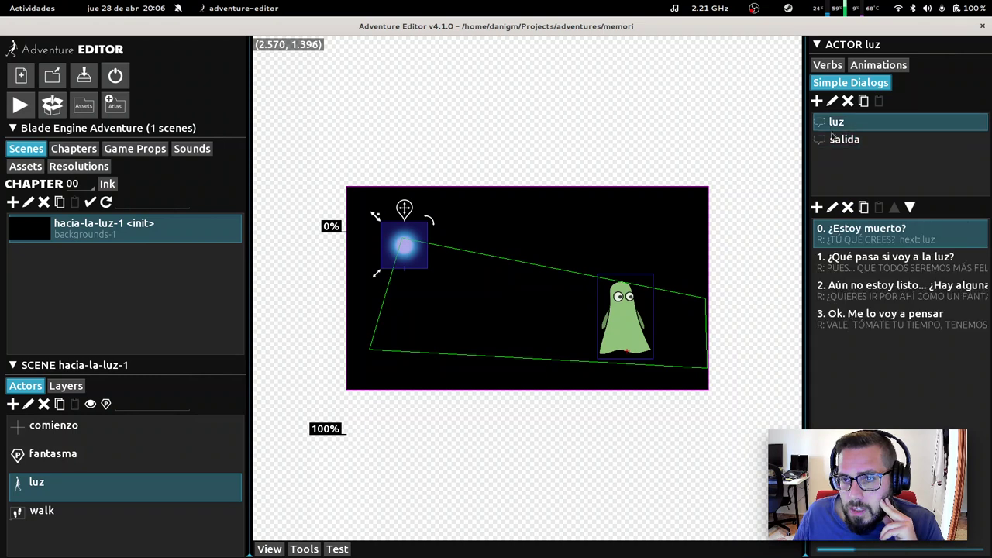
click(838, 141)
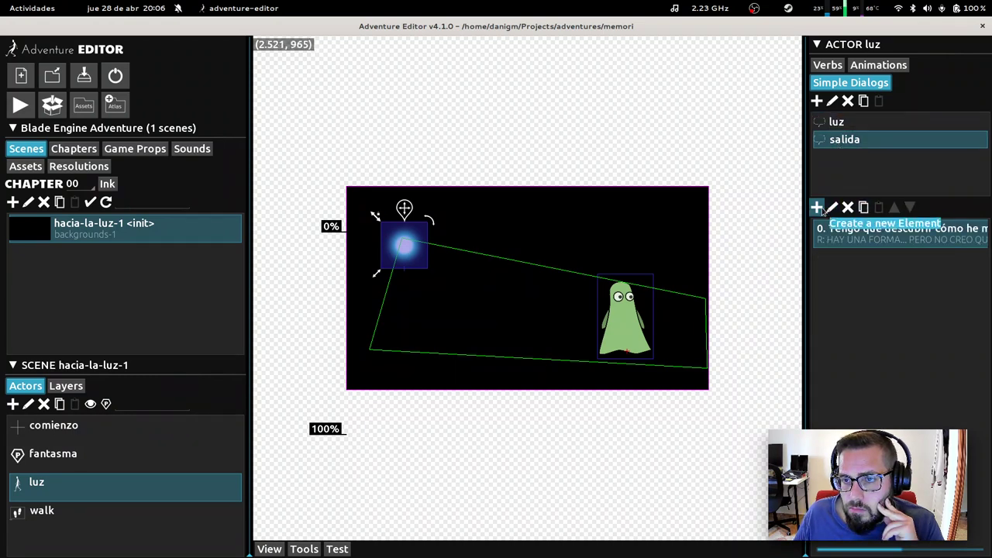
click(837, 124)
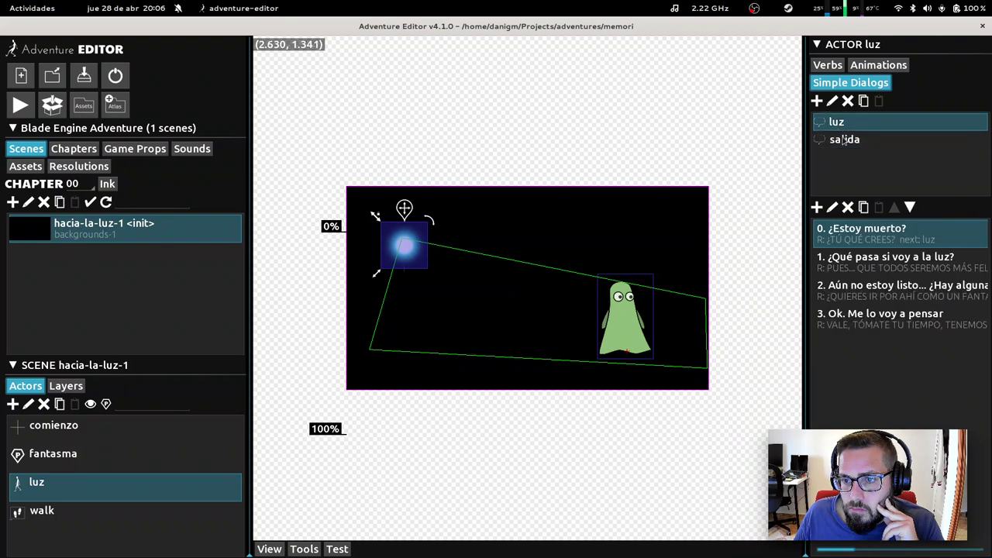
click(845, 141)
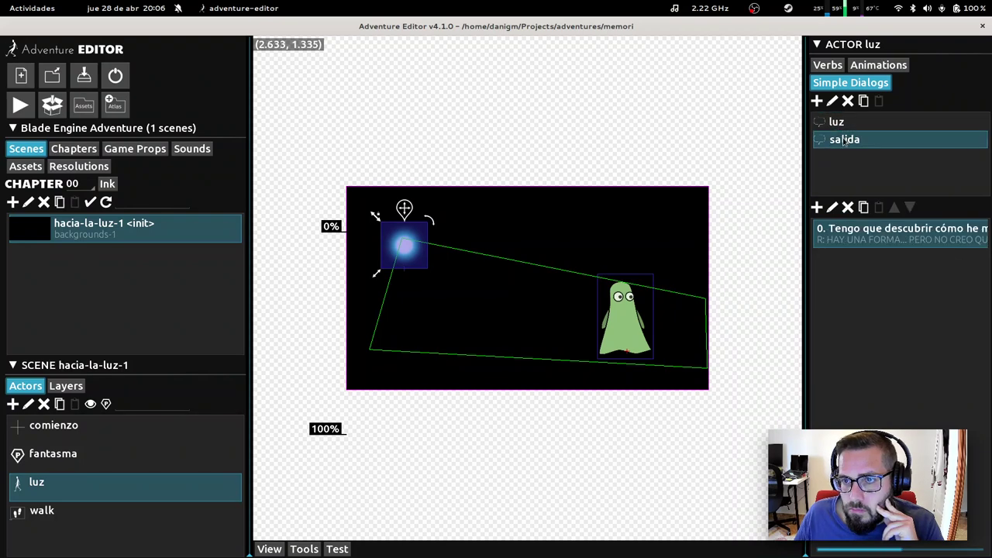
Step: Try a second salida option with the player text "Bueno la verdad es que"
click(817, 207)
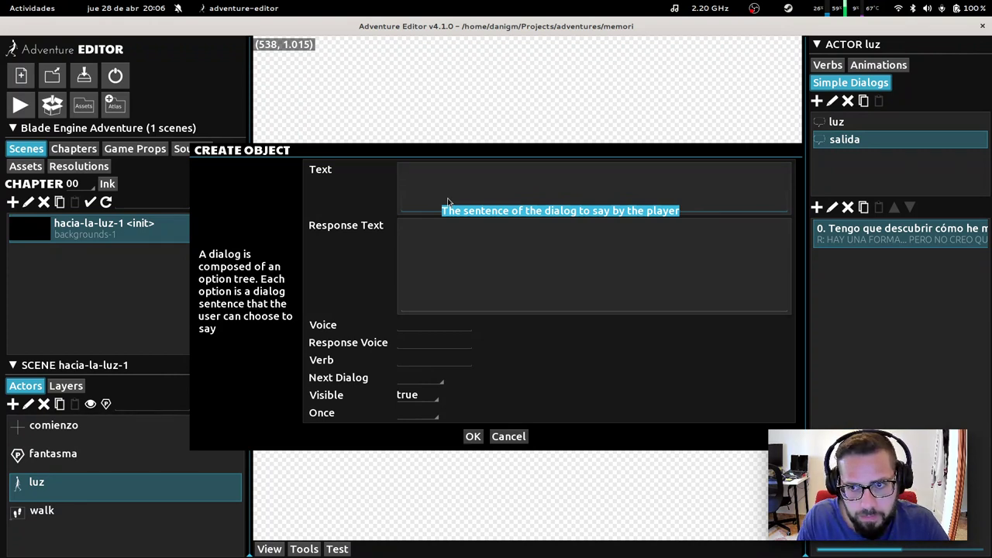
text(bsd)
key(BackSpace)
key(BackSpace)
key(BackSpace)
text(Bue)
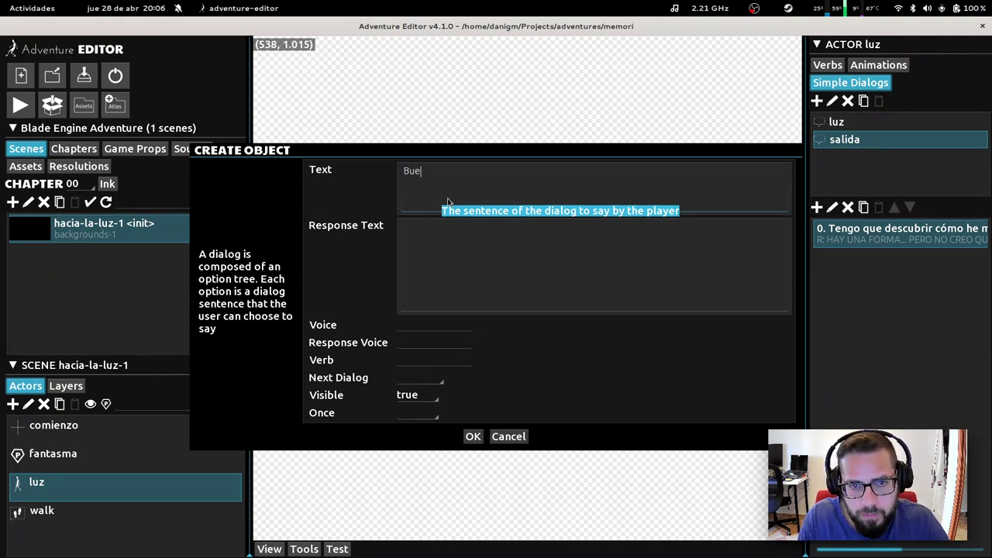
text(no la verdad es que)
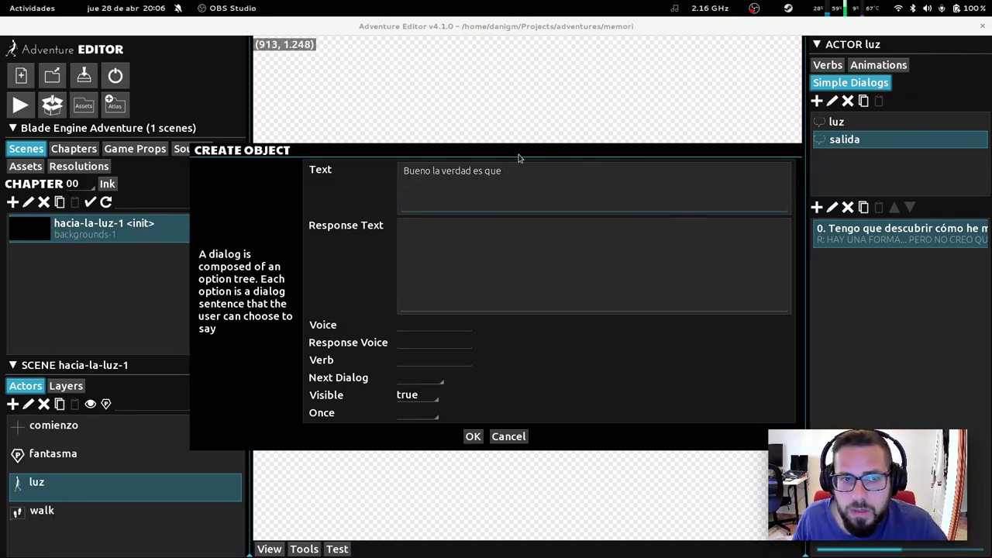
Step: Raise the Spotify volume slightly in the system sound controls
click(931, 7)
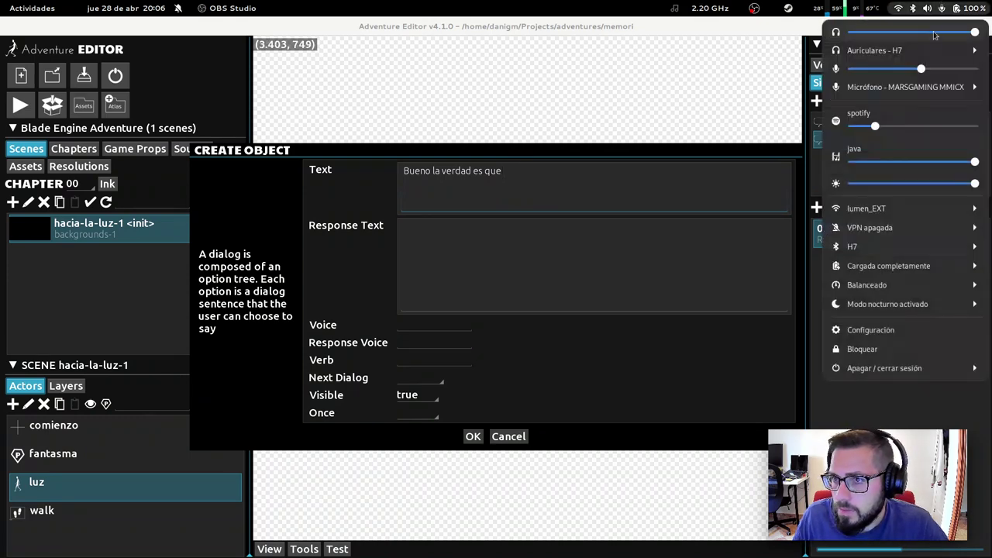
drag(876, 128, 881, 128)
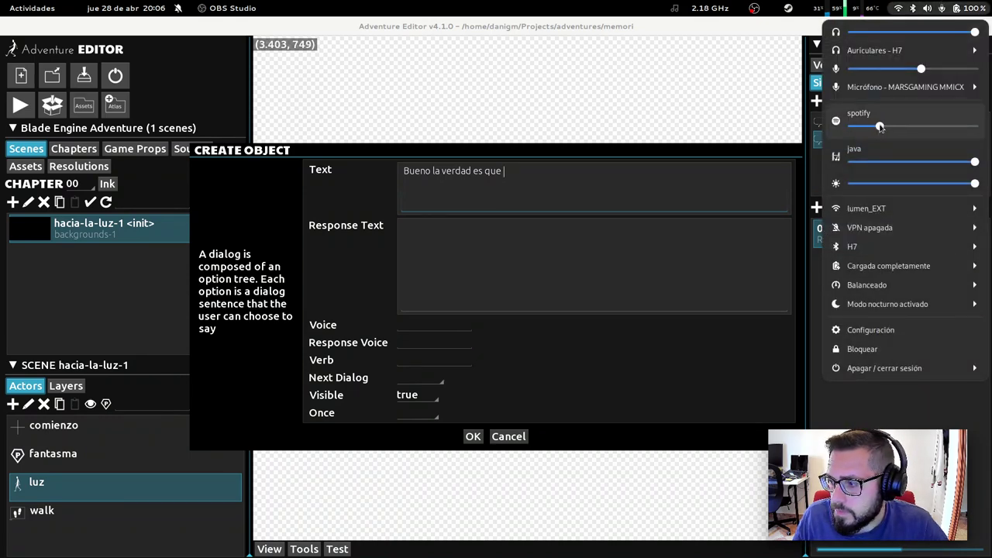
click(747, 73)
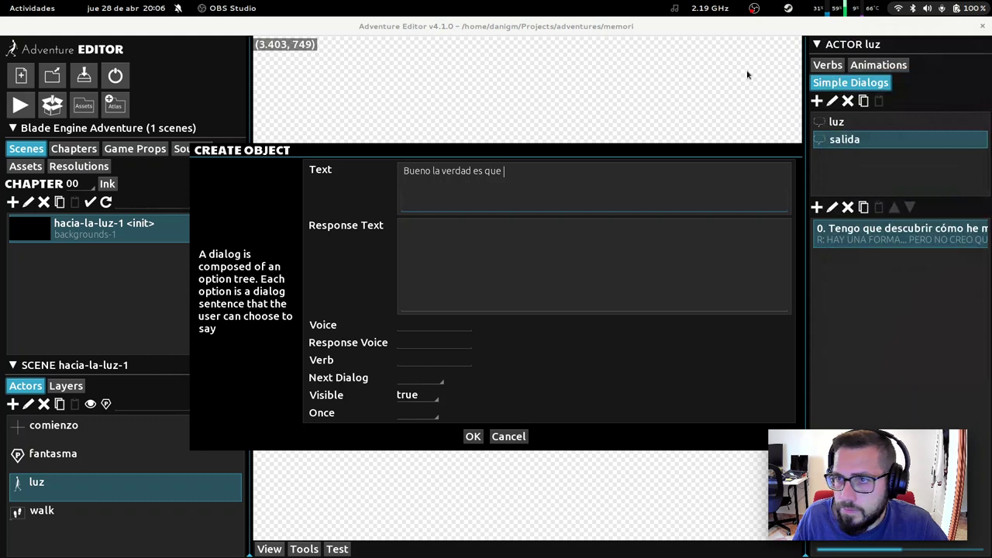
click(564, 170)
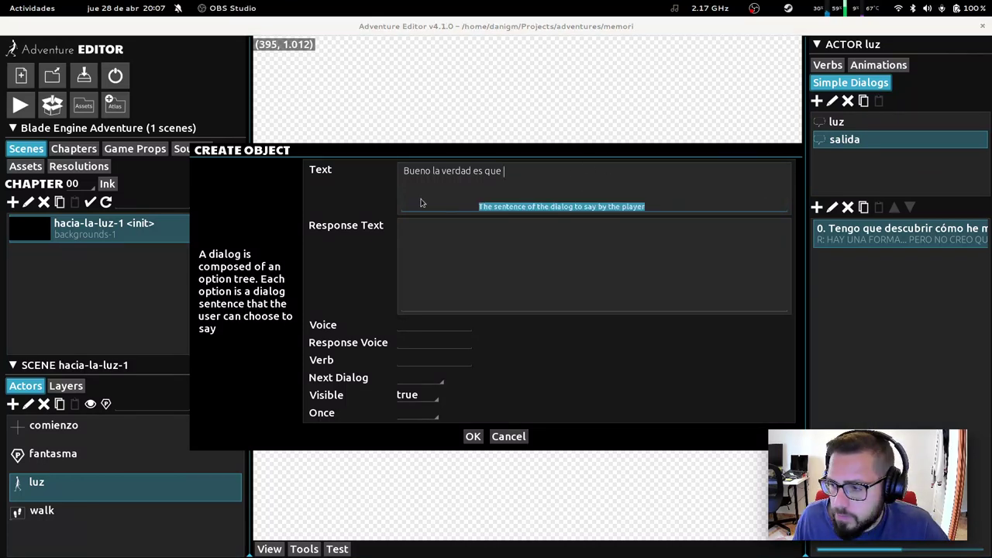
click(512, 173)
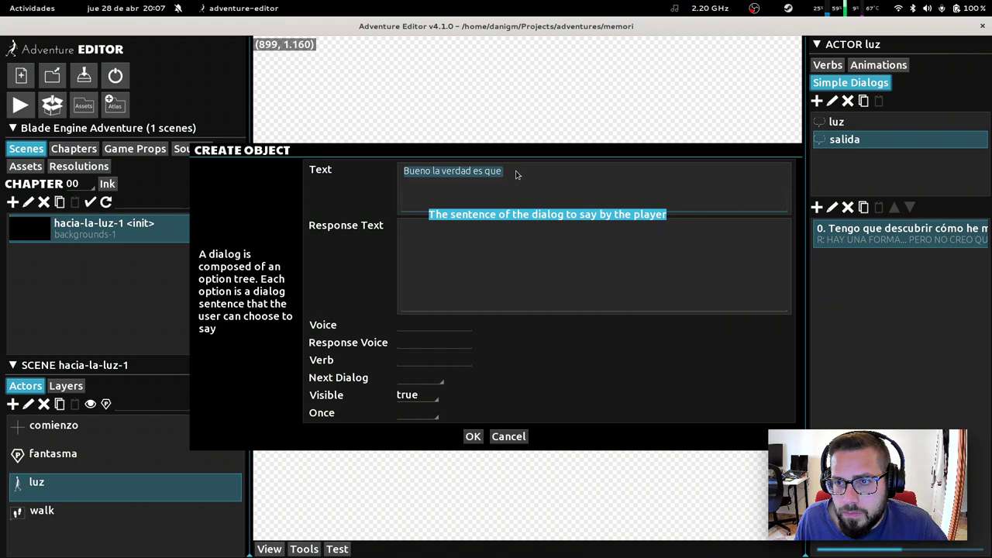
click(509, 438)
Step: Review the "Ok. Me lo voy a pensar" and "Aún no estoy listo..." options of the luz dialog
click(837, 121)
click(876, 318)
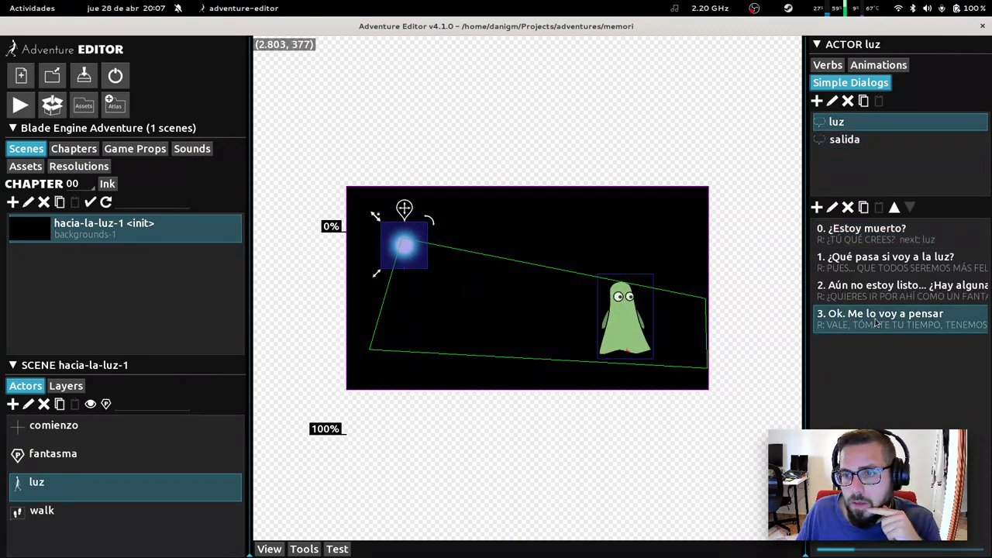
click(877, 285)
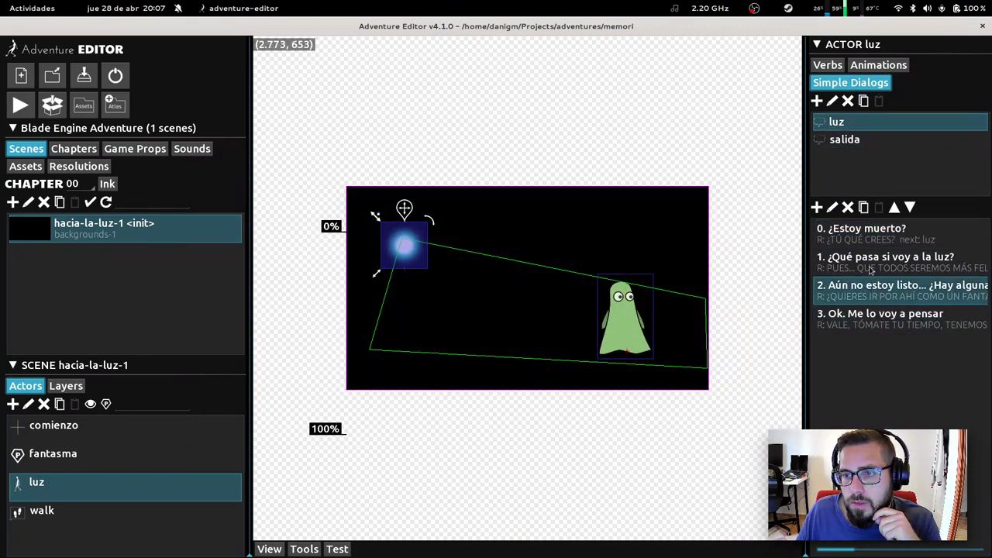
Step: Copy the response text of the salida option "Tengo que descubrir cómo he muerto..." and leave the option without saving edits
click(843, 140)
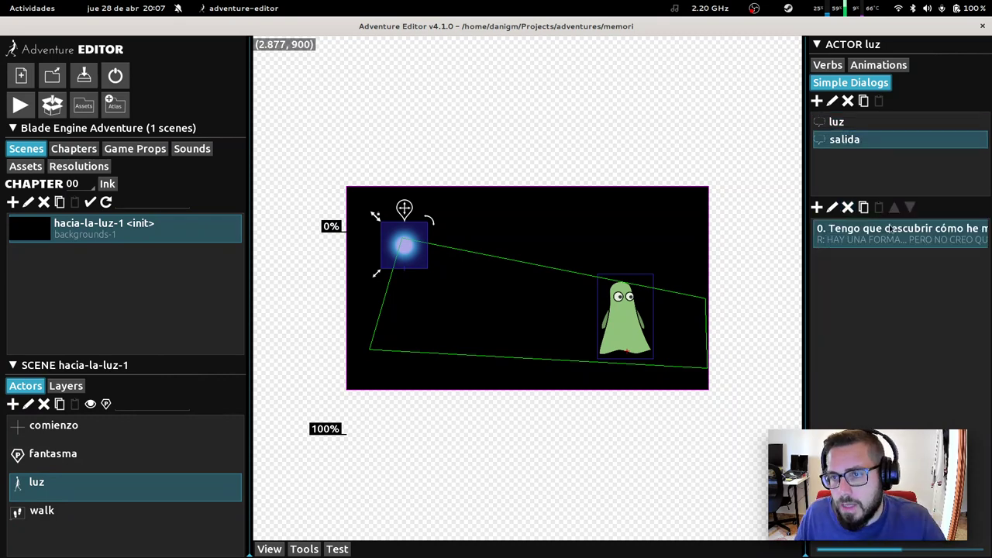
click(832, 208)
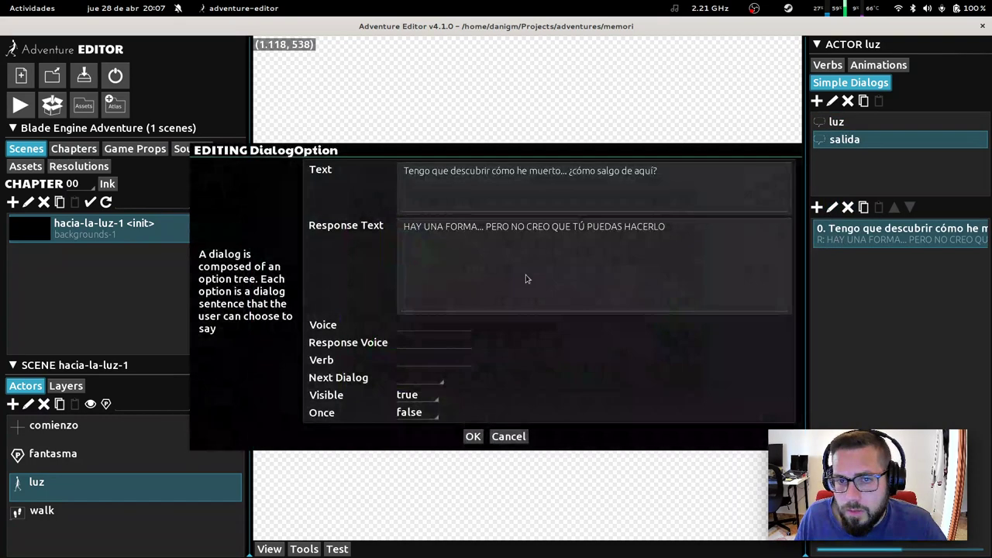
triple_click(501, 230)
key(ctrl+c)
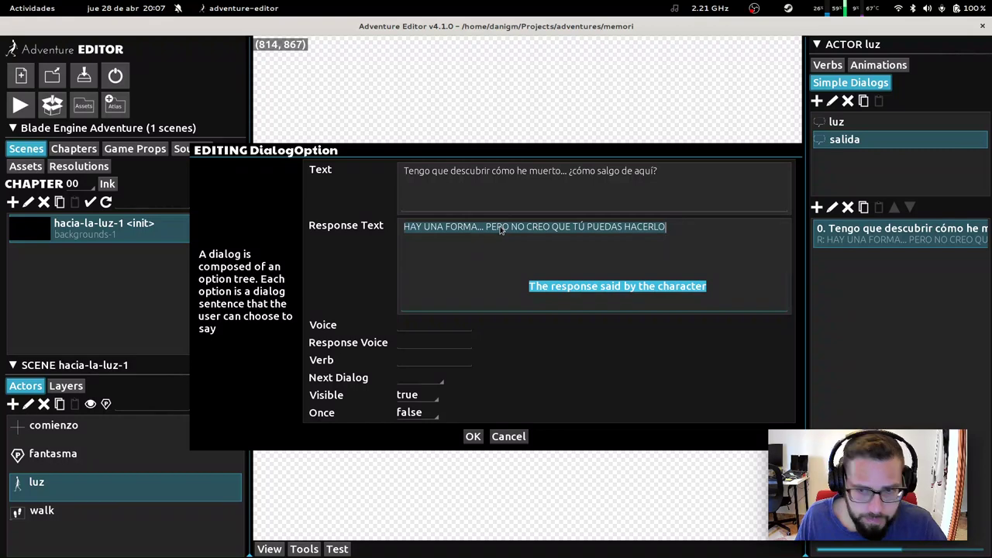
key(BackSpace)
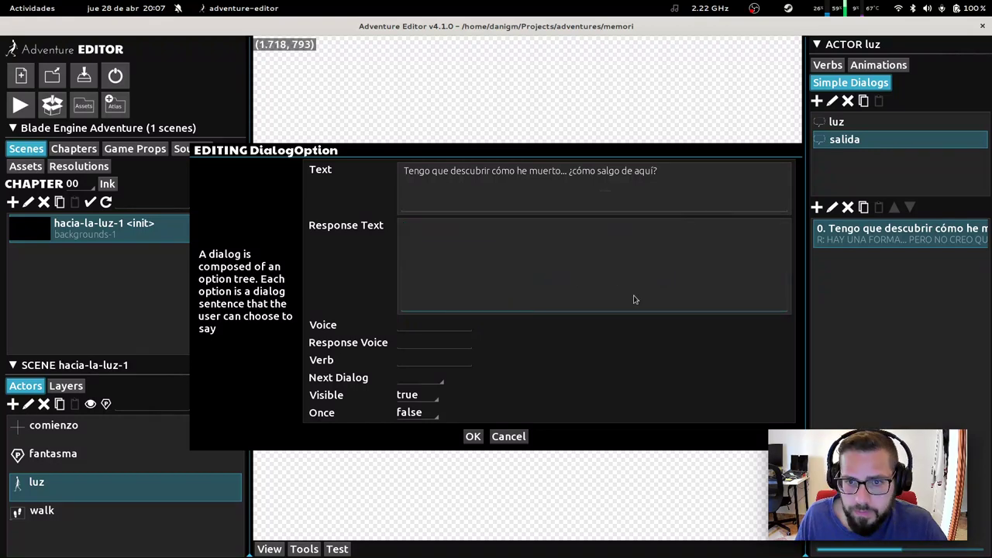
click(509, 437)
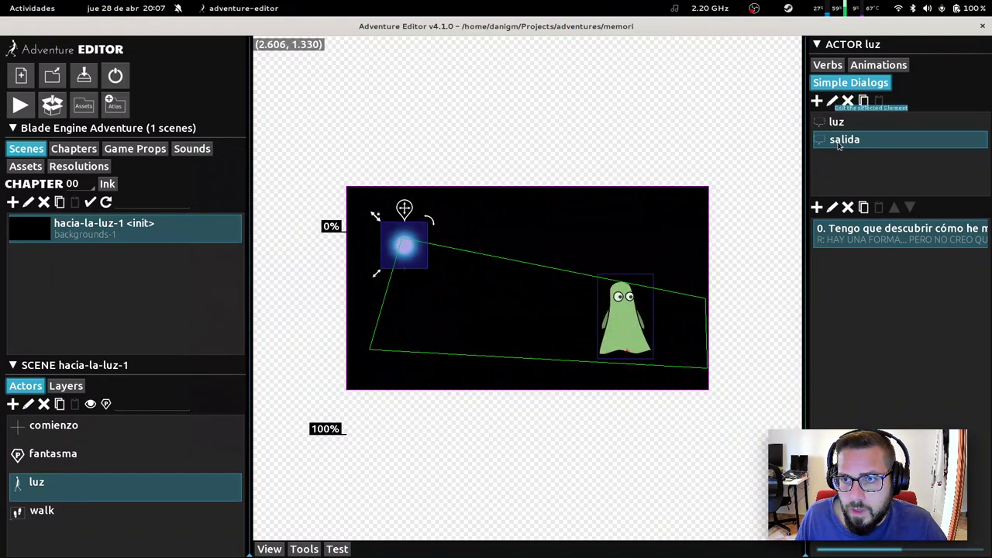
Step: Append the copied "HAY UNA FORMA... PERO NO CREO QUE TÚ PUEDAS HACERLO" as a separate paragraph to the "Aún no estoy listo..." option's response
click(835, 125)
click(857, 288)
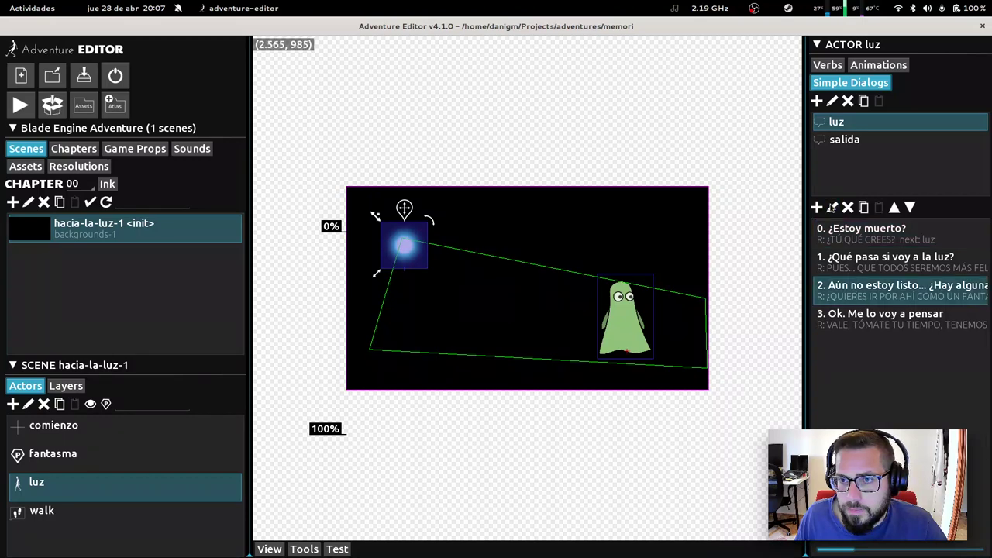
click(832, 207)
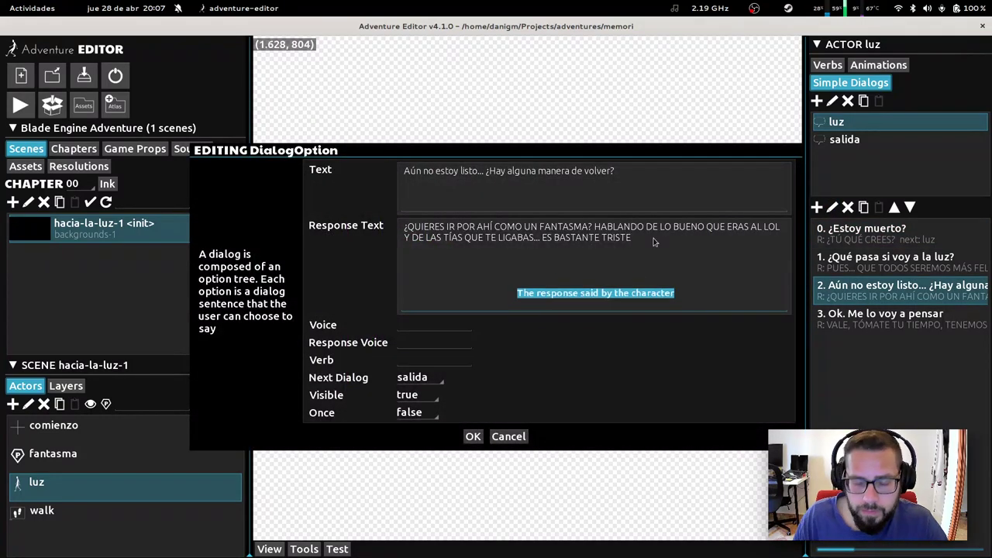
key(Return)
key(ctrl+v)
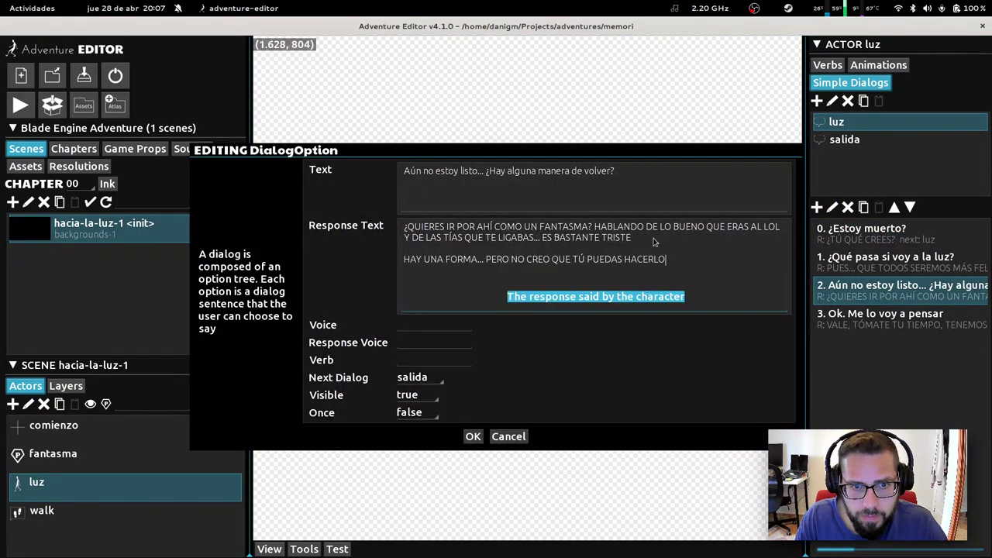
Step: Save the luz option's response and replace the salida option's text with "Seguro que sí, tengo que volver"
click(474, 436)
click(860, 143)
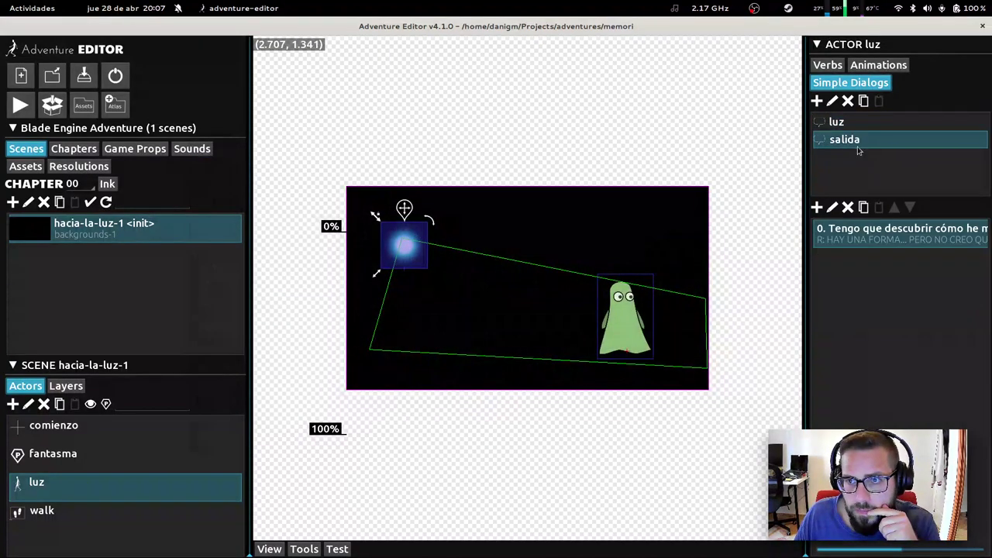
click(832, 207)
click(582, 174)
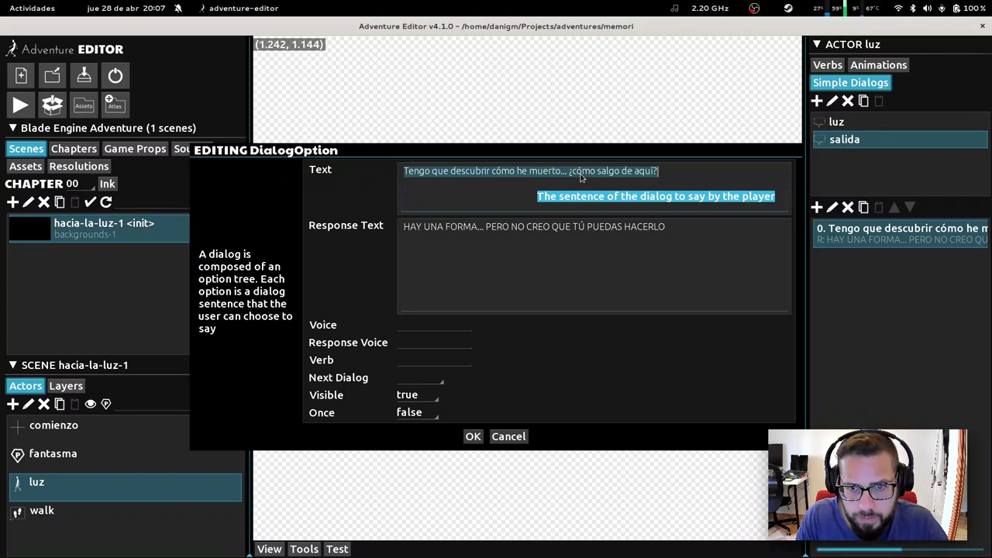
text(P)
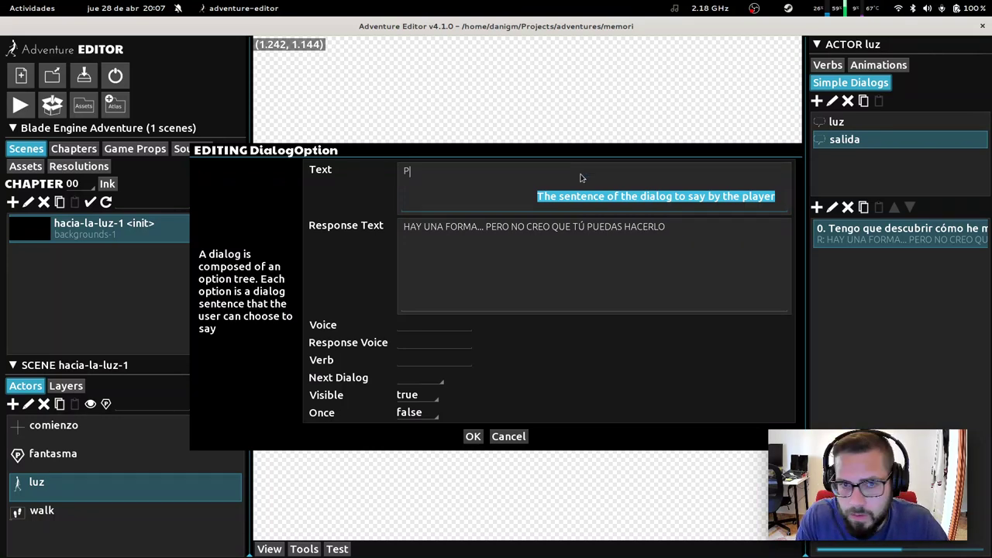
text(rue)
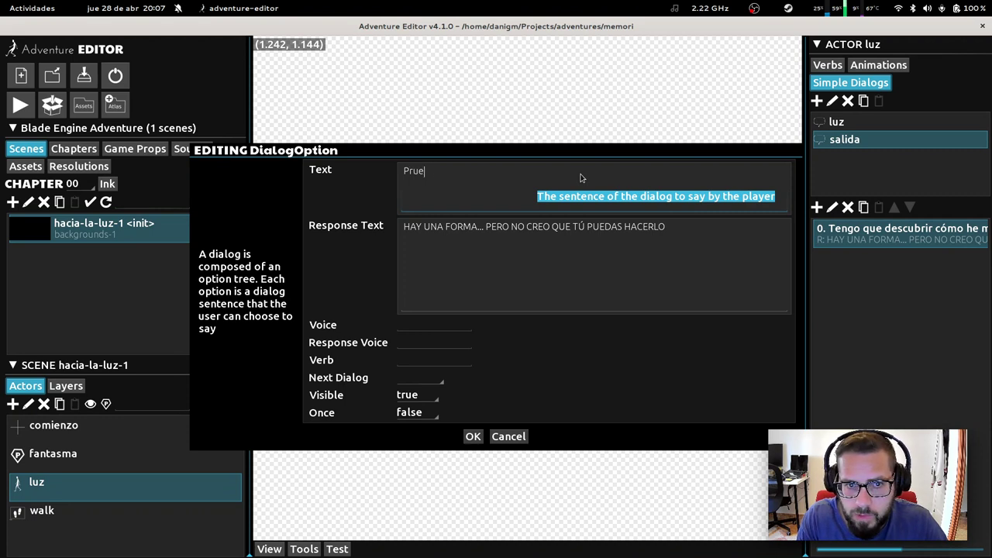
key(BackSpace)
key(BackSpace)
key(BackSpace)
key(BackSpace)
text(Seguro que s)
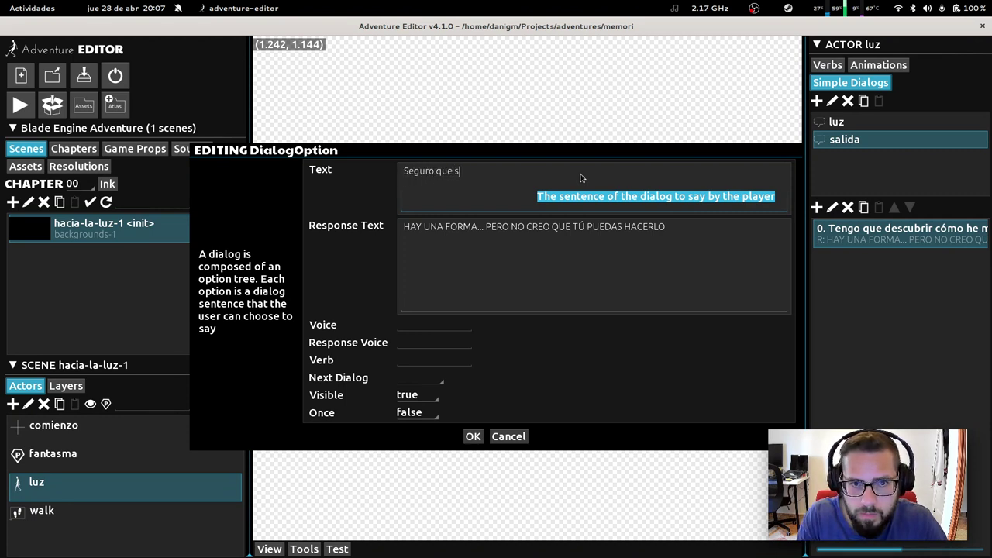
text(í. tengo que volver)
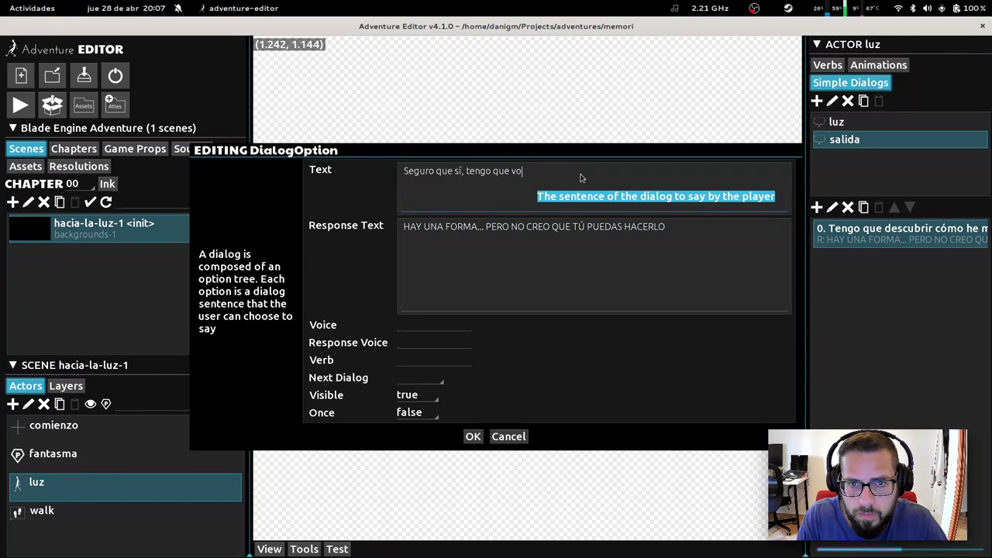
Step: Clear the salida option's response text completely and save the option
triple_click(548, 229)
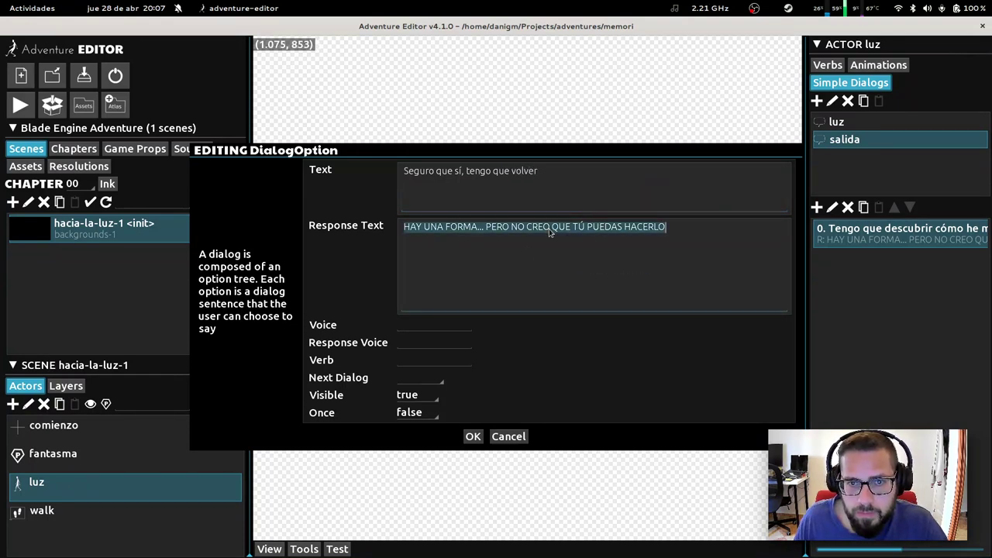
text(Vale, )
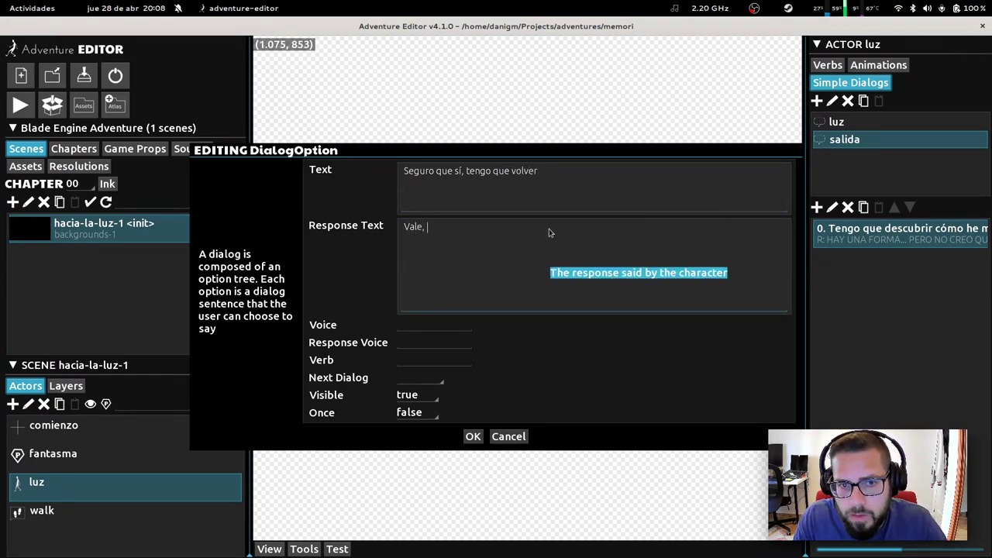
text(te)
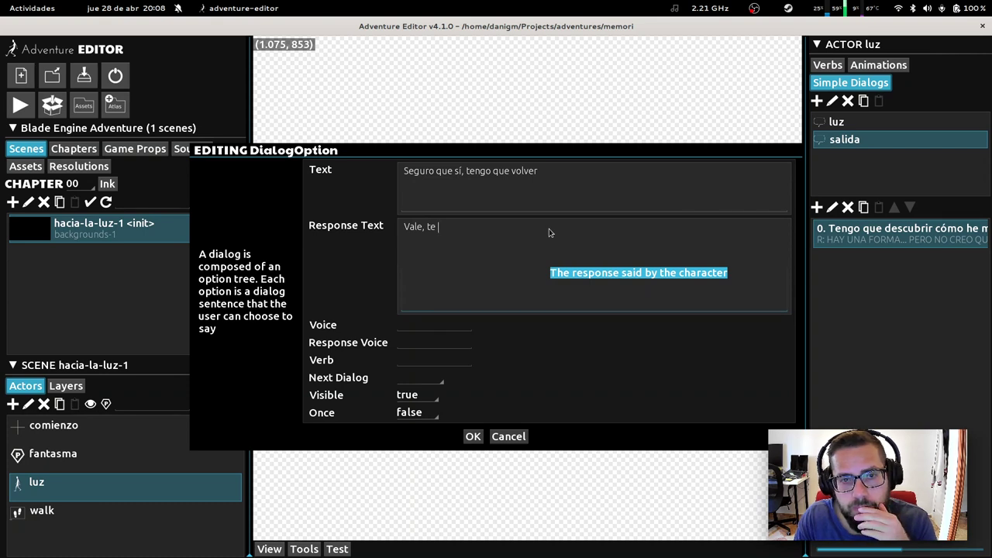
key(BackSpace)
key(BackSpace)
key(BackSpace)
key(BackSpace)
key(BackSpace)
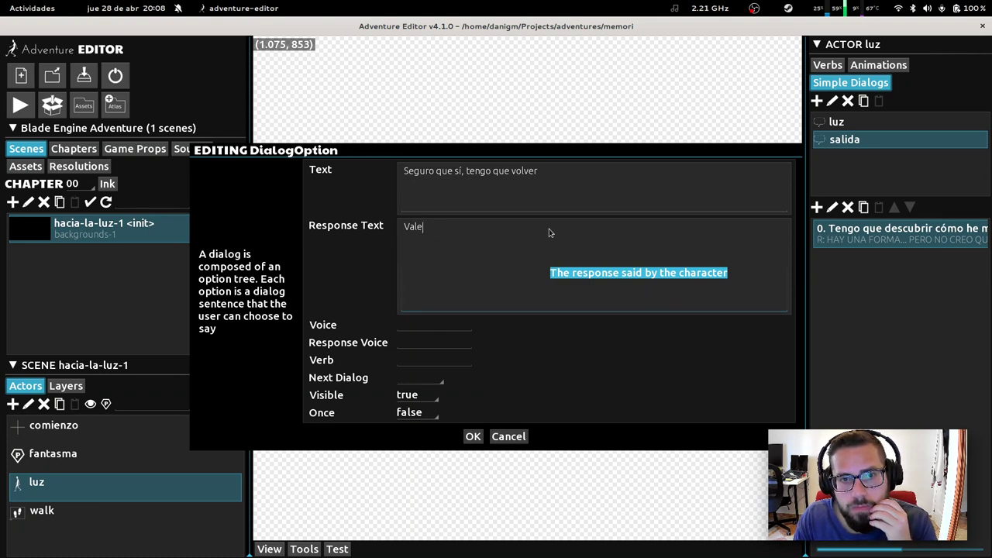
key(BackSpace)
key(BackSpace)
key(BackSpace)
key(BackSpace)
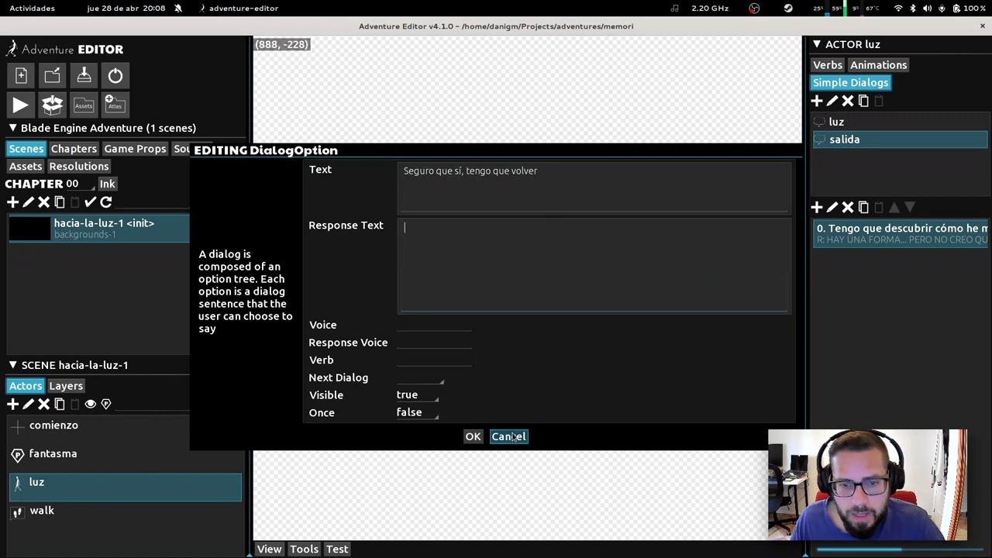
click(473, 437)
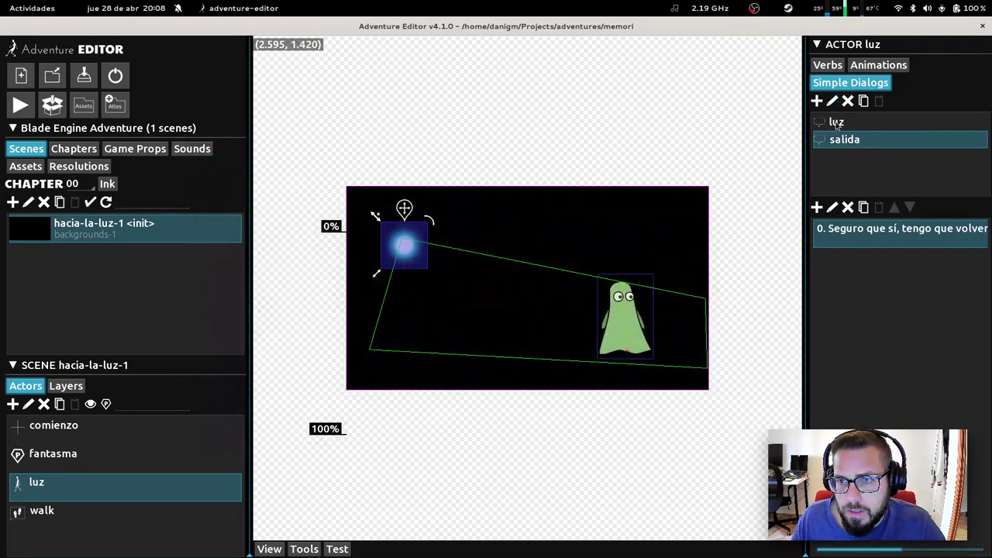
Step: Append the paragraph "SI ME DICES LAS PALABRAS MÁGICAS, TE DEVOLVERÉ AL MUNDO, COMO FANTASMA" to the luz option "Aún no estoy listo..." response and save it
click(836, 123)
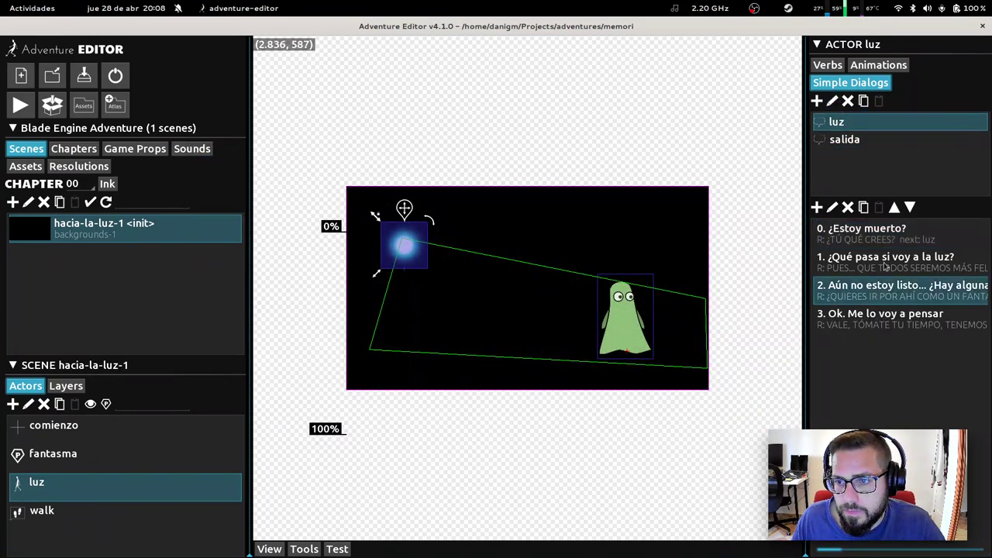
click(833, 207)
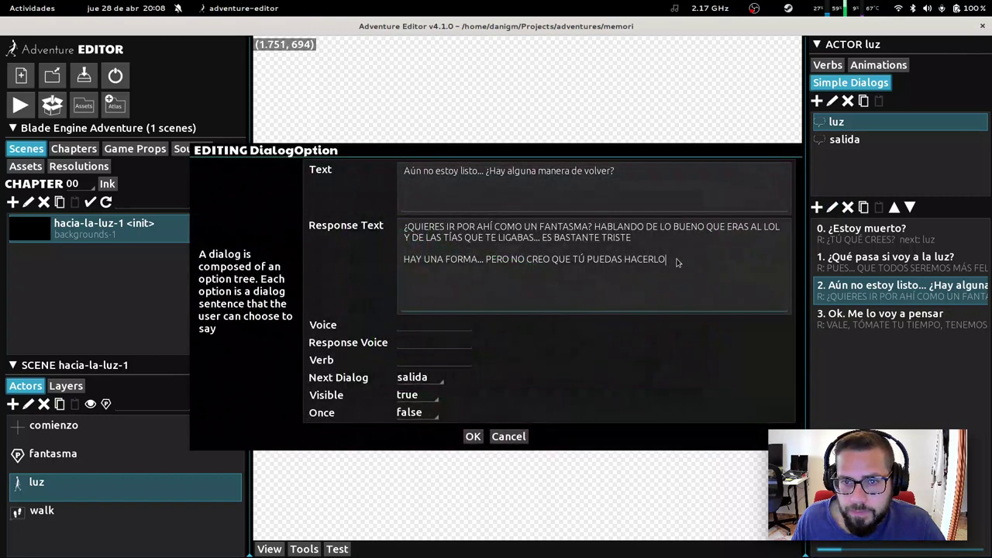
key(Return)
key(Return)
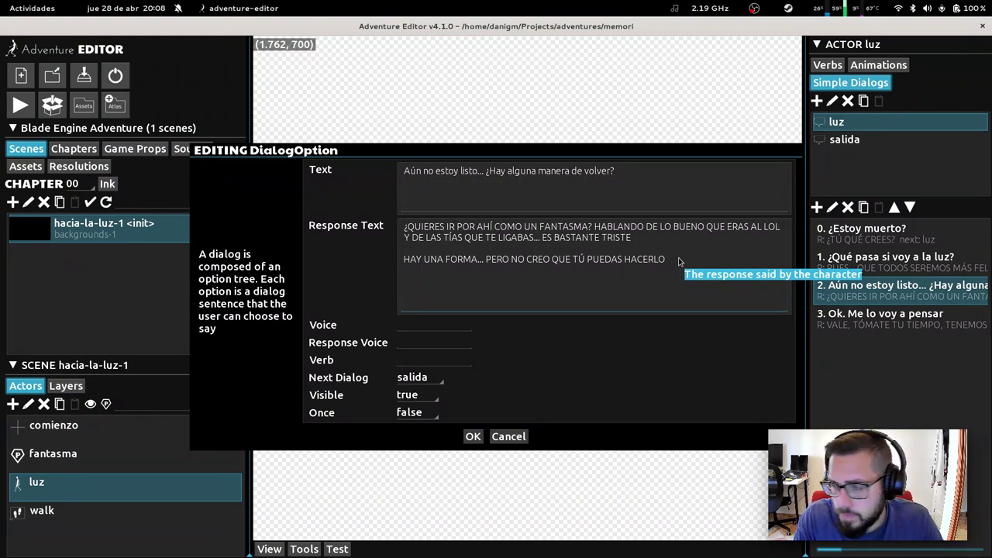
text(Tenem)
key(BackSpace)
key(BackSpace)
key(BackSpace)
key(BackSpace)
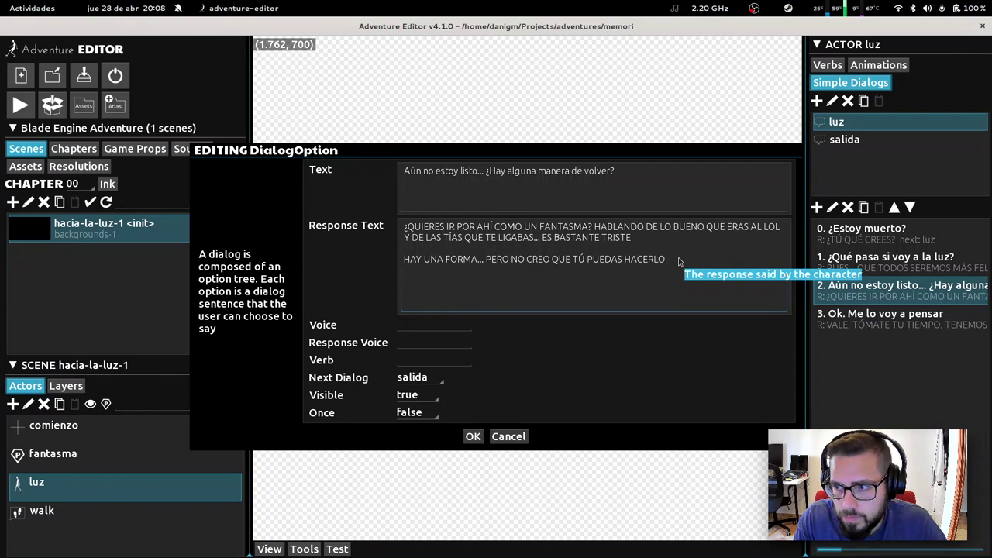
text(SI)
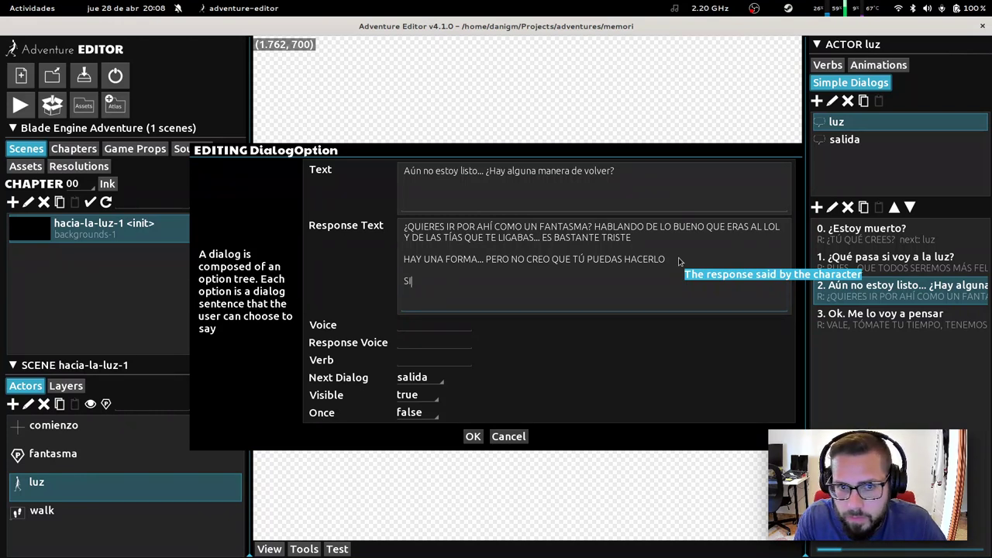
text( ME DICES LAS)
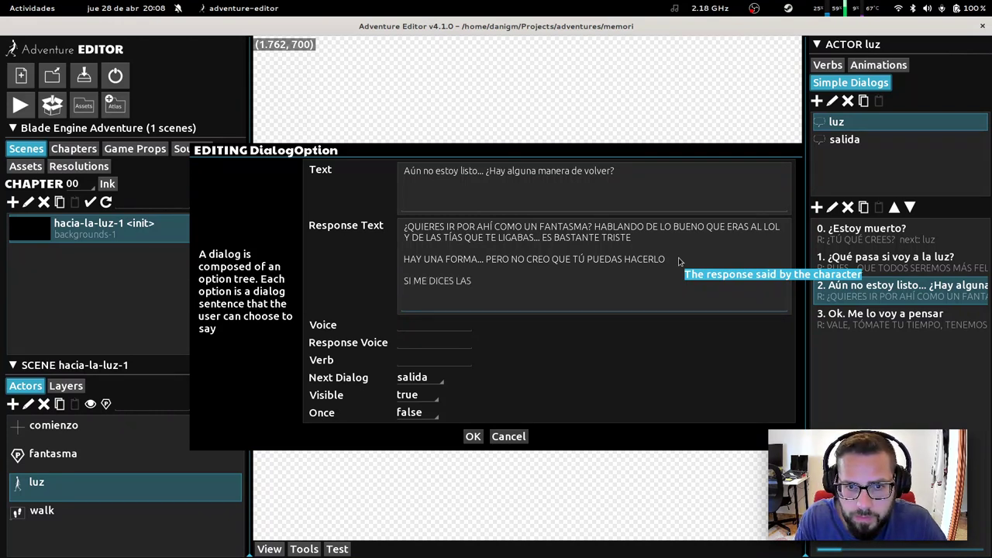
key(BackSpace)
key(BackSpace)
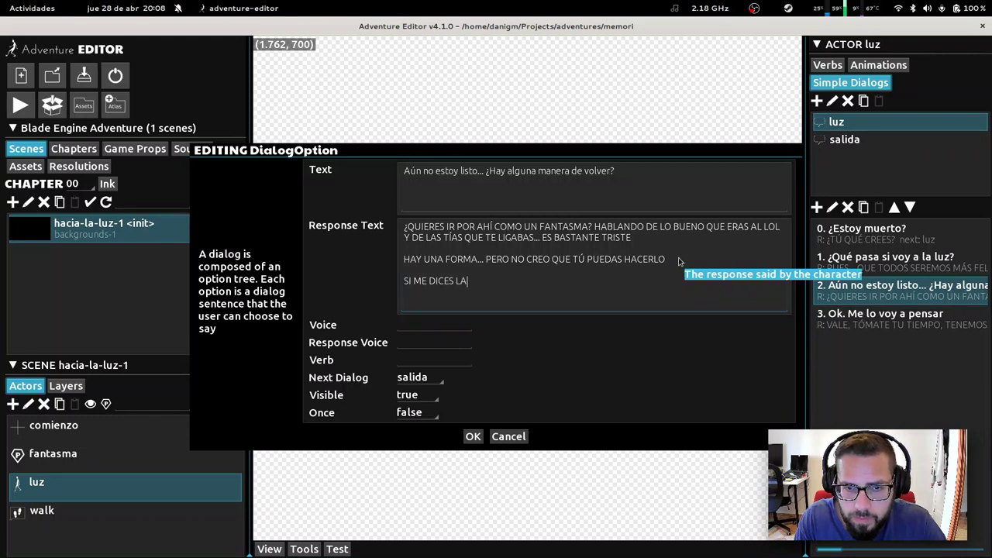
text(S PAL)
key(BackSpace)
key(BackSpace)
key(BackSpace)
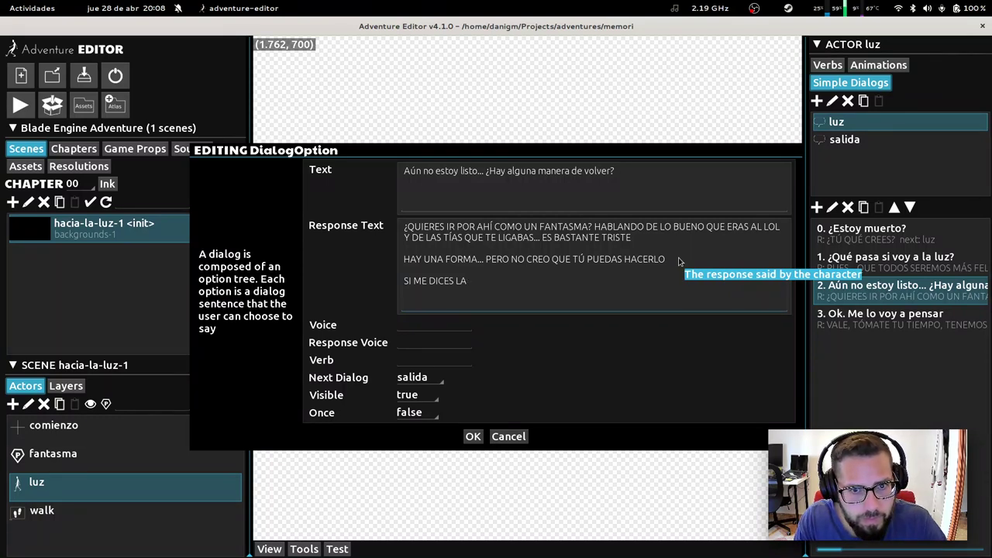
text(PALABRAS SE)
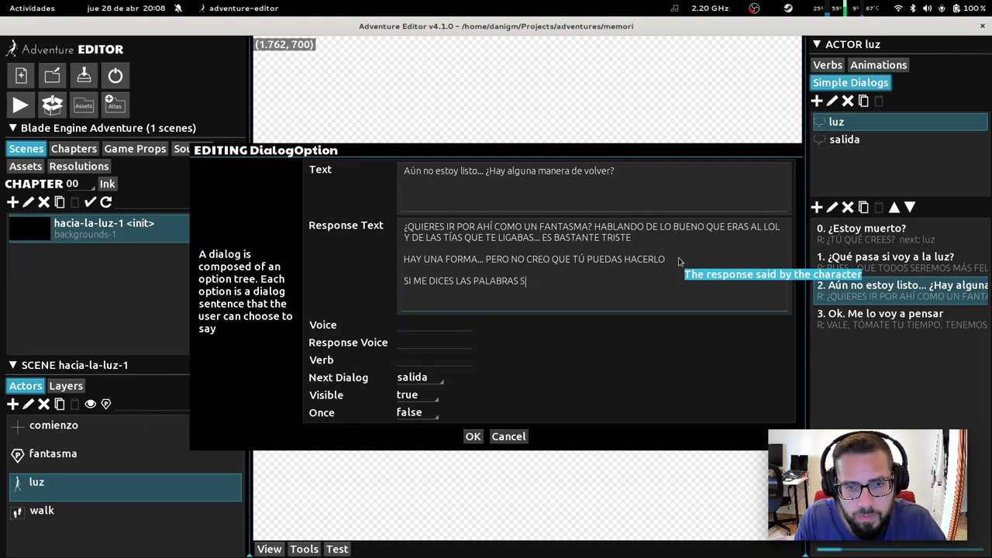
key(BackSpace)
text(MÁGICAS)
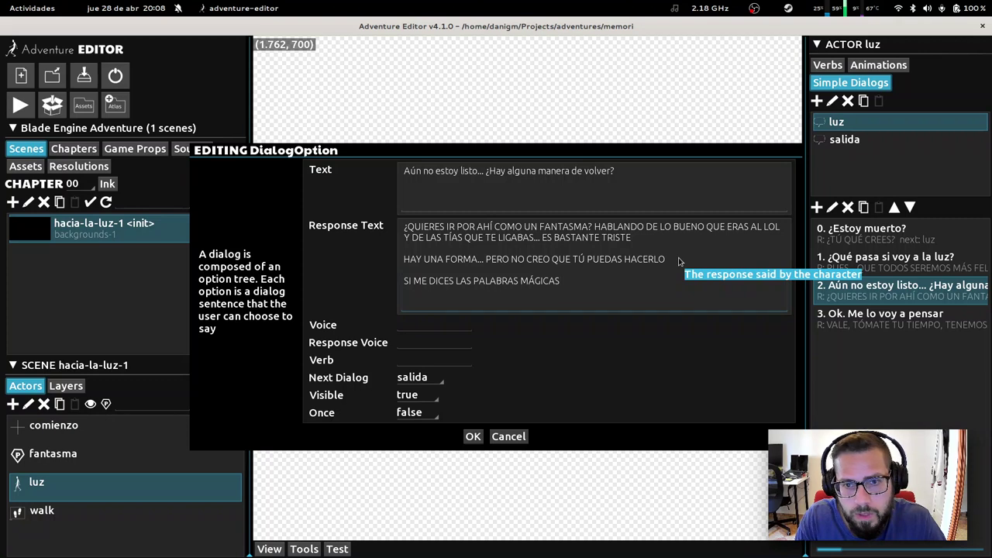
text(, TE DEVO)
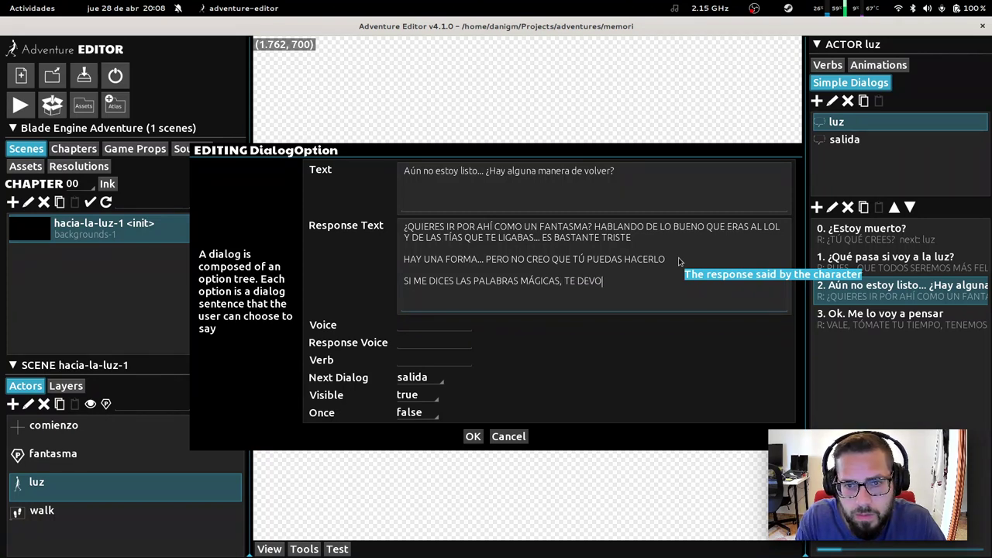
text(LVERÉ AL MU)
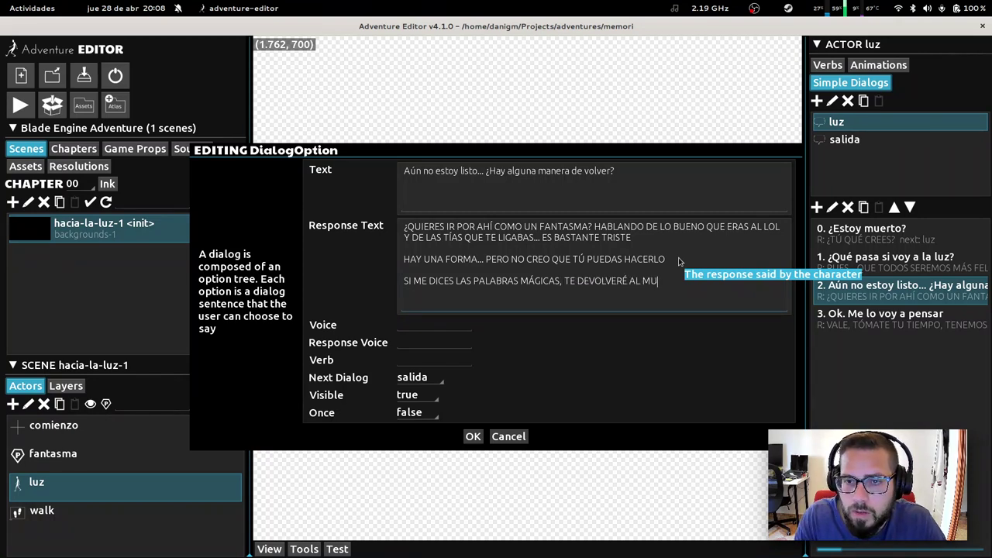
text(NDO, COMO FNA)
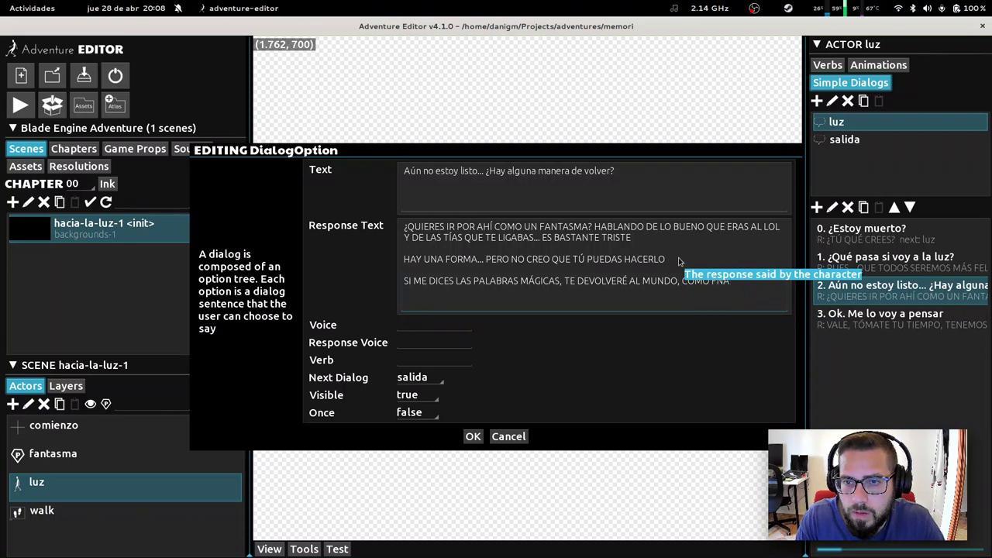
key(BackSpace)
key(BackSpace)
text(ANTASMA)
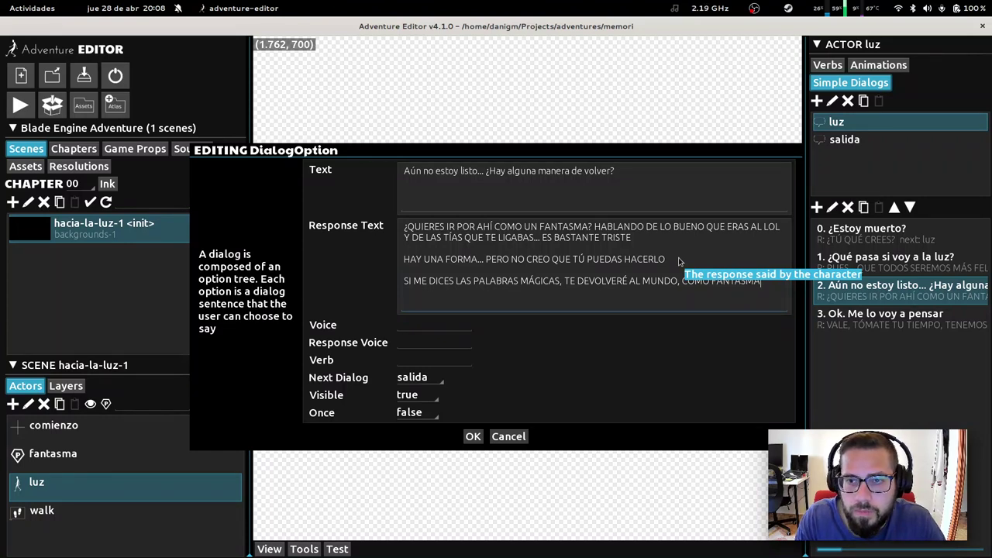
click(475, 436)
Step: Replace the salida dialog option's text with "Porfi, porfi, PORFIIIIIII" and save the option
click(868, 138)
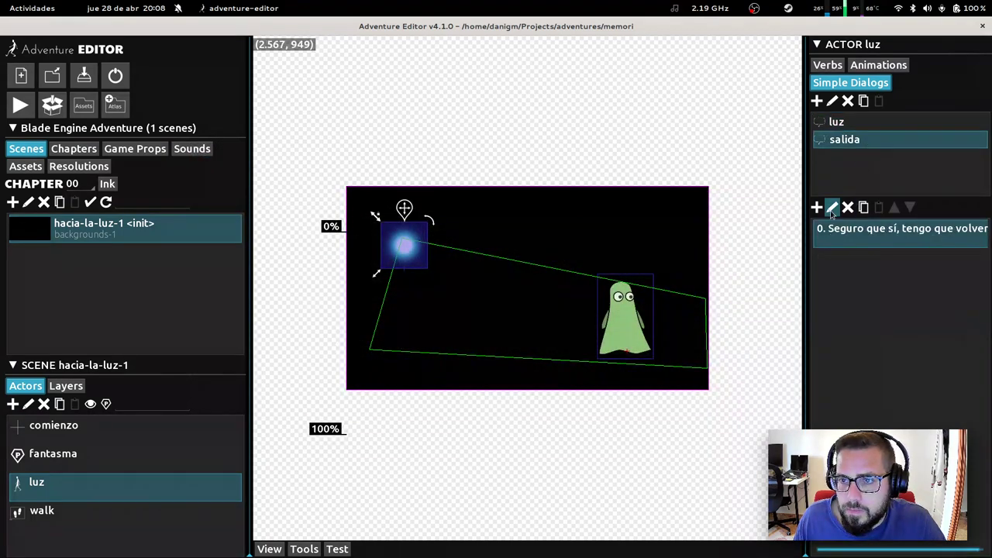
click(832, 208)
click(558, 180)
click(558, 181)
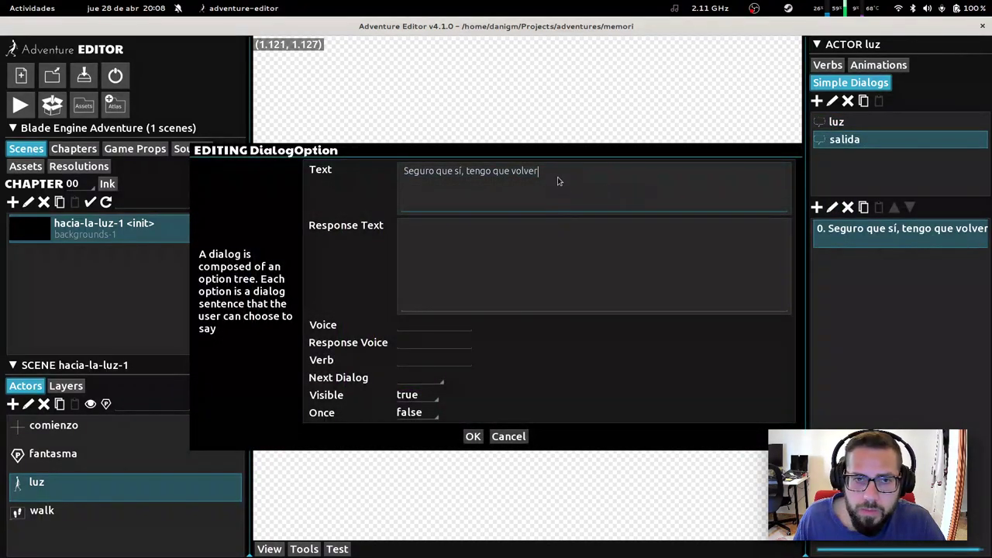
key(ctrl+a)
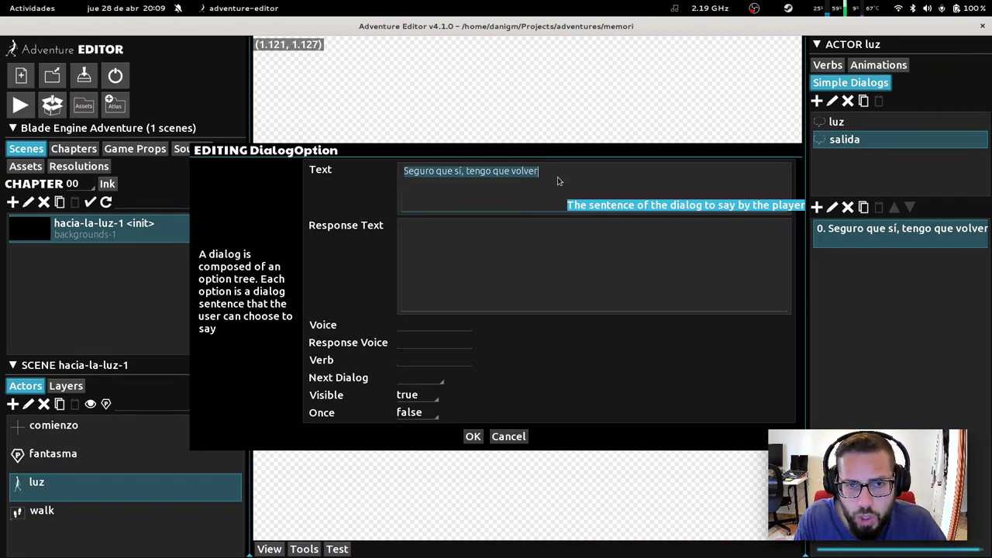
text(o)
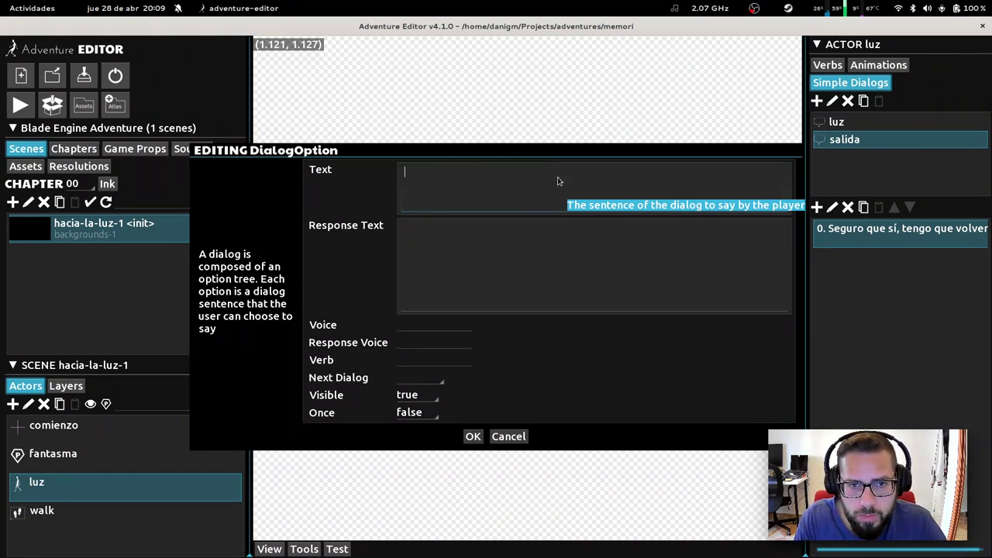
text(orfi)
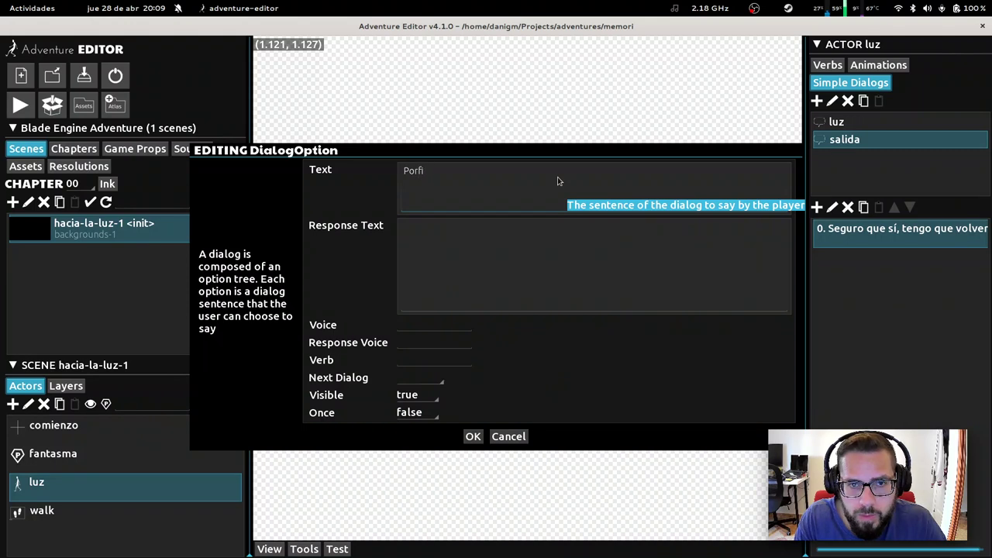
text(, por)
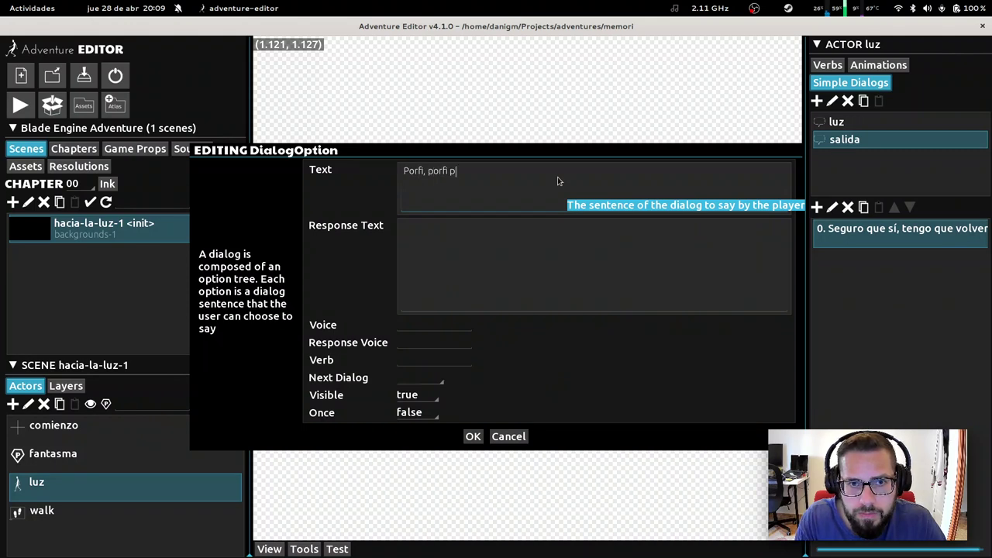
text(fi, PORF)
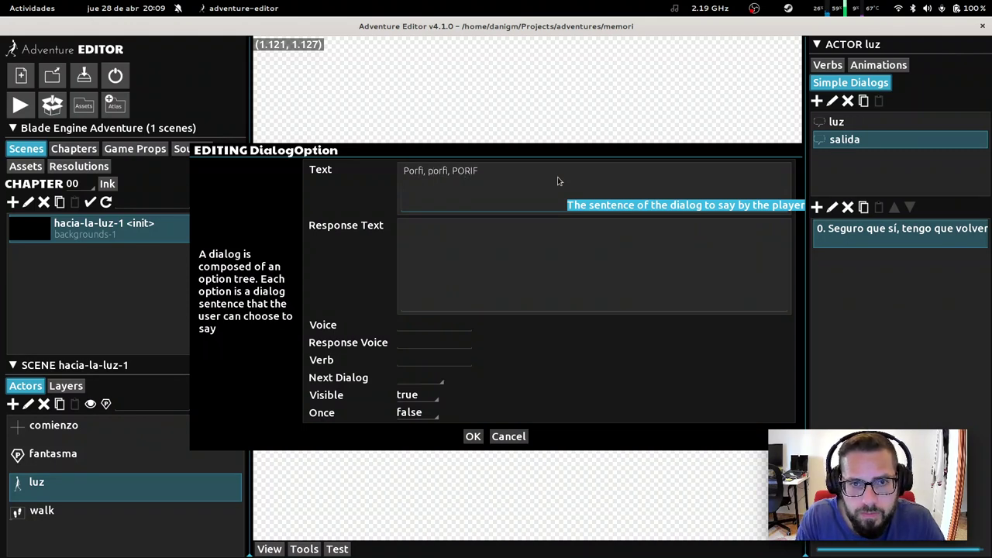
text(IIIIIII)
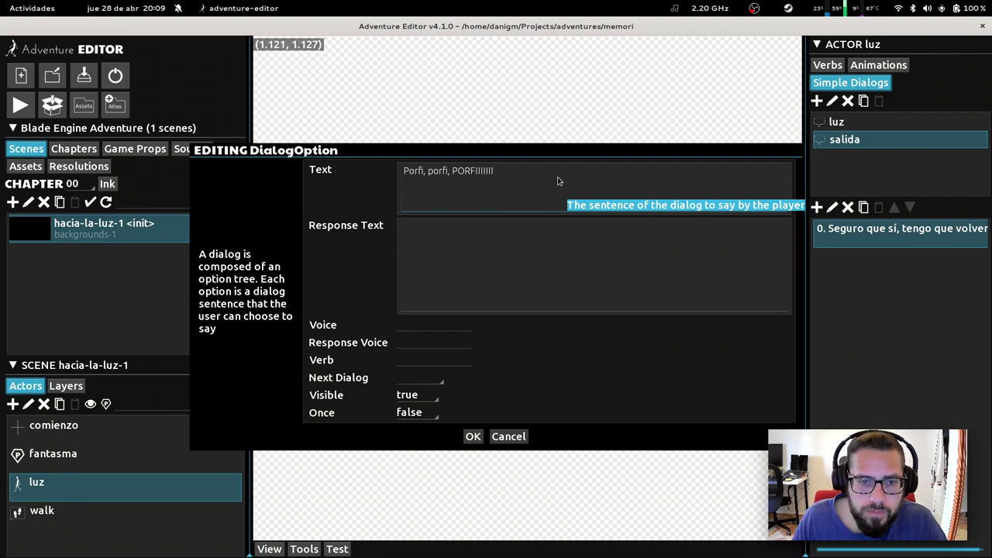
click(473, 436)
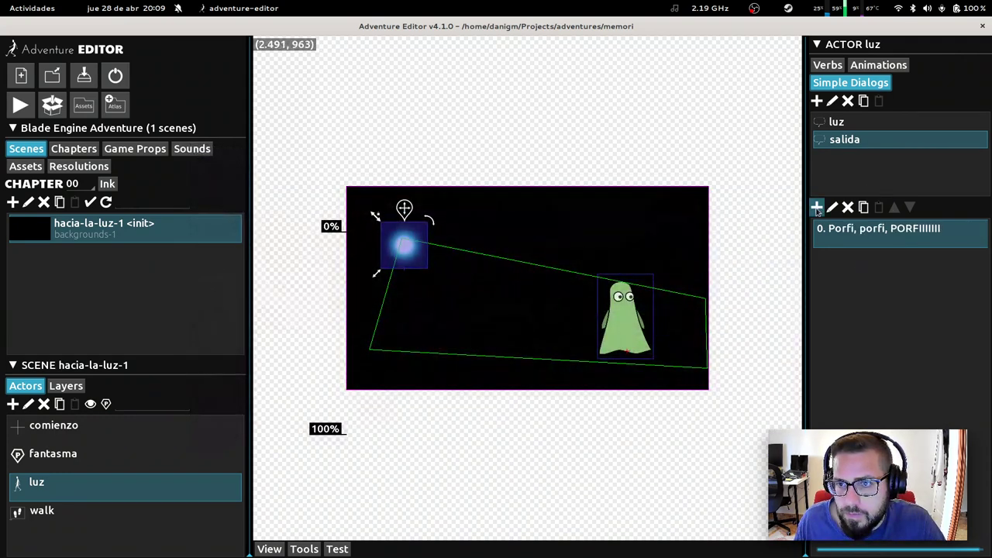
Step: Give the salida option "Porfi, porfi, PORFIIIIIII" the response "NO", set its next dialog to this, and save it
click(817, 207)
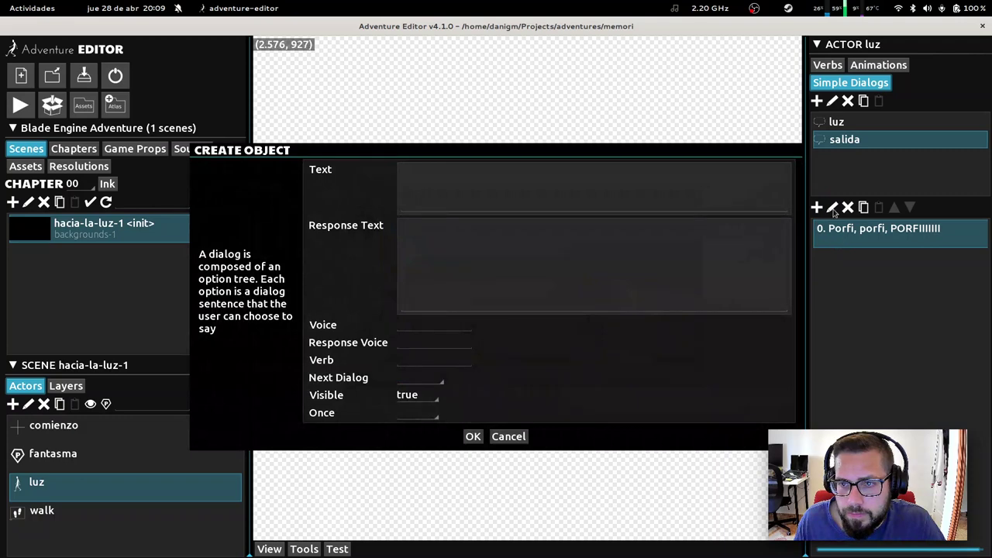
click(509, 436)
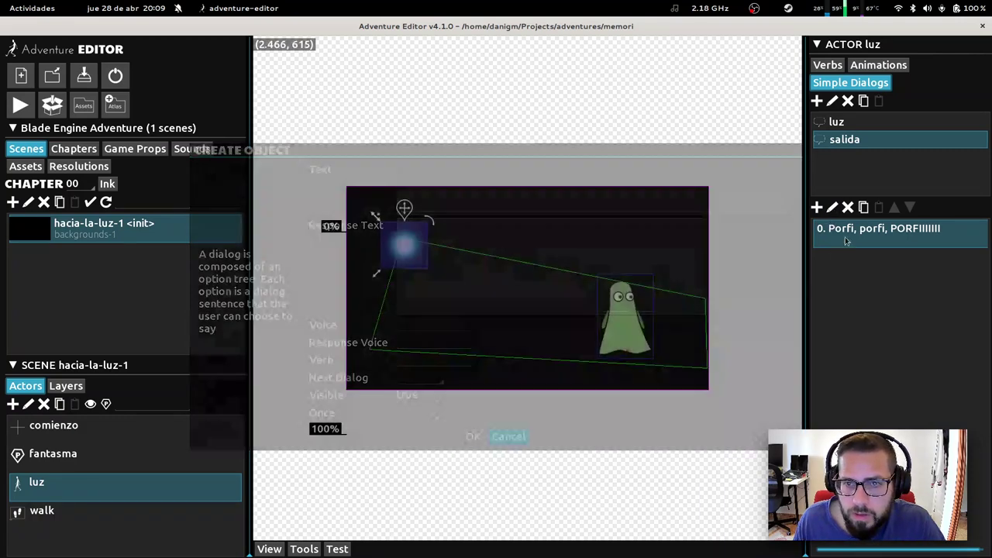
click(832, 208)
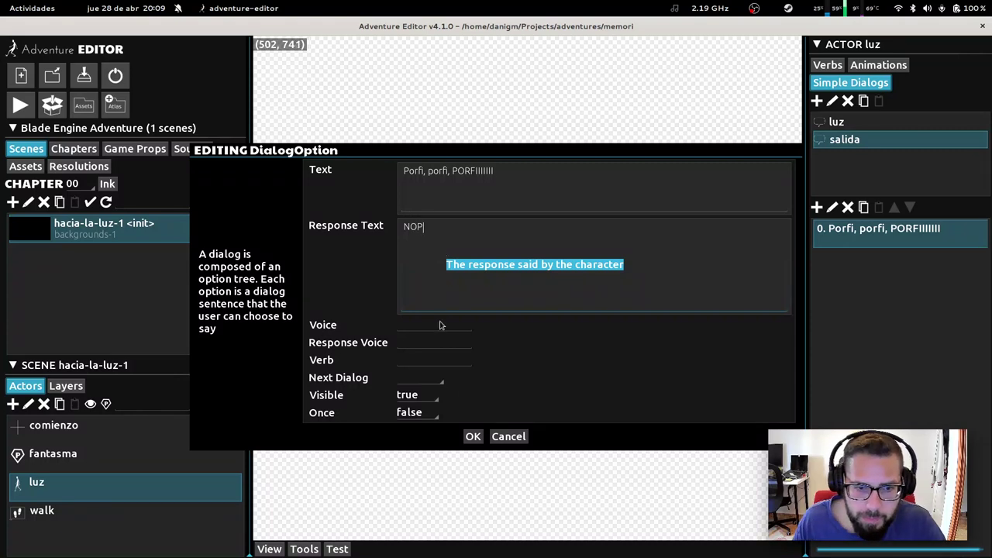
click(420, 378)
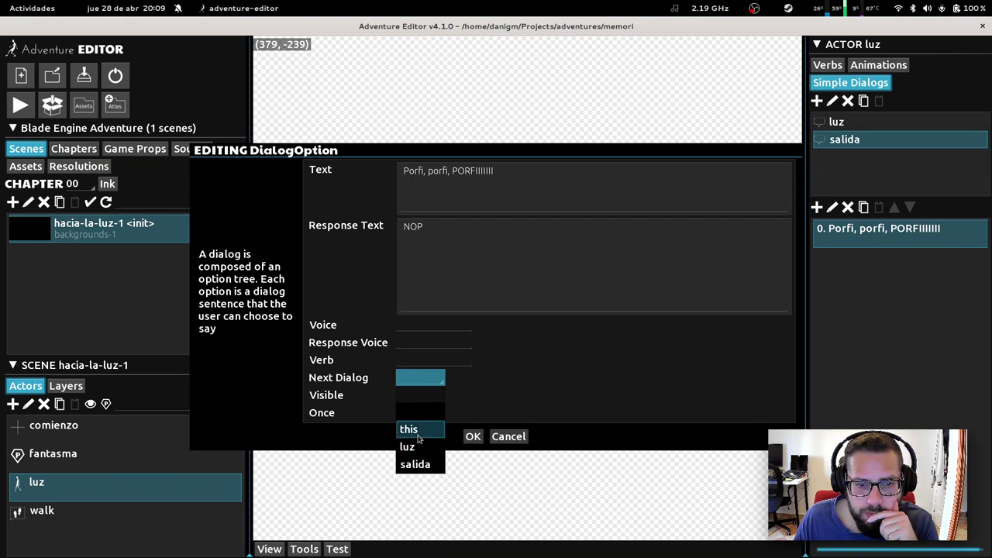
click(416, 430)
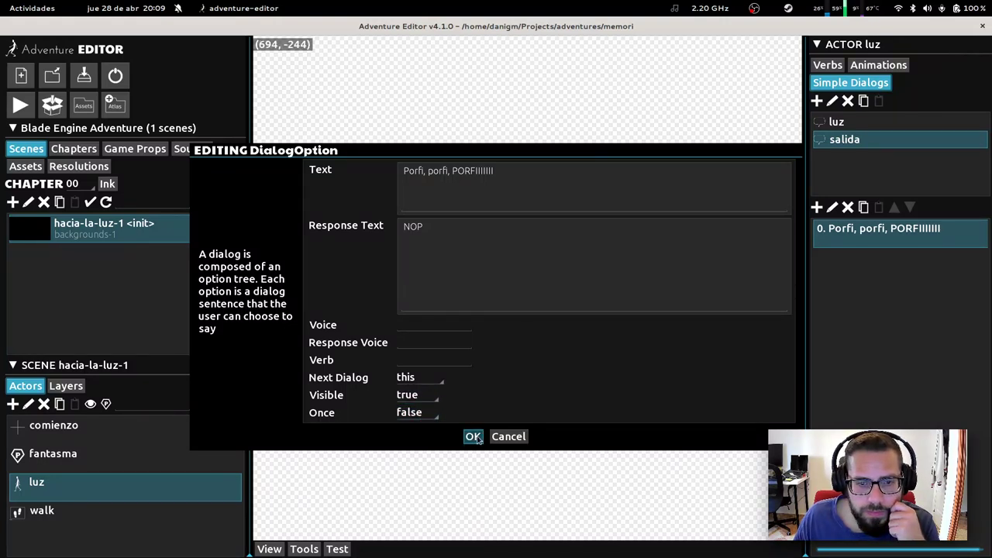
click(577, 262)
key(BackSpace)
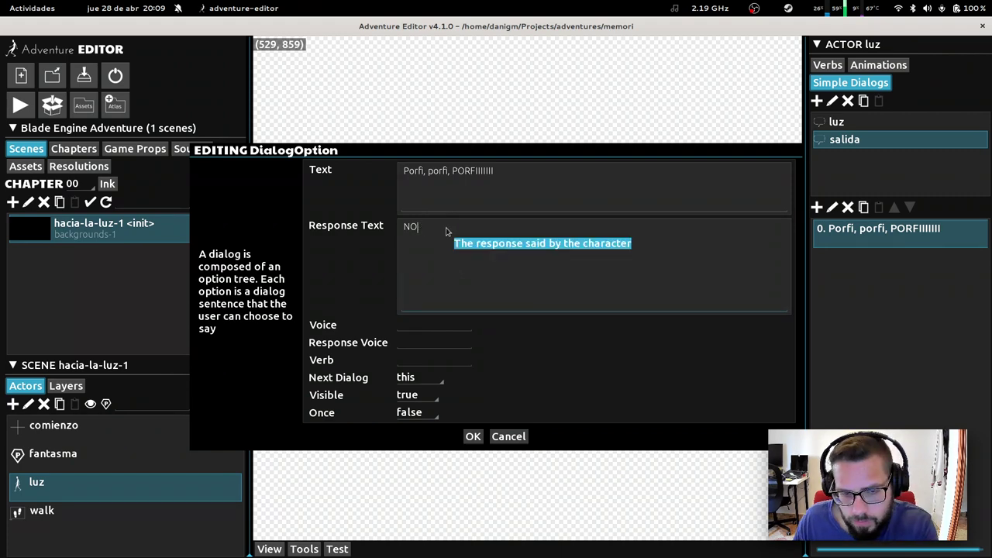
click(473, 437)
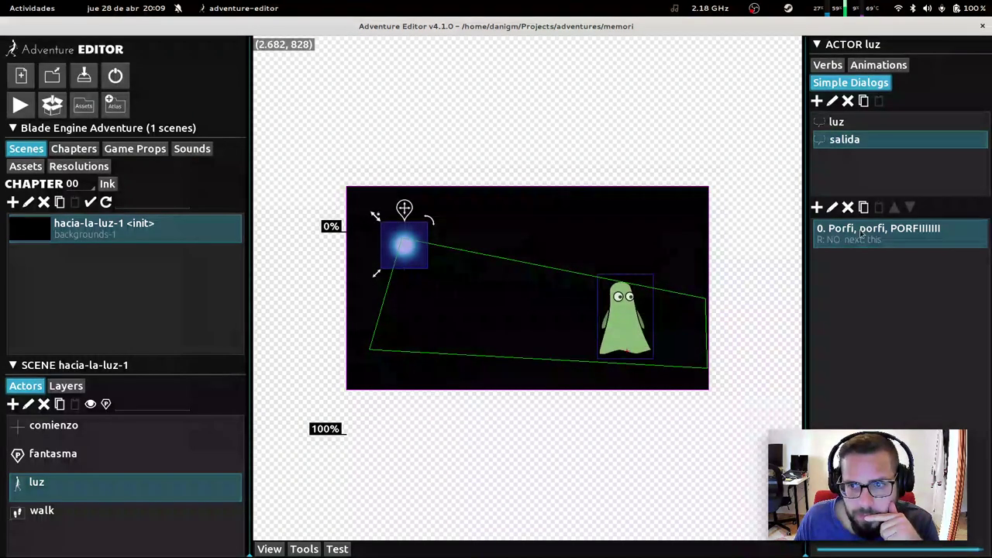
Step: Add a salida option "Ocus Pocus" with the response "NO" and the next dialog set to this
click(815, 208)
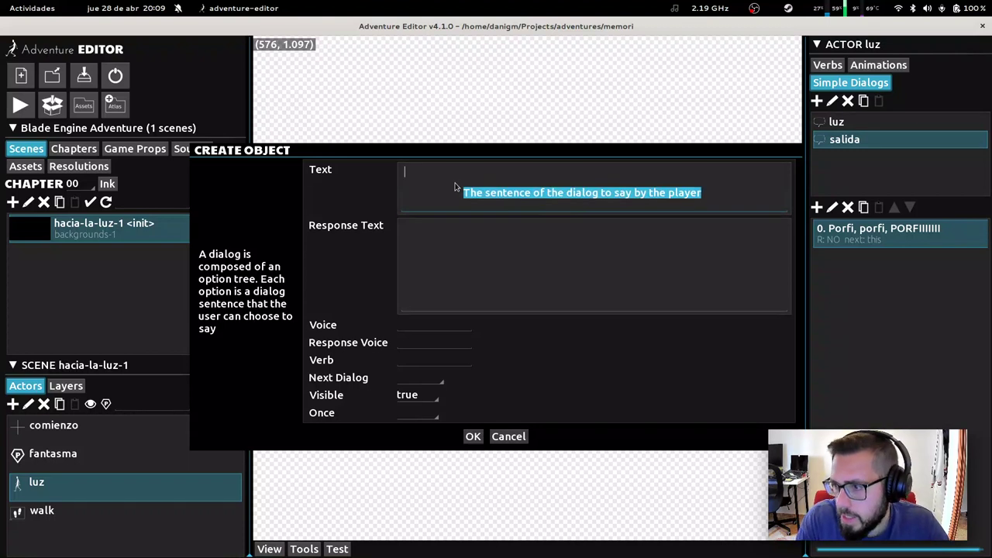
text(O)
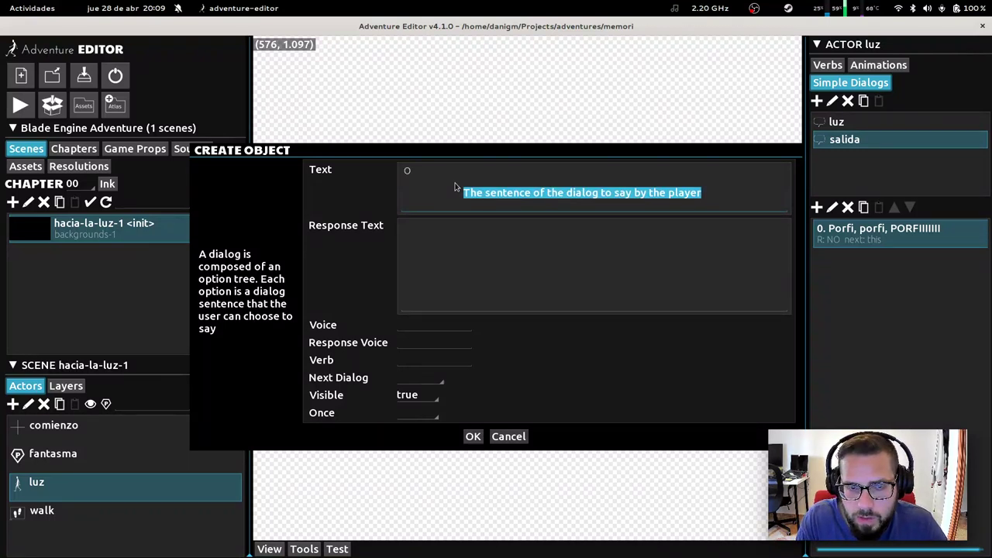
text(cus P)
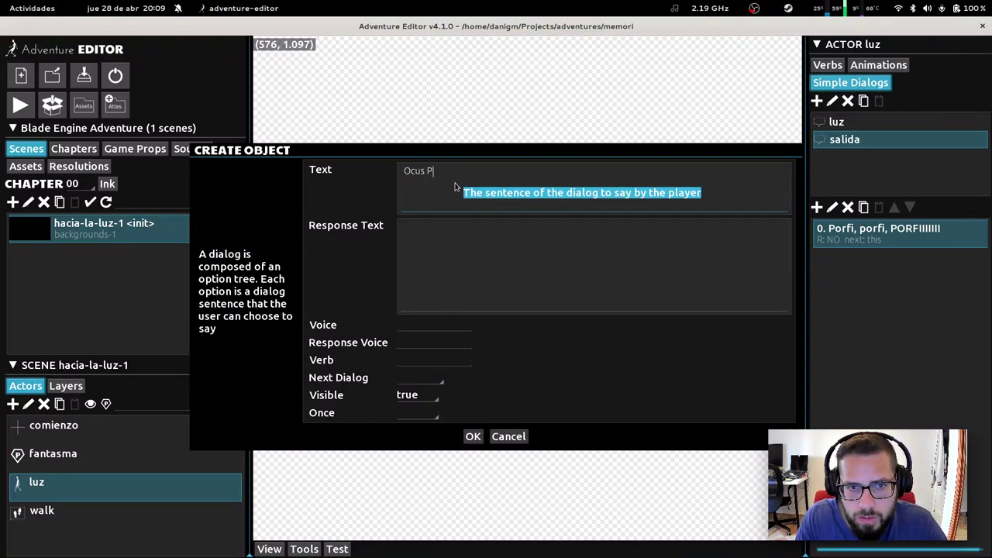
text(ocus)
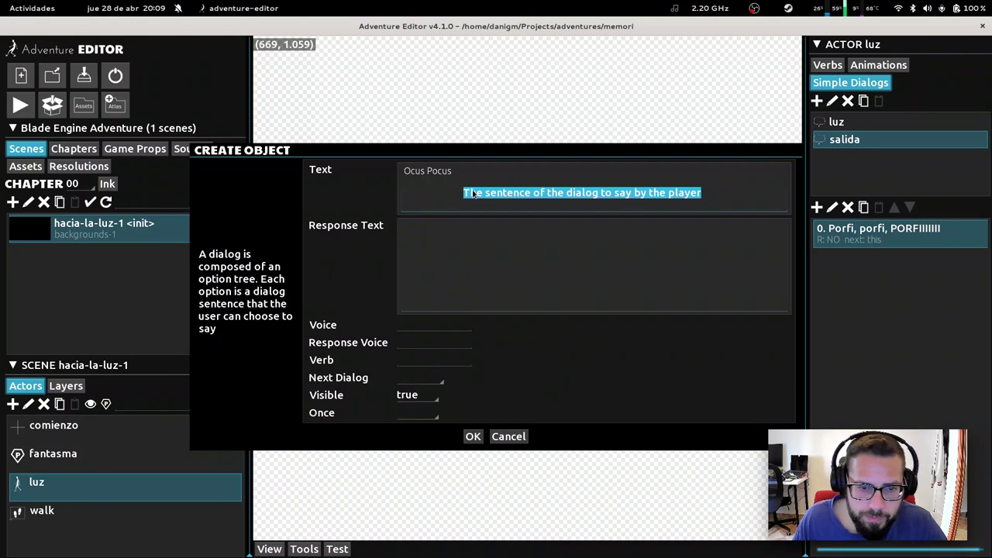
click(418, 378)
click(411, 429)
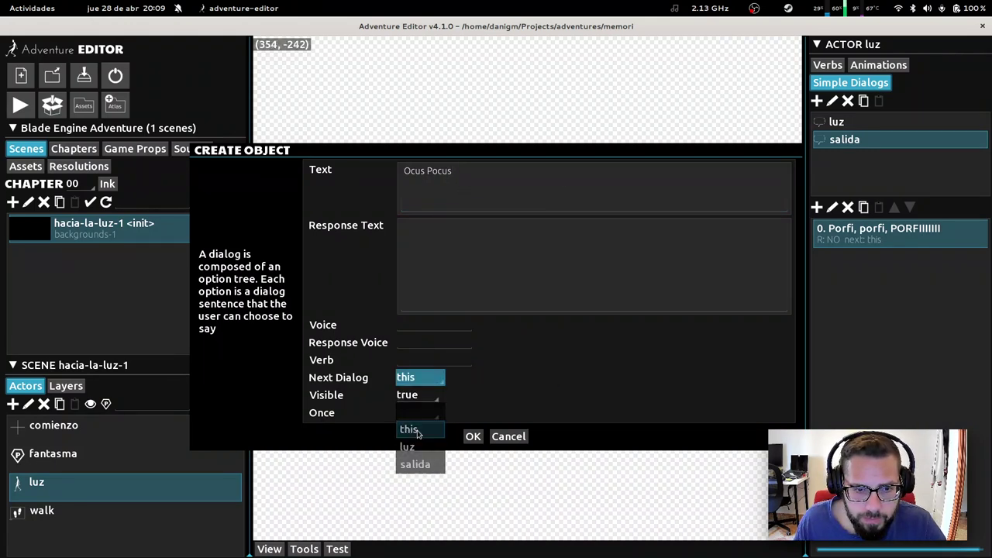
click(459, 277)
text(NO)
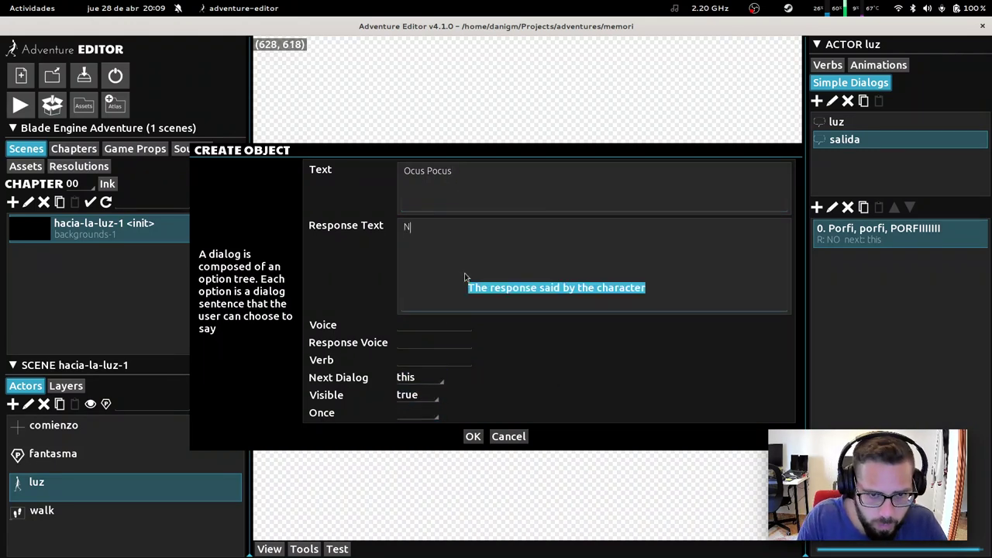
click(473, 436)
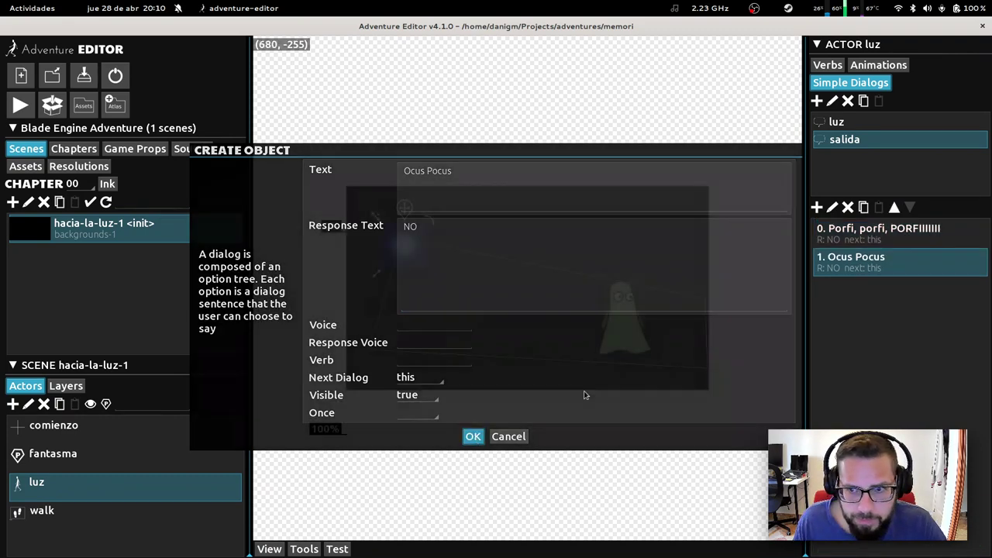
Step: Add a salida option "Abra cadabra" with the response "NO" and the next dialog set to this
click(817, 207)
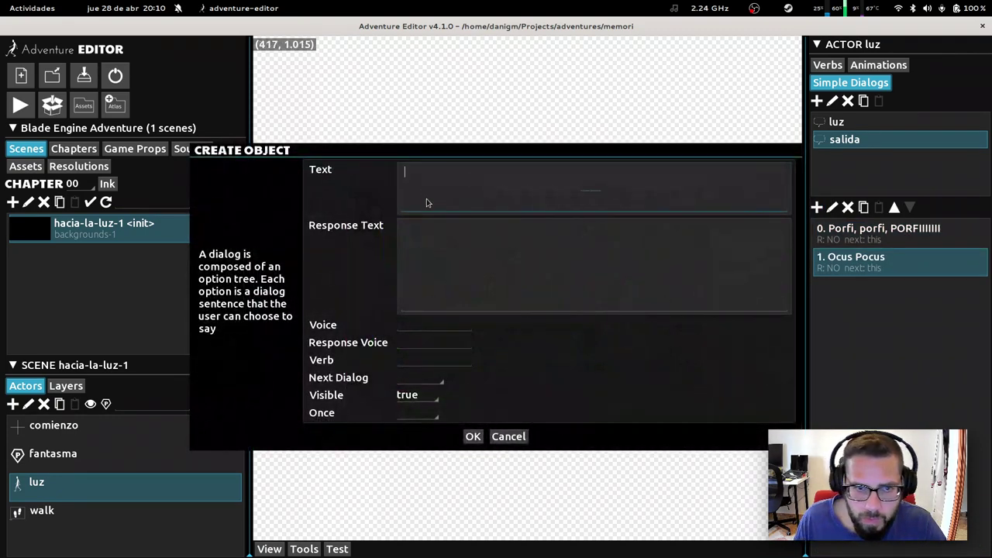
text(Abra ca)
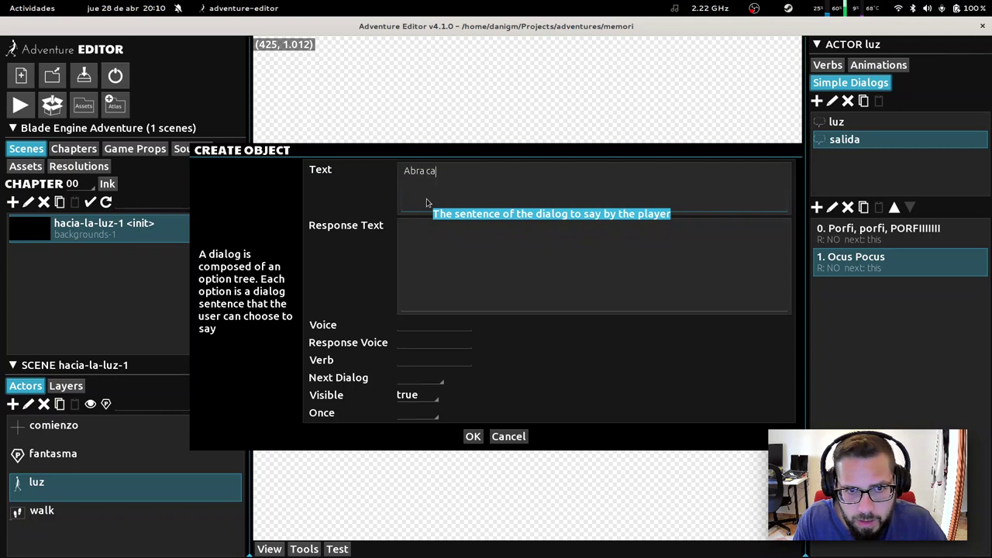
text(dabra)
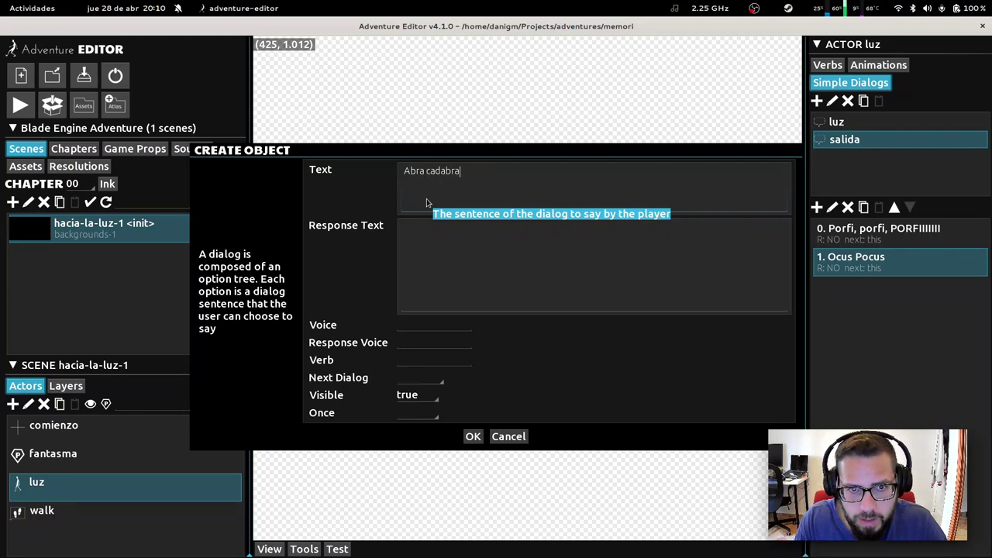
click(427, 378)
click(408, 427)
click(503, 248)
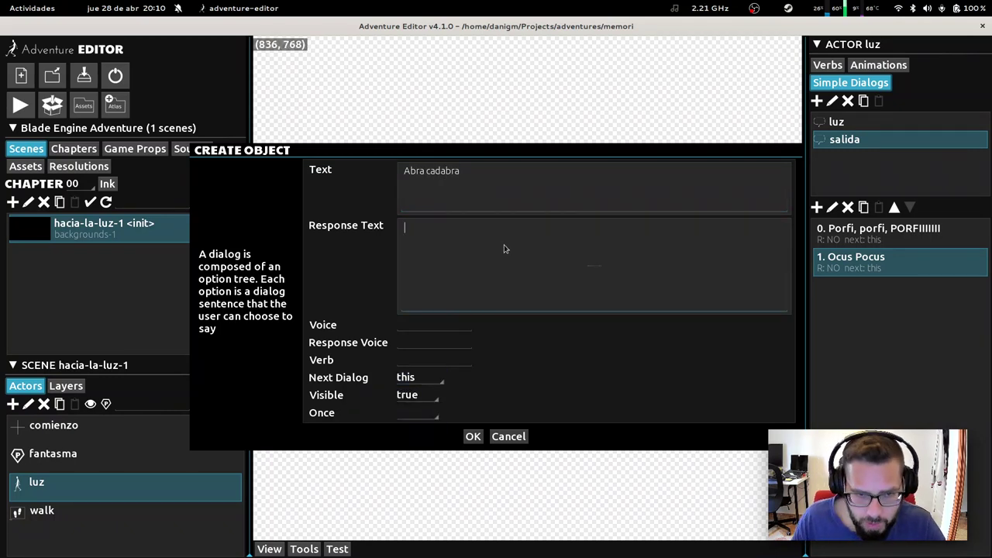
click(473, 437)
Step: Add a salida option "Vale, me rindo" with the response "YA DECÍA YO" and the next dialog set to luz
click(817, 210)
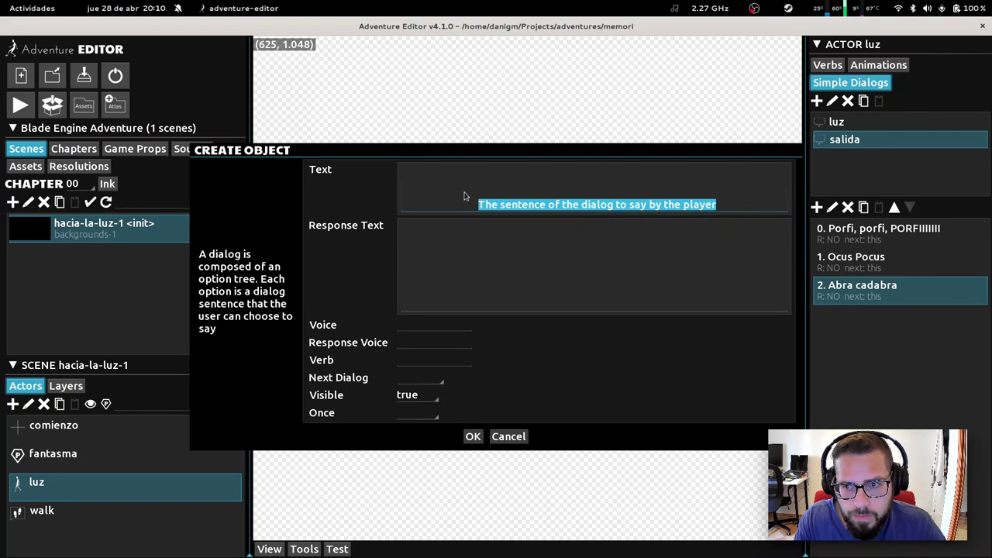
text(Vale, )
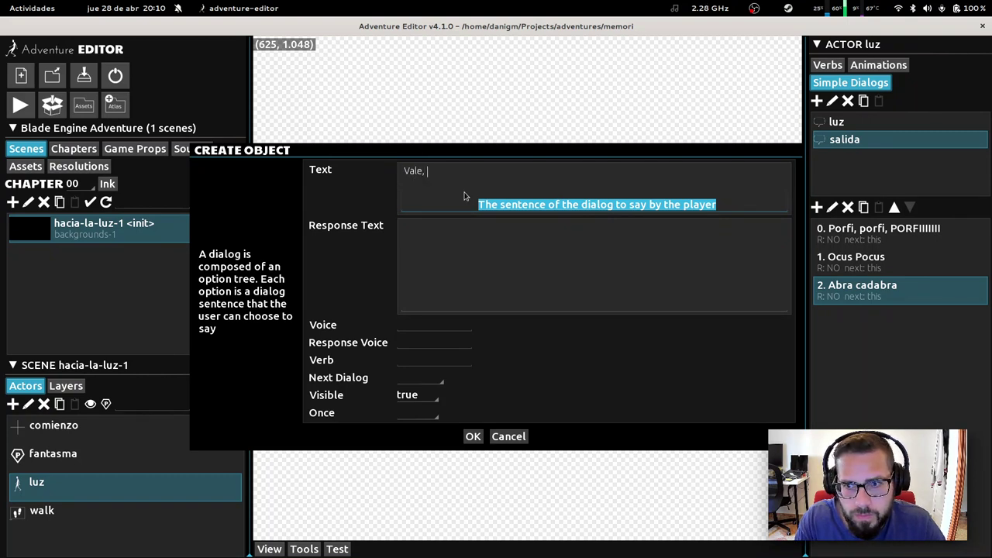
text(me rind)
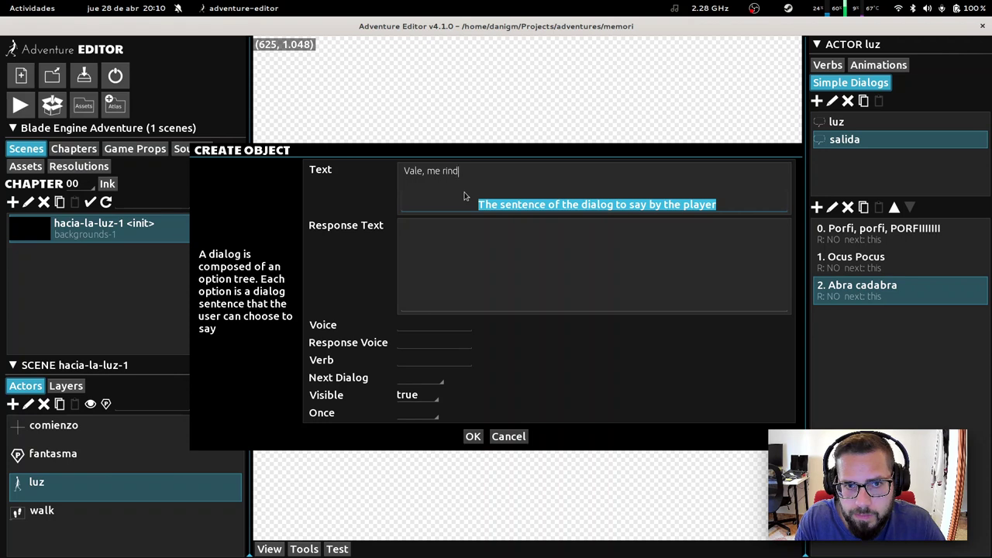
text(o)
click(474, 237)
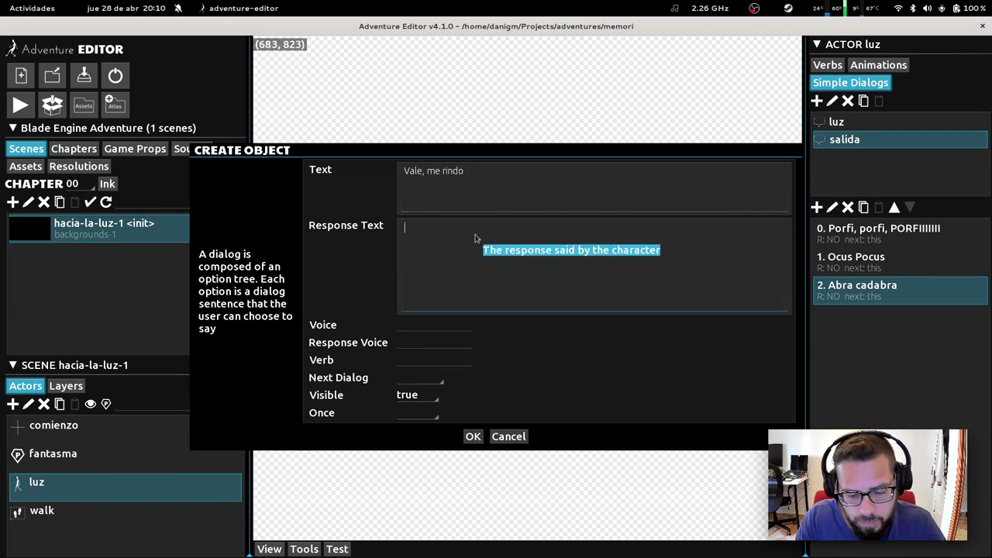
text(YA )
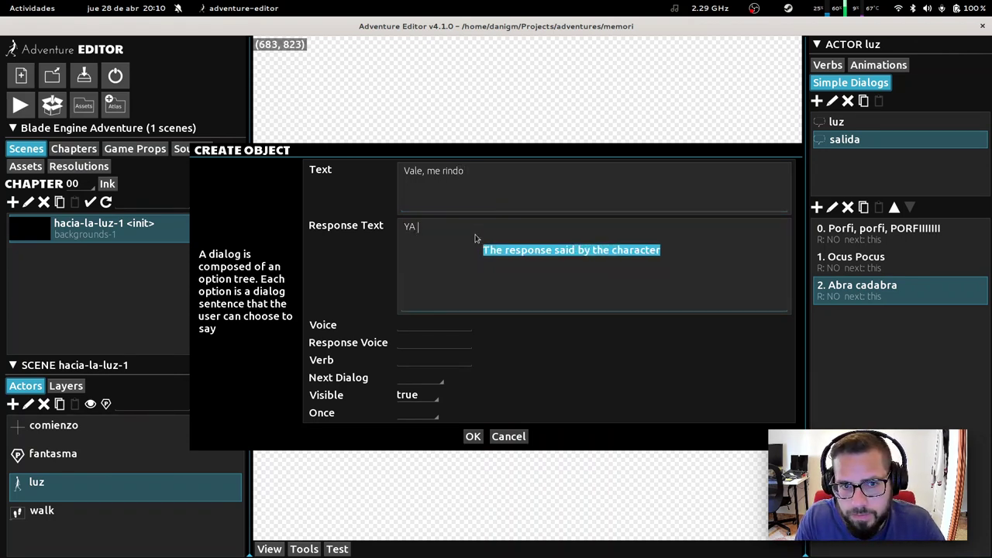
text(DECÍA YO)
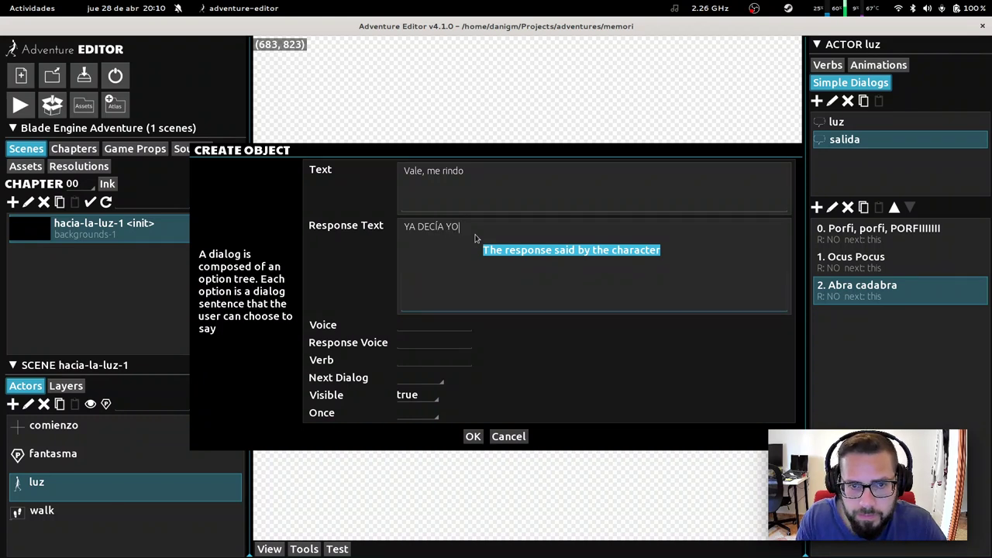
click(420, 378)
click(425, 453)
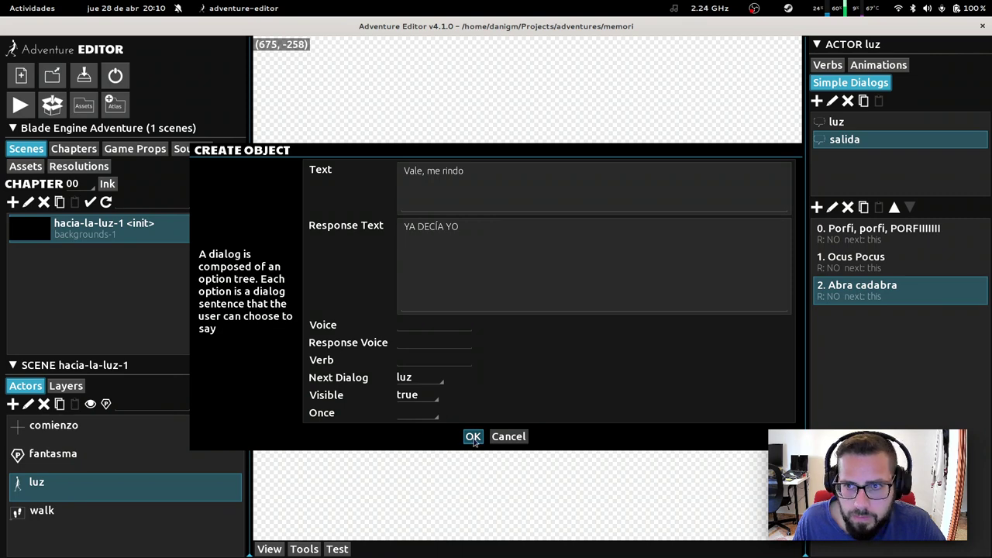
click(474, 437)
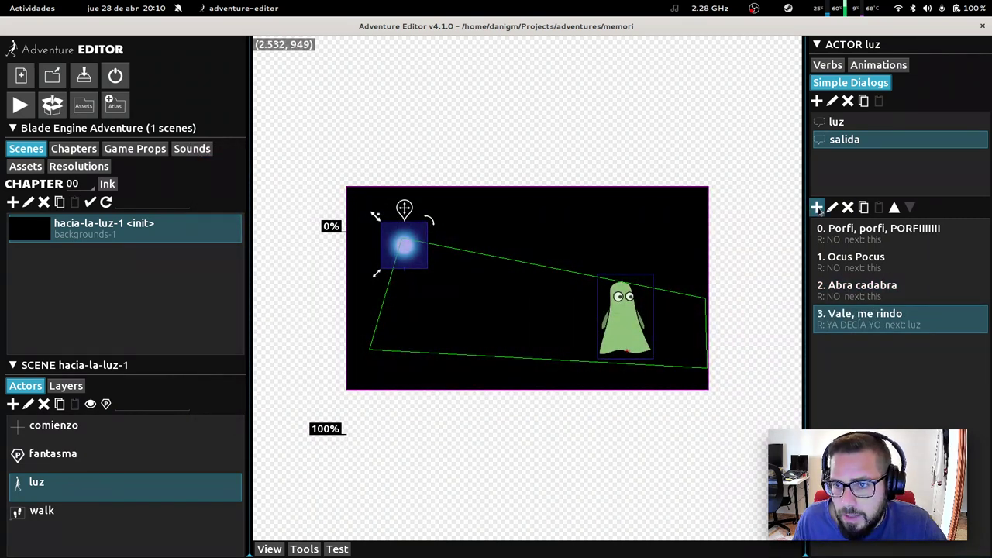
Step: Start a new salida option with the text "¡YOLO!" and the response "CORRECTO..."
click(817, 208)
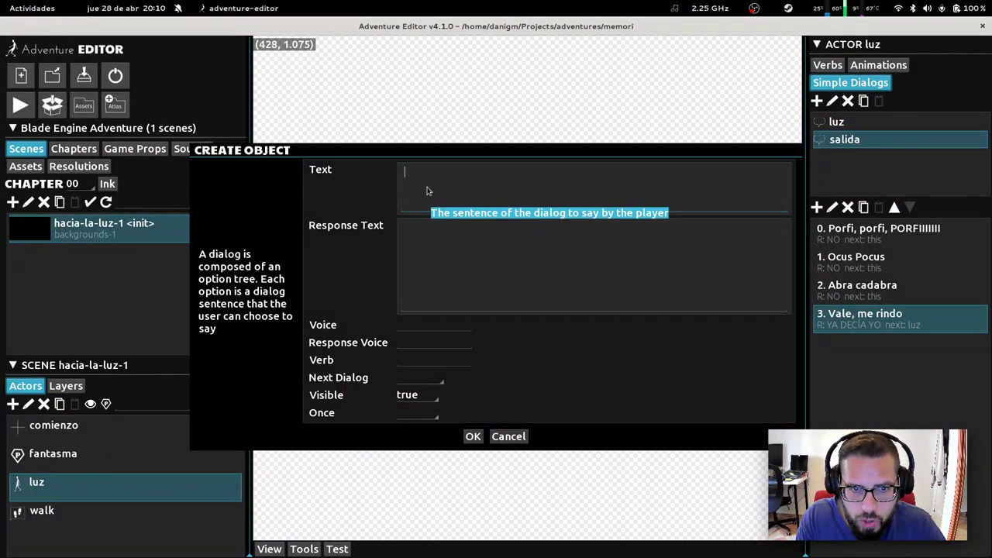
text(YOLO!)
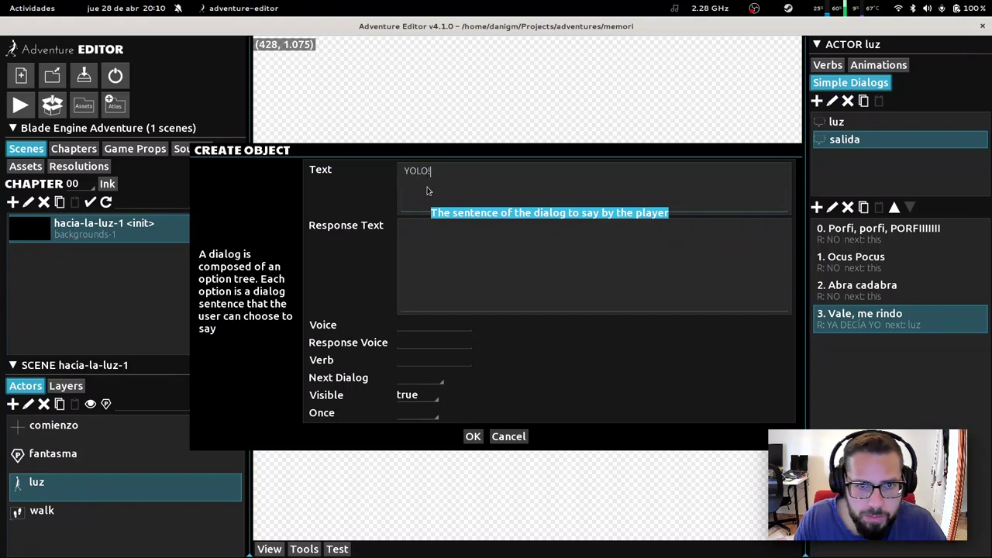
key(Home)
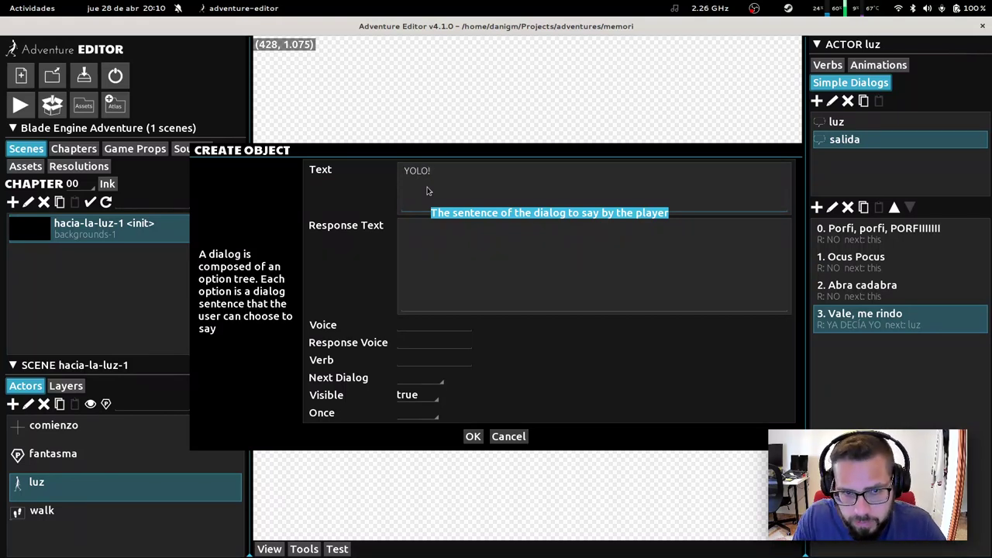
text(¡)
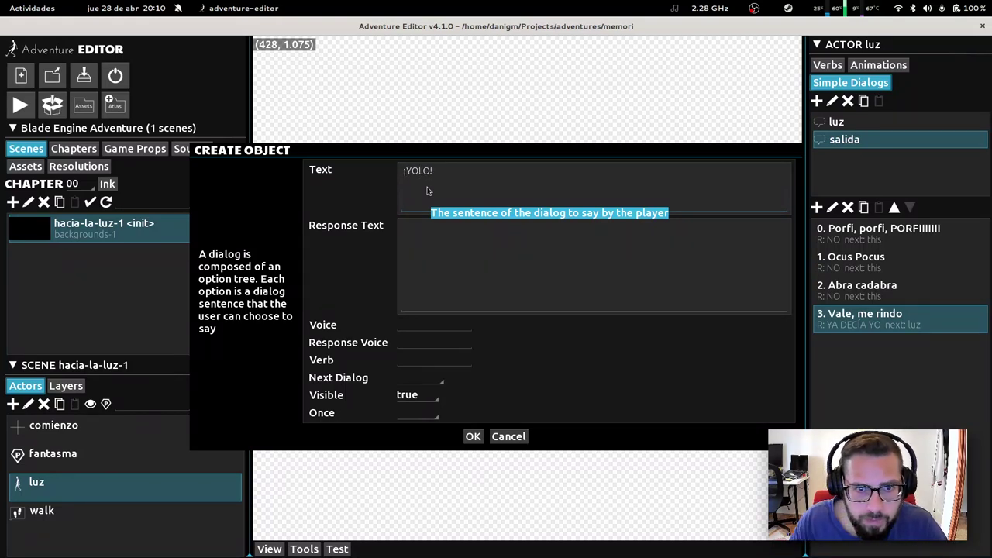
click(483, 237)
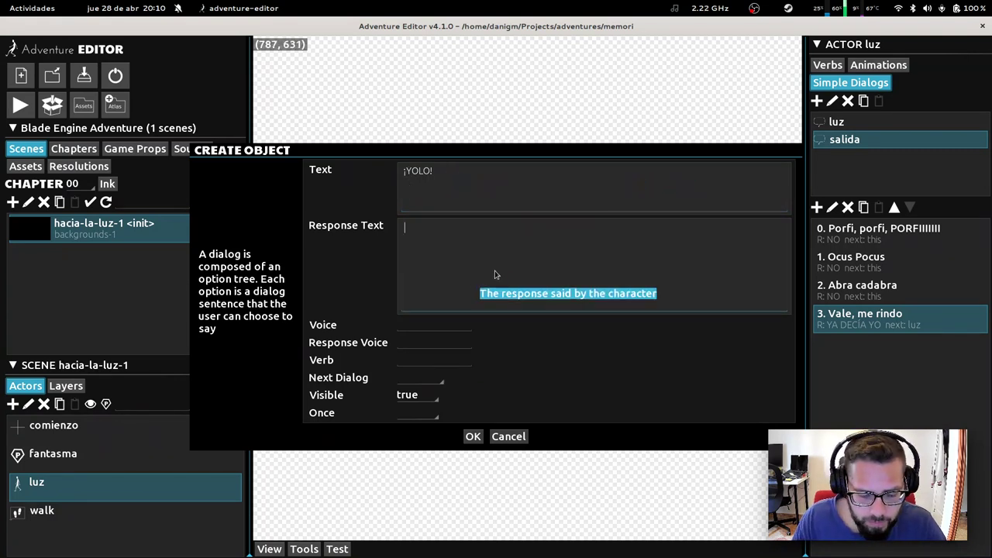
text(CORRE)
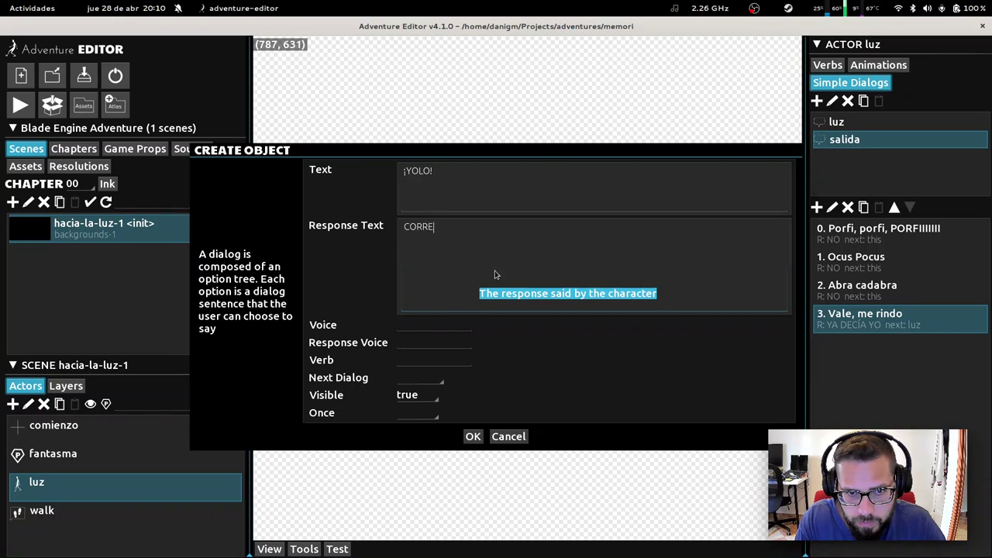
text(CTO...)
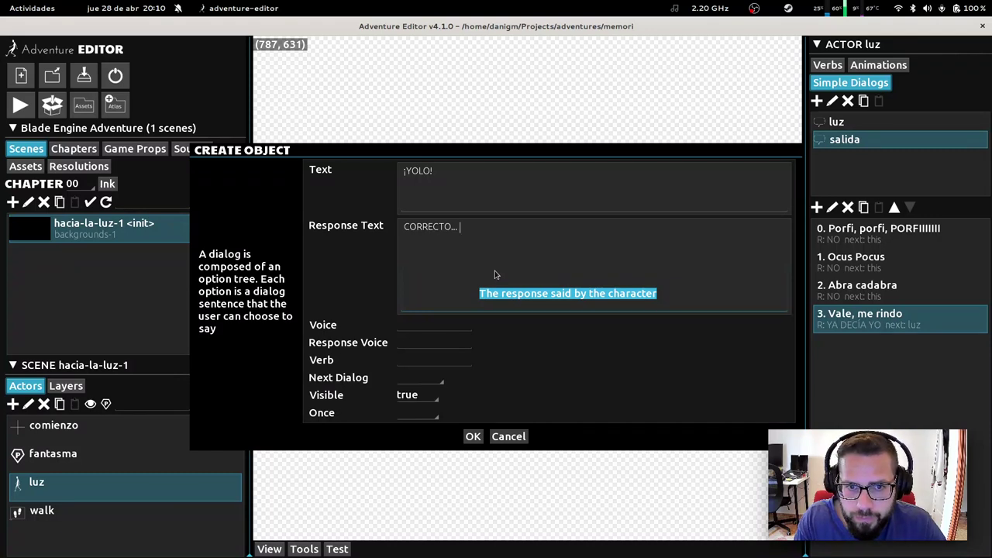
key(BackSpace)
key(BackSpace)
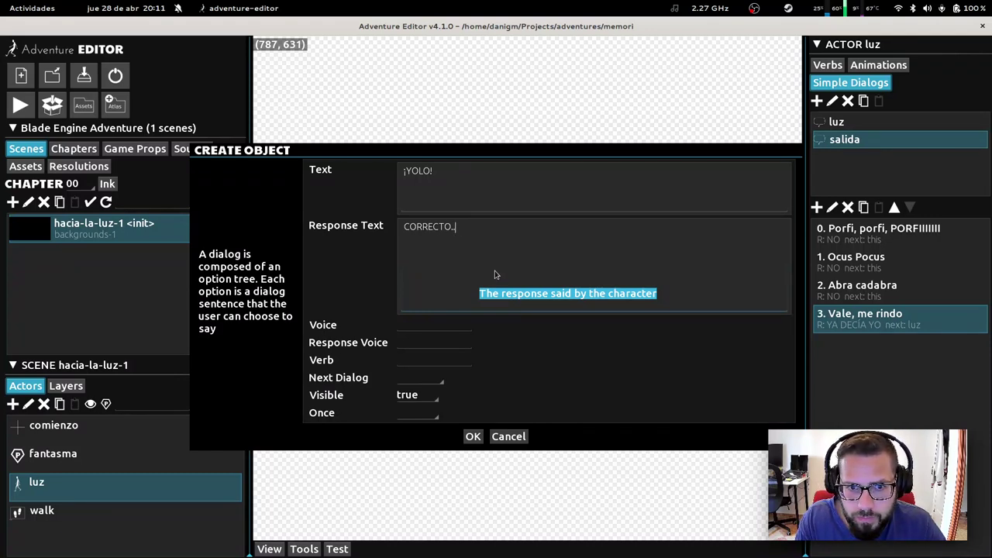
text(..)
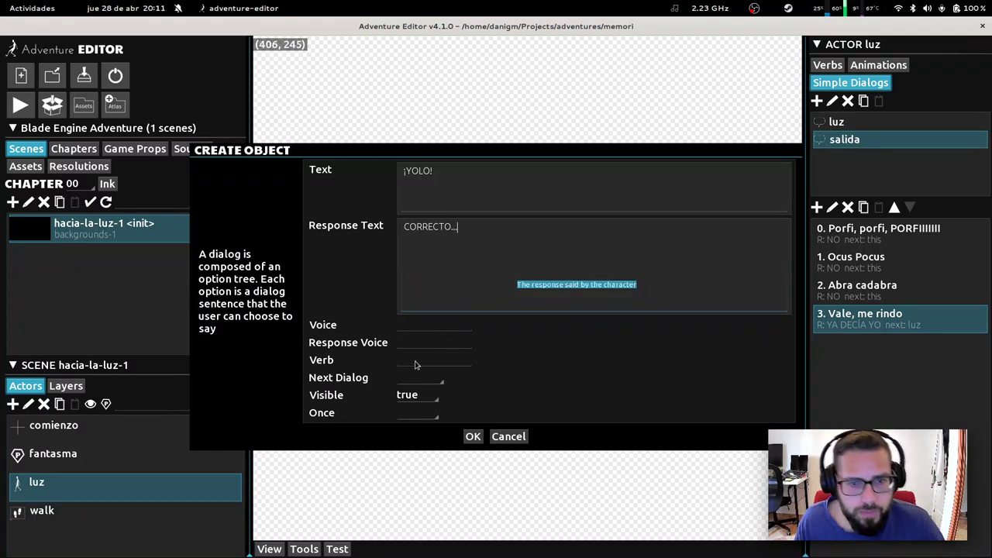
Step: Set the "¡YOLO!" option's visibility to false, leave its next dialog empty, and save it
click(419, 395)
click(422, 448)
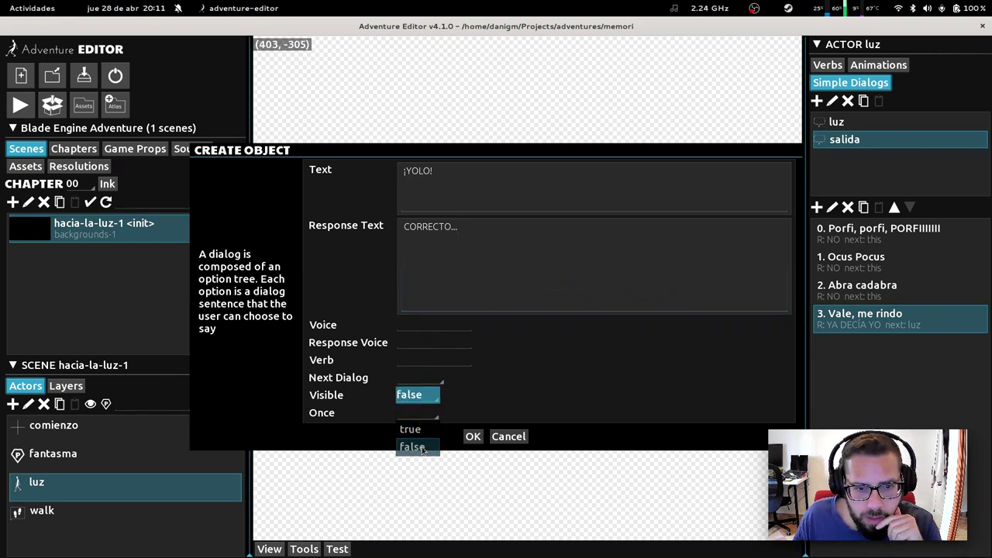
click(423, 448)
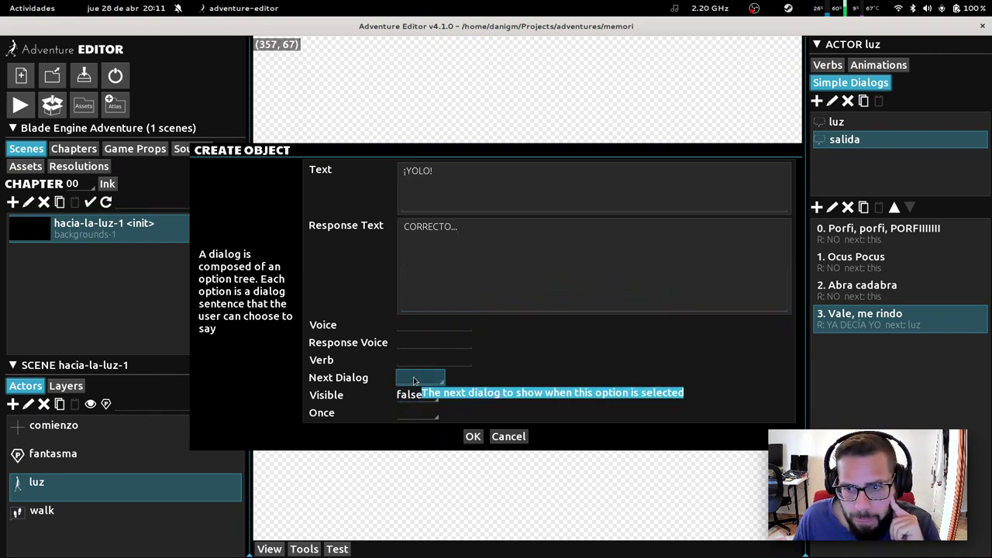
click(414, 381)
click(431, 359)
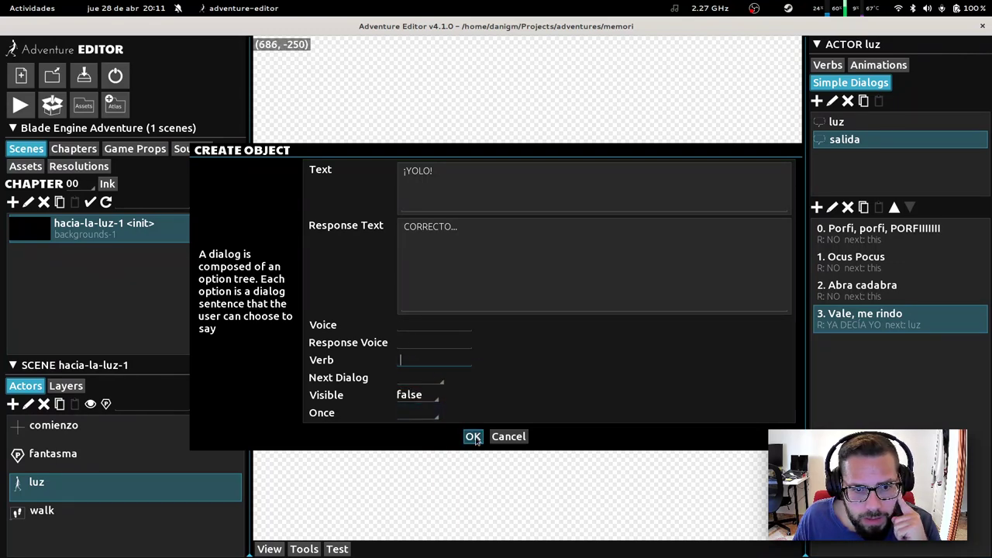
click(473, 436)
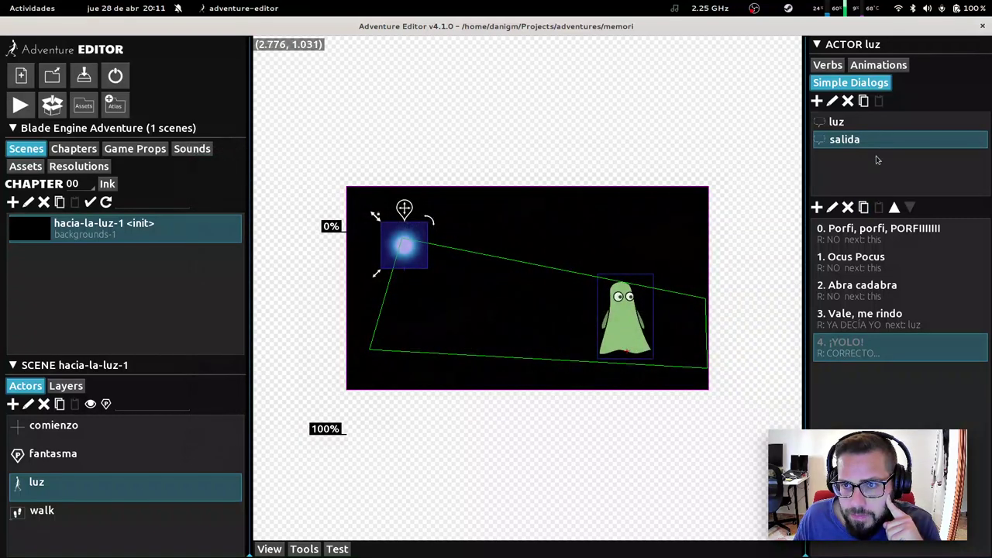
click(836, 124)
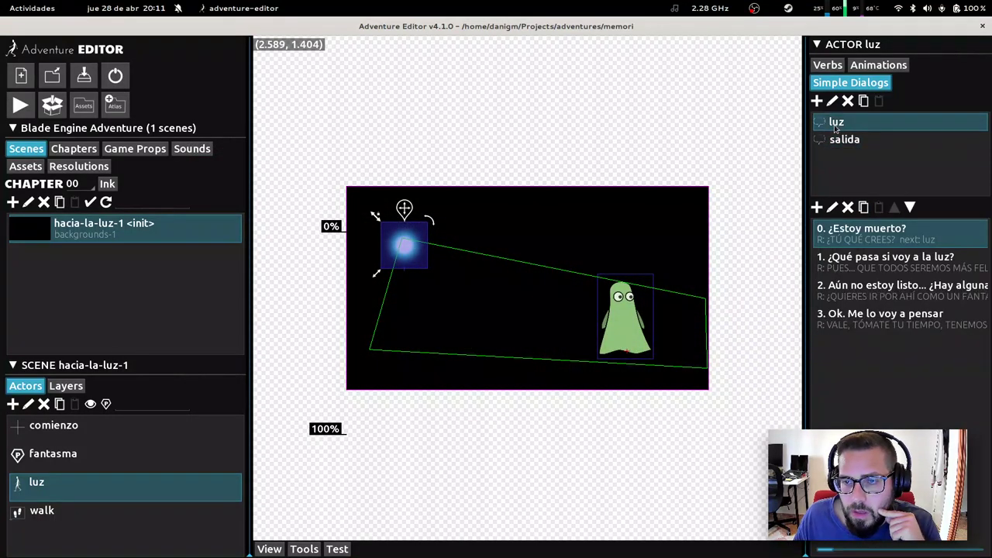
click(877, 291)
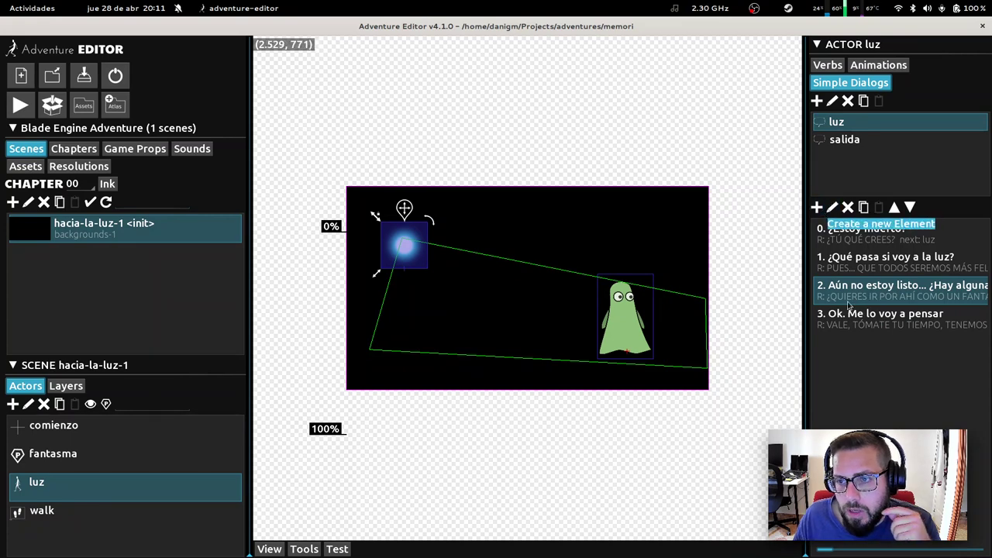
click(817, 207)
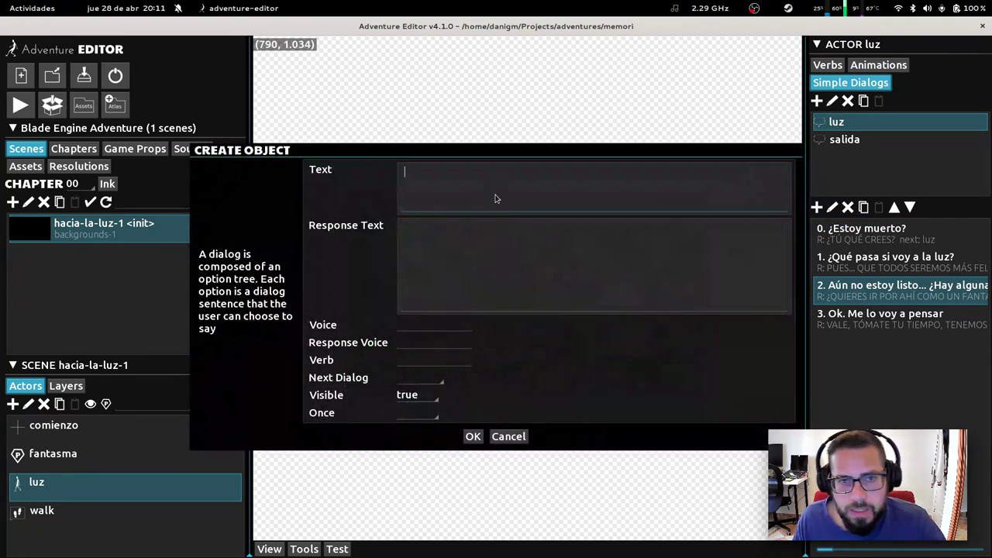
text(d)
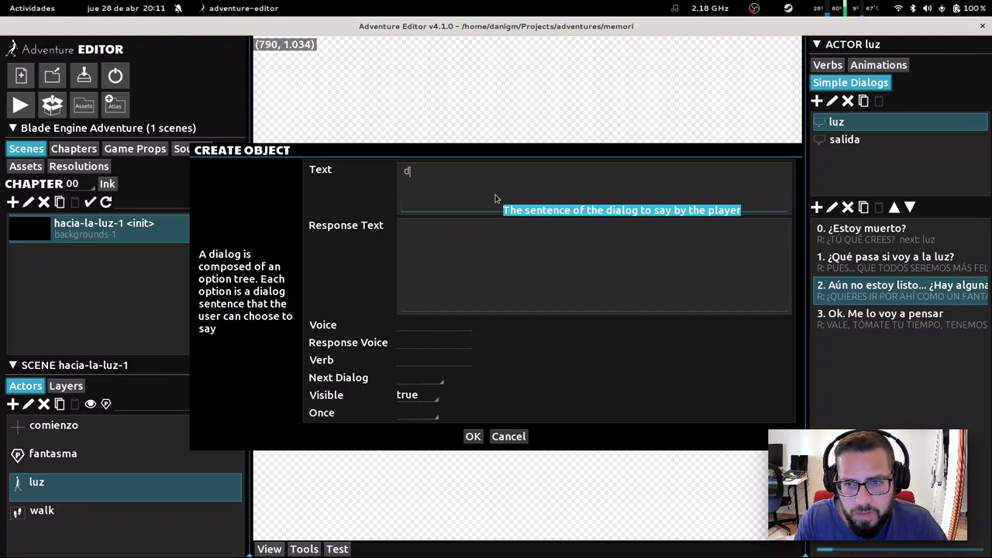
text(am)
key(BackSpace)
key(BackSpace)
key(BackSpace)
text(Dame alg)
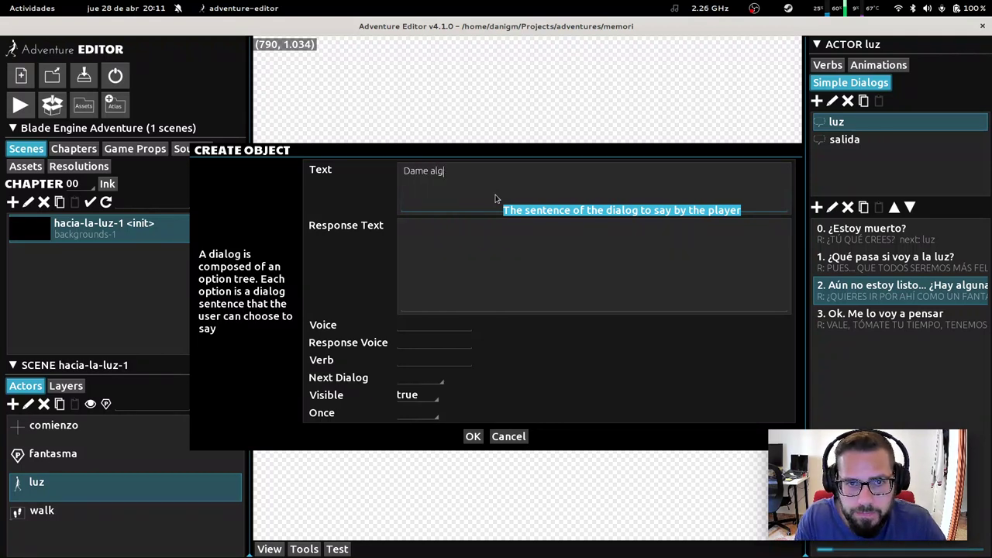
text(una pista par)
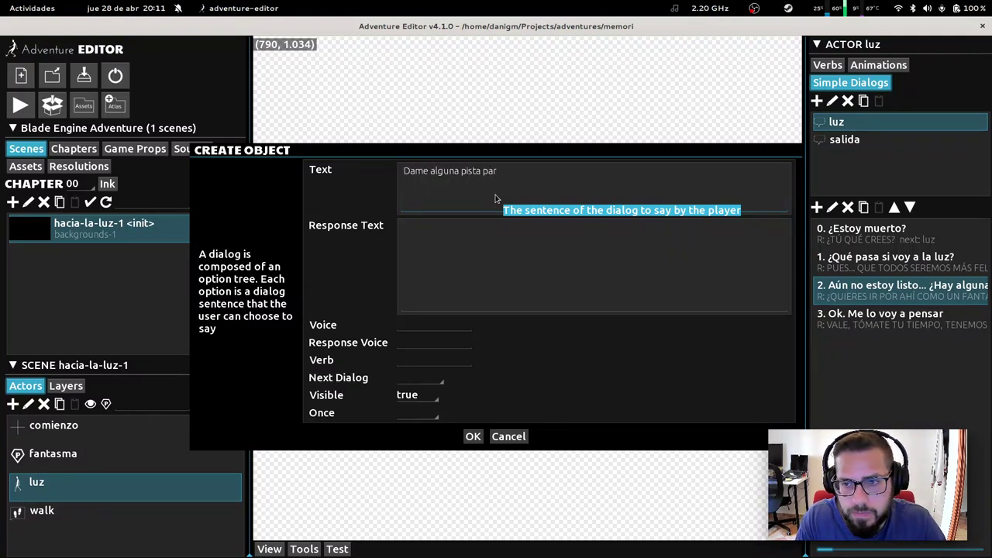
key(BackSpace)
key(BackSpace)
key(BackSpace)
text(par)
key(BackSpace)
key(BackSpace)
key(BackSpace)
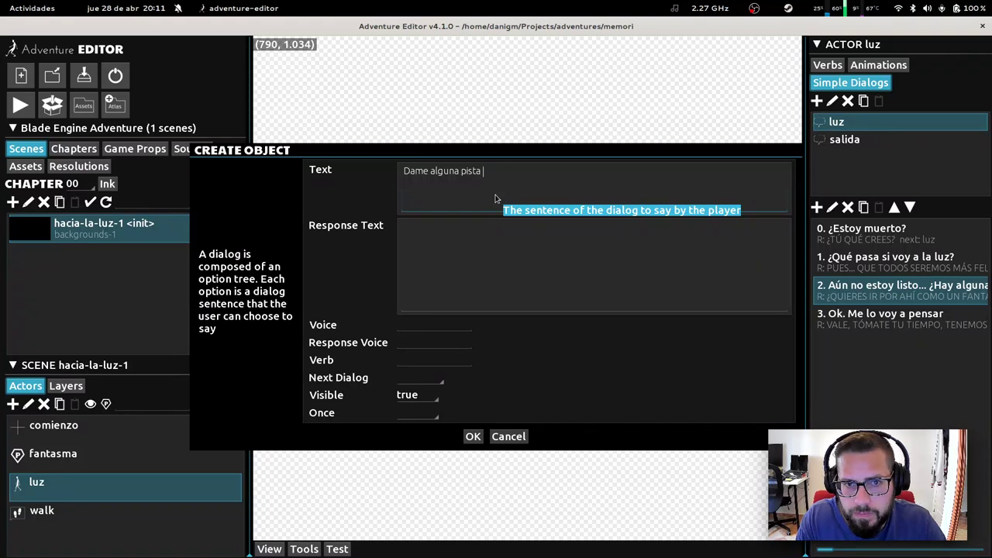
text(sobre la)
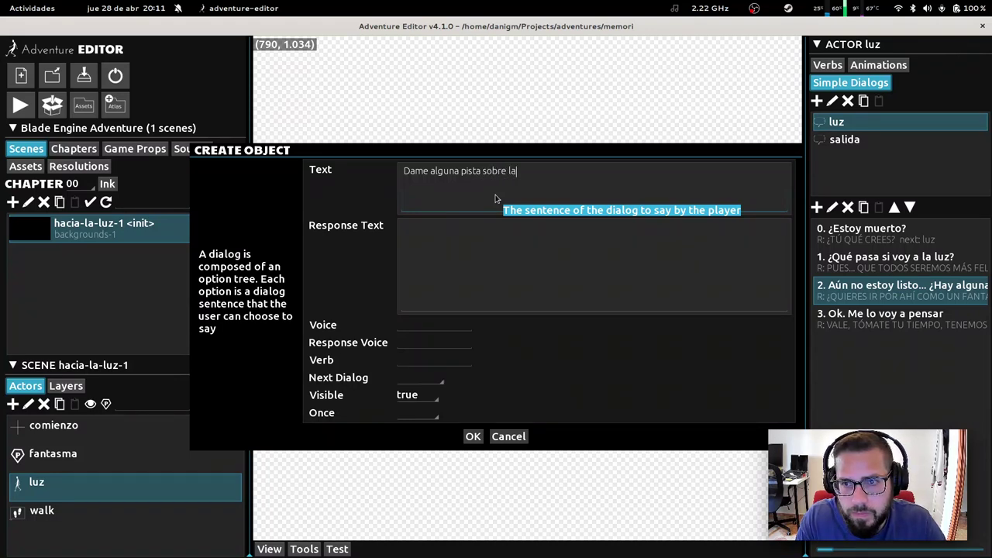
text( frase)
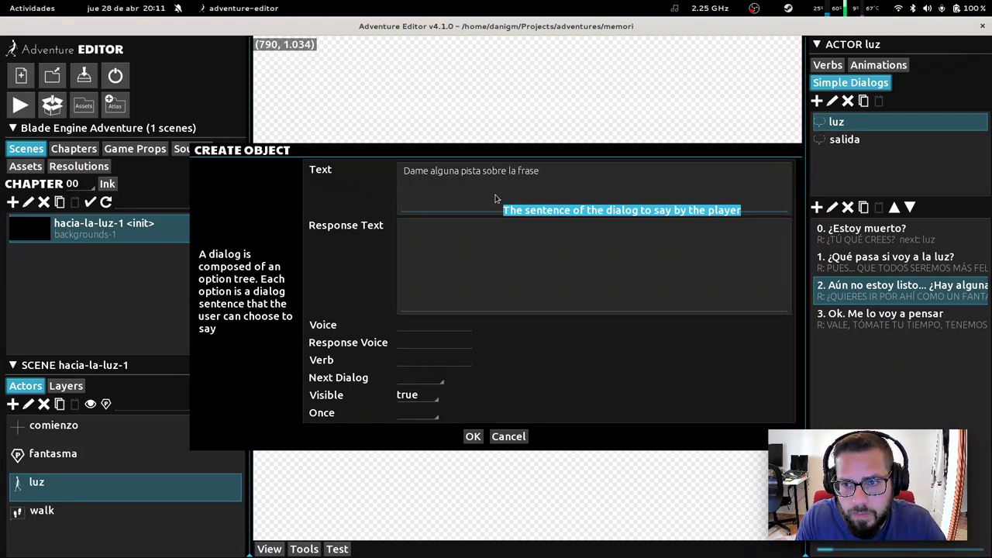
key(ctrl+a)
key(BackSpace)
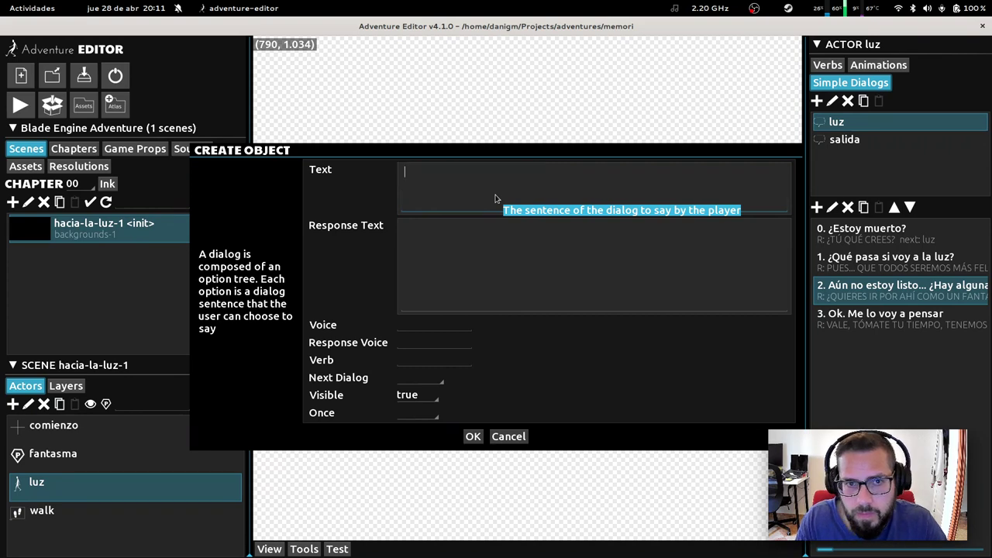
click(510, 438)
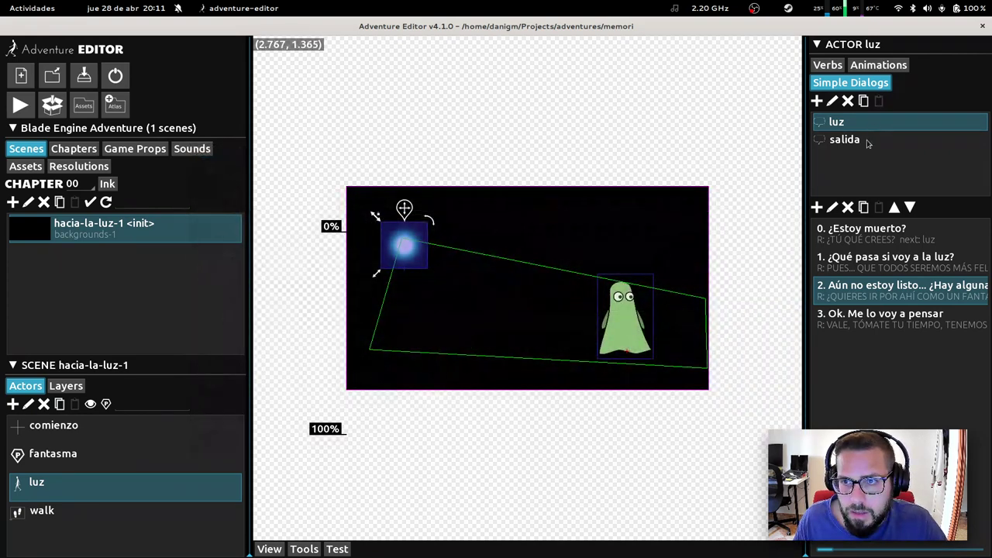
Step: Start a new option in the salida dialog with the text "Dame alguna pista"
click(862, 139)
click(817, 208)
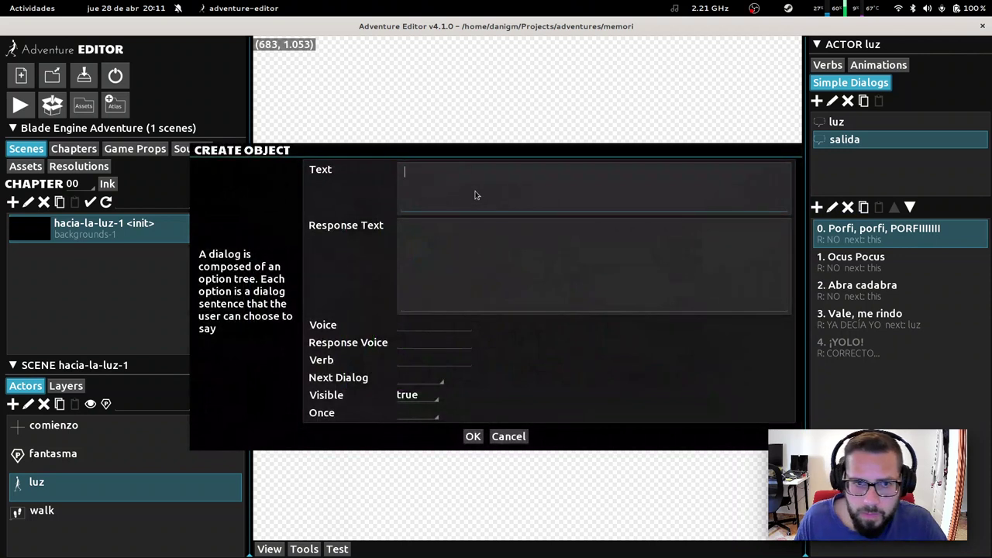
text(Dame algu)
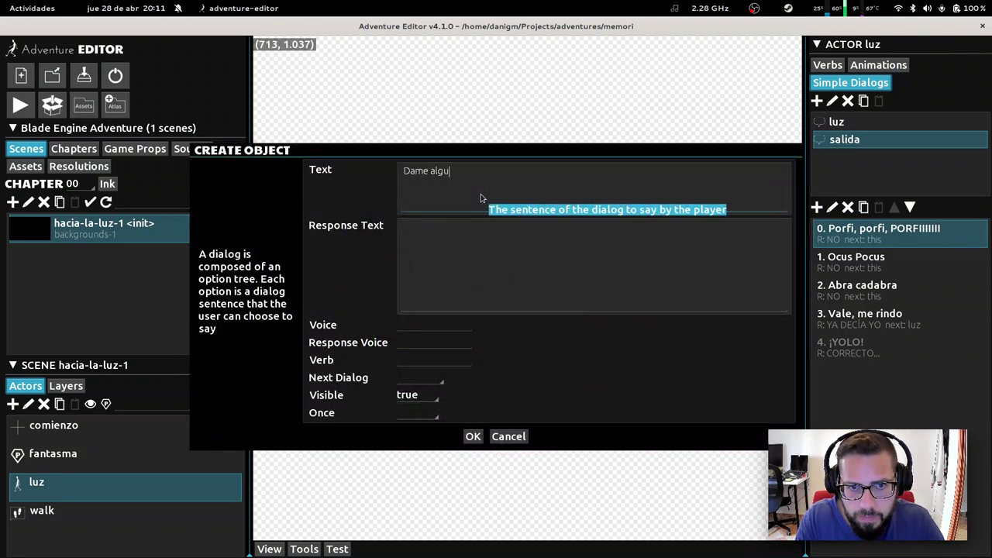
text(na pist)
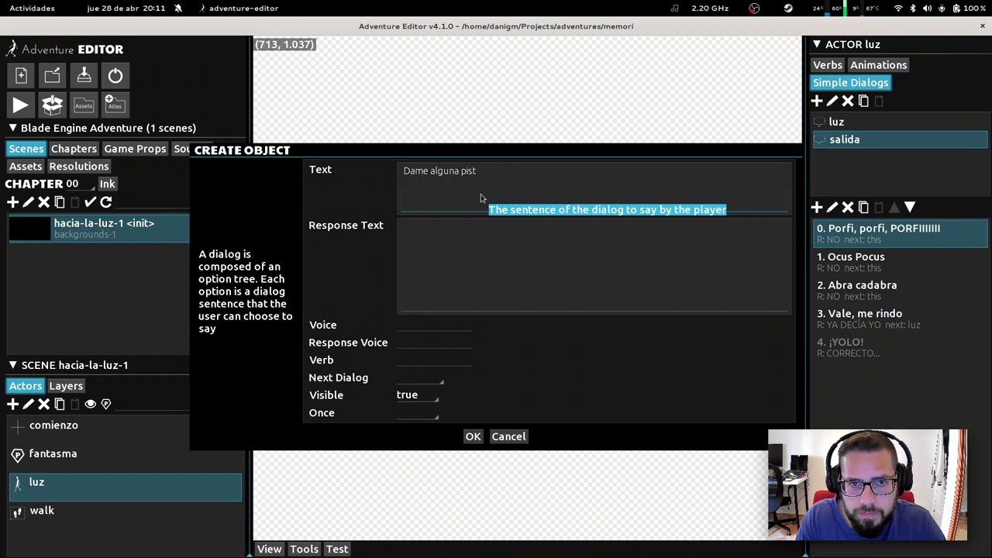
text(a paraa)
key(Tab)
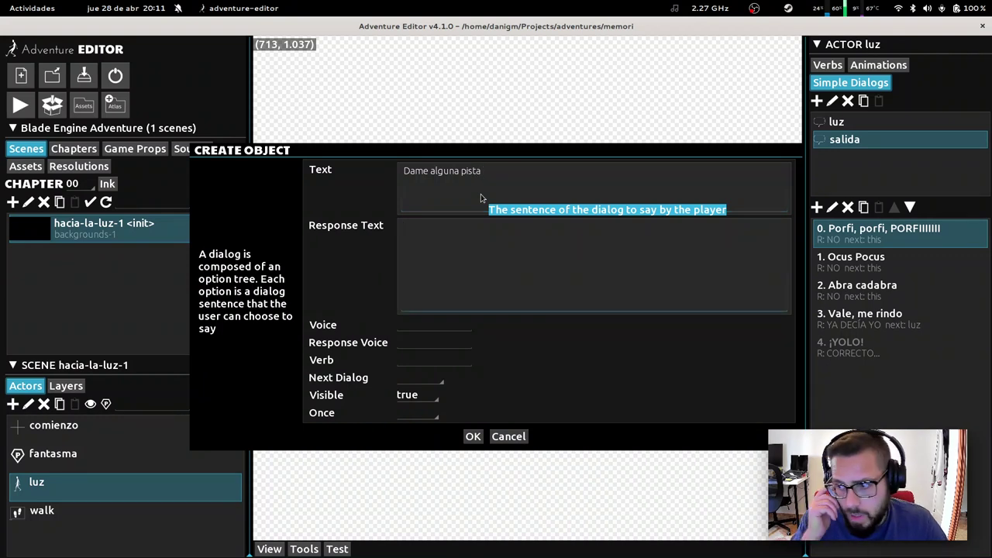
text(ES ALGO)
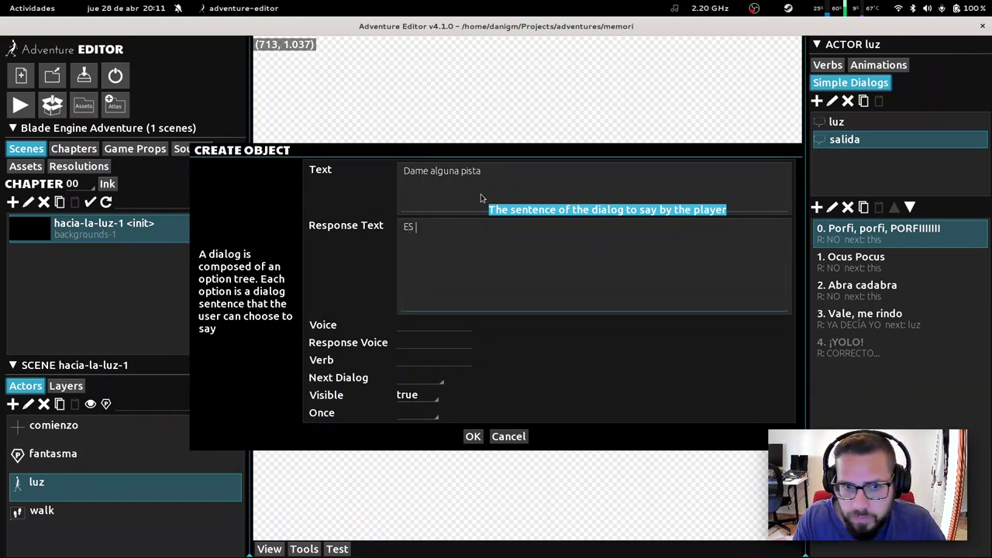
key(BackSpace)
key(BackSpace)
key(BackSpace)
key(BackSpace)
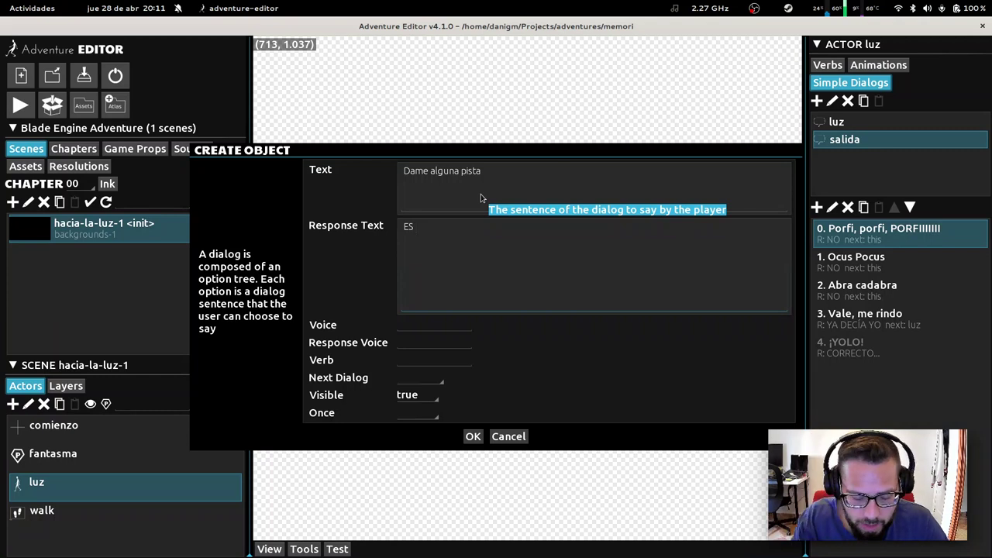
text(UNA)
key(BackSpace)
key(BackSpace)
key(BackSpace)
key(BackSpace)
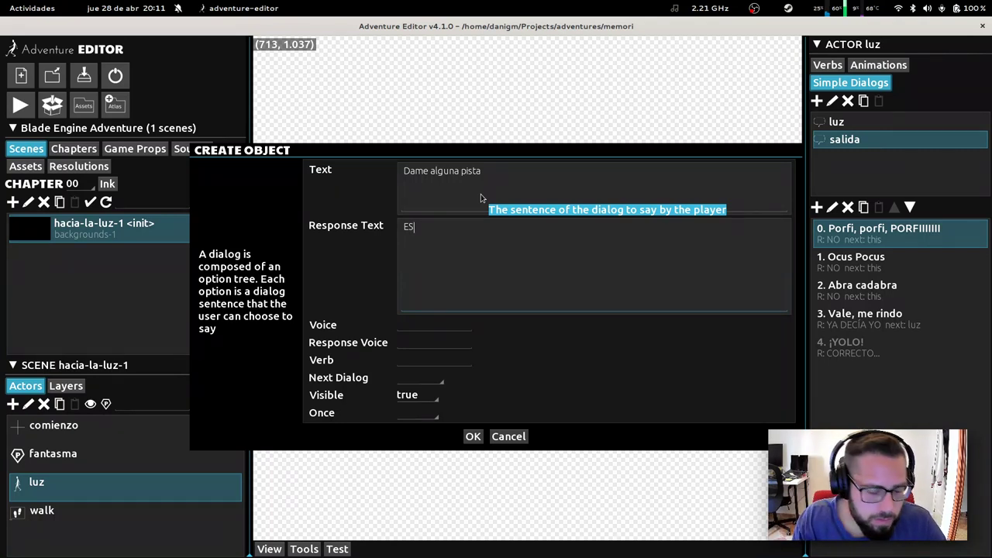
text(UNA F)
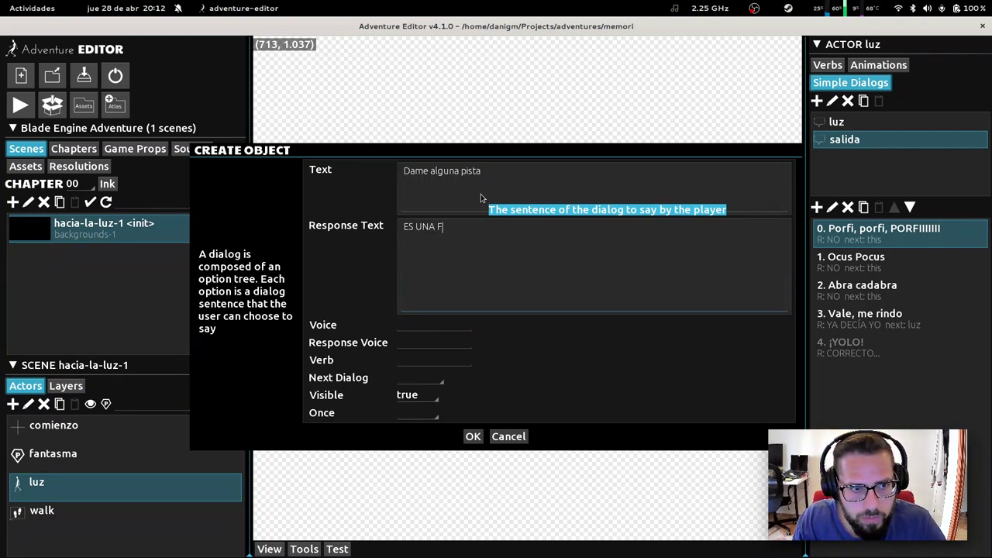
key(BackSpace)
key(BackSpace)
key(BackSpace)
key(BackSpace)
key(BackSpace)
key(BackSpace)
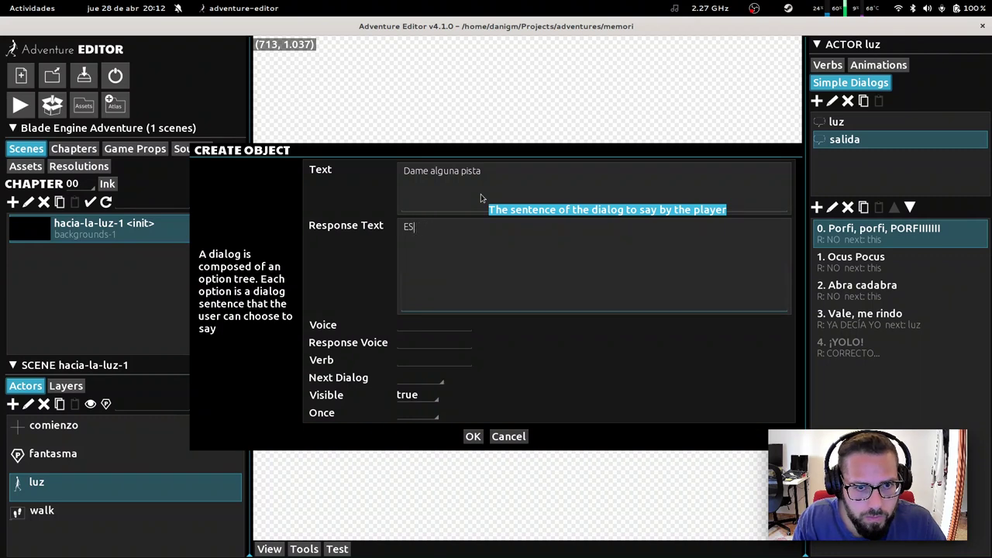
Step: Draft the hint option's response as "ES ALGO QUE DICE SOLO UN TIPO ESPECIAL DE PERSONA, UN LINAJE SAGRADO"
text(ALGO QUE DICEN)
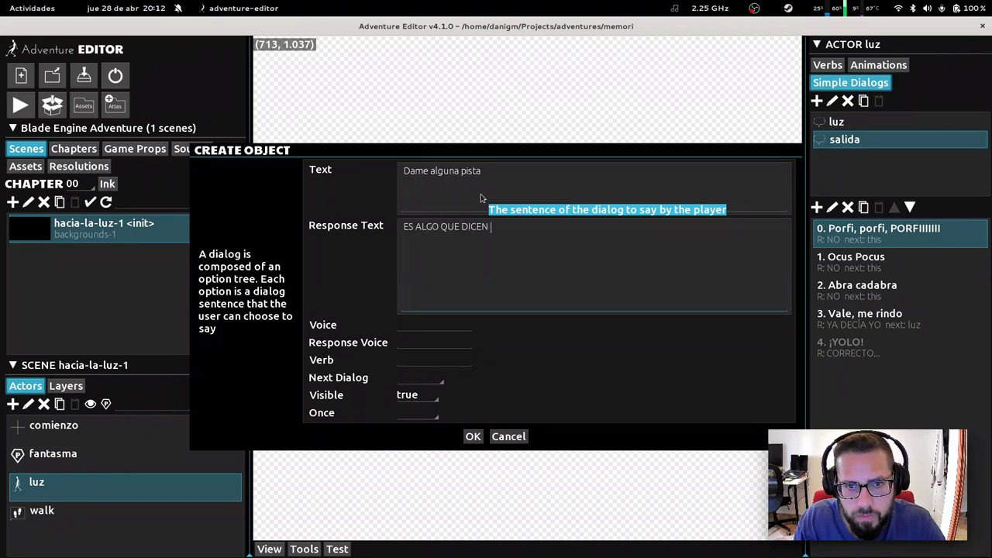
key(BackSpace)
key(BackSpace)
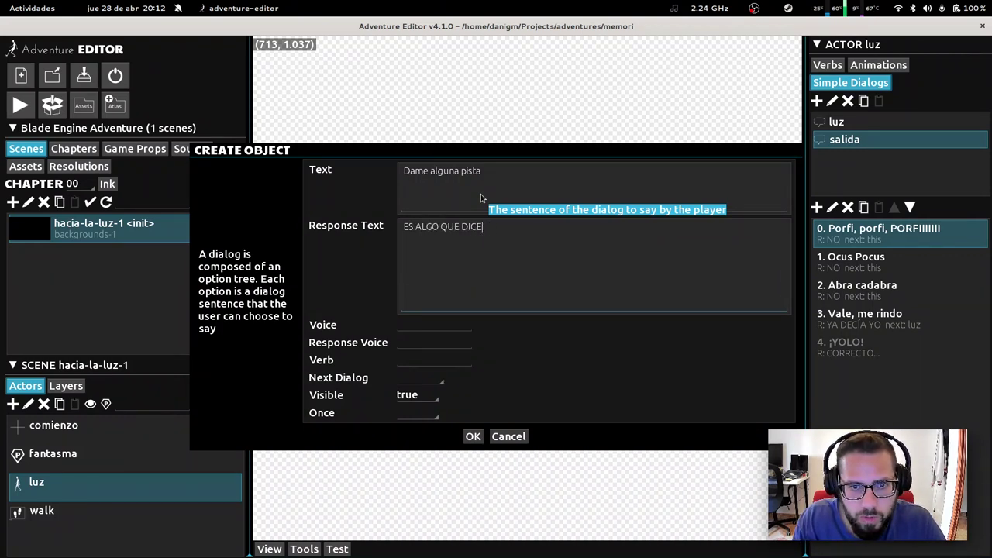
text(SOLO )
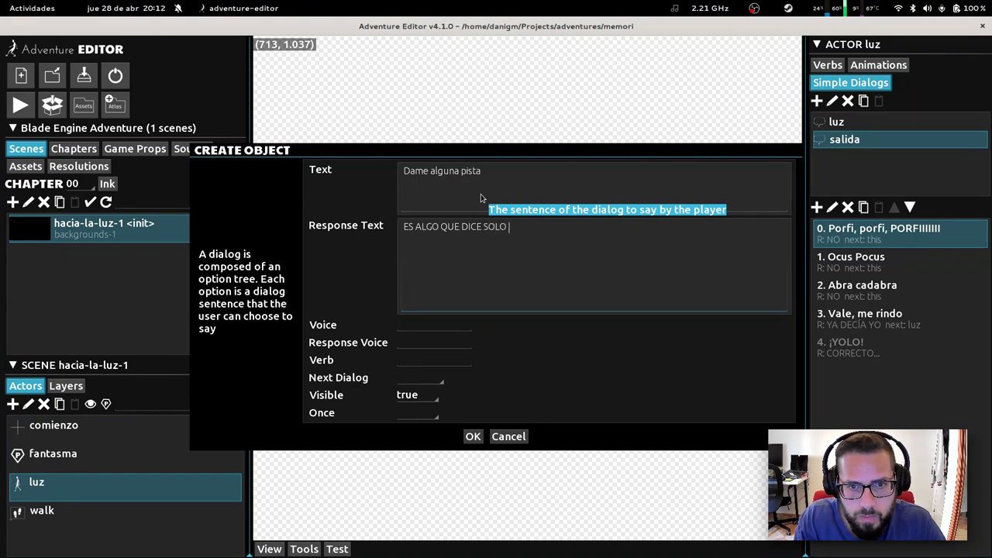
text(UN TIPO ESPECIA)
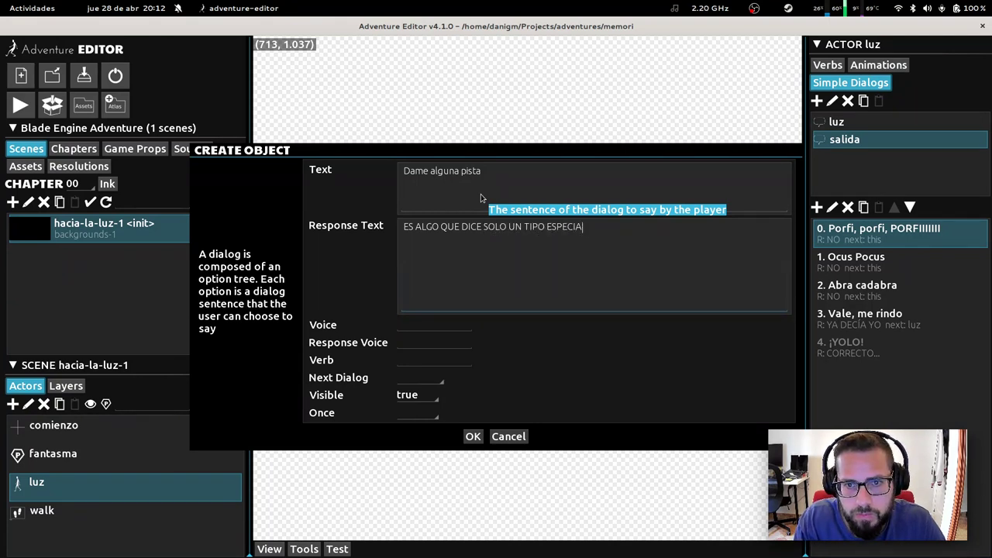
text(L DE PERSONA, QUE NO TIENE)
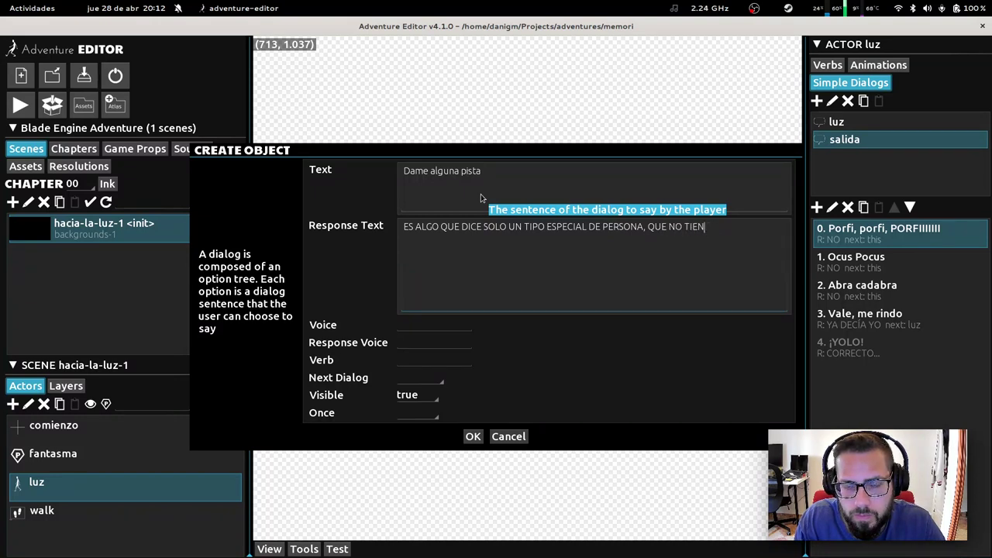
key(BackSpace)
key(BackSpace)
key(BackSpace)
key(BackSpace)
key(BackSpace)
key(BackSpace)
key(BackSpace)
key(BackSpace)
key(BackSpace)
key(BackSpace)
key(BackSpace)
key(BackSpace)
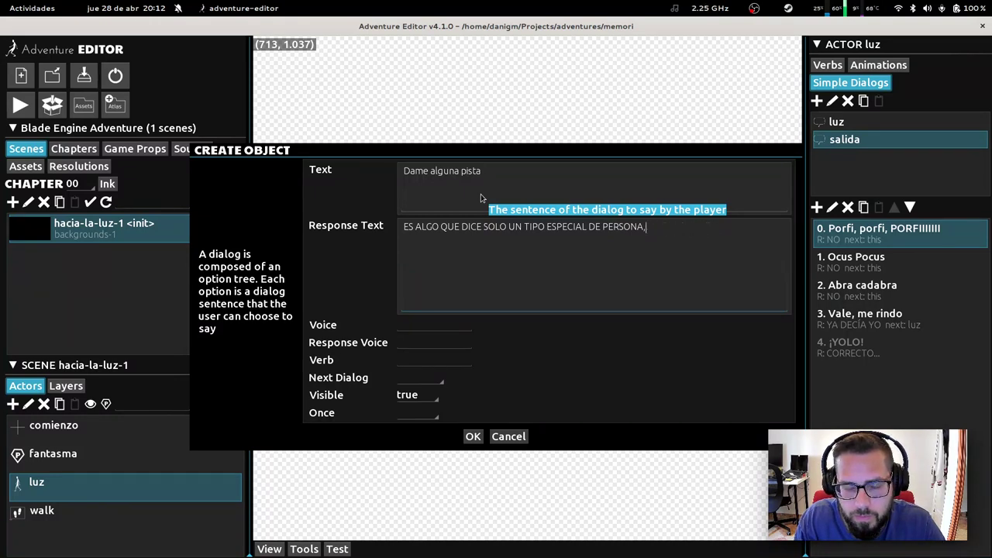
text(UN LINAJE)
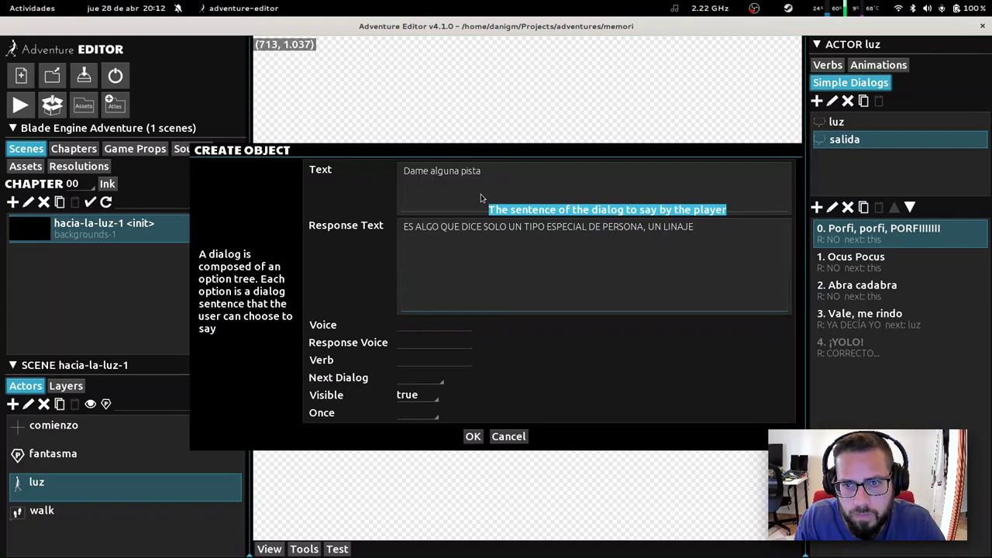
text( SAGRADO)
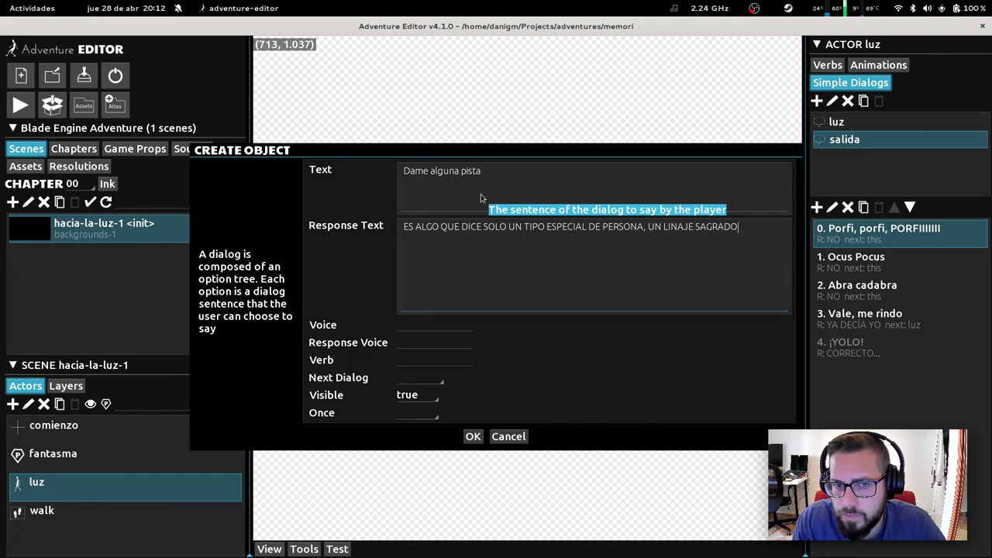
key(ctrl+a)
text(ES )
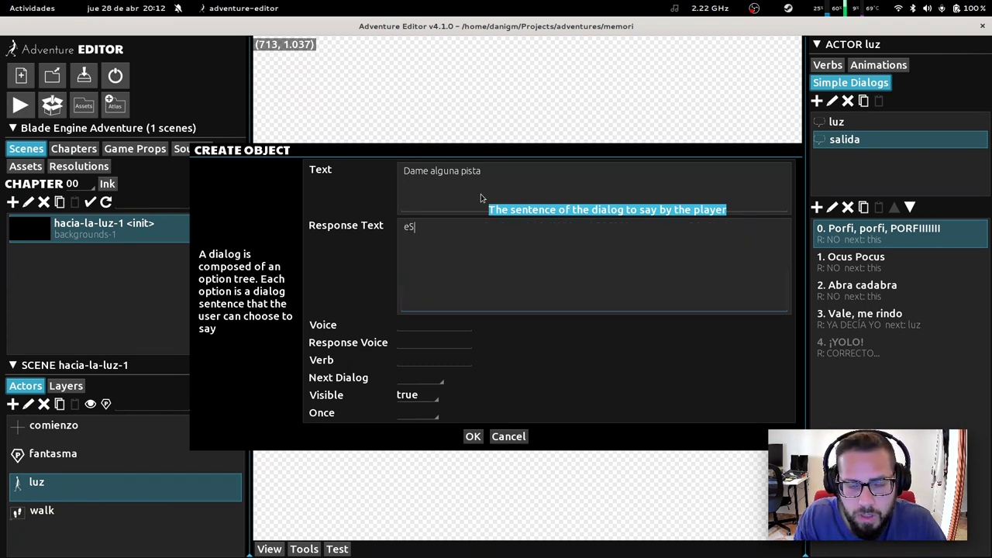
text(UN)
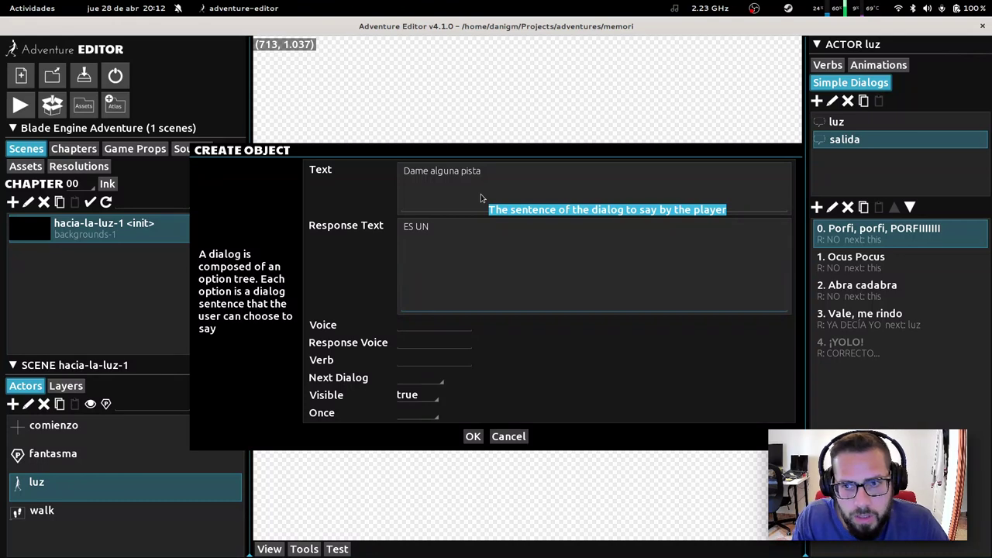
text(A)
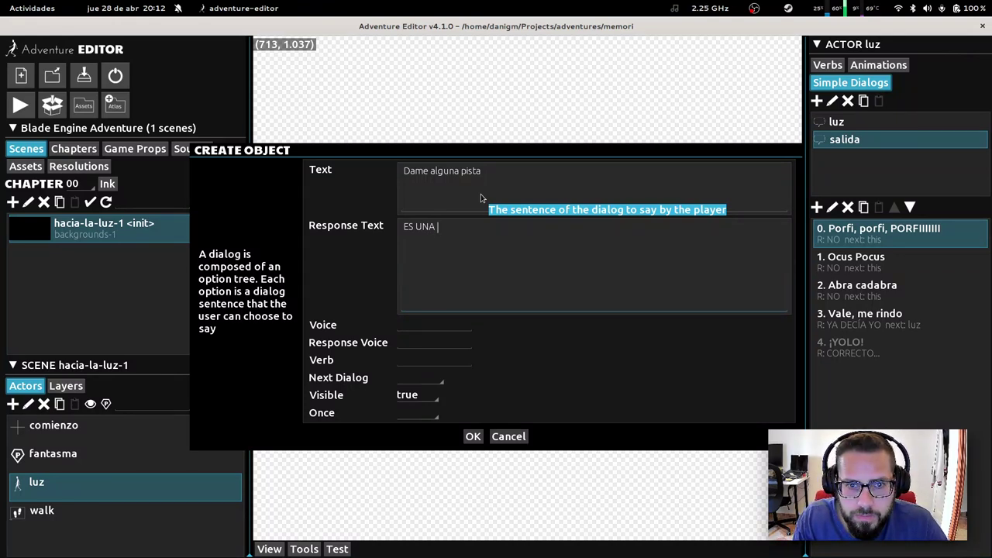
key(BackSpace)
key(BackSpace)
key(BackSpace)
key(BackSpace)
key(BackSpace)
key(BackSpace)
key(BackSpace)
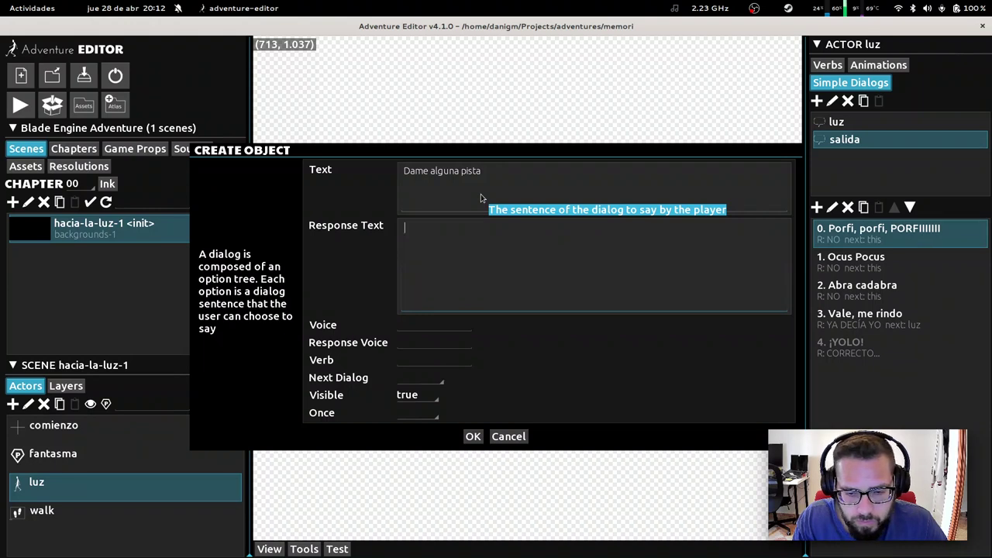
text(LA PA)
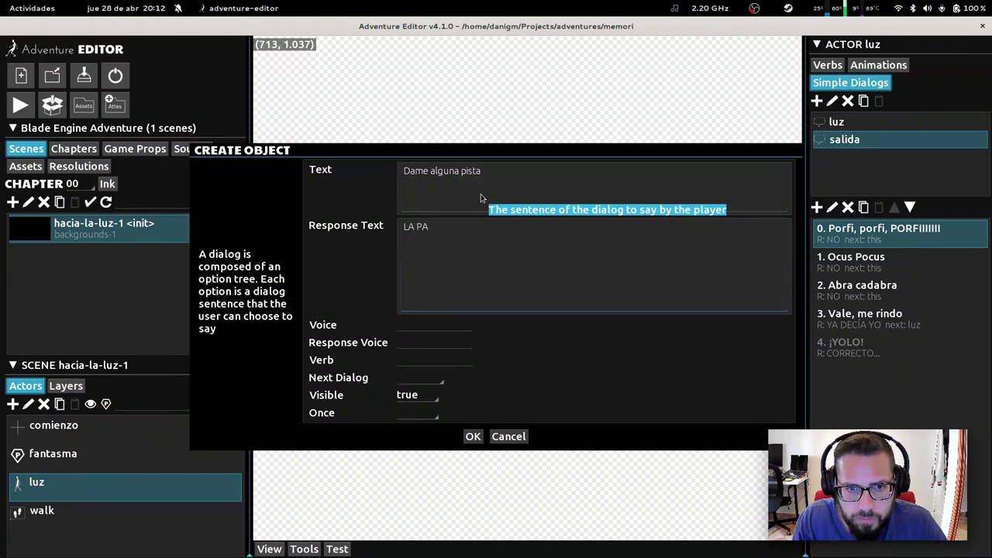
key(BackSpace)
key(BackSpace)
key(BackSpace)
key(BackSpace)
key(BackSpace)
Step: Begin the hint option's response with "ESTAS PALABRAS SON CONOCIDAS SOLO POR UN LINAJE ESPECIAL"
text(ESTAS PALA)
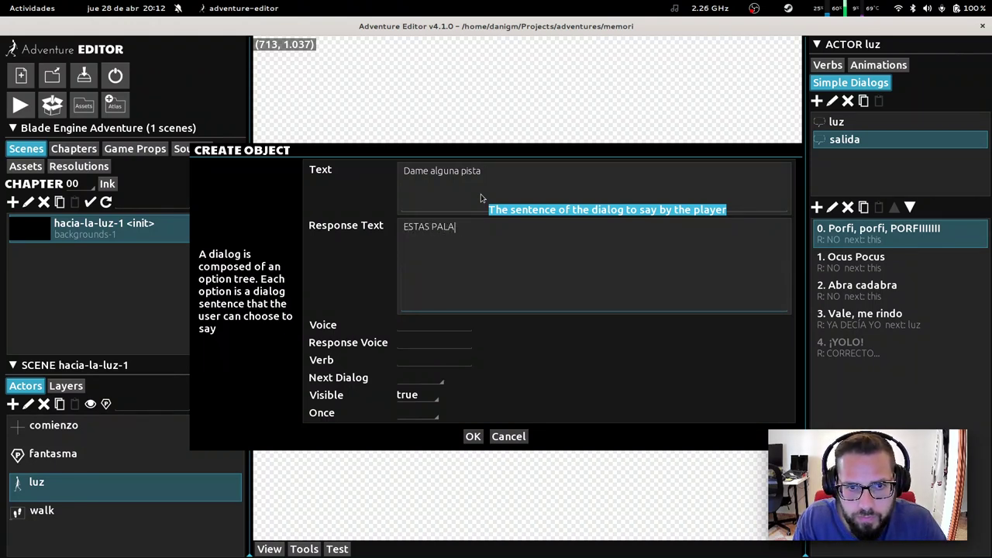
text(BRAS)
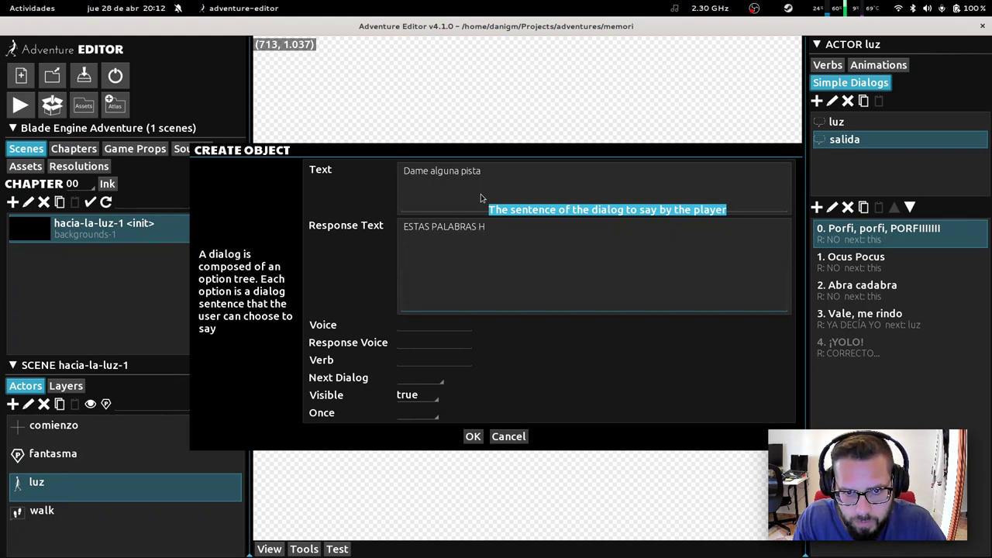
text( HAN SIDO)
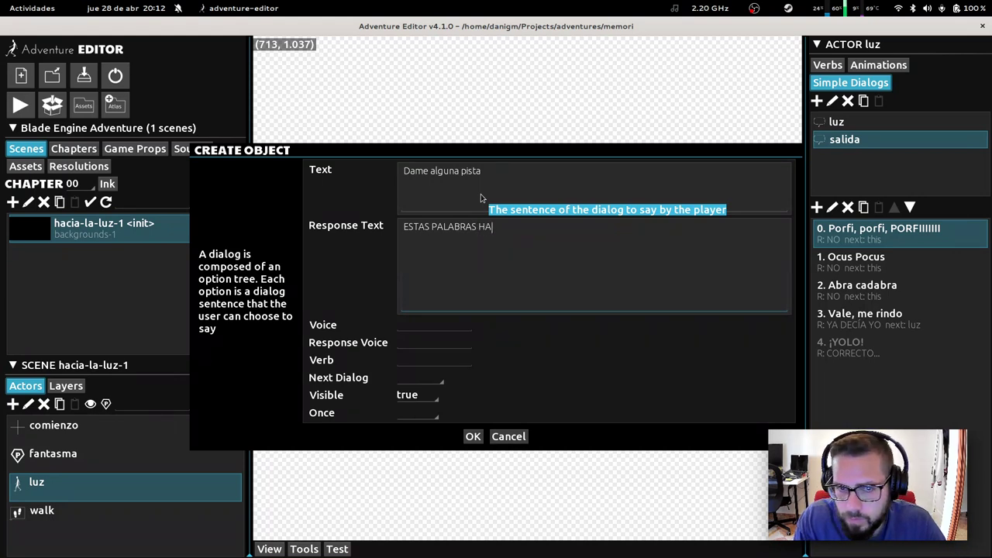
key(BackSpace)
key(BackSpace)
key(BackSpace)
text(IDO)
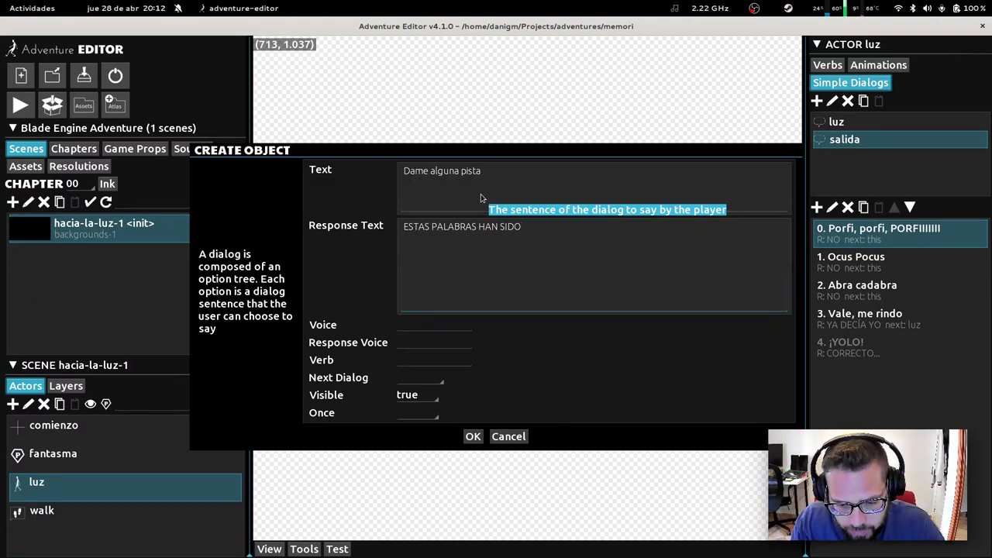
key(BackSpace)
key(BackSpace)
key(BackSpace)
key(BackSpace)
key(BackSpace)
key(BackSpace)
key(BackSpace)
key(BackSpace)
key(BackSpace)
key(BackSpace)
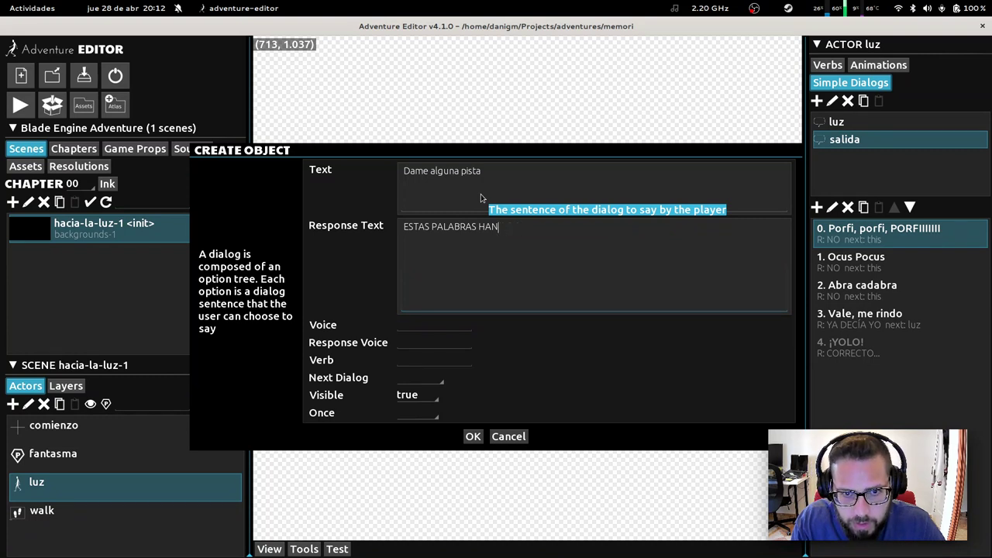
text(SON CONO)
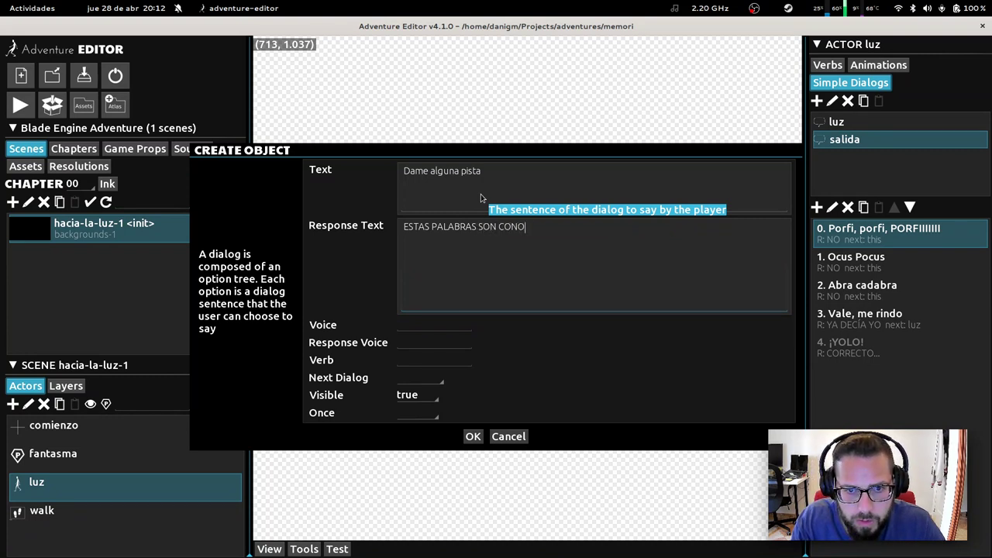
text(CIDAS SOLO )
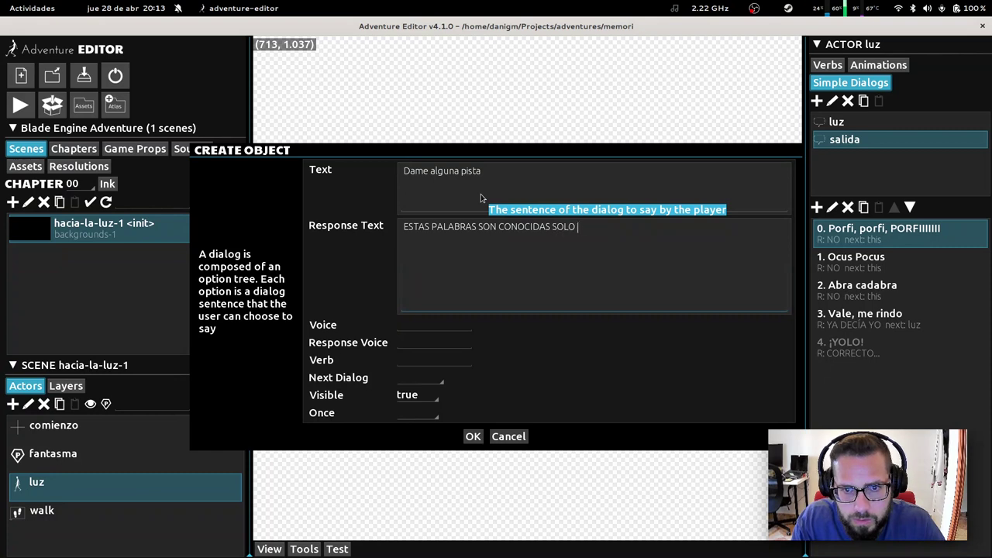
text(POR UN LINAJE )
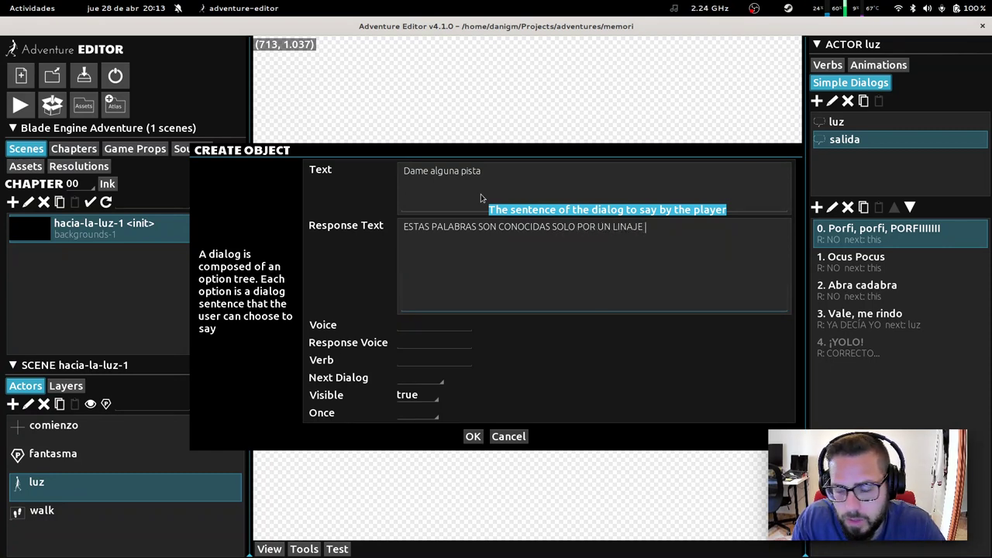
text(ESPECIAL)
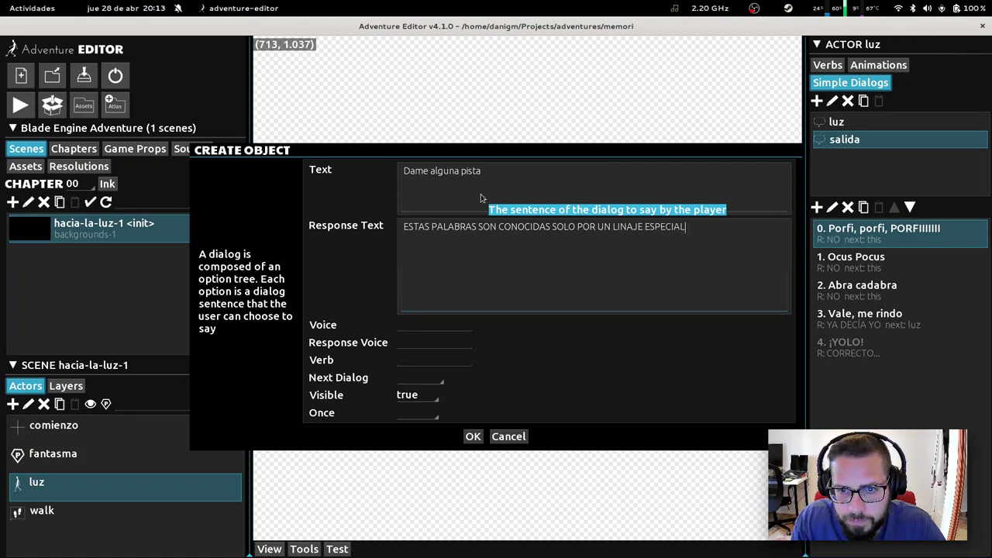
Step: Continue the response with ", QUE HA PROTEGIDO EL SECRETO CON SU VIDA, Y LO HA PASADO DE GENERACIÓN EN GENERACIÓN"
text(, QUE HA)
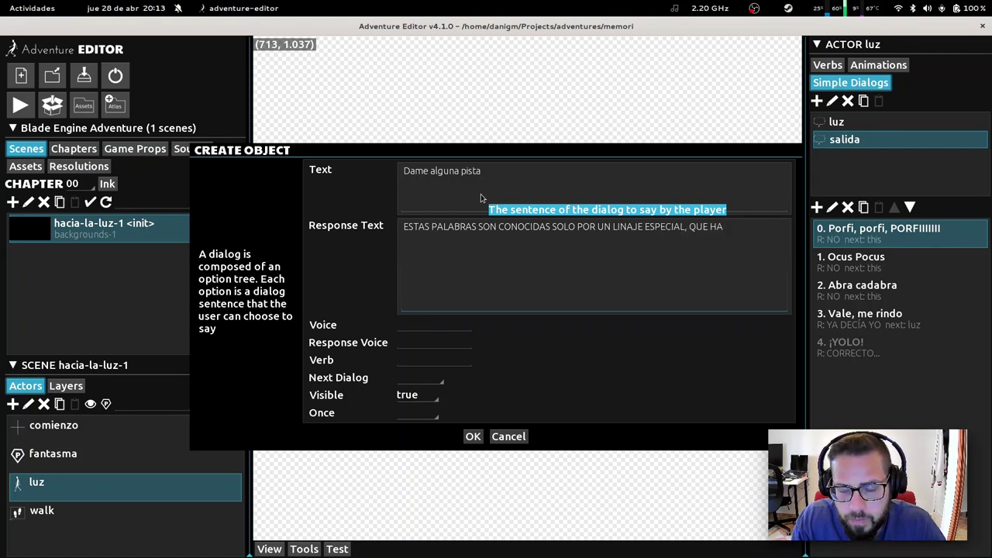
text( PROTEGIDO E)
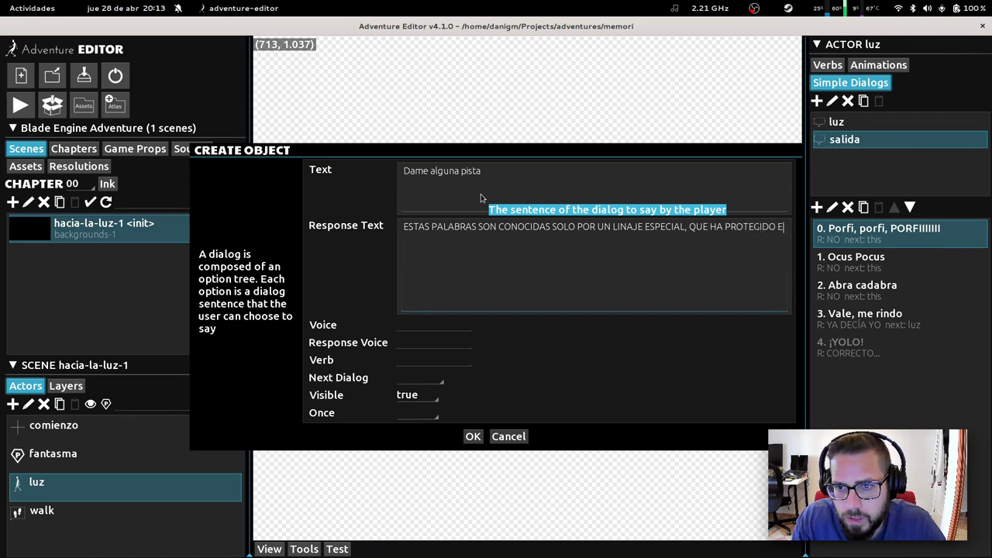
text(L SECRETO CON SU VIDA)
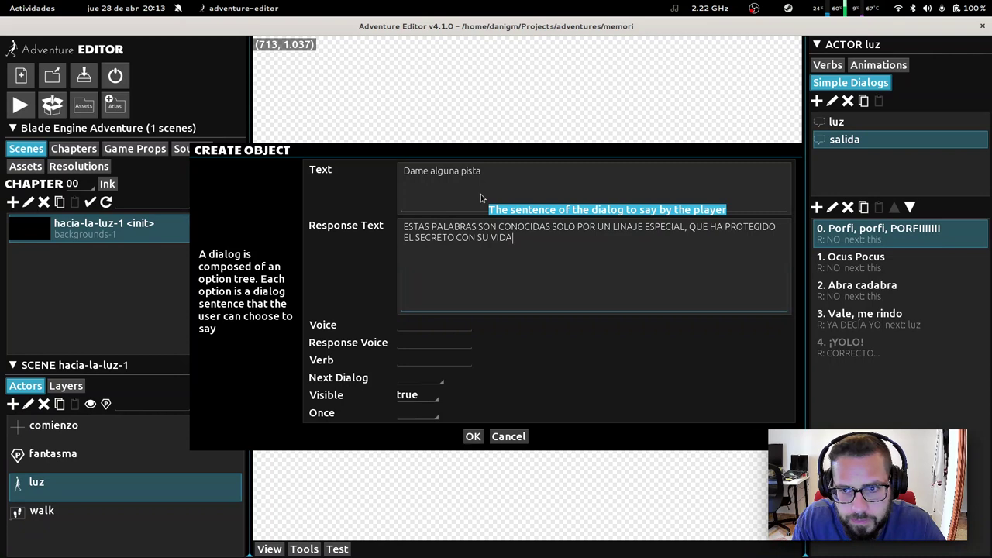
text(, Y S)
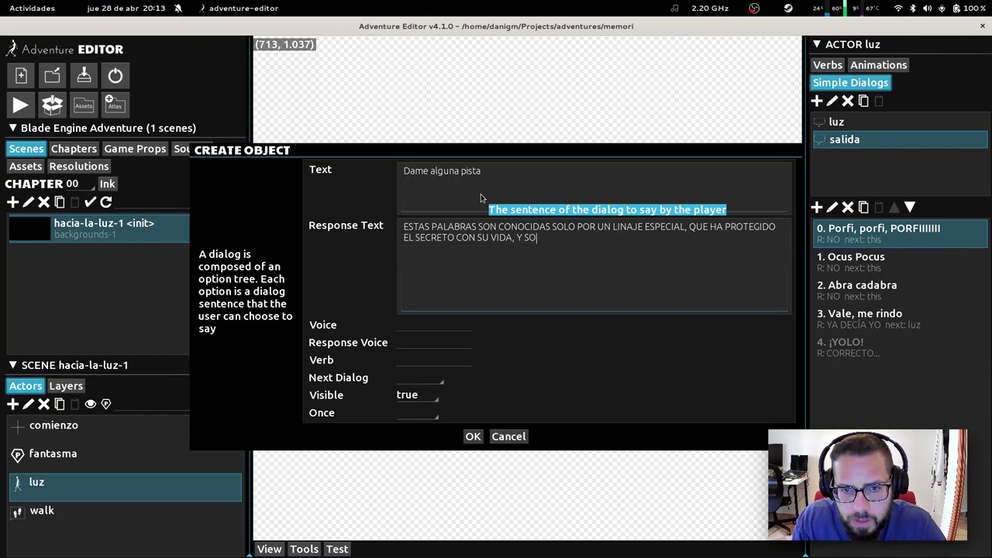
key(BackSpace)
text(LO)
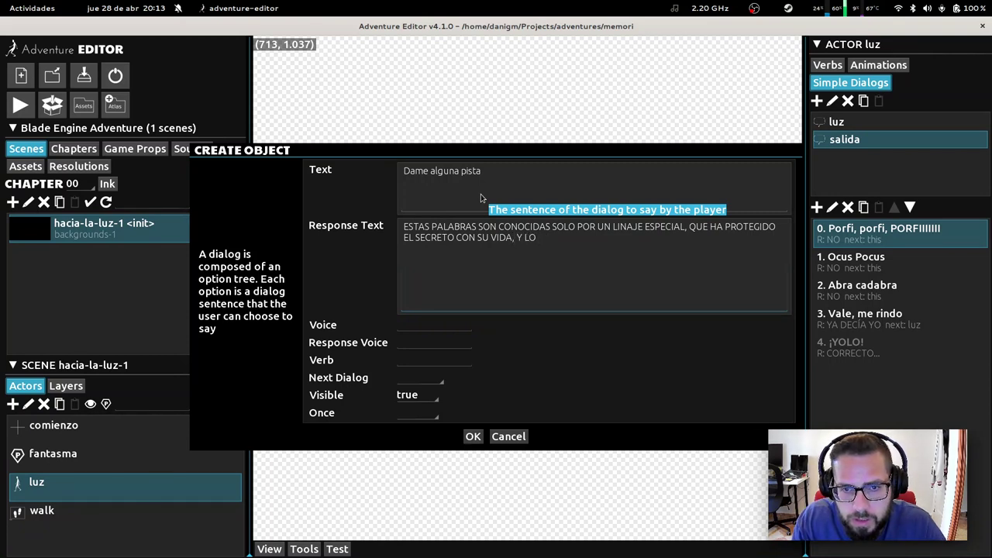
text( HA PASADO)
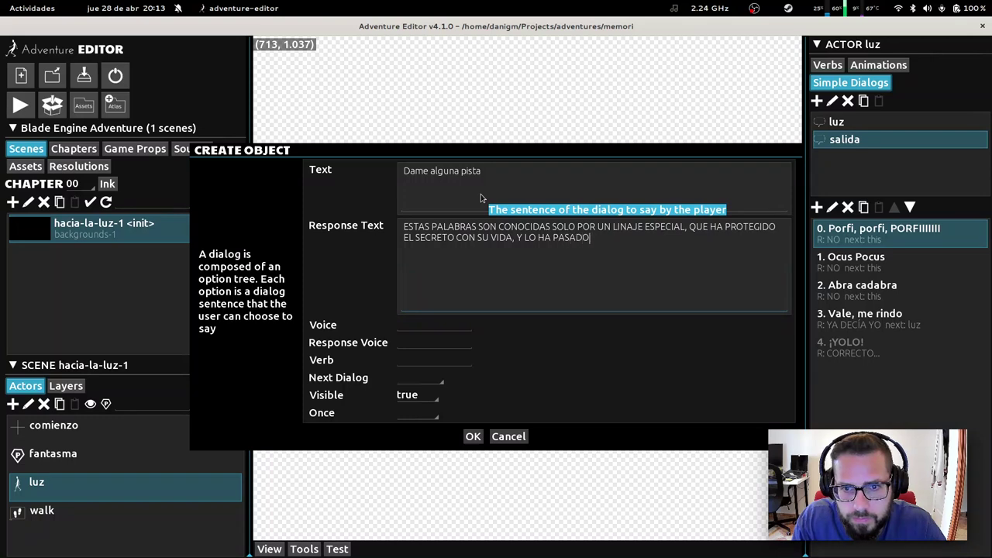
text( DE GENERACIÓN EN G)
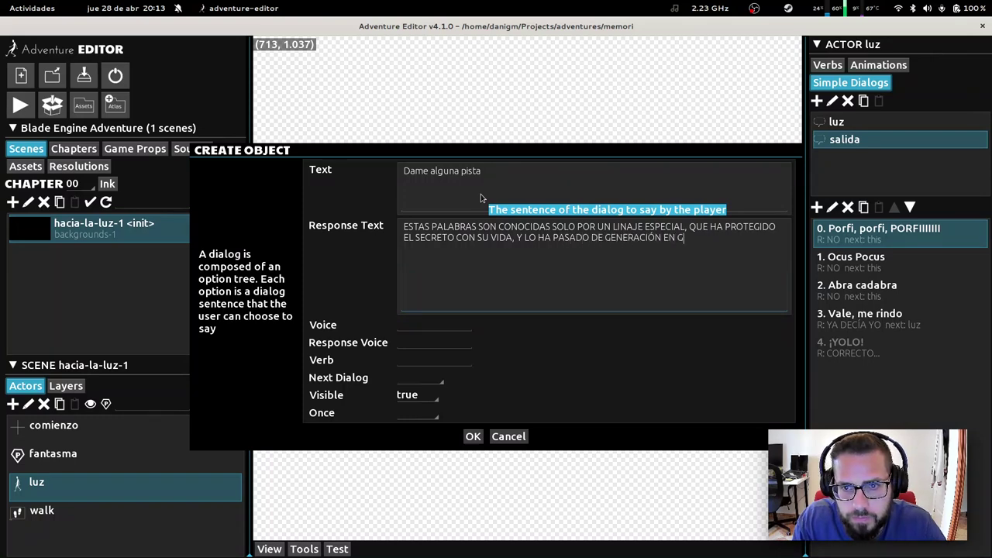
text(ENERACIÓN)
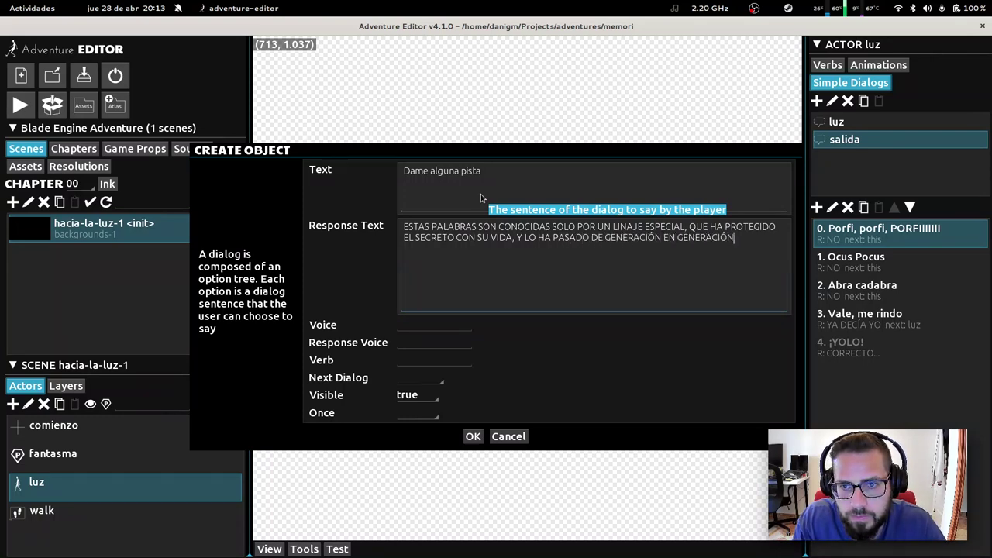
Step: Split the hint response after "ESPECIAL", replacing the comma with a blank line before "QUE HA PROTEGIDO"
key(Left)
key(Left)
key(Left)
key(Left)
key(Left)
key(Left)
key(Left)
key(Left)
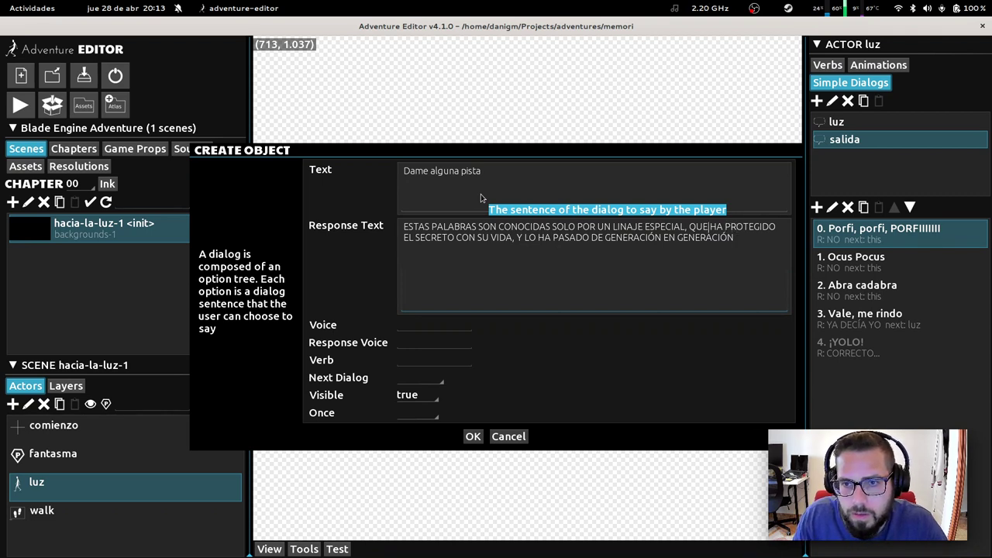
key(BackSpace)
key(BackSpace)
key(Return)
key(Return)
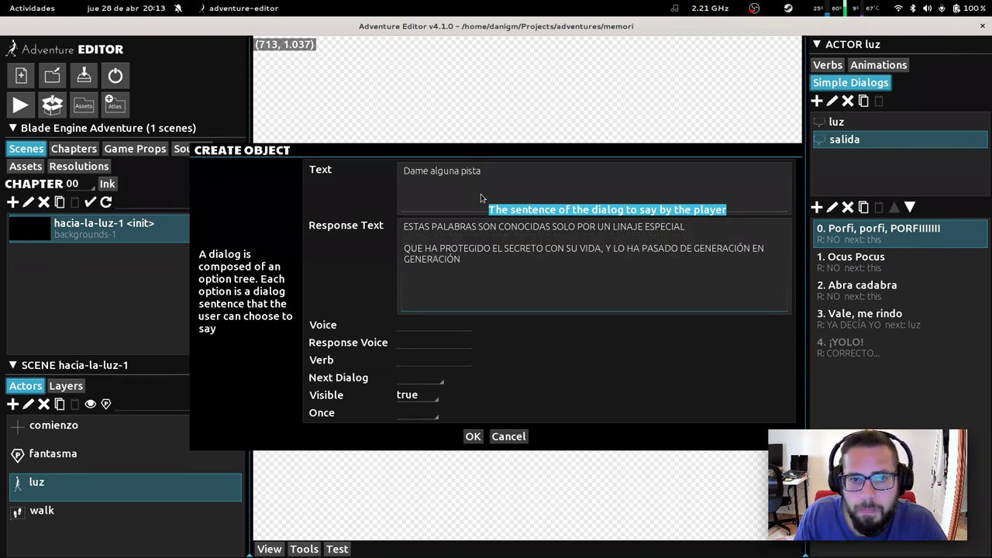
Step: Add a final paragraph to the hint response reading "GENTE SIN MIEDO A LA MUERTE"
key(Return)
key(Return)
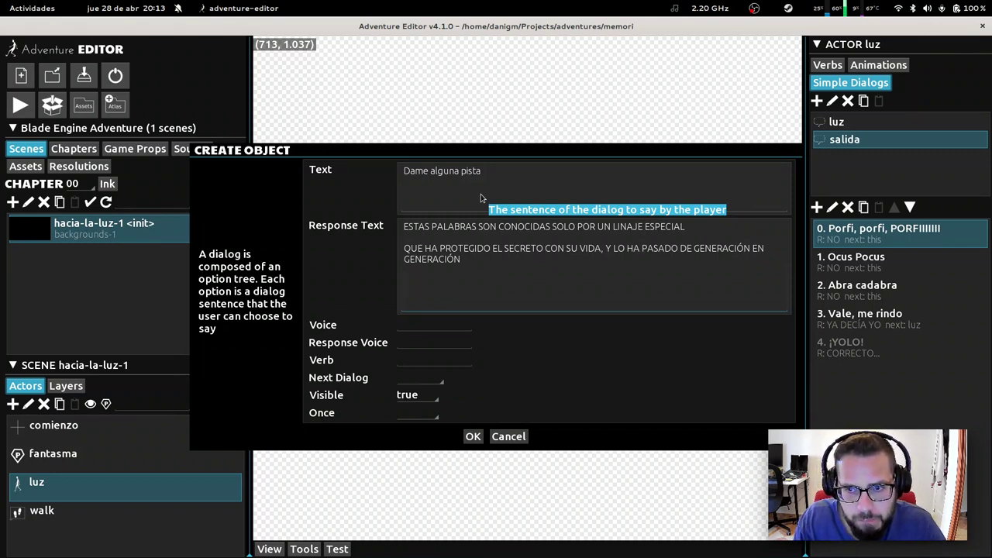
text(GENTE)
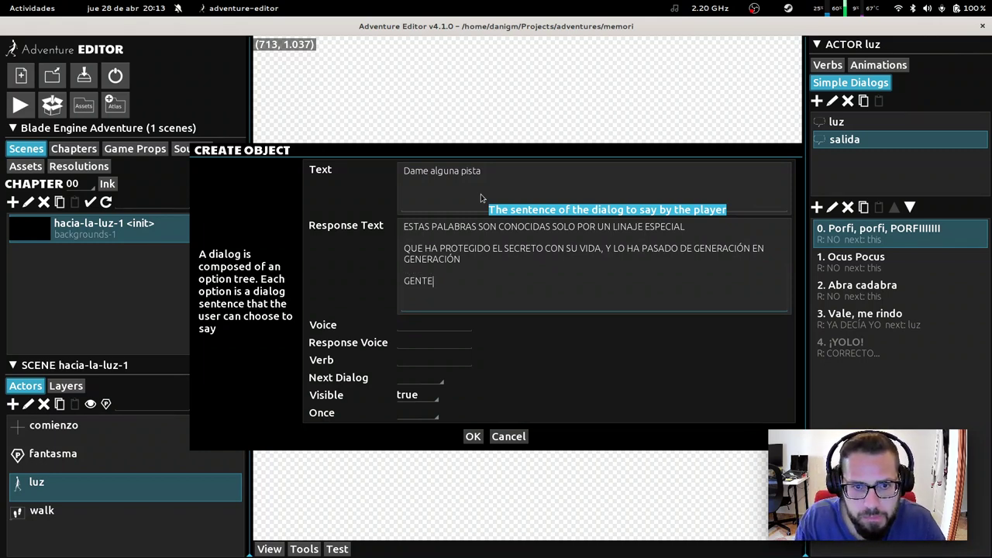
text( SIN MIEDO )
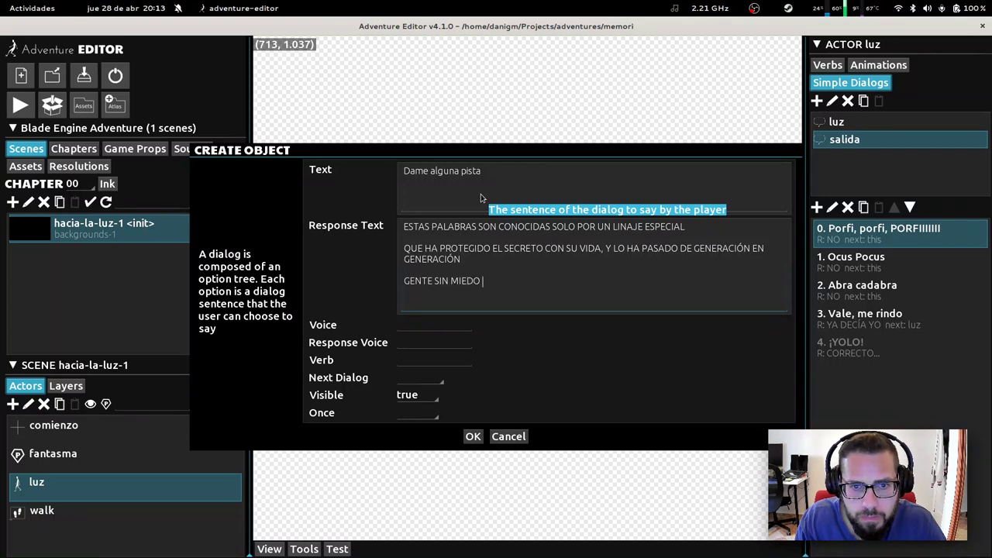
text(A LA MUERTE)
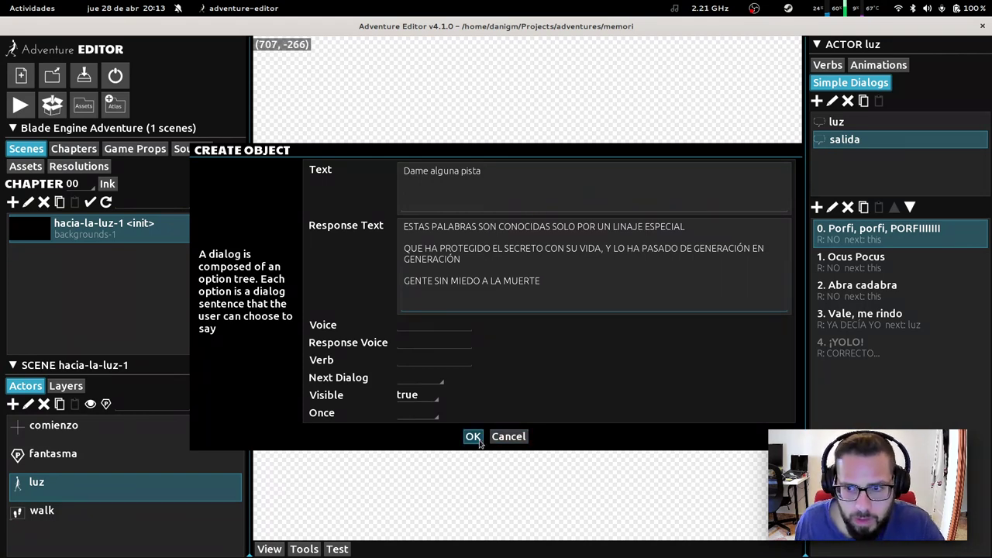
Step: Set the hint option's next dialog to this and create the option, leaving its verb empty
click(416, 380)
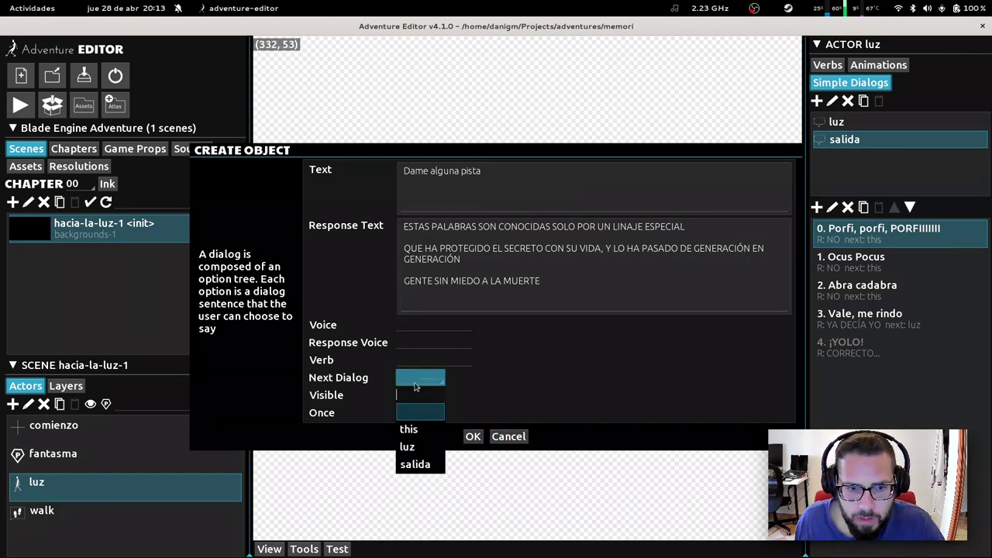
click(418, 432)
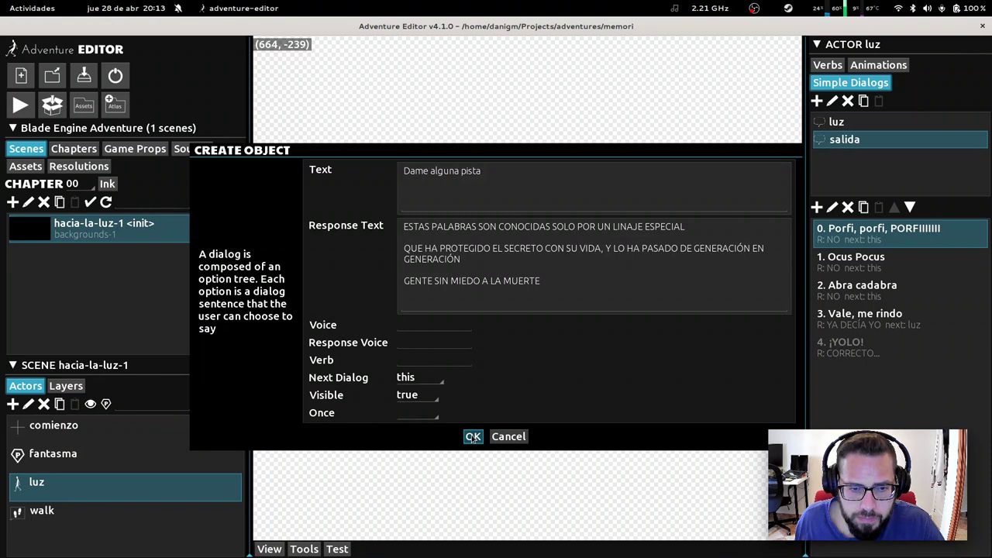
click(433, 414)
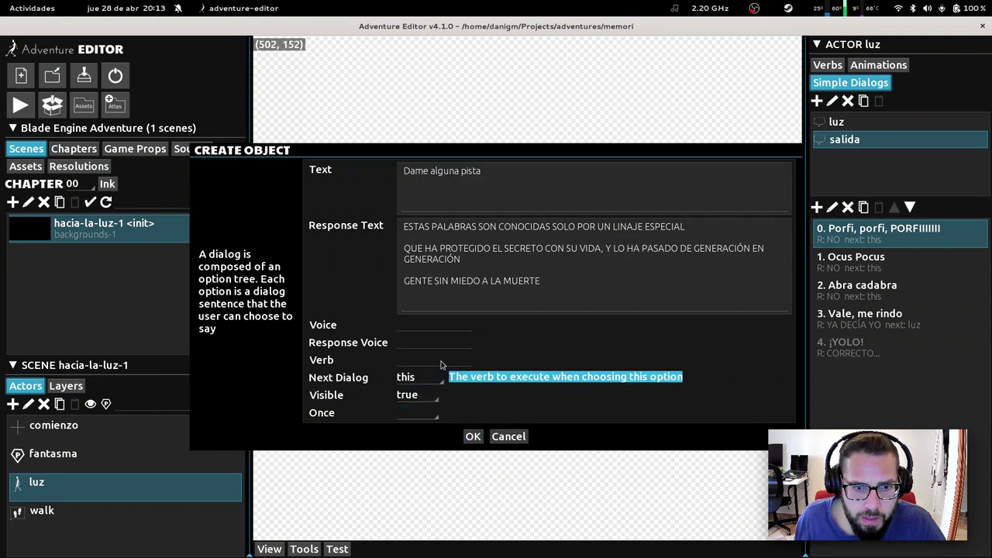
click(441, 364)
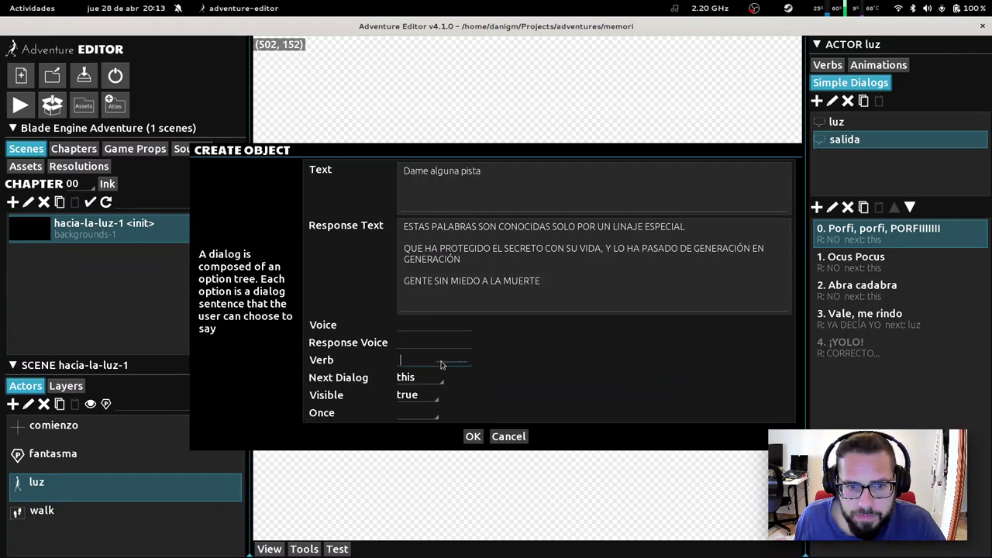
click(473, 437)
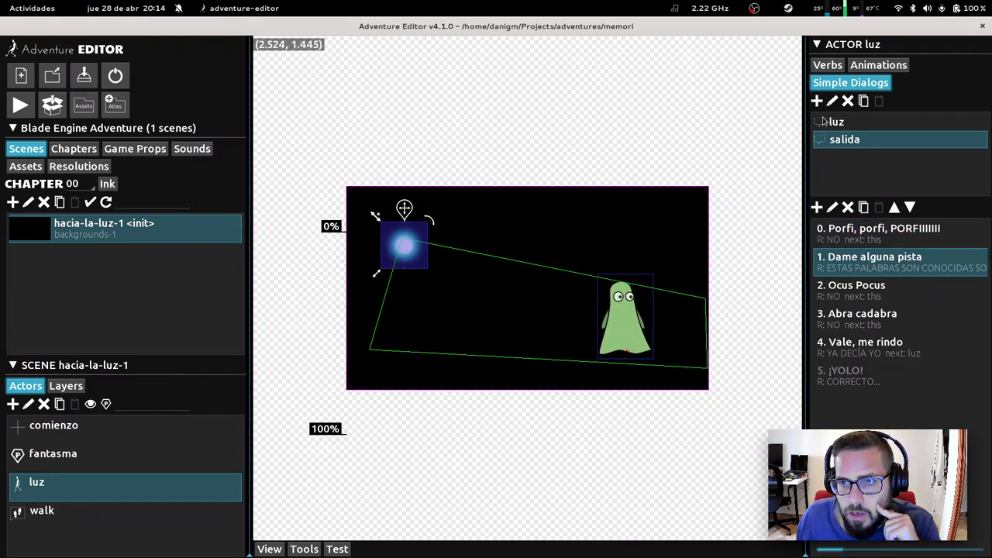
Step: Examine the verbs defined for the luz actor, the world and the scene
click(827, 66)
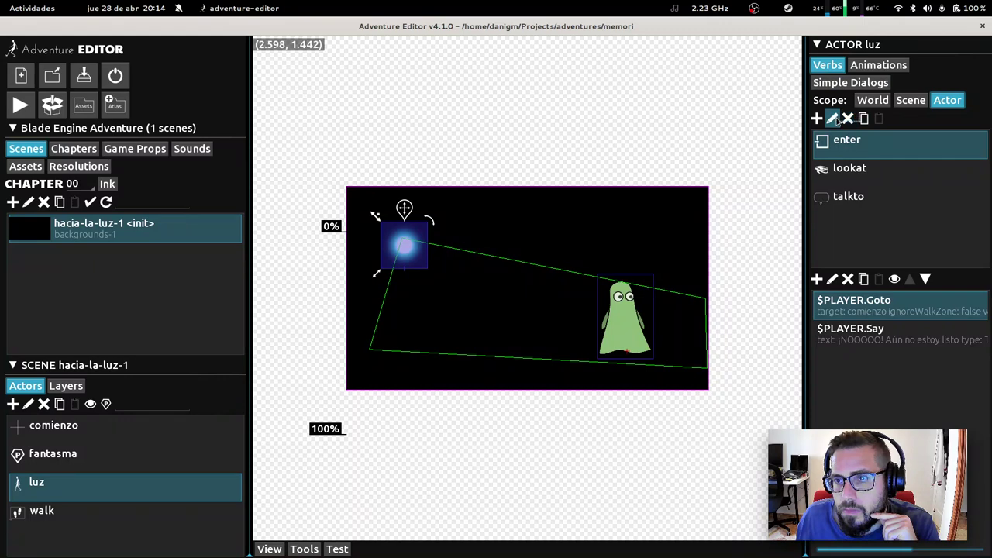
click(832, 118)
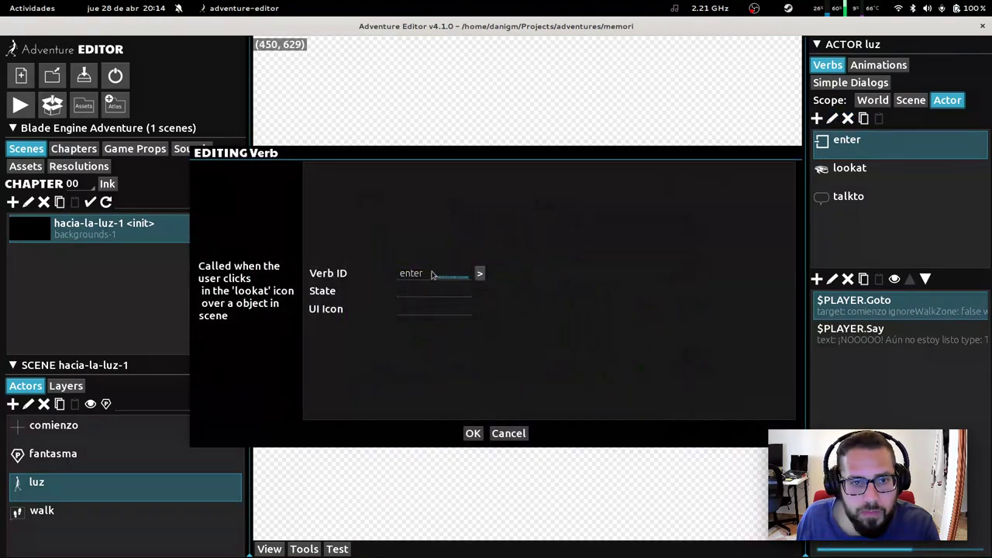
key(Escape)
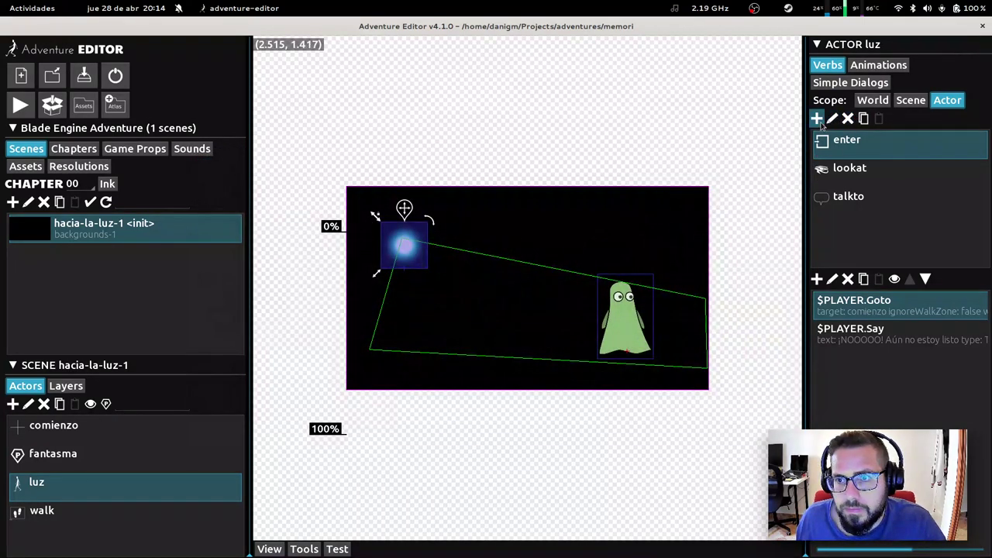
click(876, 197)
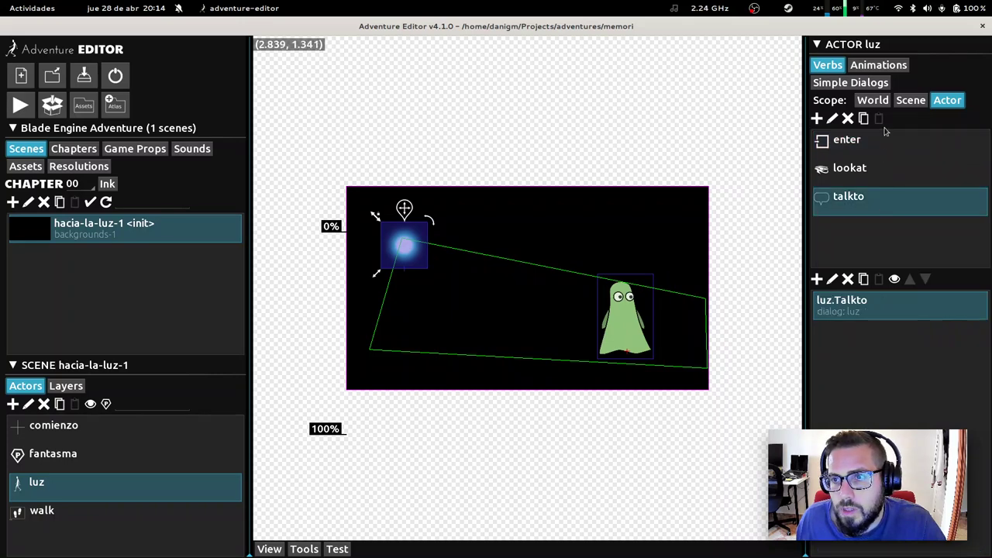
click(912, 103)
click(874, 101)
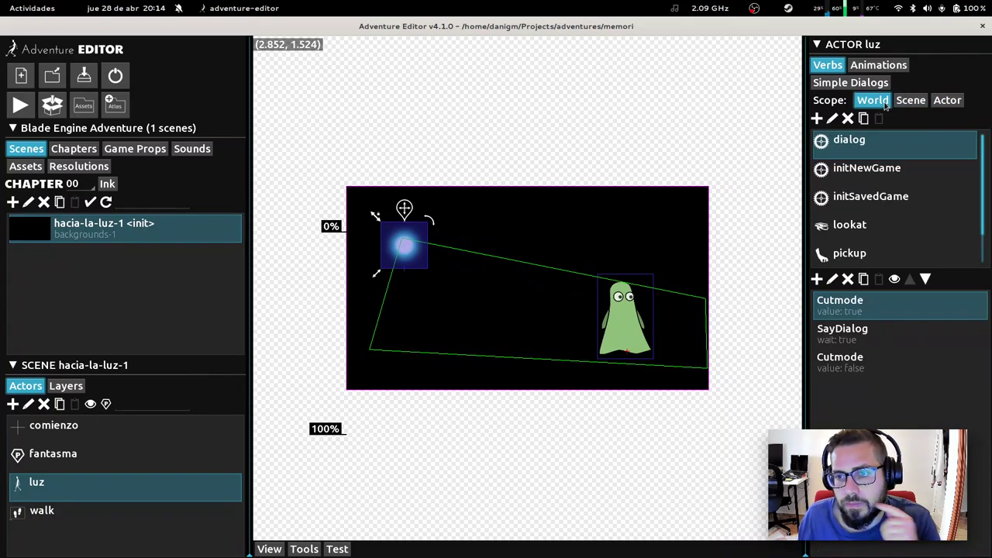
click(911, 104)
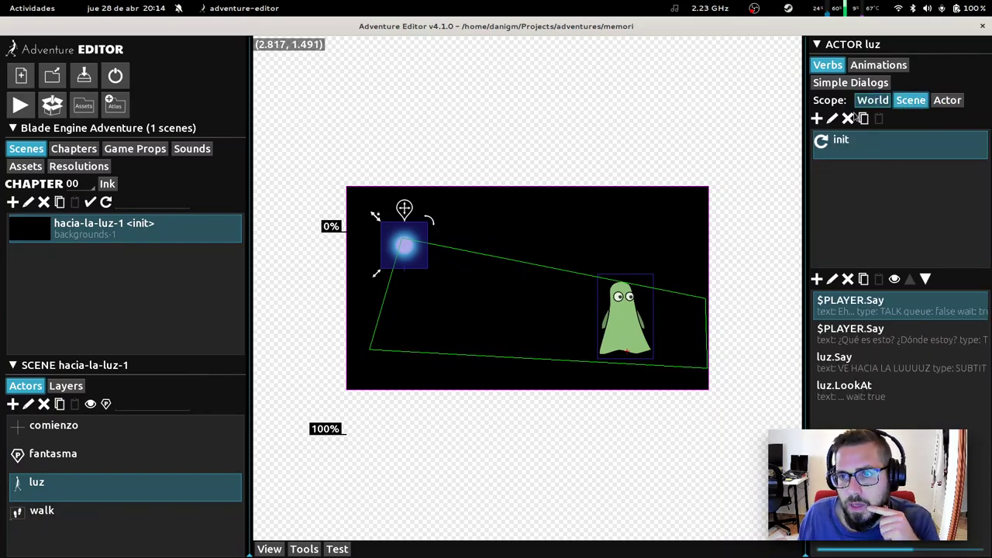
click(817, 119)
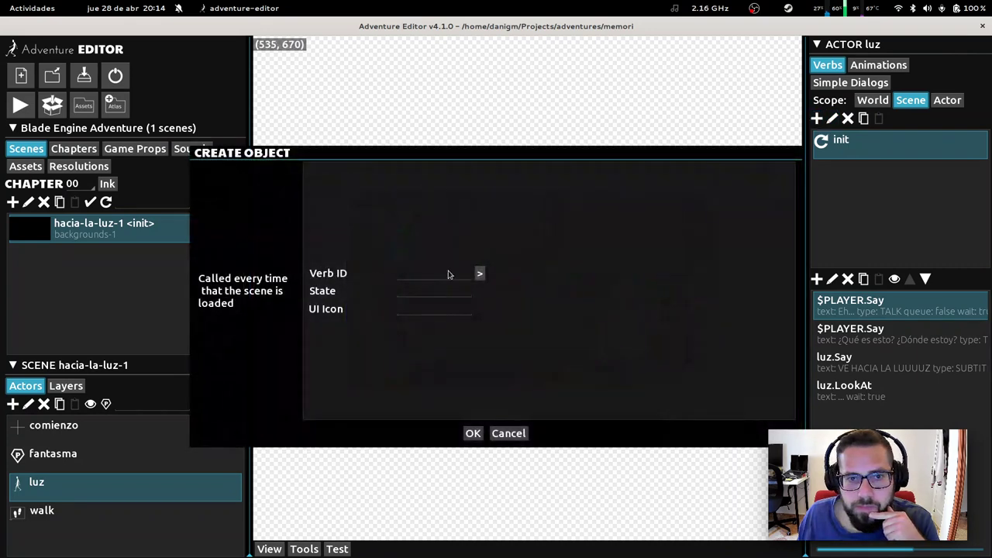
click(449, 275)
click(593, 339)
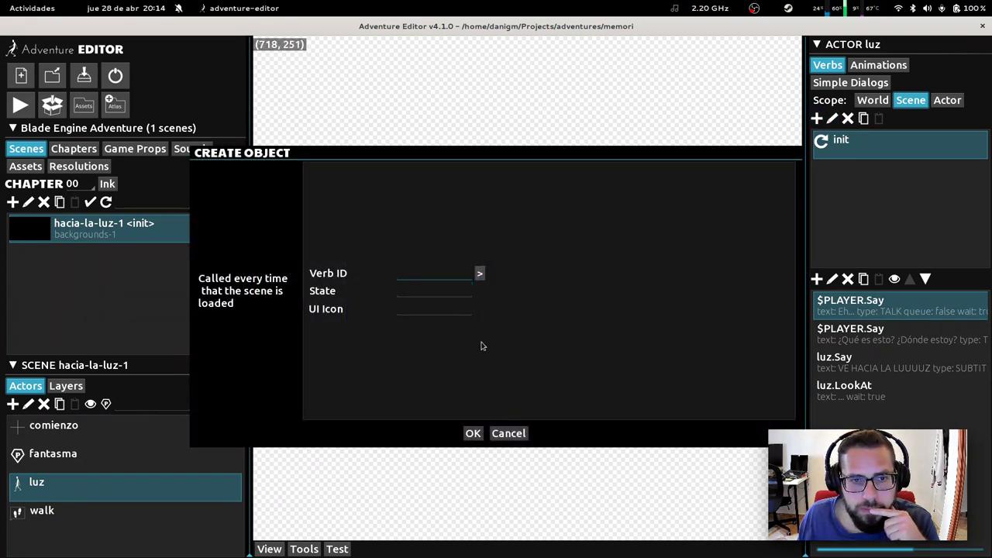
key(Escape)
Step: Start a new verb on the luz actor, drafting its ID as "tip" and replacing that with "yolo"
click(947, 100)
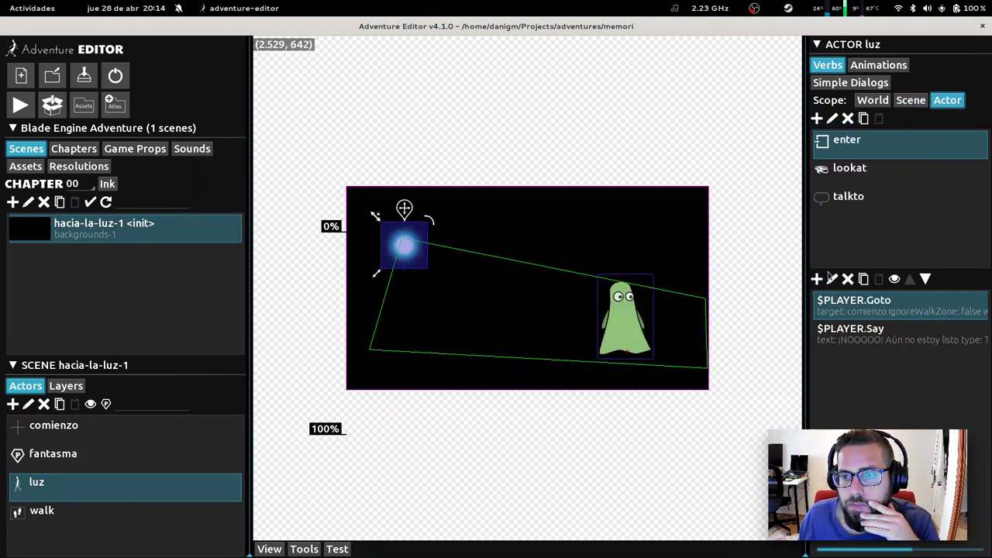
click(816, 118)
click(455, 277)
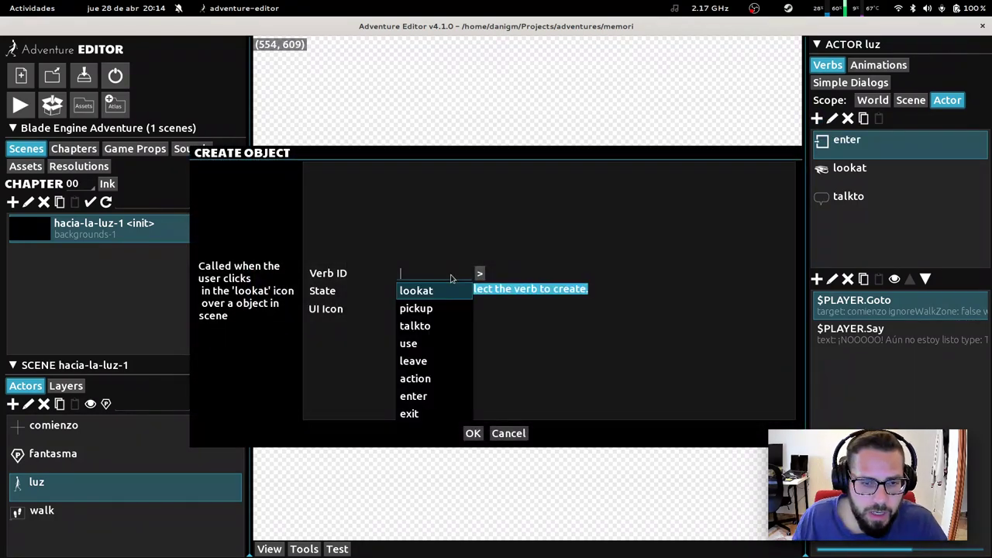
text(A)
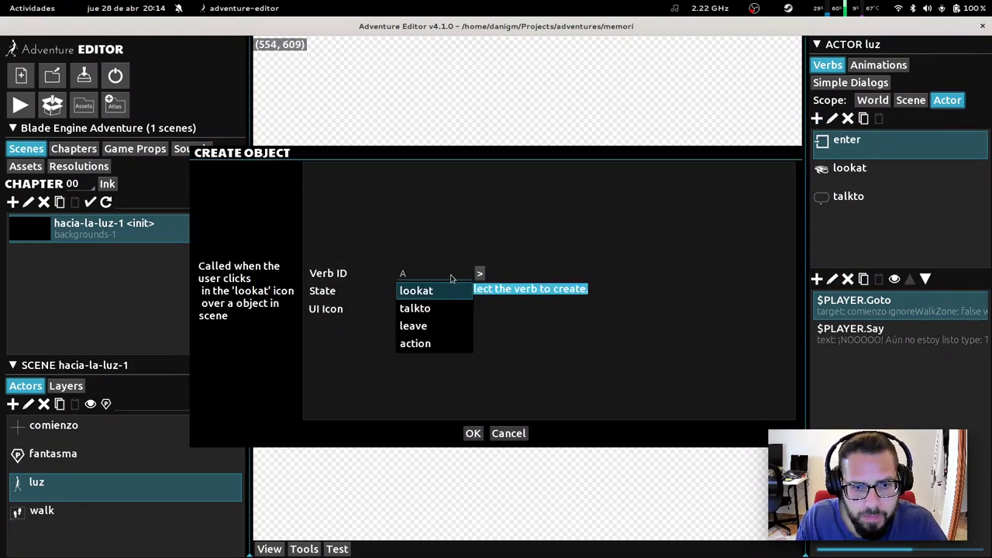
key(BackSpace)
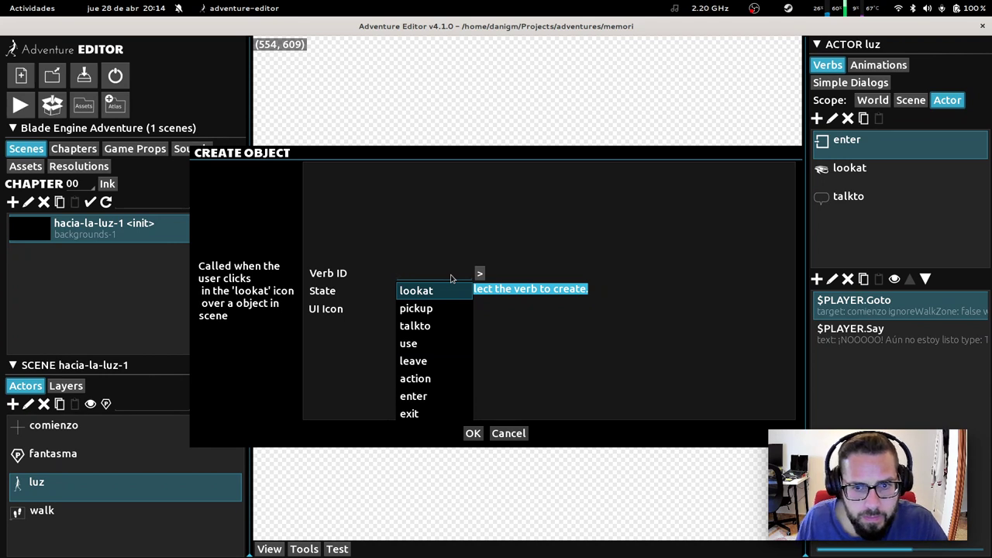
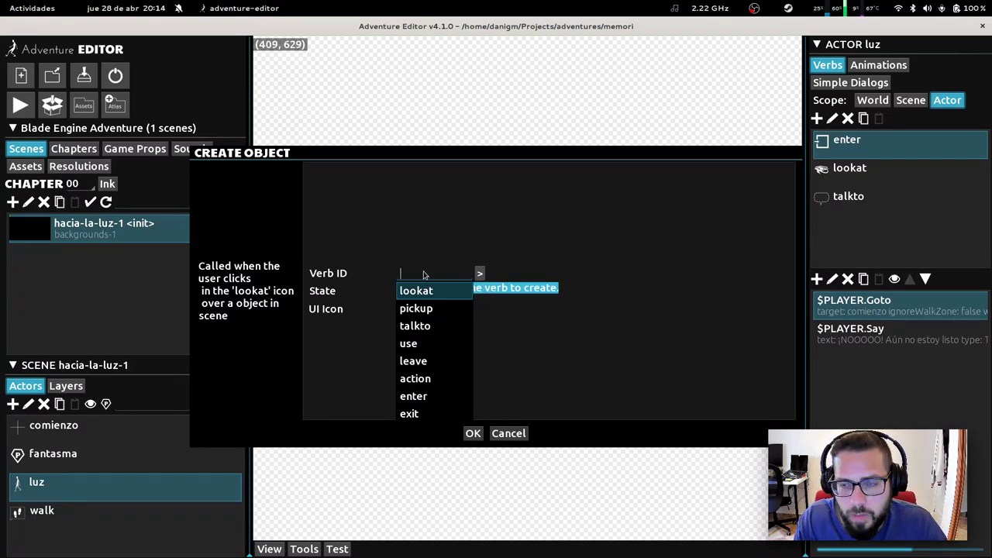
text(tip)
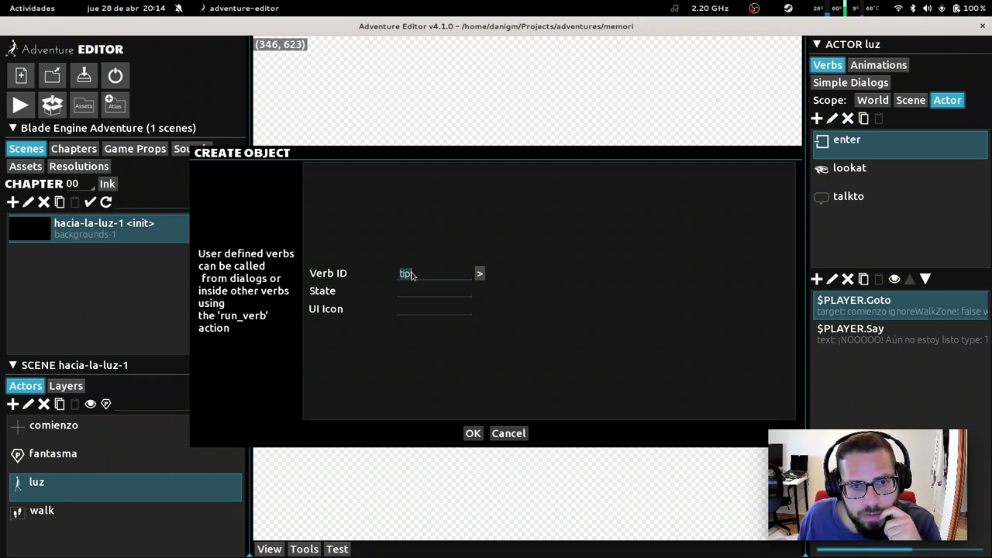
text(yolo)
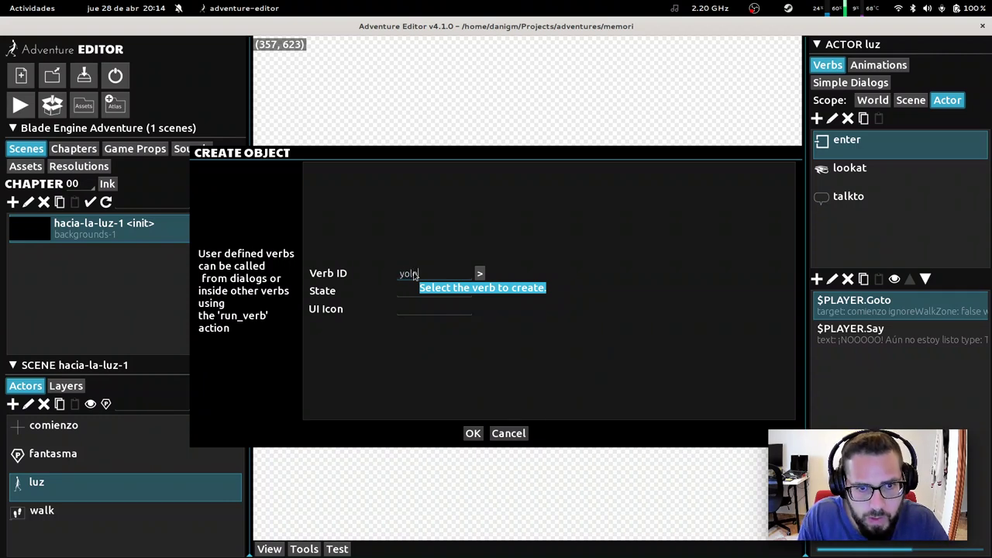
click(426, 295)
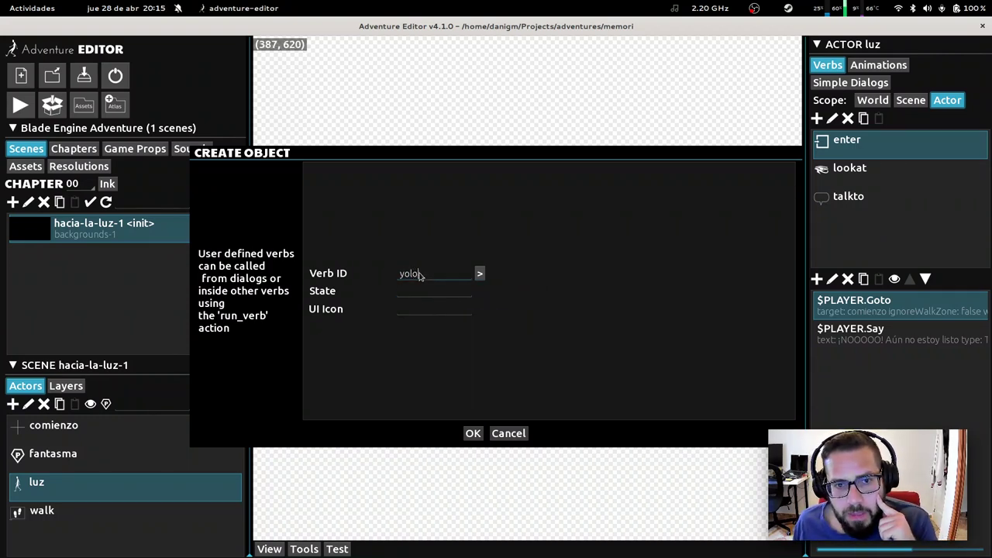
Step: Change the new luz verb's ID to "pista" and create the verb without any actions
double_click(419, 276)
key(BackSpace)
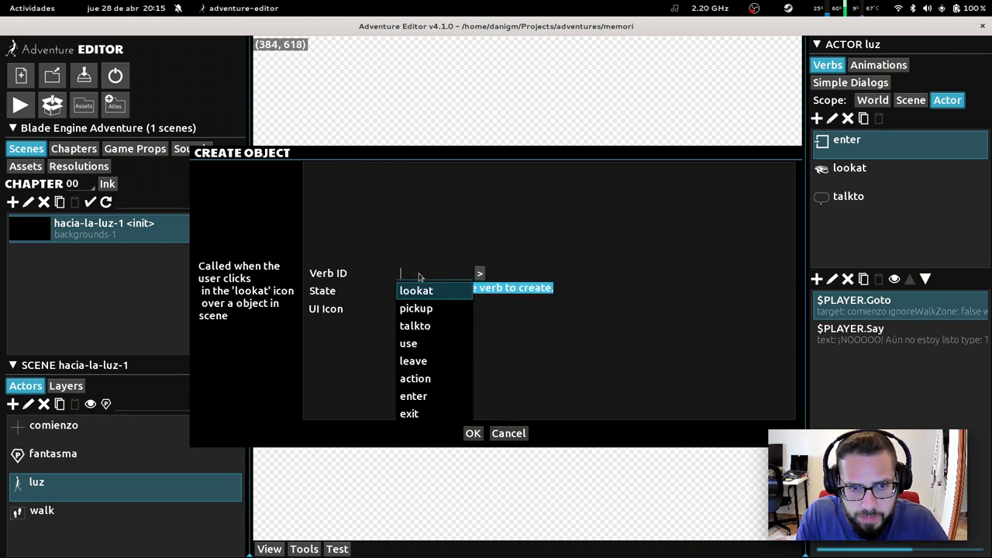
text(pista)
key(Tab)
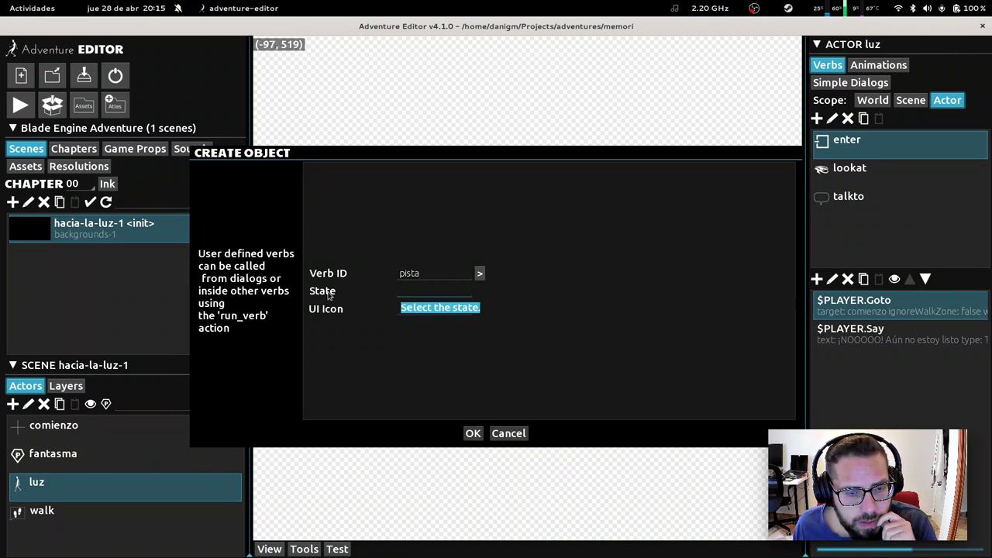
click(473, 433)
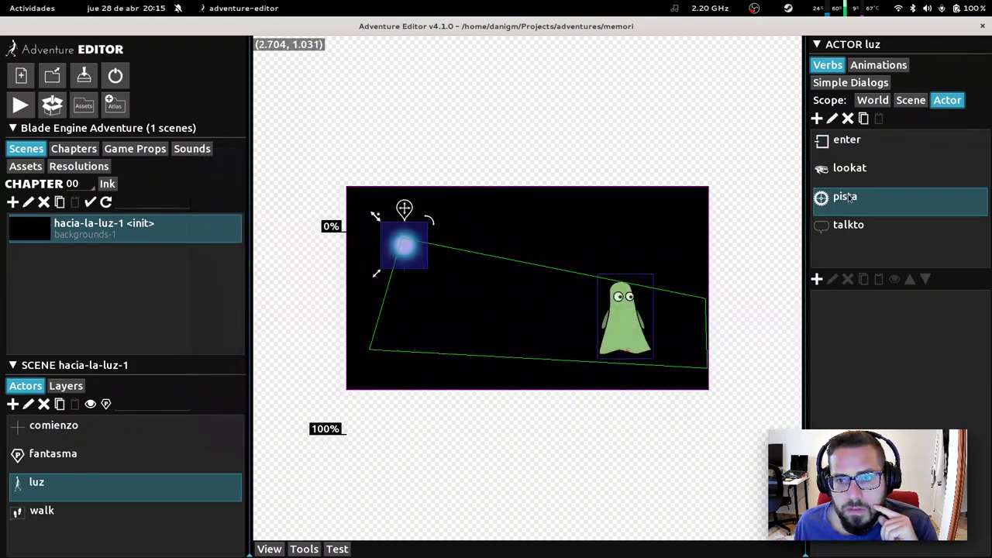
click(816, 280)
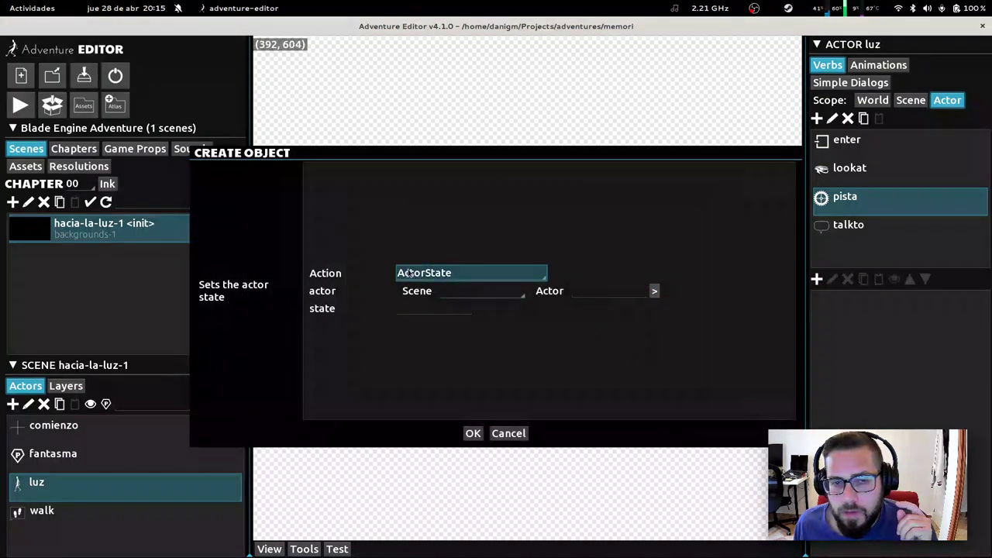
click(508, 433)
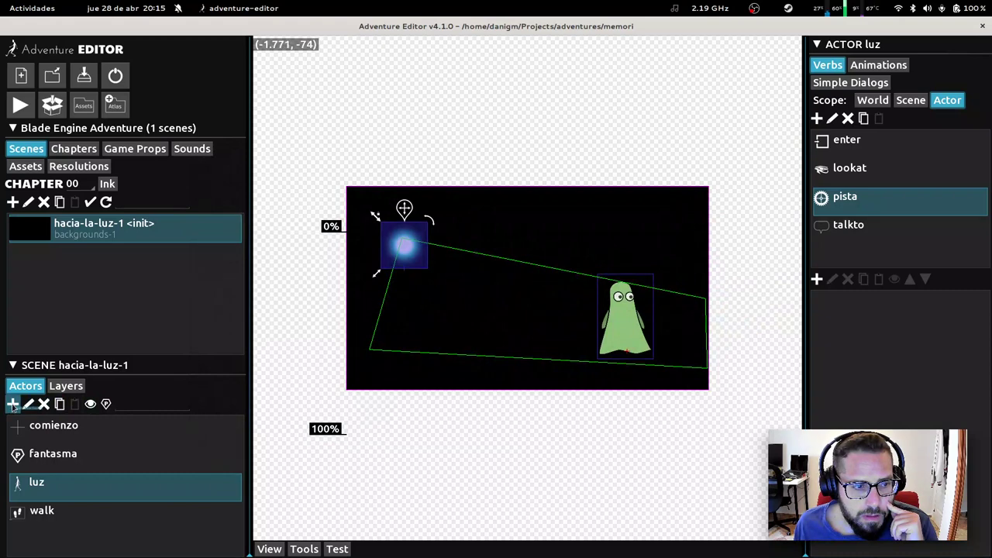
Step: Start a new character actor with the ID "yolo", the atlas renderer and Fake Depth set to true
click(14, 404)
click(433, 206)
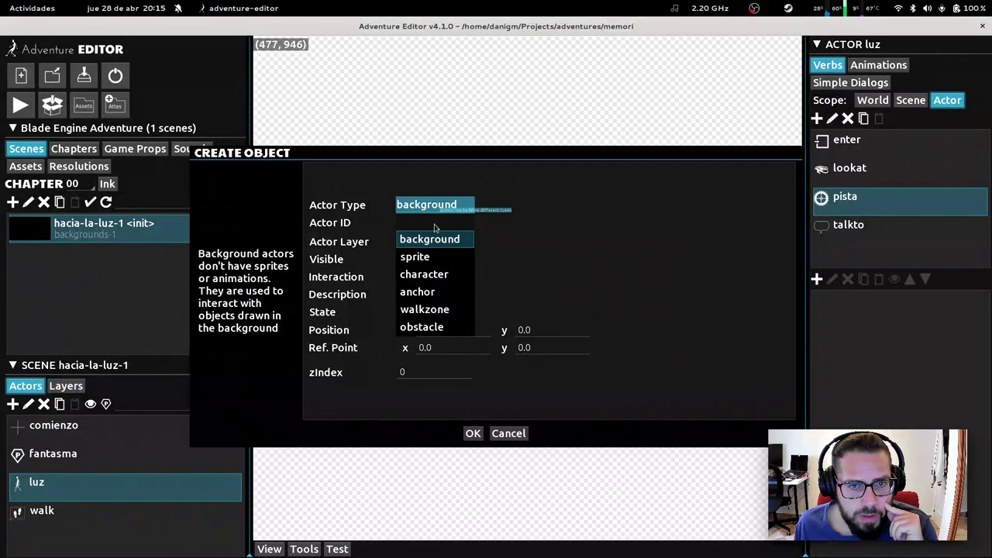
click(426, 277)
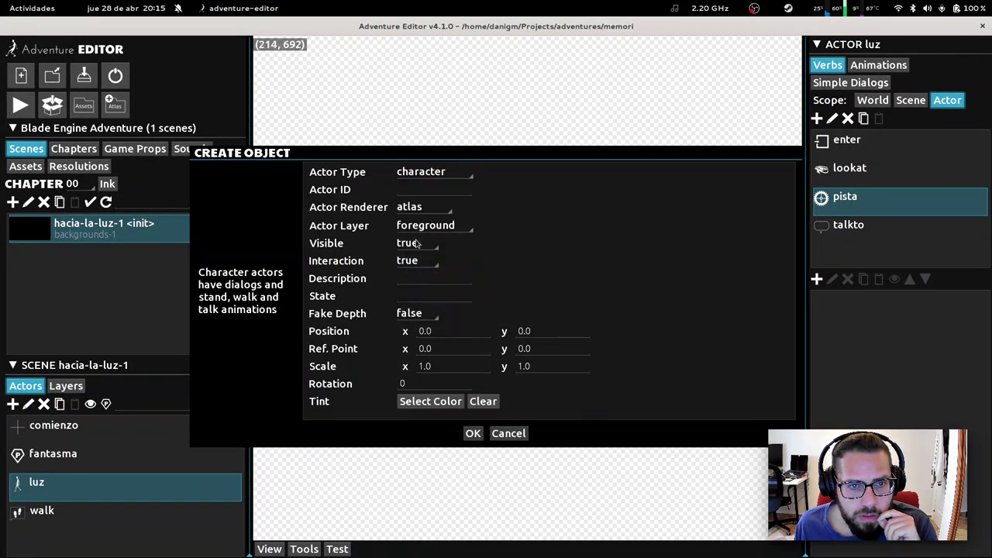
click(427, 195)
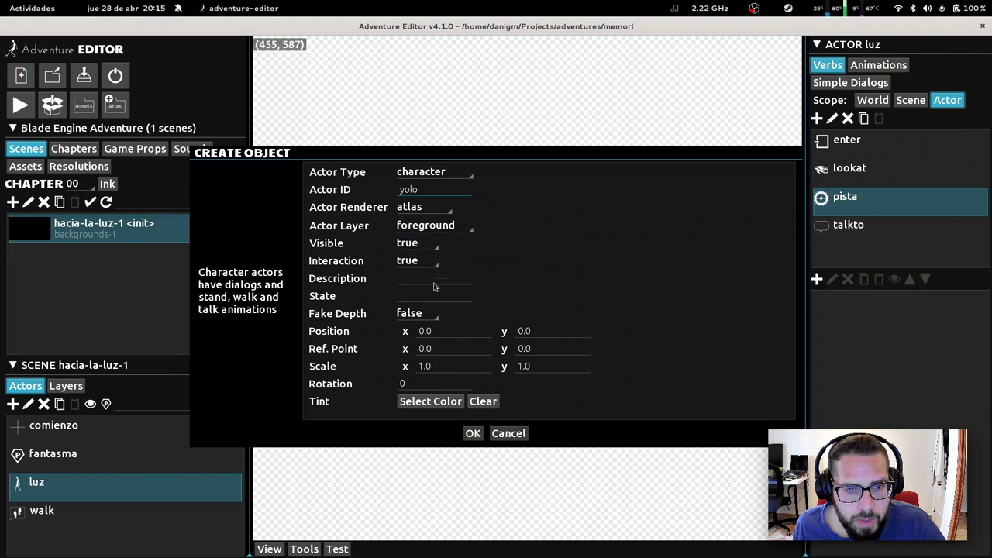
click(422, 314)
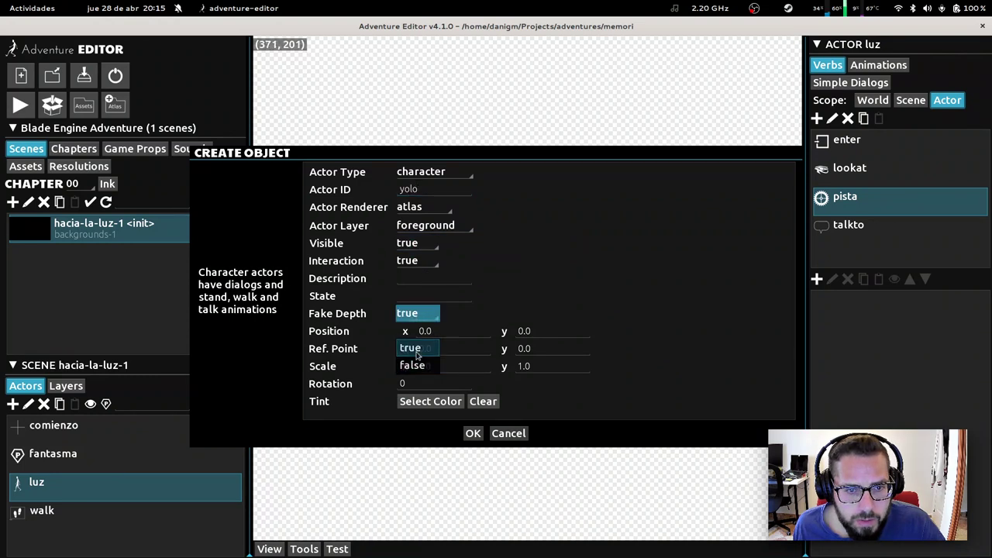
click(409, 349)
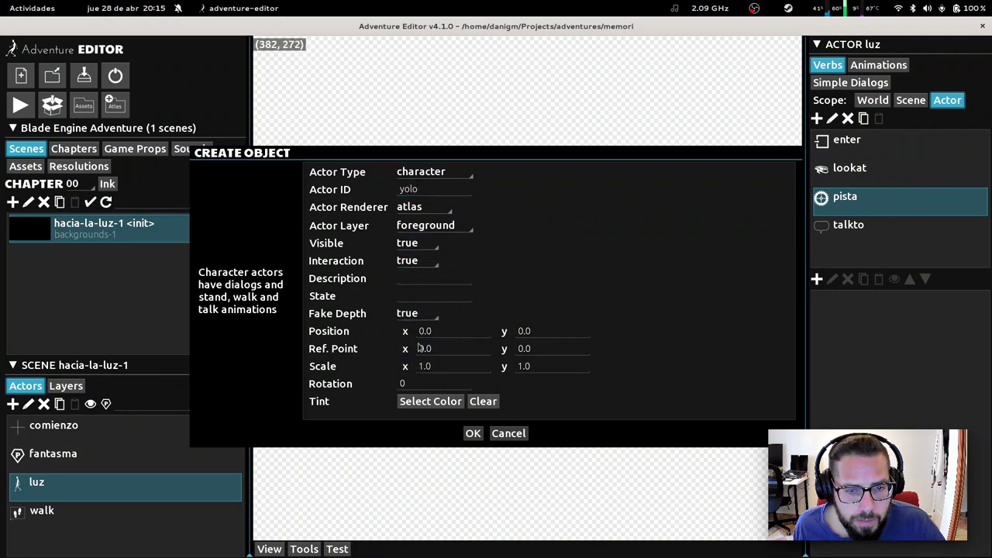
click(424, 211)
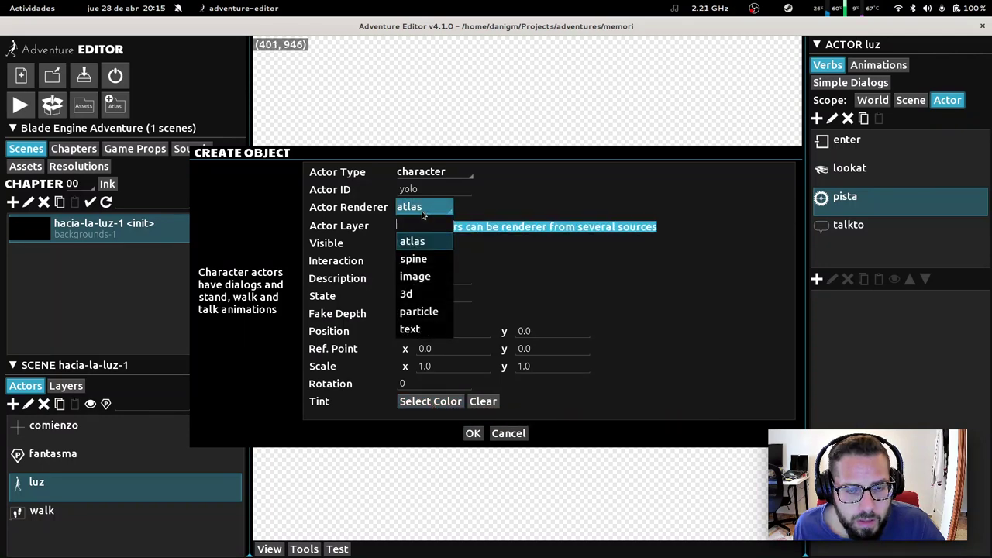
click(422, 242)
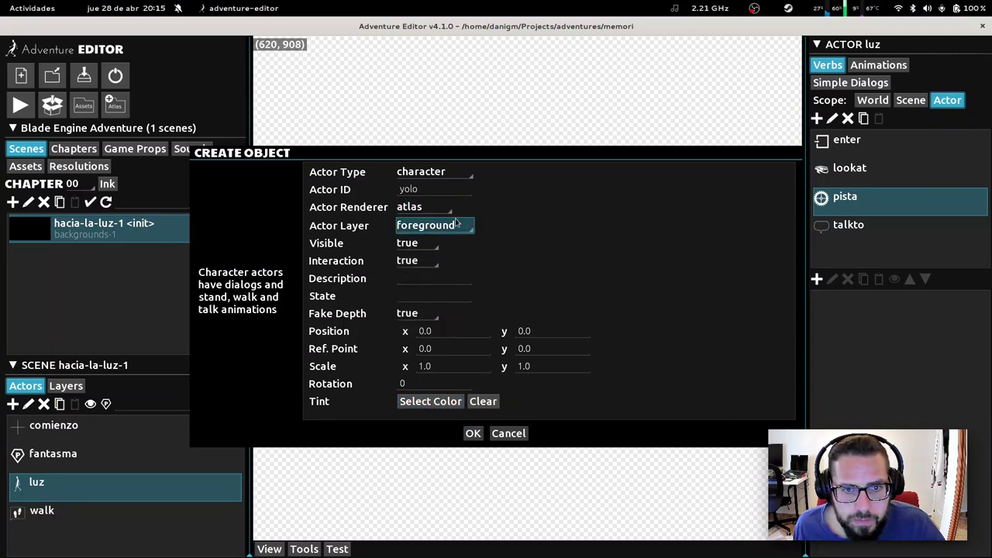
Step: Give the new yolo character the red tint FF3333FF and create it
click(447, 404)
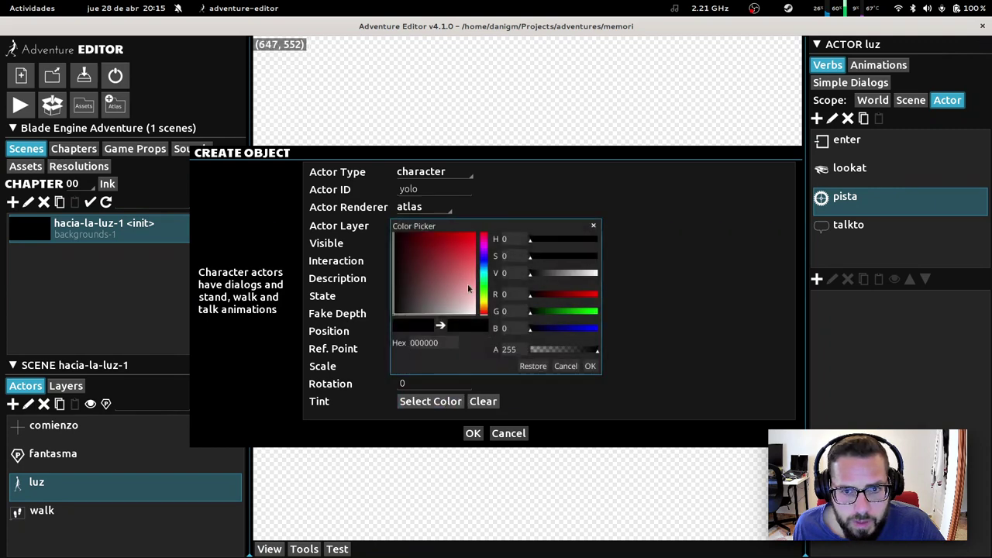
mouse_move(469, 287)
mouse_down()
mouse_move(461, 247)
mouse_move(497, 258)
mouse_up()
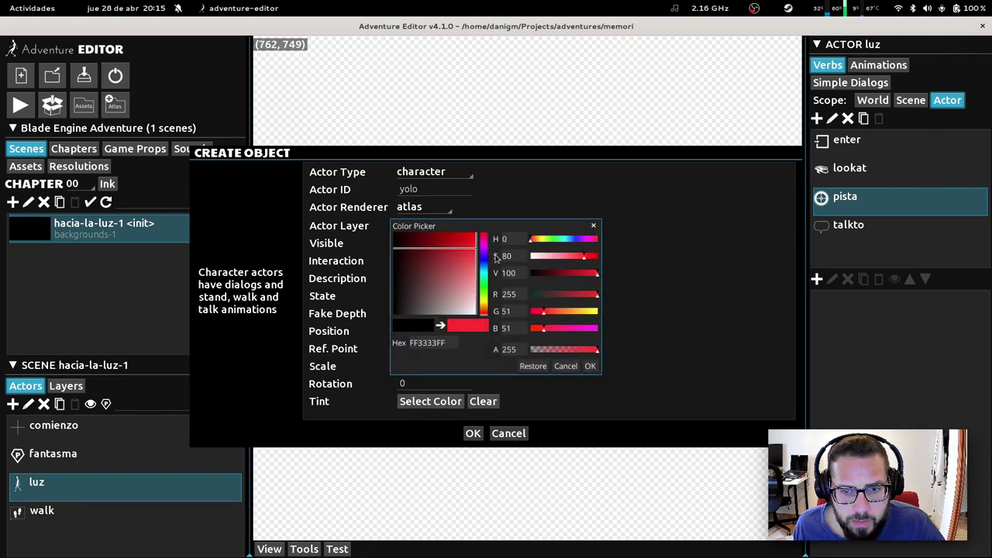
click(590, 367)
click(473, 436)
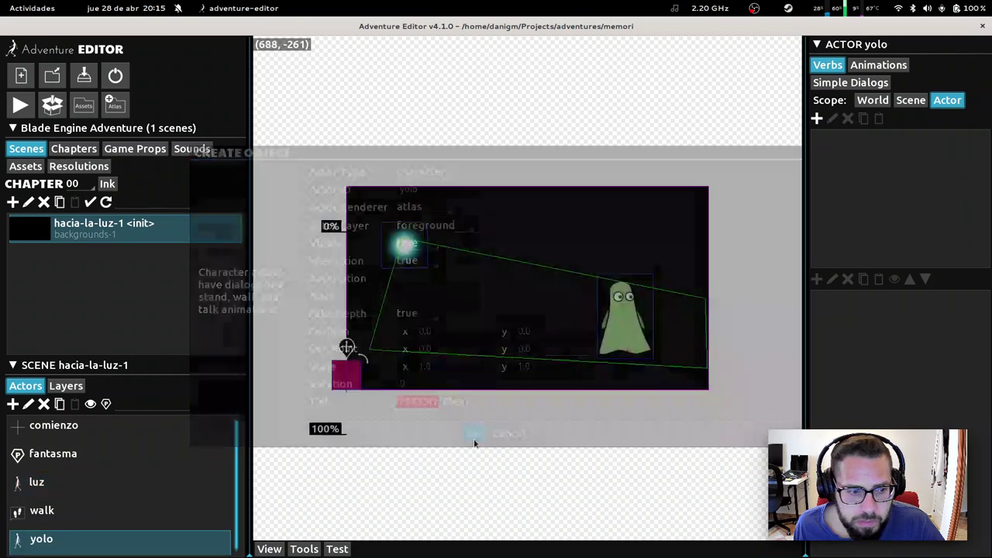
Step: Add all animations from the fantasma source to the yolo actor
scroll(121, 525, down, 1)
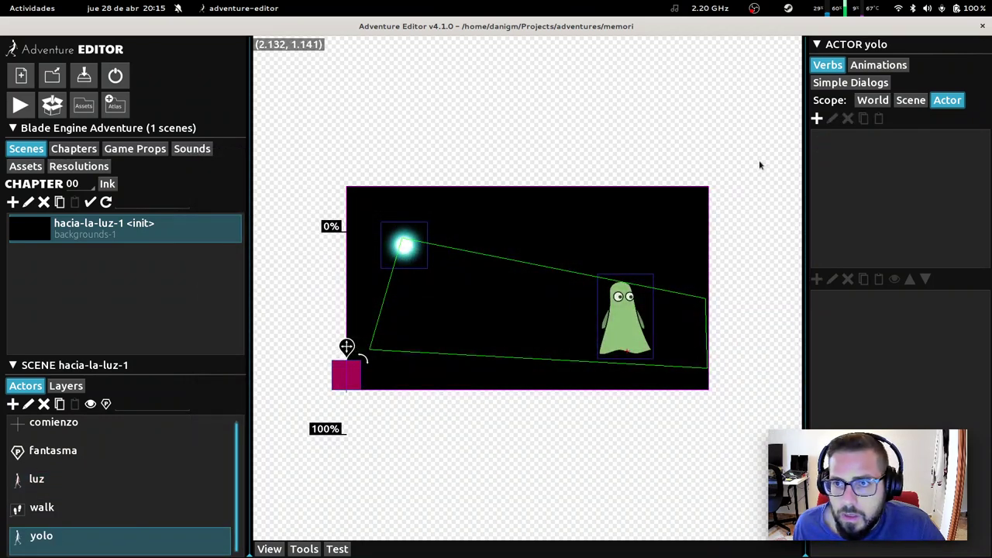
click(878, 65)
click(816, 101)
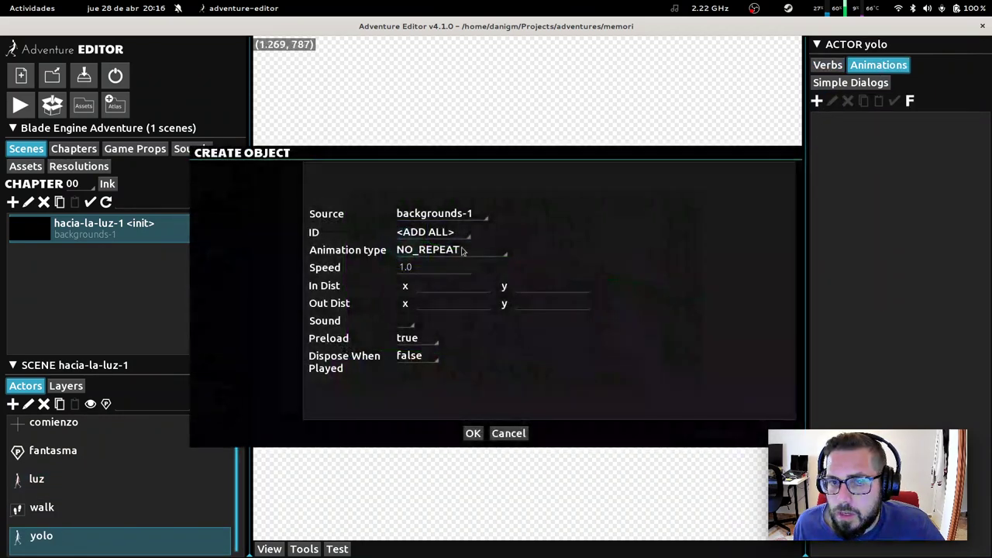
click(439, 216)
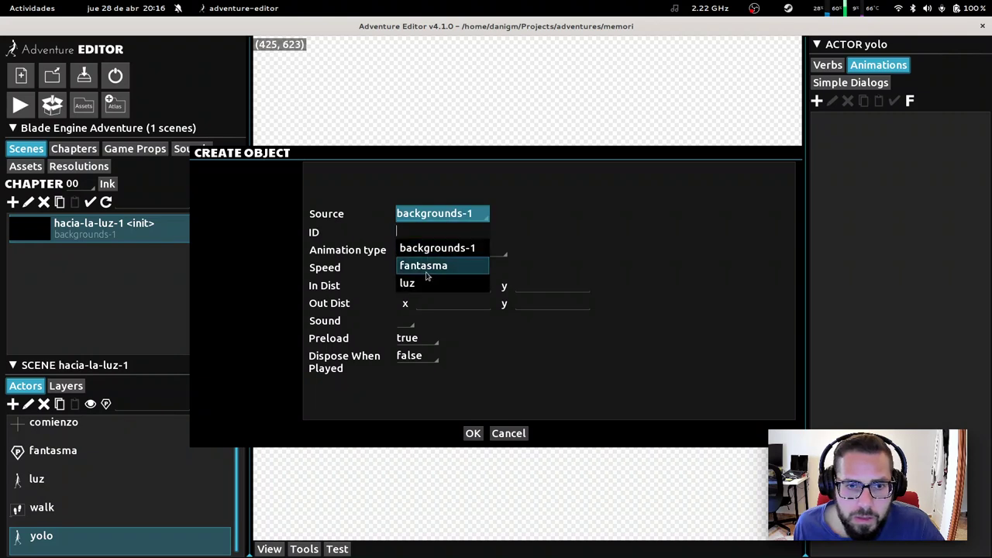
click(426, 268)
click(448, 234)
click(449, 246)
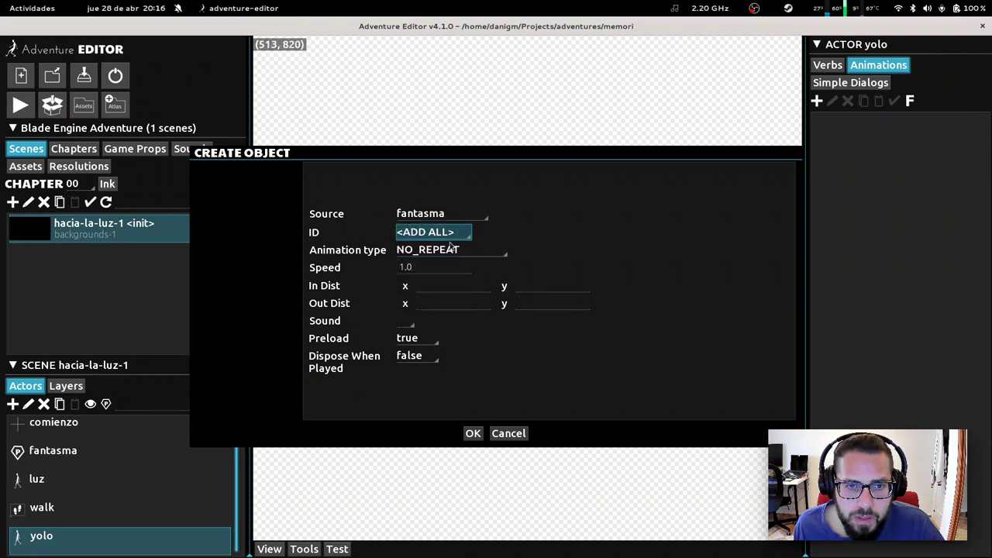
click(474, 434)
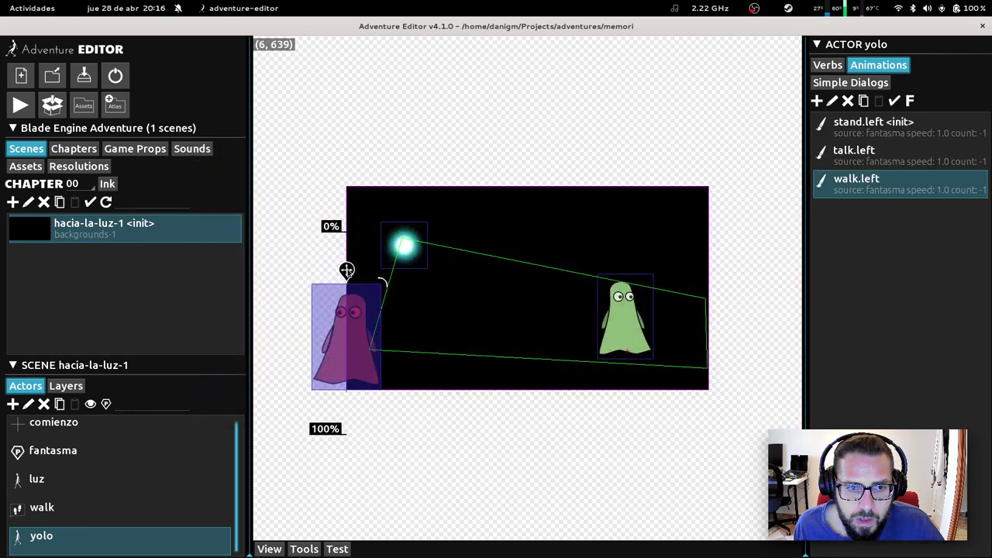
Step: Move the yolo actor to just right of the green ghost, at about x 1748, y 326, and check its properties
drag(348, 271, 677, 211)
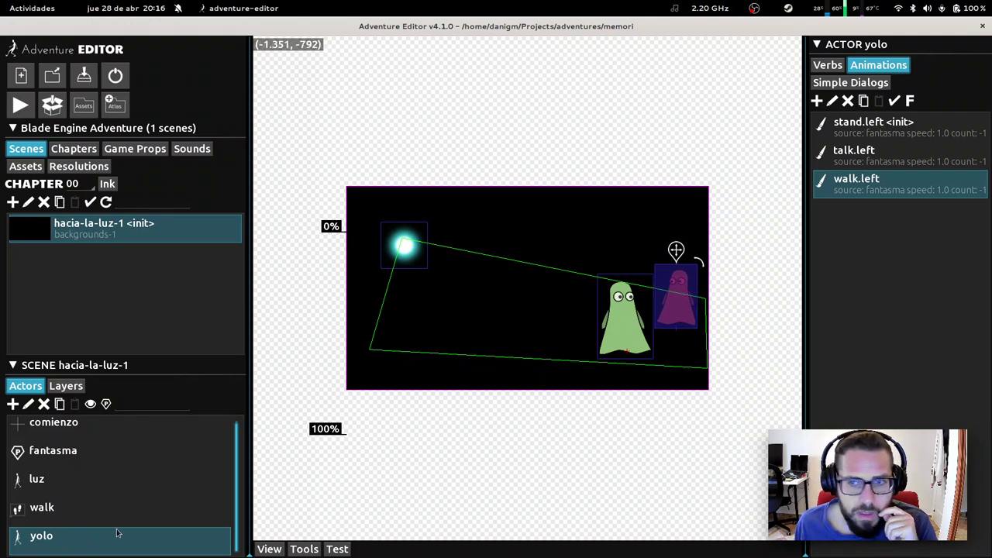
click(28, 404)
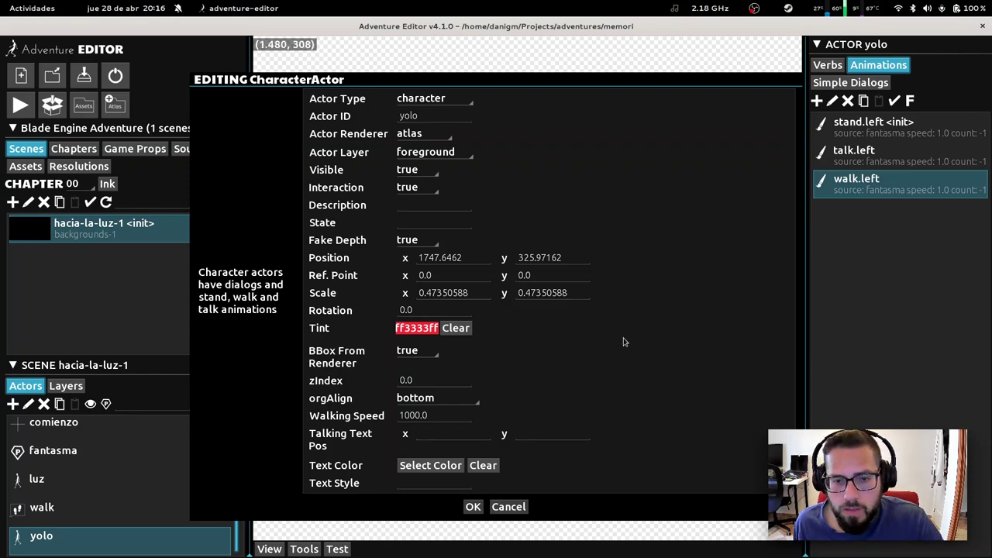
click(509, 506)
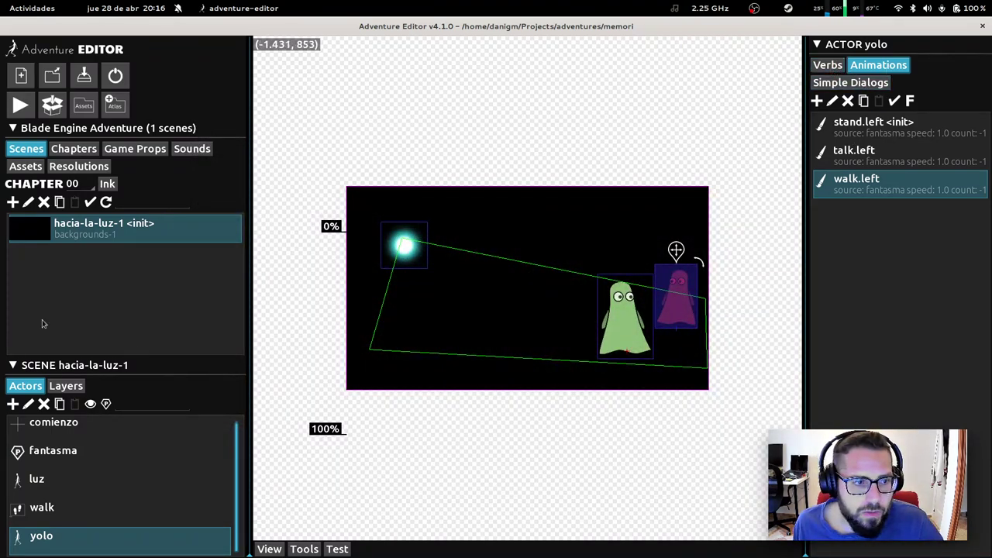
click(823, 67)
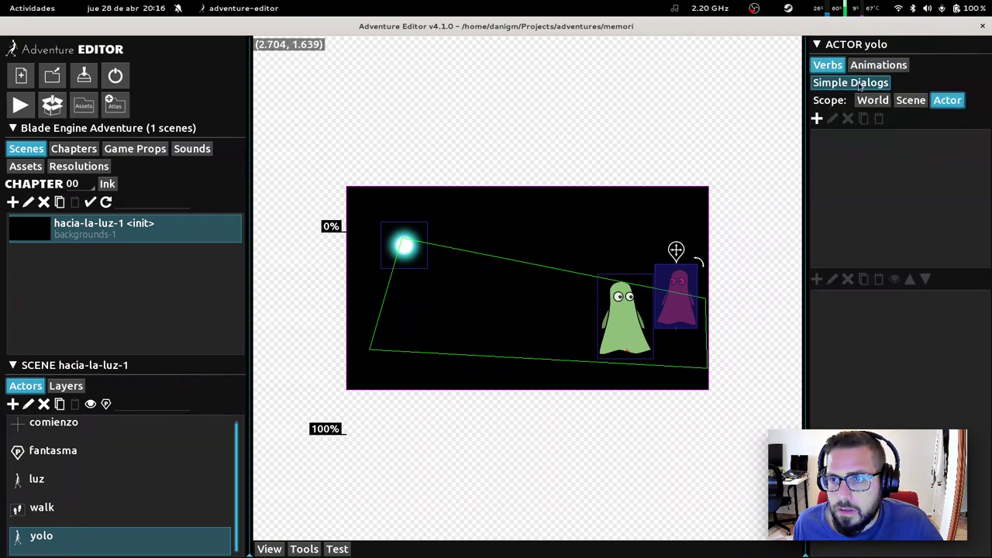
click(912, 102)
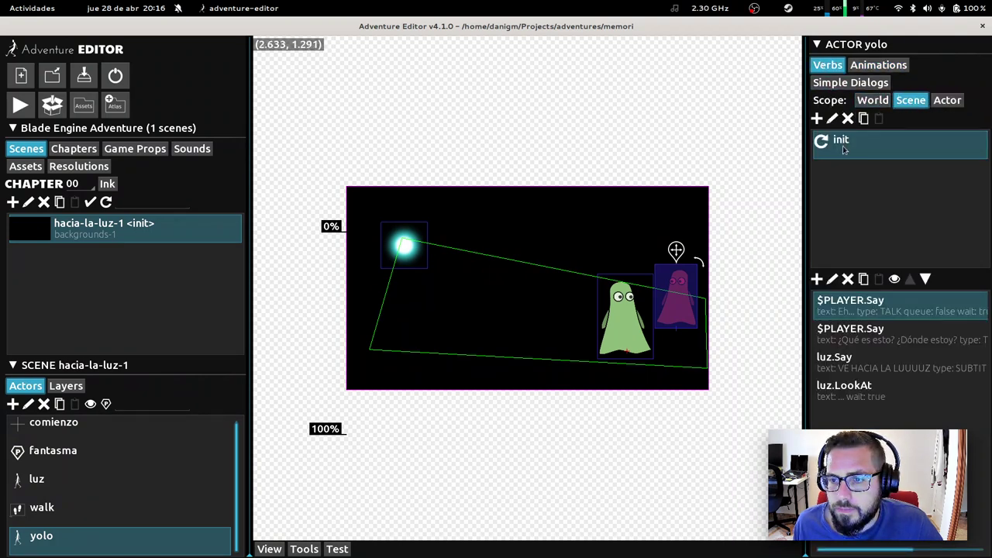
click(820, 282)
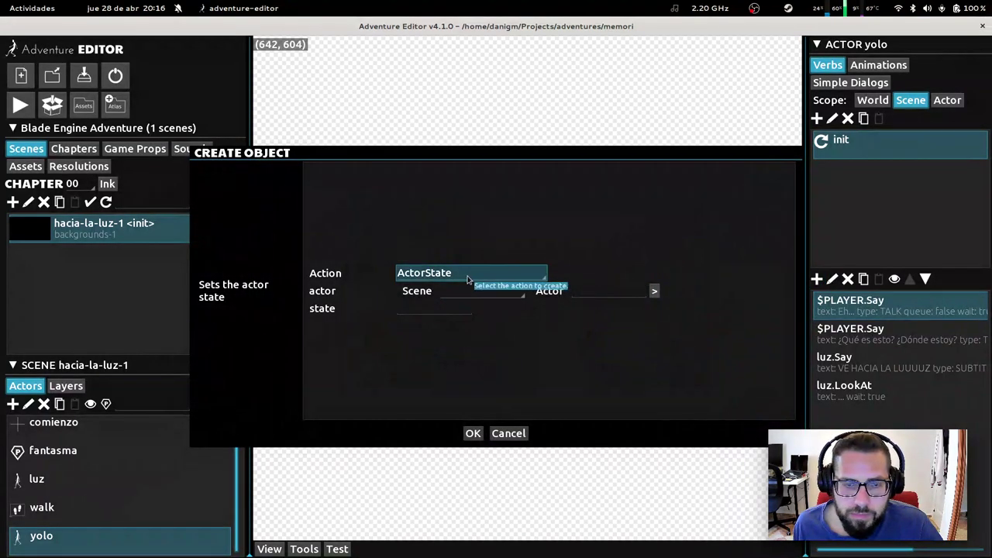
click(510, 434)
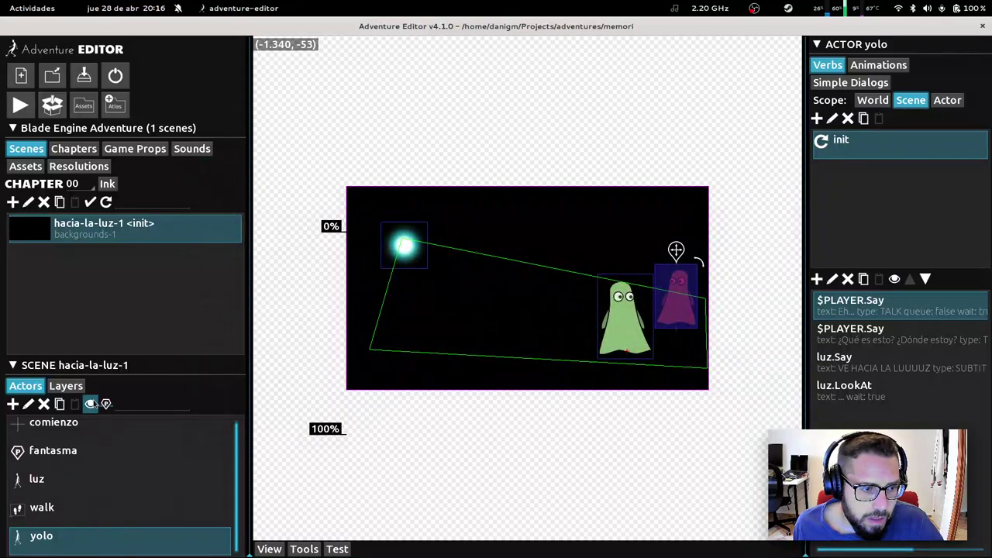
Step: Hide the yolo actor and shift it slightly closer to the scene's right edge
click(91, 404)
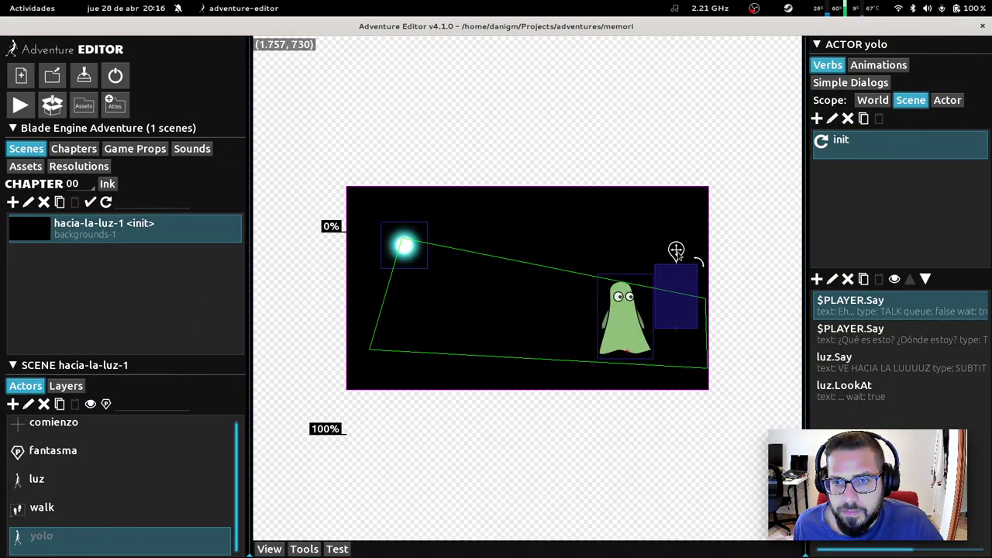
drag(676, 251, 684, 249)
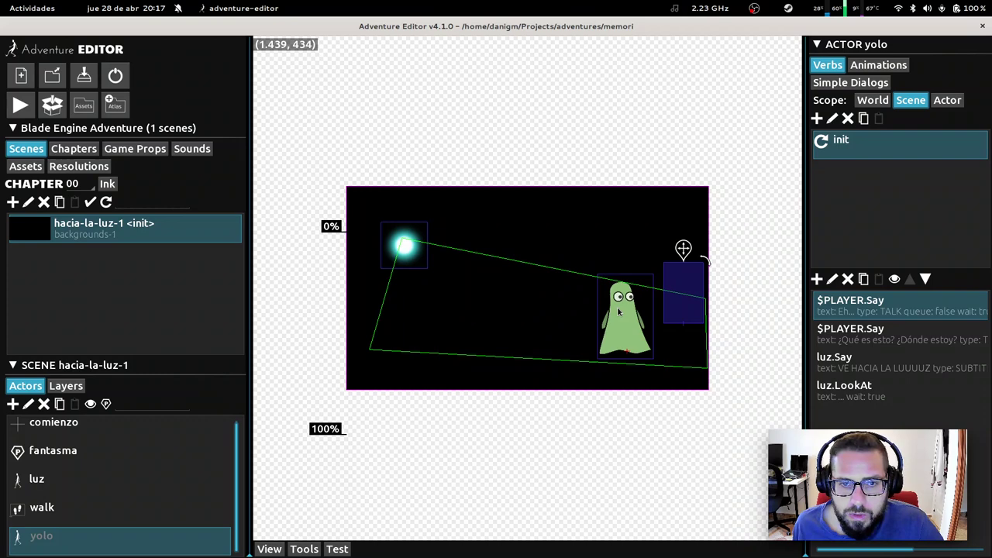
Step: Start a new action in the pista verb of the luz actor
click(399, 229)
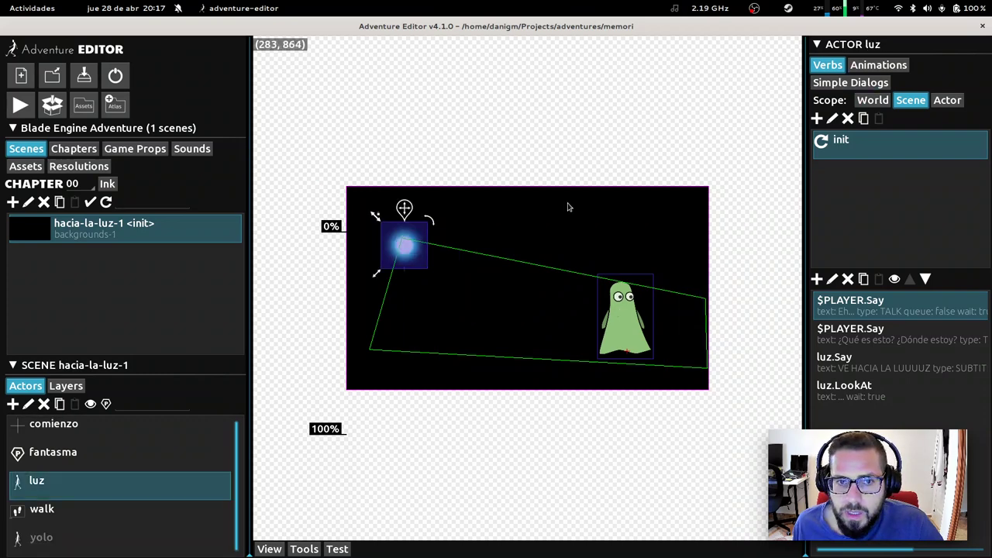
click(948, 100)
click(837, 199)
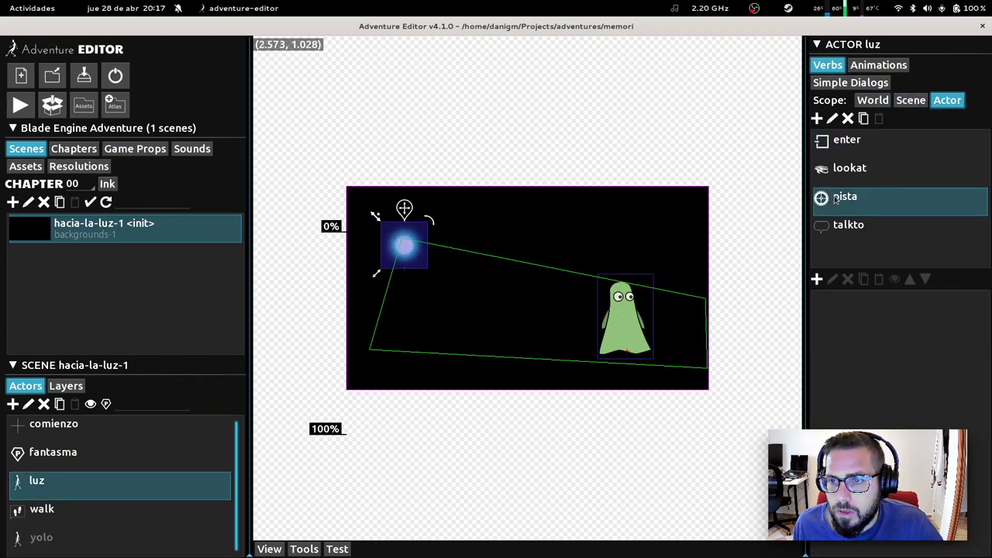
click(818, 280)
Step: Draft the action as an ActorState on the yolo actor in the scene hacia-la-luz-1
click(505, 280)
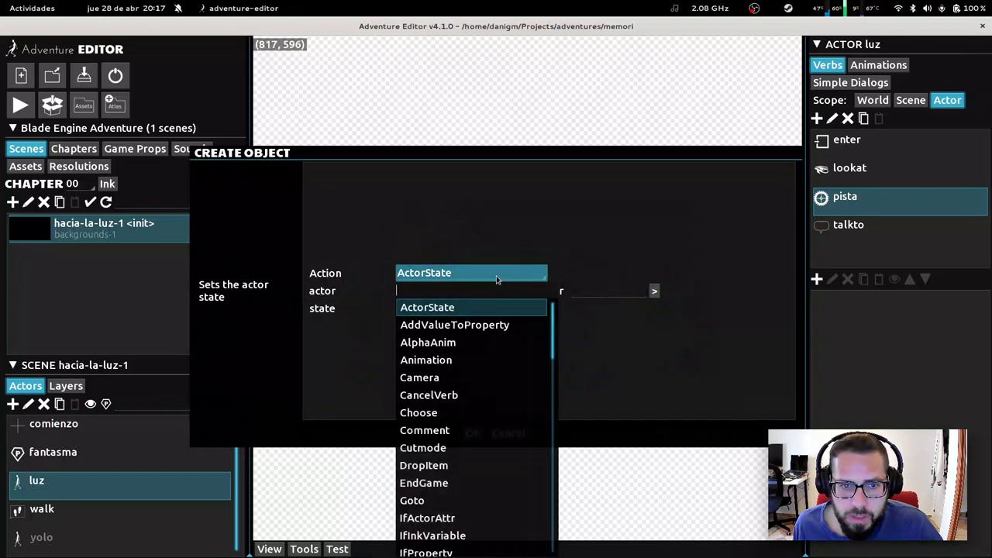
click(465, 305)
click(481, 293)
click(479, 344)
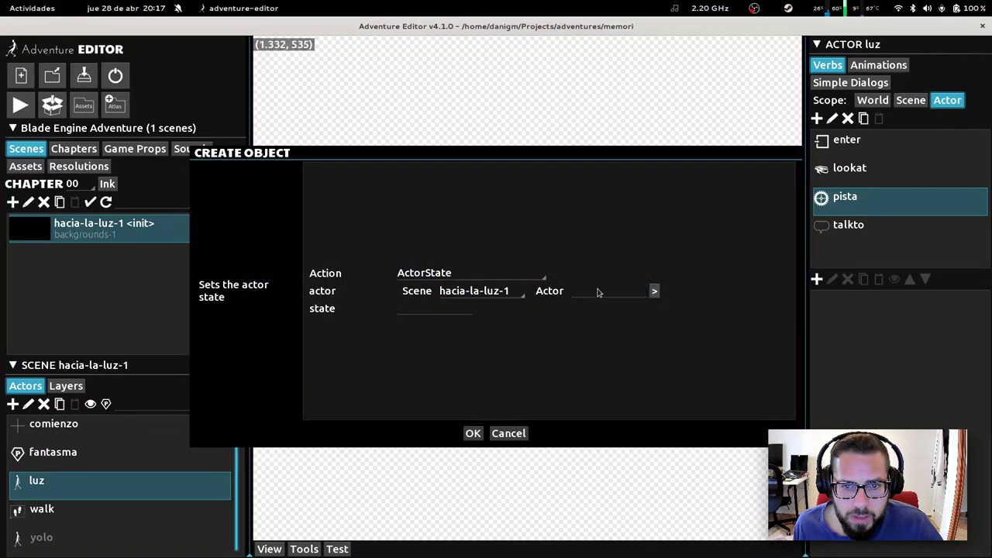
click(596, 291)
click(590, 359)
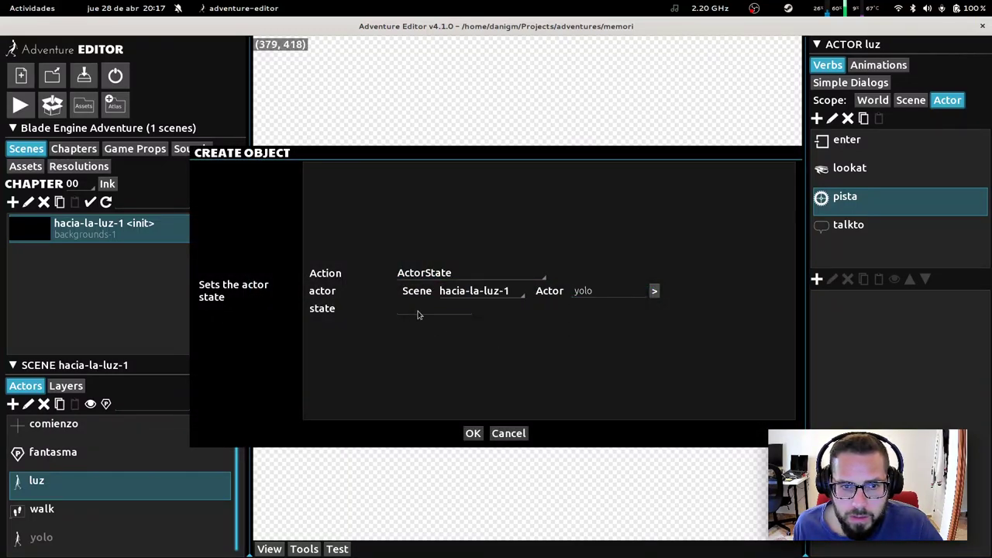
click(473, 291)
Step: Make the new pista action an AlphaAnim on yolo with alpha 1.0, speed 1.0, count 1 and FADE interpolation, and create it
click(465, 273)
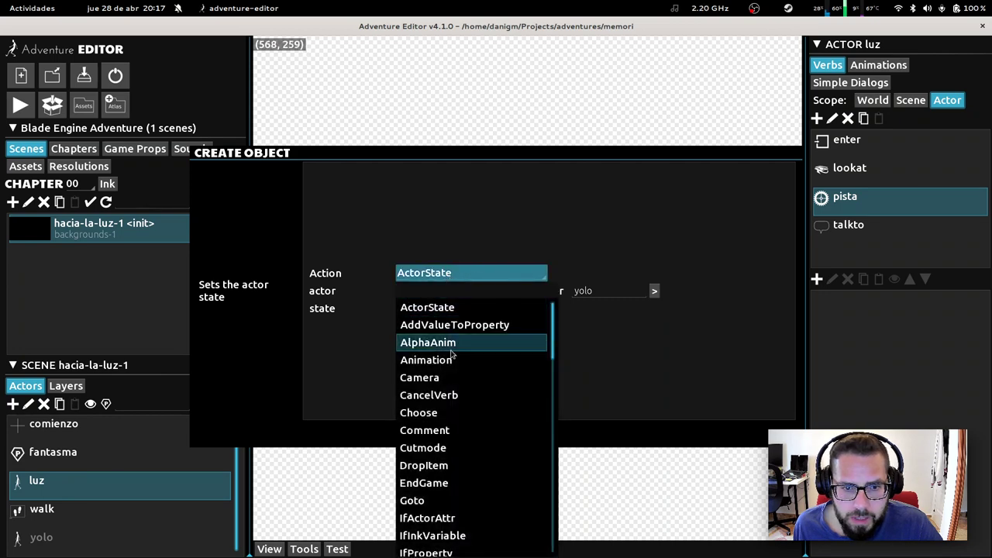
click(443, 343)
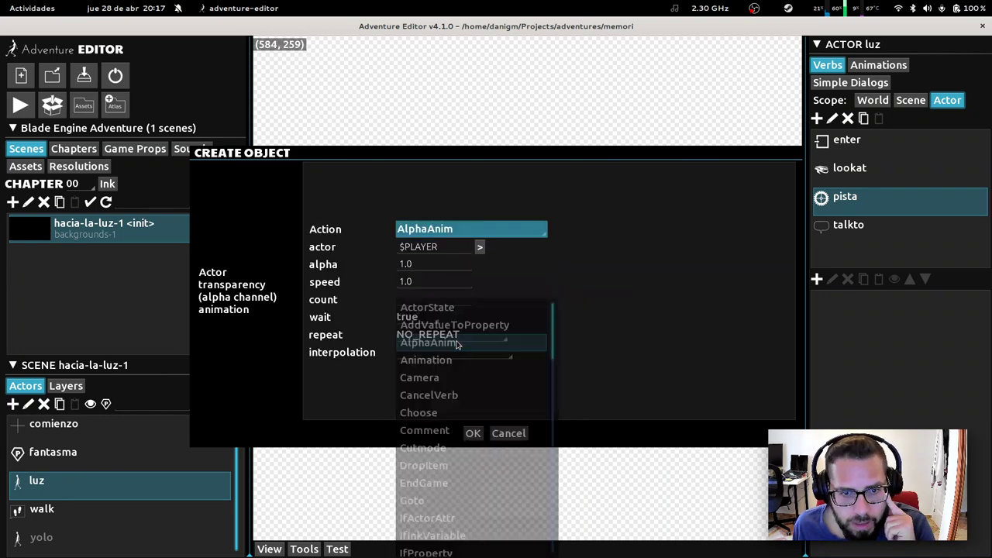
click(431, 247)
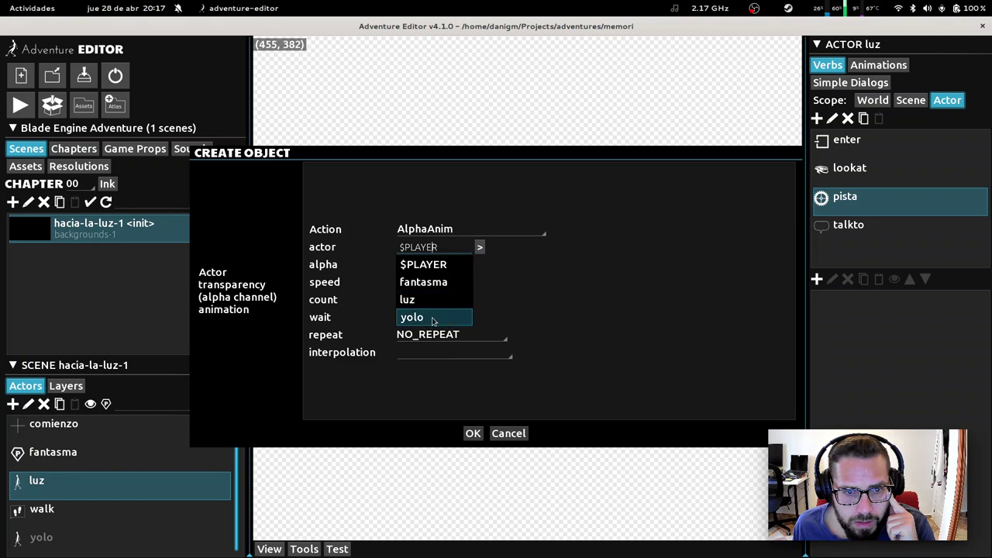
click(433, 317)
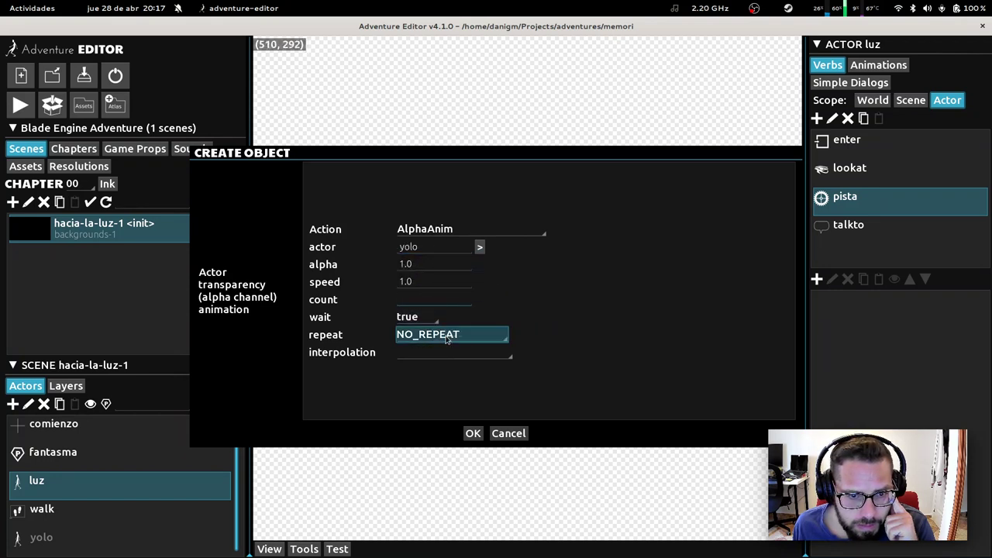
click(471, 358)
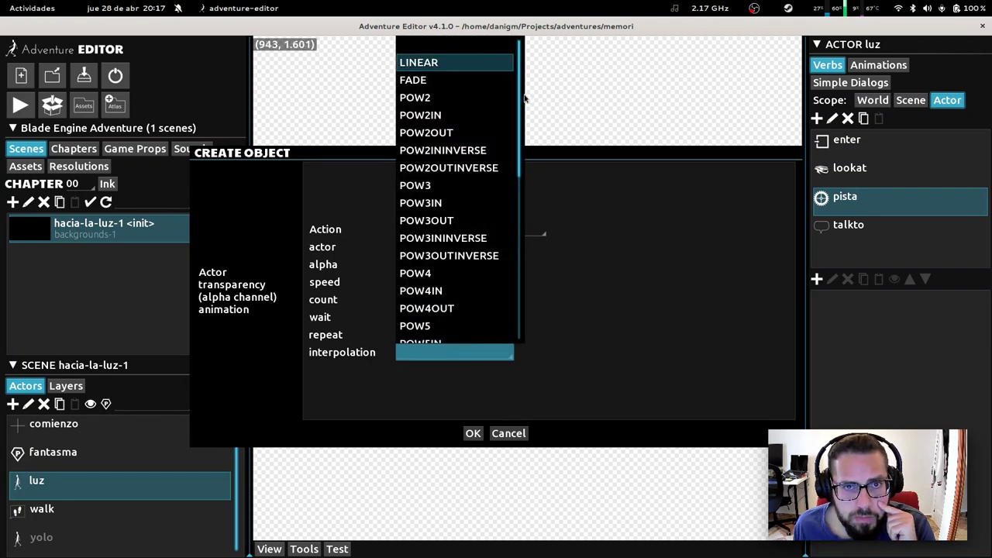
click(438, 80)
click(473, 433)
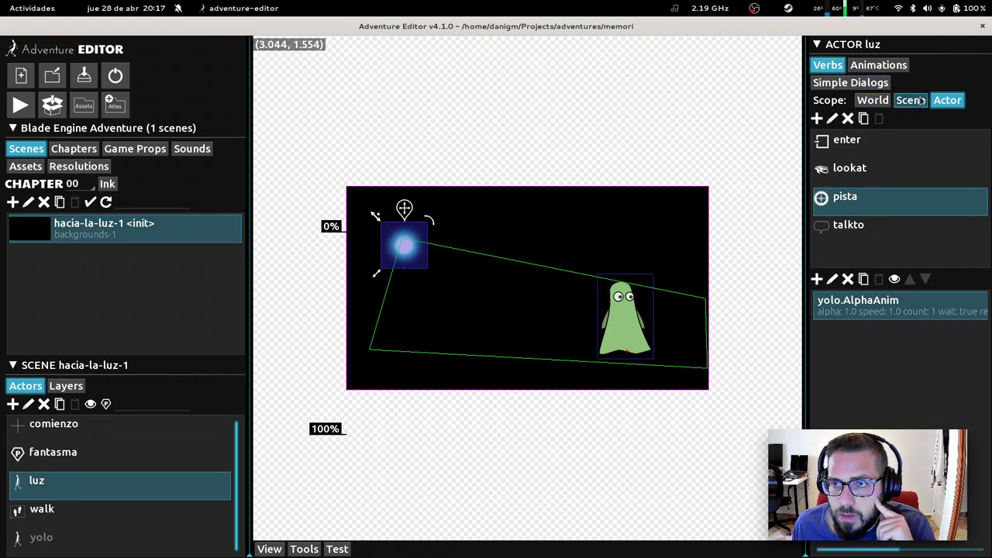
Step: Set the verb of the "Dame alguna pista" option in luz's salida dialog to yolo
click(856, 85)
click(846, 141)
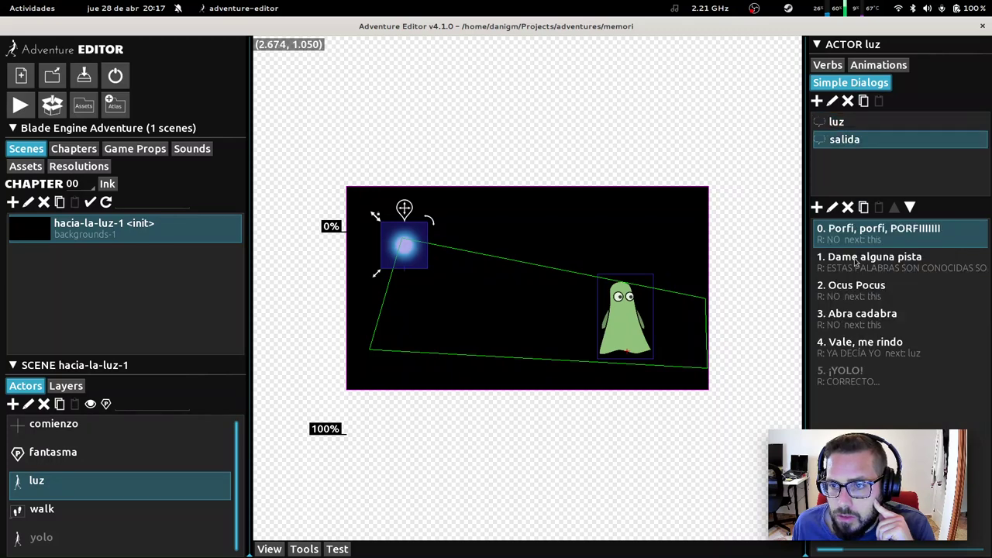
click(883, 261)
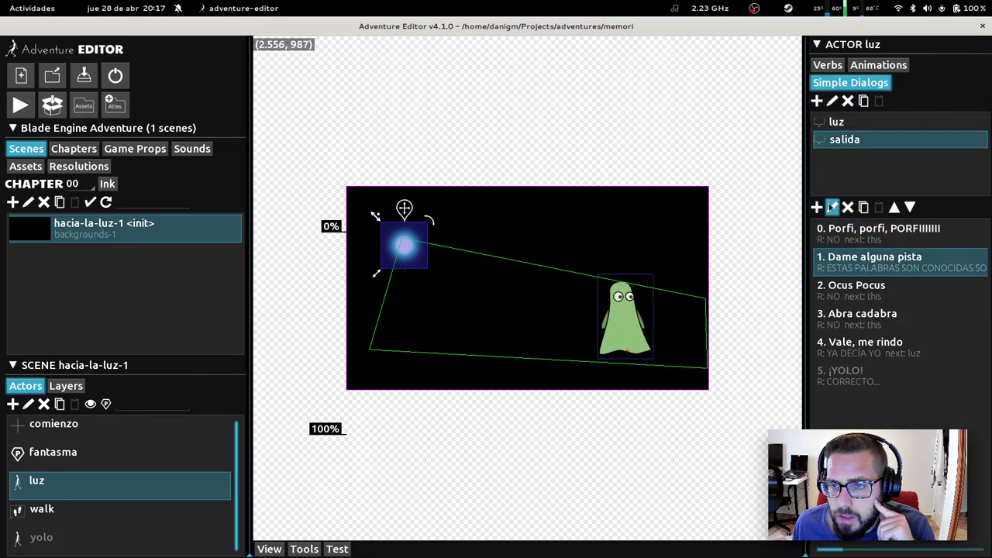
click(833, 207)
click(435, 366)
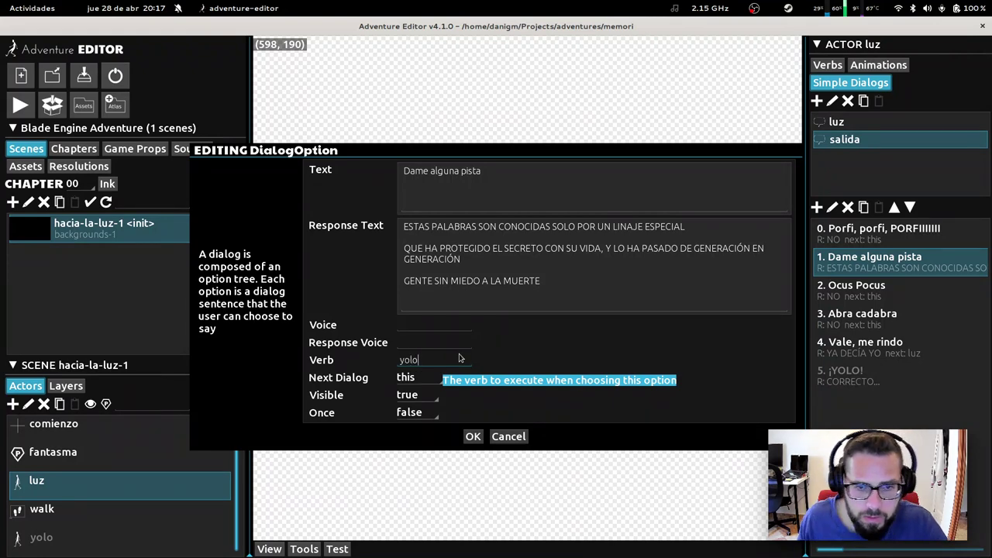
click(473, 437)
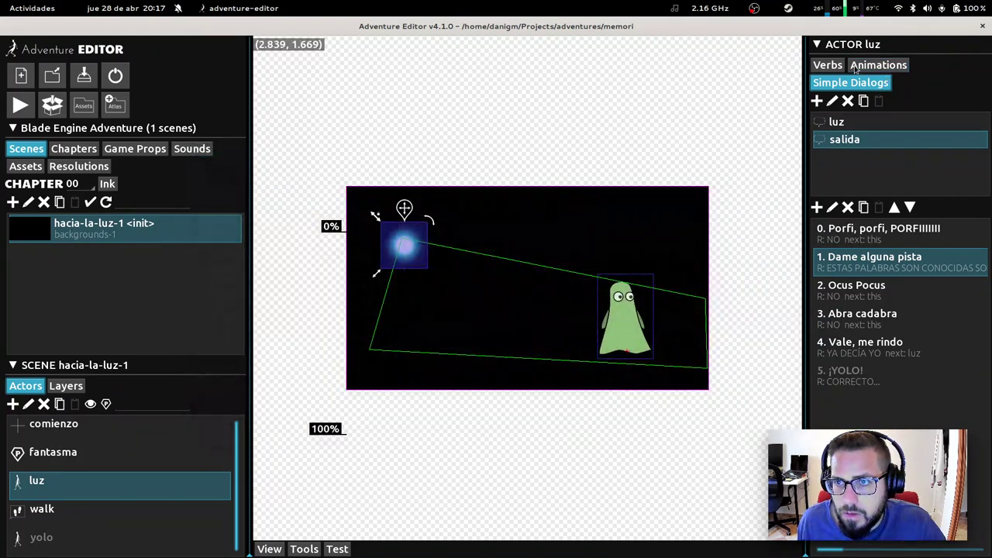
Step: Check luz's verb names and change the verb of the "Dame alguna pista" option to pista
click(828, 65)
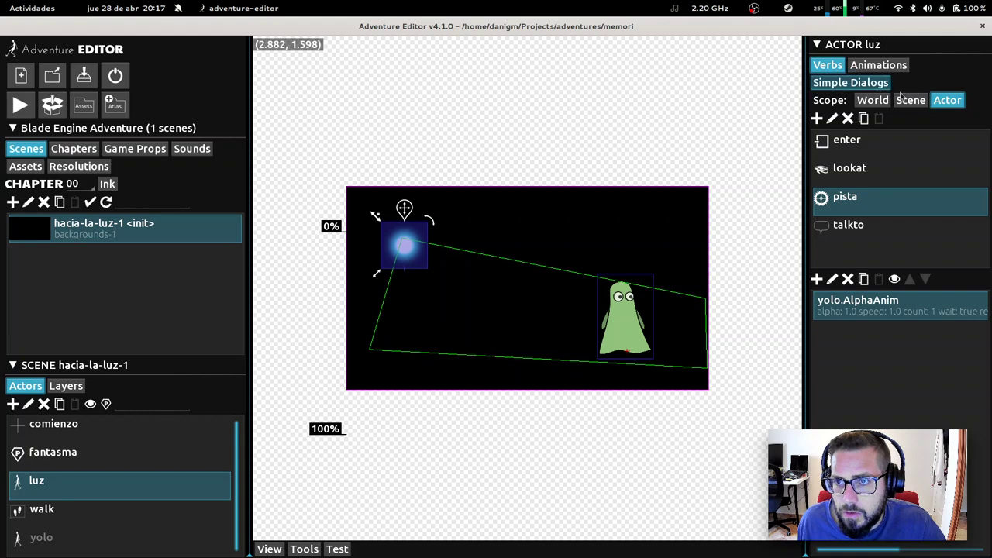
click(850, 83)
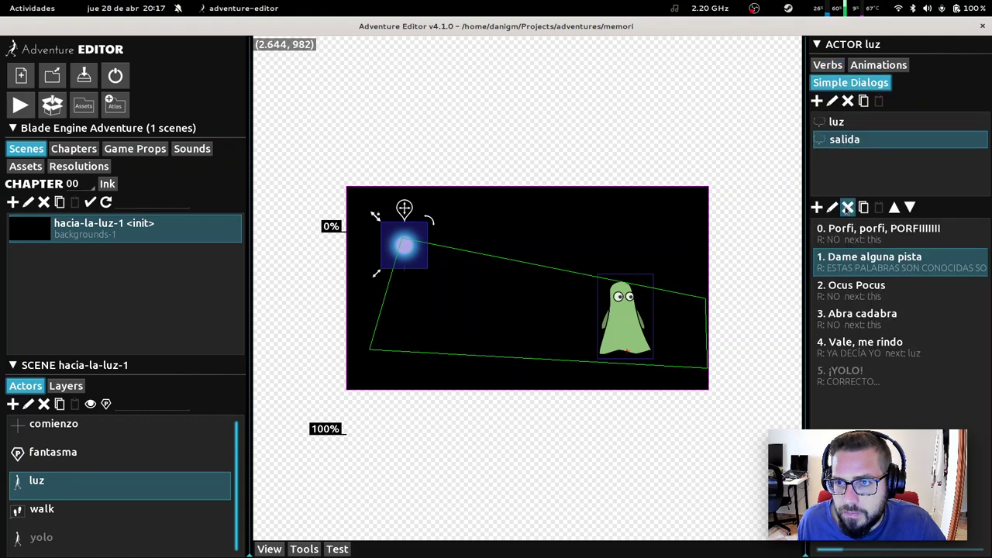
click(832, 208)
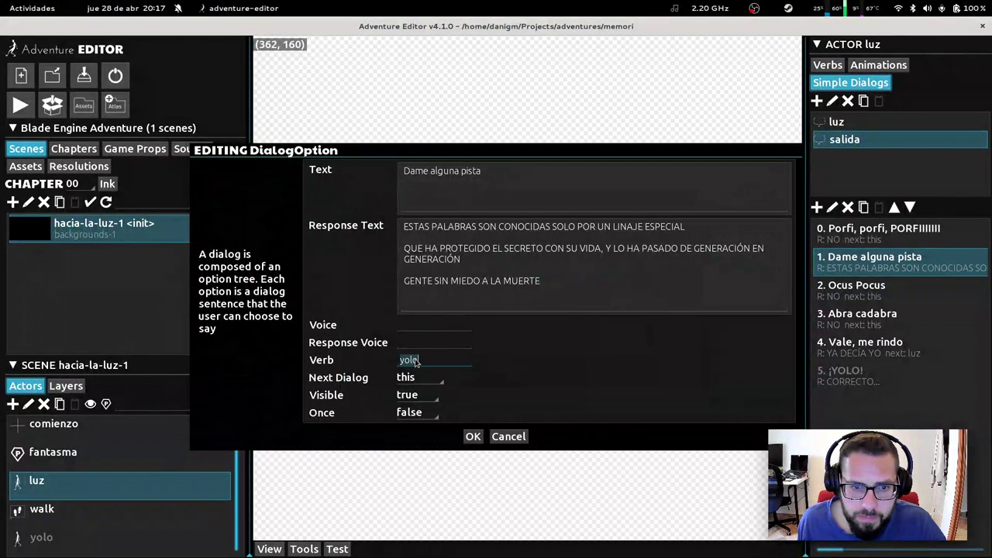
click(473, 436)
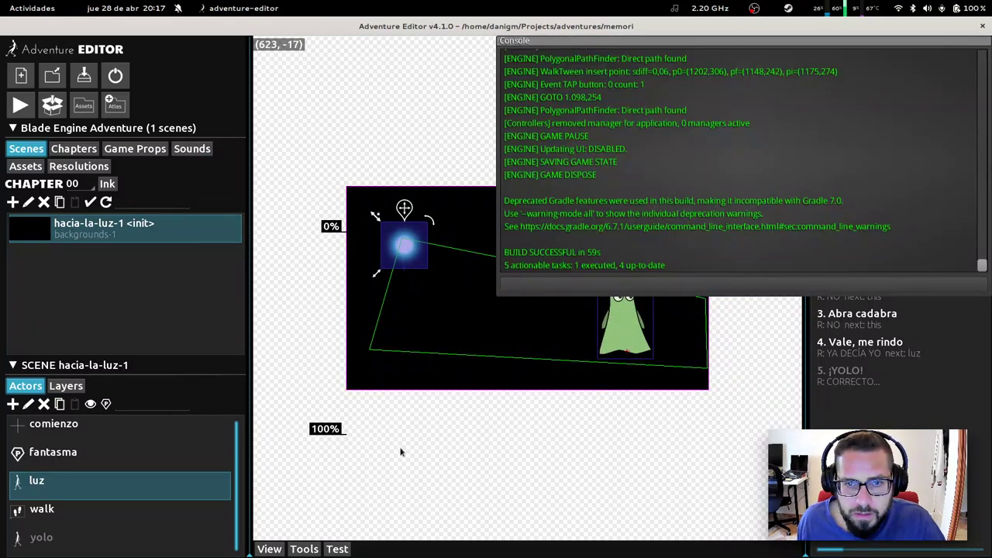
Step: Test-run the scene to check whether yolo is hidden at the start, and close the game window
click(337, 549)
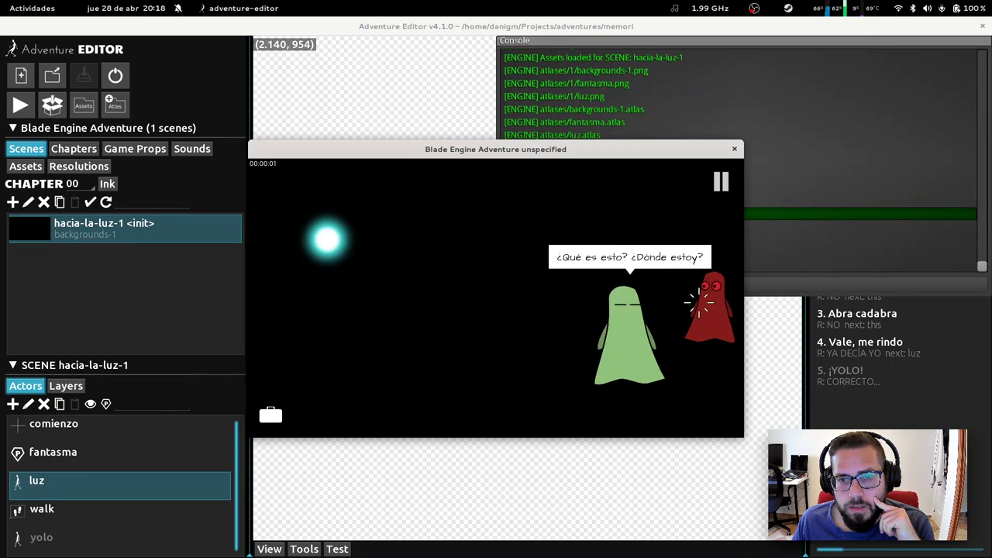
click(735, 149)
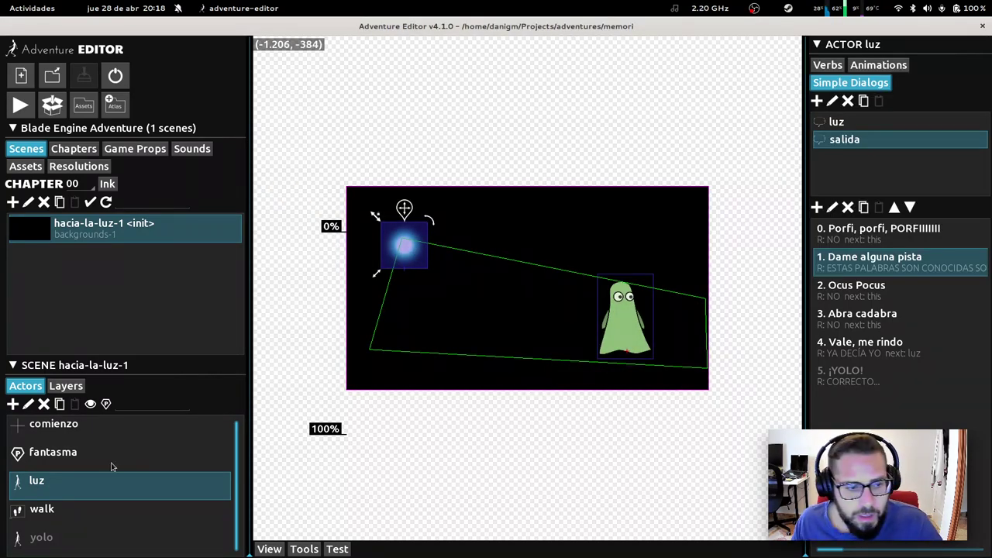
Step: Start a new SetActorAttr action in the scene's init verb
click(31, 543)
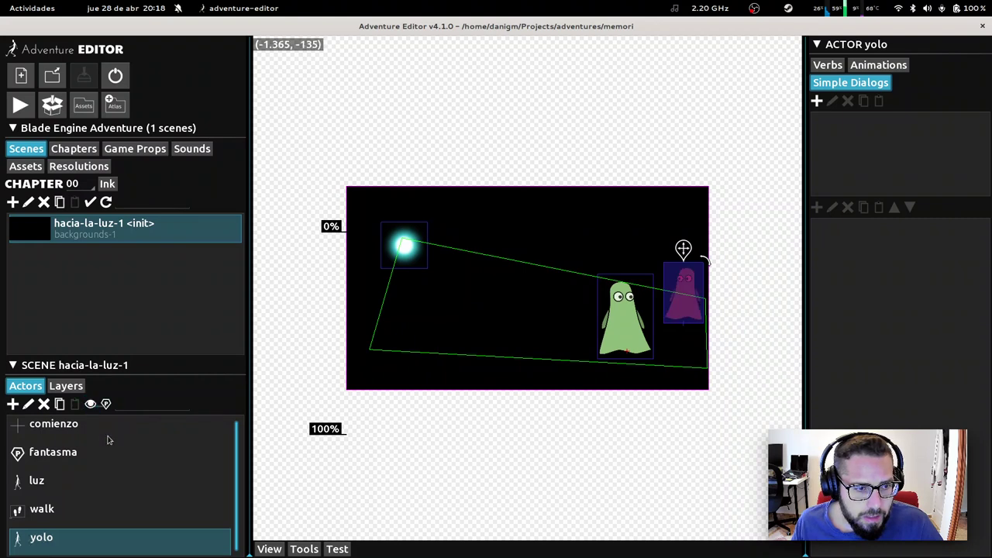
click(827, 66)
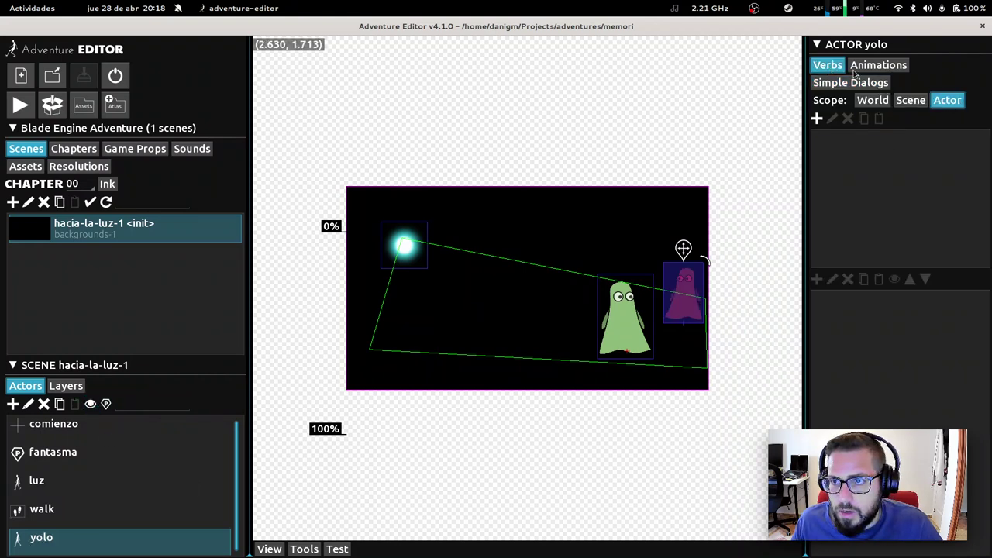
click(913, 102)
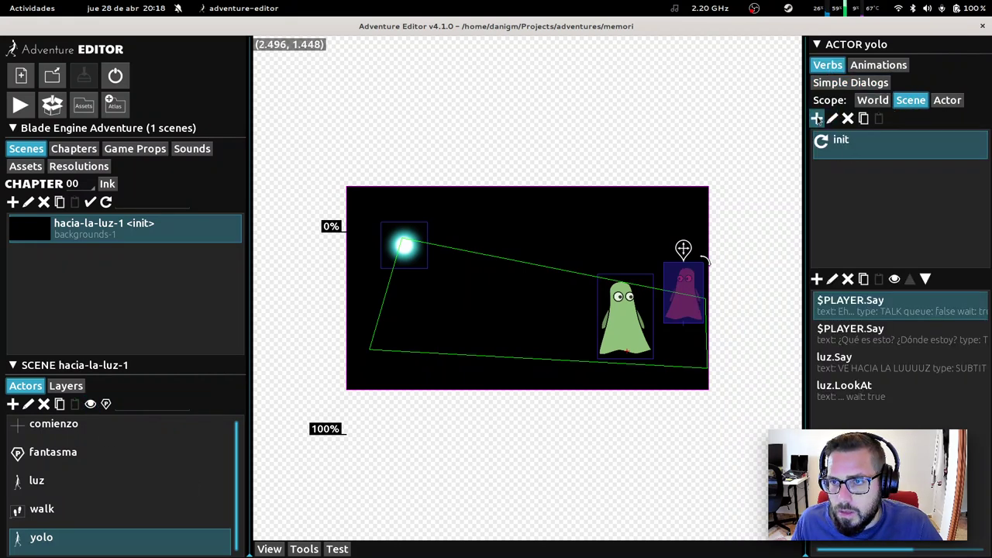
click(816, 279)
click(439, 273)
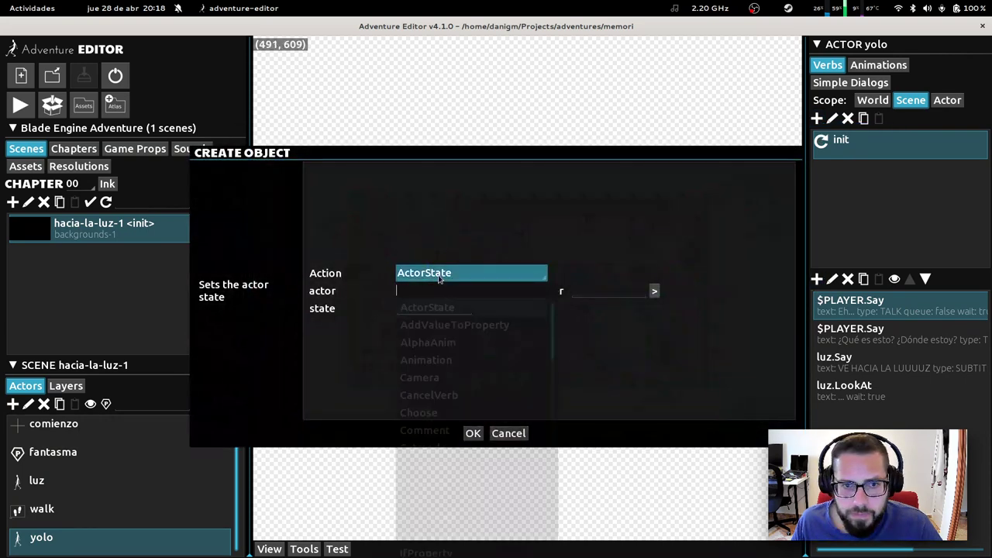
scroll(482, 425, down, 10)
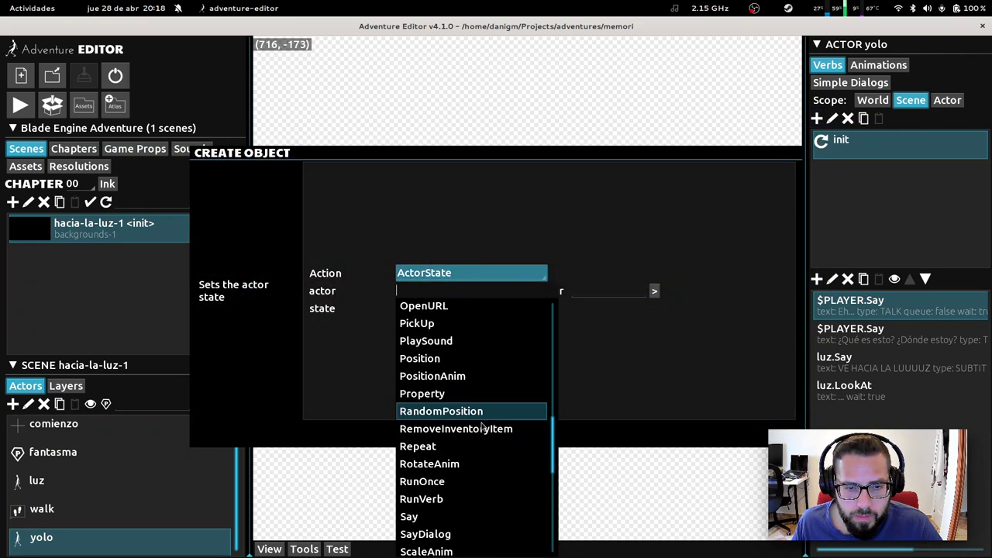
scroll(482, 425, down, 5)
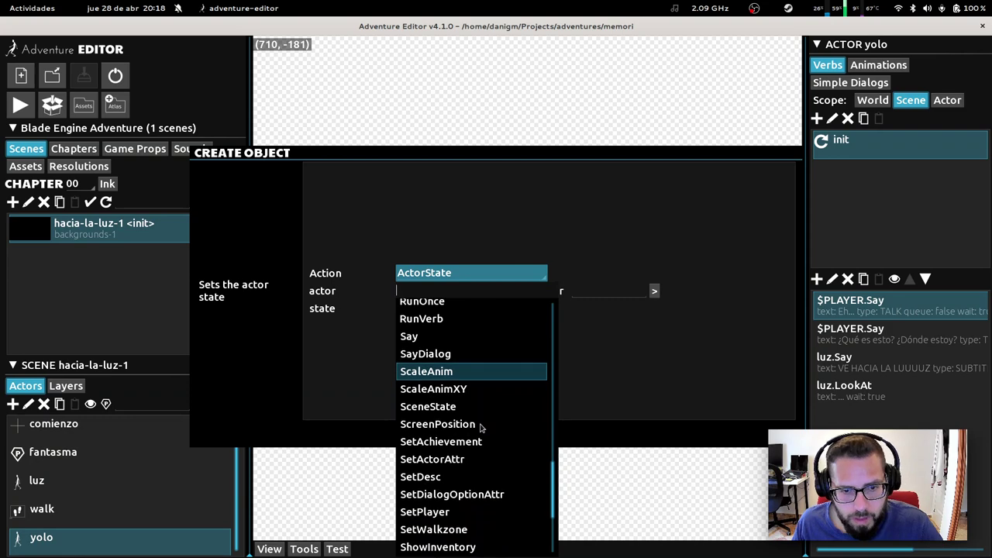
scroll(481, 426, down, 5)
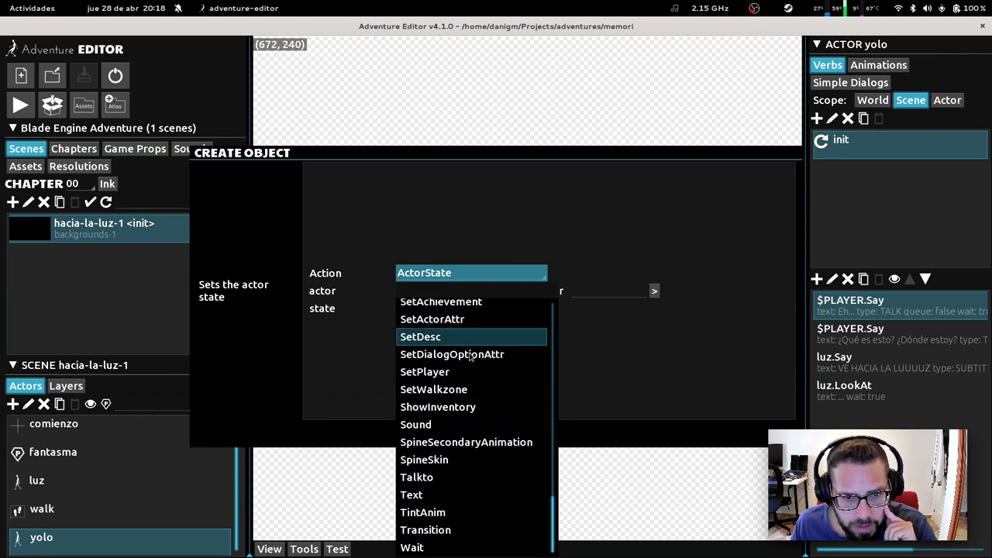
click(447, 321)
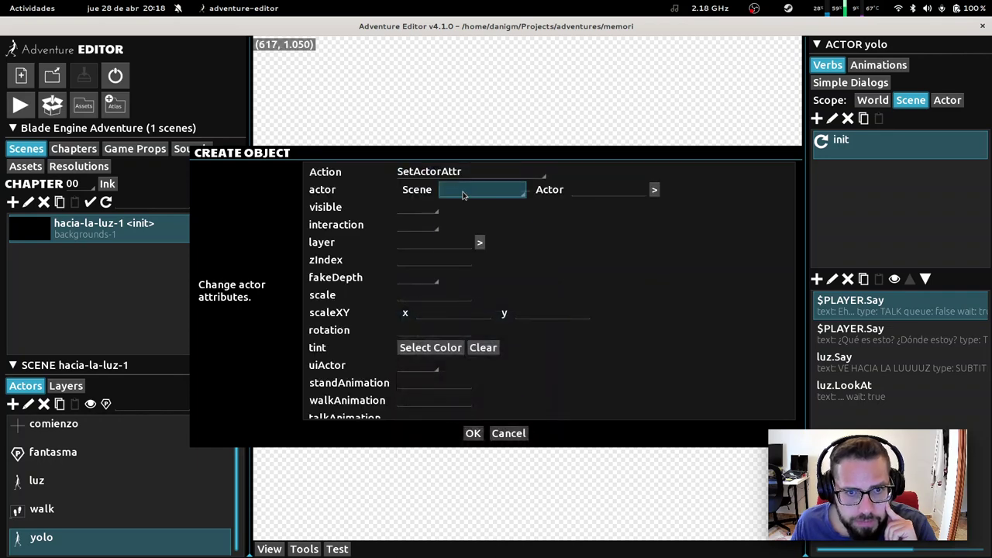
Step: Target the yolo actor in scene hacia-la-luz-1 with the new action and set visible to false
click(462, 195)
click(473, 242)
click(612, 190)
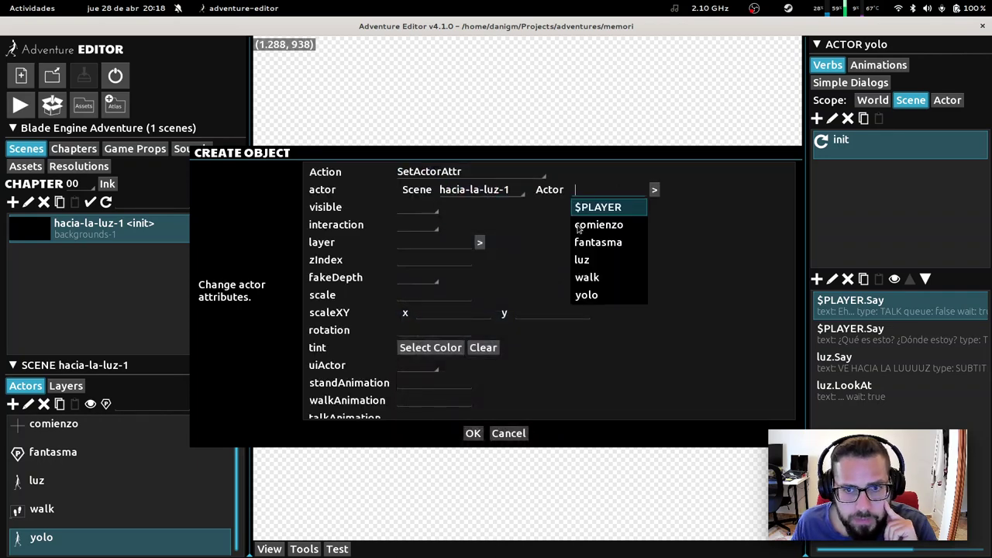
click(587, 295)
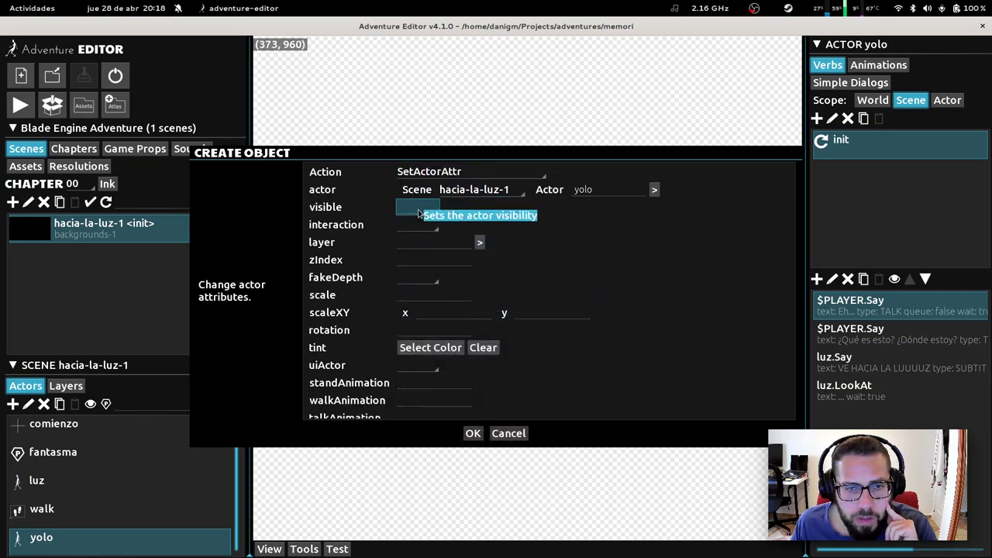
click(419, 210)
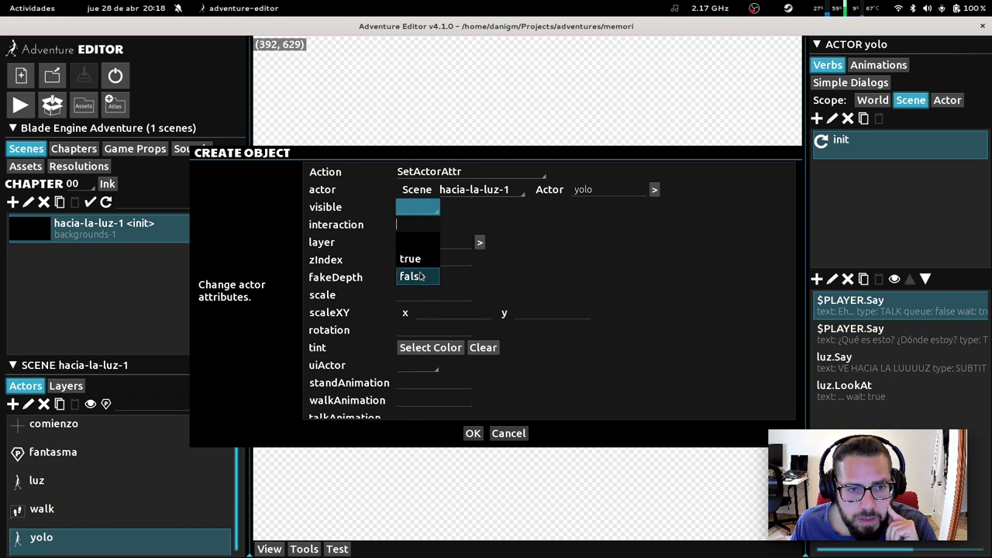
click(419, 277)
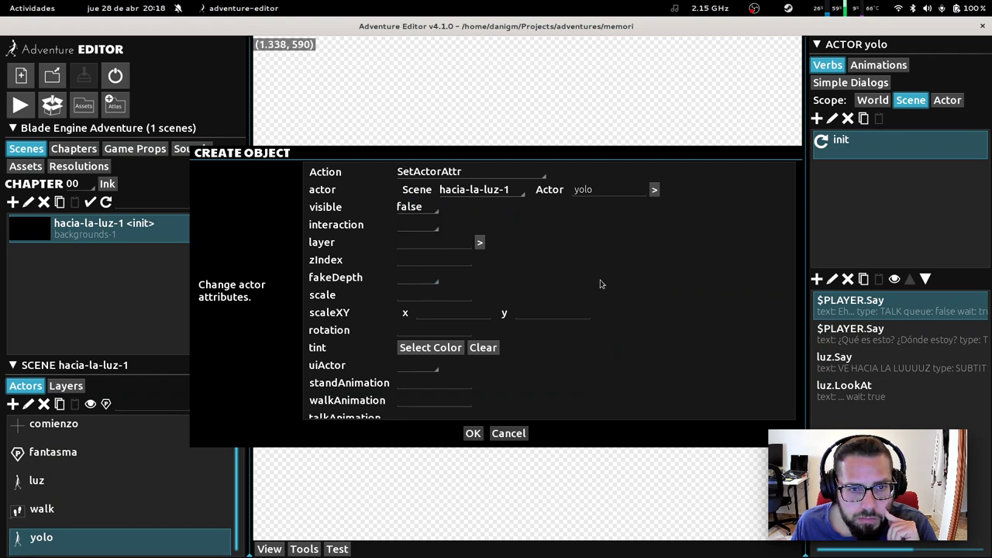
Step: Add a SetActorAttr action that sets yolo's visible attribute to false and place it first in the scene's init verb
scroll(601, 284, down, 2)
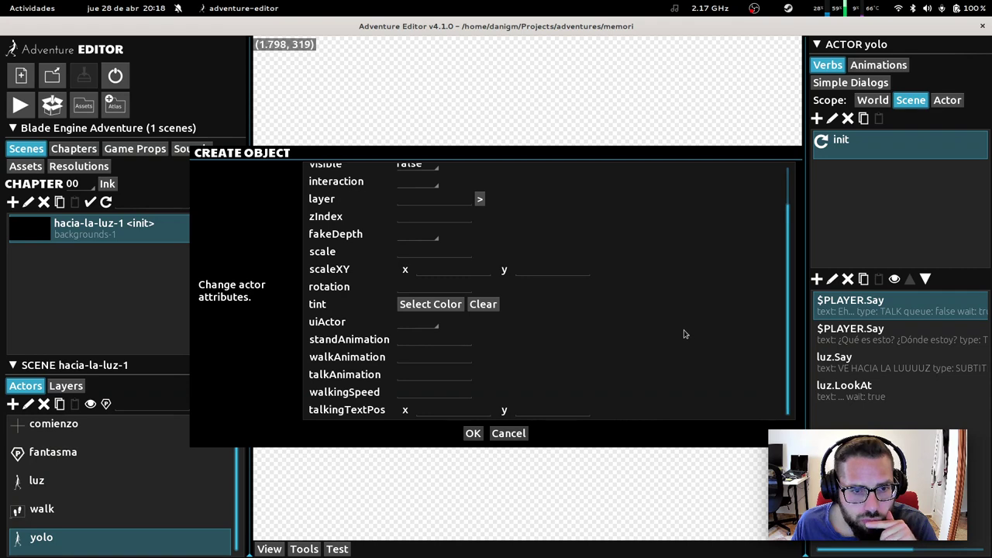
click(474, 434)
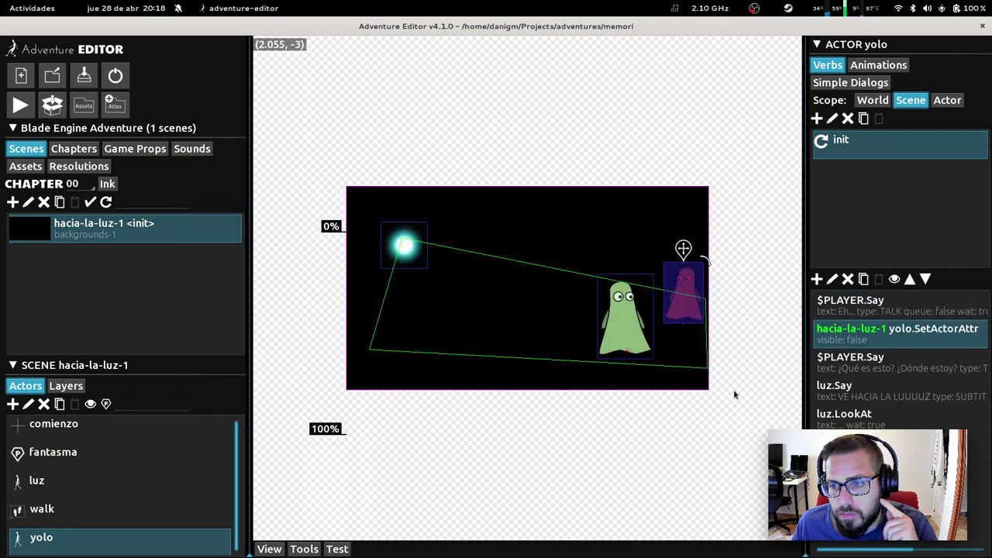
click(910, 280)
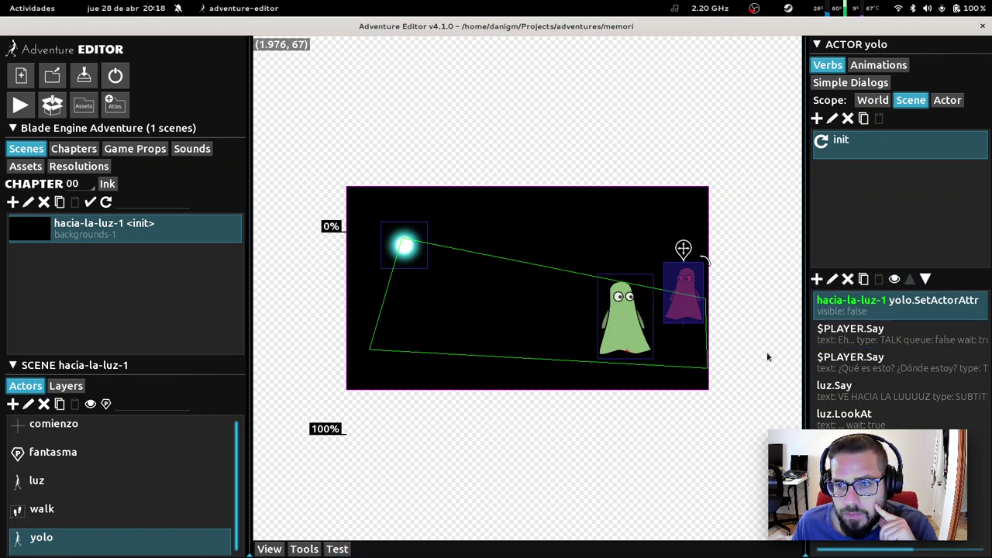
click(832, 279)
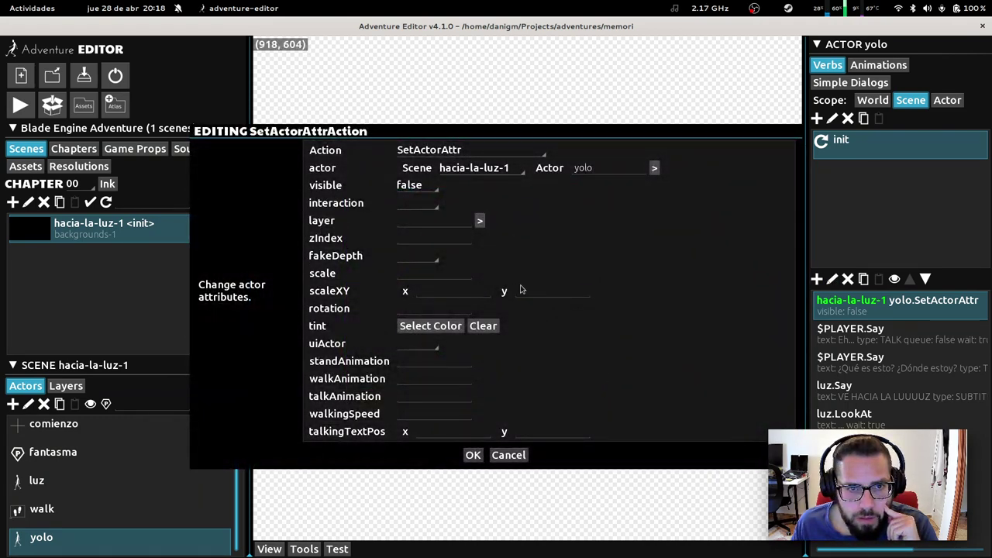
click(473, 455)
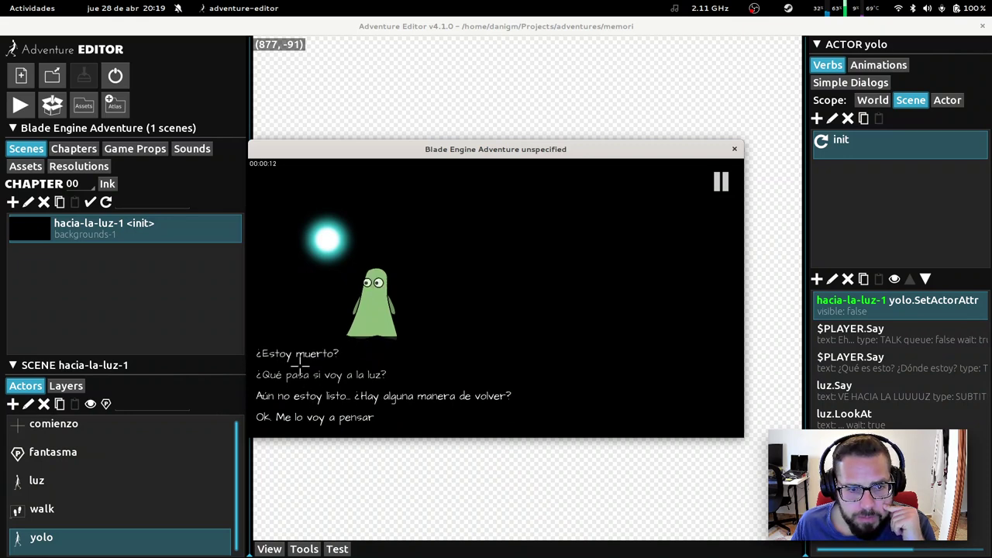
Step: Test the light's conversation in the running game, trying its main questions and the exit options, including "Ocus Pocus" and "Dame alguna pista"
click(297, 353)
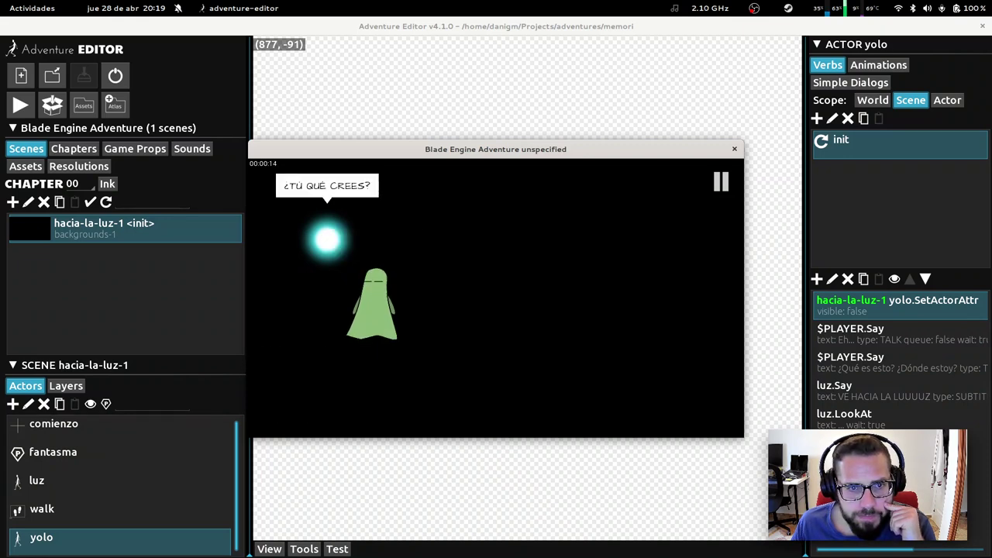
click(334, 374)
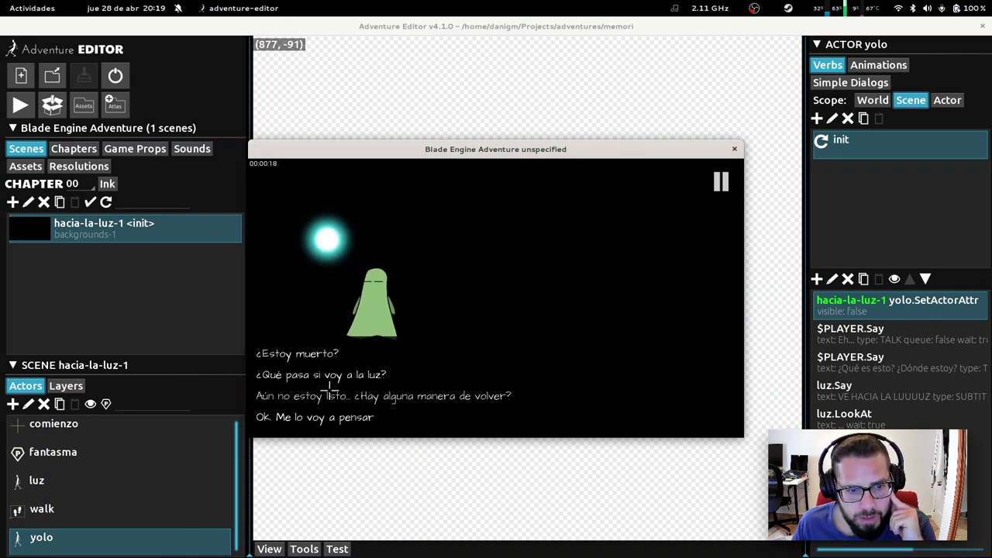
click(383, 394)
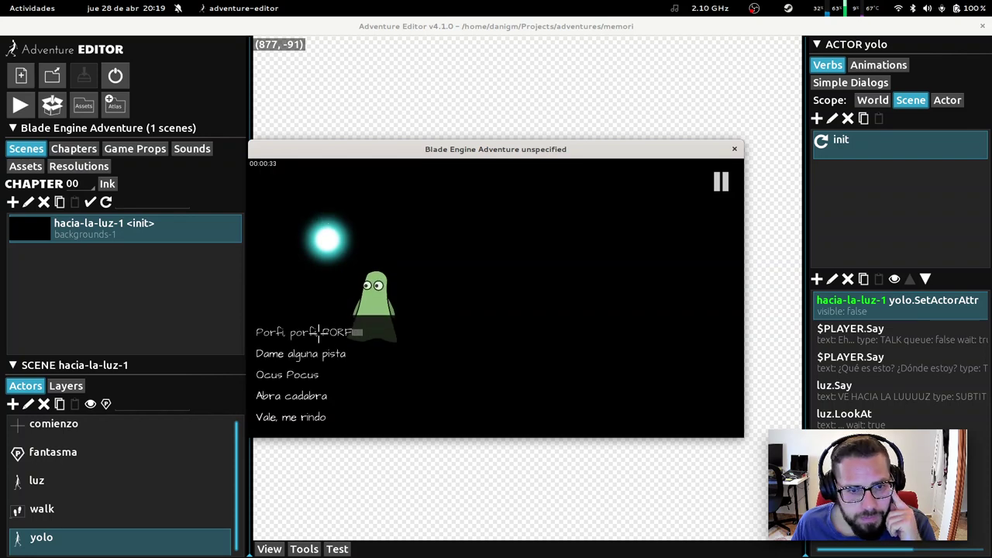
click(319, 332)
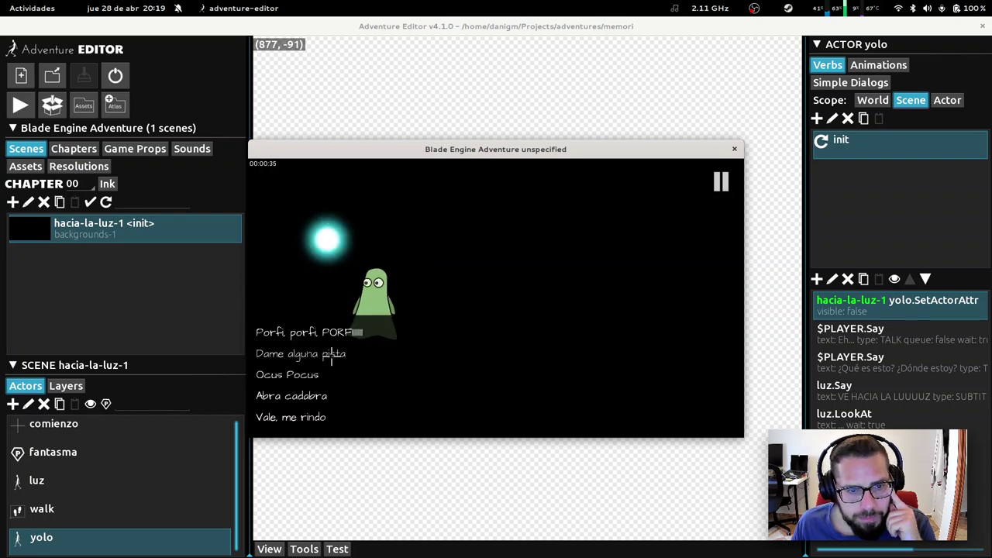
key(alt+Tab)
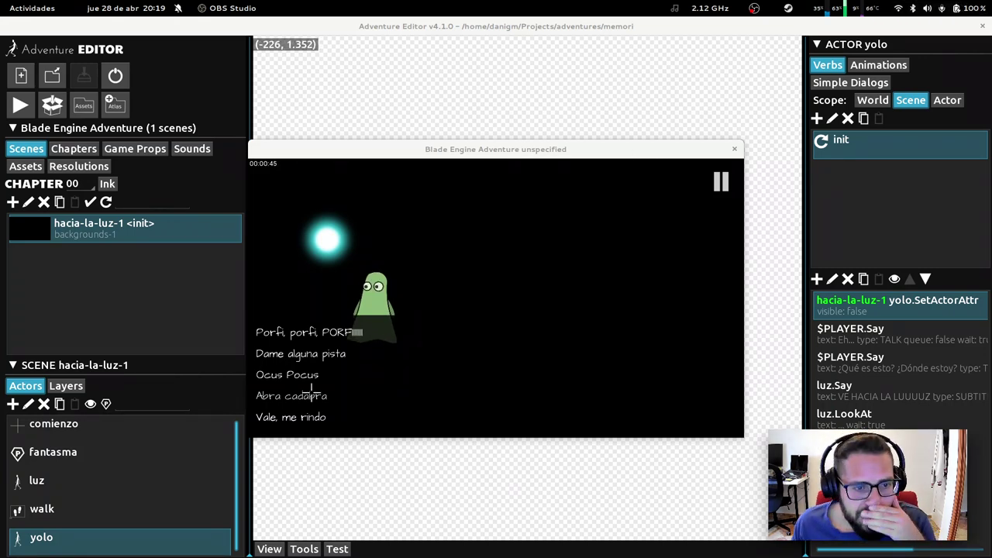
click(286, 375)
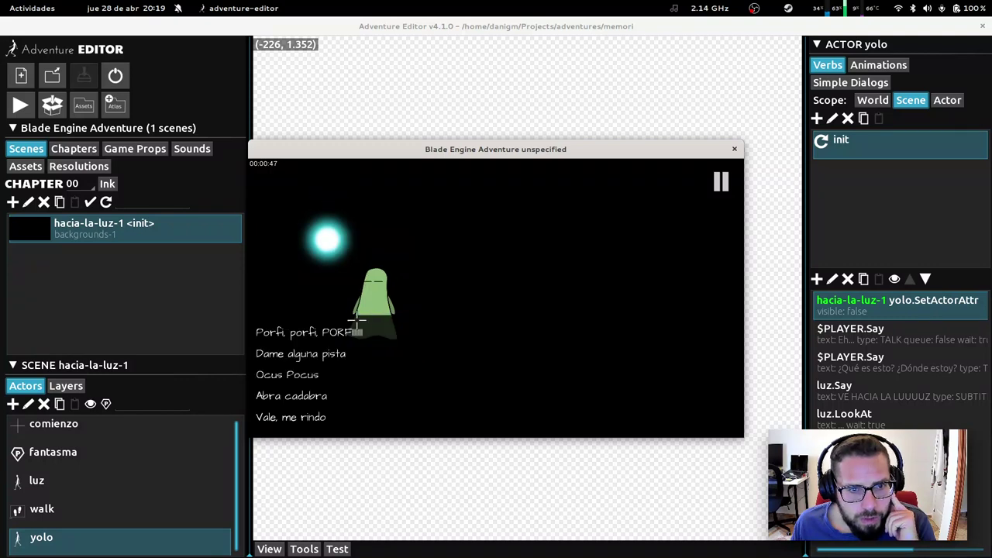
click(300, 354)
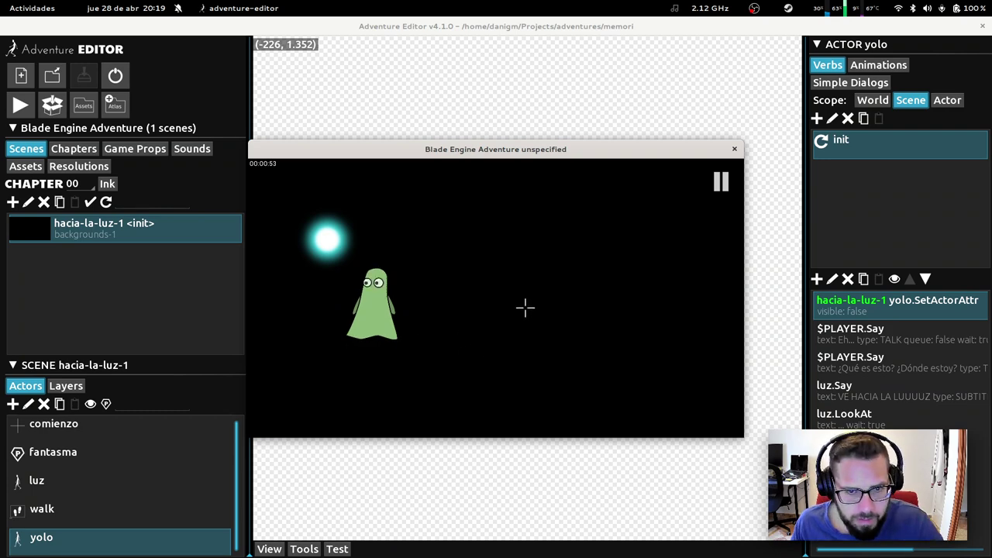
Step: Check the engine console while trying to interact with the light again, and close the test game
drag(545, 155, 471, 180)
click(632, 120)
key(alt+Tab)
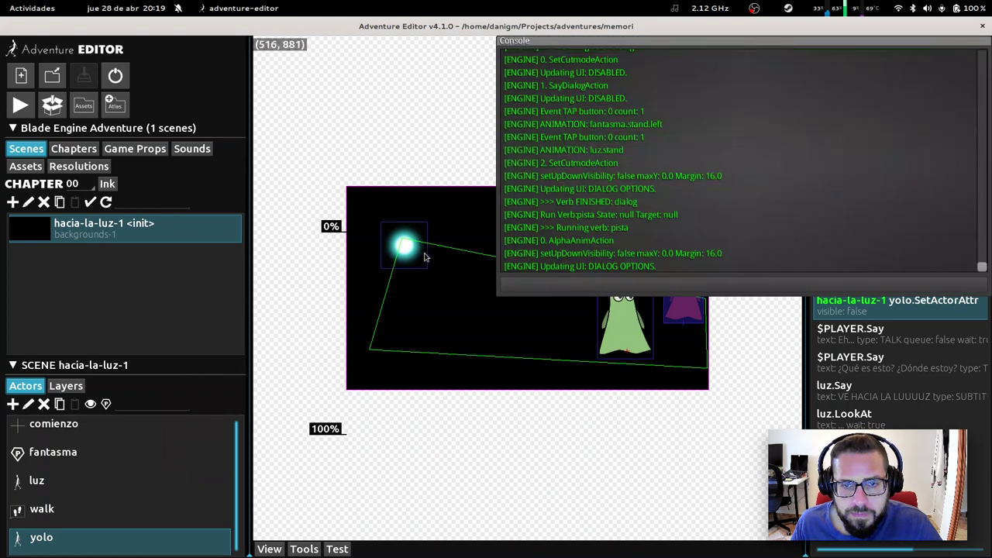
drag(439, 163, 322, 97)
click(131, 195)
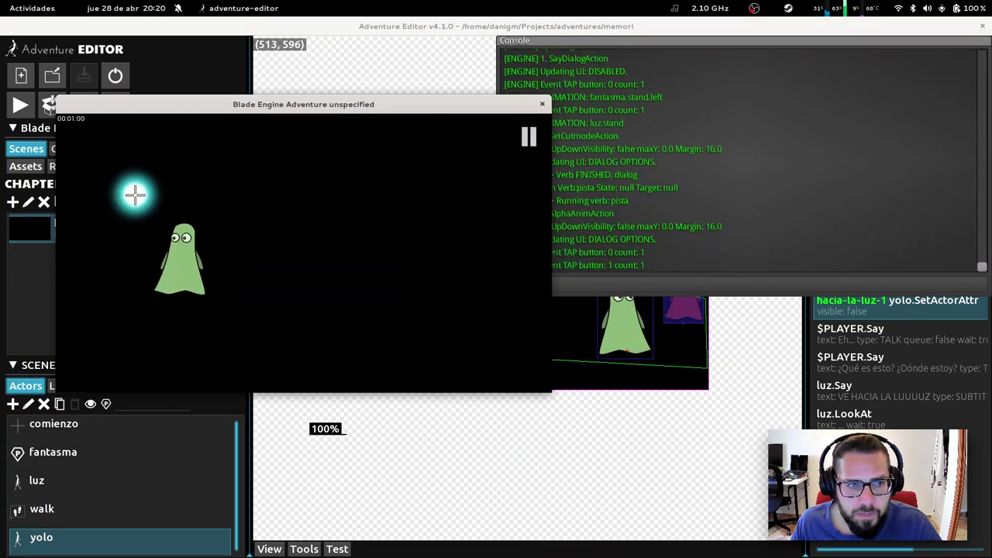
right_click(136, 195)
right_click(183, 203)
right_click(183, 204)
right_click(183, 203)
click(132, 195)
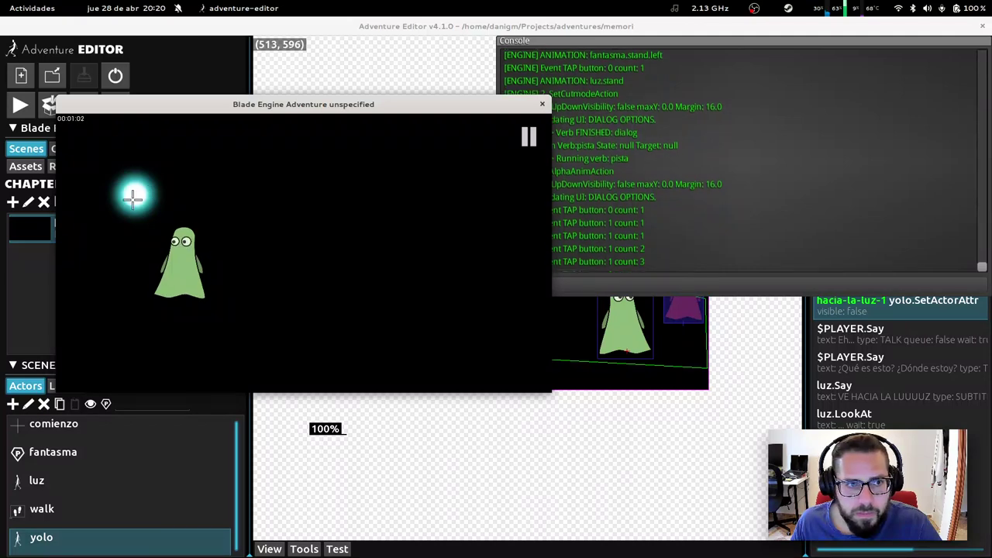
double_click(214, 195)
click(543, 104)
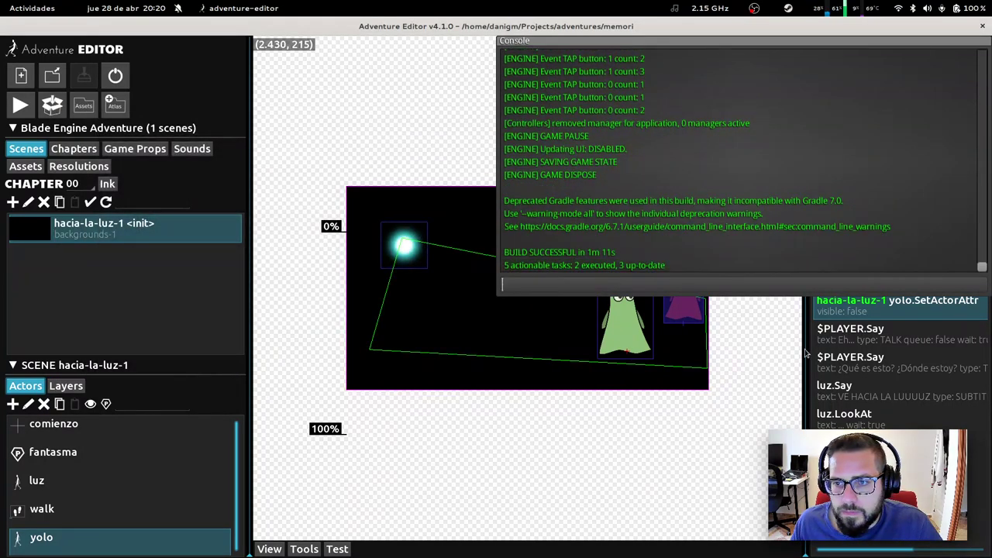
Step: Clear the verb of the "Dame alguna pista" option in the luz actor's salida dialog
click(403, 245)
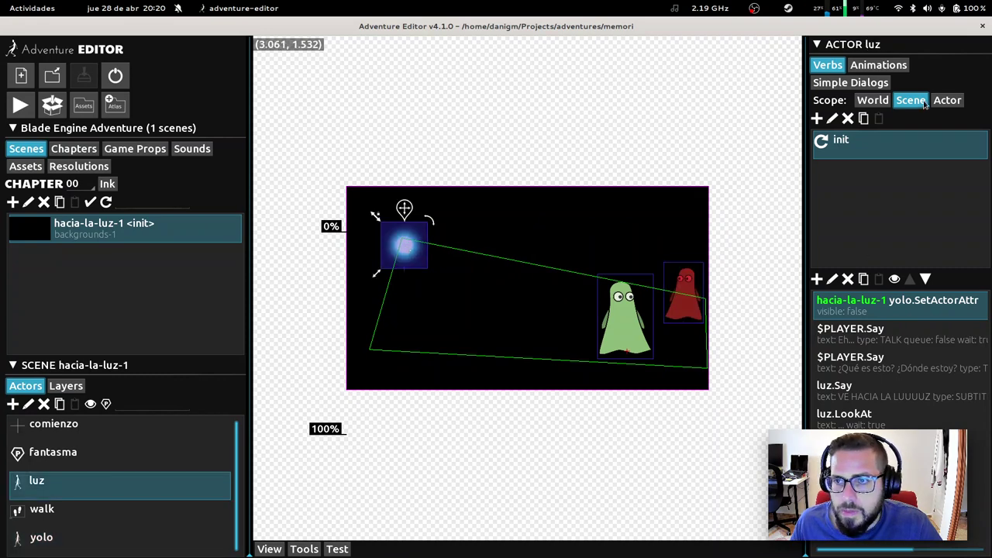
click(850, 82)
click(852, 140)
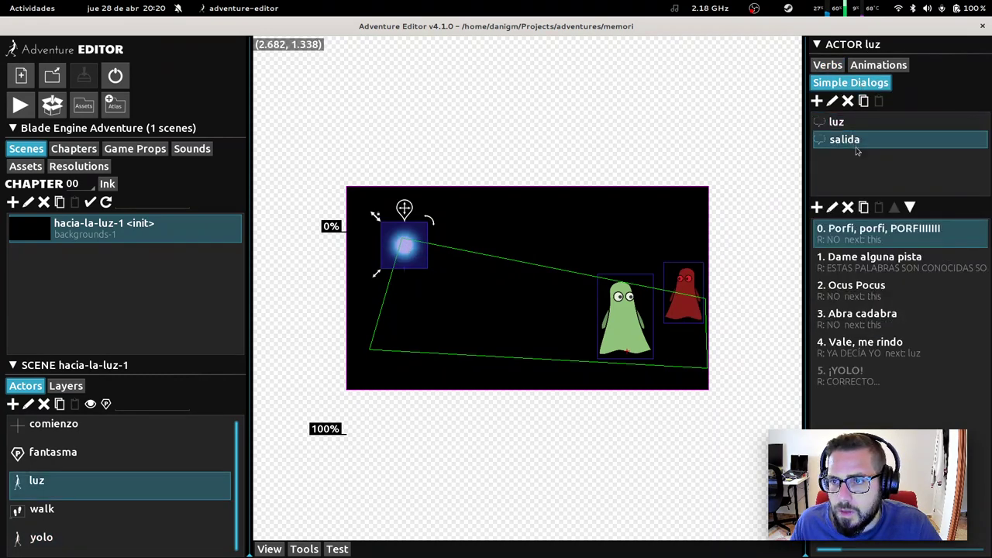
click(861, 264)
click(832, 207)
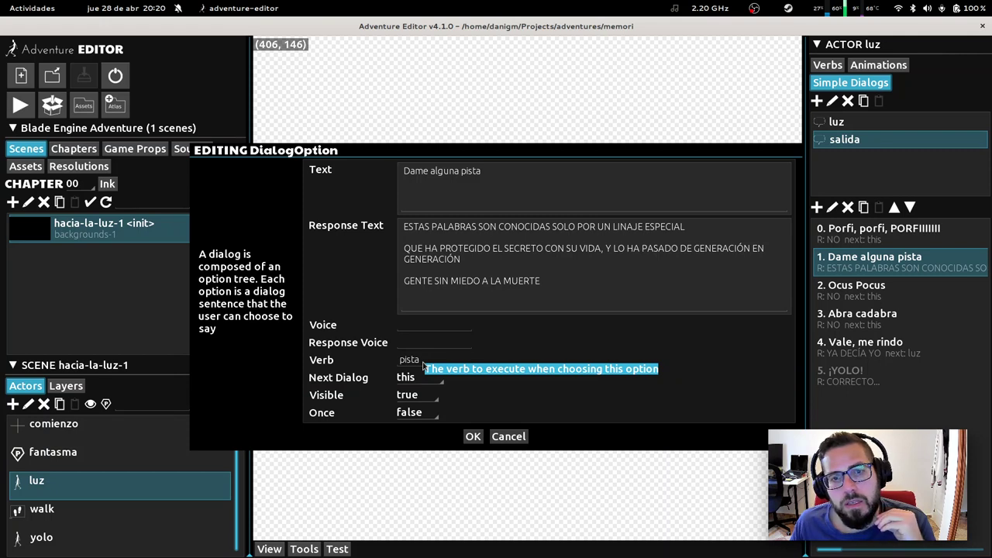
double_click(423, 366)
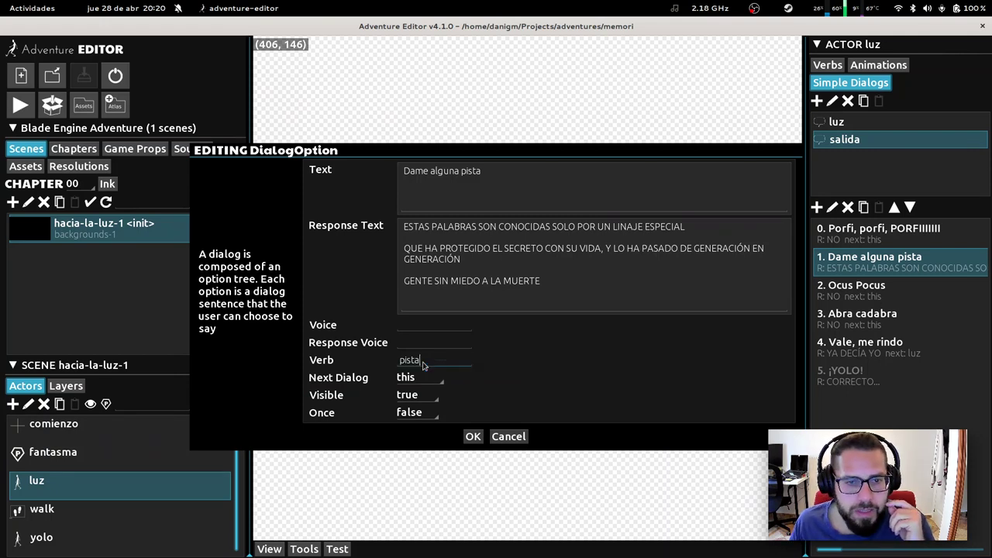
key(BackSpace)
key(BackSpace)
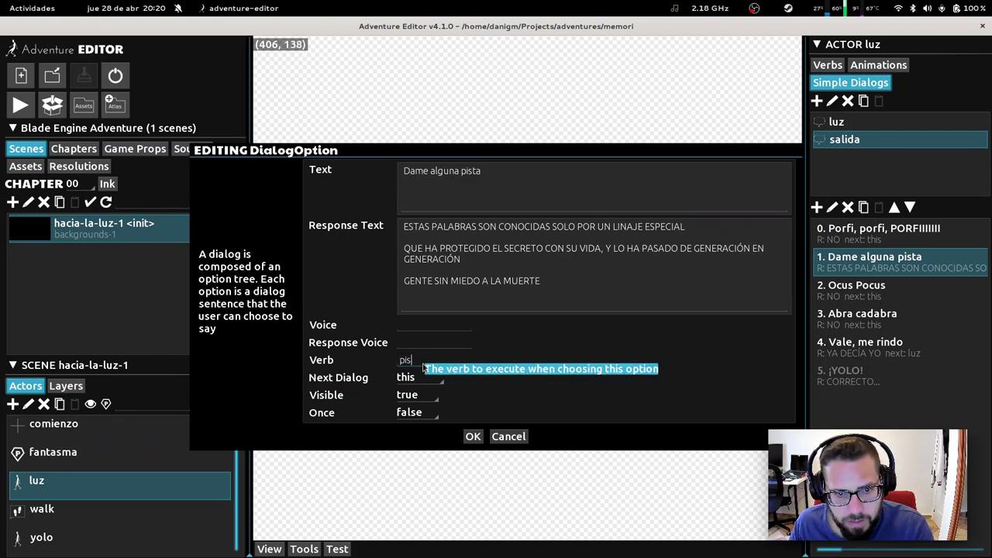
click(419, 378)
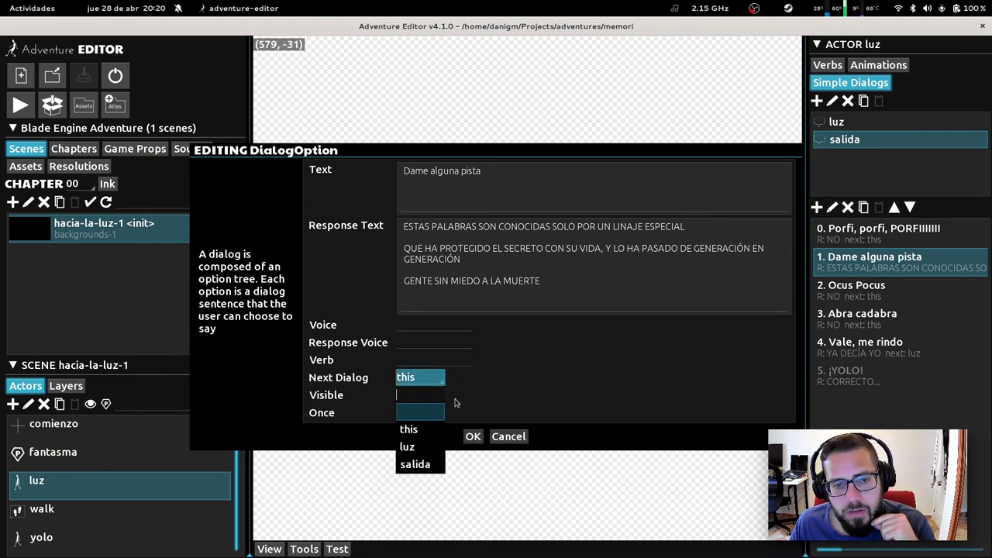
click(473, 436)
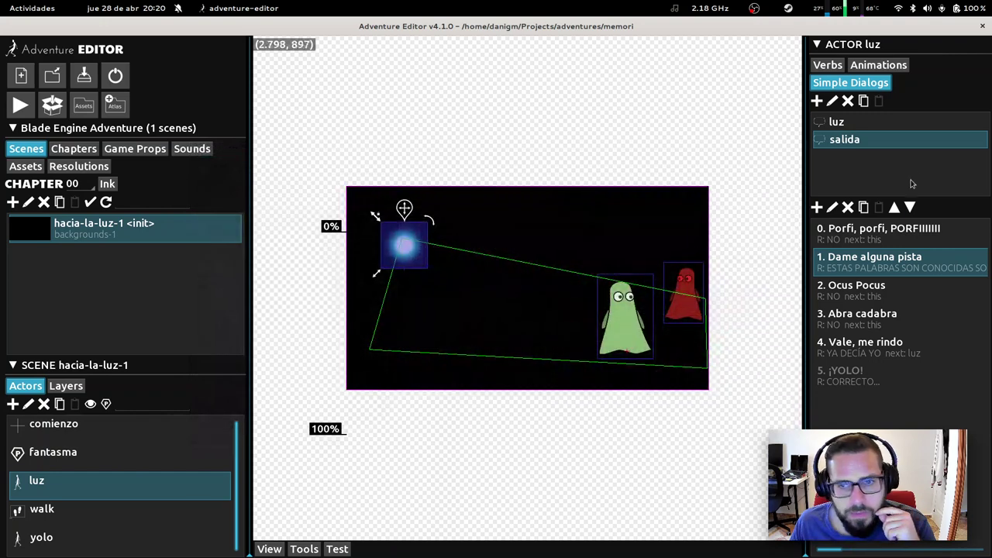
Step: Create a new simple dialog with the ID pista for the luz actor
click(817, 100)
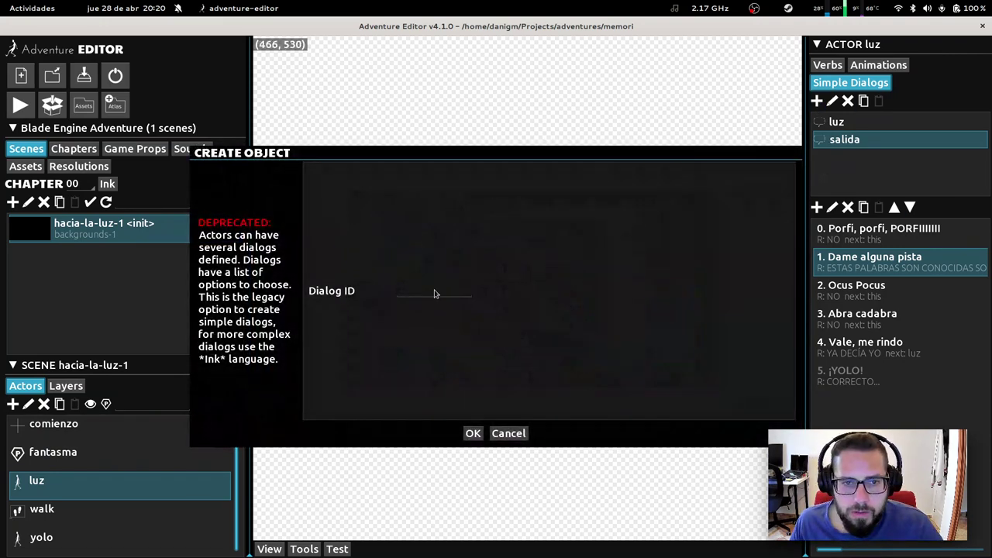
click(438, 292)
text(pista)
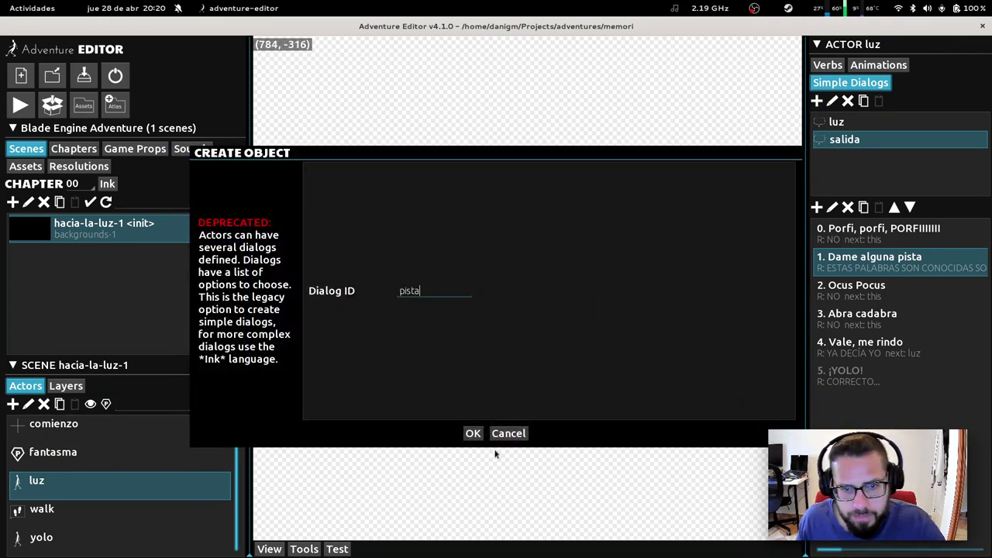
click(473, 434)
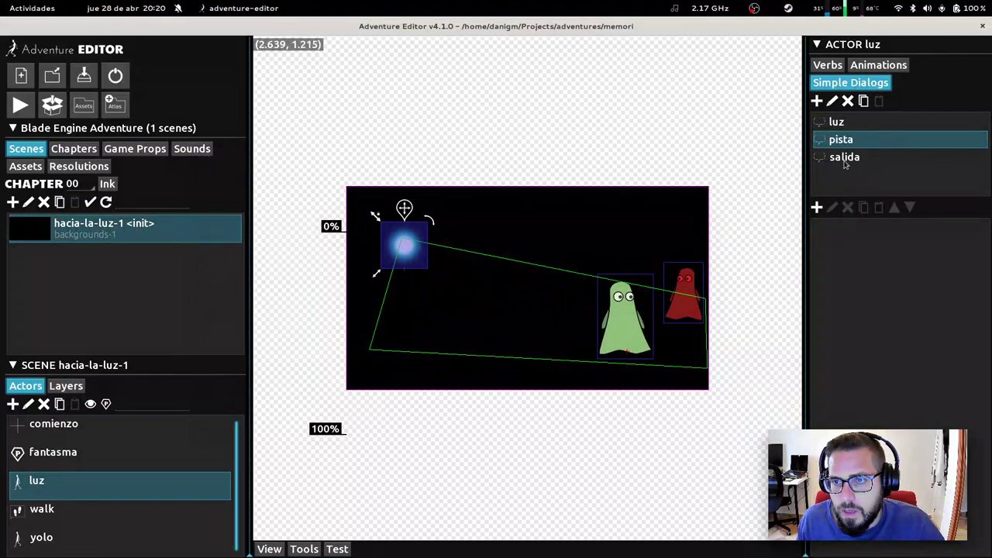
Step: Set the next dialog of salida's "Dame alguna pista" option to pista
click(846, 158)
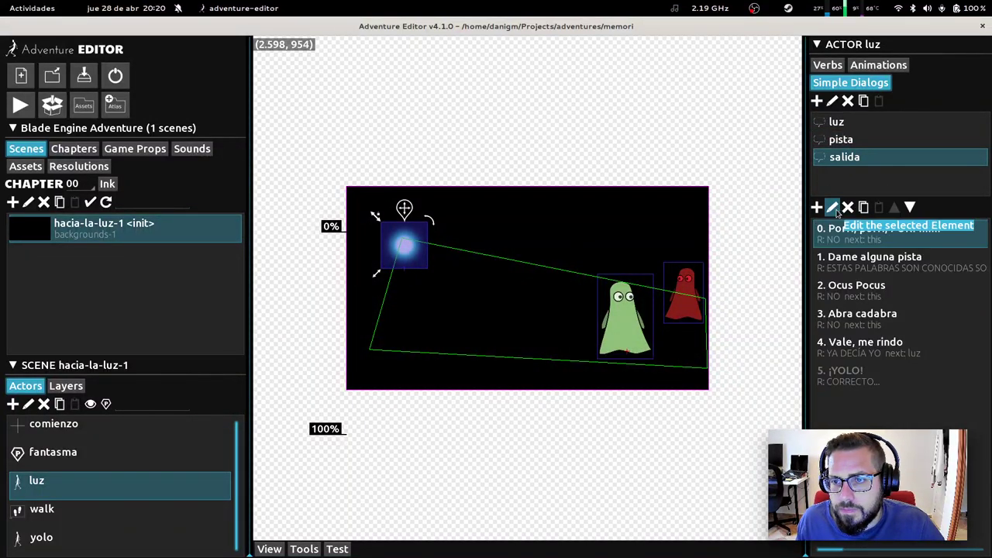
click(871, 258)
click(832, 207)
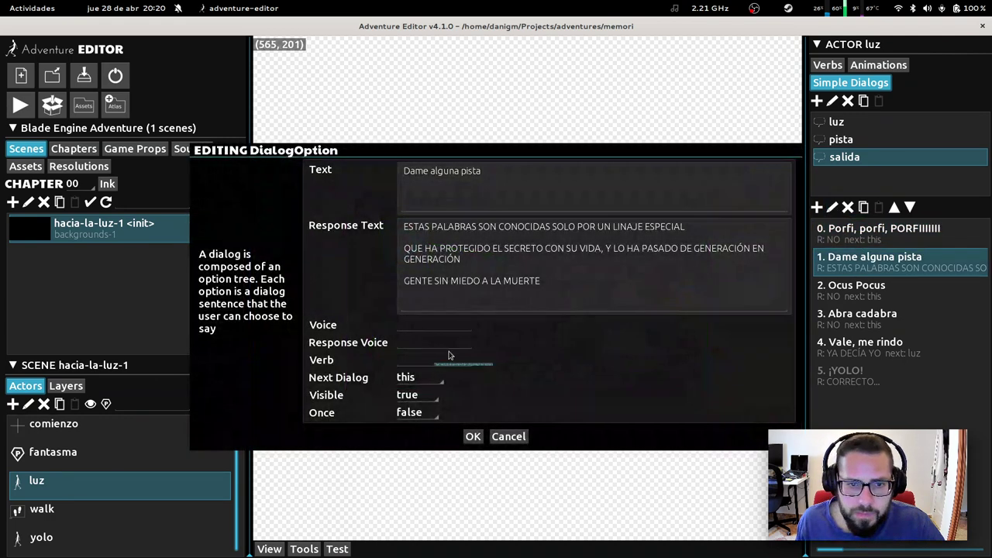
click(415, 377)
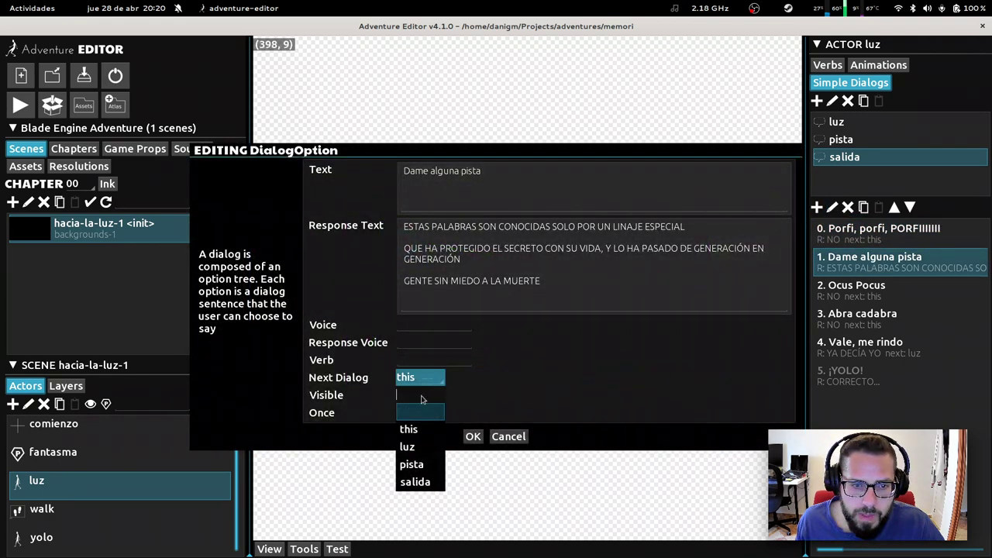
click(413, 466)
click(473, 437)
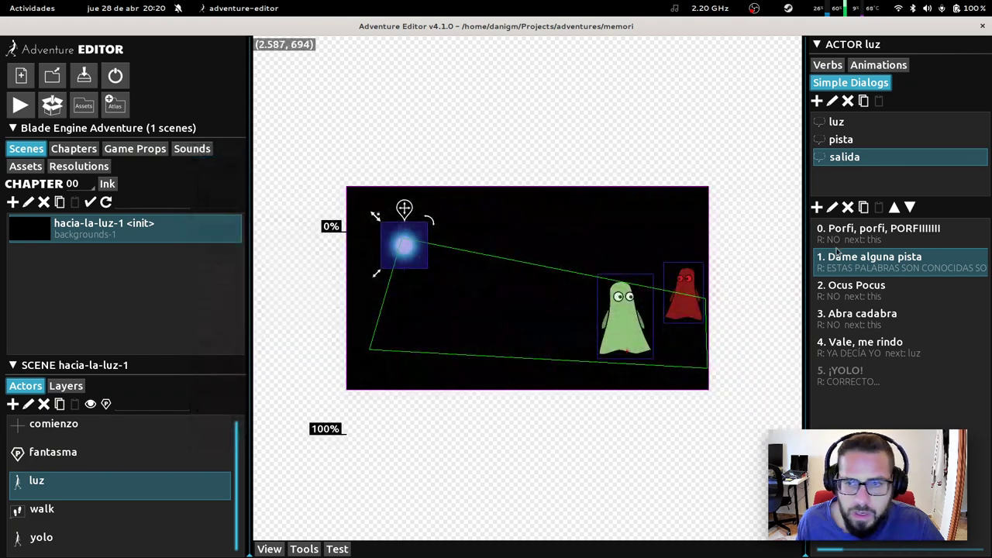
Step: Add an option to luz's pista dialog with the text "Ok, gracias" and the verb pista, and check its settings
key(Up)
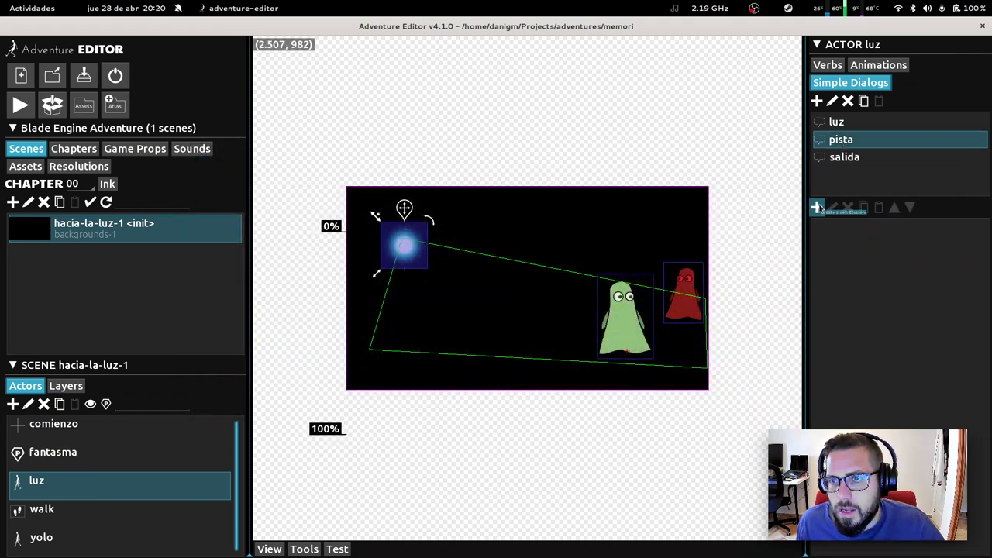
click(817, 207)
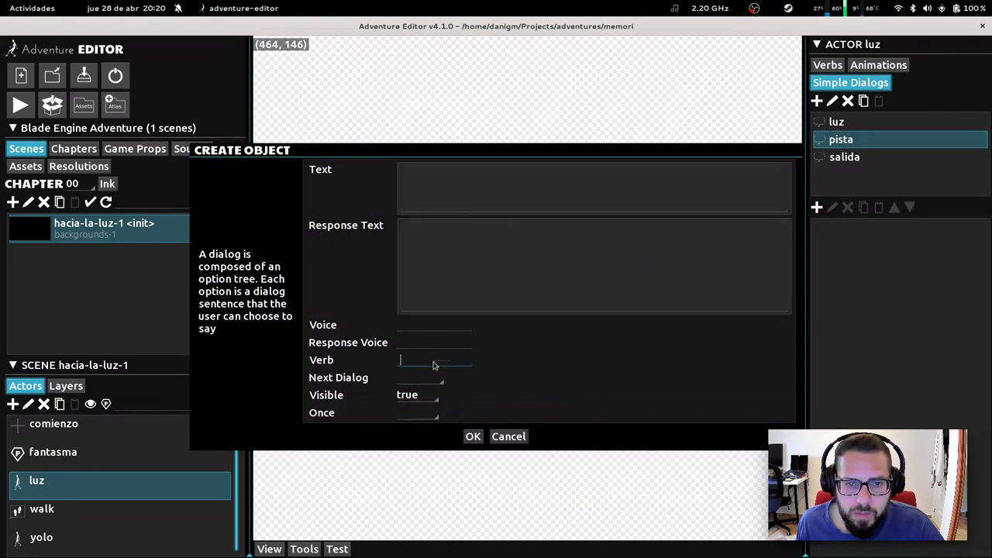
click(438, 362)
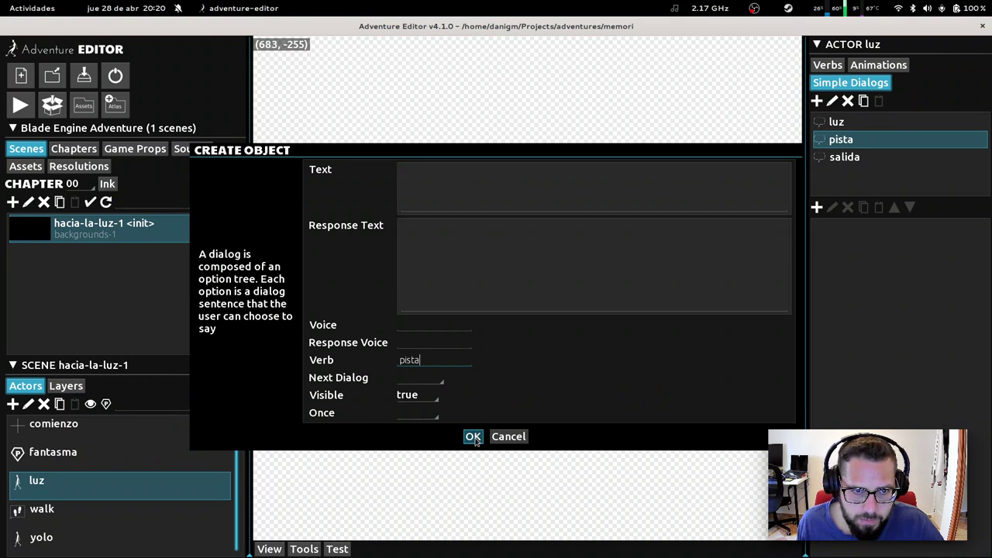
click(473, 437)
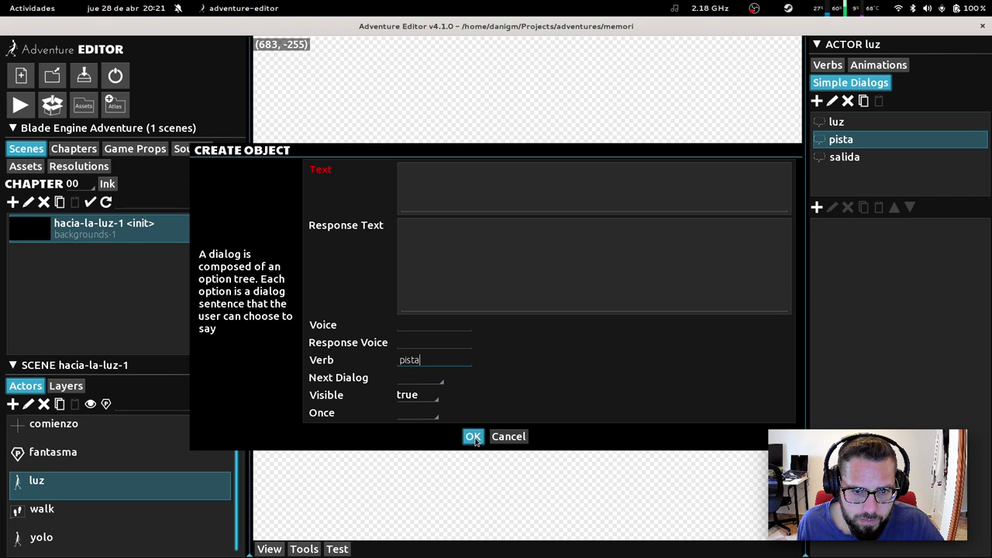
click(482, 189)
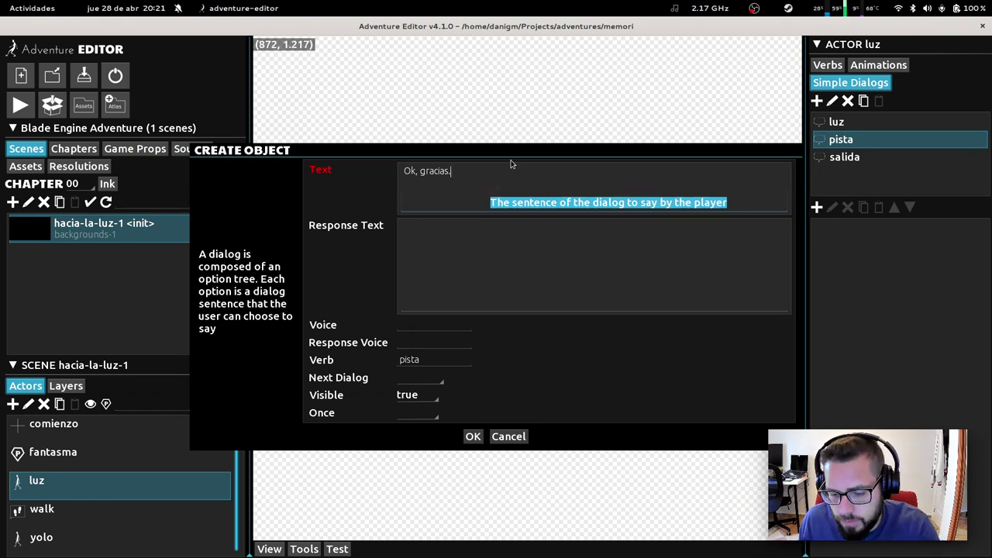
click(473, 436)
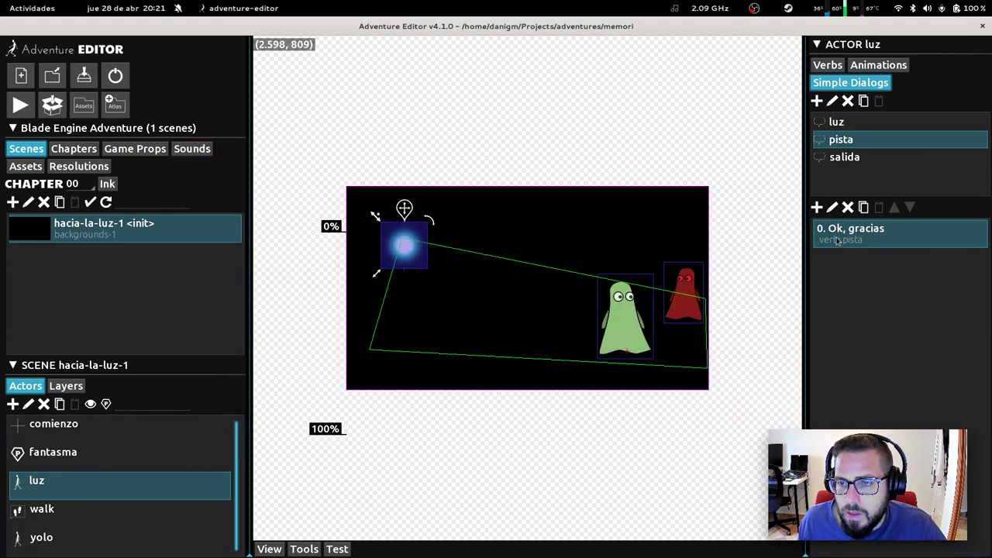
click(832, 208)
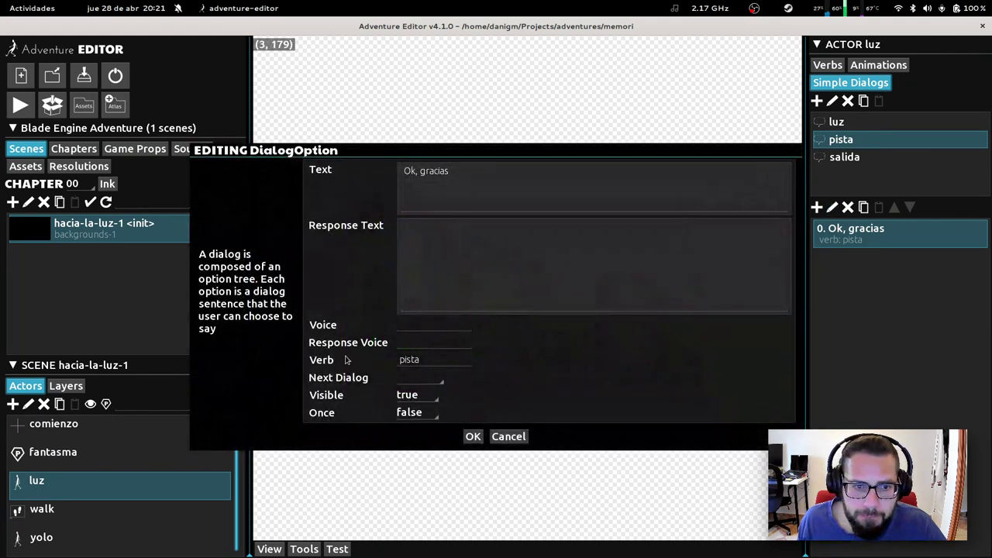
click(473, 436)
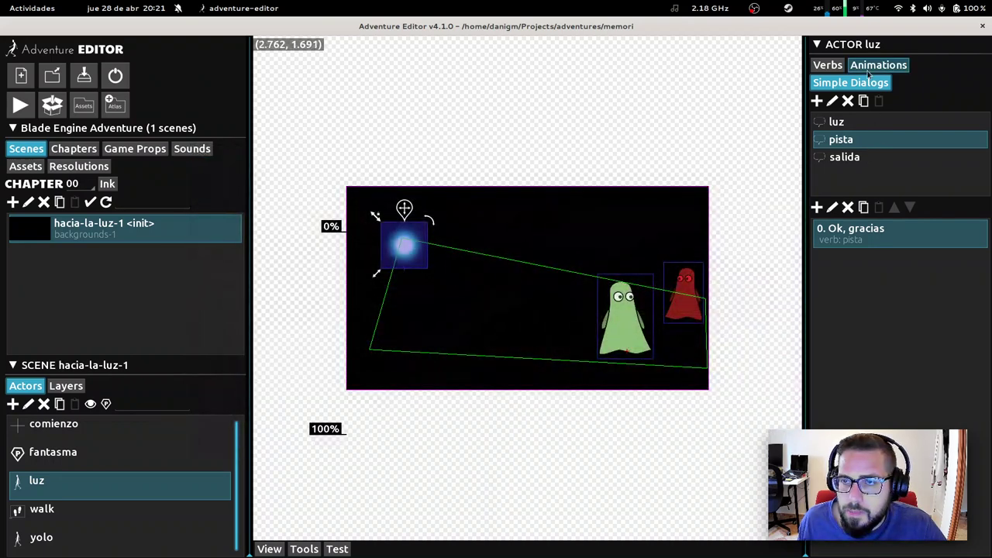
Step: Review the settings of the yolo AlphaAnim action in the luz actor's pista verb
click(827, 65)
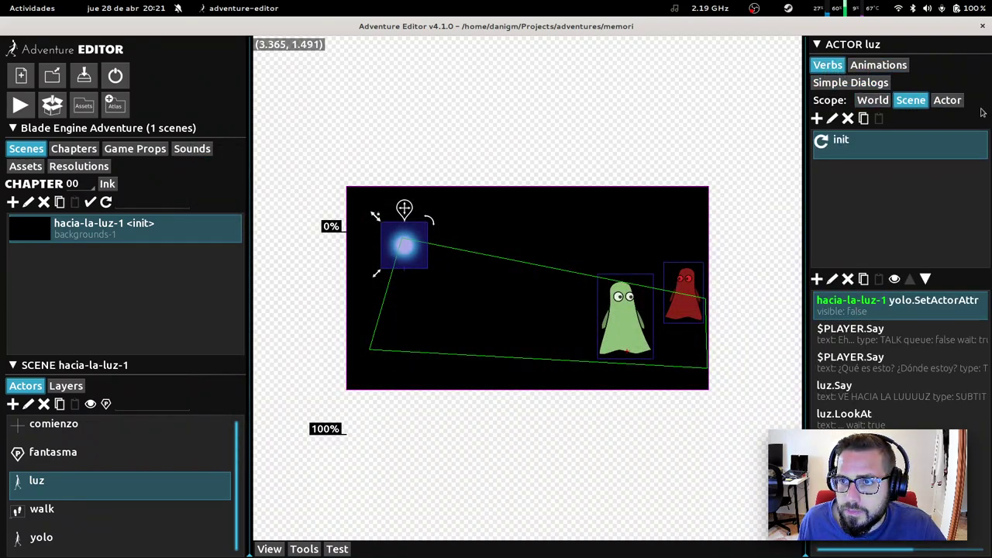
click(946, 101)
click(850, 200)
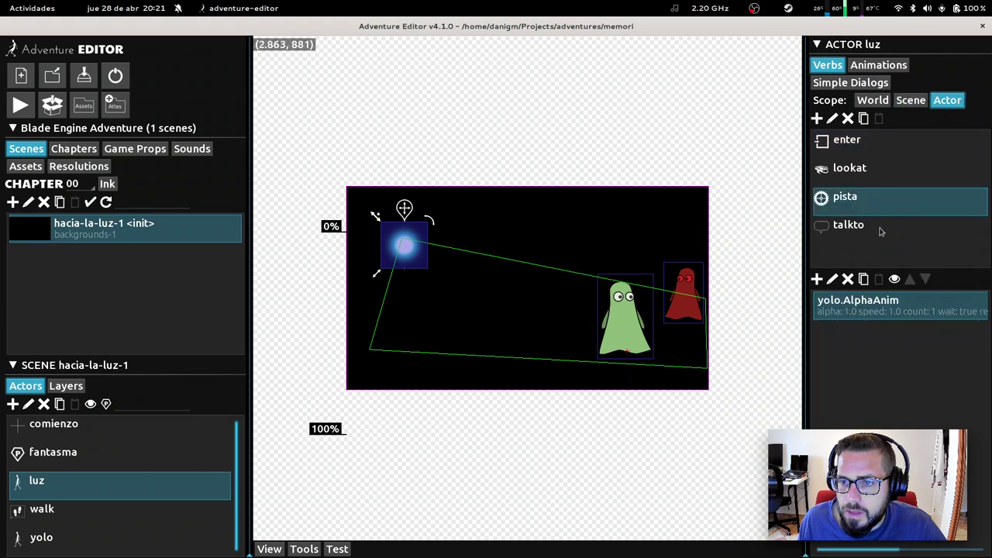
click(833, 279)
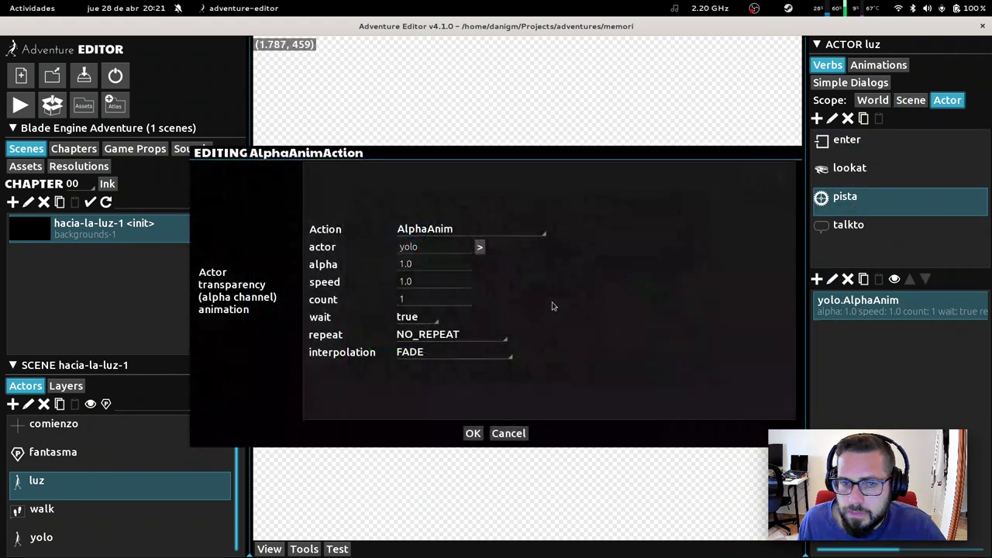
click(473, 434)
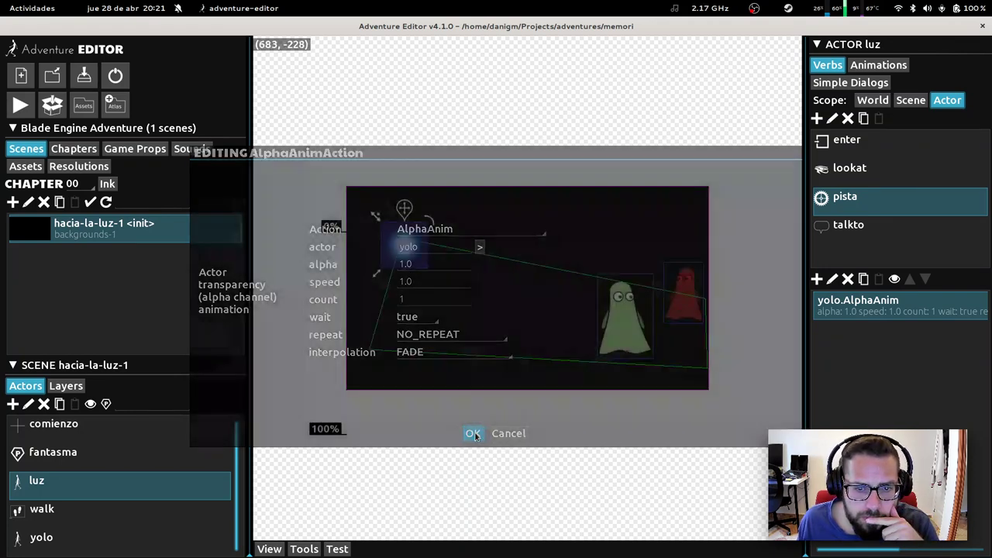
Step: Test the scene by asking the light "¿Hay alguna manera de volver?", choosing "Dame alguna pista" and advancing through its replies
click(337, 548)
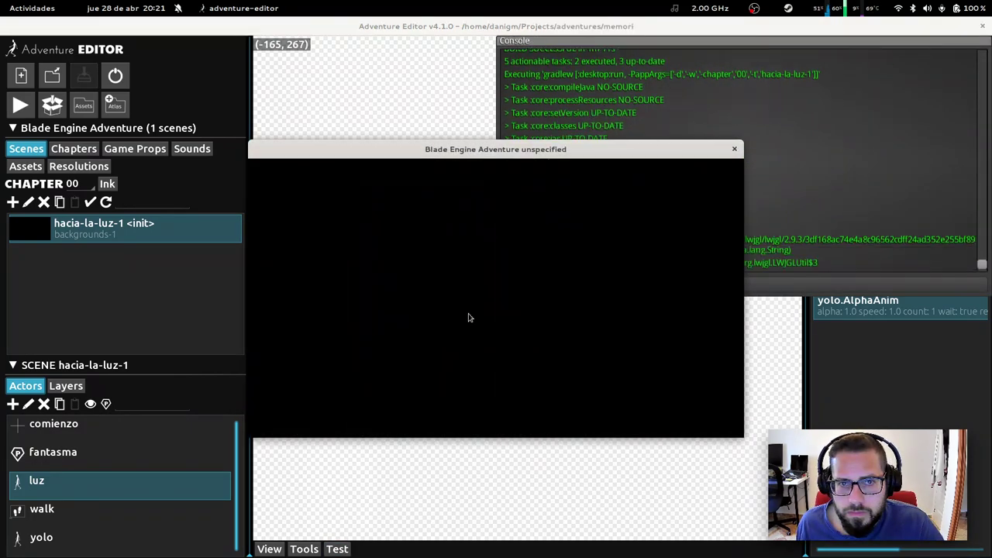
click(463, 299)
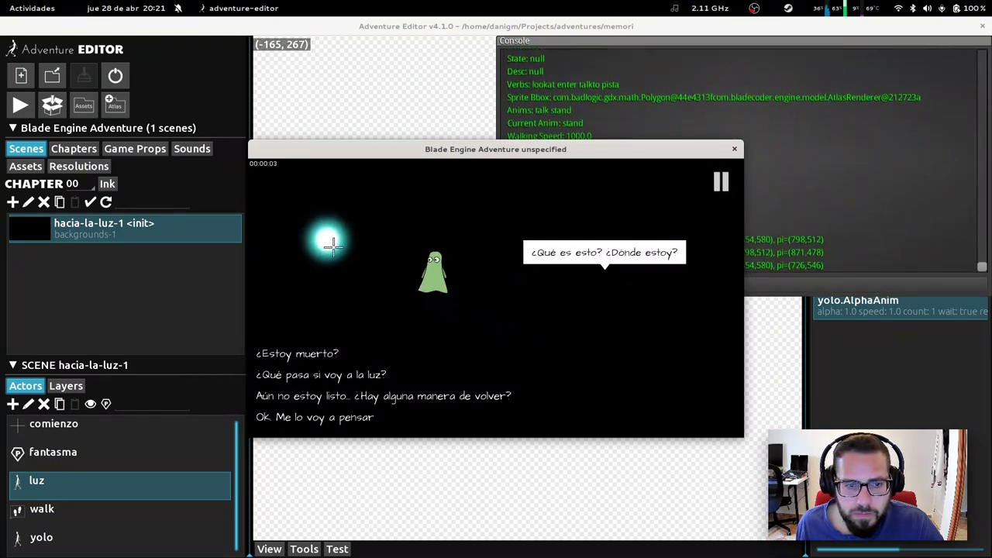
click(334, 229)
click(346, 397)
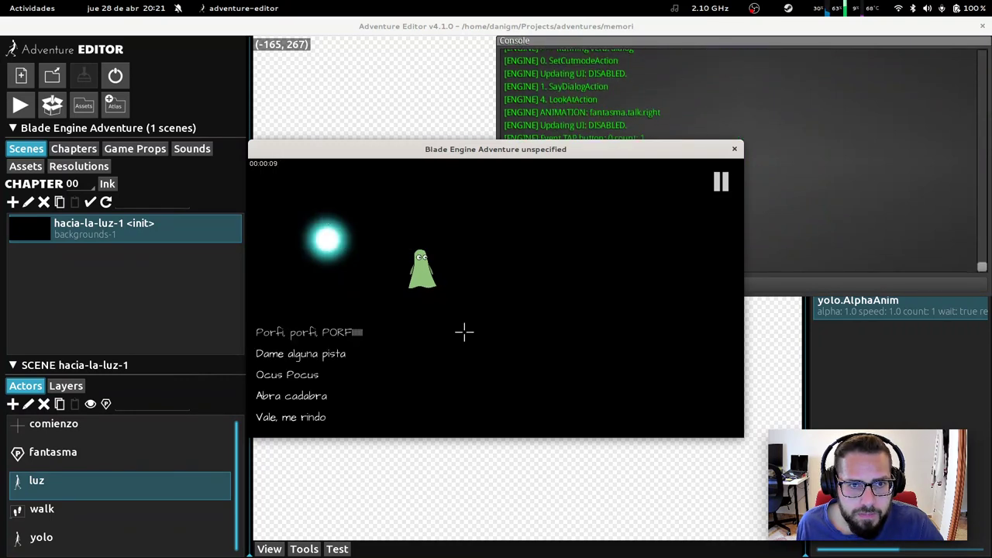
click(308, 356)
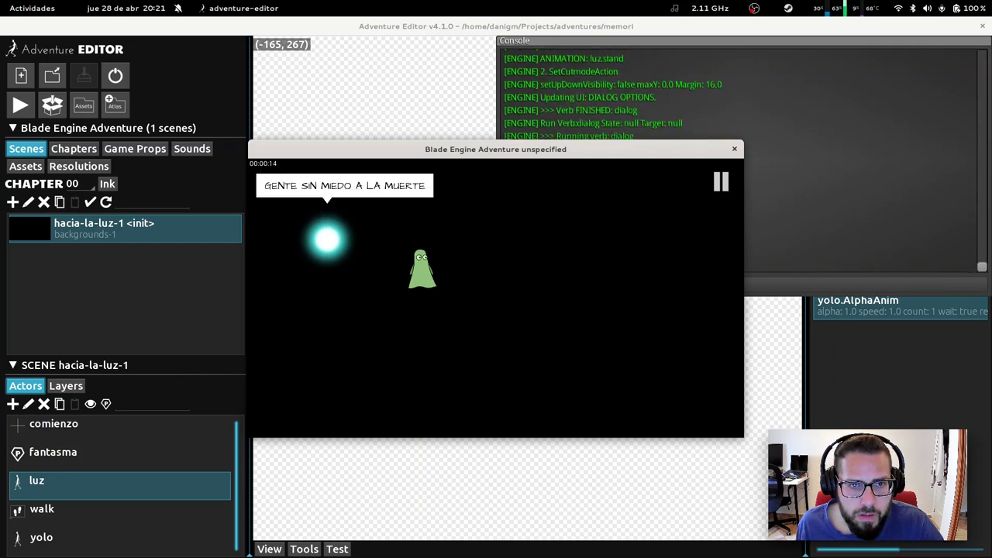
click(476, 335)
Step: Check the engine console for the pista verb's execution, compare it with the running game, and close the test game
click(758, 263)
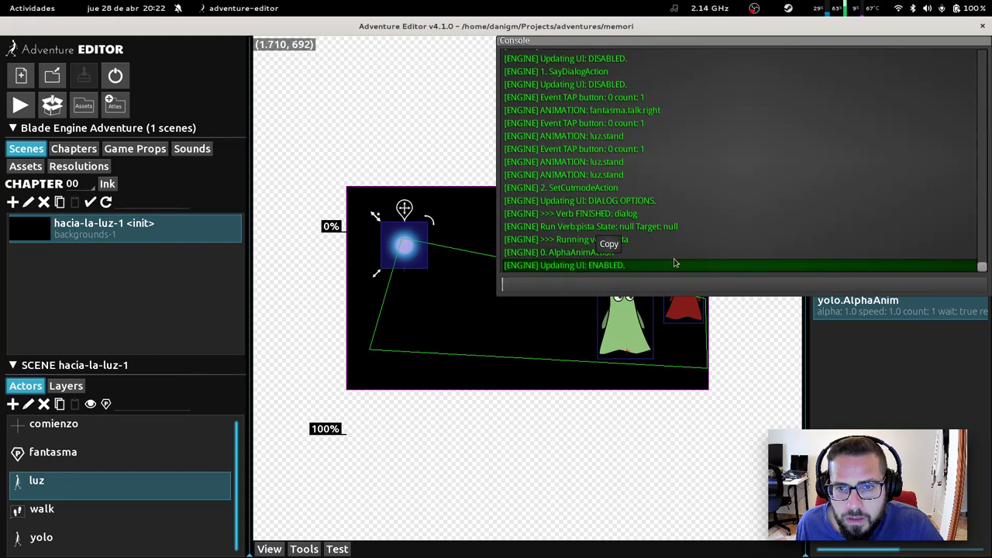
key(alt+Tab)
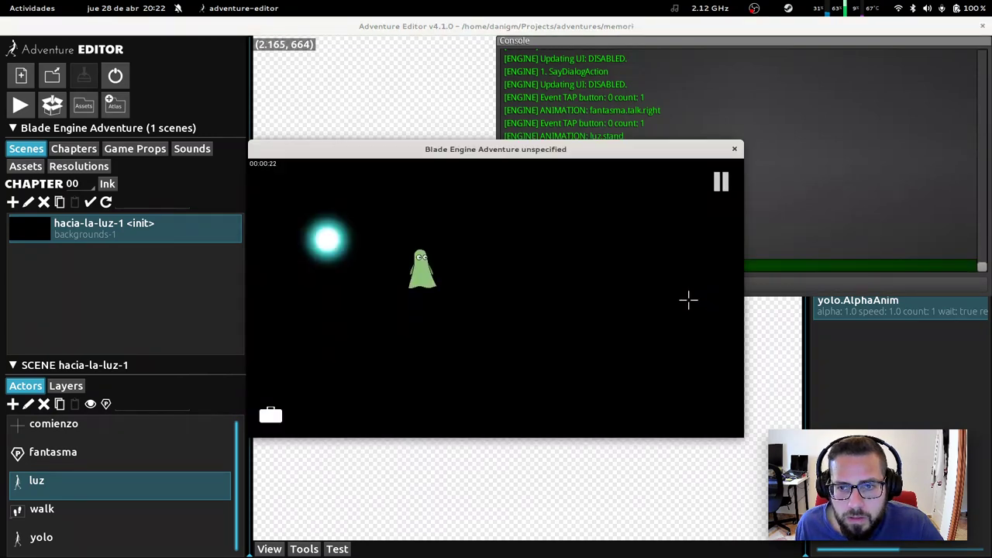
key(alt+Tab)
key(alt+Tab)
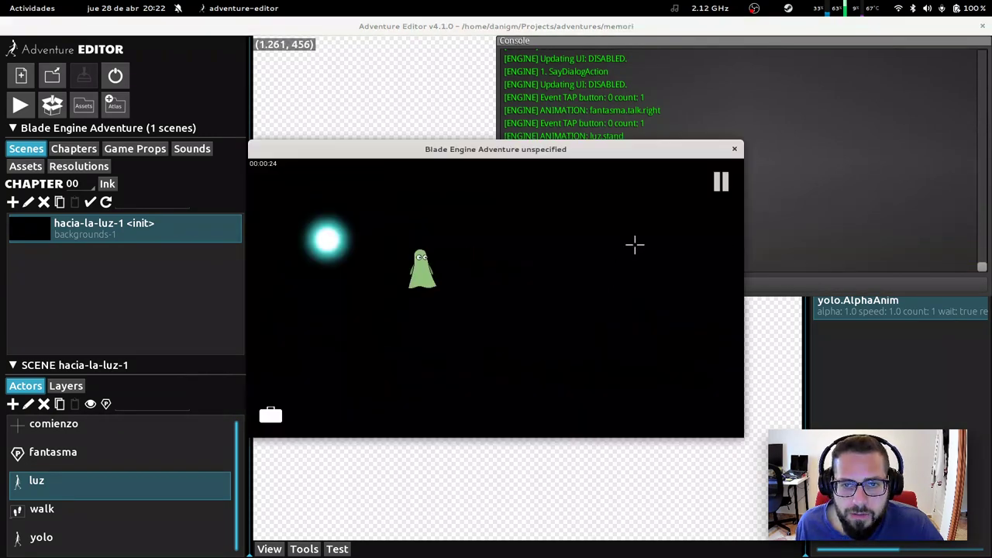
click(735, 152)
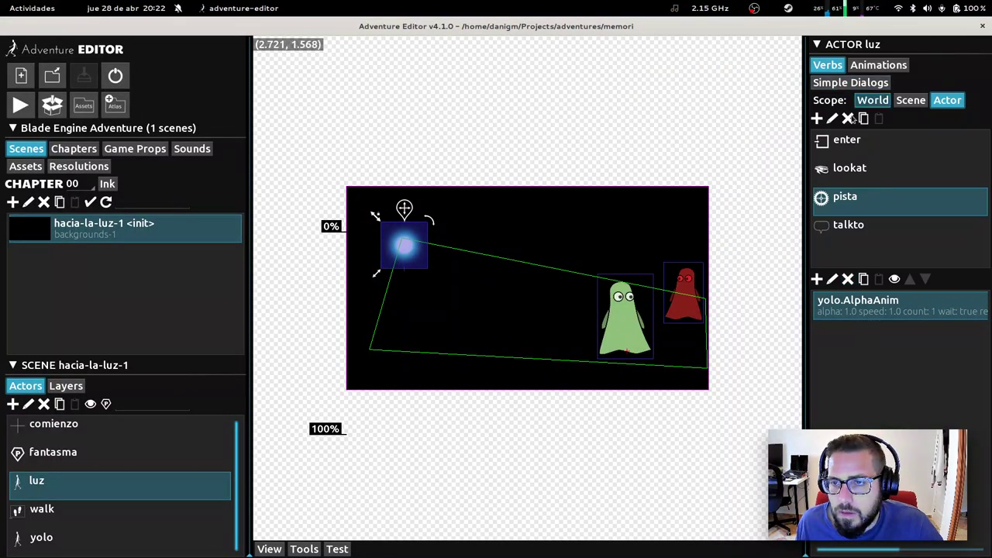
Step: Examine the attributes of the yolo SetActorAttr action in the scene's init verb, keeping visible at false
click(911, 100)
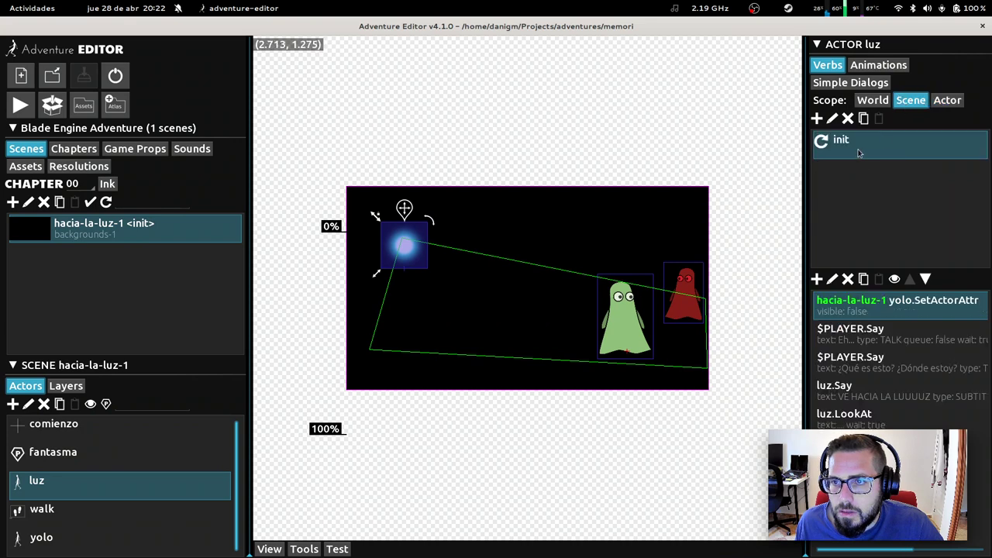
click(832, 279)
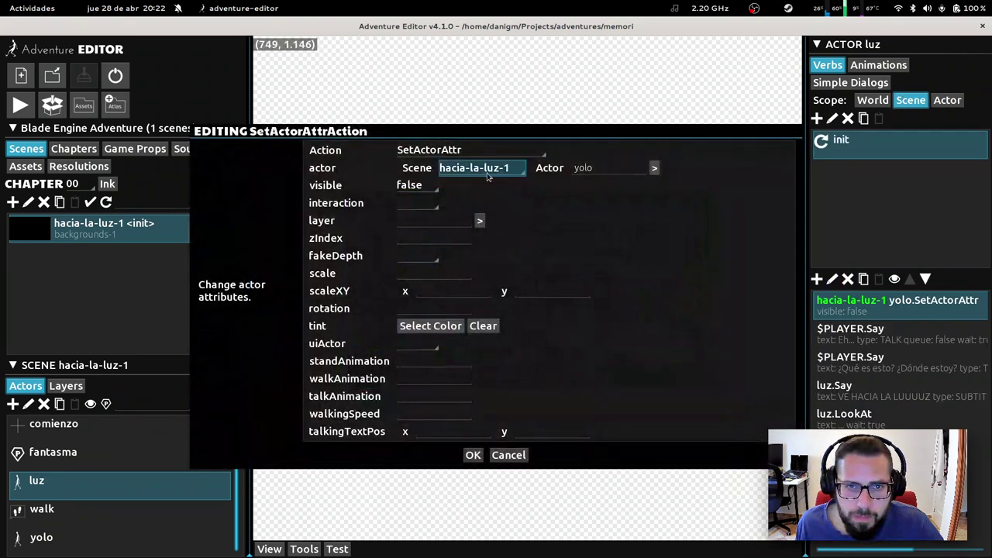
click(419, 186)
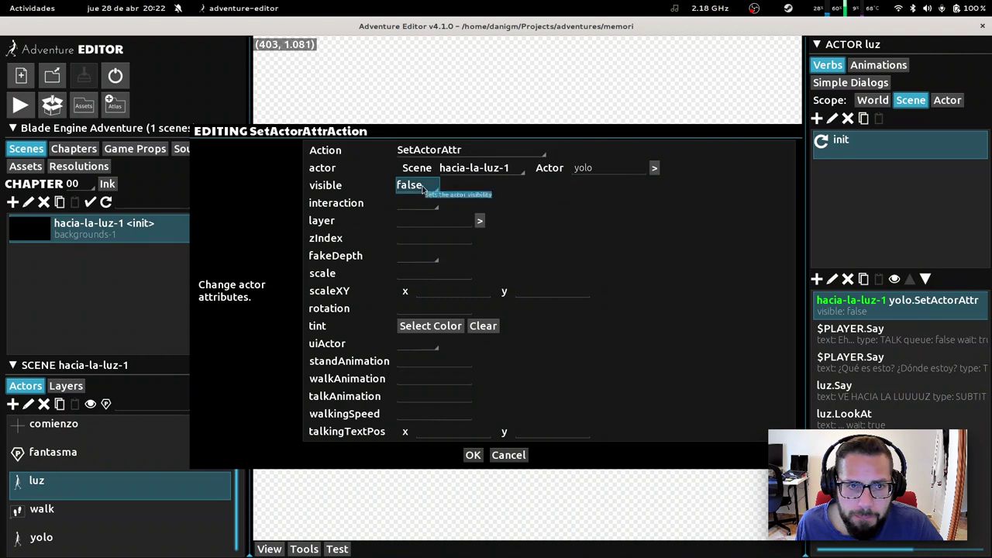
click(412, 254)
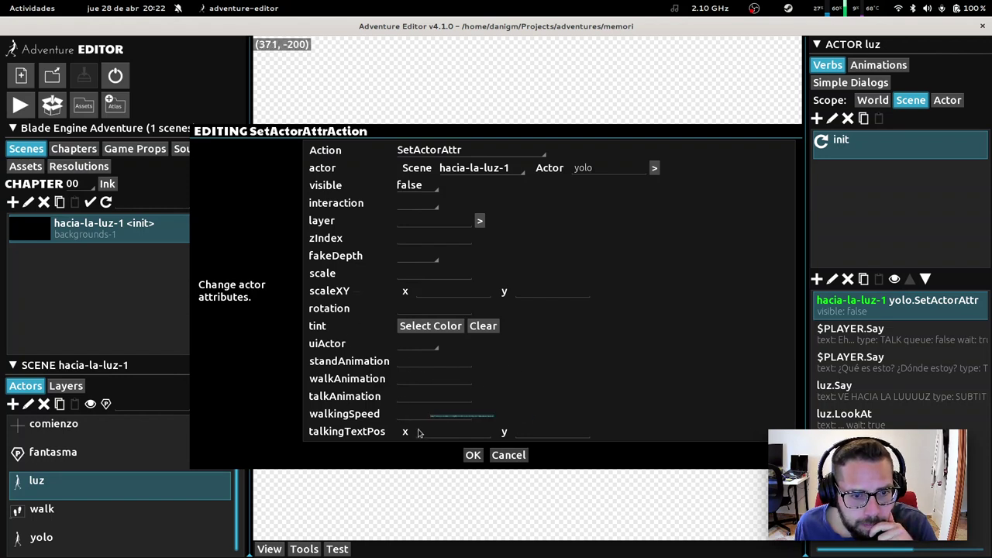
click(474, 456)
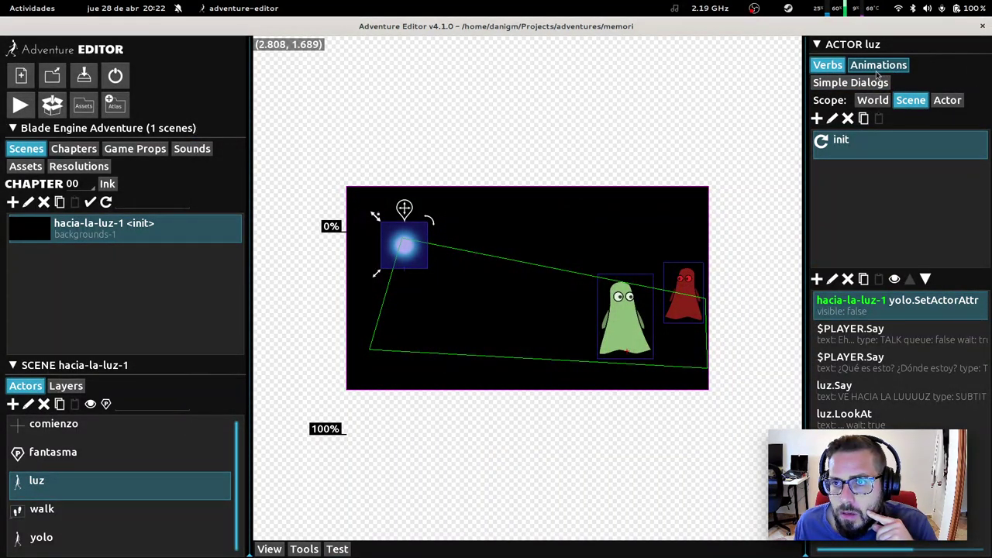
Step: Reopen the pista verb's yolo AlphaAnim action to recheck its target actor and alpha, and cancel without changes
click(948, 100)
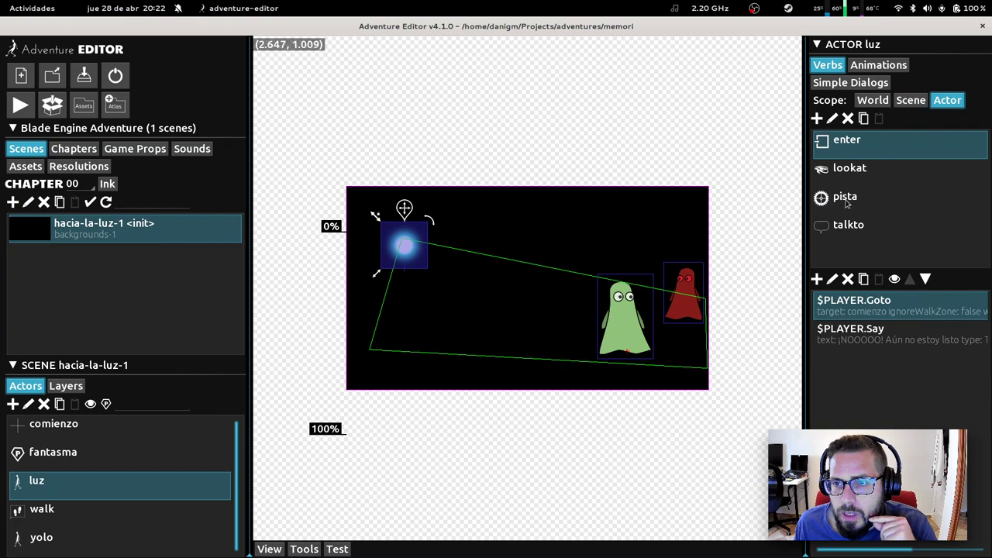
click(846, 199)
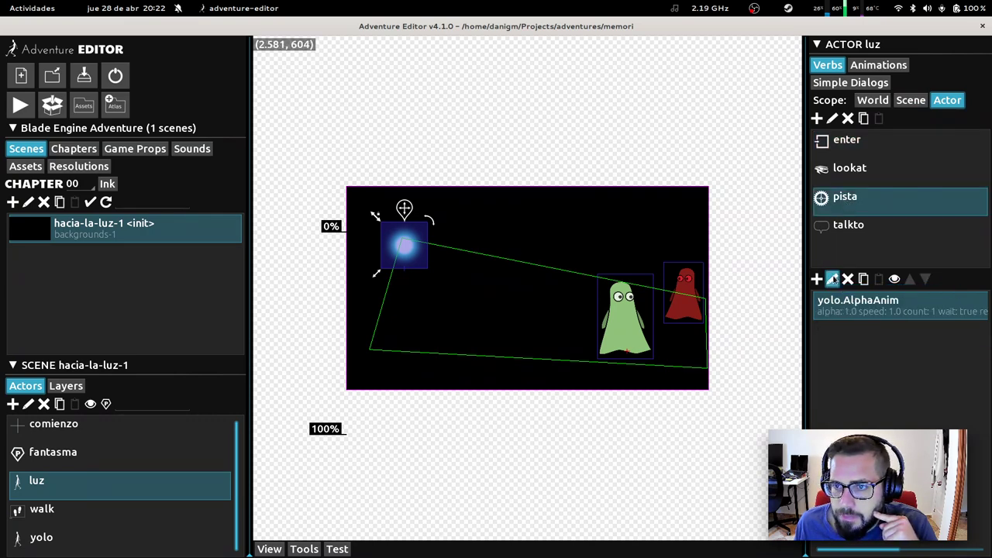
click(832, 279)
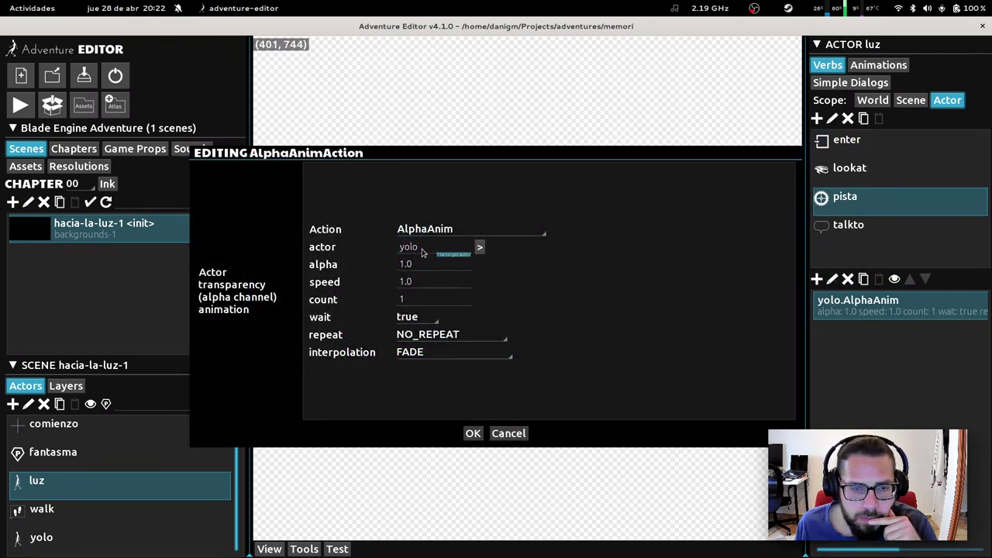
click(514, 433)
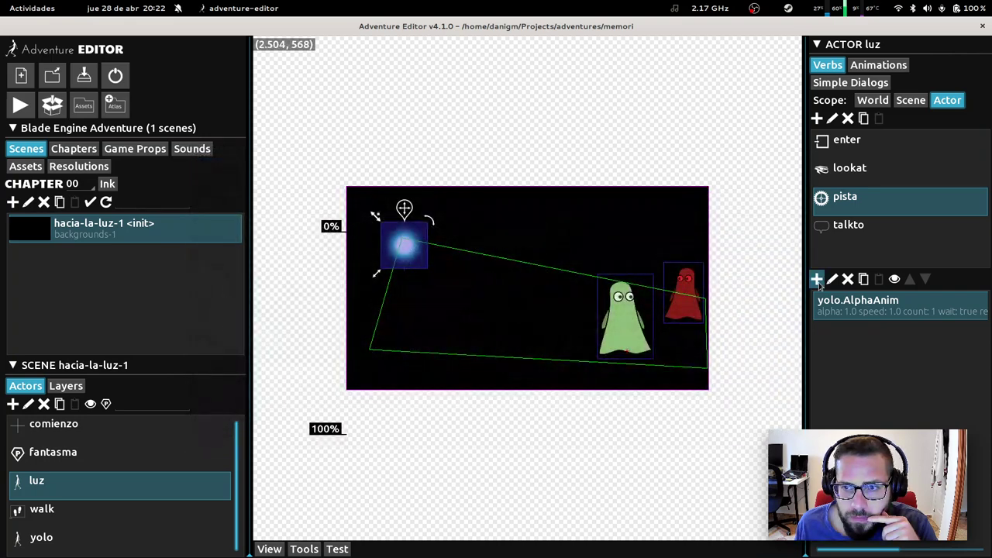
Step: Start a new action in the luz actor's pista verb and choose SetActorAttr as its type
click(817, 279)
click(448, 278)
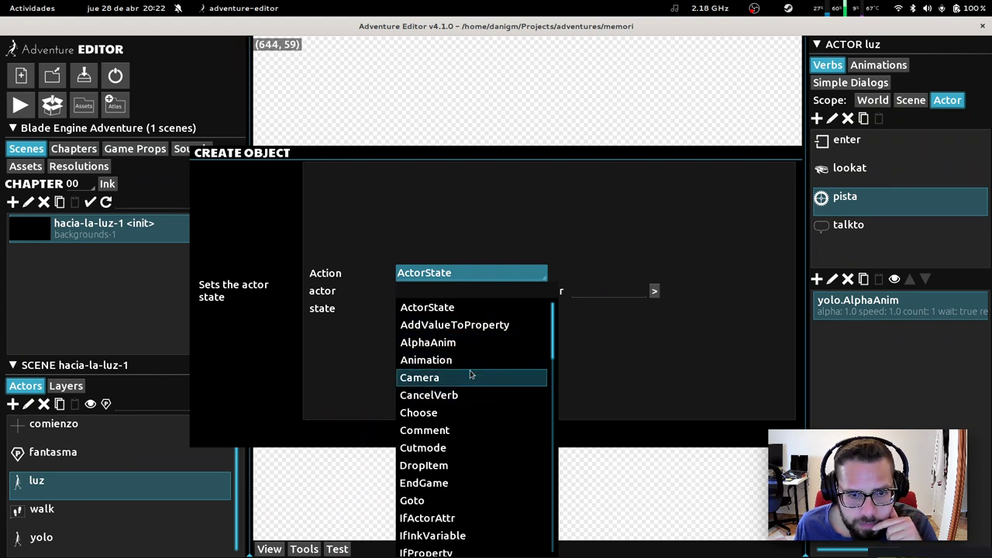
scroll(493, 431, down, 3)
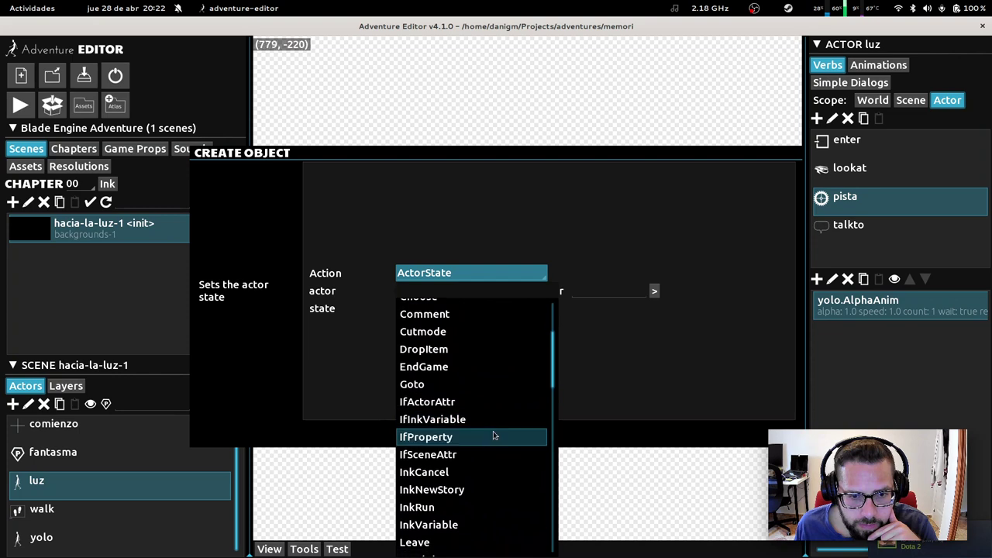
scroll(491, 437, down, 2)
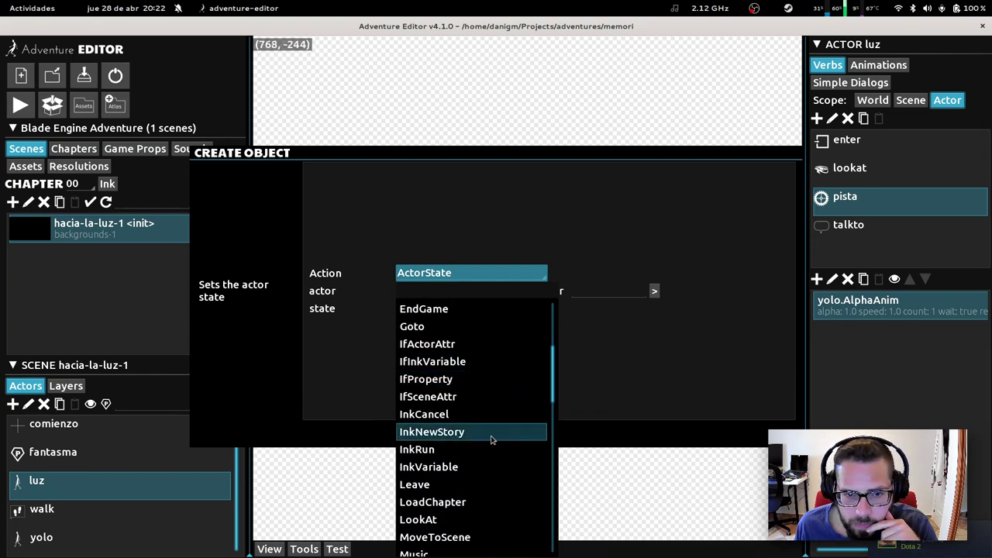
click(789, 10)
click(776, 173)
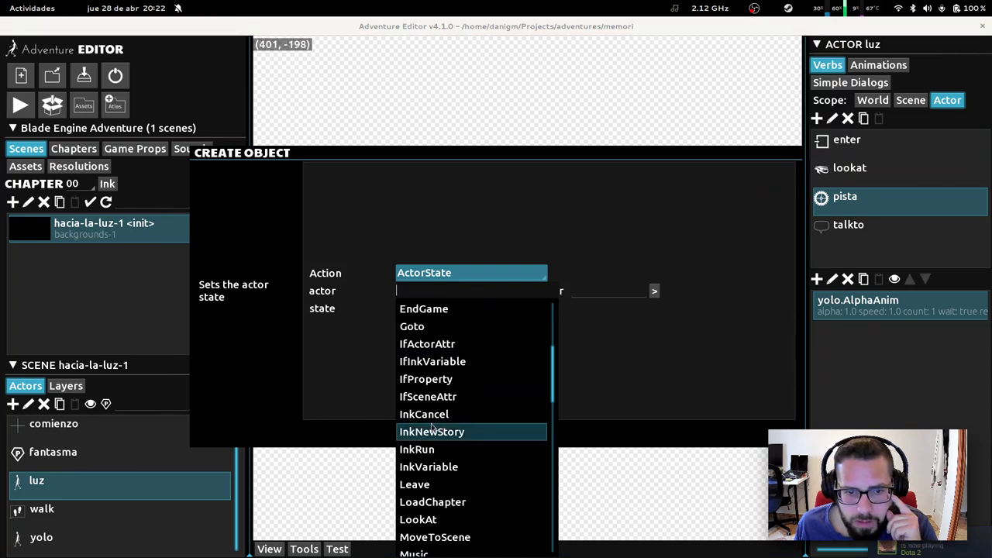
scroll(469, 457, down, 1)
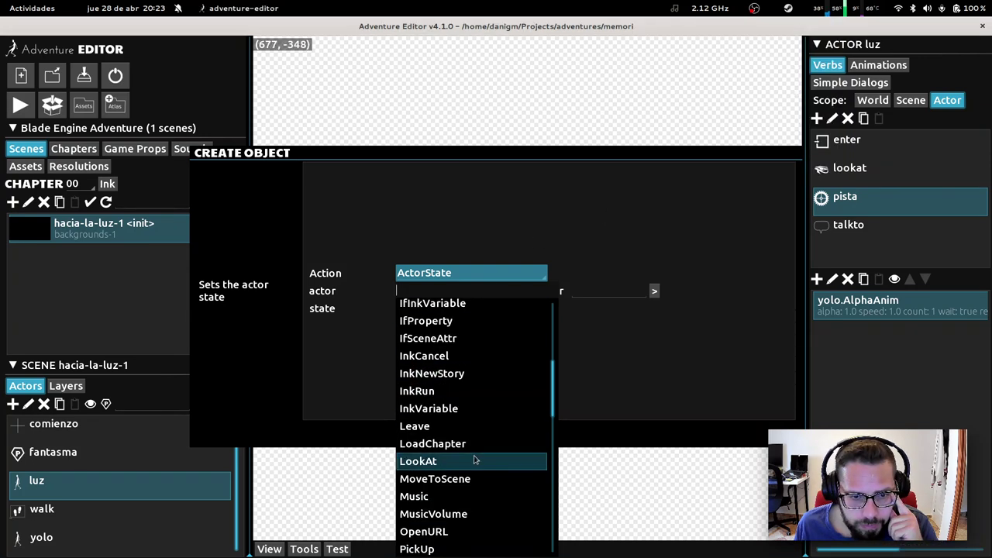
scroll(476, 460, down, 5)
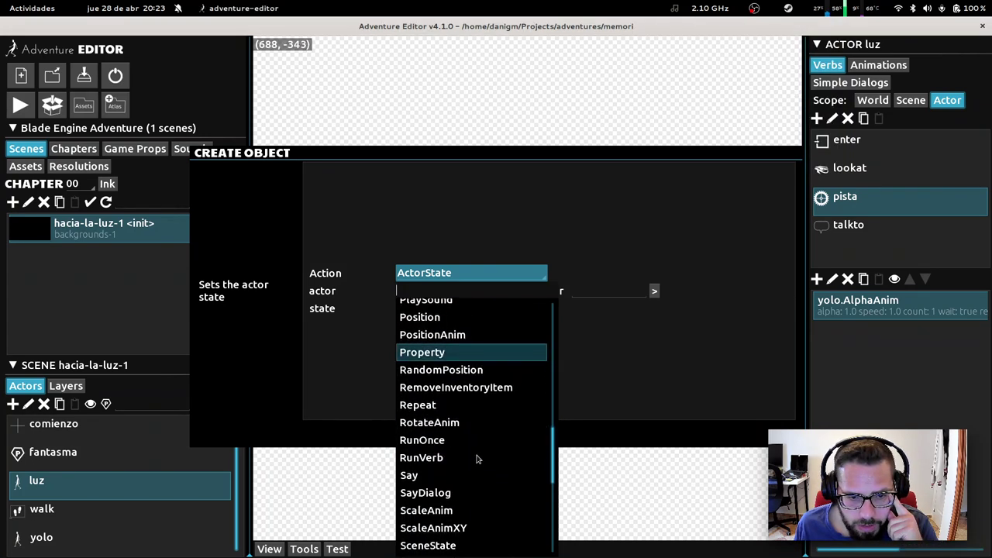
scroll(476, 459, down, 3)
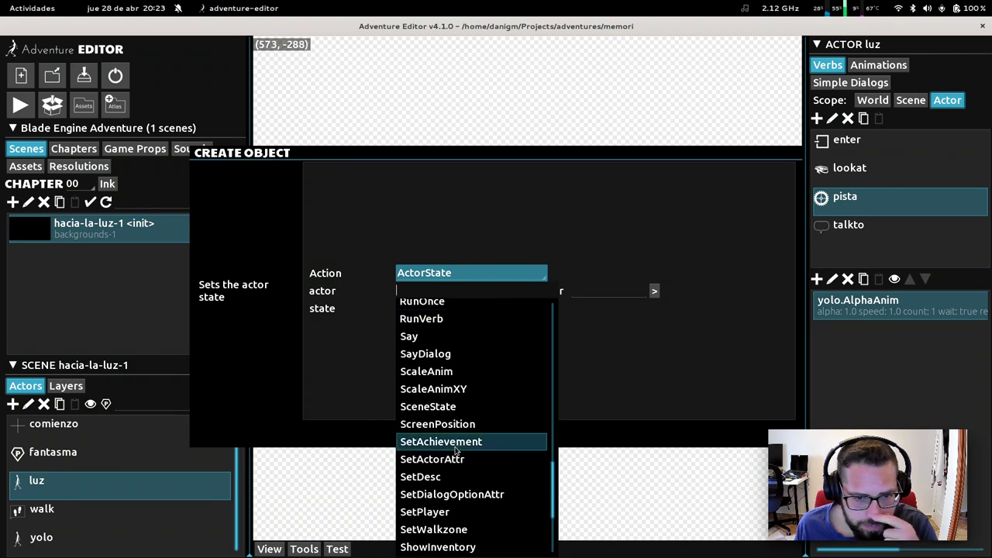
click(455, 461)
Step: Target the new action at the yolo actor in scene hacia-la-luz-1, set visible to true, and add it to the verb
click(515, 193)
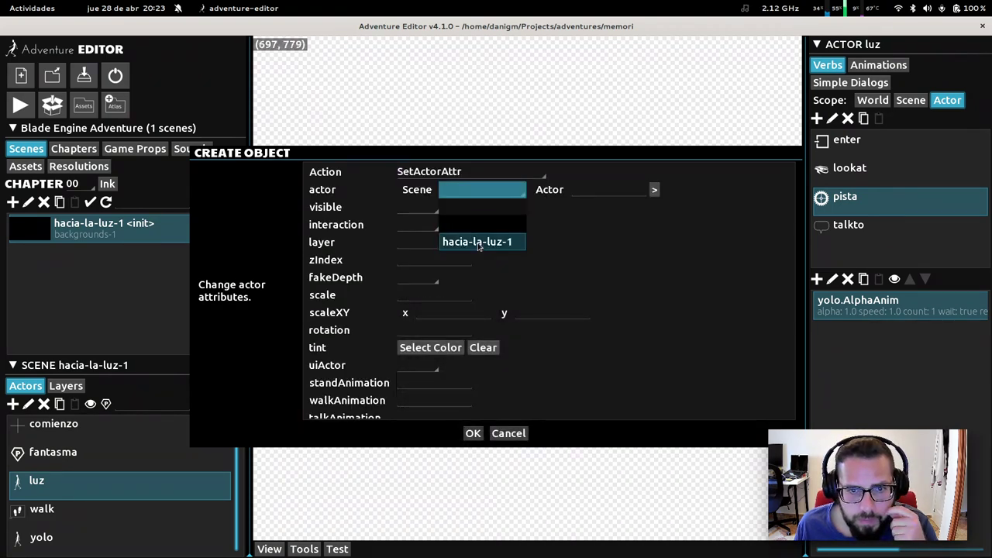
click(477, 242)
click(605, 190)
click(587, 295)
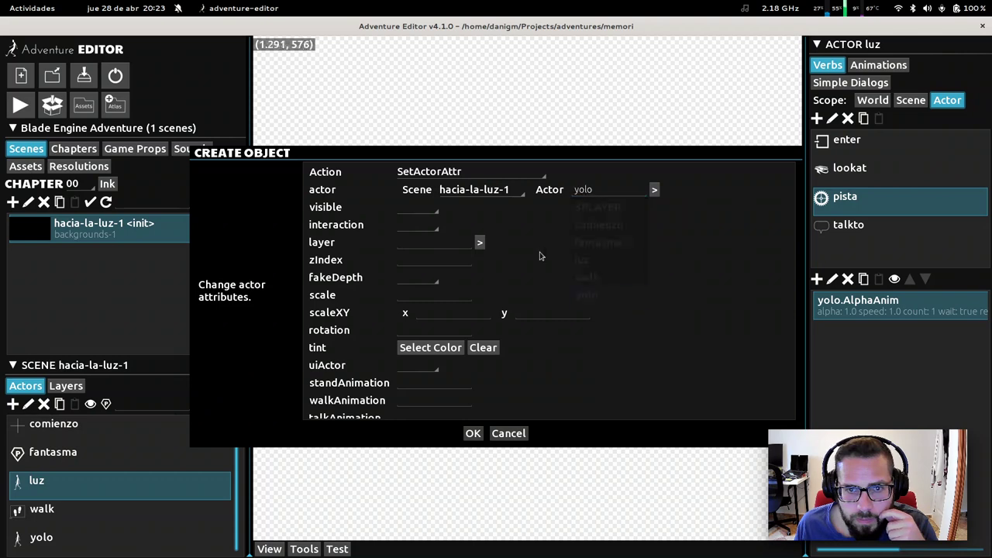
click(418, 207)
click(409, 258)
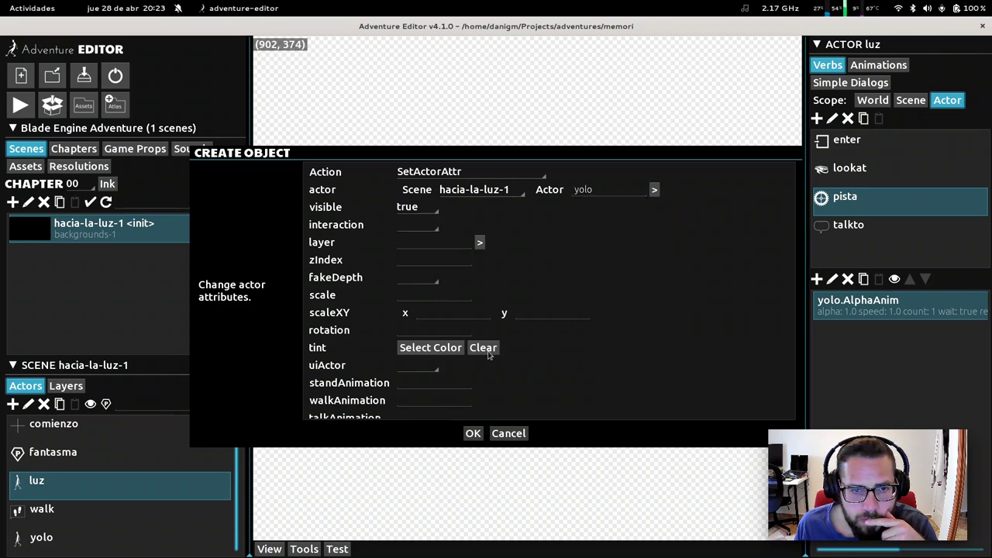
click(474, 434)
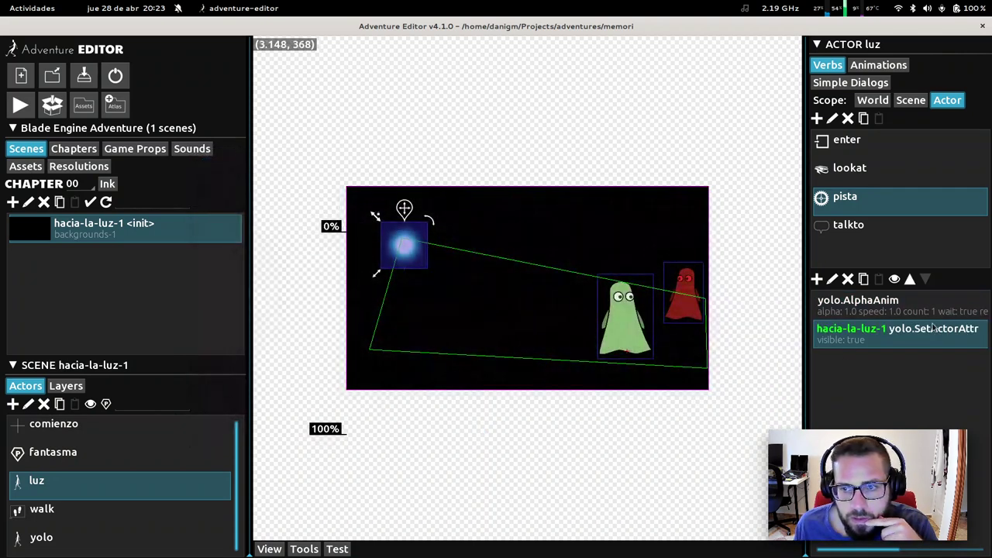
Step: Place the yolo SetActorAttr action before AlphaAnim in the pista verb and review both actions' settings
click(832, 279)
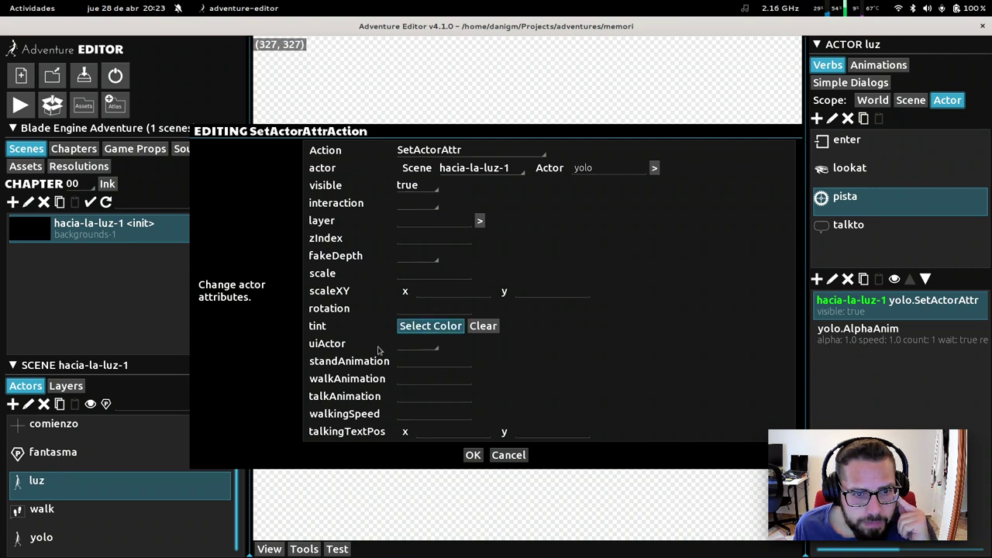
click(424, 345)
click(573, 357)
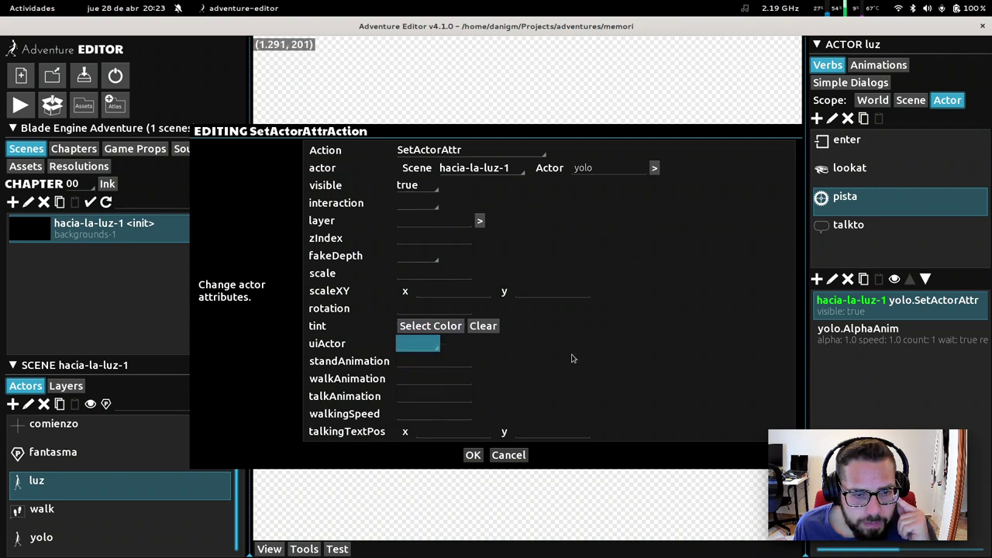
click(473, 456)
click(853, 333)
click(832, 279)
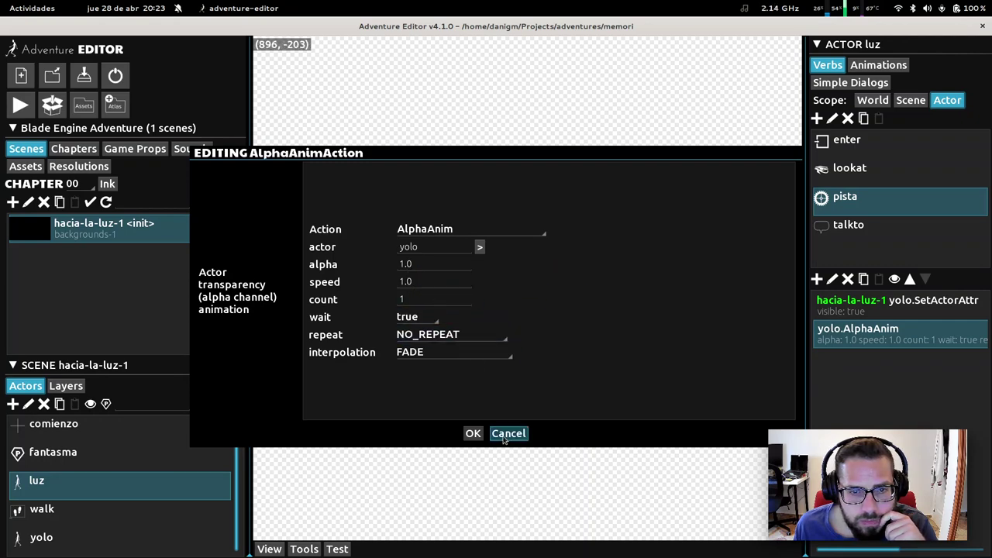
click(473, 433)
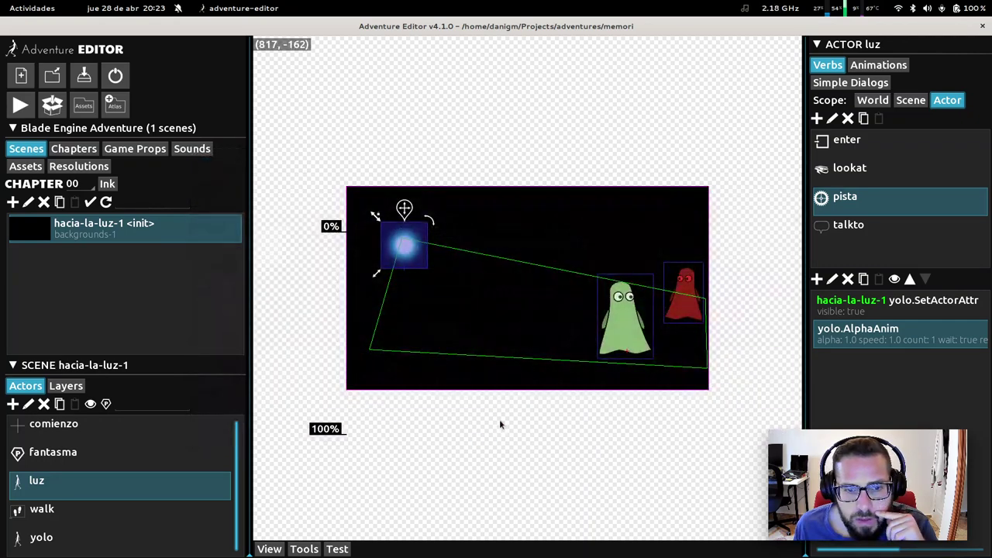
Step: Test the scene by asking the light "¿Hay alguna manera de volver?" and "Dame alguna pista", and close the test game
click(337, 549)
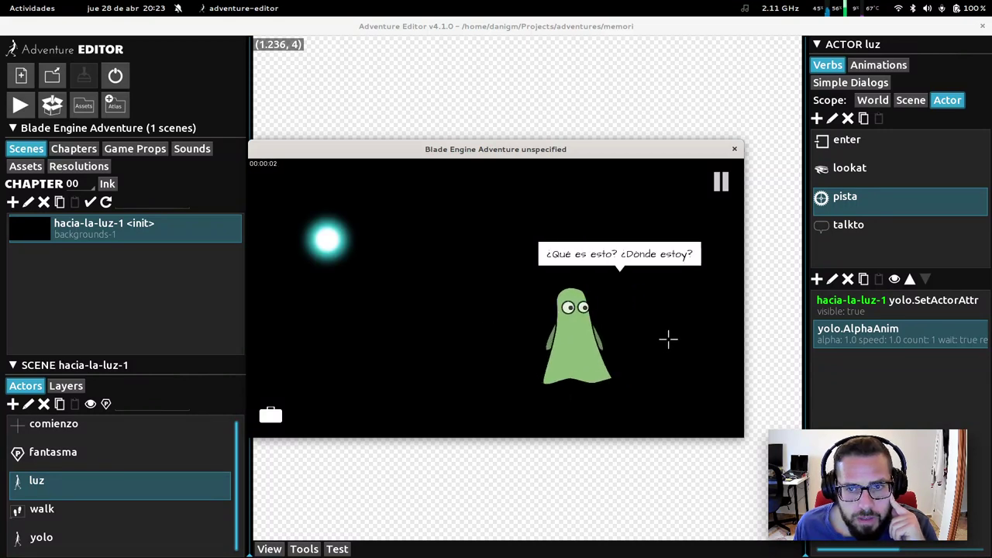
click(327, 235)
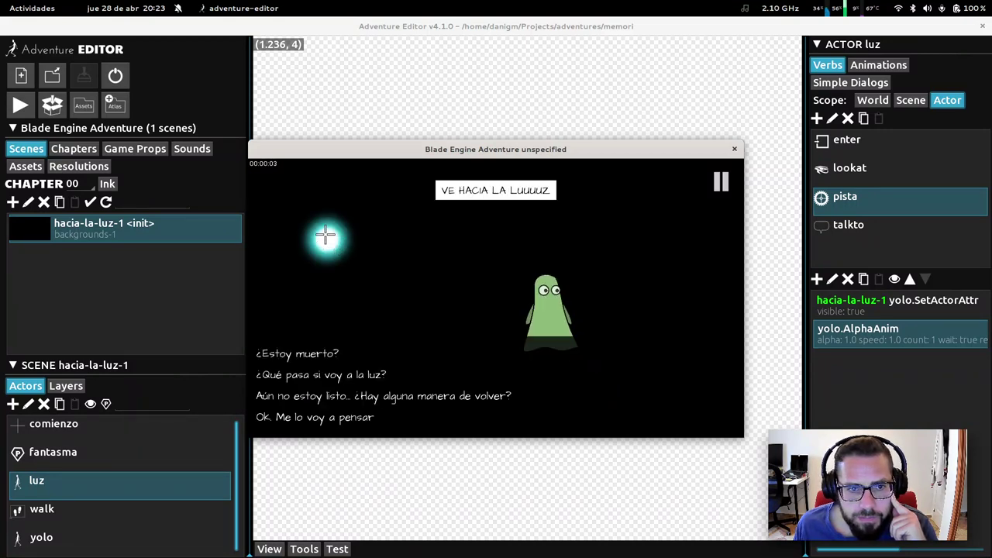
click(339, 396)
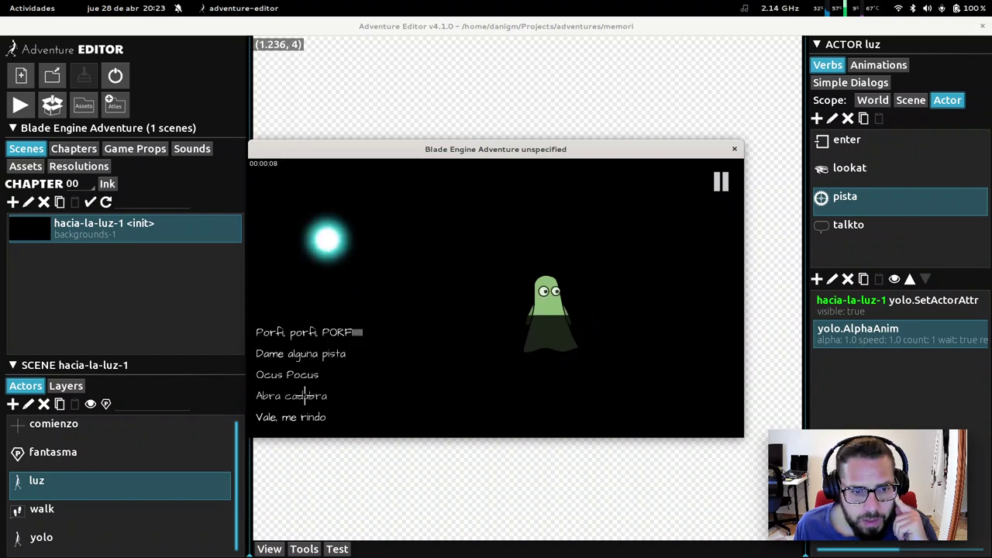
click(302, 354)
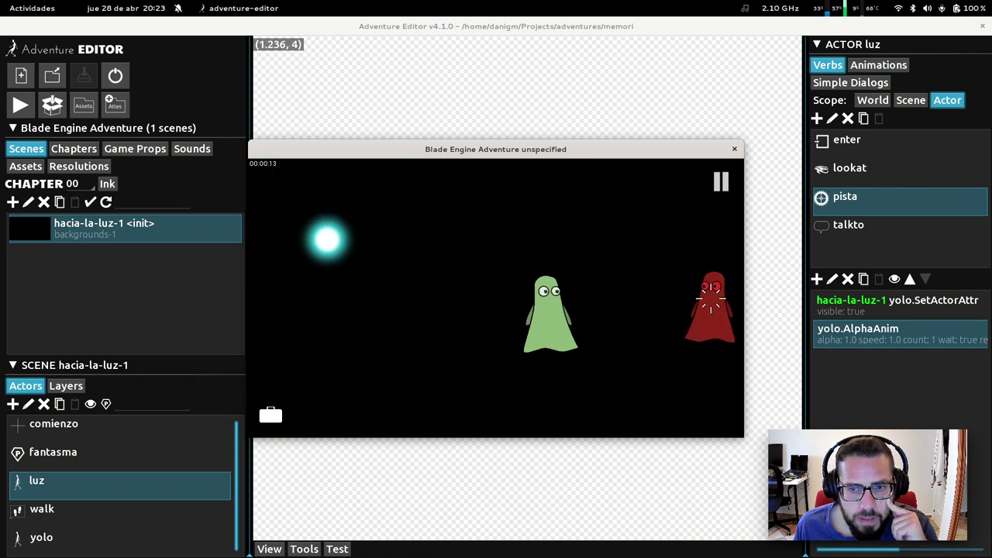
click(734, 148)
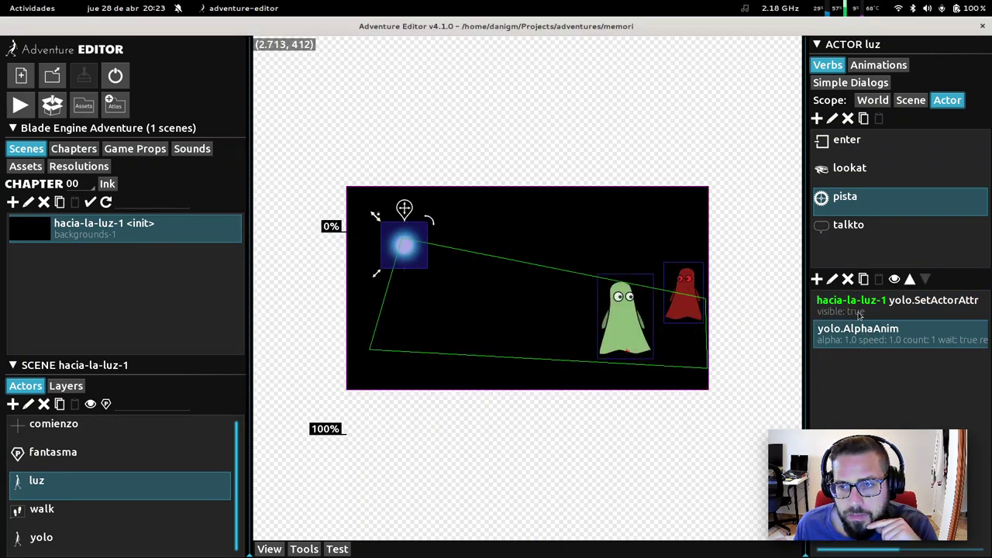
Step: Recheck the attributes of the pista verb's yolo SetActorAttr action and cancel without changes
click(859, 310)
click(867, 333)
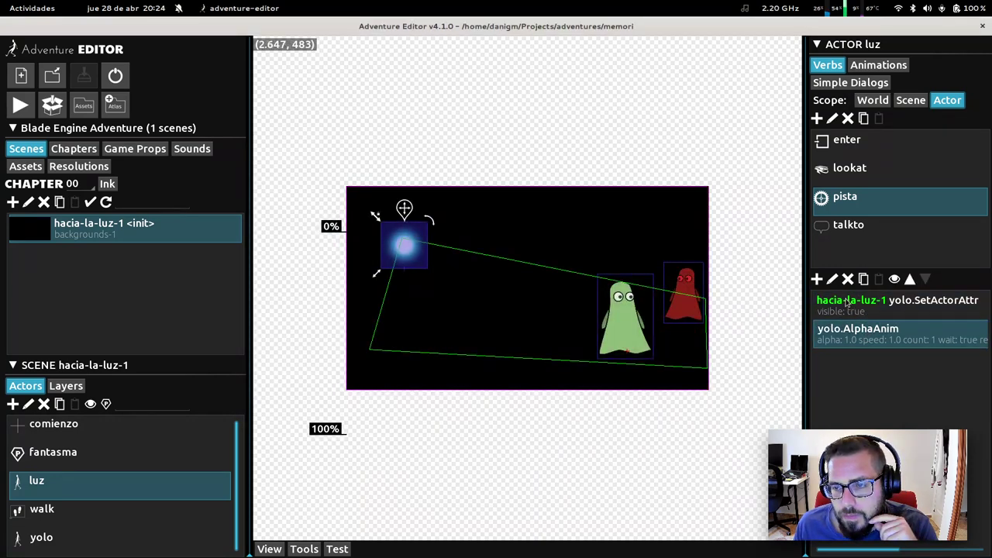
click(853, 306)
click(832, 279)
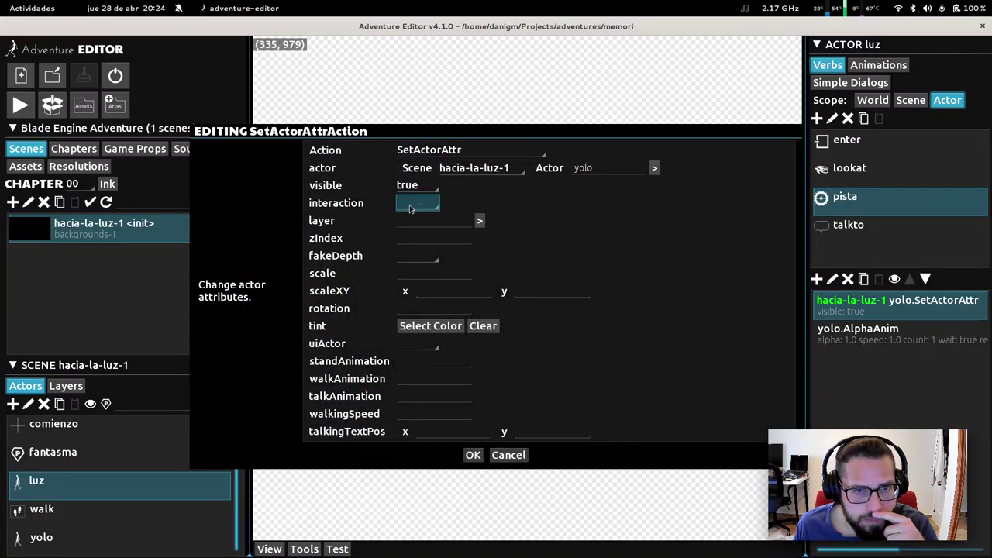
click(509, 455)
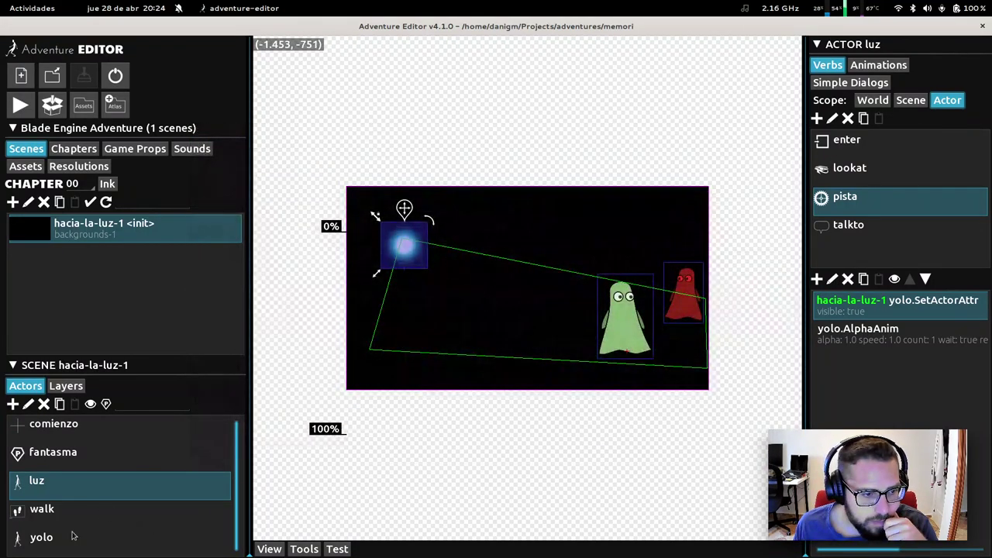
Step: Edit the yolo actor's tint, trying an alpha of 0 before clearing it and choosing the semi-transparent red ff2929bc
click(73, 536)
click(28, 404)
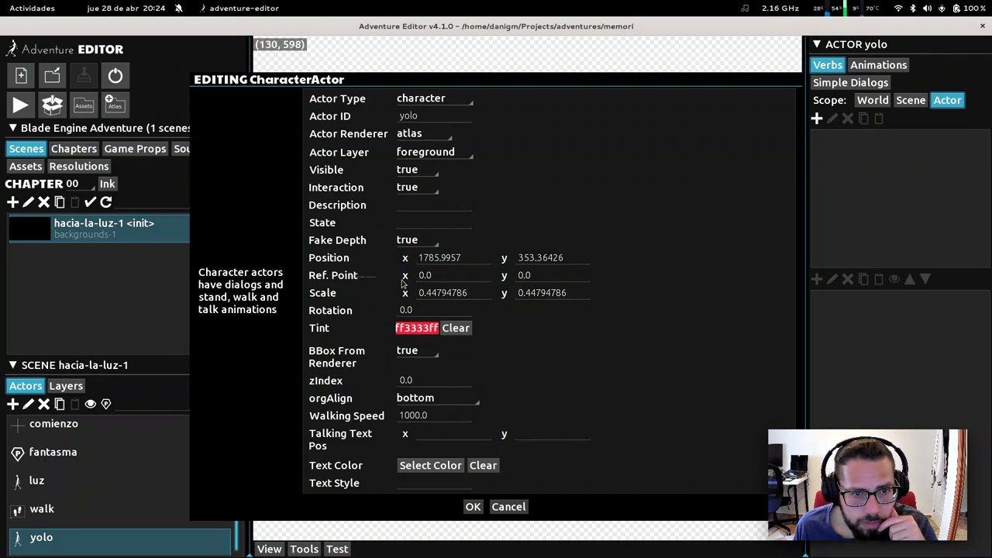
click(424, 330)
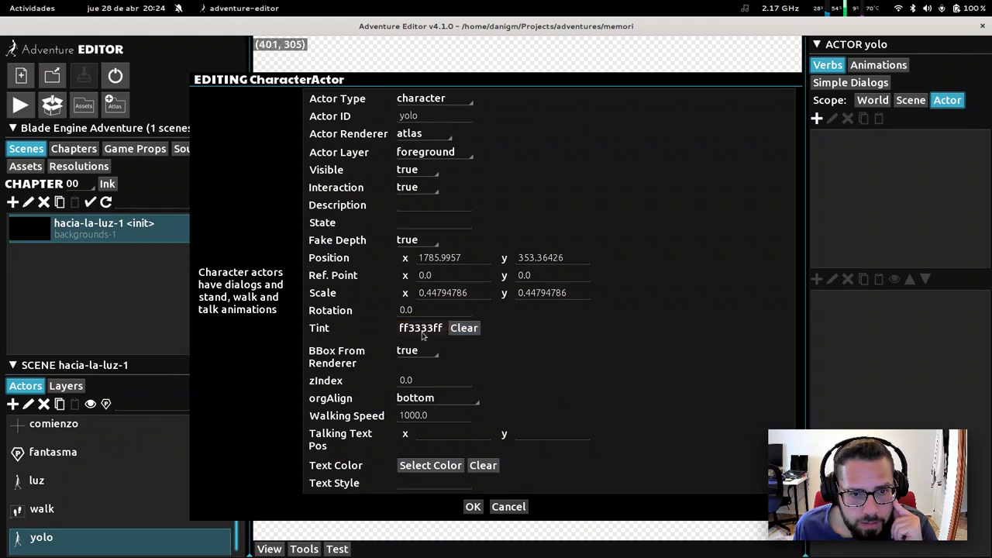
click(438, 329)
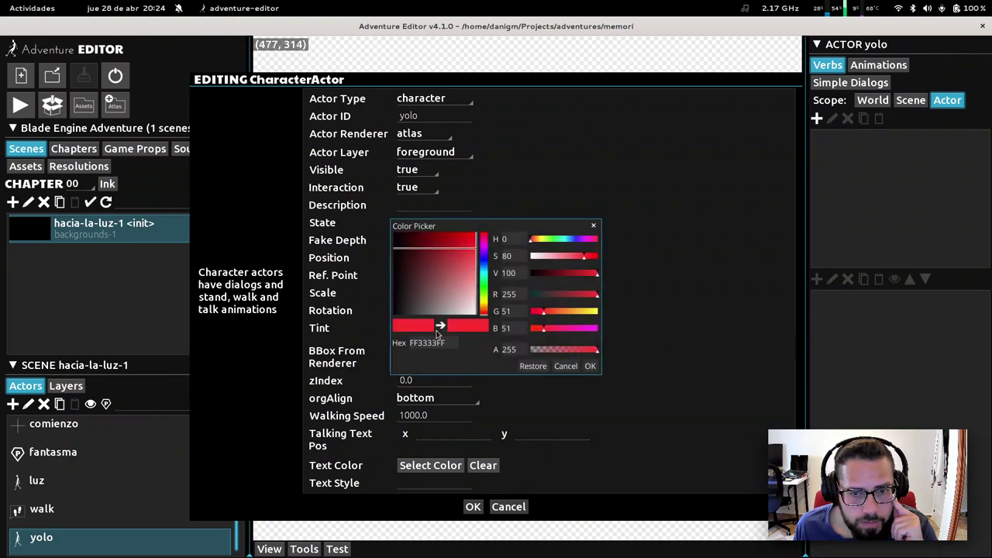
drag(558, 350, 519, 351)
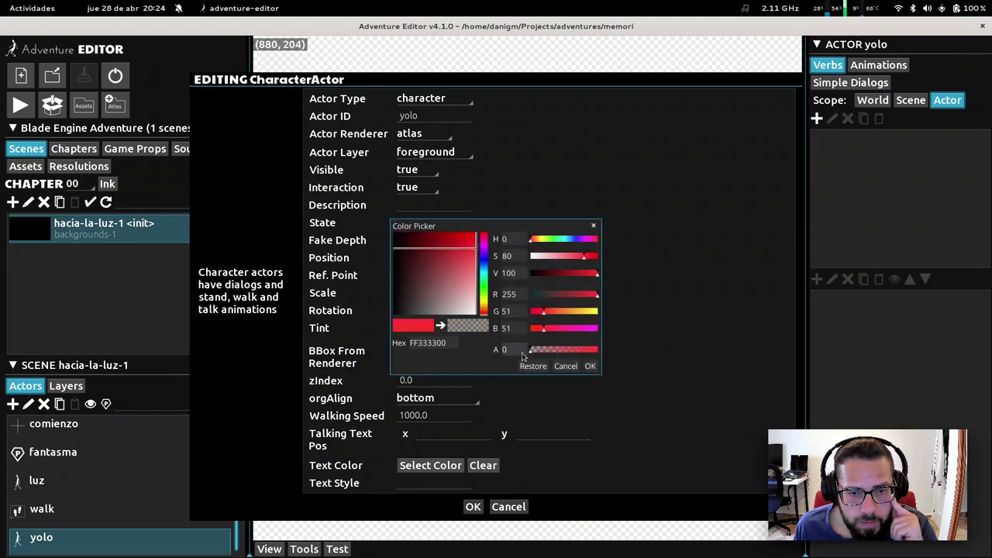
click(590, 366)
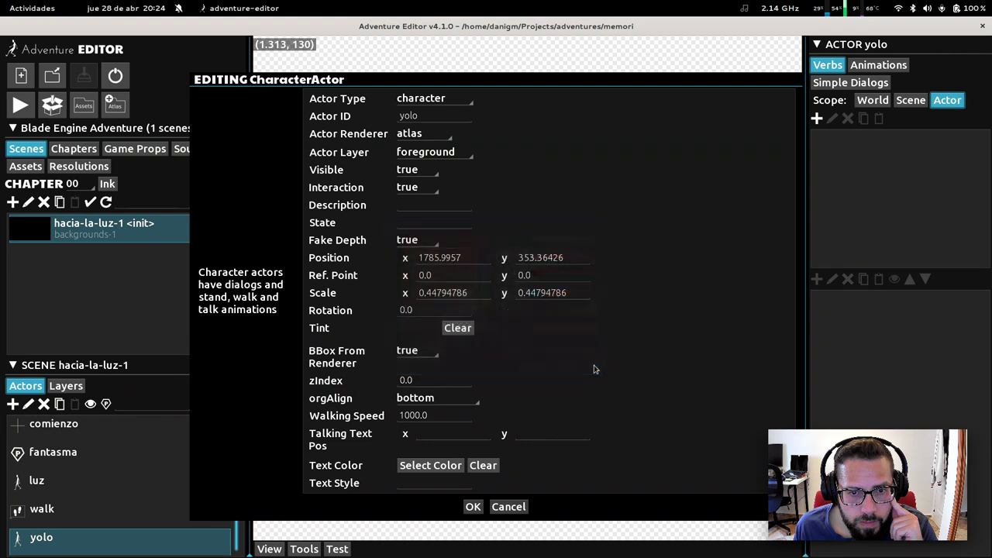
click(458, 328)
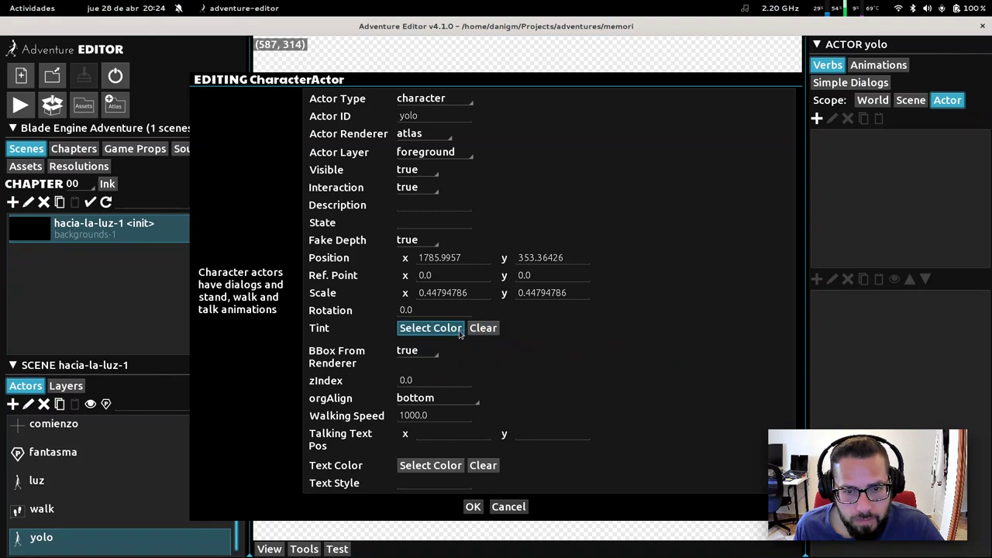
click(454, 328)
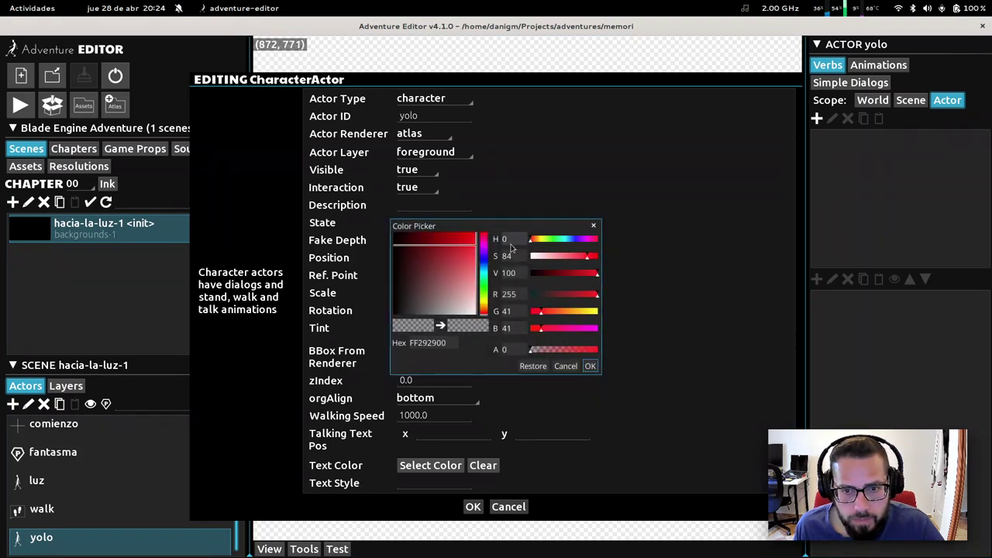
mouse_move(566, 352)
mouse_down()
mouse_move(597, 353)
mouse_move(580, 359)
mouse_up()
click(589, 367)
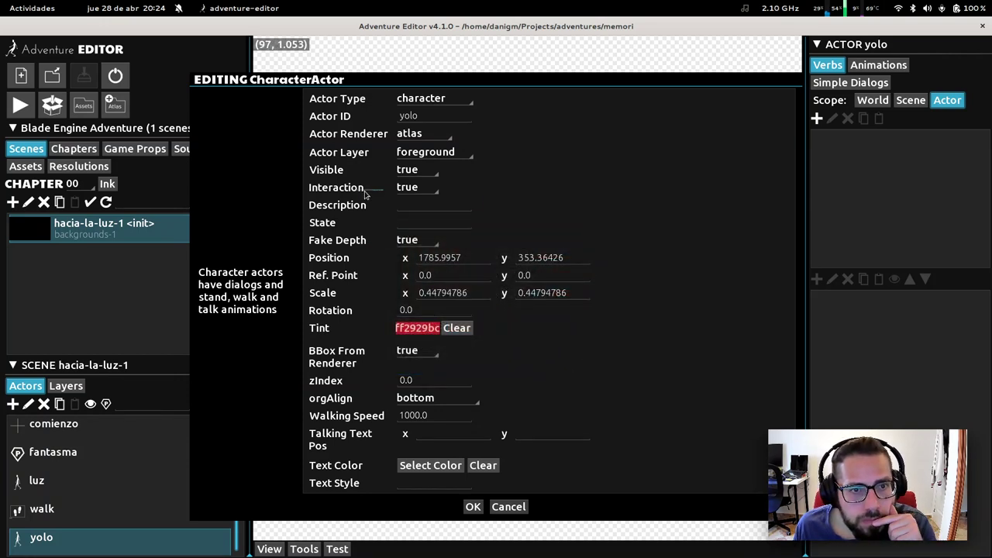
click(411, 177)
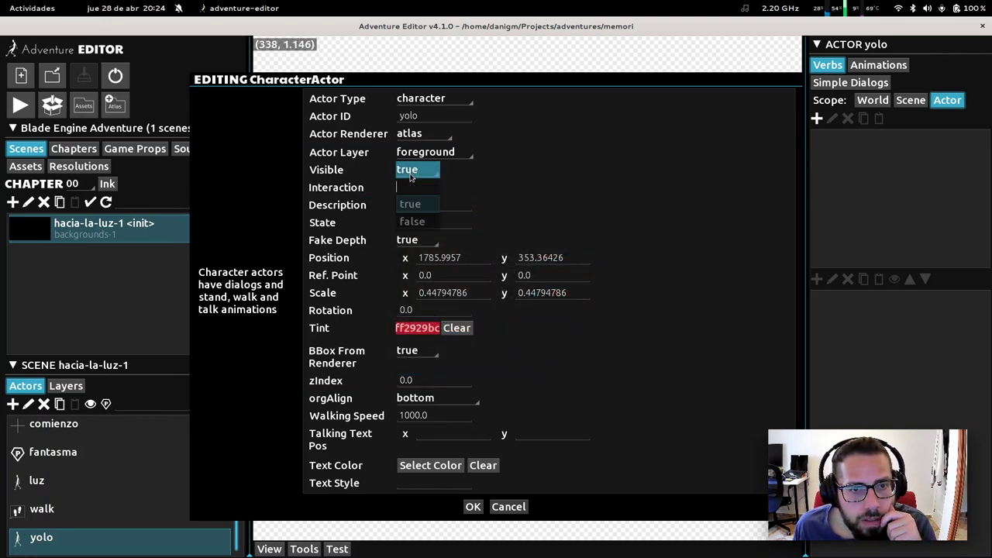
click(423, 188)
click(426, 190)
click(426, 190)
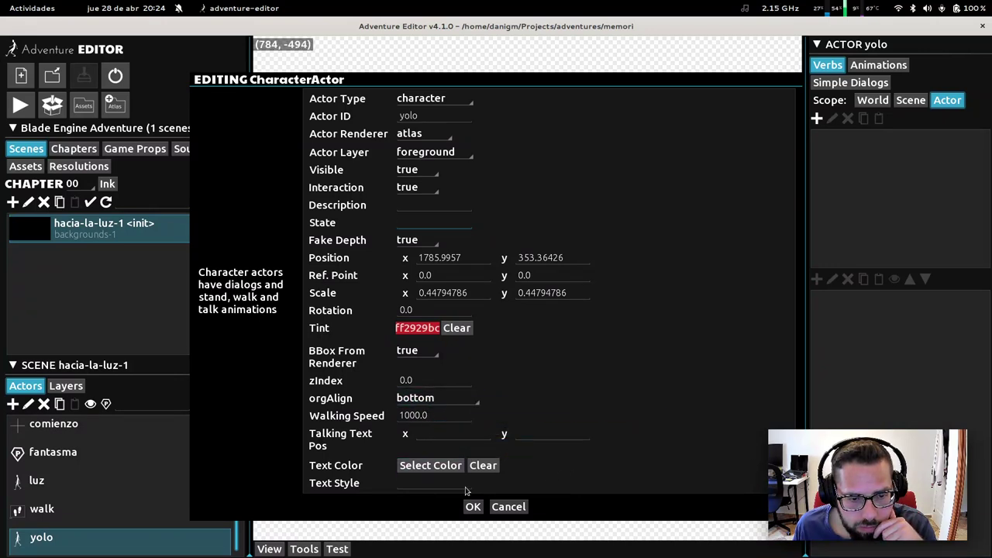
Step: Set the yolo actor's text color to red fa2323ff and save the actor's properties
click(429, 465)
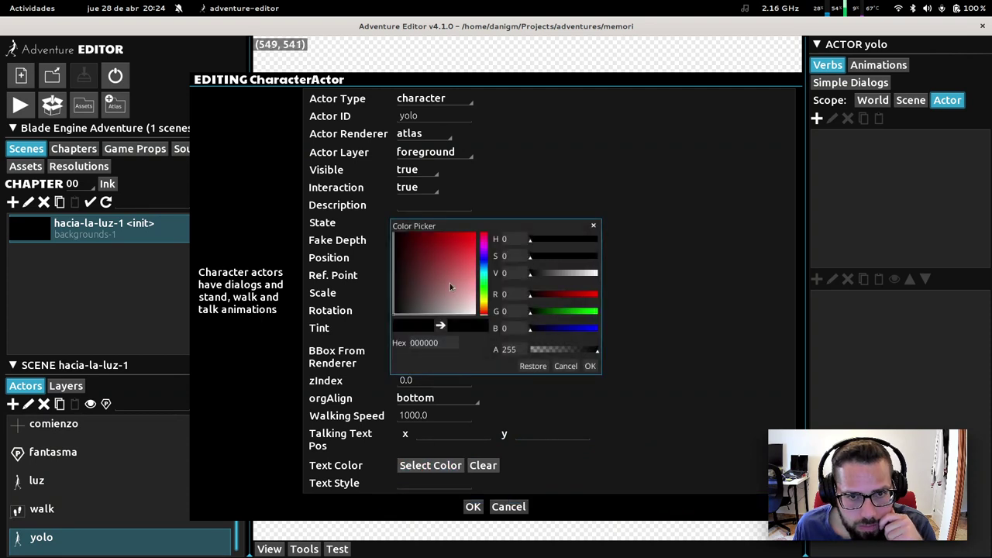
mouse_move(483, 259)
mouse_down()
mouse_move(477, 245)
mouse_move(480, 260)
mouse_up()
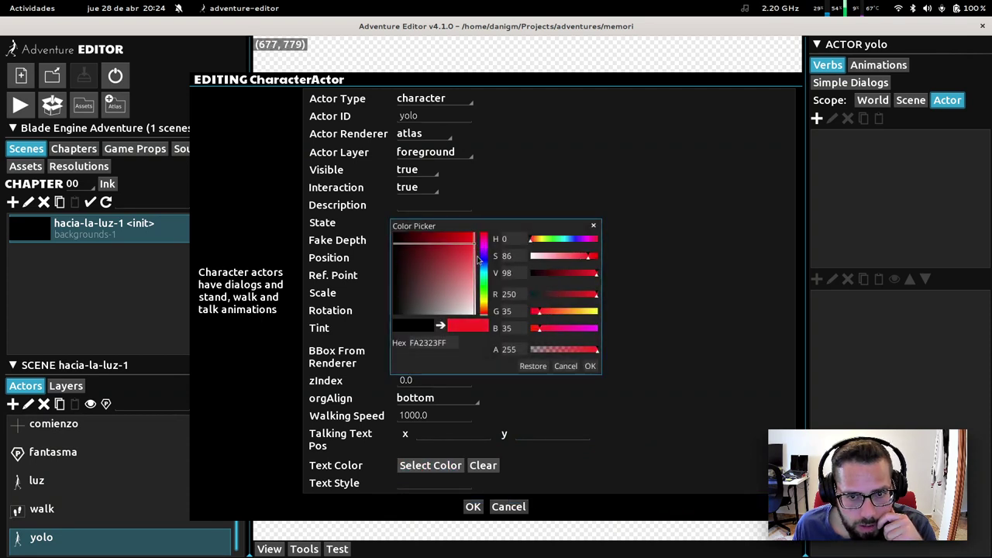
click(590, 367)
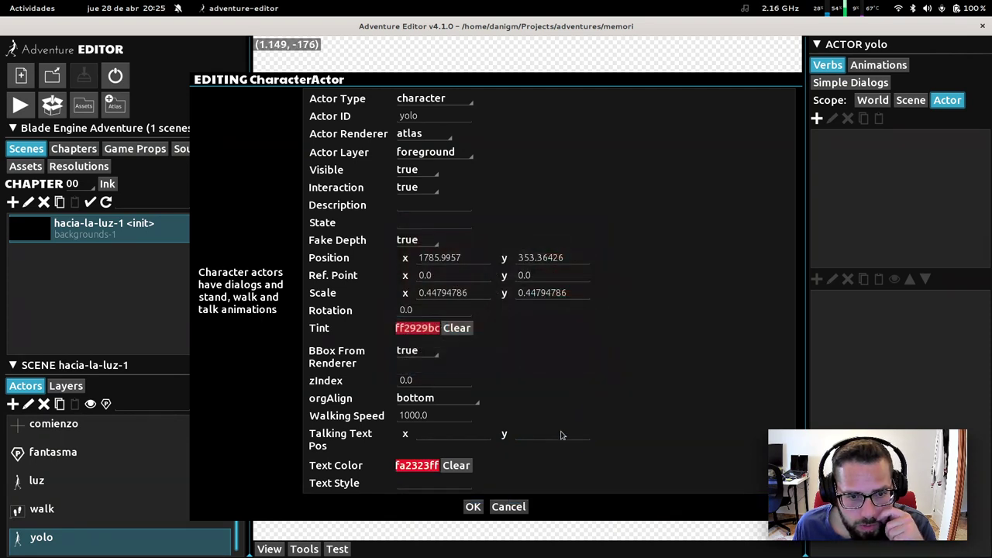
click(473, 507)
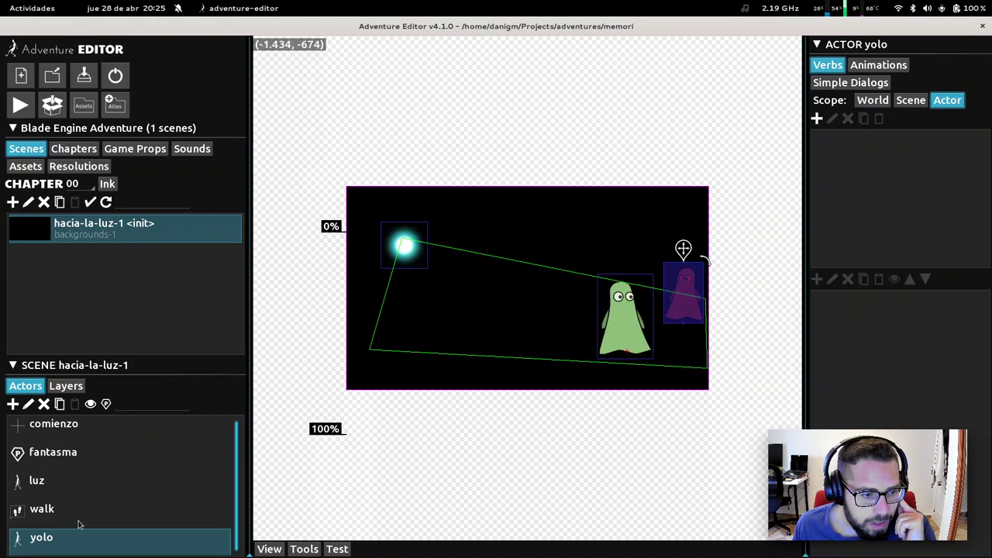
Step: Review yolo's animations and check the verbs in the scene and actor scopes
click(887, 70)
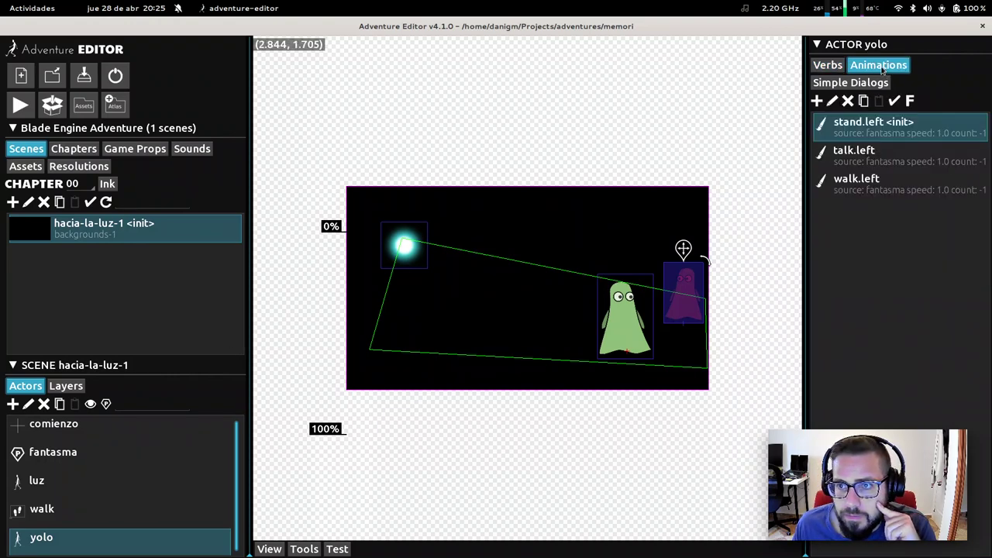
click(827, 65)
click(911, 100)
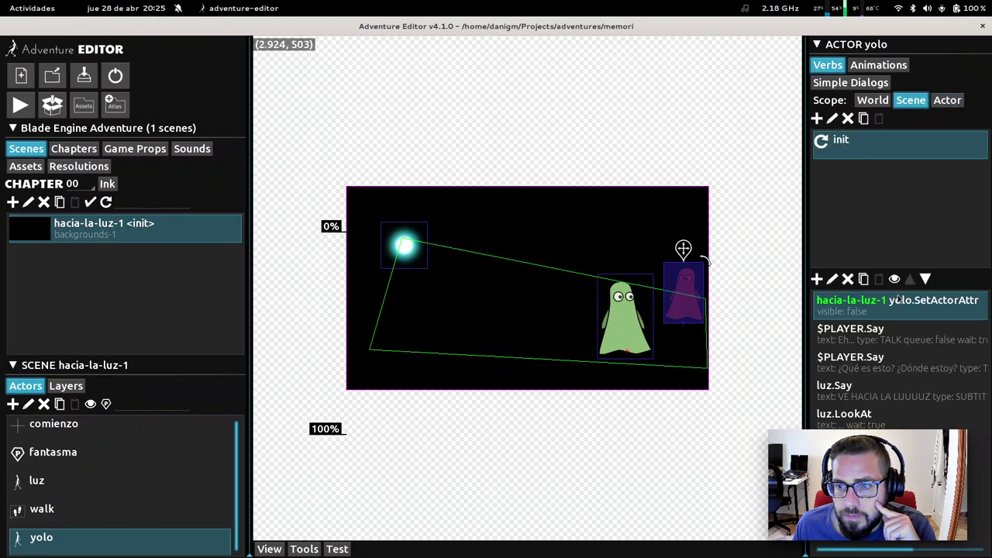
click(947, 100)
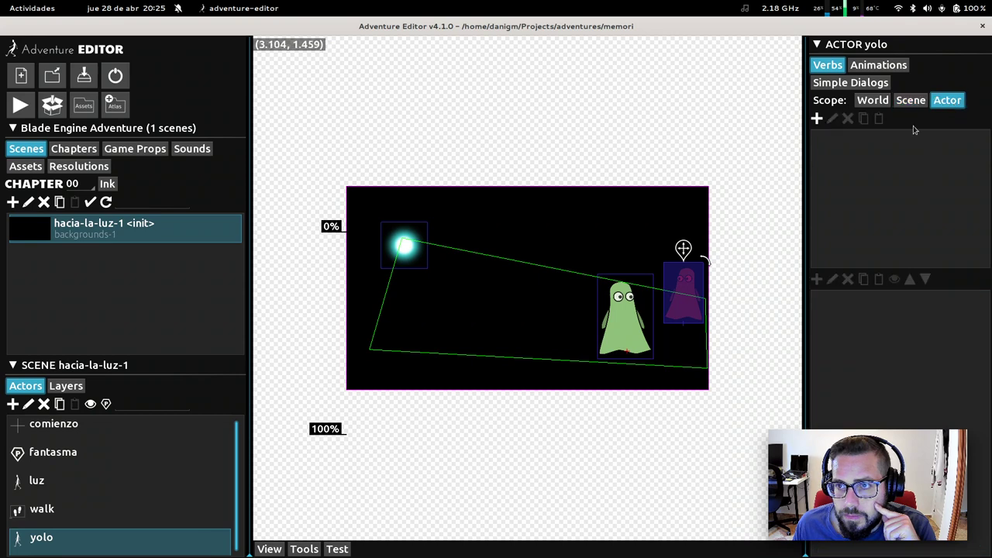
Step: Start a new action after yolo's SetActorAttr in the light's pista verb and browse the available action types
click(413, 245)
click(850, 196)
click(890, 338)
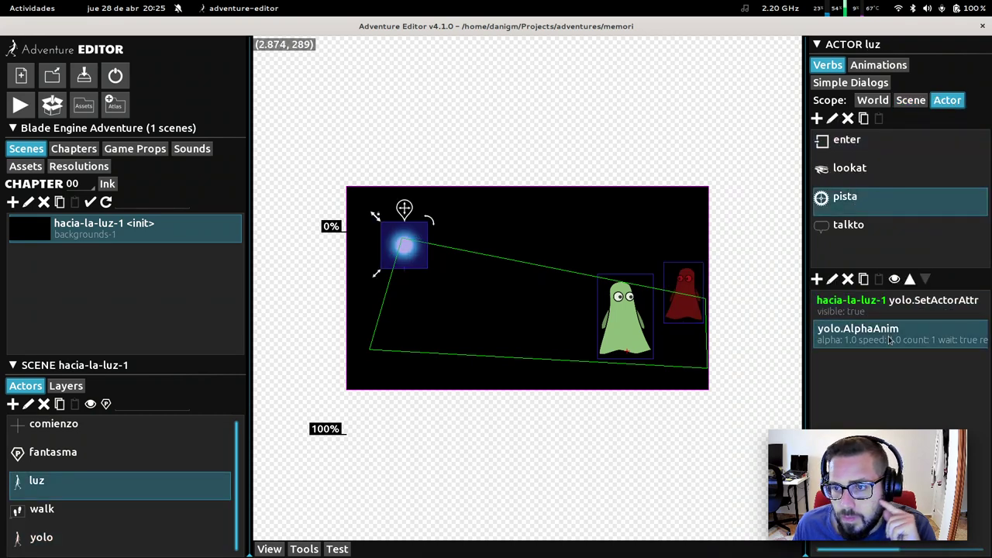
click(890, 307)
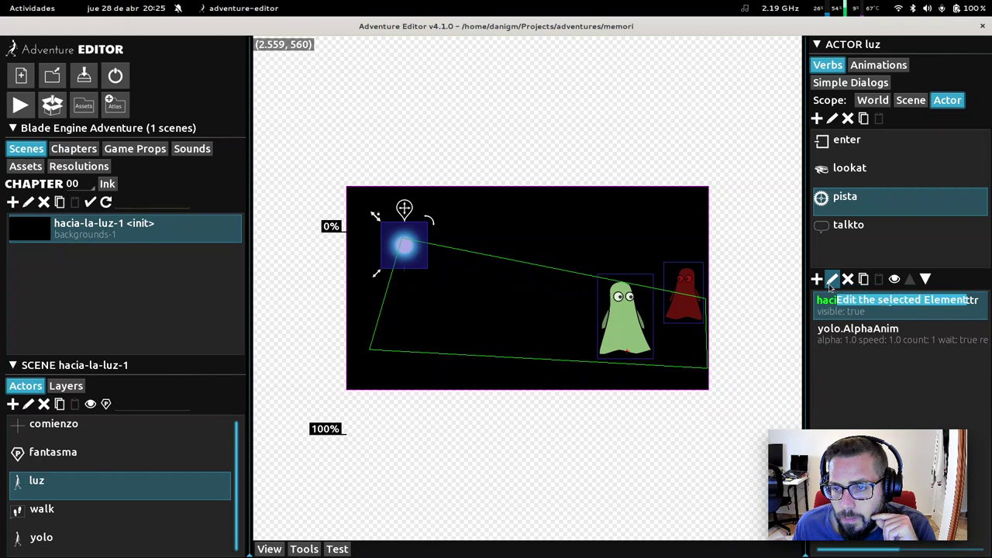
click(831, 280)
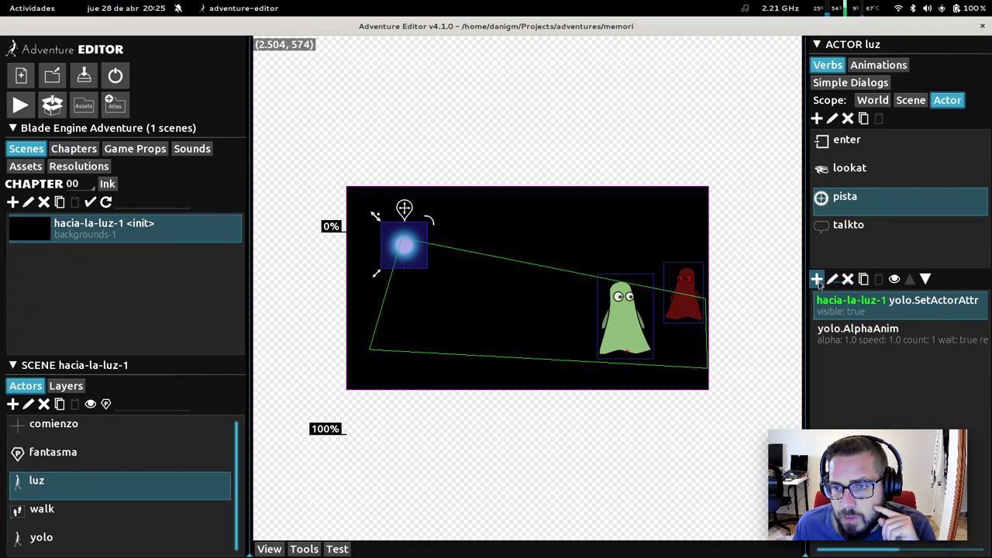
click(428, 275)
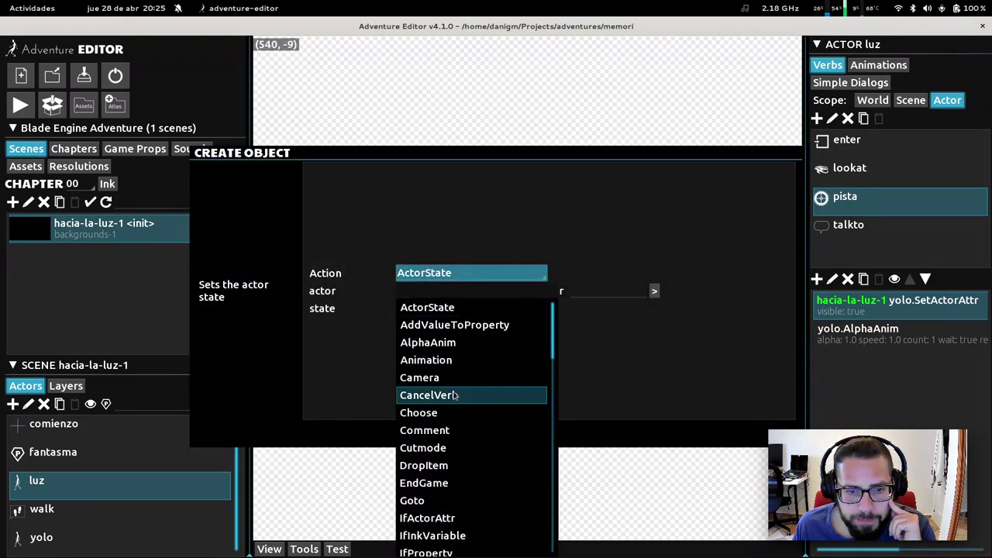
scroll(480, 395, down, 10)
scroll(491, 401, down, 4)
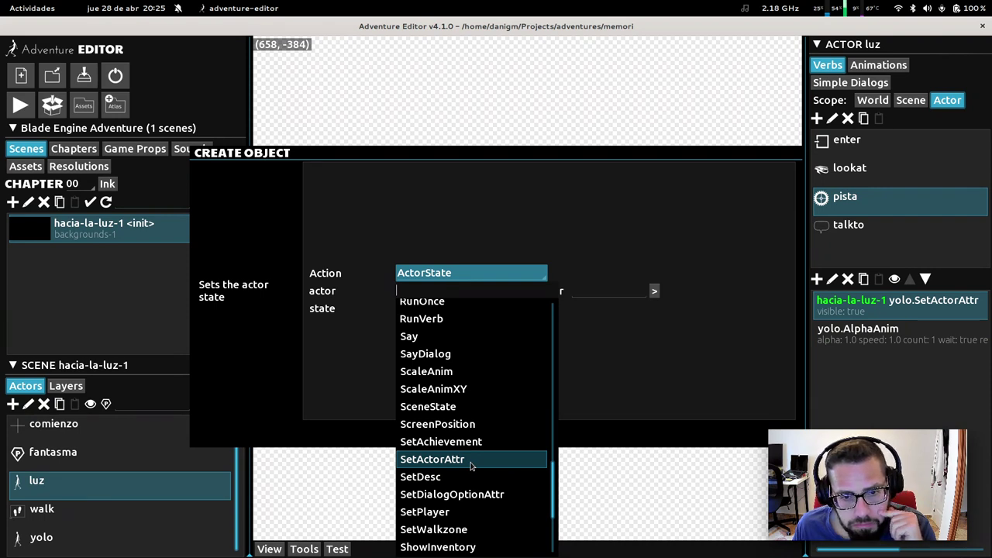
scroll(470, 466, down, 2)
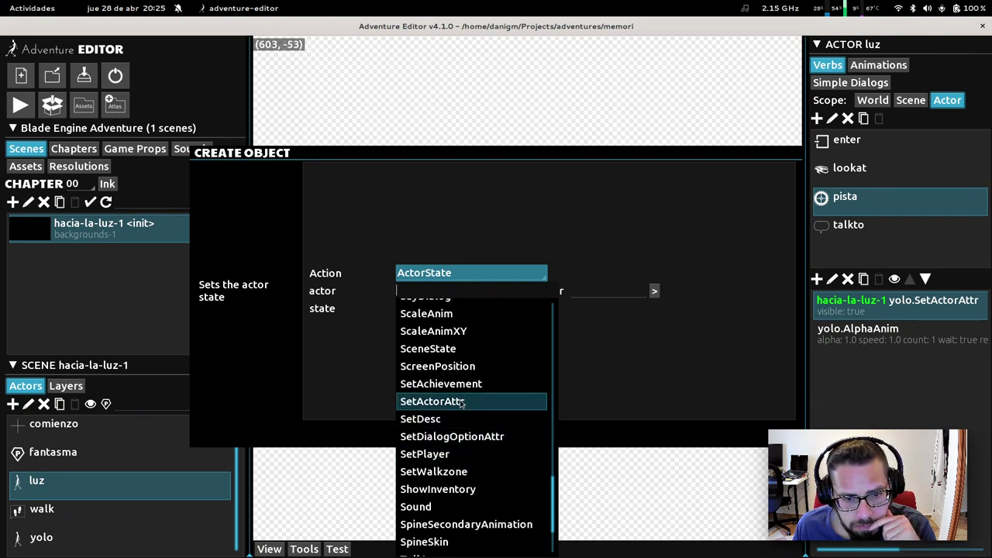
scroll(462, 403, down, 2)
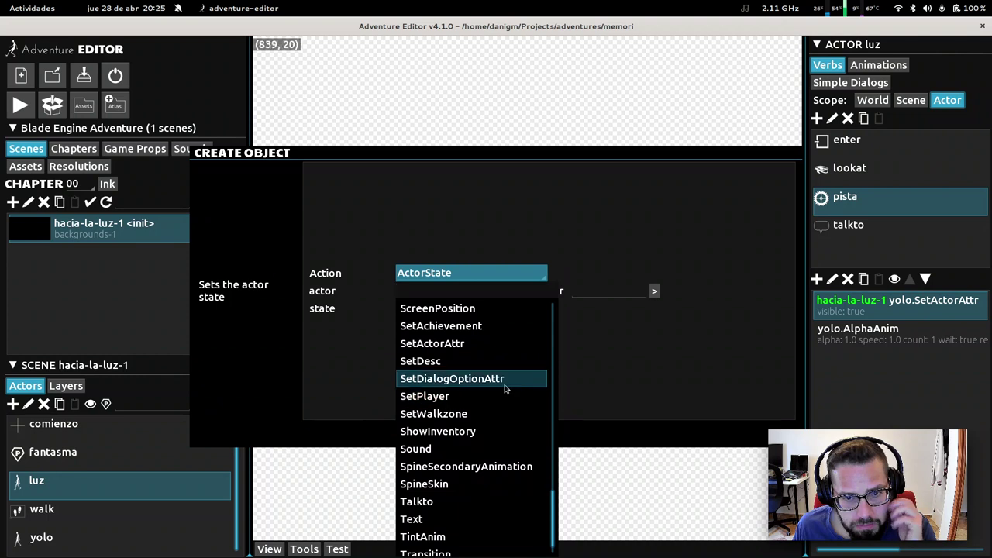
scroll(504, 392, down, 1)
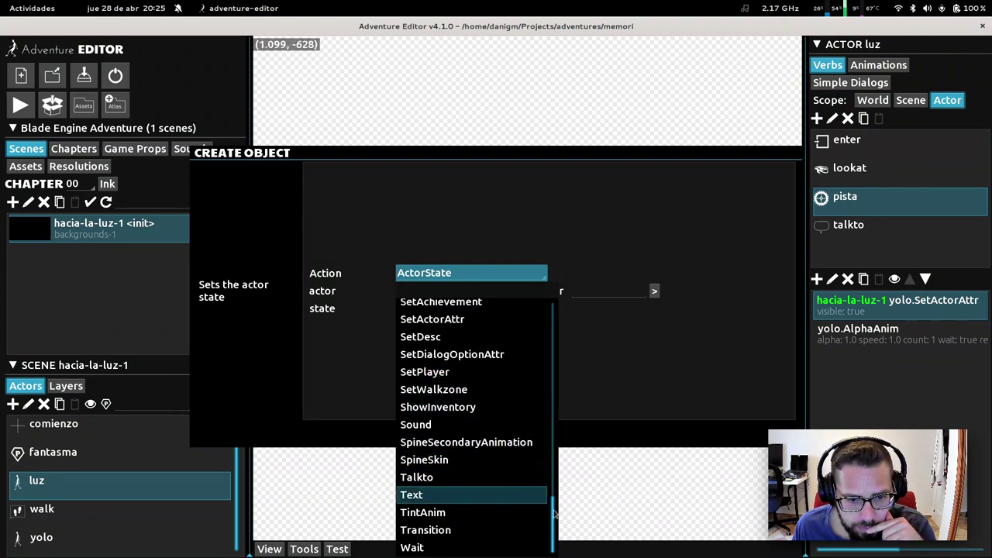
drag(553, 523, 541, 326)
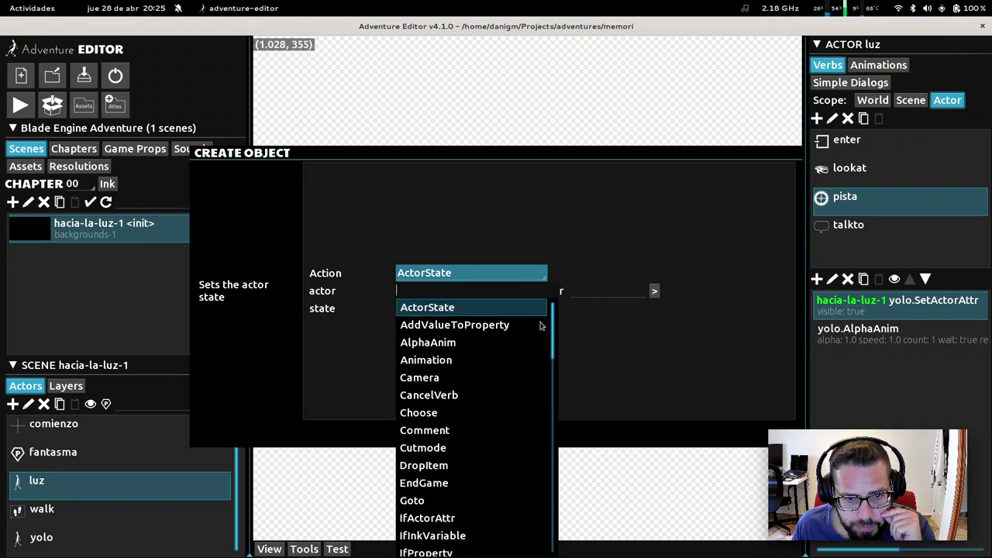
Step: Make the new action an AlphaAnim targeting yolo with alpha 0
click(451, 344)
click(446, 247)
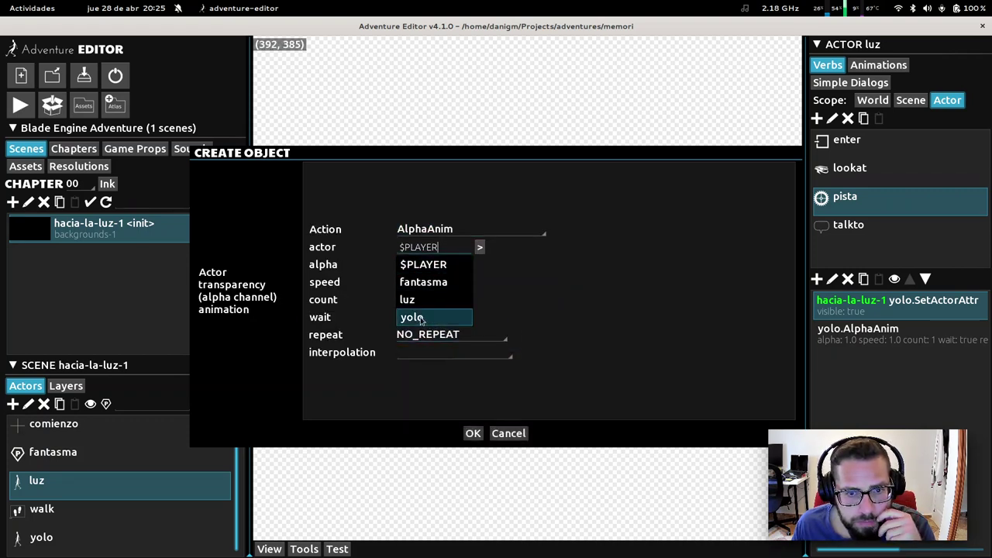
click(421, 318)
click(427, 264)
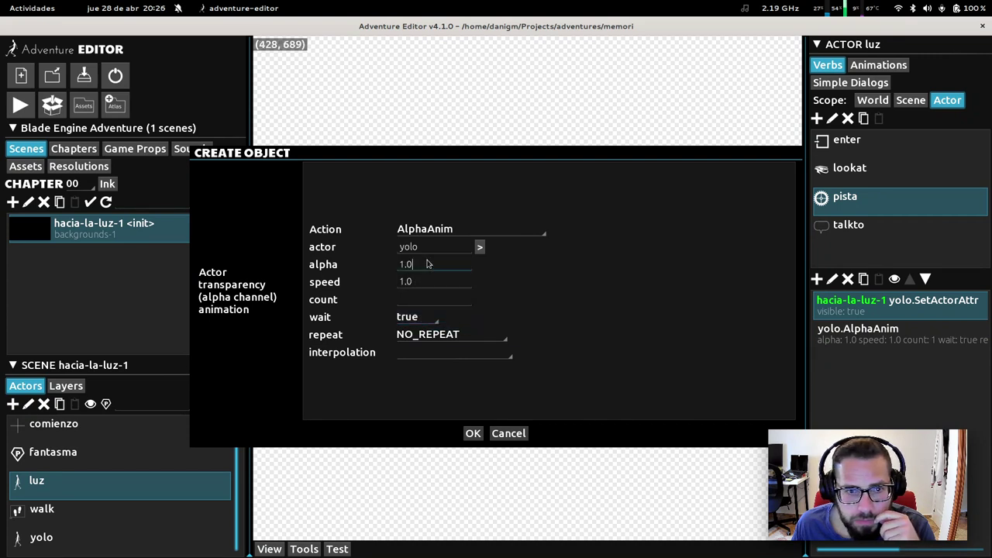
key(ctrl+a)
text(0)
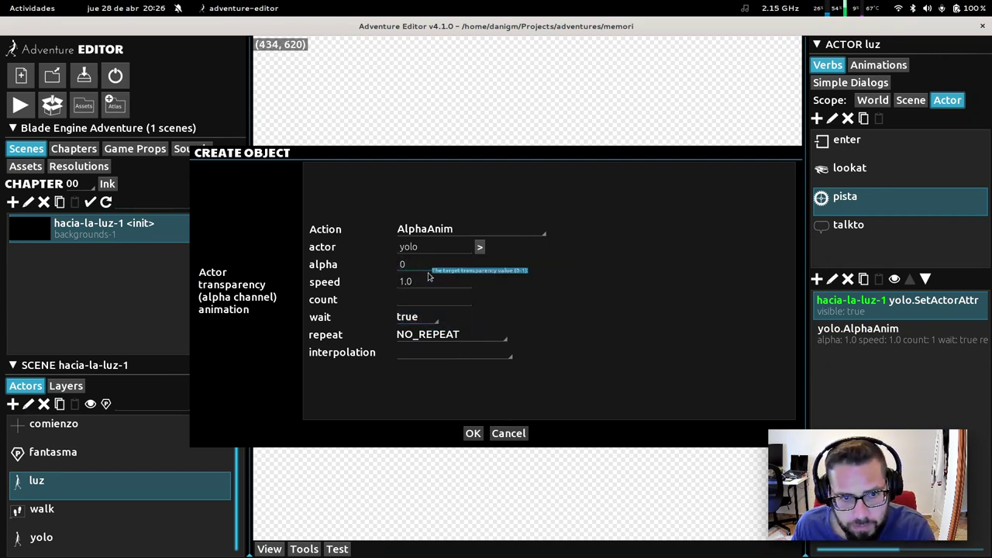
Step: Set the animation's speed to 0.1 with LINEAR interpolation, create the action, and select yolo's SetActorAttr action
click(427, 283)
key(ctrl+a)
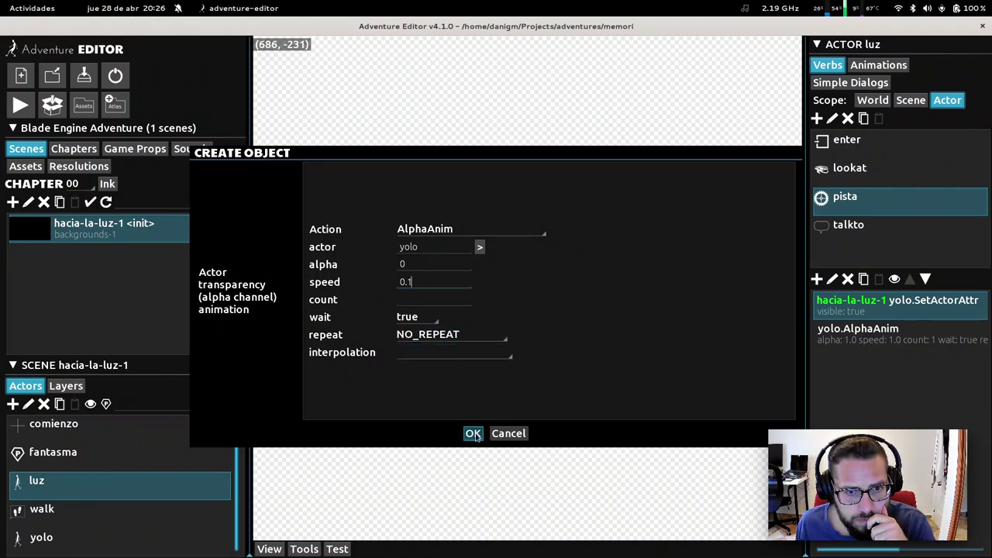
click(454, 353)
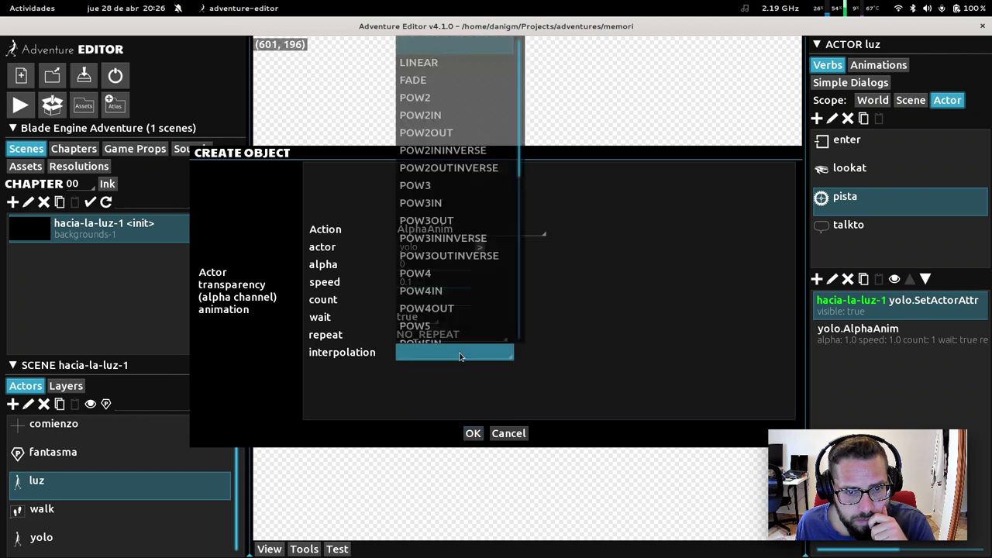
click(457, 62)
click(472, 434)
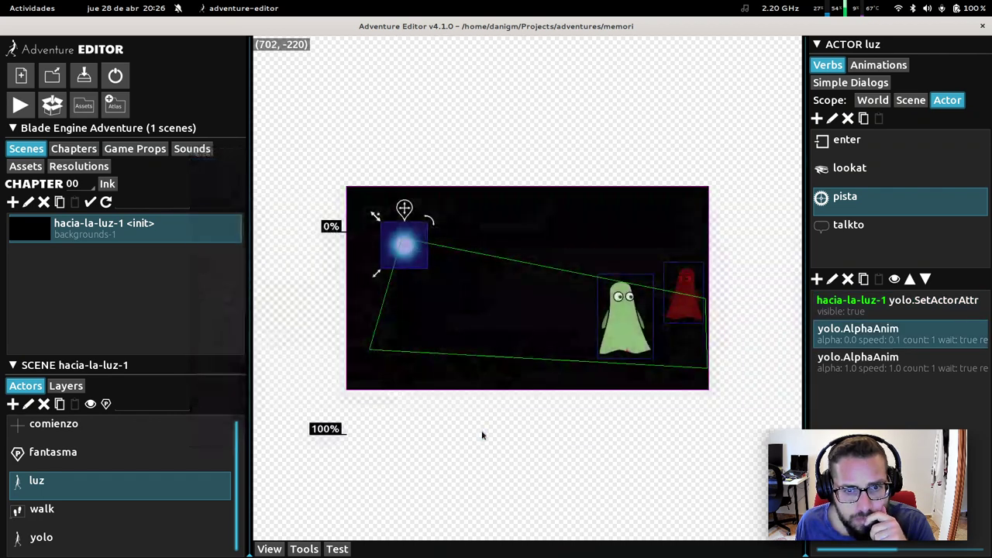
click(857, 306)
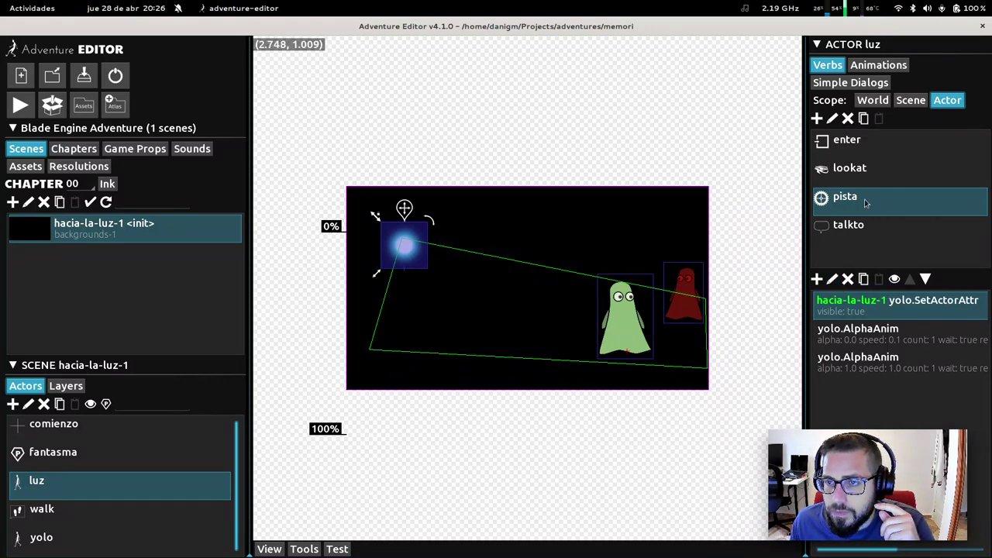
Step: Launch a test of the hacia-la-luz-1 scene and move the game window clear of the action list
click(339, 549)
click(304, 548)
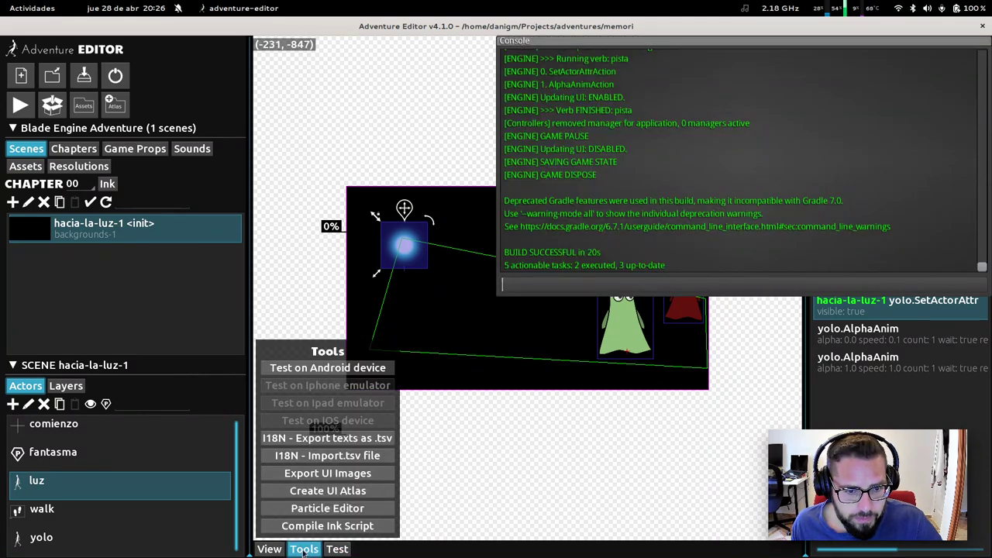
click(331, 549)
click(332, 549)
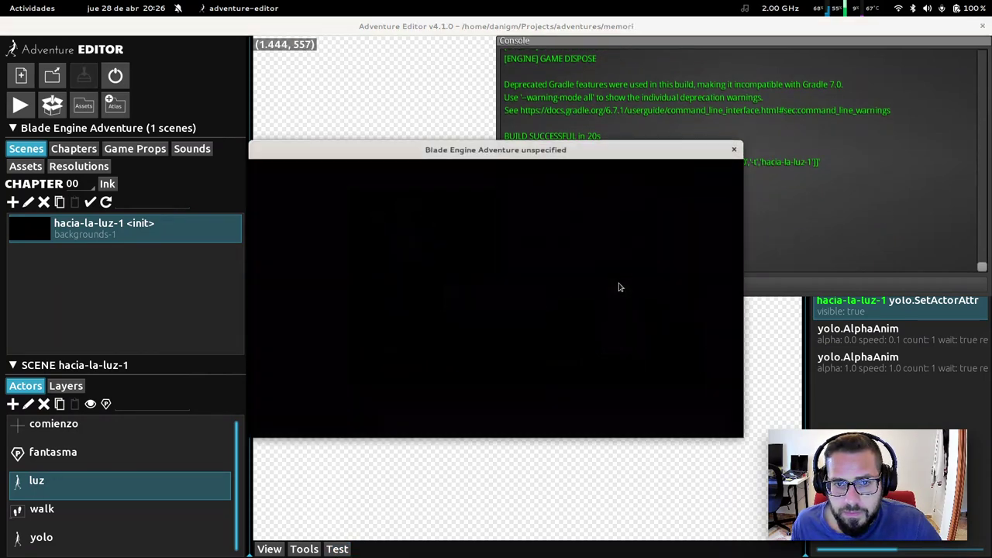
drag(571, 158, 426, 161)
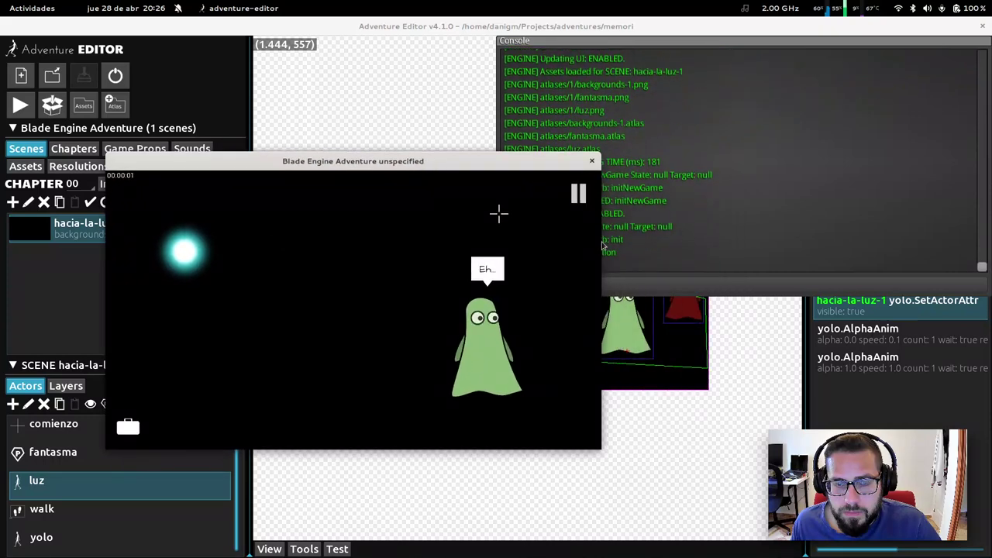
Step: Ask the light "¿Hay alguna manera de volver?" and "Dame alguna pista", skip through the replies, and close the test game
click(454, 253)
click(198, 250)
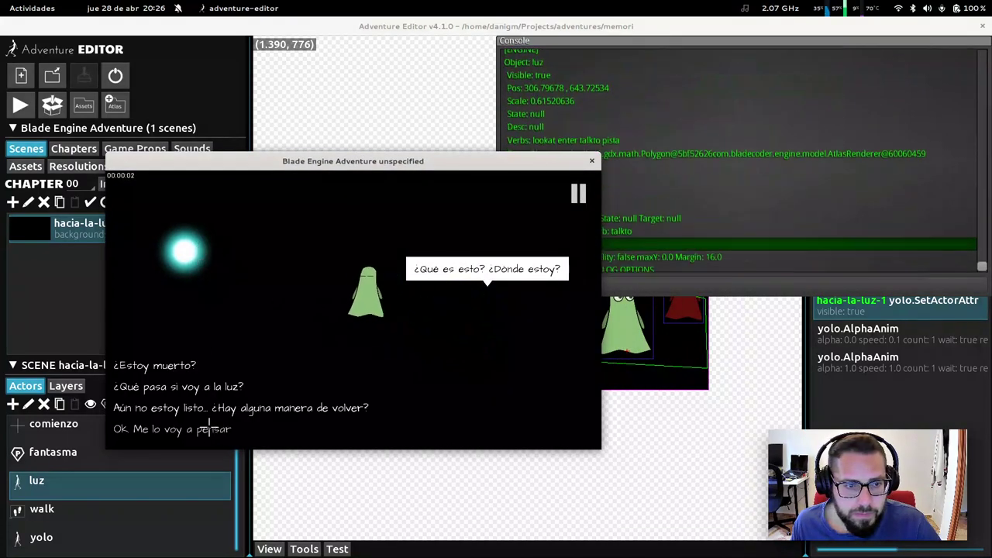
click(211, 407)
click(170, 369)
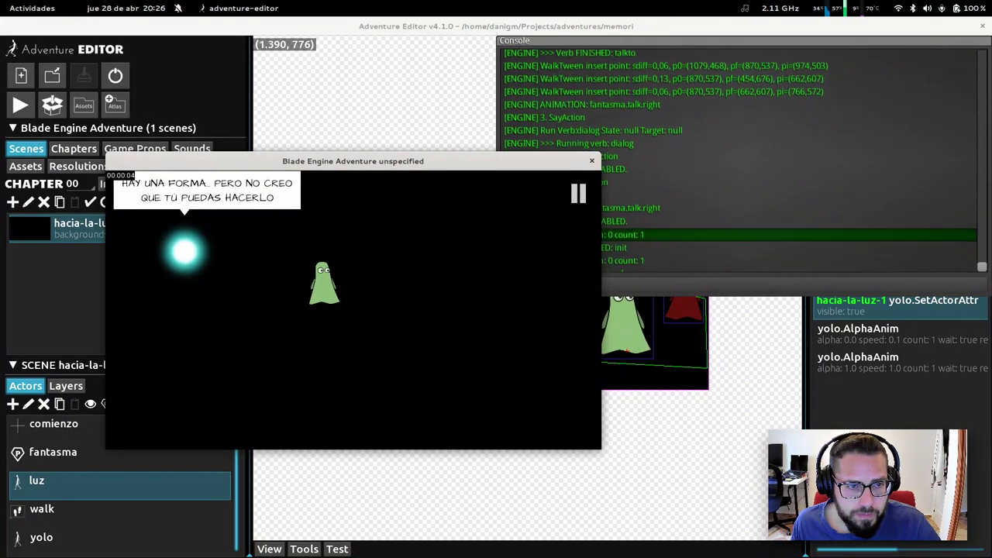
click(169, 369)
click(170, 368)
click(170, 368)
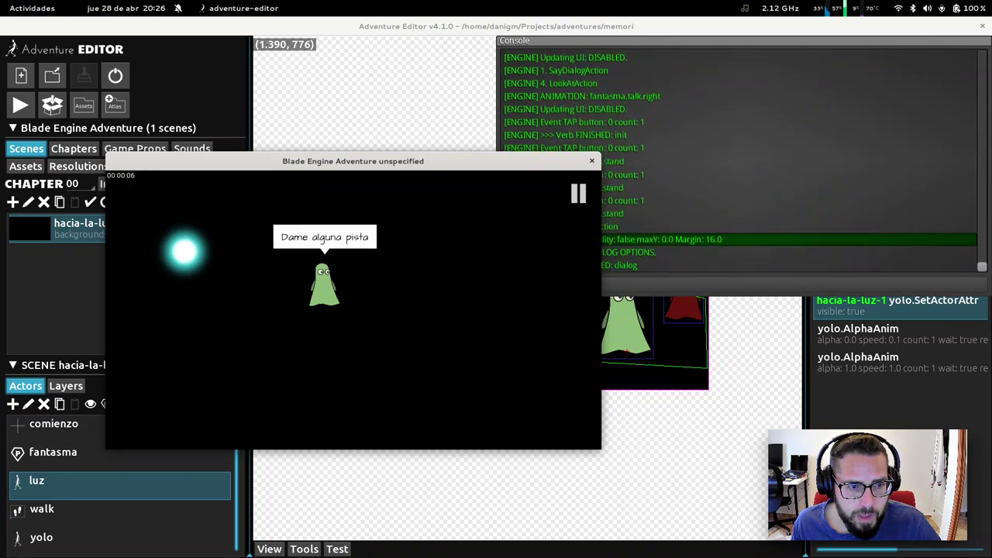
click(170, 368)
click(170, 368)
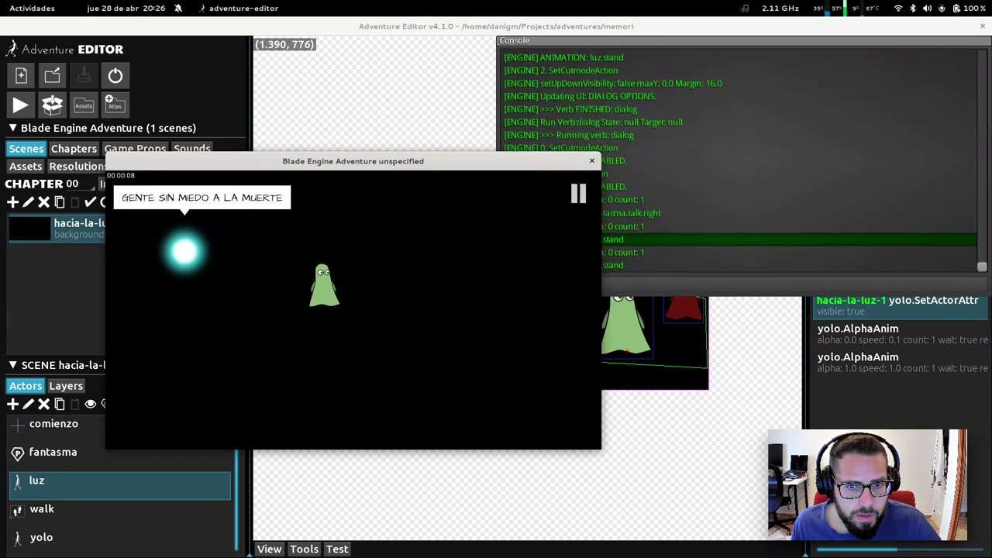
click(184, 356)
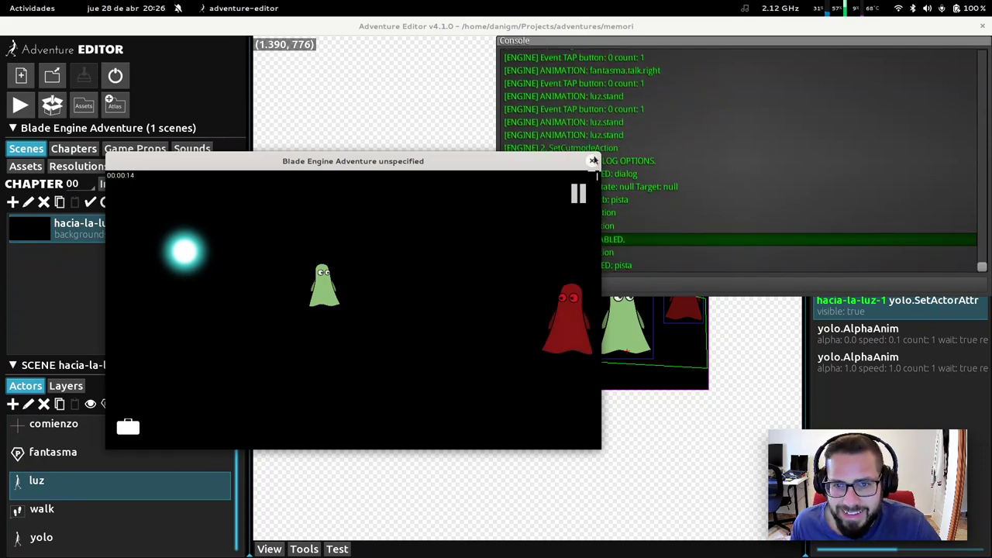
click(593, 161)
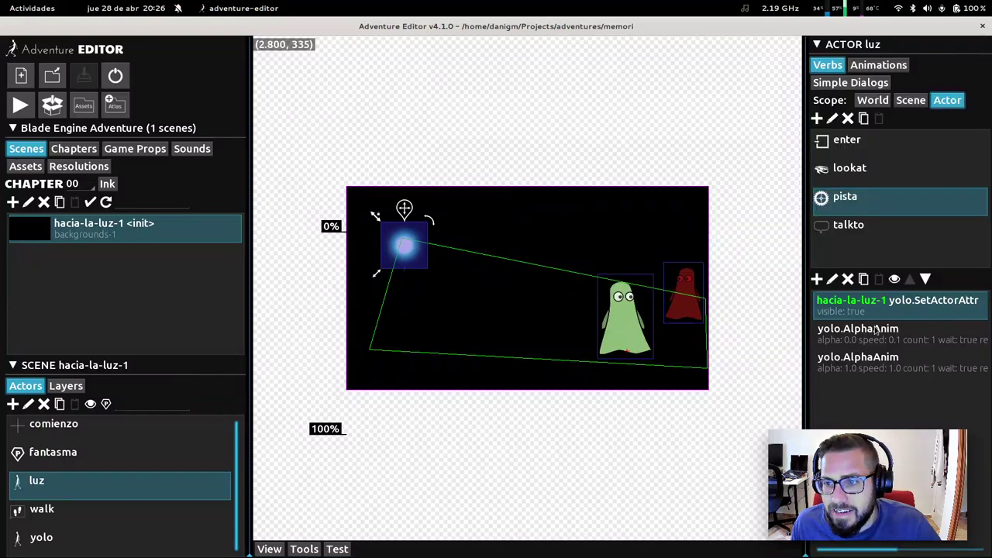
click(832, 279)
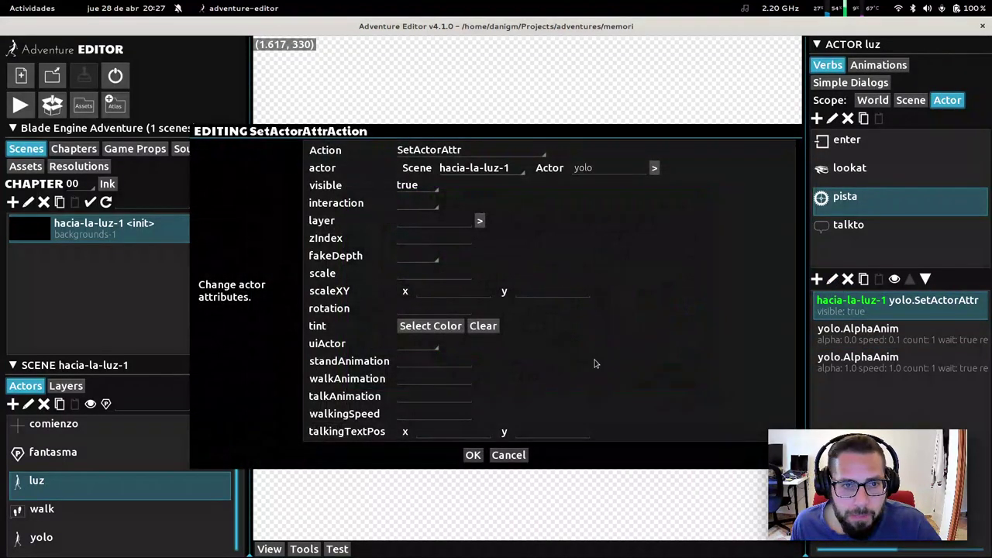
click(516, 456)
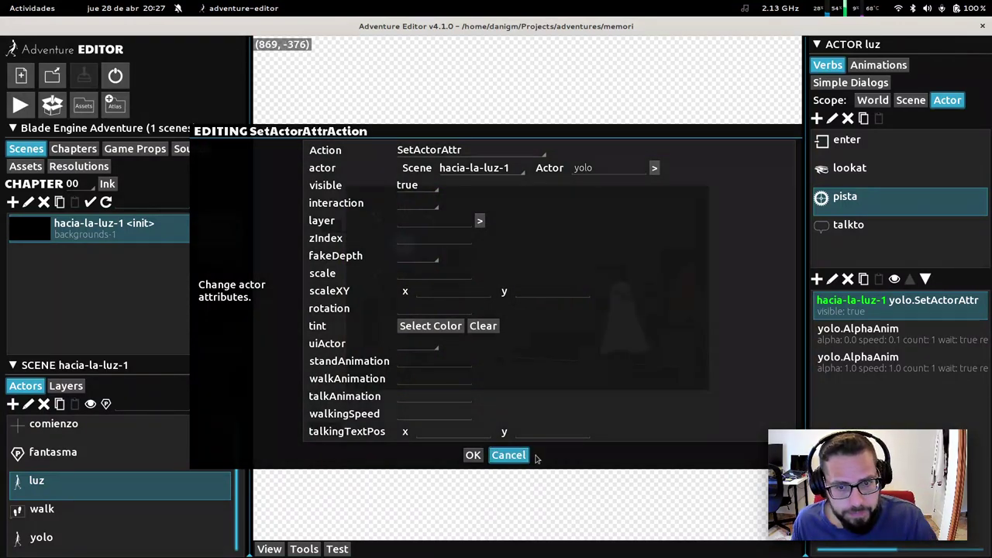
click(858, 328)
click(832, 278)
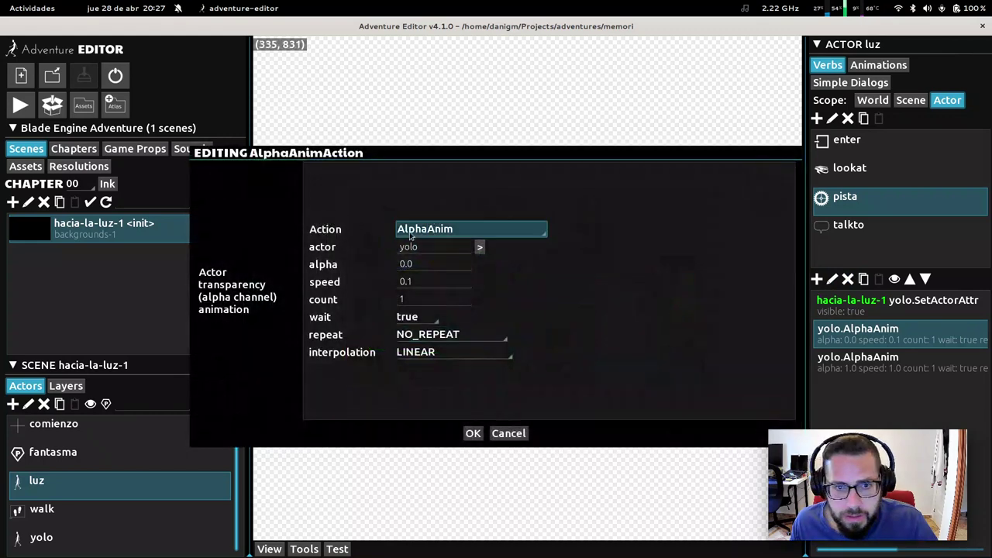
click(411, 231)
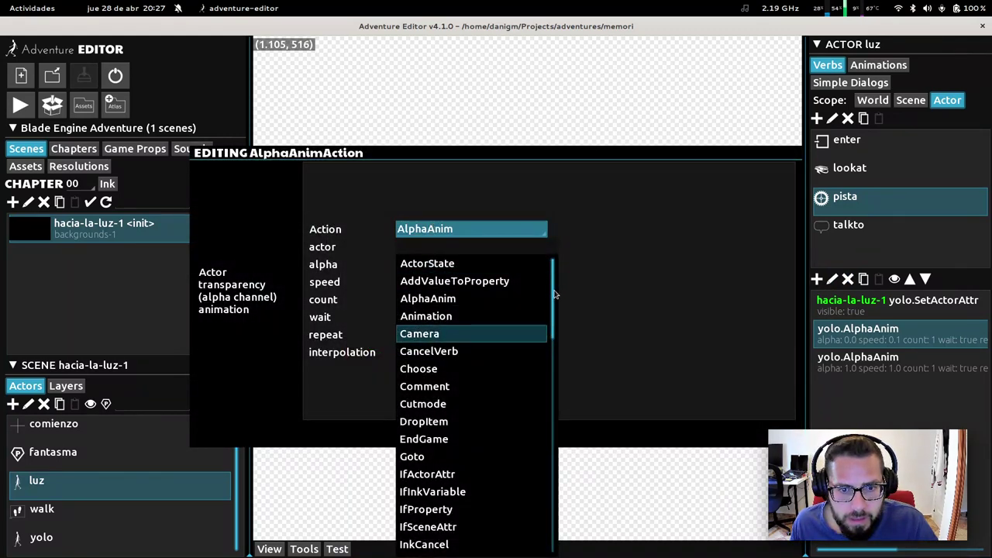
drag(555, 289, 545, 432)
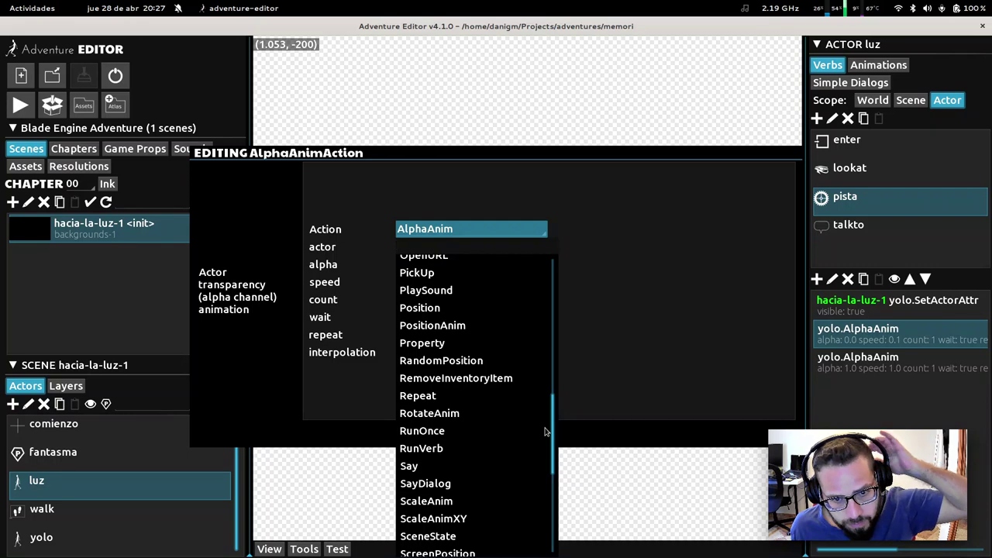
scroll(545, 435, down, 1)
scroll(546, 439, down, 6)
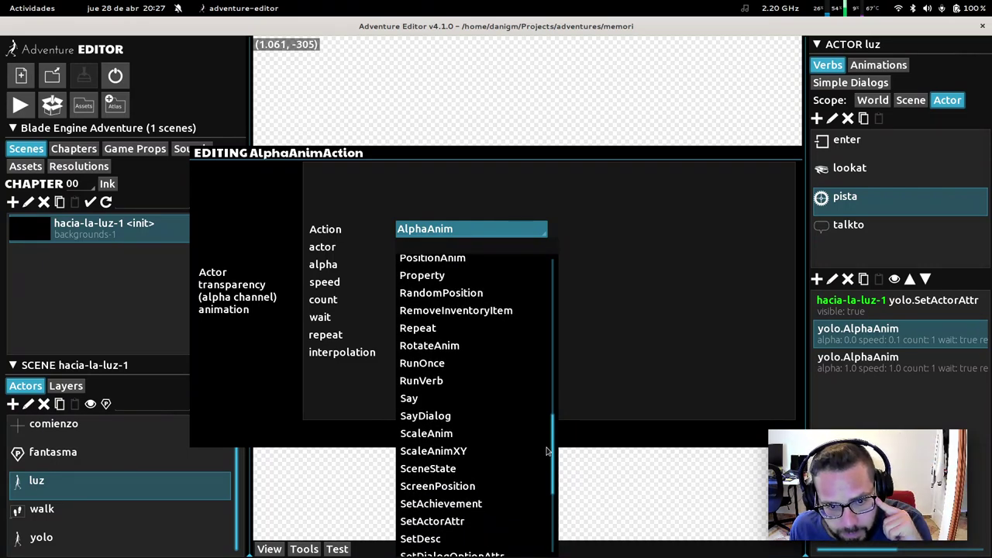
scroll(549, 473, down, 4)
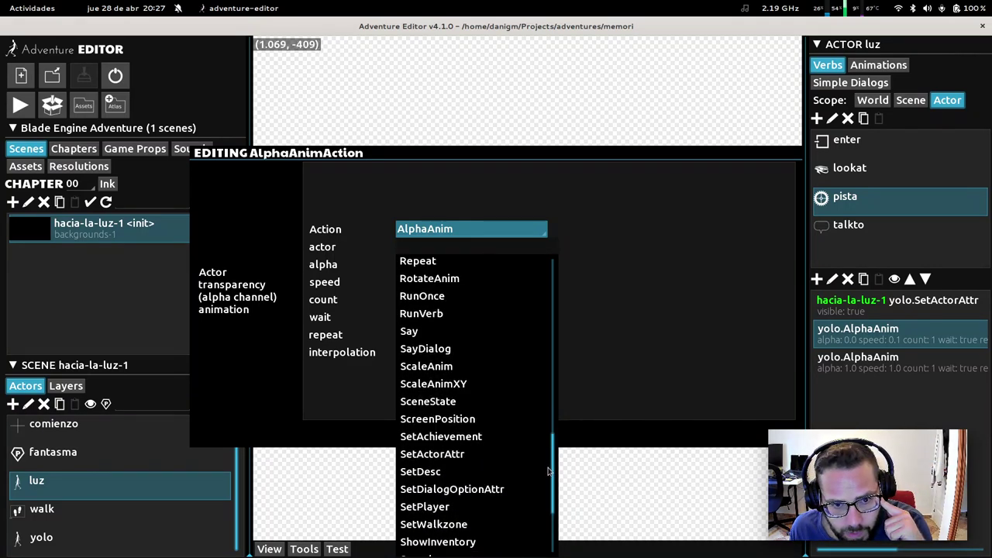
scroll(551, 496, down, 5)
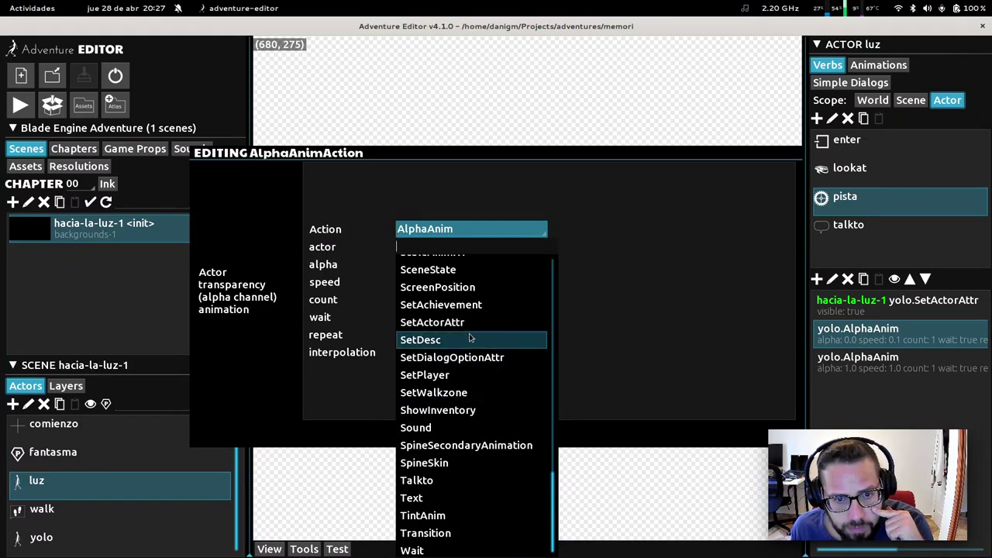
click(468, 327)
click(451, 190)
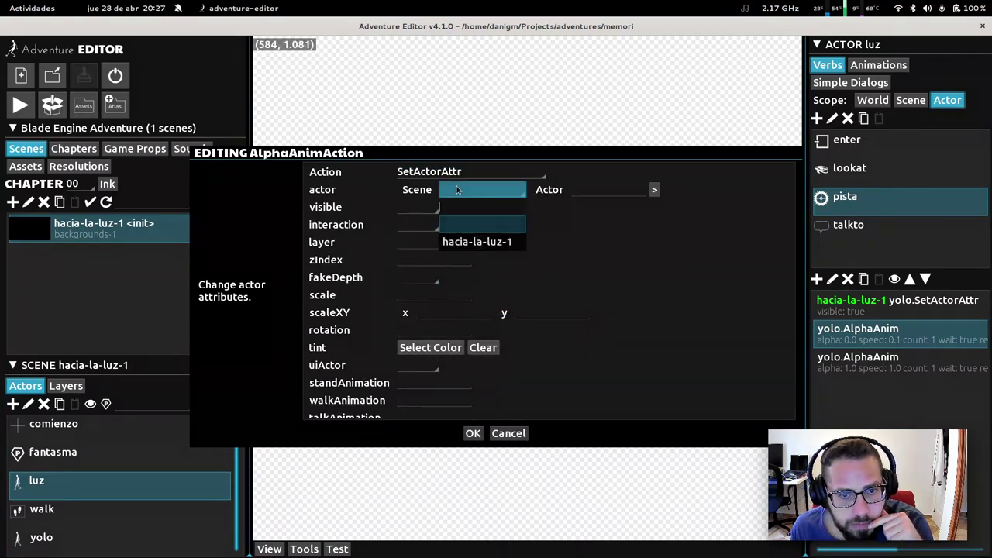
click(482, 239)
click(585, 191)
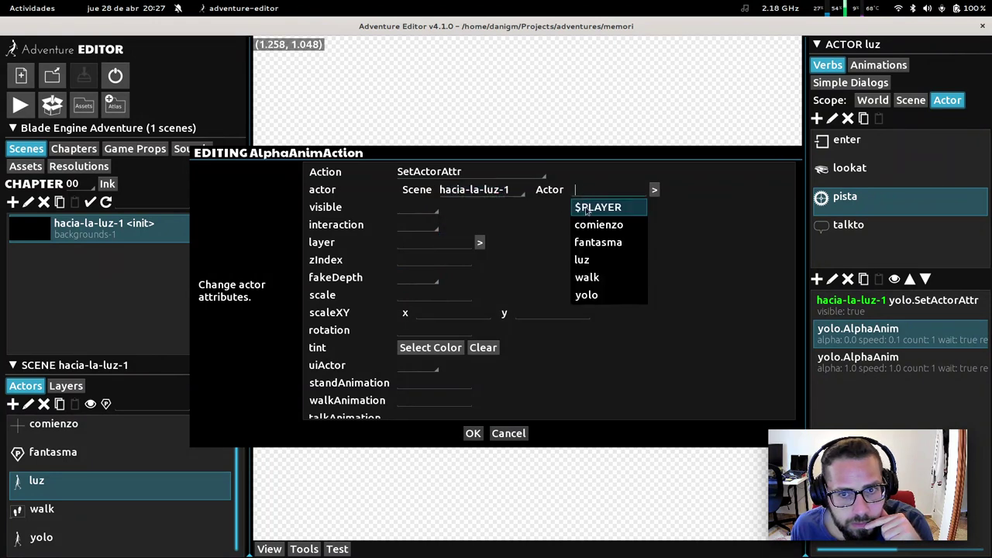
click(588, 293)
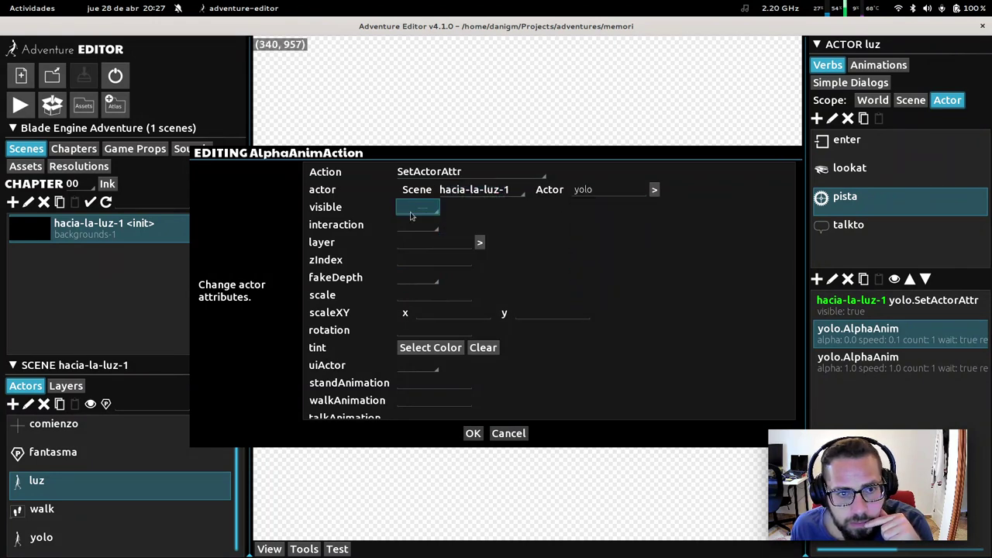
click(437, 248)
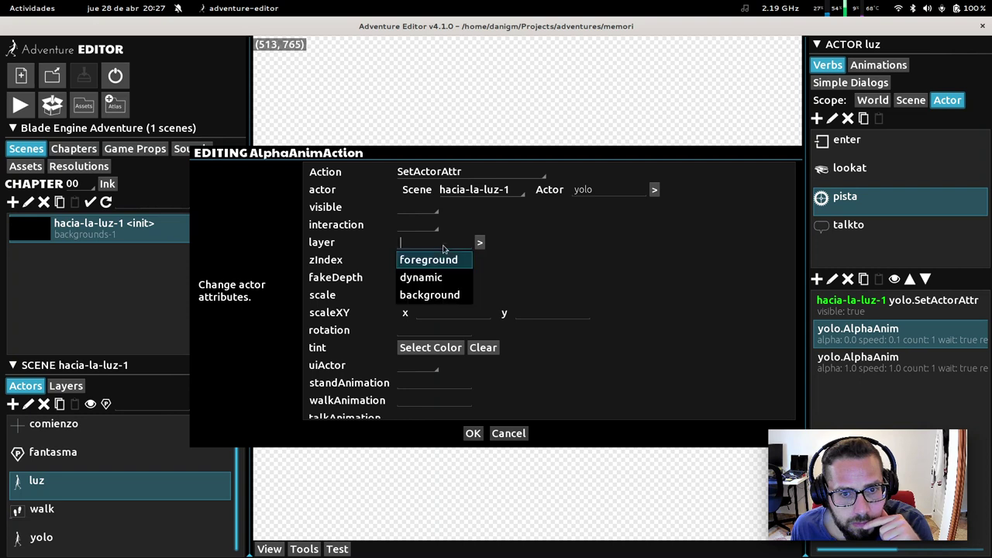
click(352, 295)
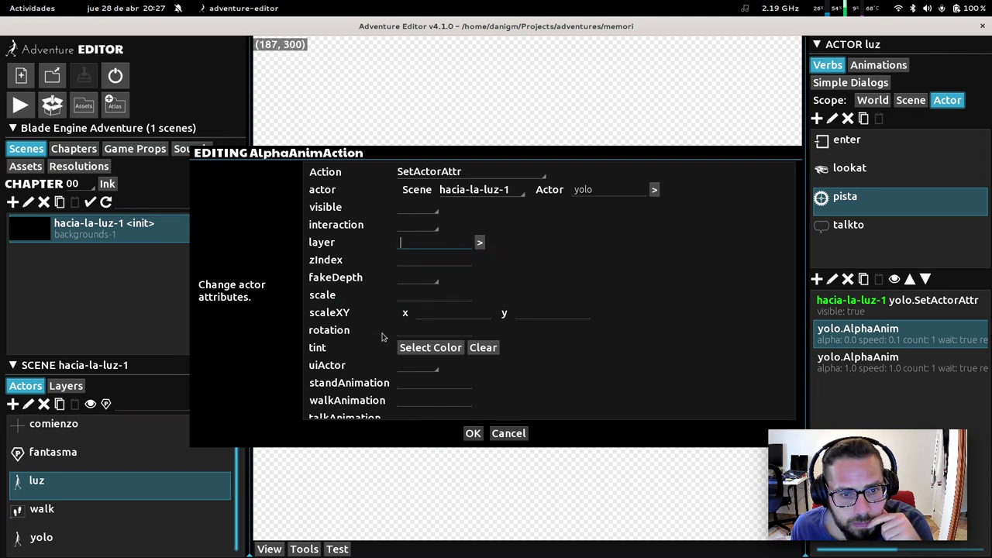
scroll(341, 337, down, 2)
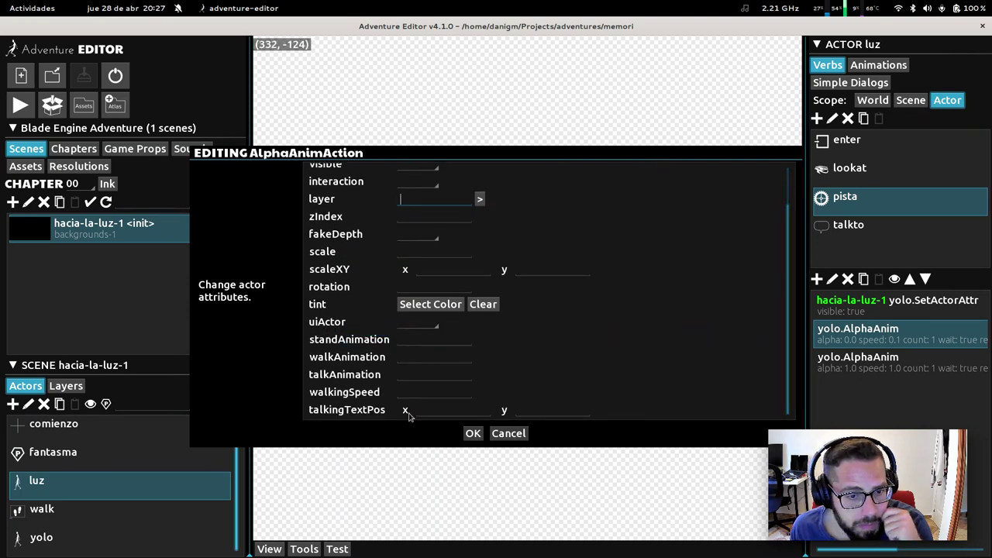
click(508, 433)
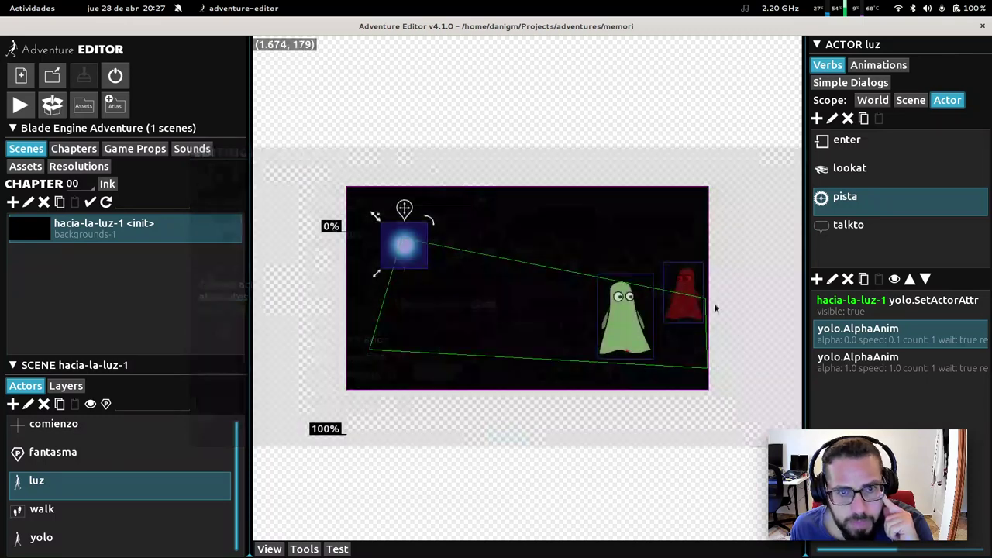
Step: Set the speed of yolo's alpha 0.0 AlphaAnim action to 0.0
click(832, 279)
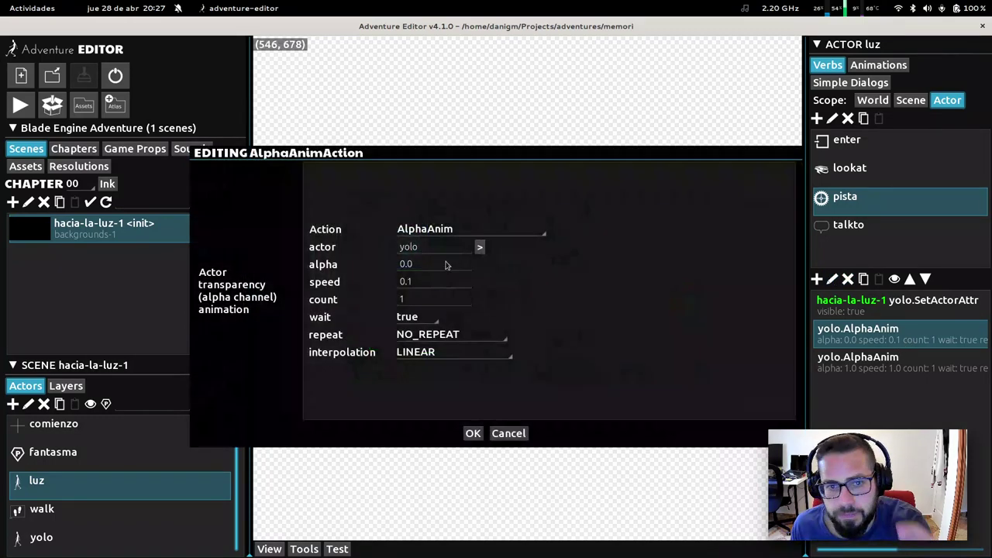
click(420, 284)
key(BackSpace)
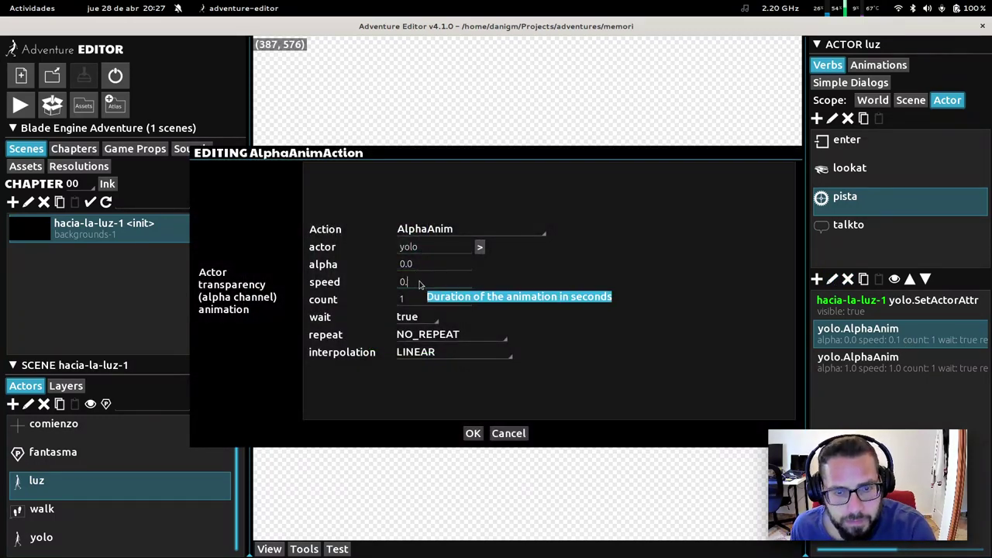
text(0)
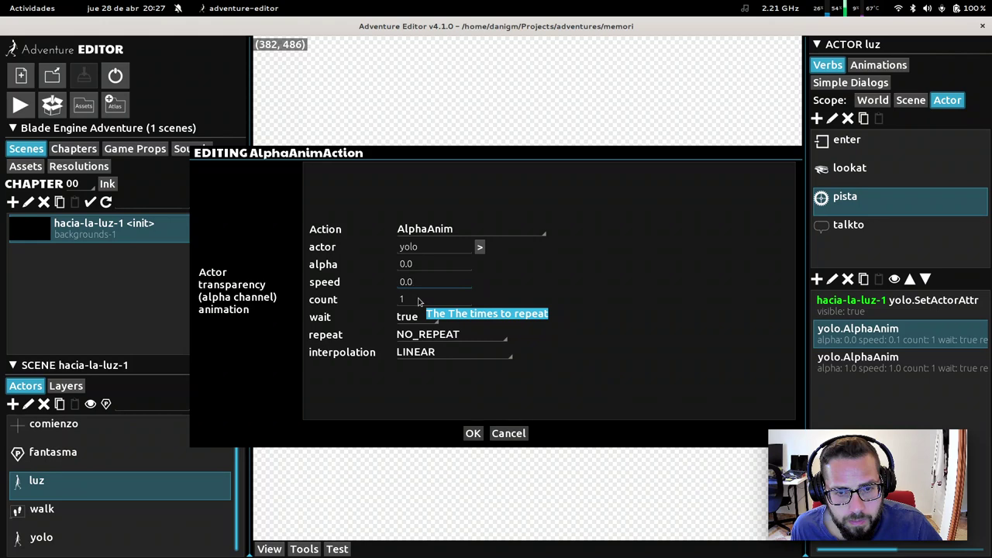
click(471, 432)
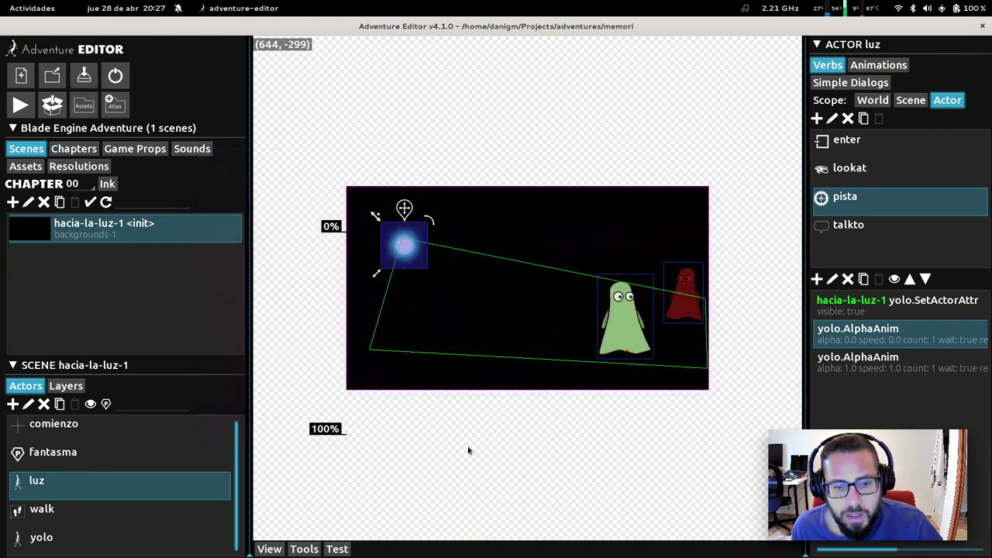
Step: Create a simple dialog with the ID hola for the yolo actor
click(683, 292)
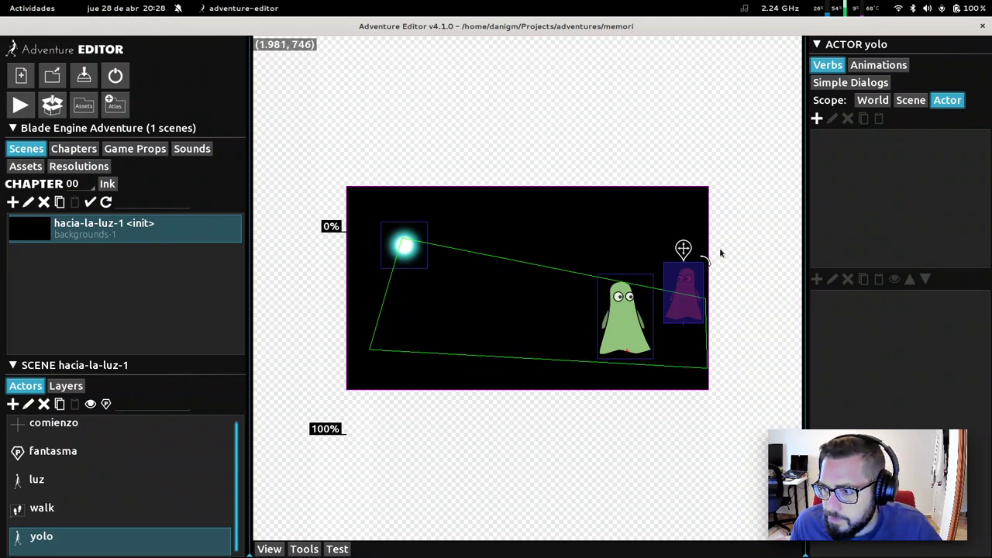
key(alt+Tab)
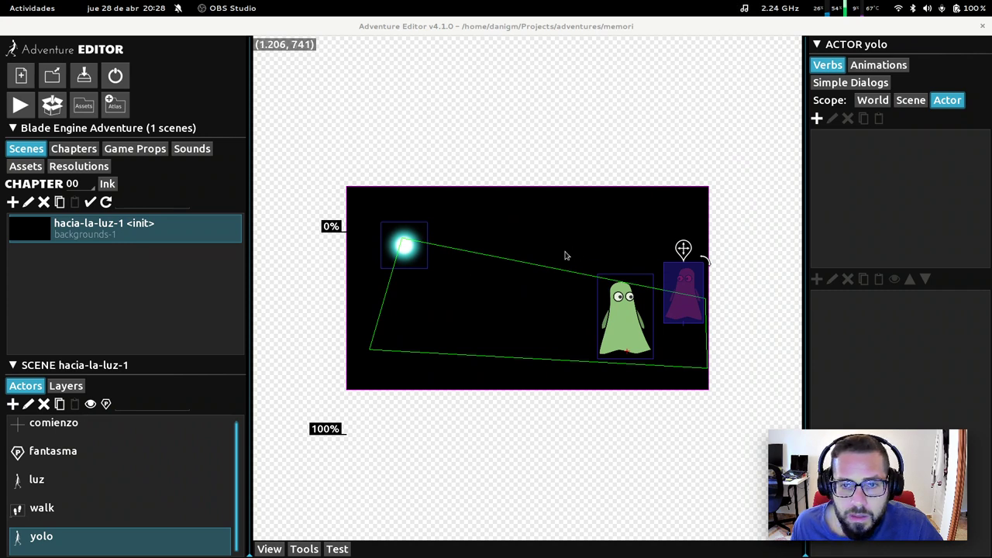
click(844, 83)
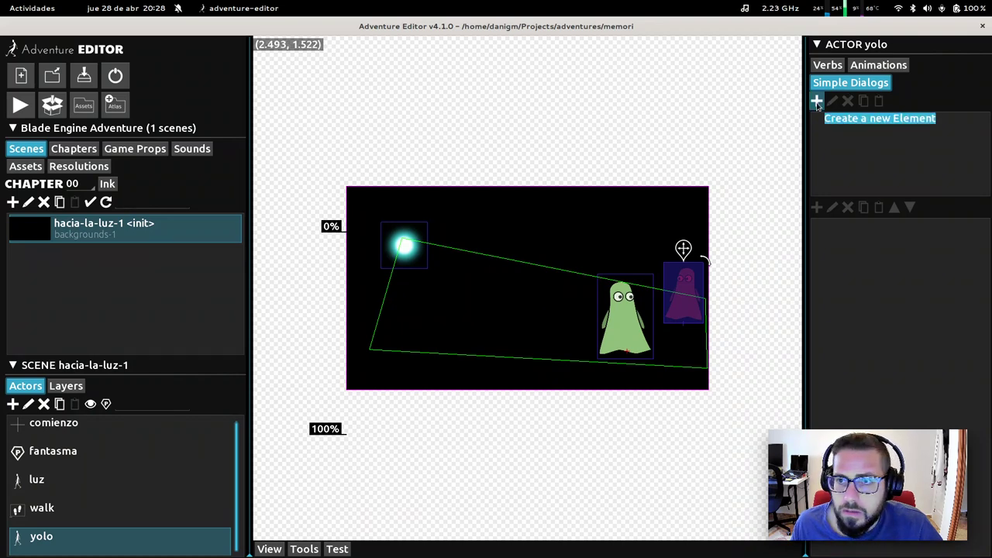
click(817, 102)
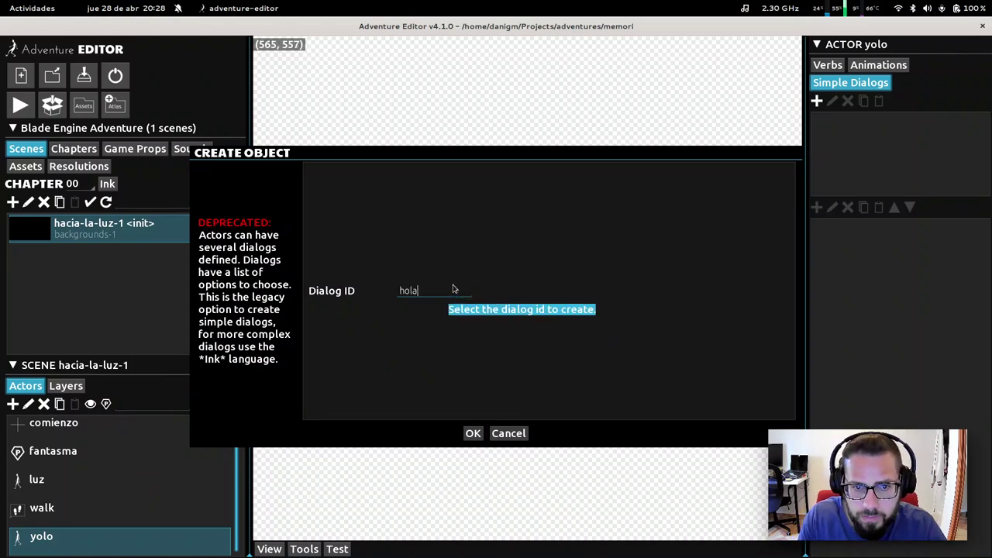
click(474, 433)
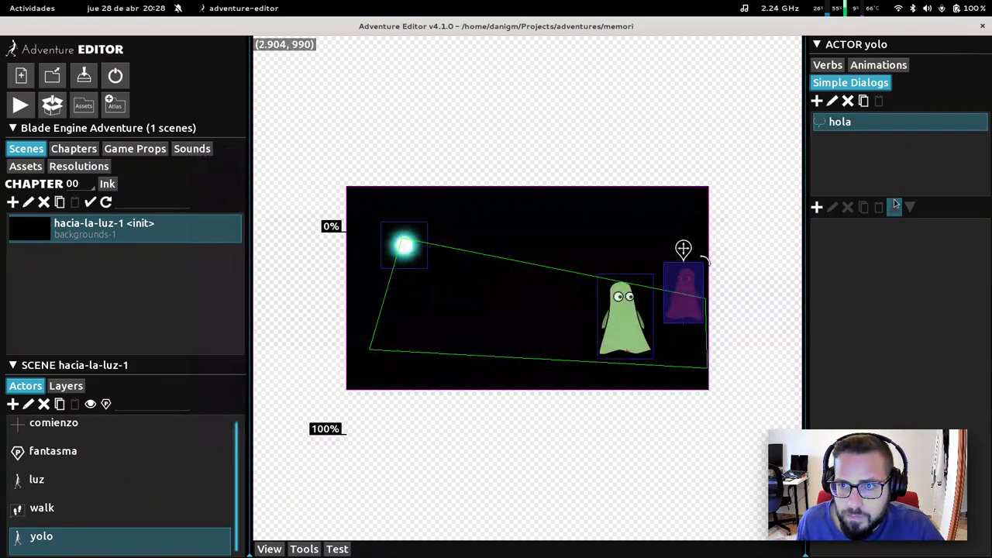
Step: Start a new option in the hola dialog with the player text "¿Hola qué tal?"
click(818, 207)
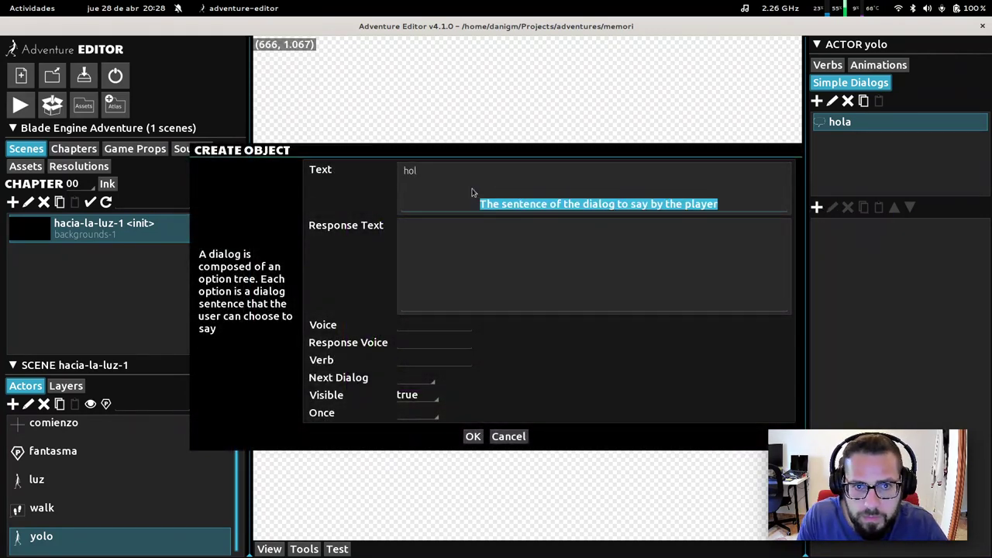
text(Hola qu)
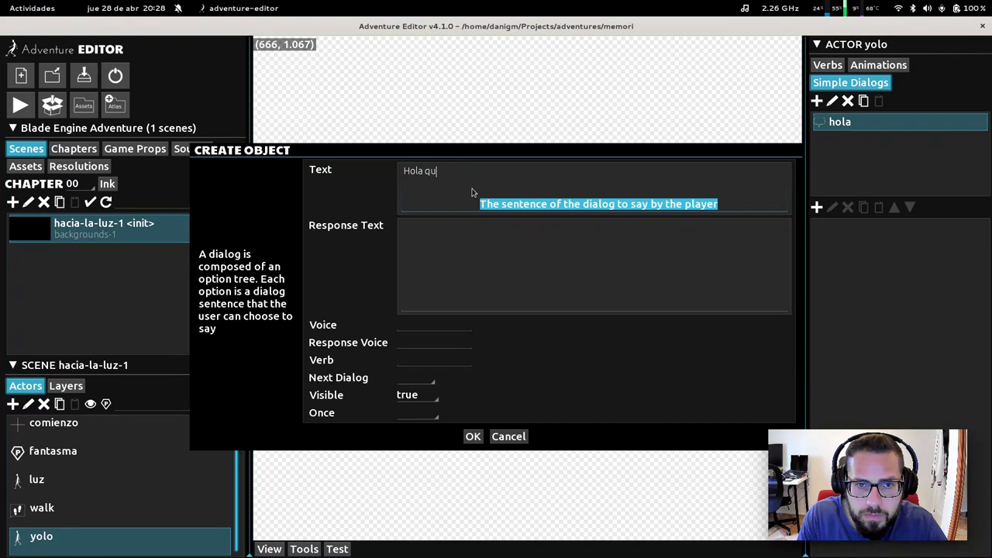
text(é tal?)
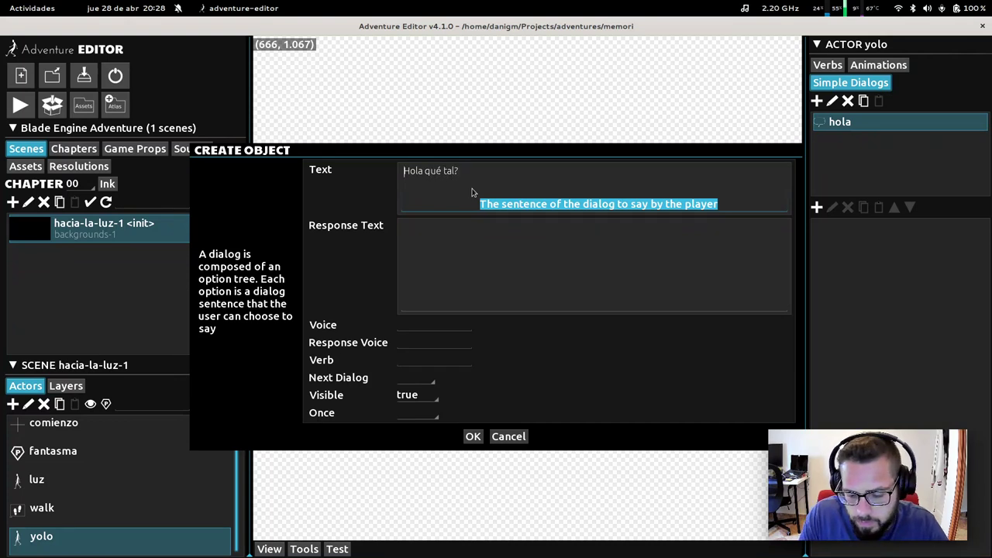
key(Home)
text(¿)
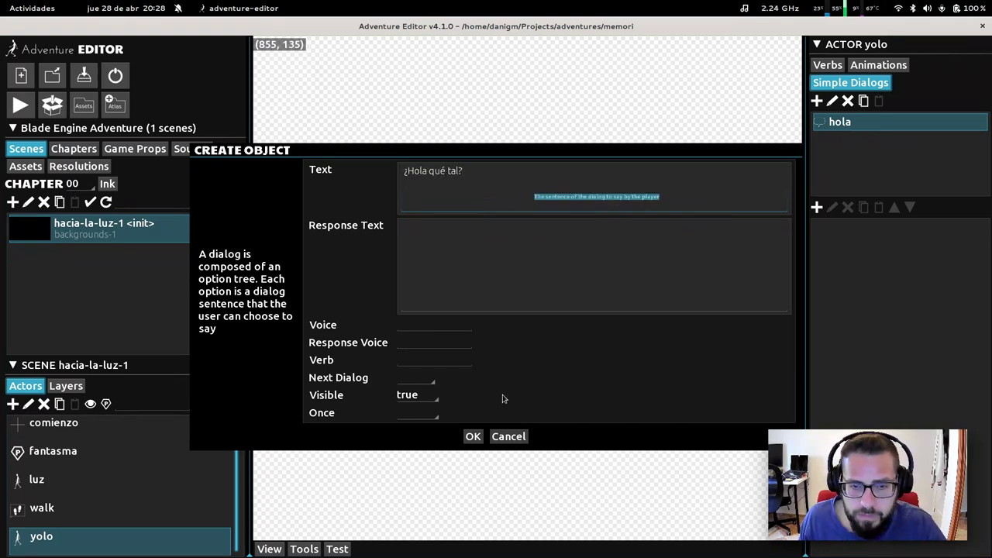
Step: Give the option the response "Bien, aquí. ¿Parece que hace fresco no?" and set its next dialog to this
click(496, 237)
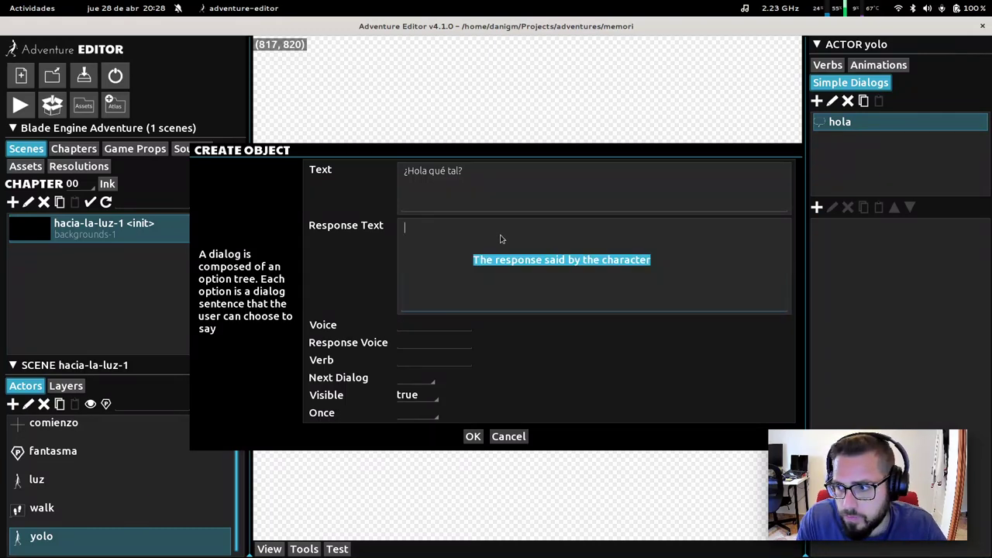
text(Bie)
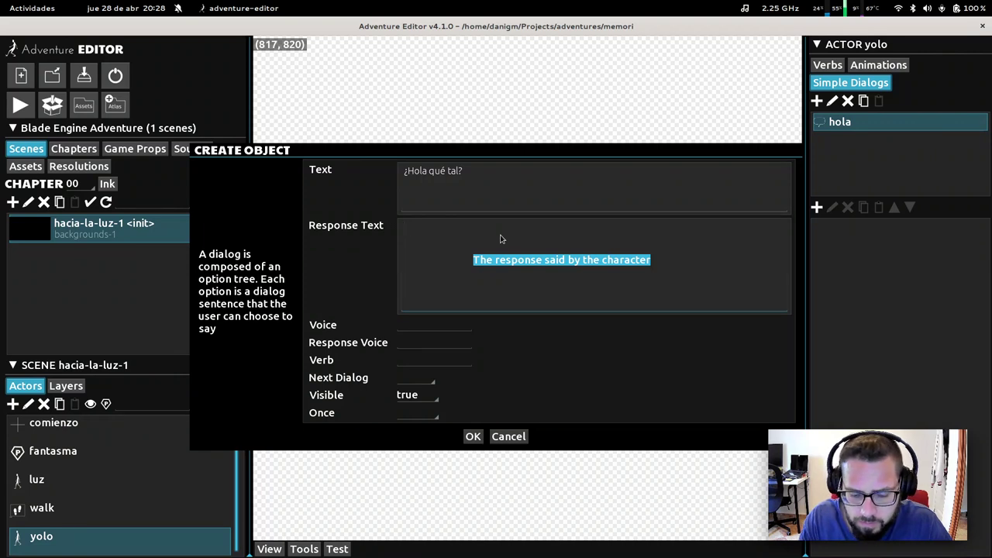
text(ien, aquí)
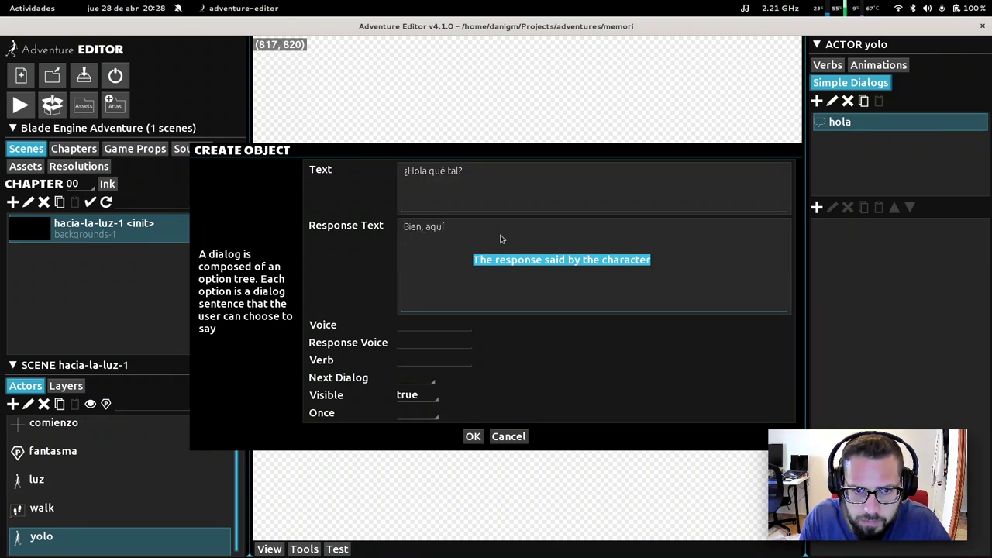
text(. Parec)
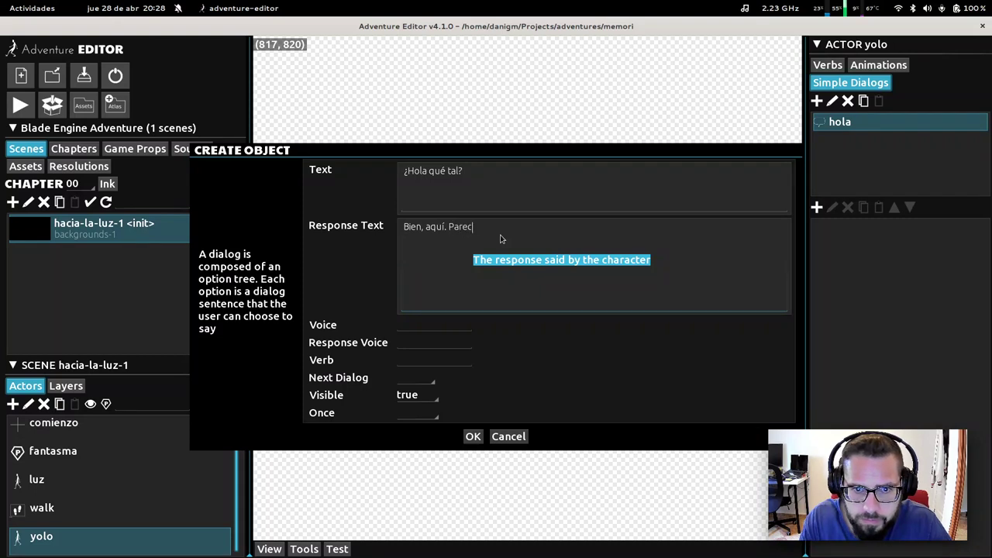
text(e que hace fresco no?)
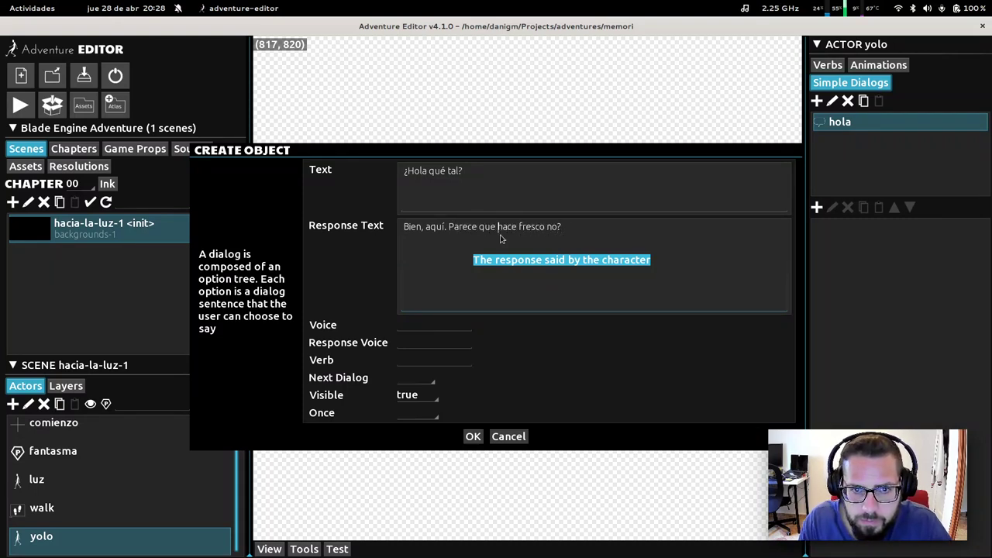
text(¿)
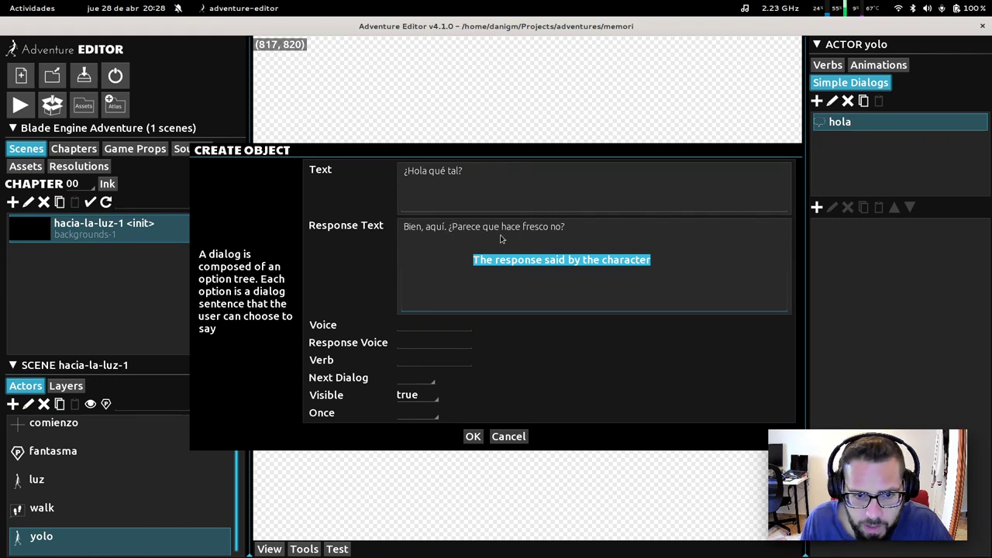
click(416, 377)
click(409, 427)
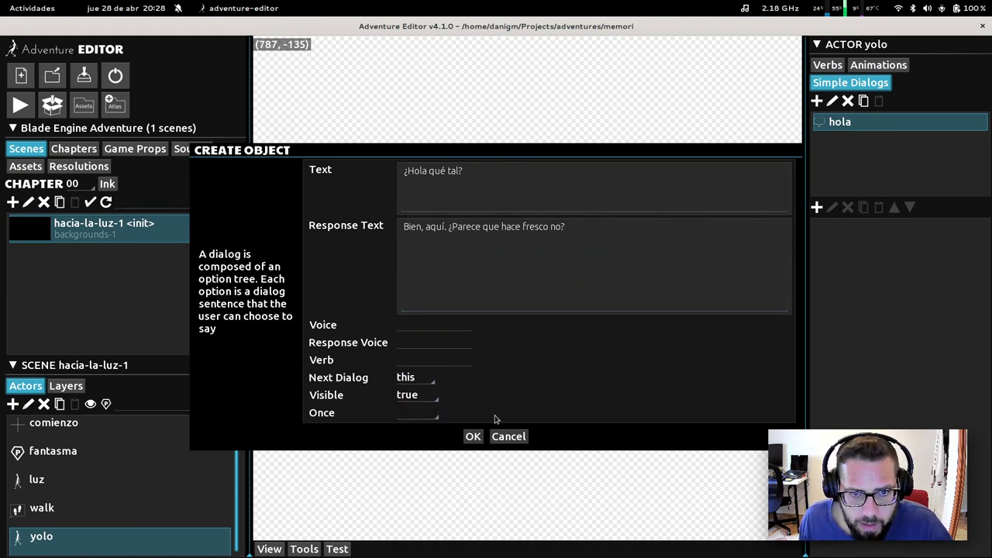
Step: Save the greeting option and start a second option in the hola dialog with the player text "¿Sabes cómo salir de aquí?"
click(473, 436)
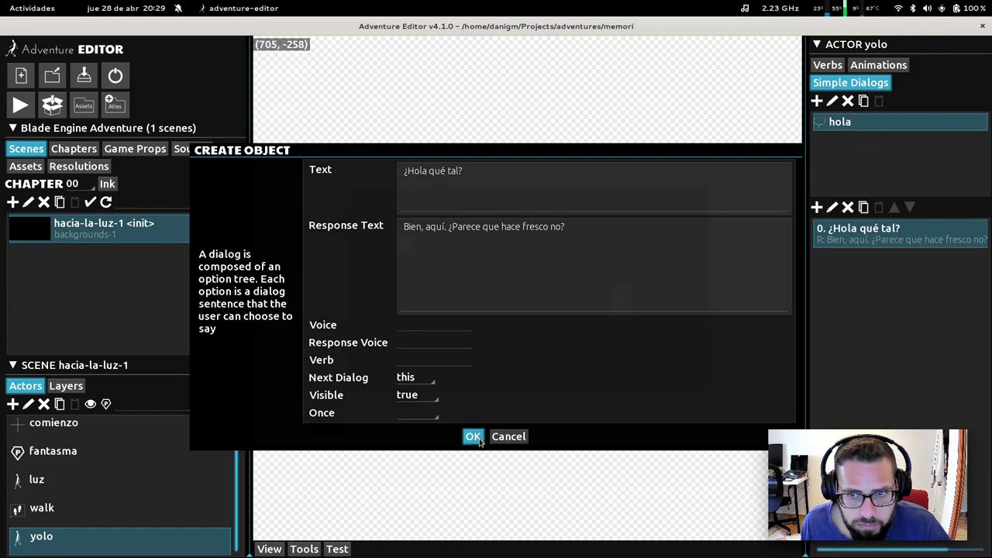
click(817, 208)
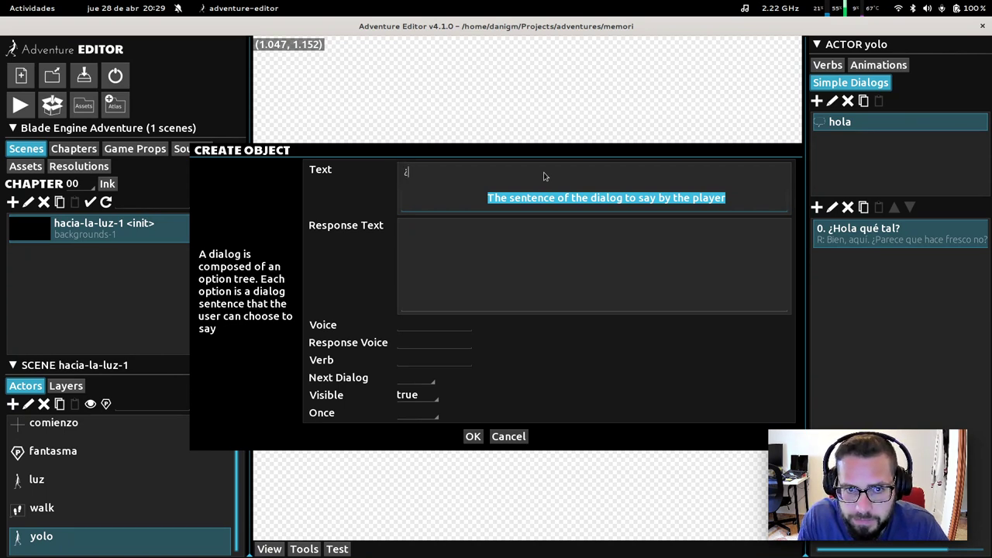
text(ómo )
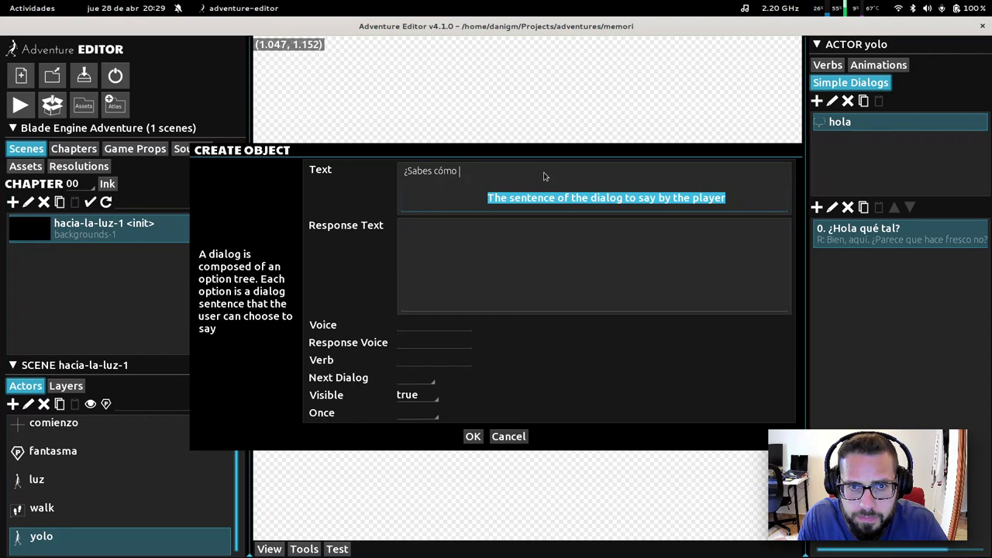
text(salir de aqui)
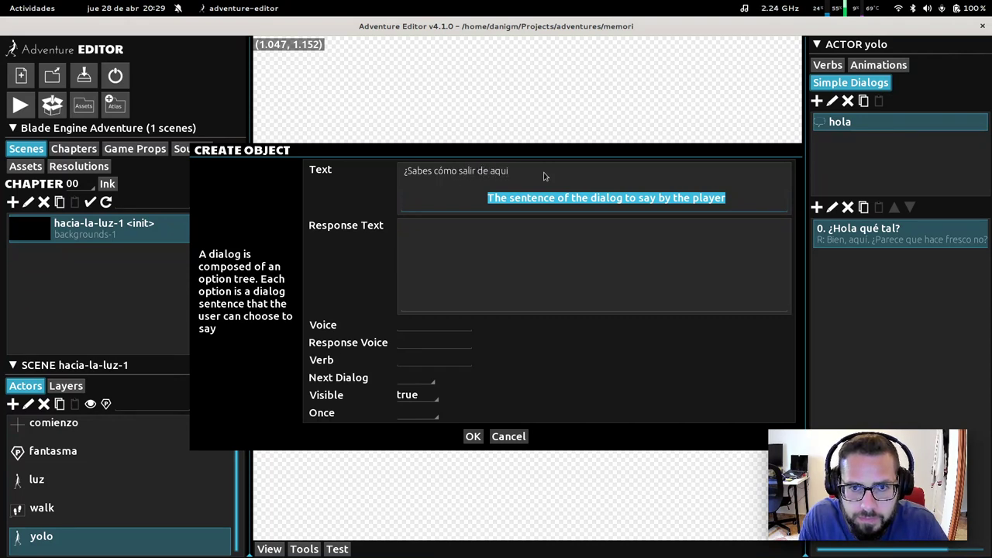
key(BackSpace)
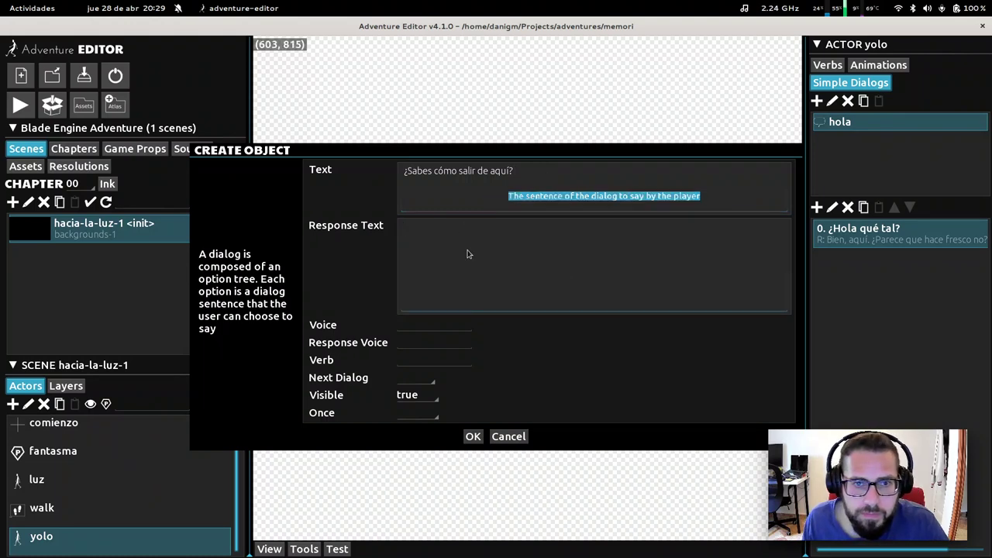
Step: Give the option the response "La verdad es que no. Lo mismo yendo hacia la luz..." and set its next dialog to this
click(618, 259)
text(La )
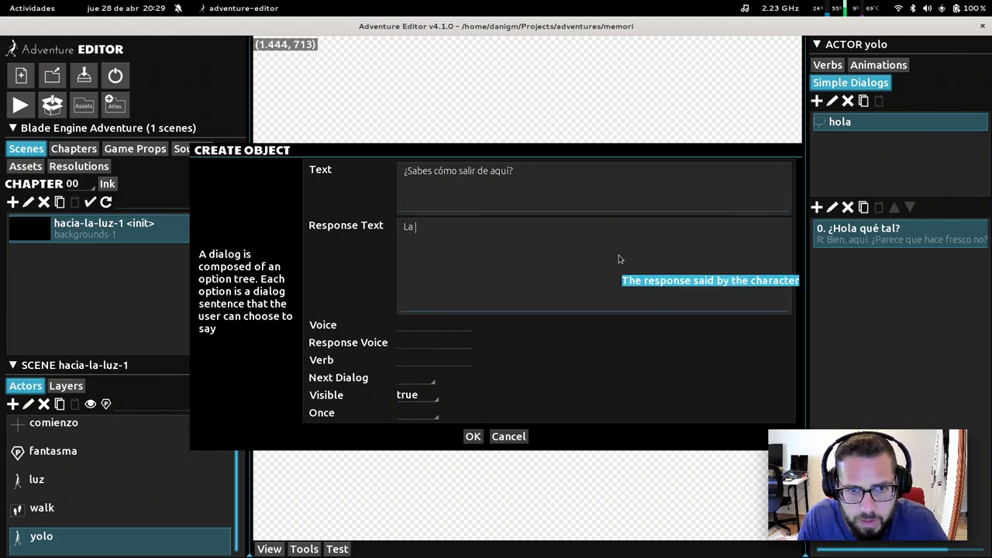
text(verdad es que no)
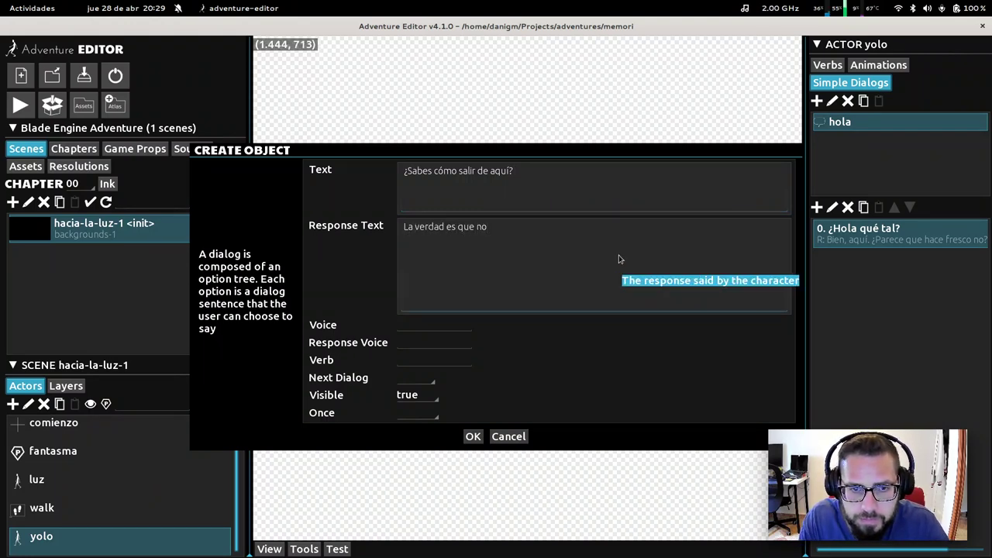
text(.)
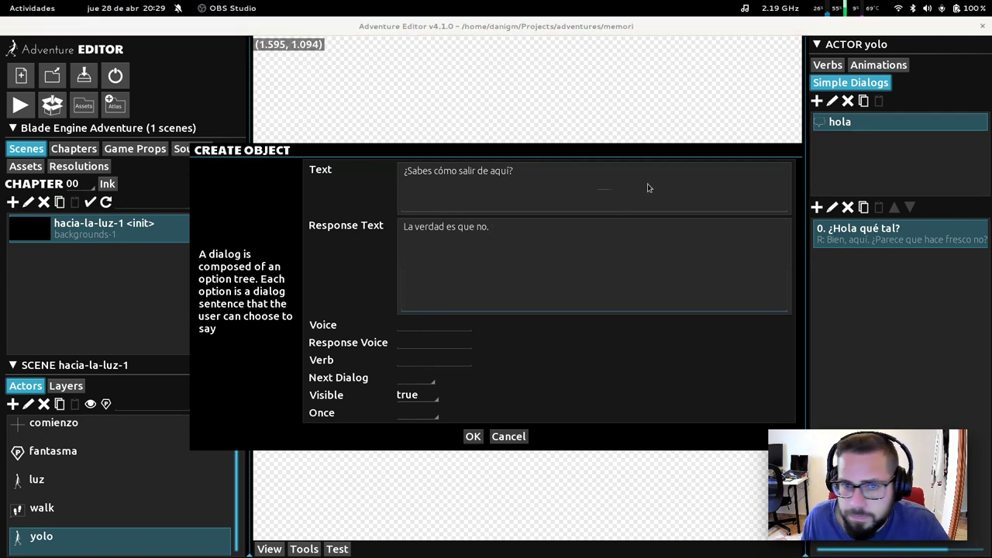
click(550, 233)
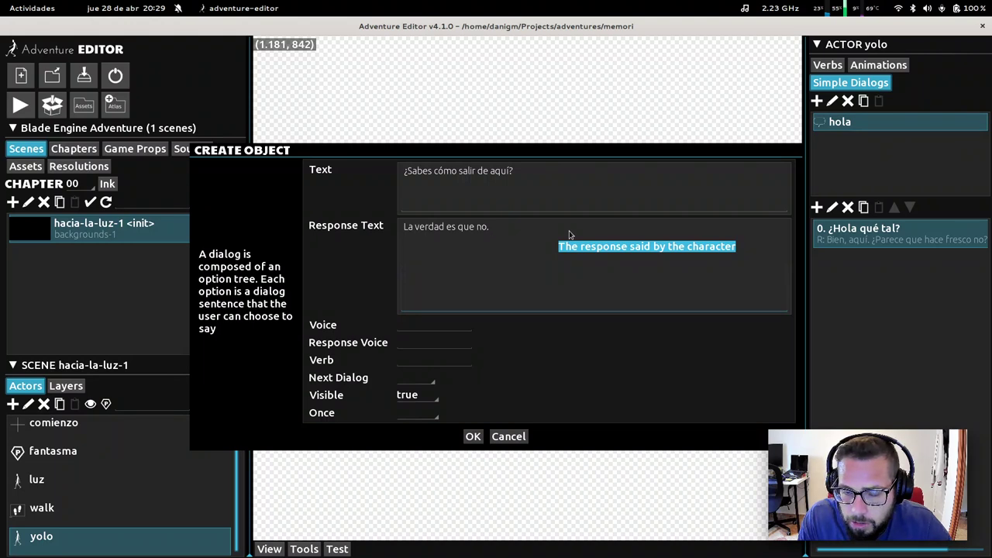
text(Lo mismo ye)
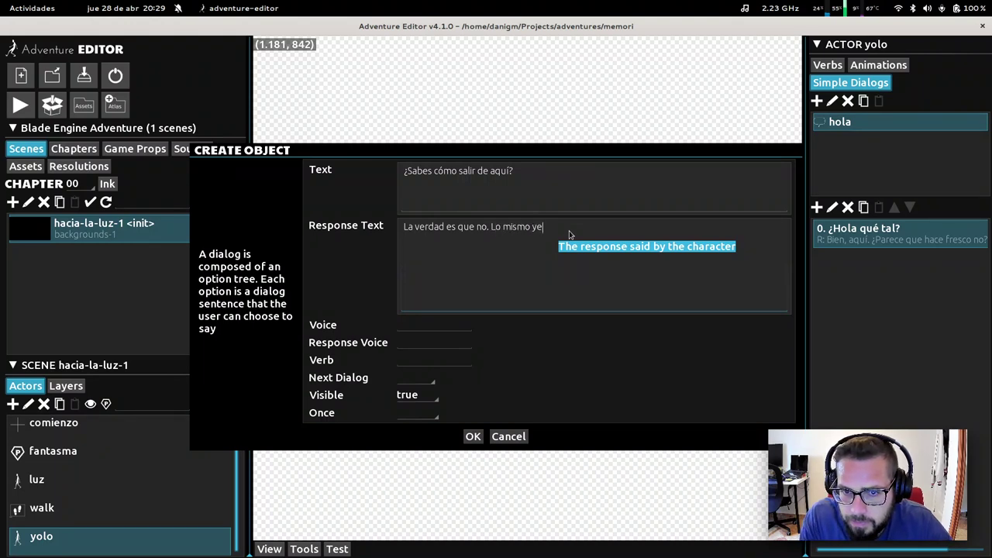
text(ndo hacia la l)
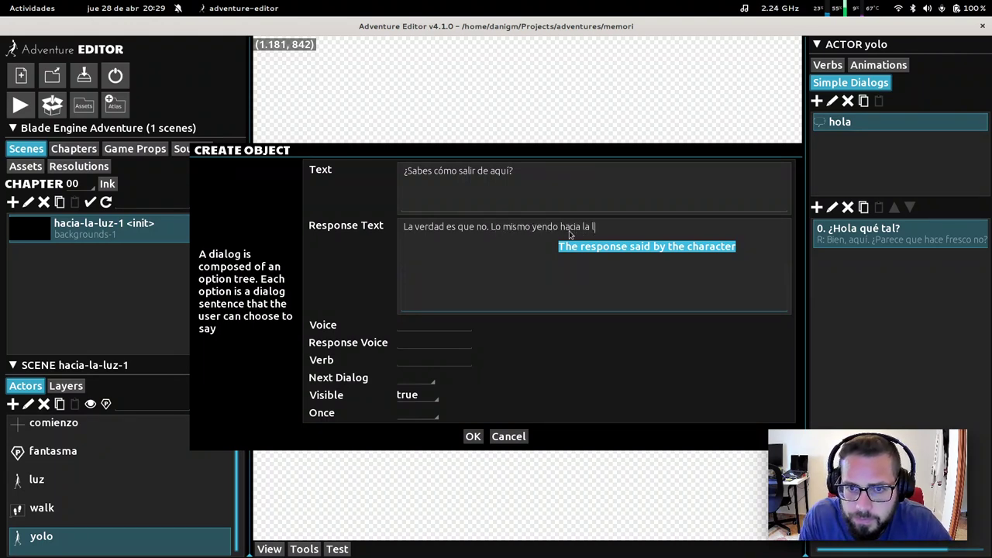
text(us)
key(BackSpace)
text(z)
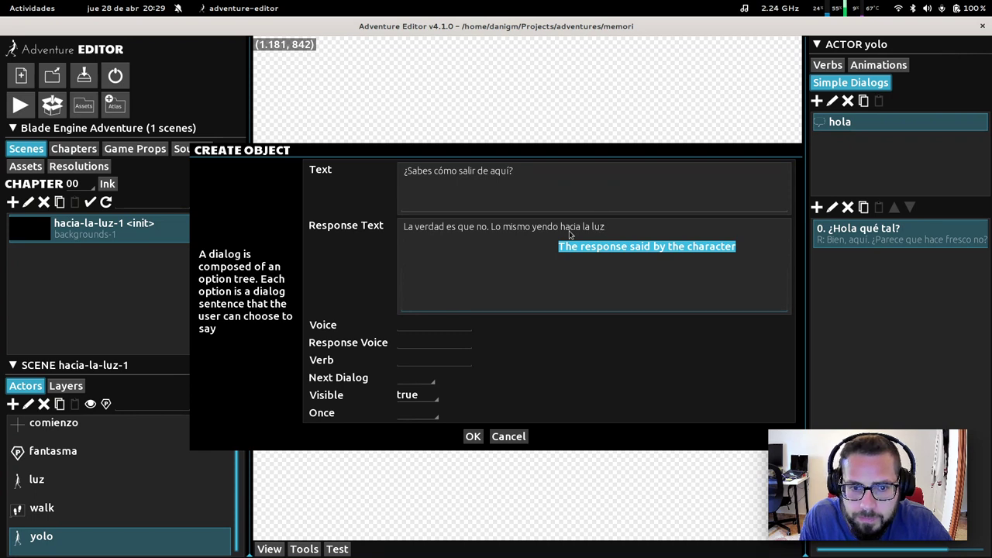
text(...)
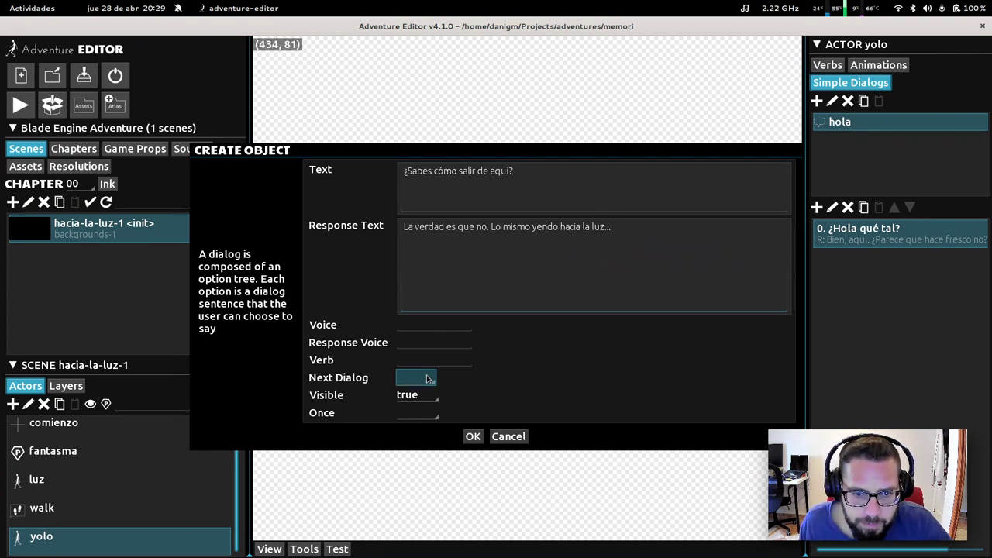
click(429, 378)
click(413, 430)
click(473, 437)
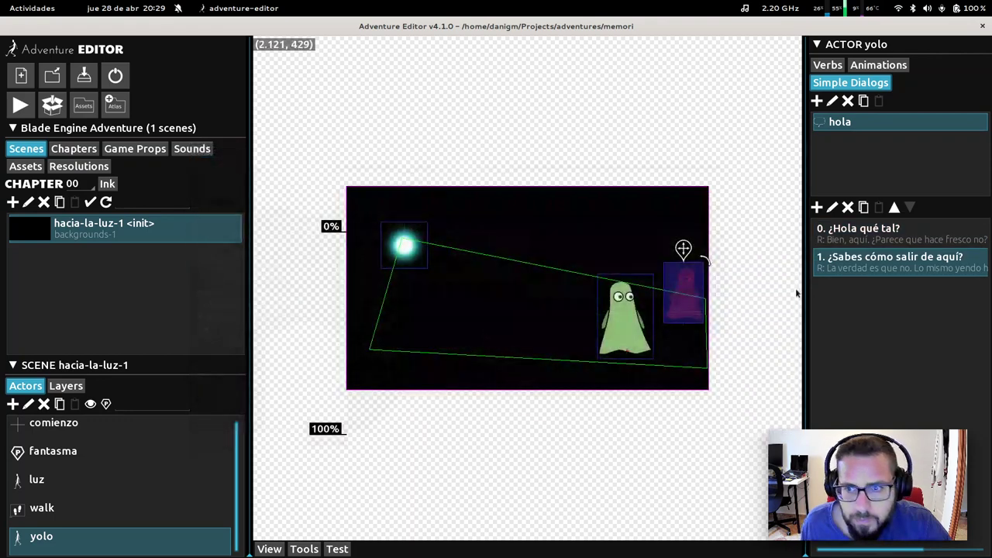
Step: Start a third option in the hola dialog with the player text "¿Cómo has muerto?"
click(817, 207)
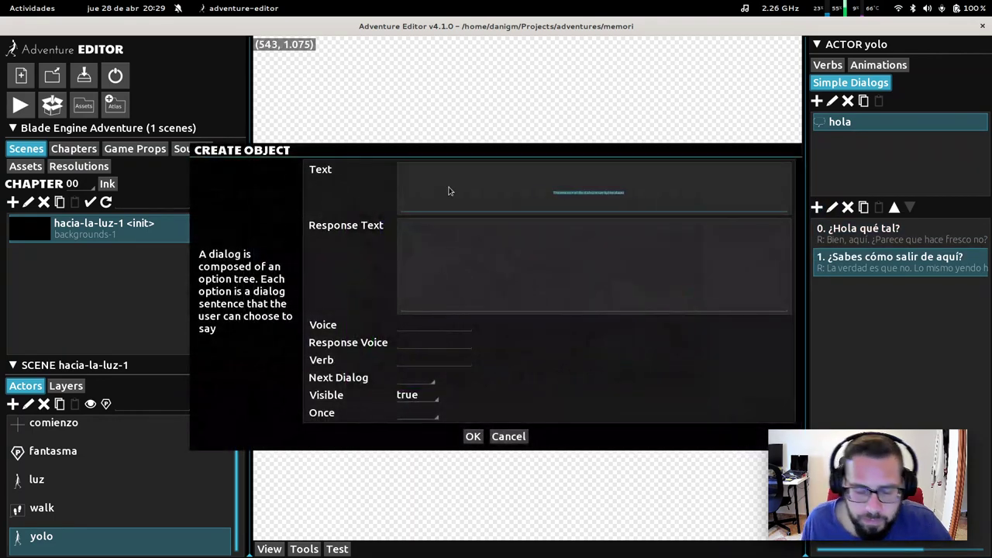
text(¿C)
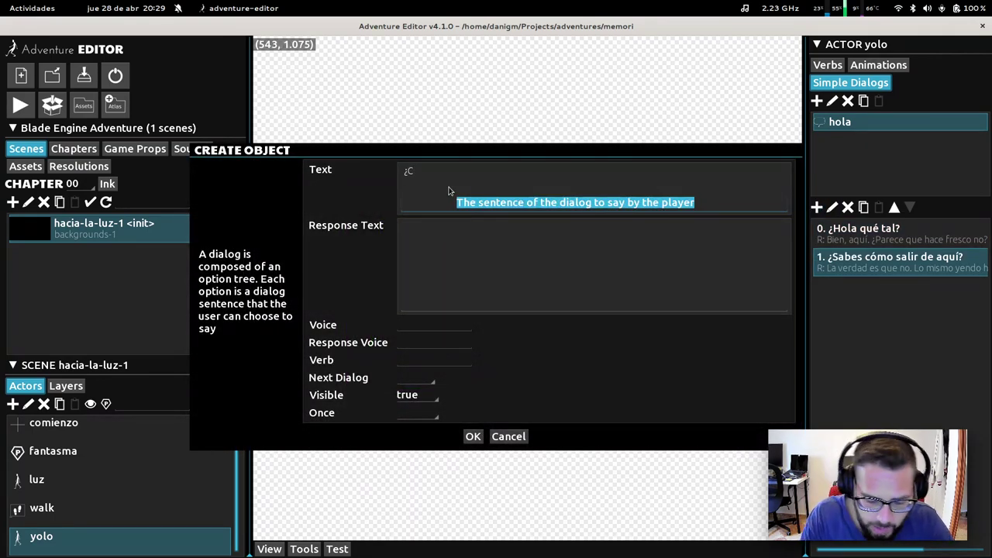
text(ómo has muerto)
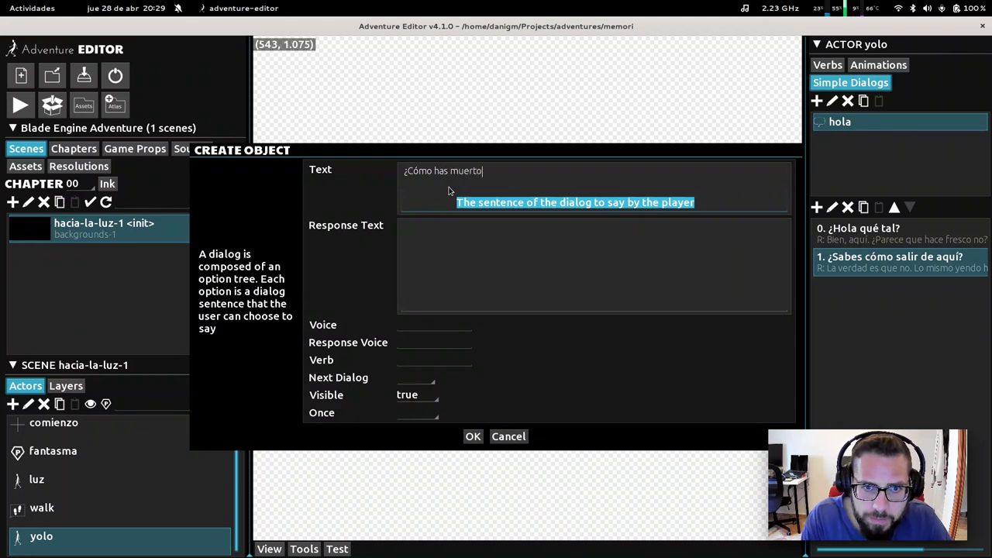
text(?)
click(494, 244)
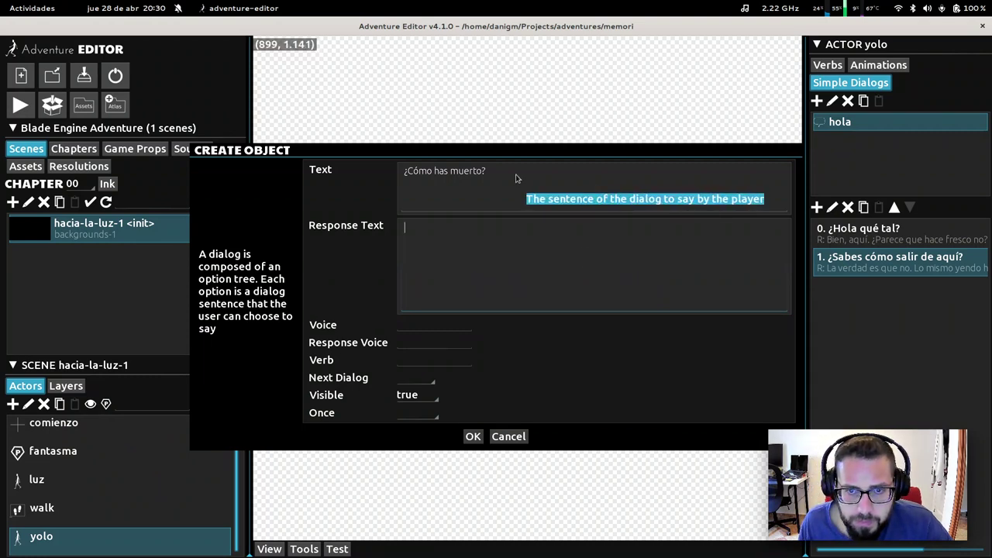
Step: Replace the option's player text with "¿Sabes que estás muerto?"
key(ctrl+a)
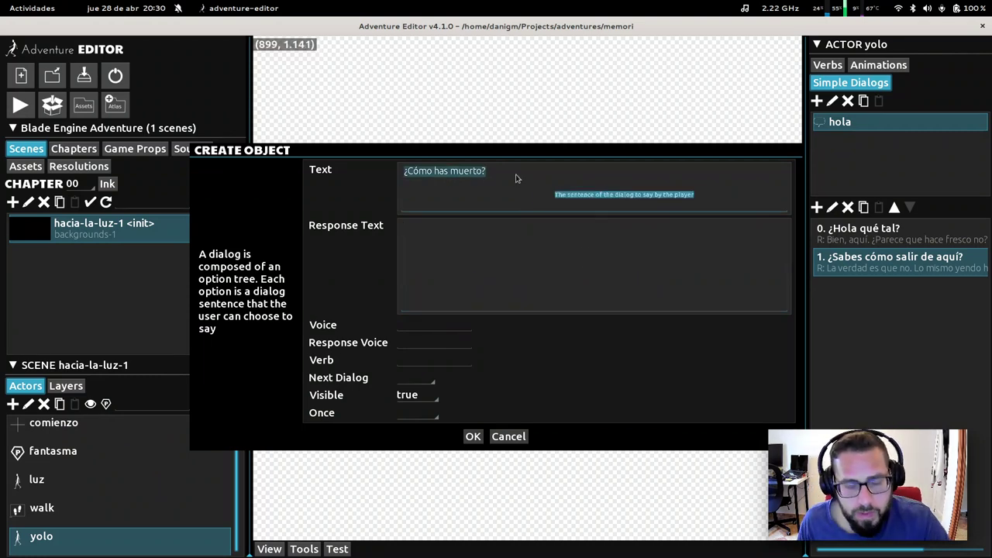
text(¿Sabes que)
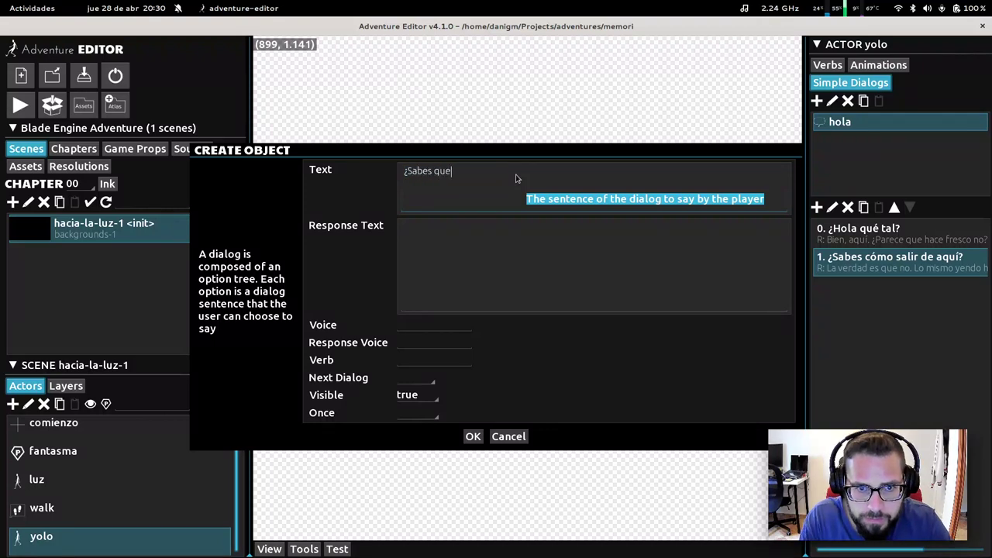
text( estás muerto?)
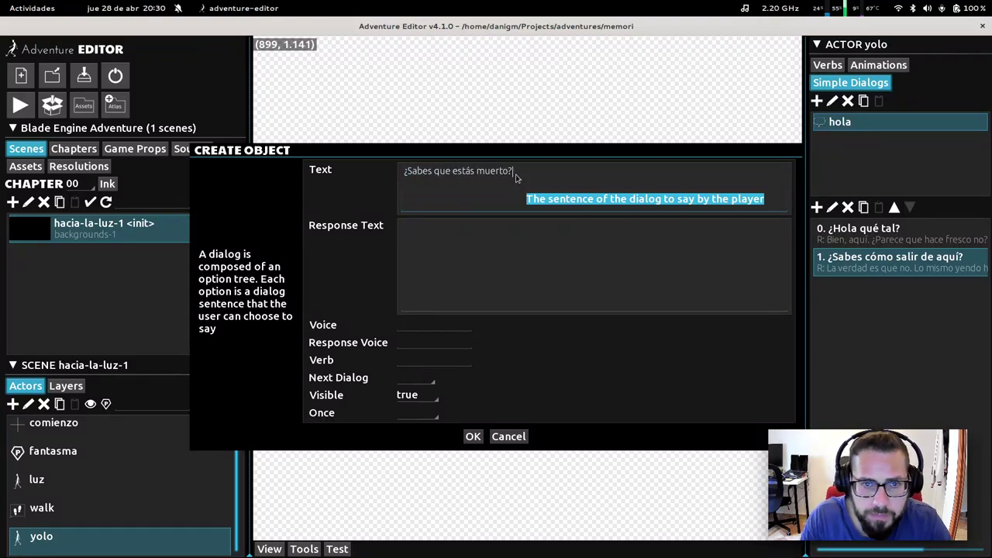
Step: Save the option with the response "Sí, la verdad es que no me sorprende" and an empty next dialog
key(Tab)
text(S)
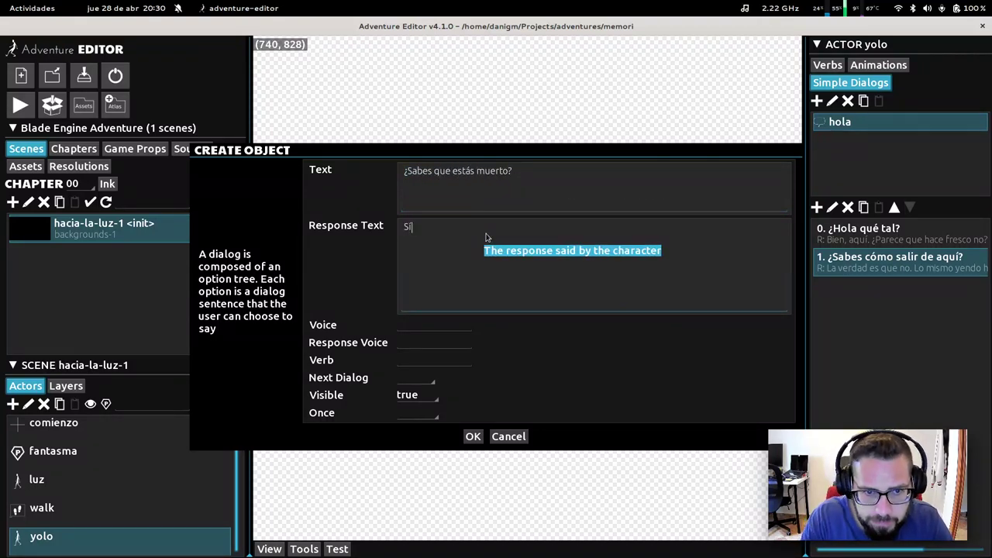
text(í, la )
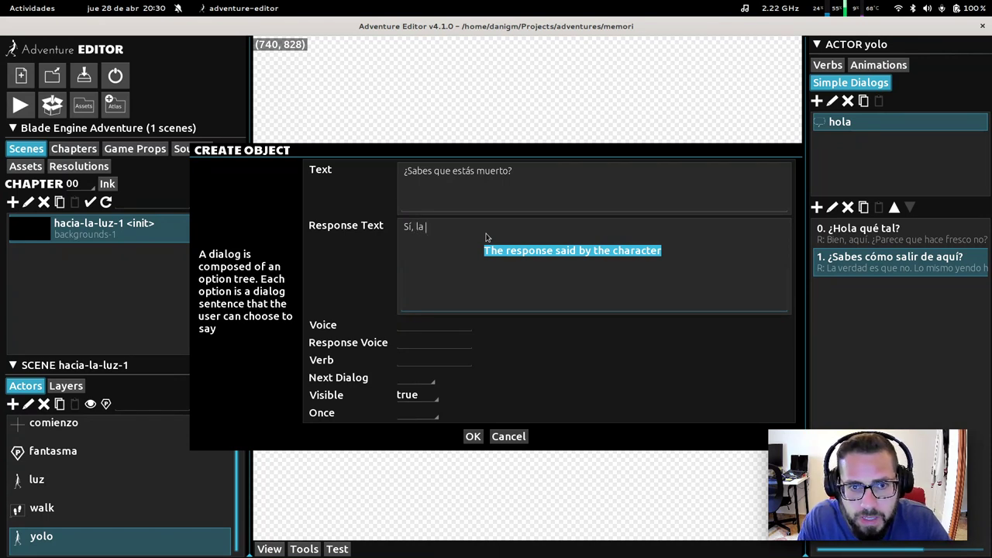
text(verdad es que no)
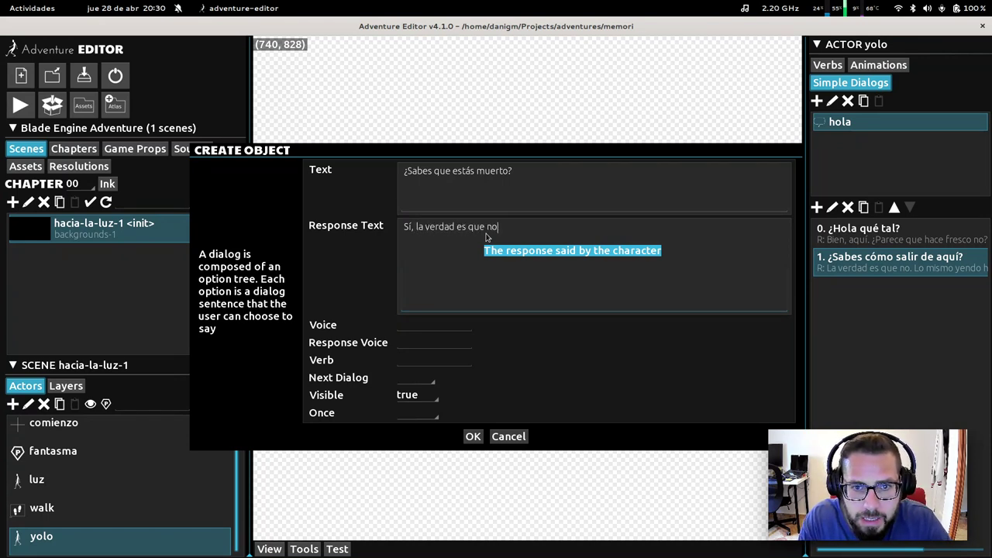
text( me sorprende)
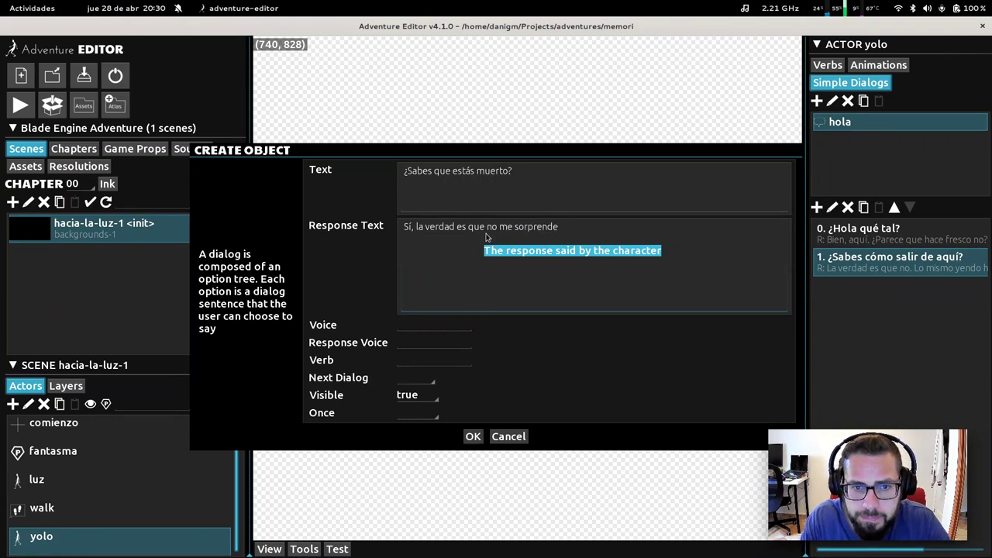
click(414, 378)
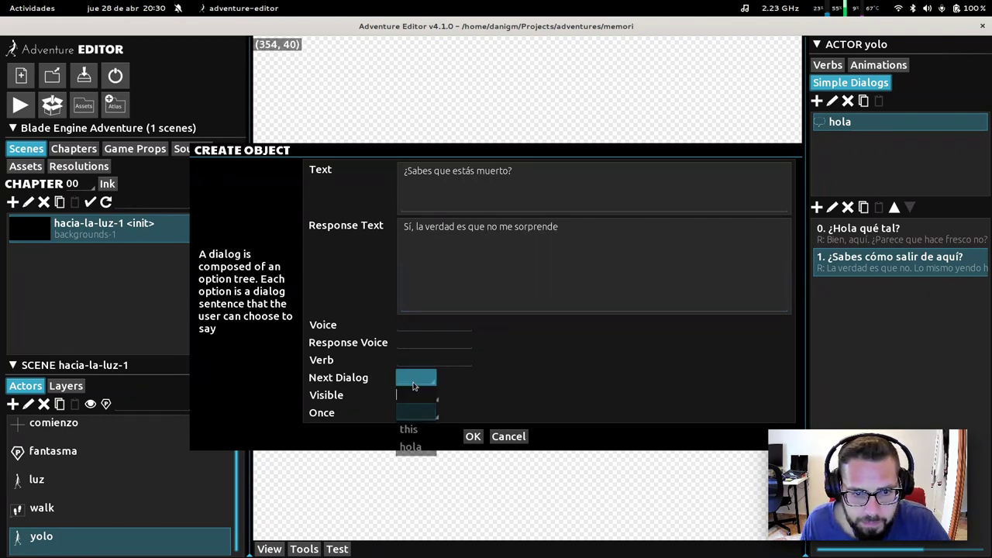
click(410, 428)
click(473, 437)
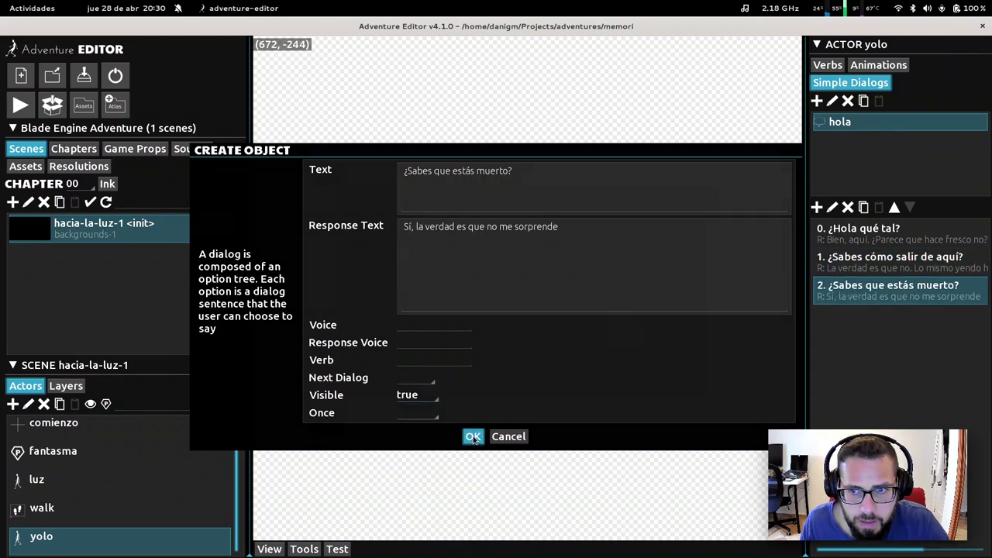
Step: Create a second simple dialog with the ID yolo for the yolo actor
click(816, 100)
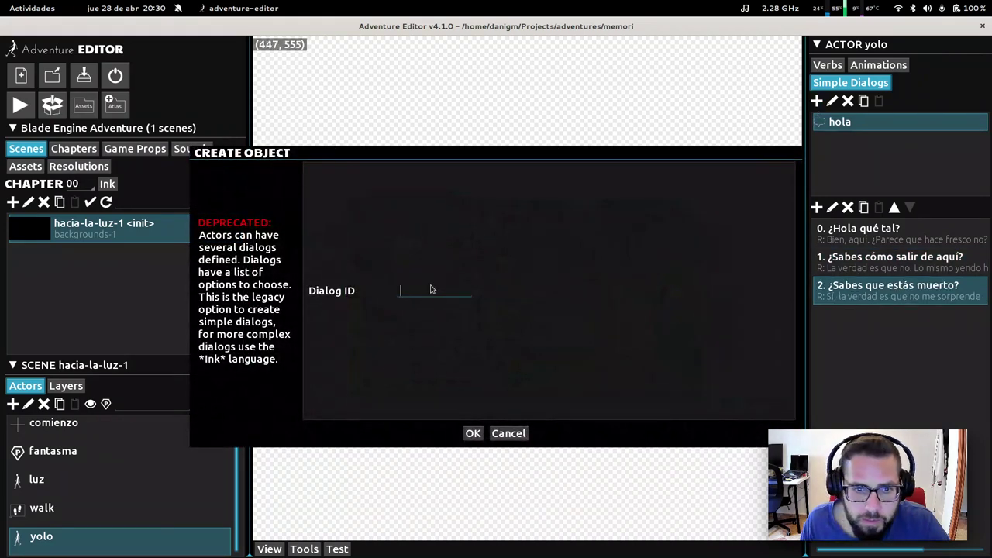
text(yolo)
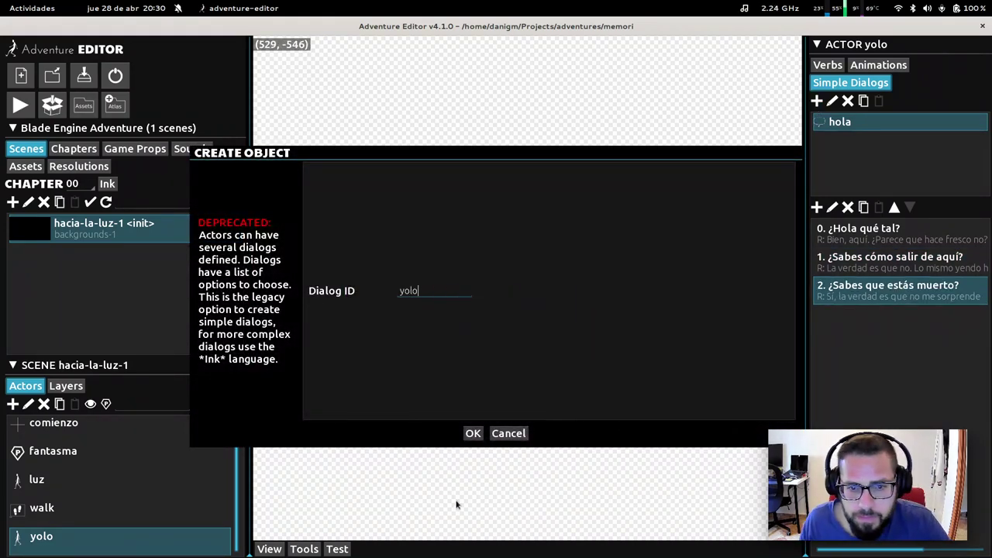
click(473, 434)
Step: Set the next dialog of the hola option "¿Sabes que estás muerto?" to yolo
click(855, 125)
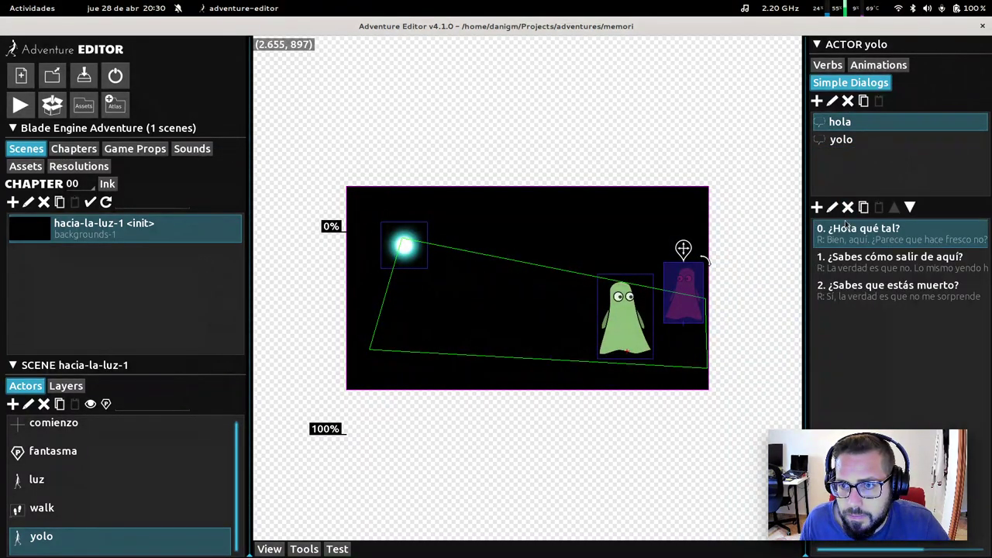
click(852, 295)
click(832, 207)
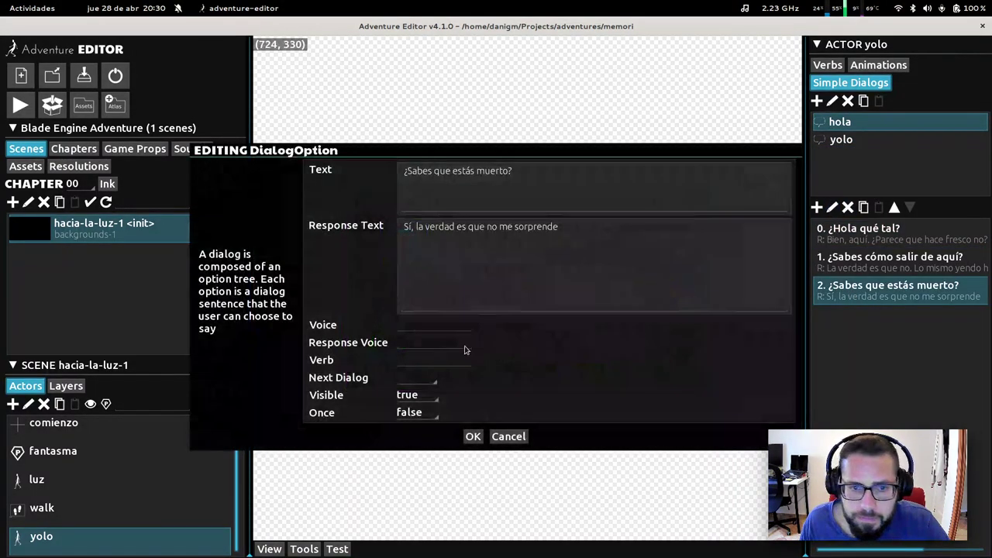
click(418, 378)
click(423, 447)
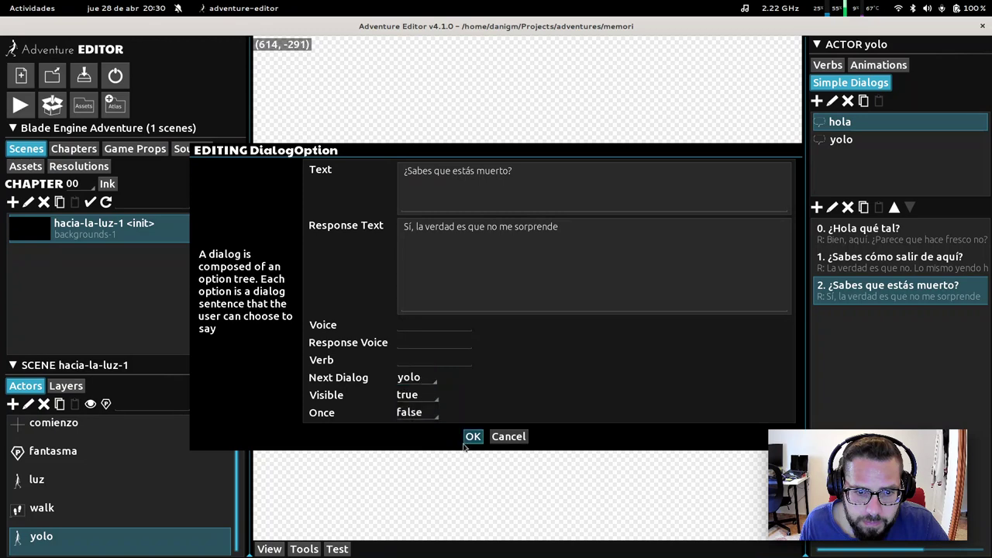
click(474, 436)
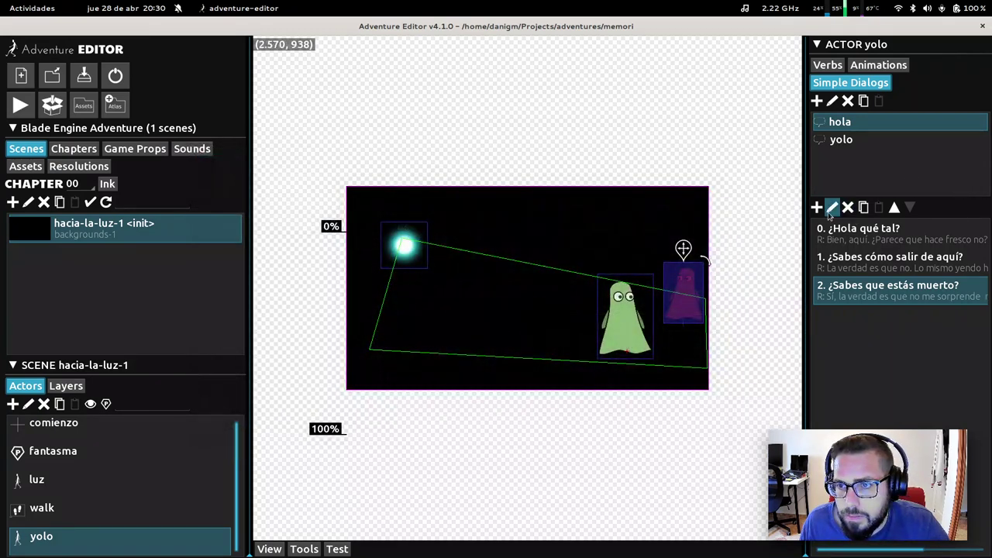
Step: Add an option to the hola dialog with the text "Vale, hasta luego" and the response "Hasta luego colegui"
click(816, 210)
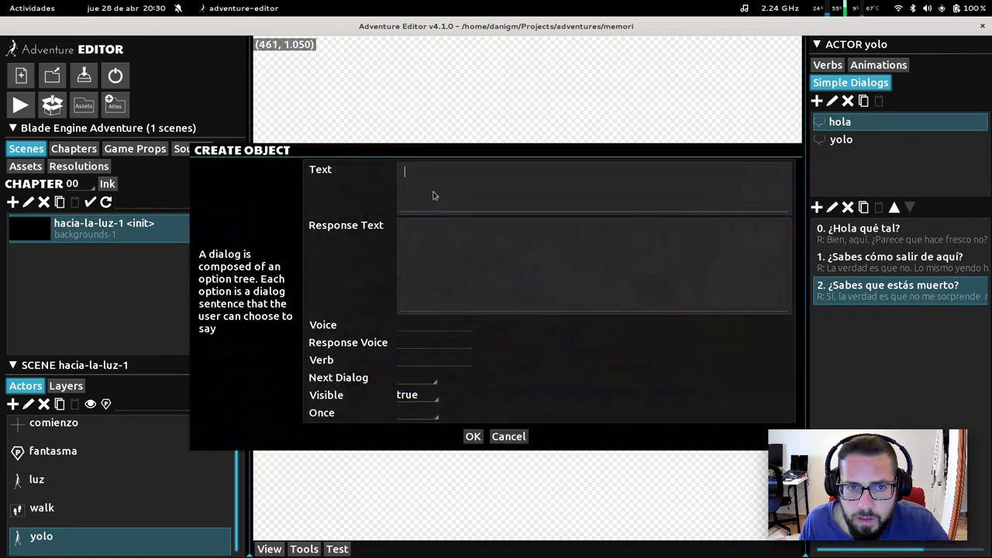
text(Vale, h)
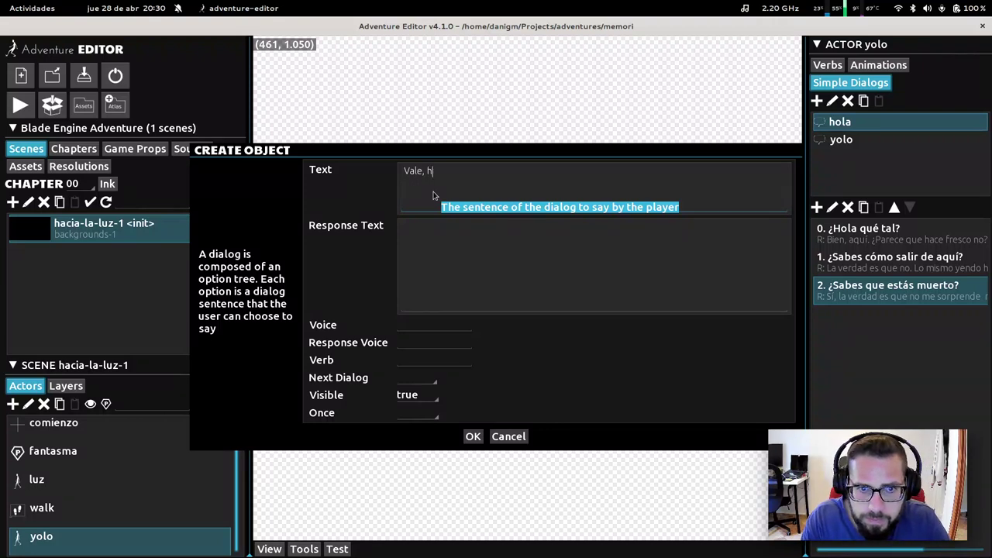
text(asta luego)
key(Tab)
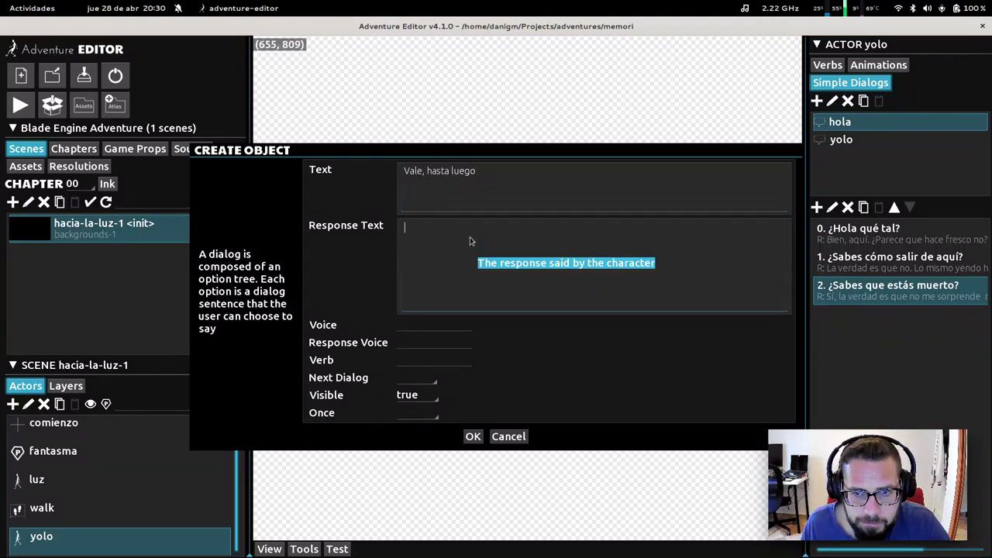
text(bye)
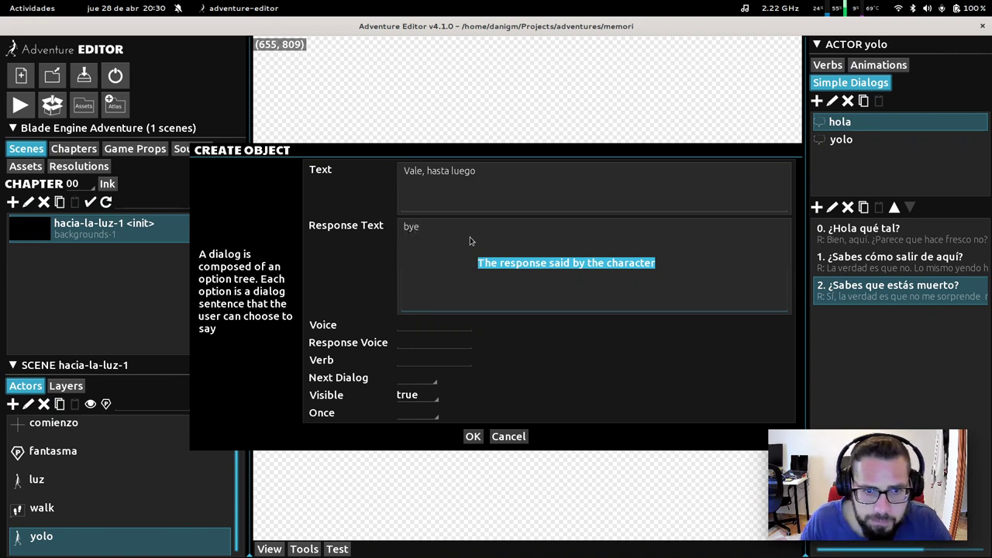
key(ctrl+a)
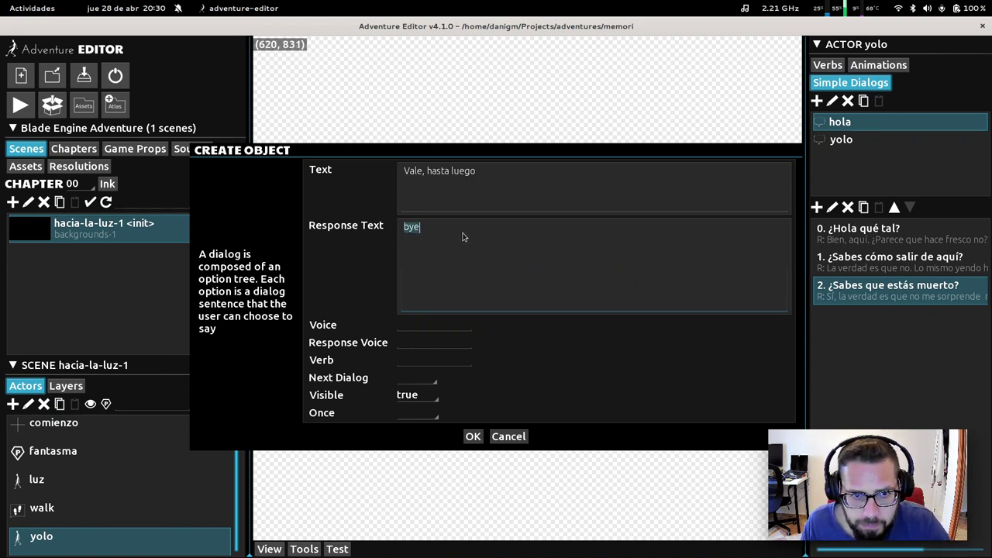
text(Hasta luego )
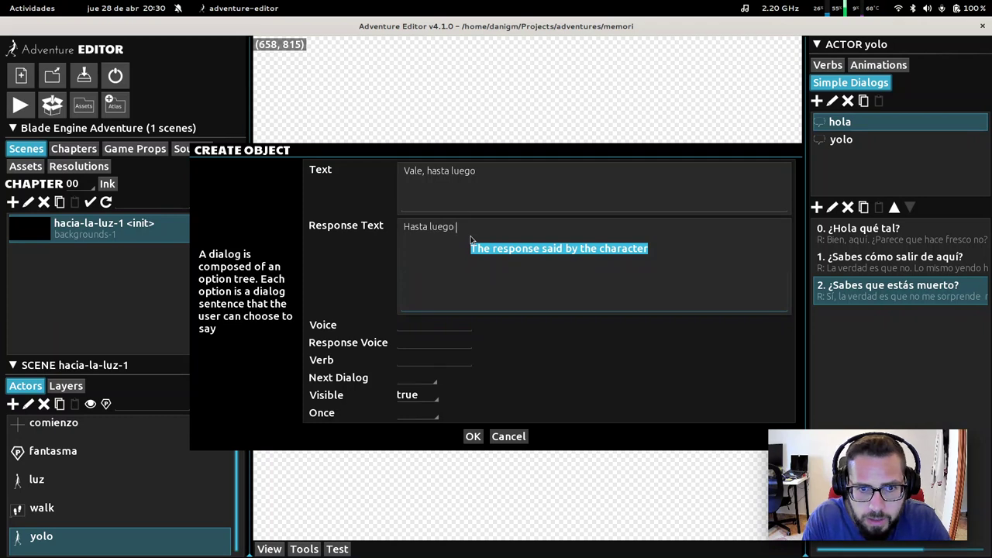
text(colegui)
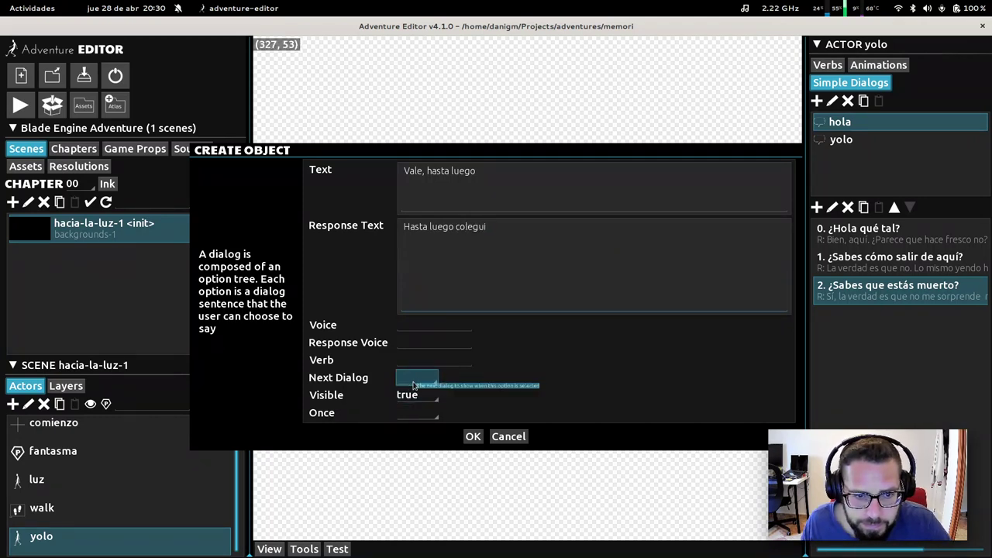
click(473, 436)
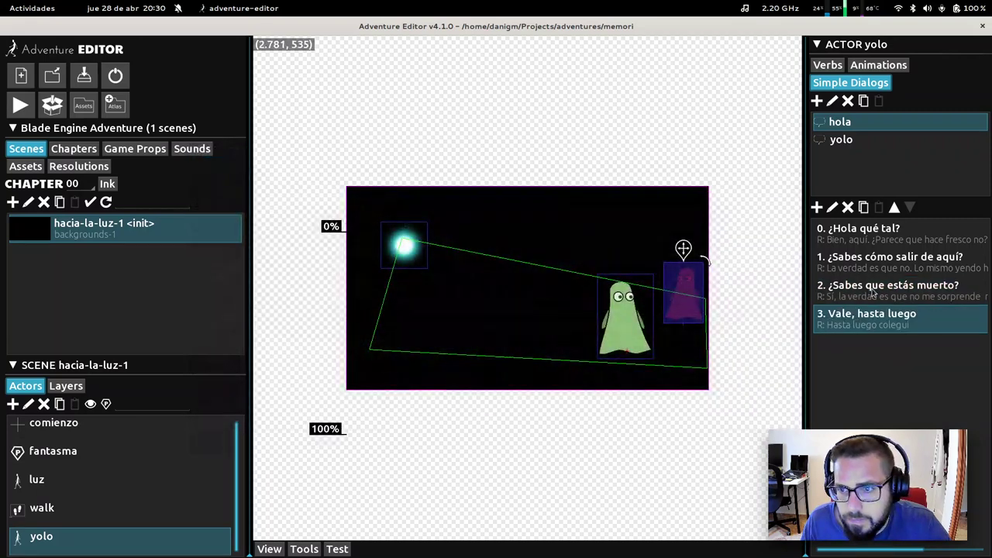
Step: Check the settings of the hola option "¿Sabes que estás muerto?", including its next dialog
click(872, 295)
click(846, 143)
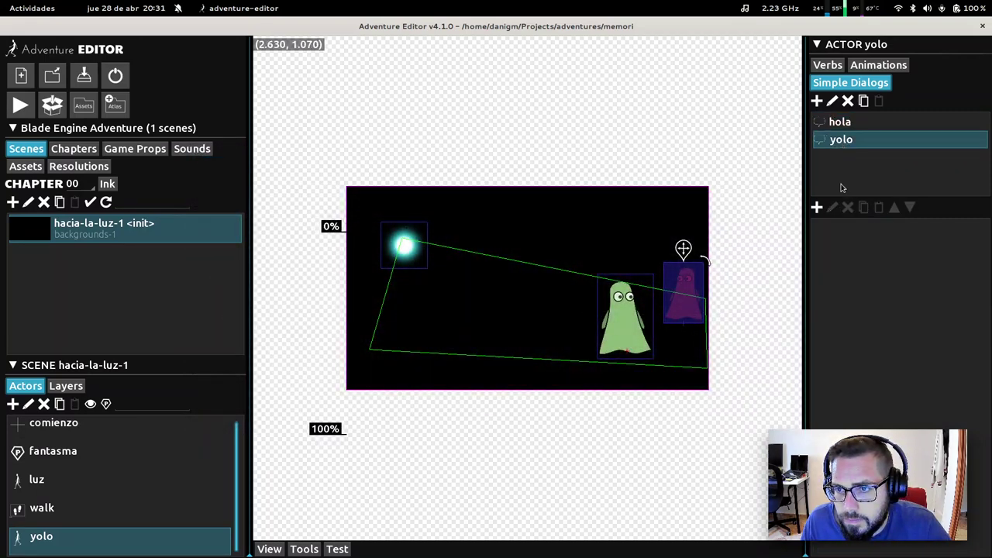
click(839, 123)
click(867, 289)
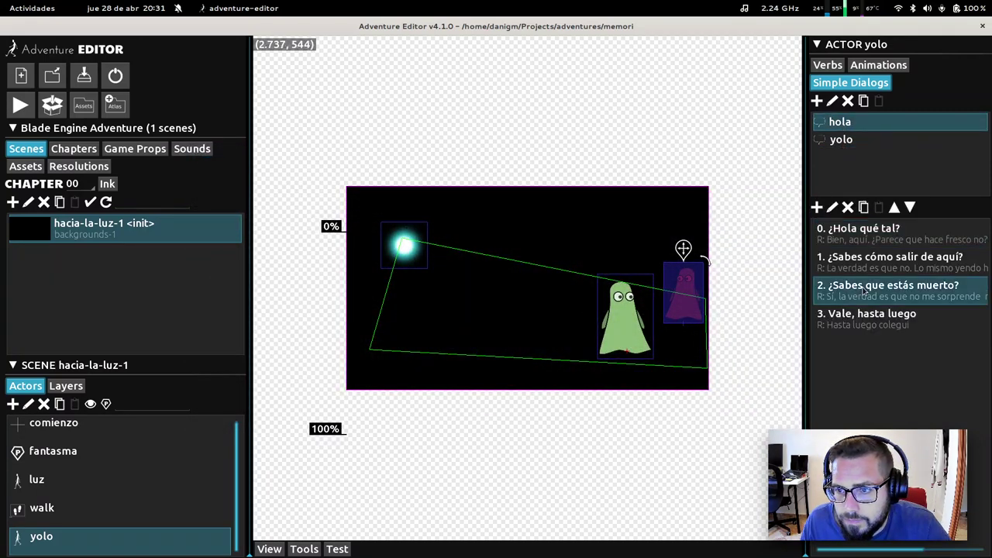
click(832, 207)
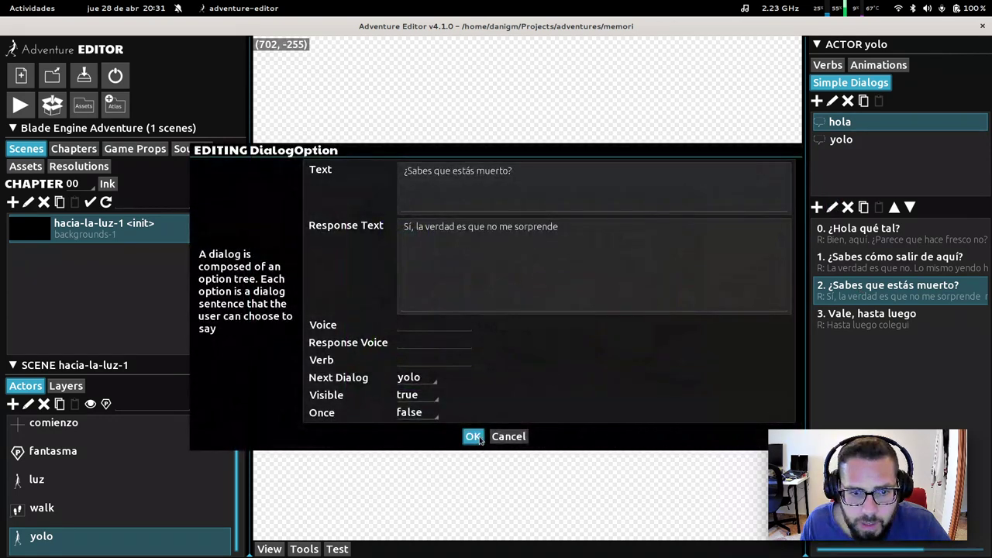
click(473, 437)
Step: Start a new option in the yolo dialog with the player text "¿Buscabas la muerte?"
click(867, 138)
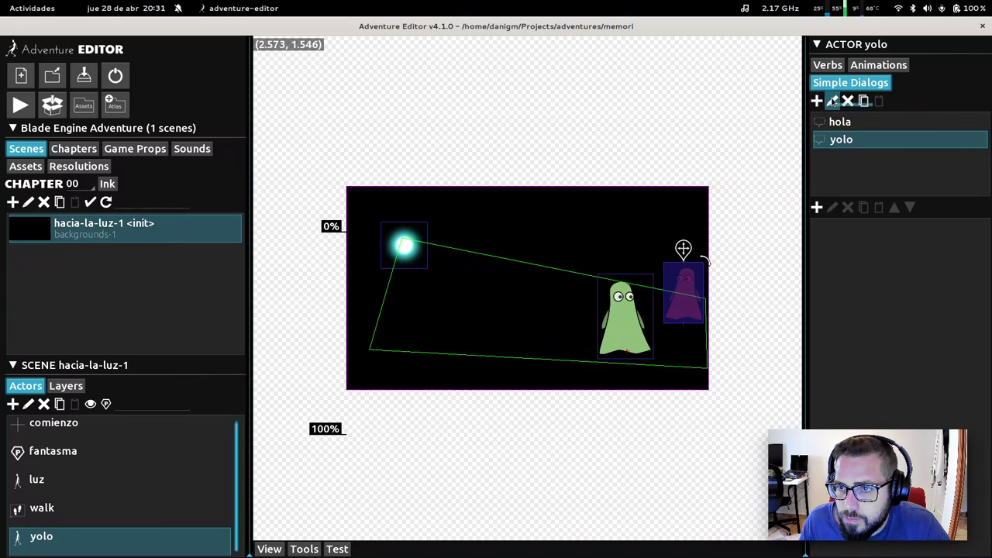
click(817, 207)
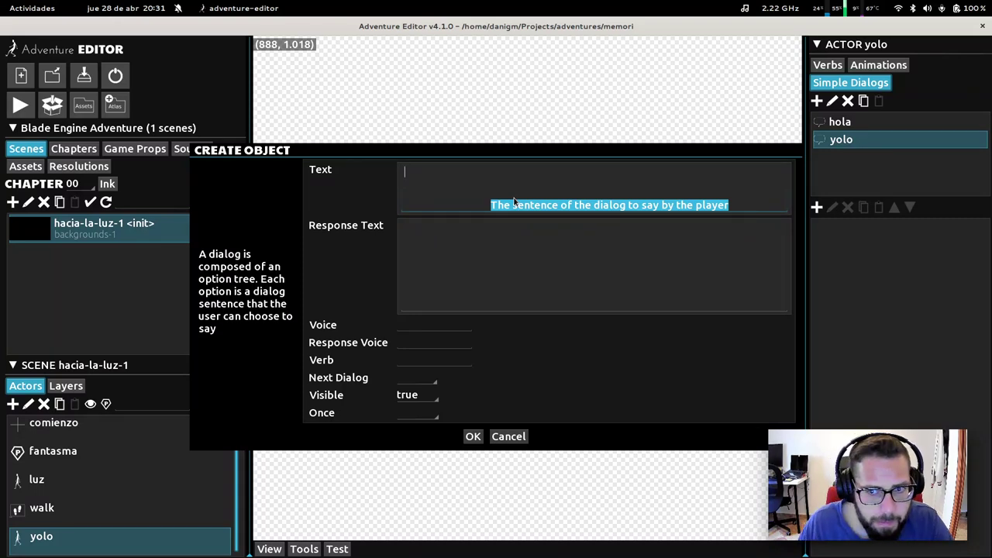
text(B)
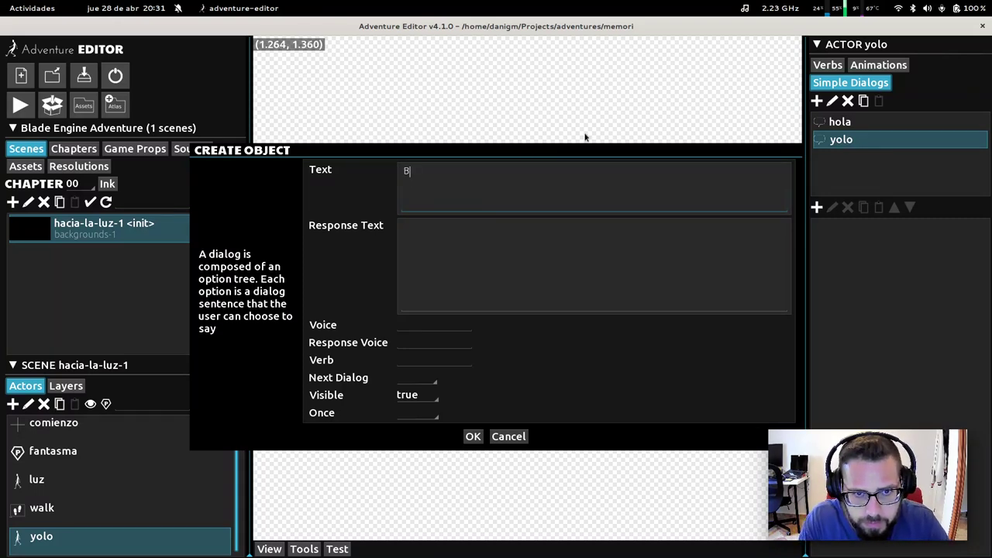
text(uscabas la muerte?)
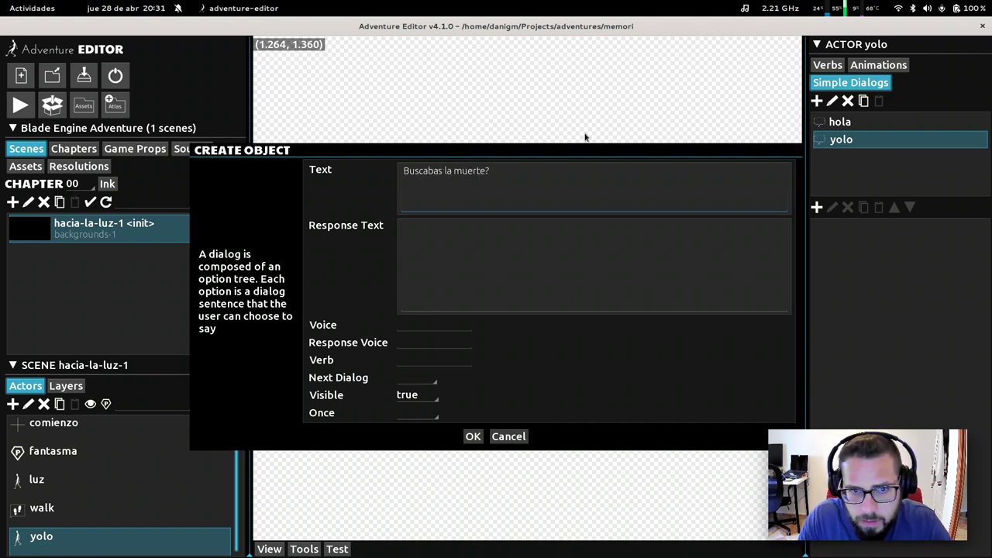
key(Home)
text(¿)
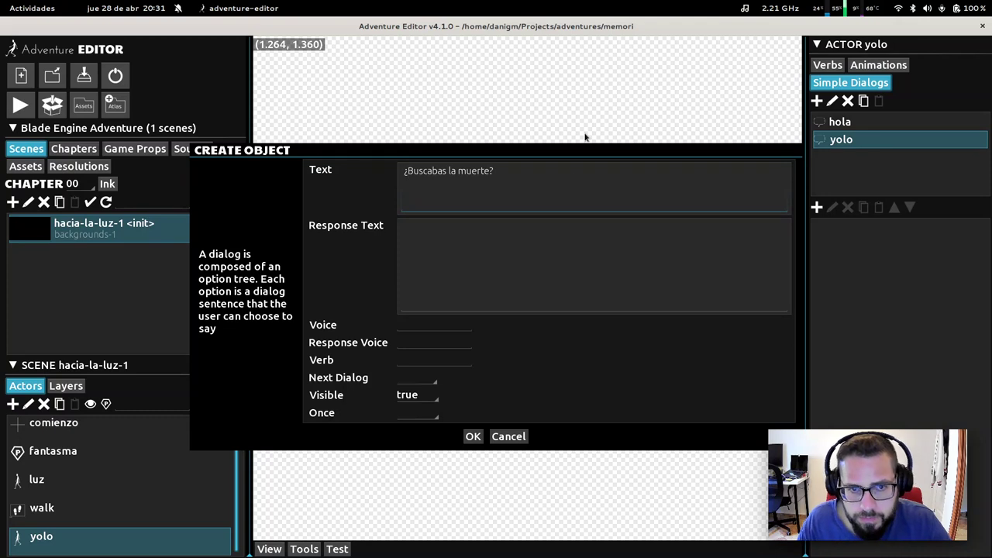
Step: Enter the response text "No, pero ya me lo decía mi madre, un día te vas a matar"
click(550, 249)
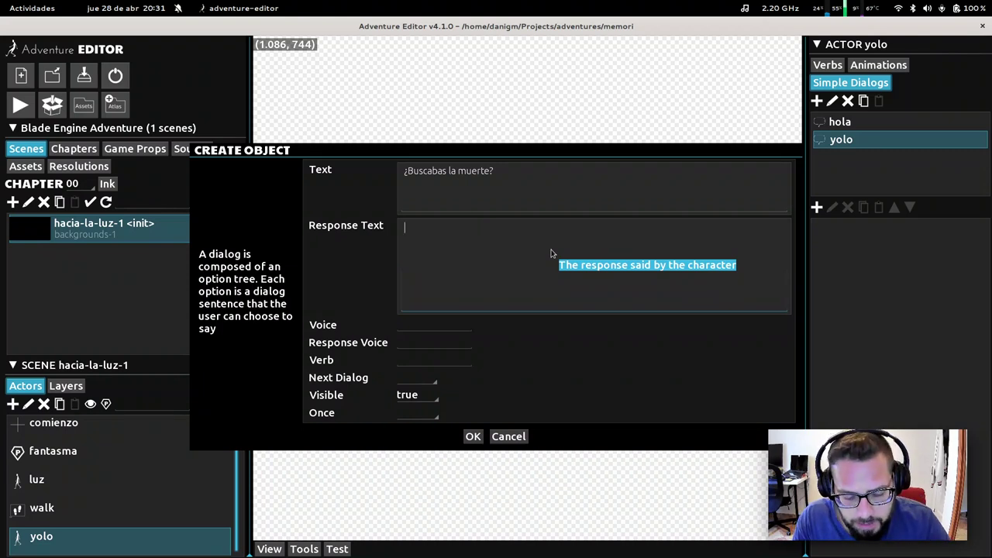
text(No, pero ya)
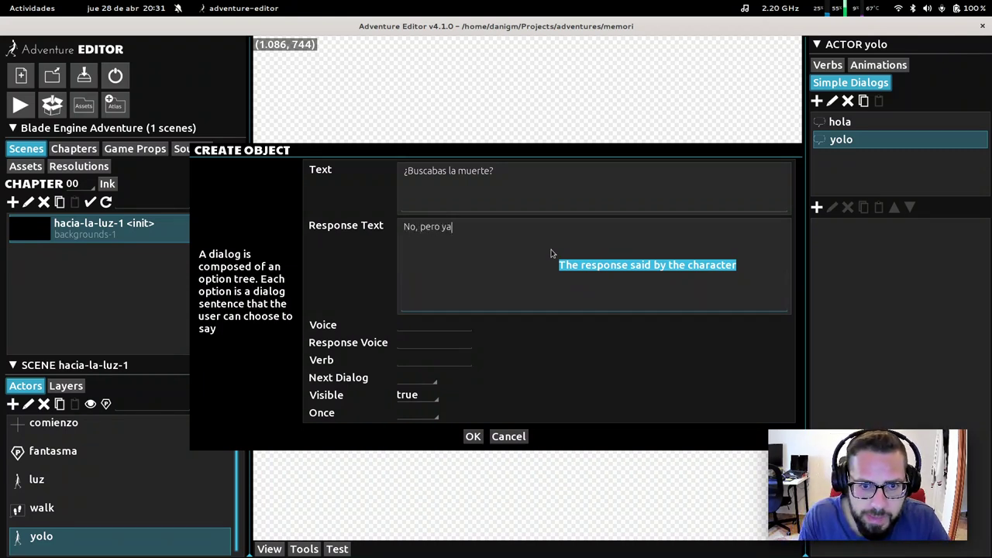
text( me lo decía mi)
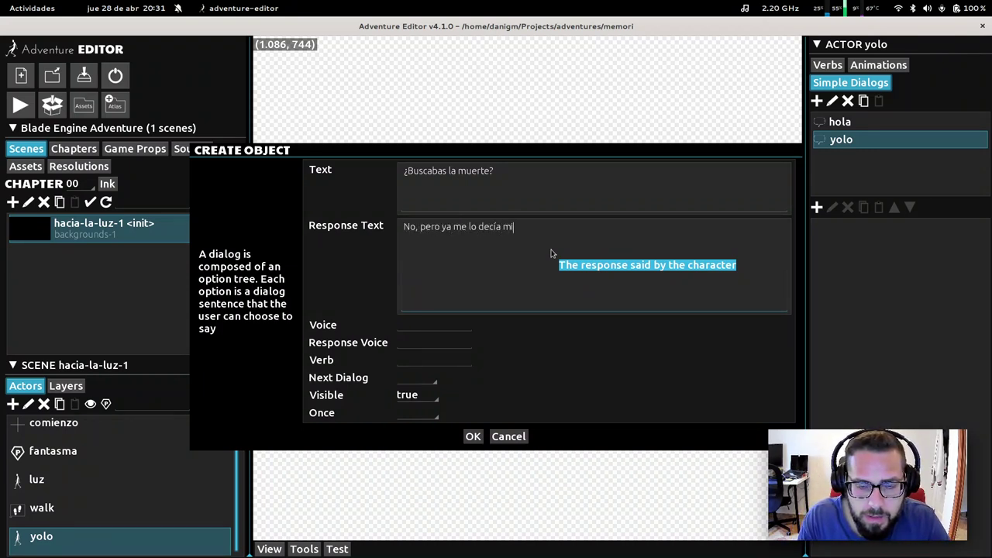
text( madre,)
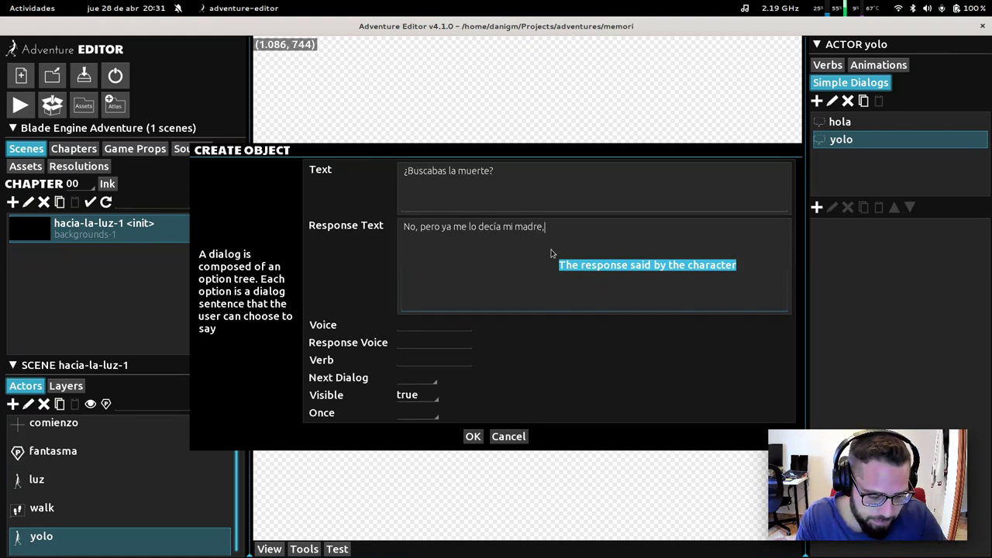
text( un día te vas )
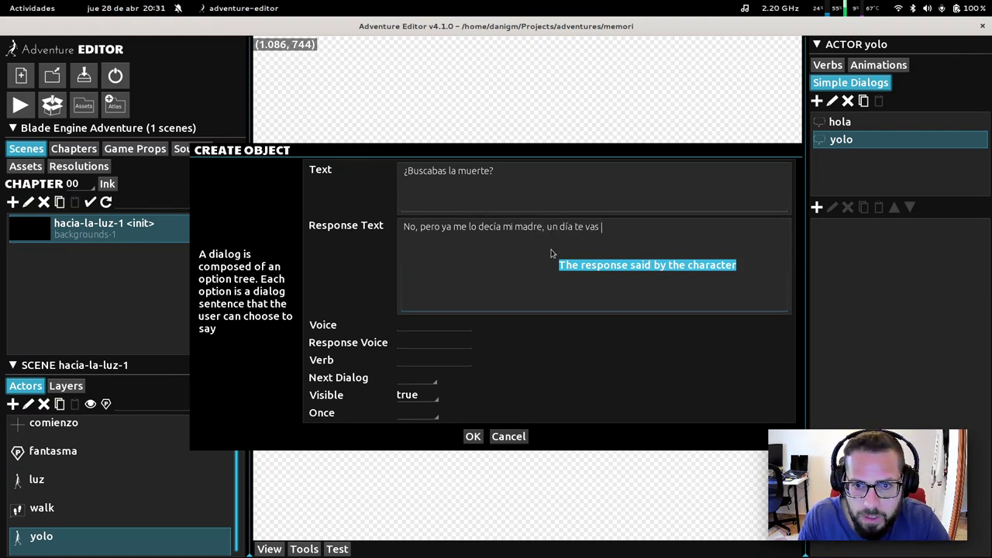
text(a matar)
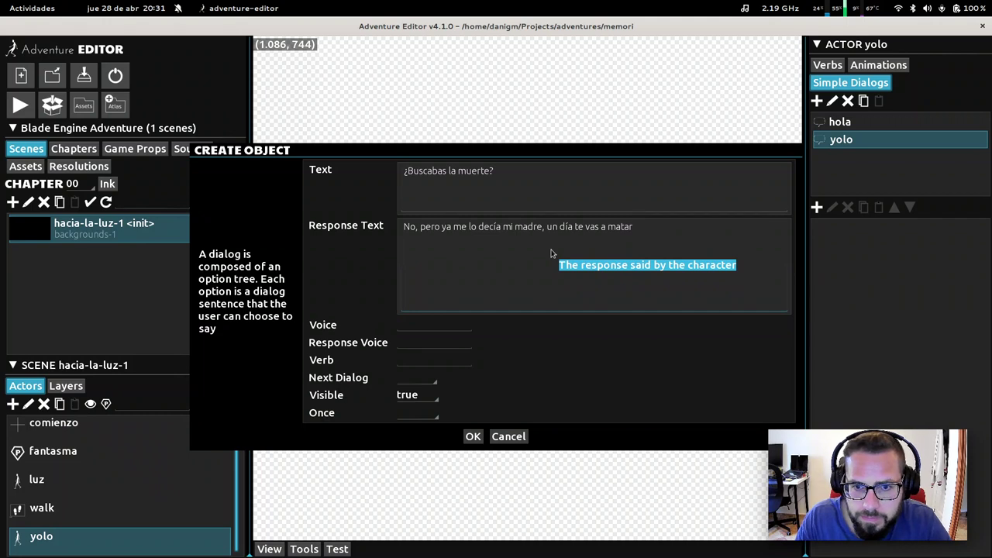
Step: Put "un día te vas a matar" in quotation marks, remove the comma before it and separate it with a blank line
text(")
key(Left)
key(Left)
key(Left)
key(Left)
key(Left)
key(Left)
key(Left)
text(")
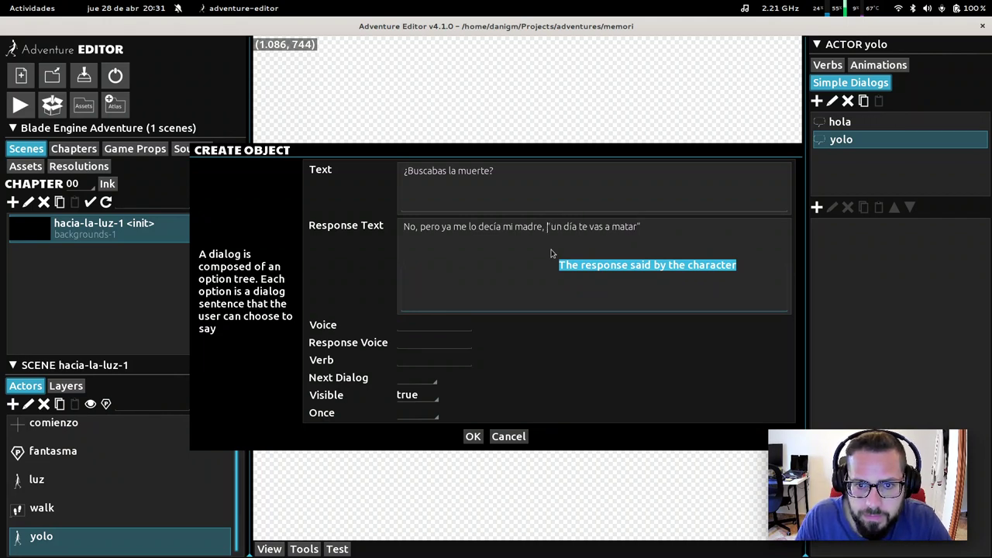
key(Left)
key(Left)
key(BackSpace)
key(Delete)
key(Return)
key(Return)
key(End)
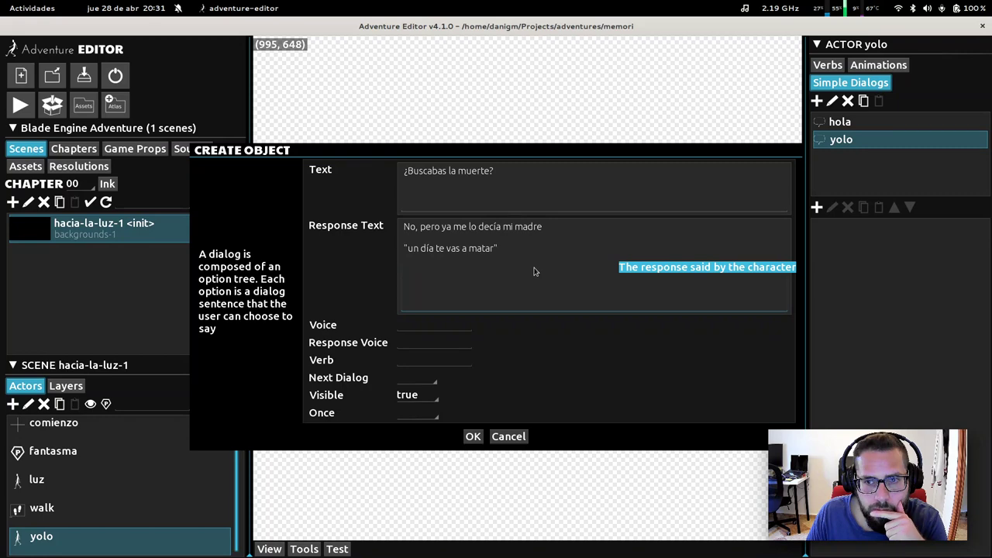
Step: Set the option's next dialog to this, save it and open another new option for the yolo dialog
click(411, 380)
click(409, 429)
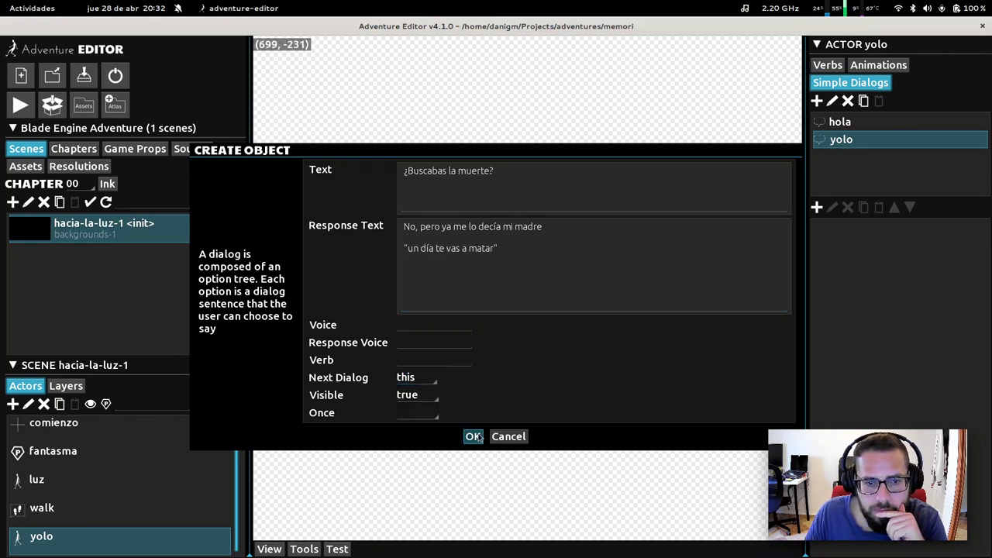
click(475, 437)
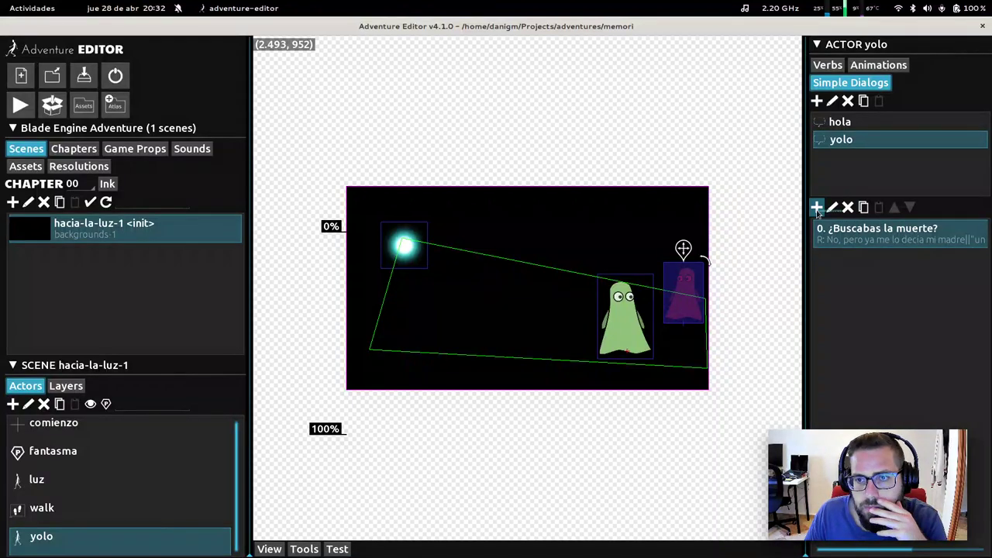
click(817, 207)
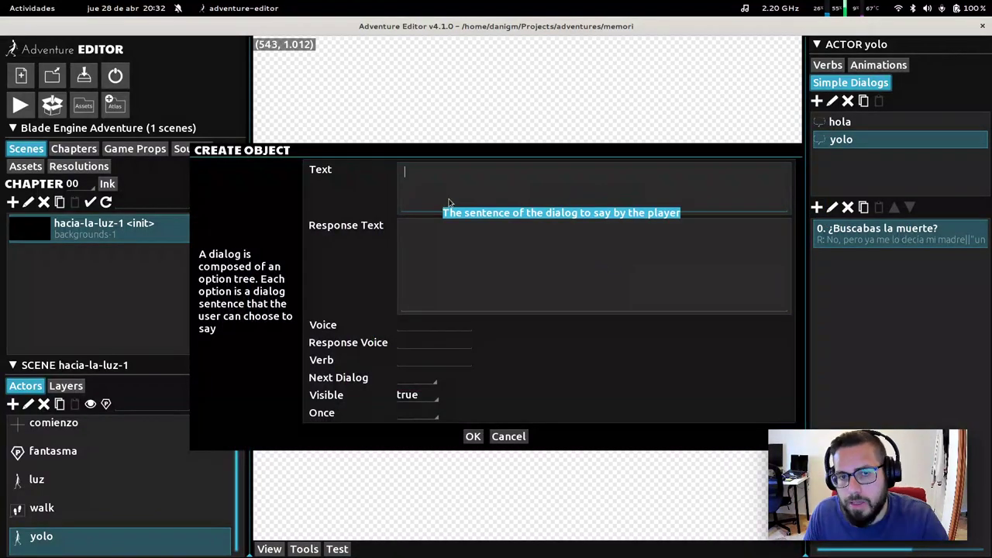
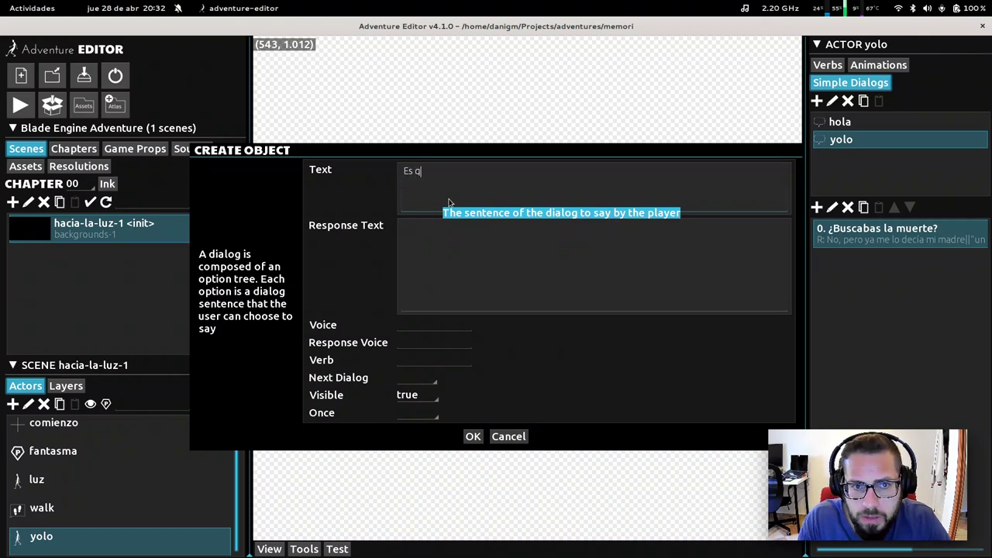
text(ue estabas en)
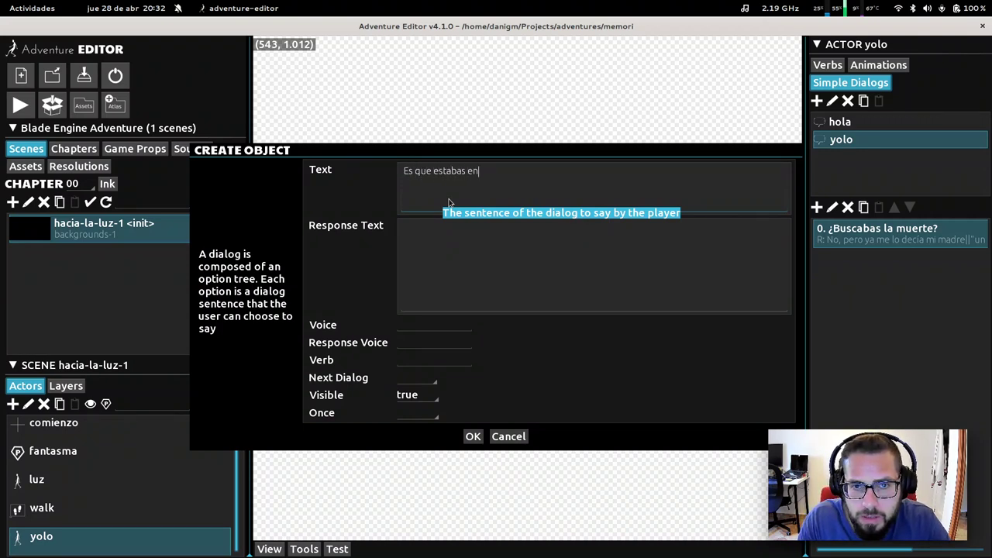
key(BackSpace)
key(BackSpace)
key(BackSpace)
key(BackSpace)
key(BackSpace)
key(BackSpace)
key(BackSpace)
key(BackSpace)
key(BackSpace)
key(BackSpace)
key(BackSpace)
key(BackSpace)
key(BackSpace)
key(BackSpace)
key(BackSpace)
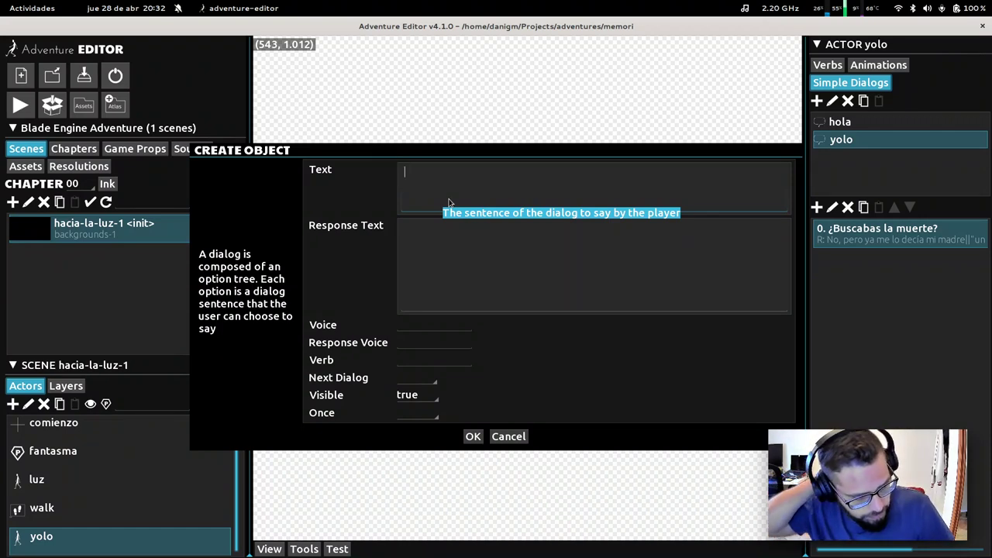
Step: Enter "¿Y cómo has muerto?" as the player text of the new yolo dialog option
text(¿)
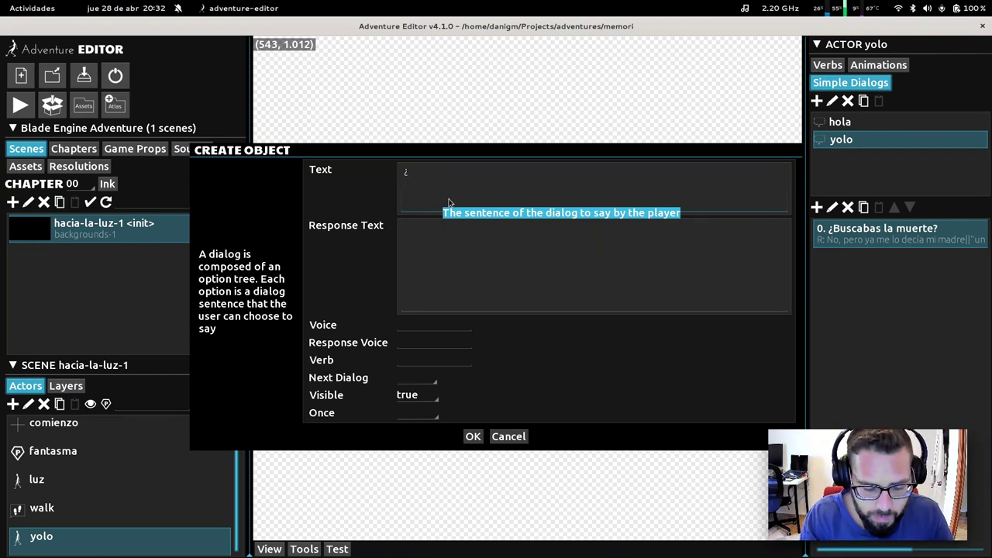
text(Y cómo has)
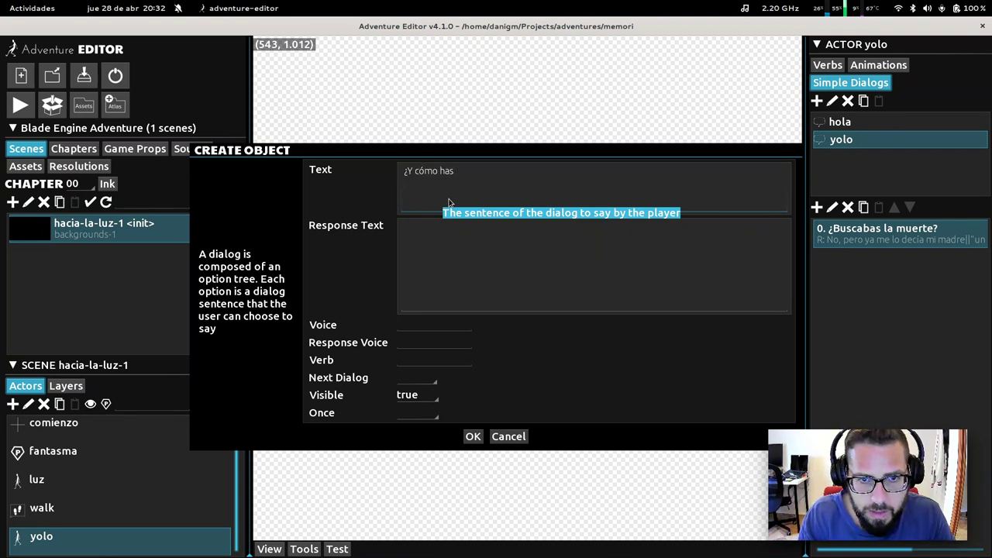
text( muerto?)
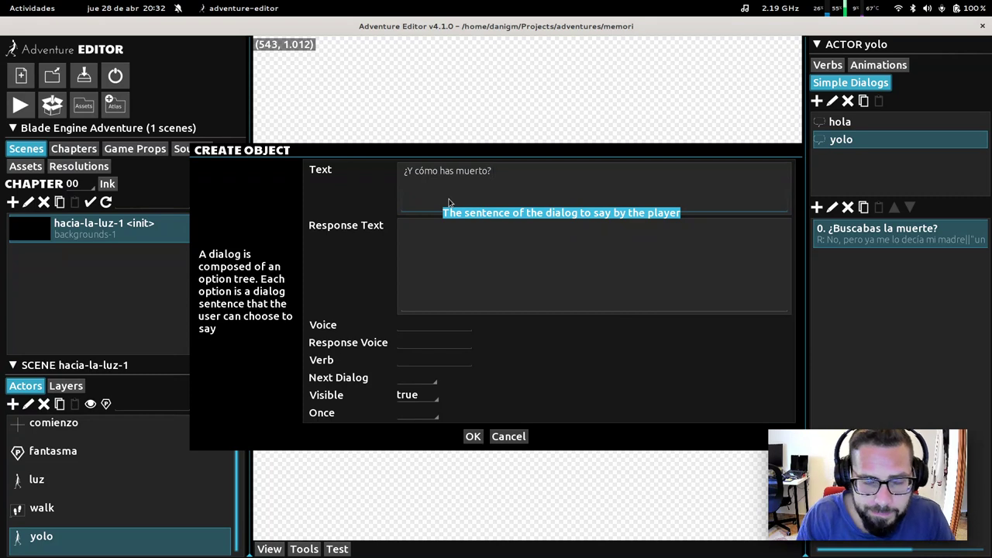
Step: Start the response text with "Bueno, iba en la moto..." and, after a blank line, "Eso sí, sin casco, que me despeino..."
key(Tab)
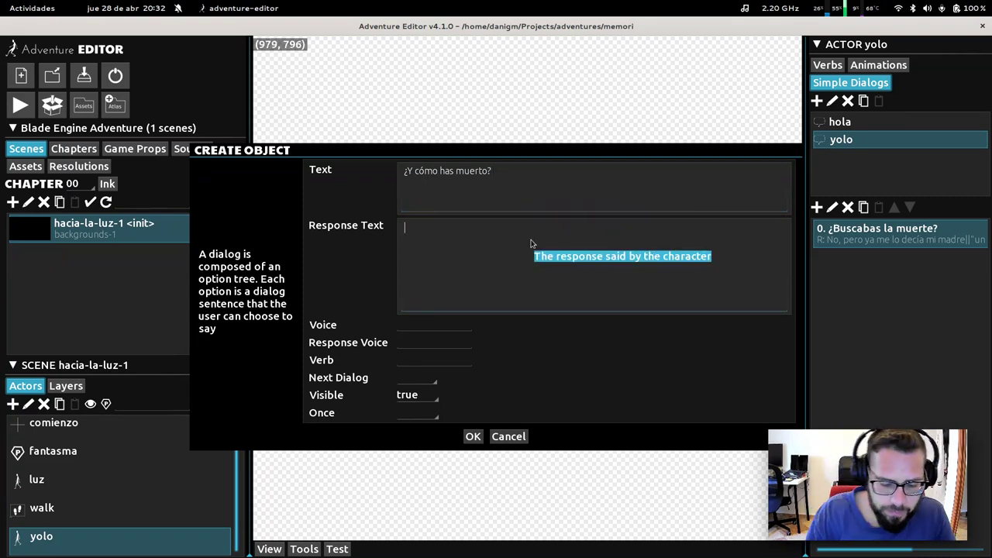
text(Bueno, )
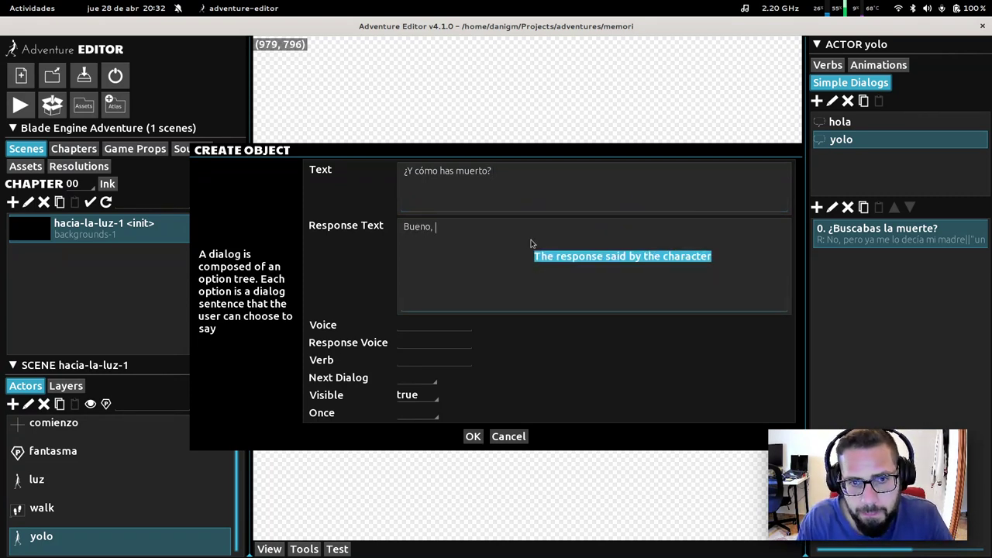
text(iba en )
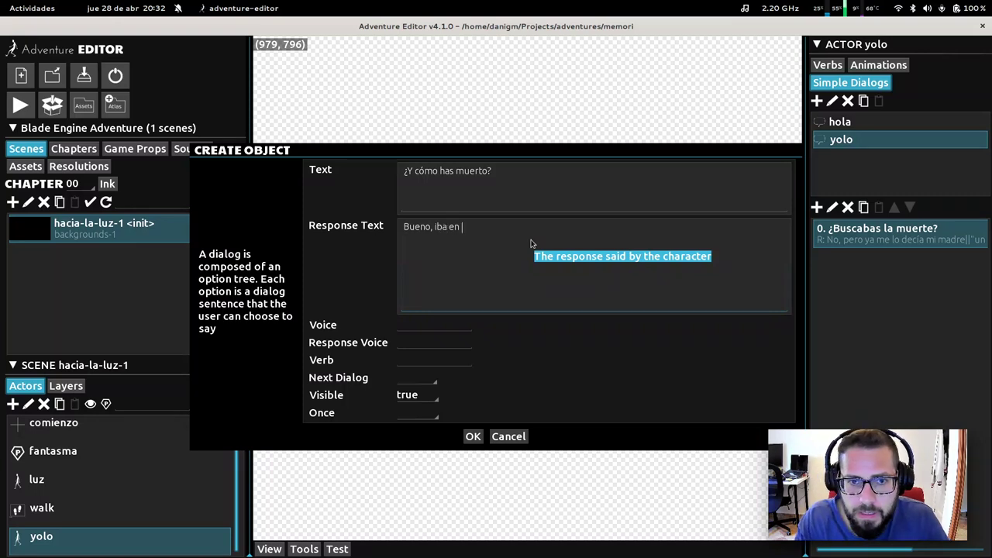
text(la moto...)
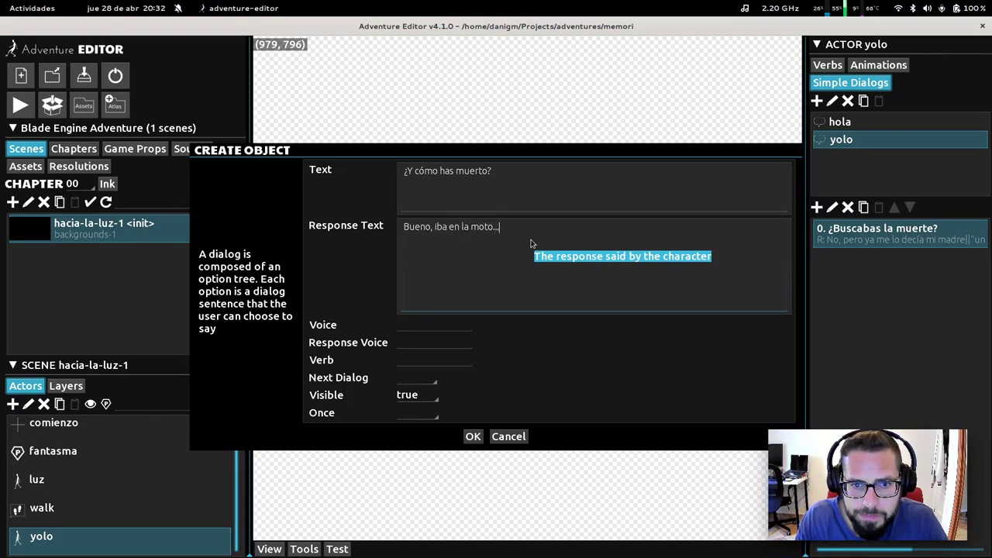
key(Return)
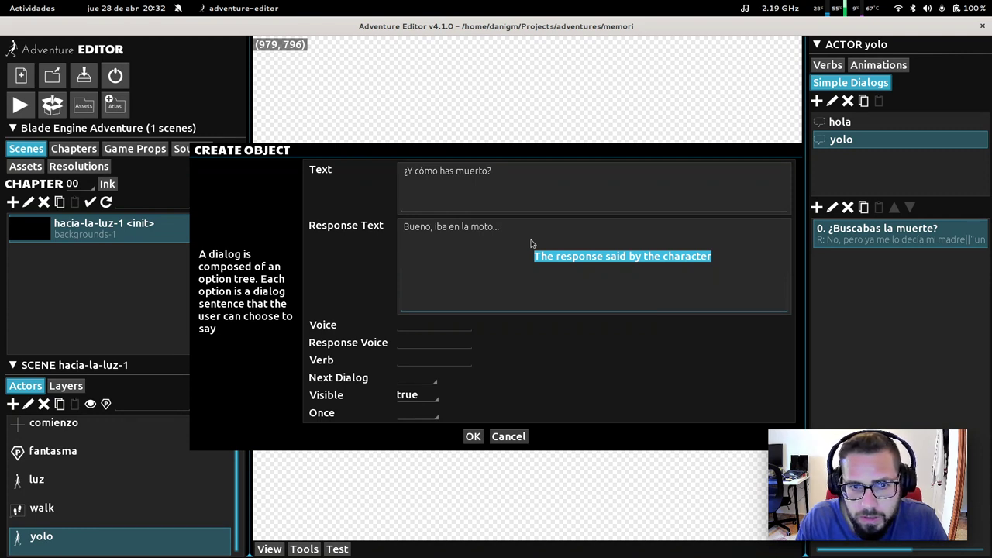
text(Eso sí)
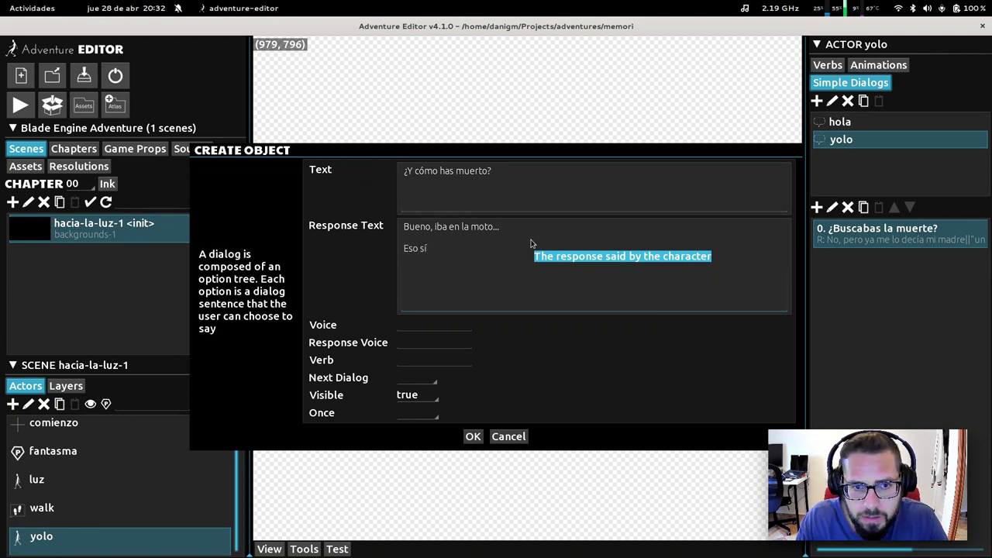
text(, sin casco, q)
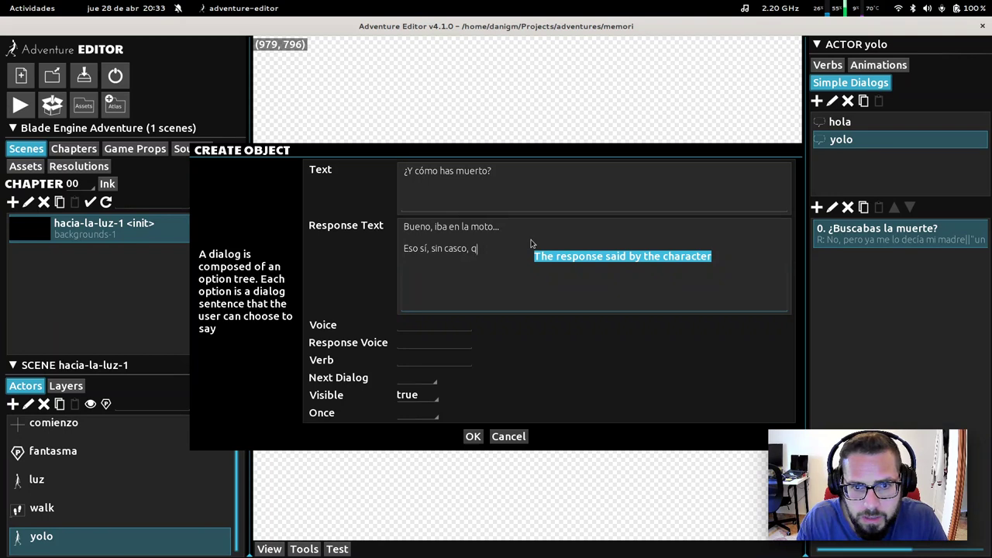
text(ue me despeinó)
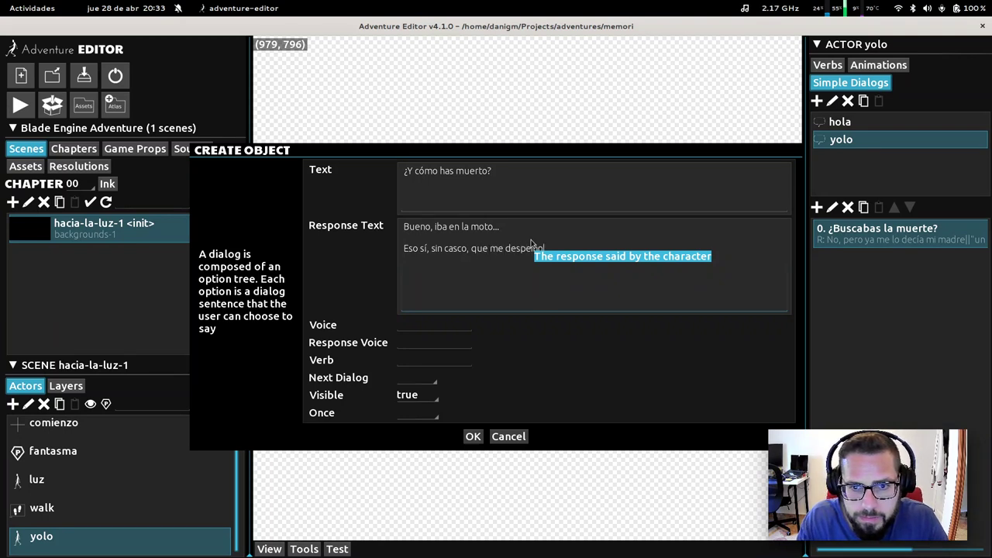
text(!)
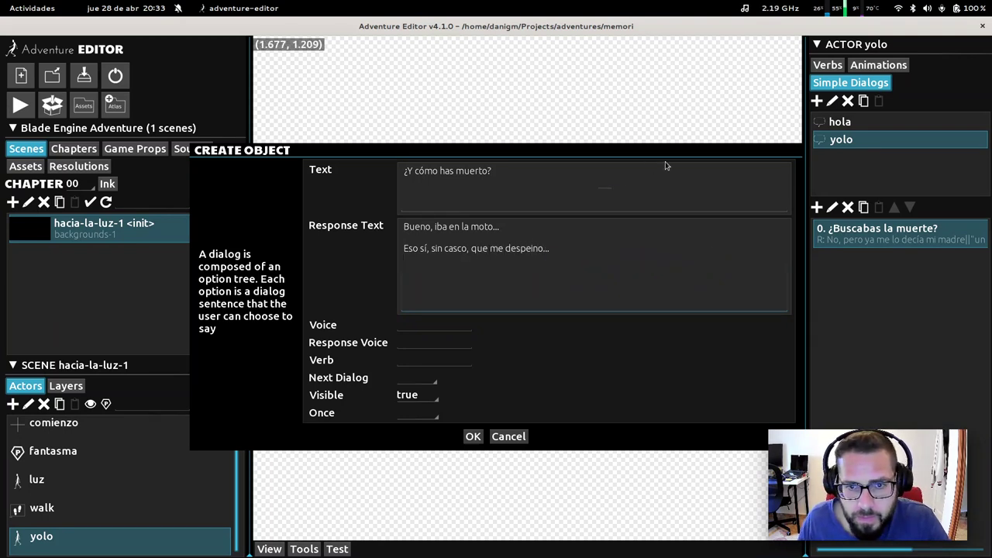
Step: Add the line "Y estaba mandando un whatsapp..." to the response text, separated by a blank line
text(y l)
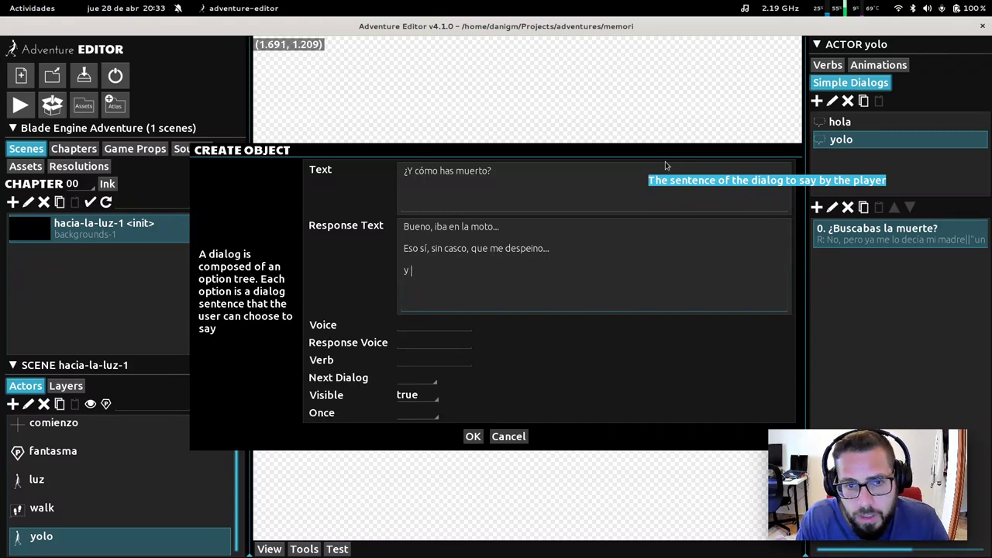
key(BackSpace)
key(BackSpace)
key(BackSpace)
key(BackSpace)
key(Return)
text(Y de)
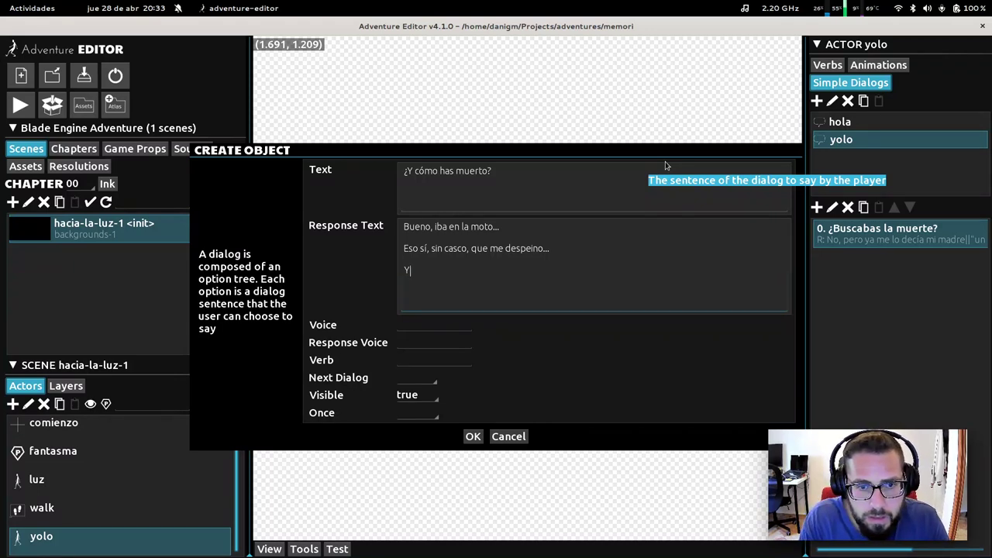
key(BackSpace)
key(BackSpace)
key(BackSpace)
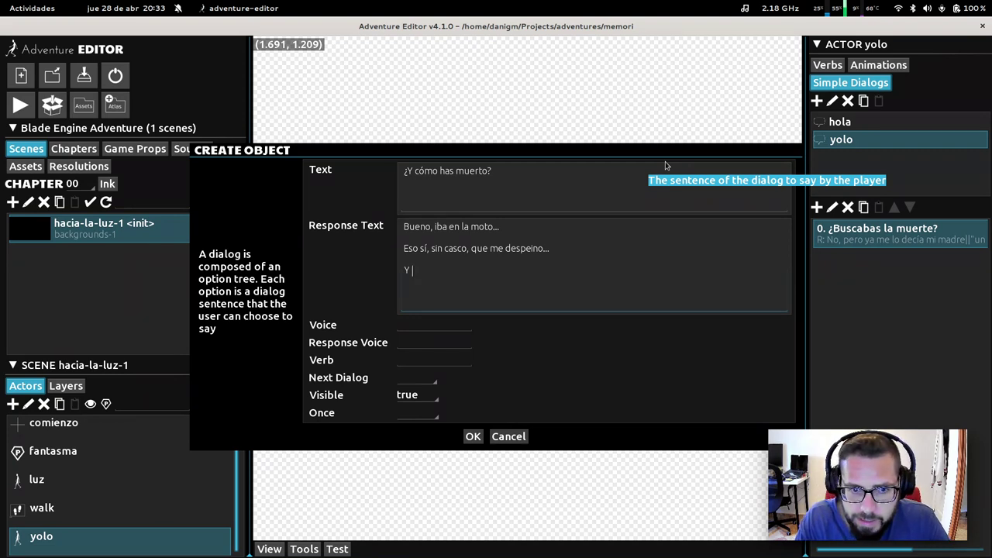
text(estaba )
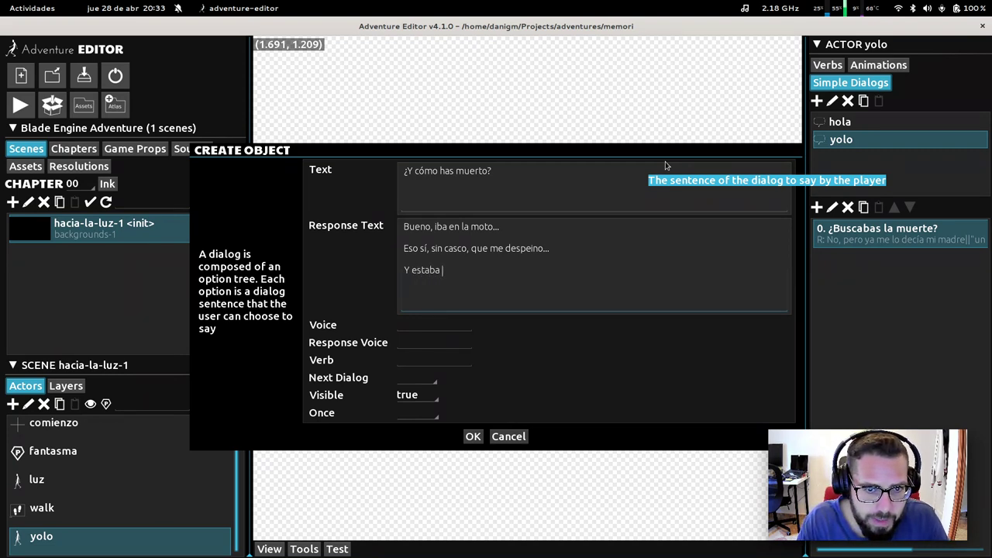
text(mandando)
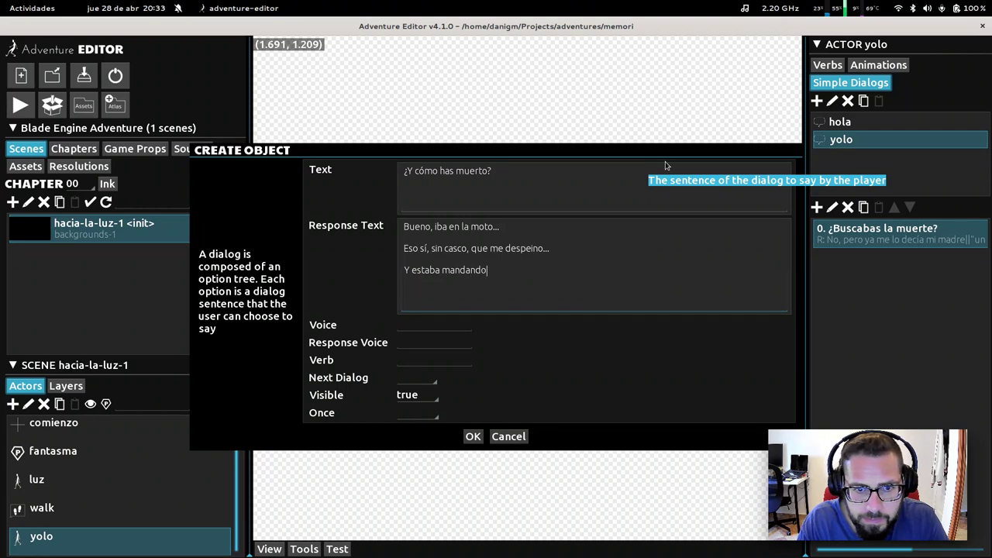
text( un whatsa)
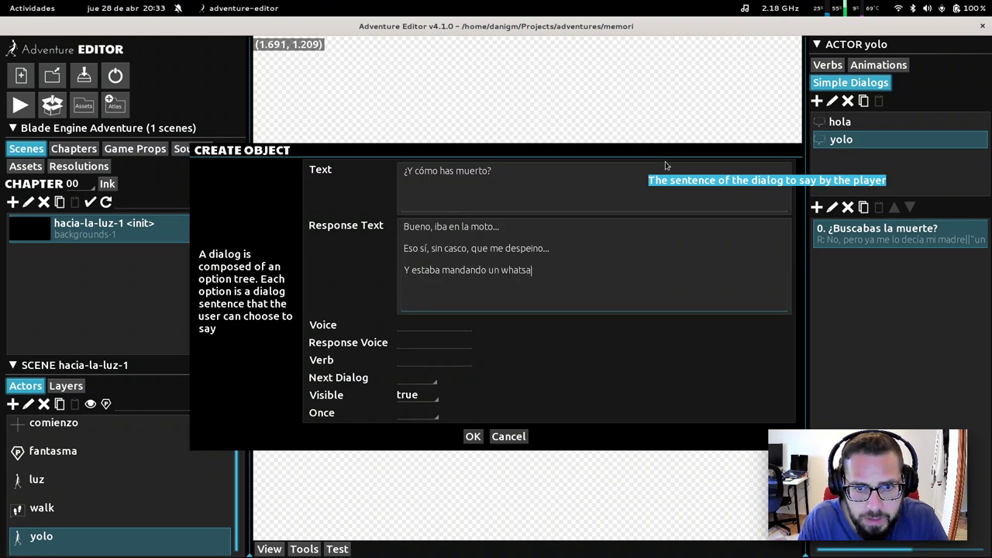
text(pp...)
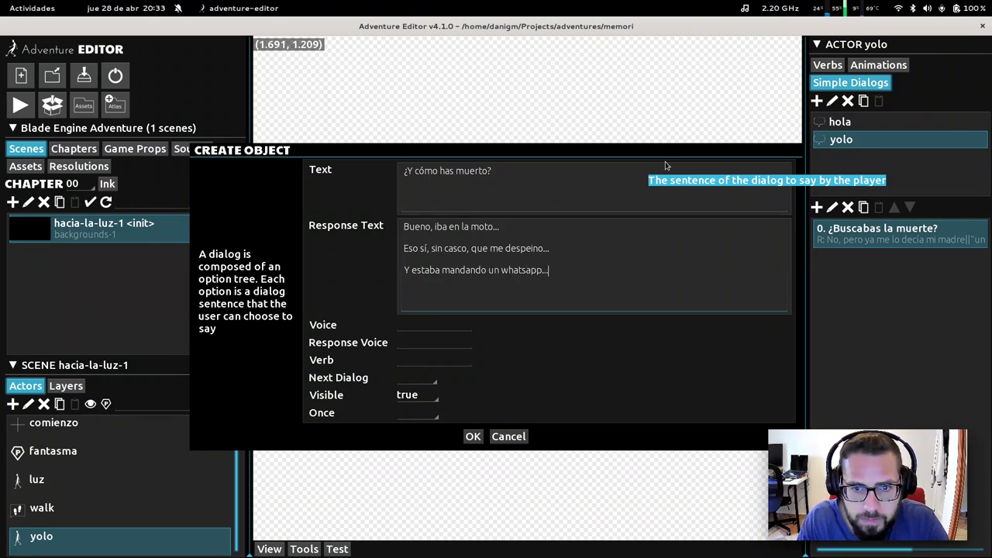
Step: Add the line "Mientras iba hacia la rampa..." to the response text after another blank line
key(Return)
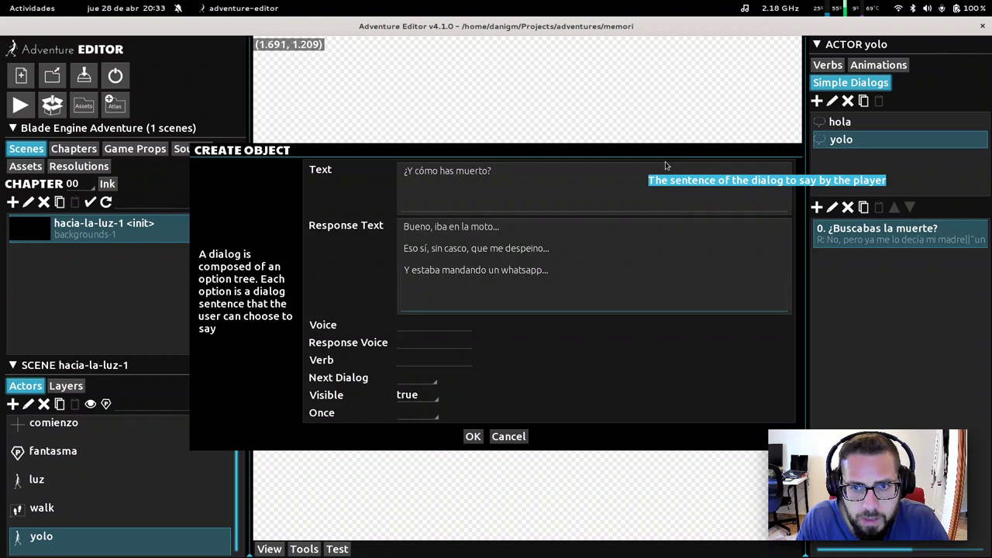
text(M)
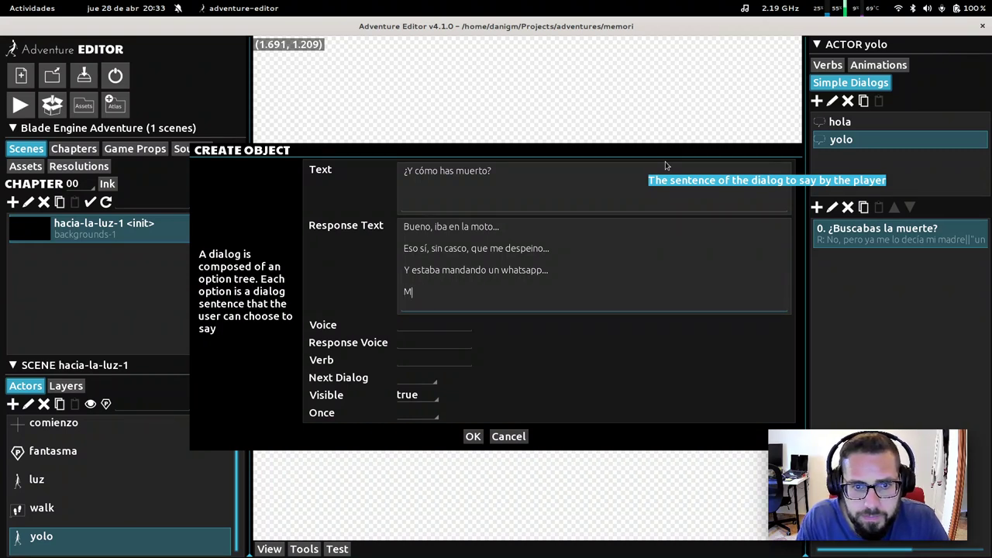
text(ientras iba hacia l)
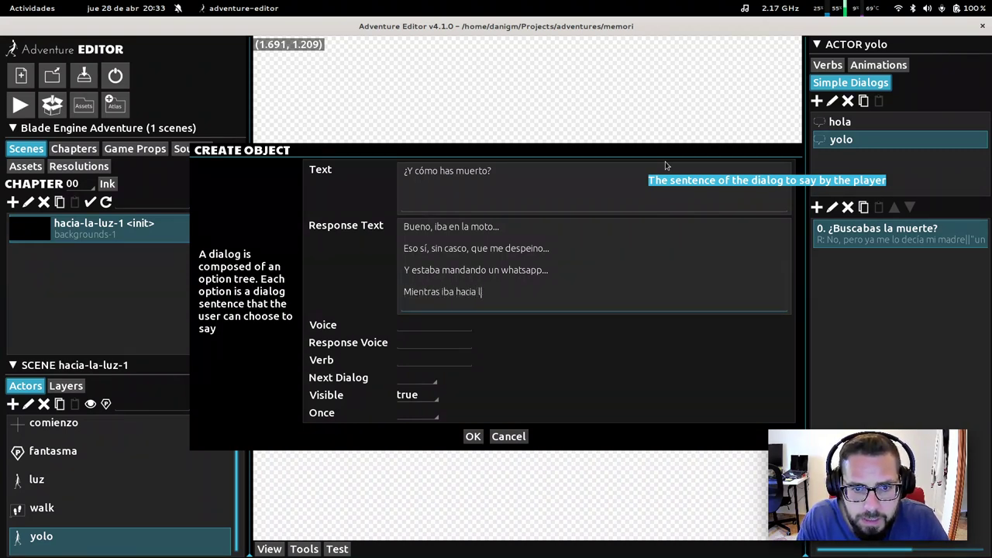
text(a rampa)
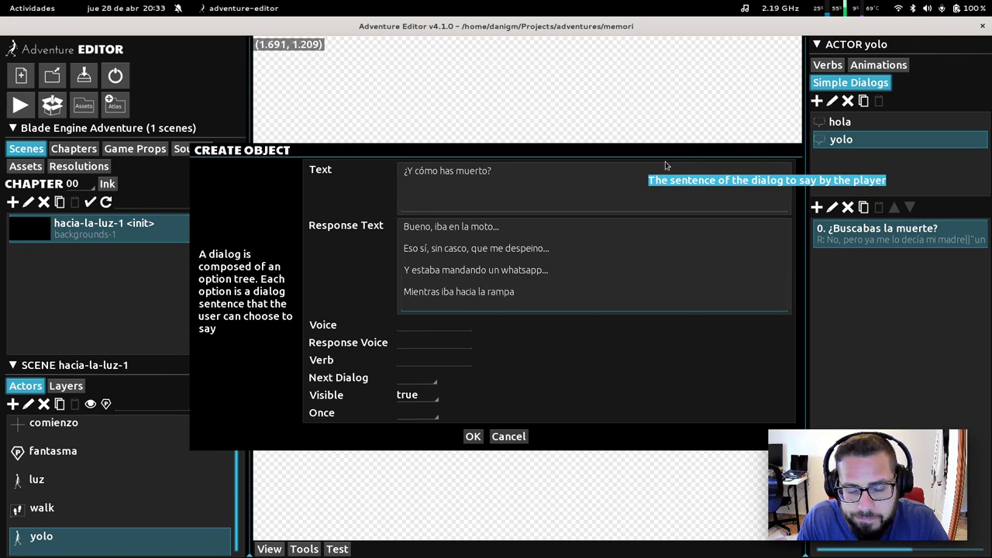
text(...)
Step: After a blank line, continue the response text with "Y algo debió fallar, porque el aro de fuego"
key(Return)
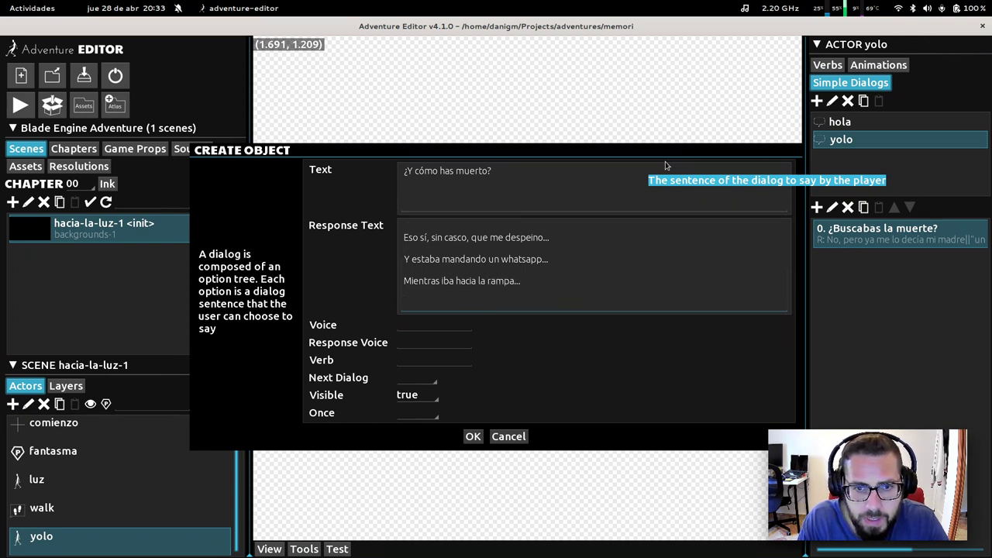
text(Y)
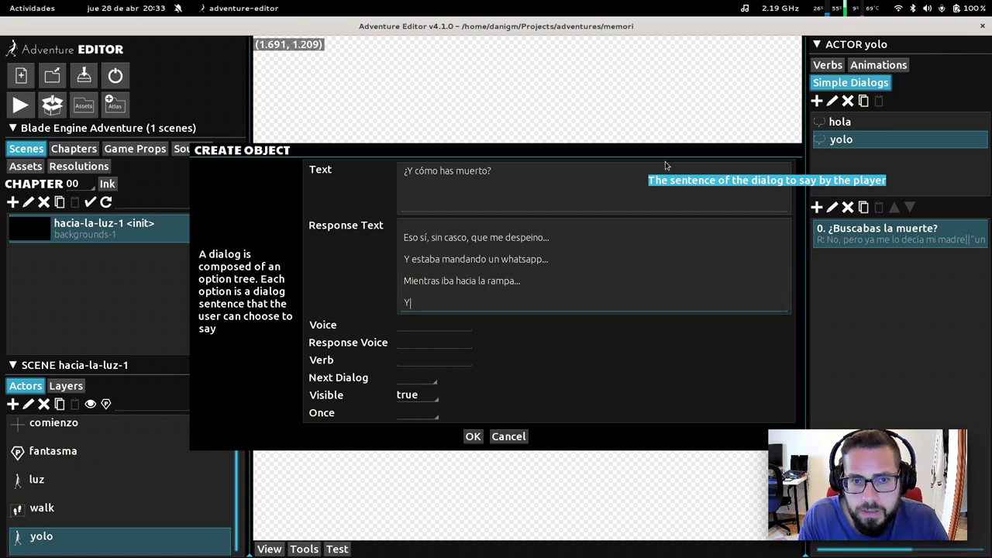
text( algo debi)
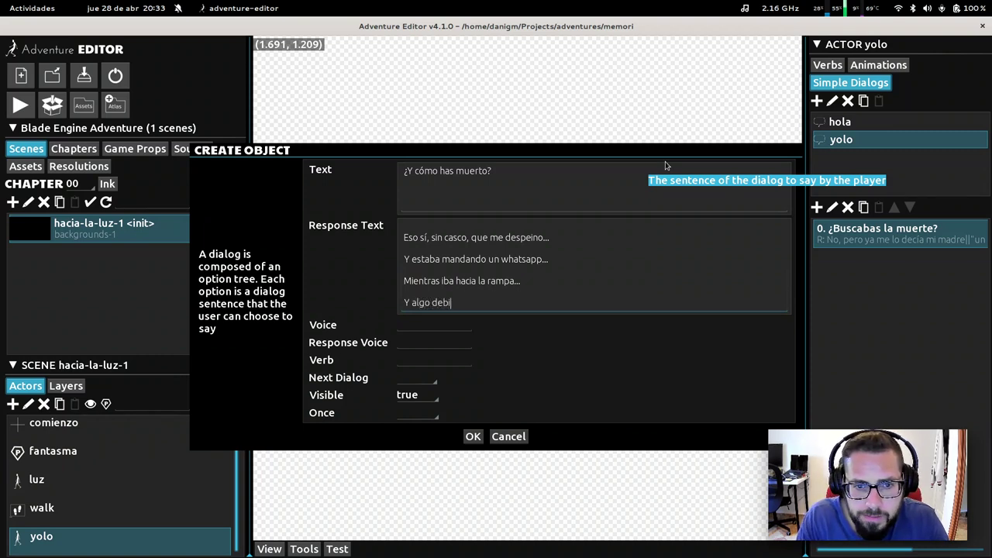
text(ó fallar, porque )
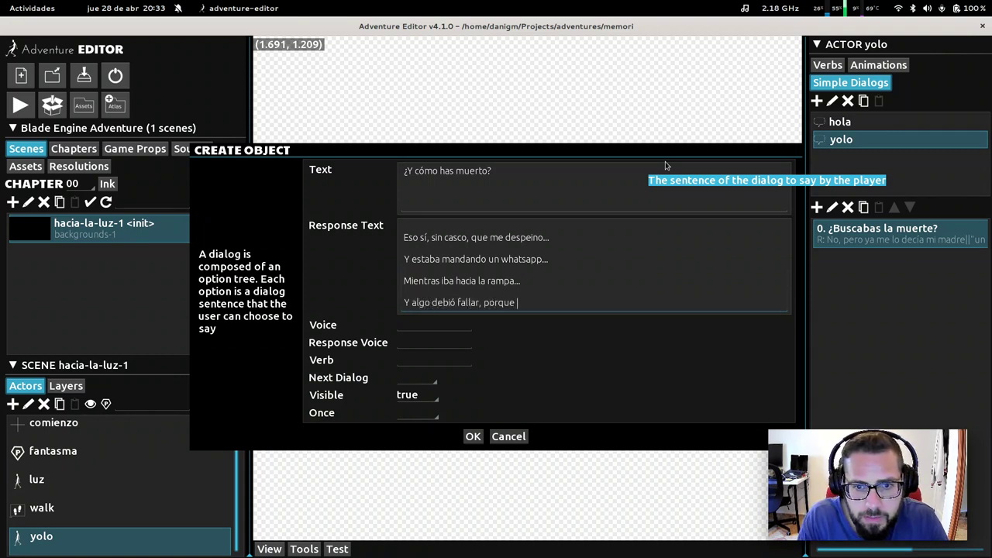
text(el aro de fue)
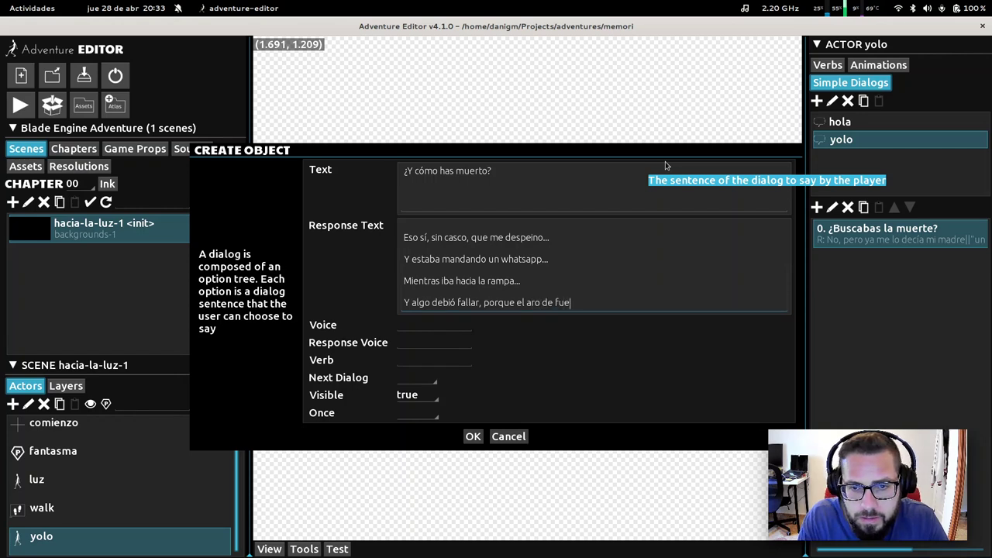
text(go)
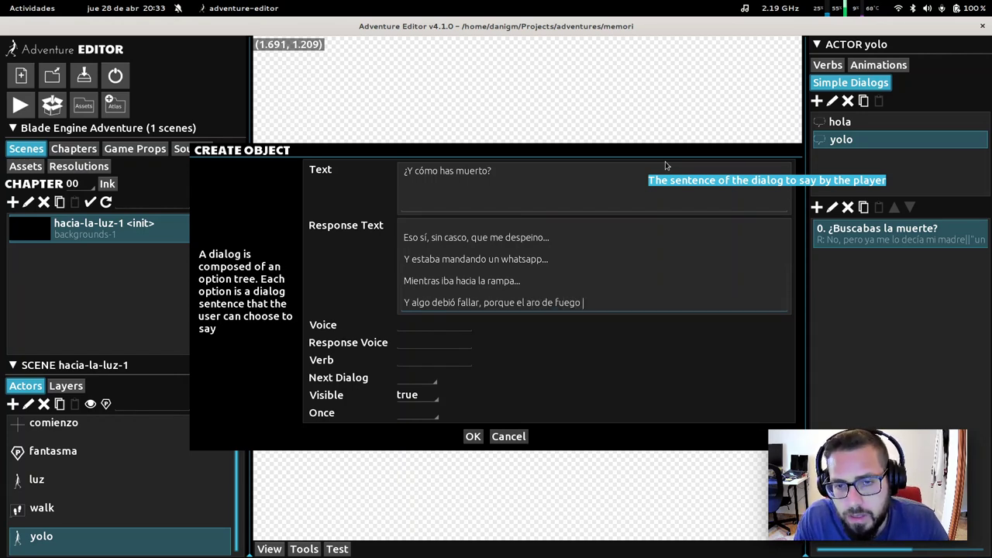
text( er)
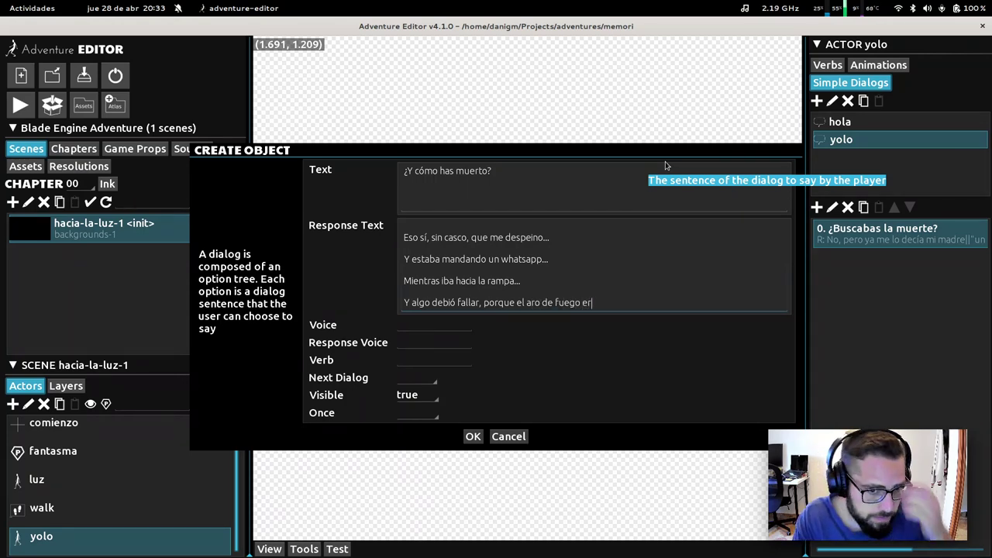
text(a)
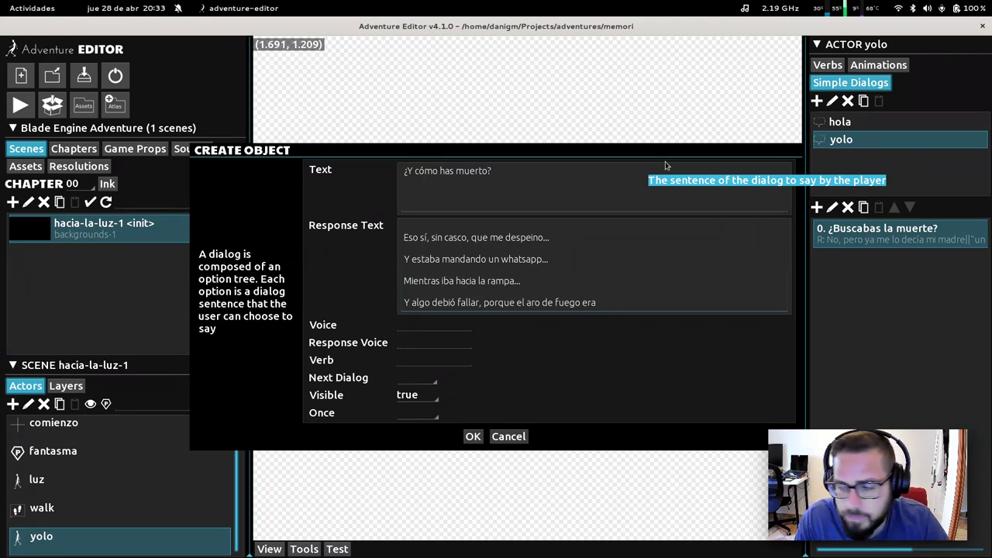
text( r)
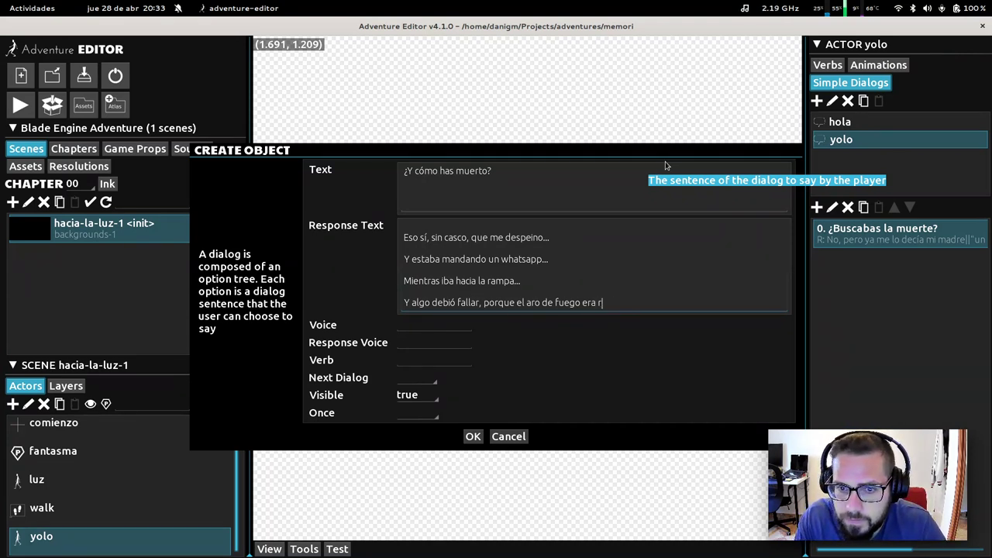
key(BackSpace)
text(verde)
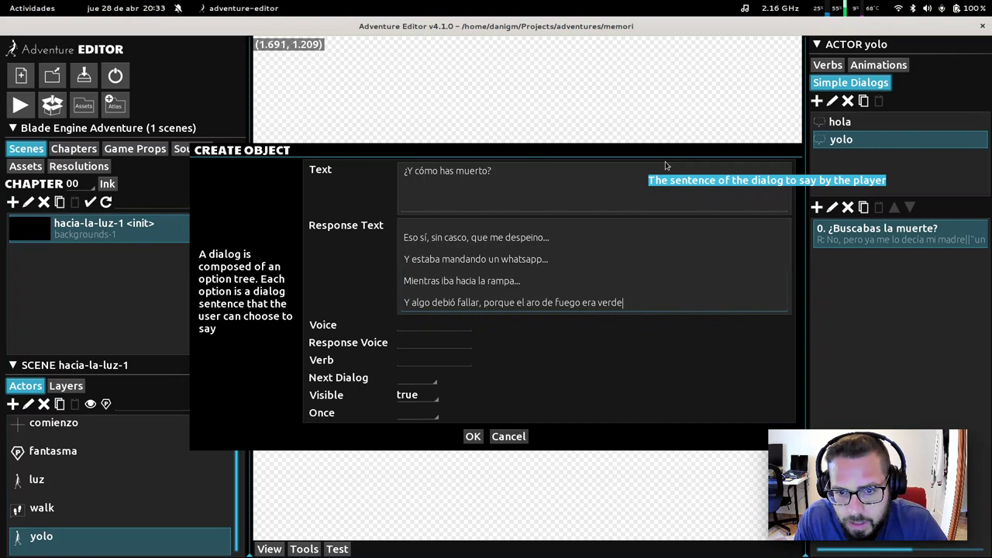
key(BackSpace)
key(BackSpace)
key(BackSpace)
key(BackSpace)
key(BackSpace)
key(BackSpace)
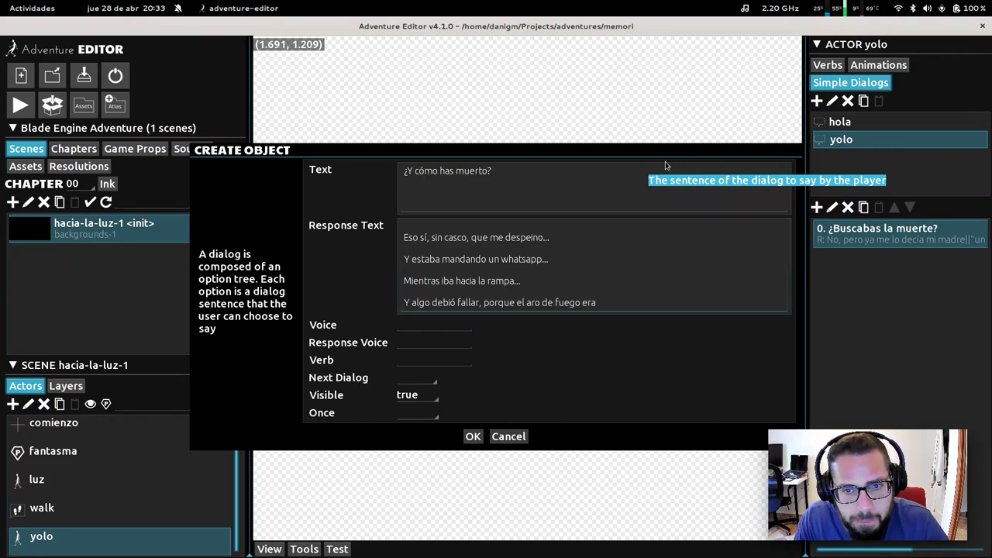
key(BackSpace)
key(BackSpace)
key(BackSpace)
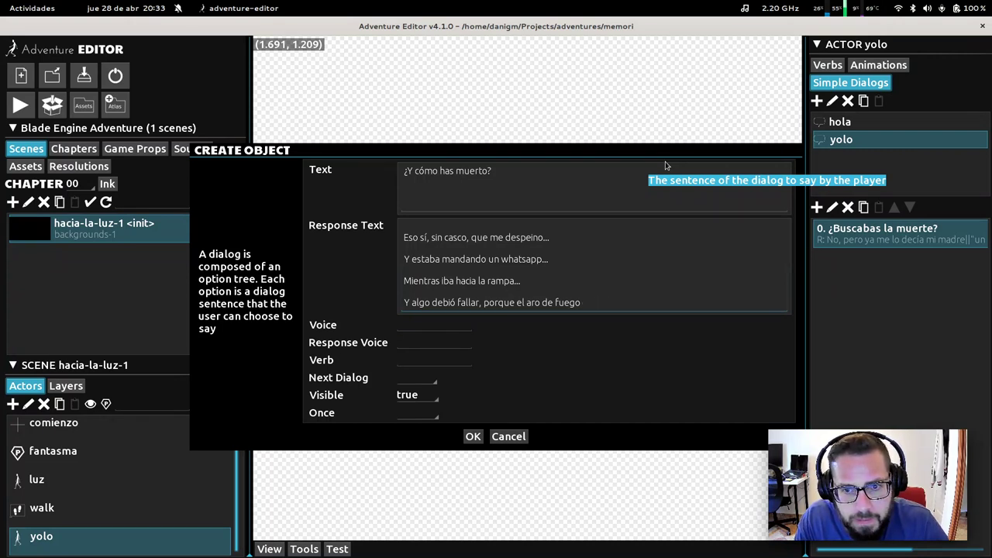
Step: Finish the fire-ring line with "no estaba centrado...", then add "Y se cruzó un mapache..." and "La verdad es que no sé" to the response, separated by blank lines
text(no estaba centrado...)
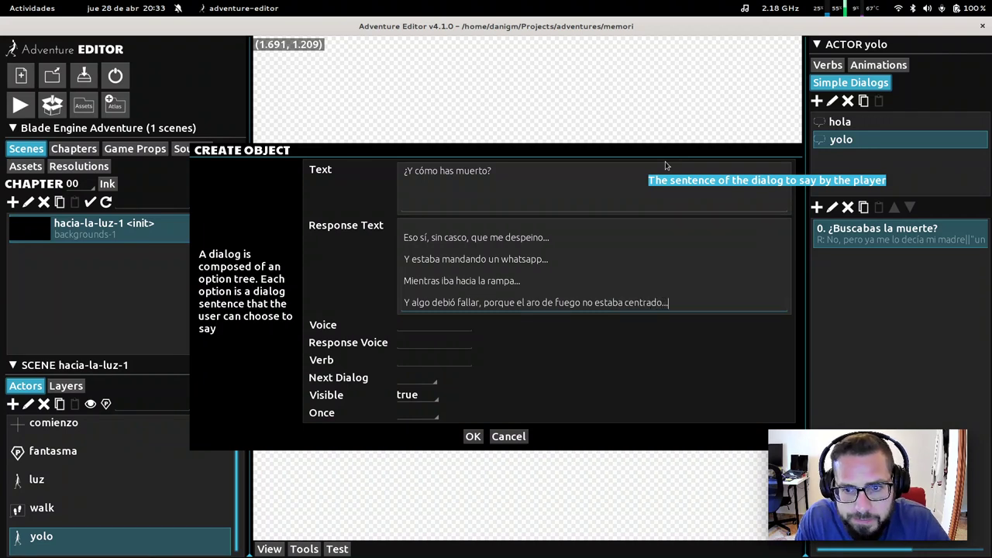
key(Return)
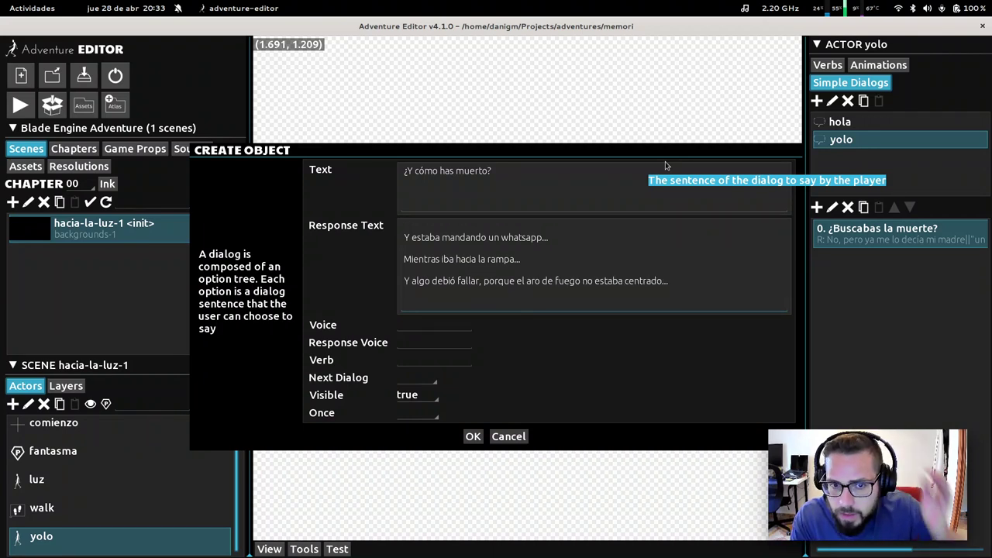
text(Y se cr)
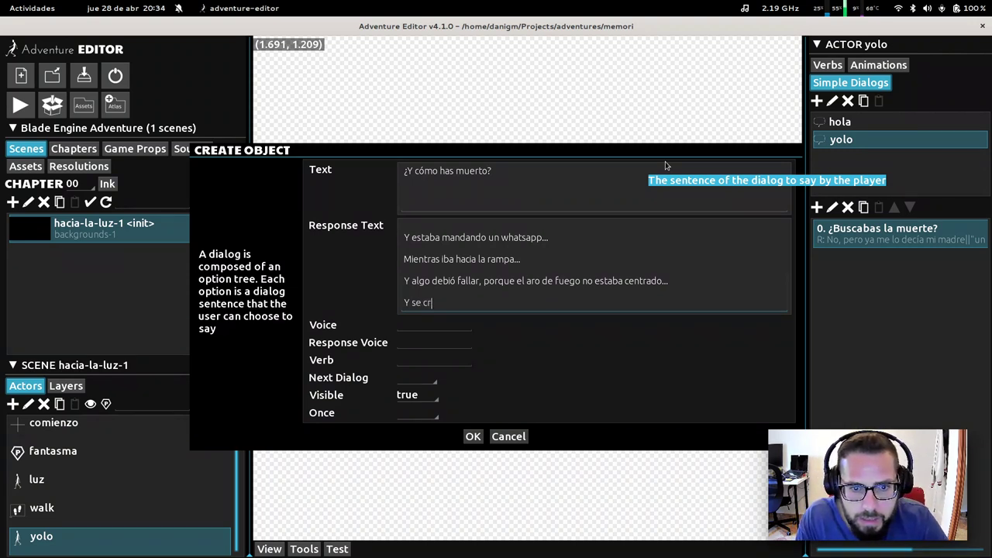
text(uzó un mapache...)
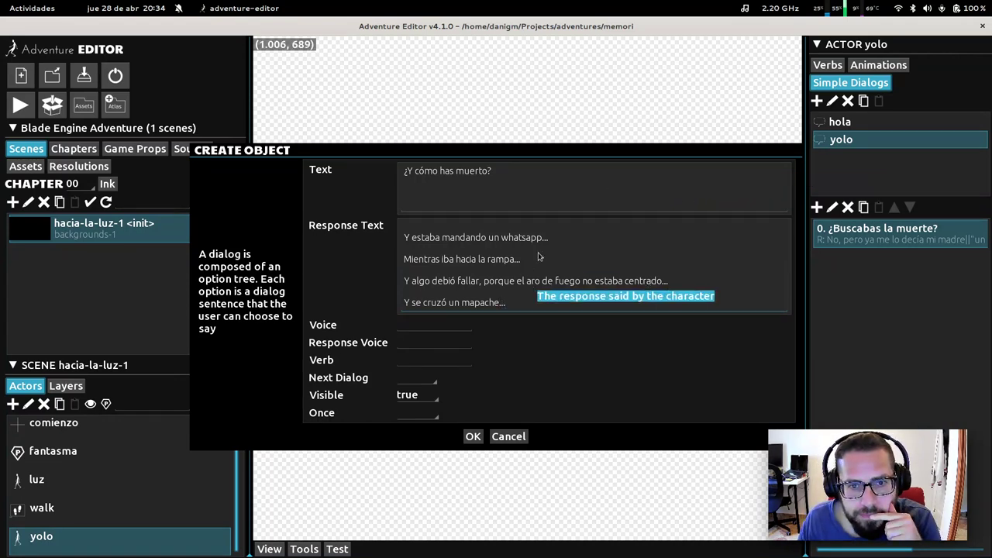
click(519, 298)
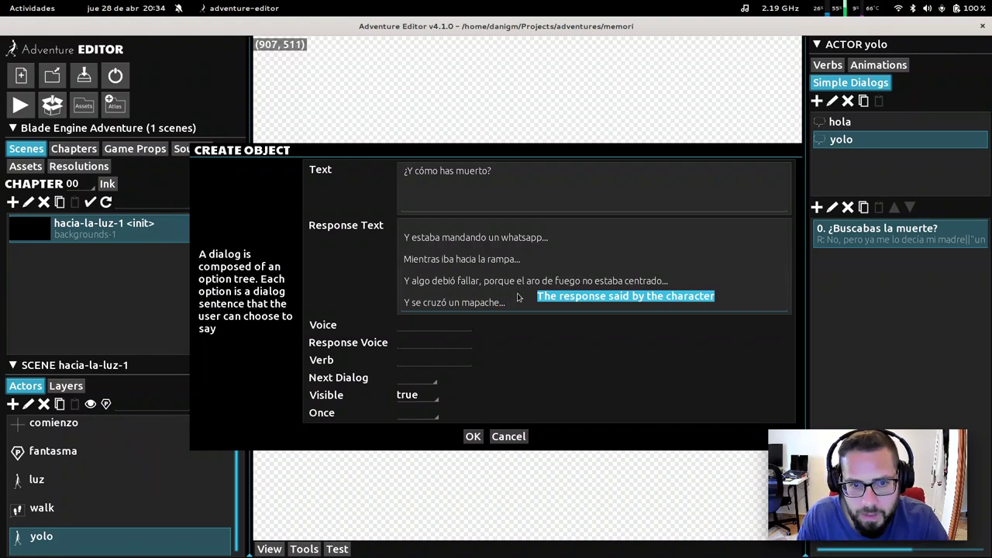
key(Return)
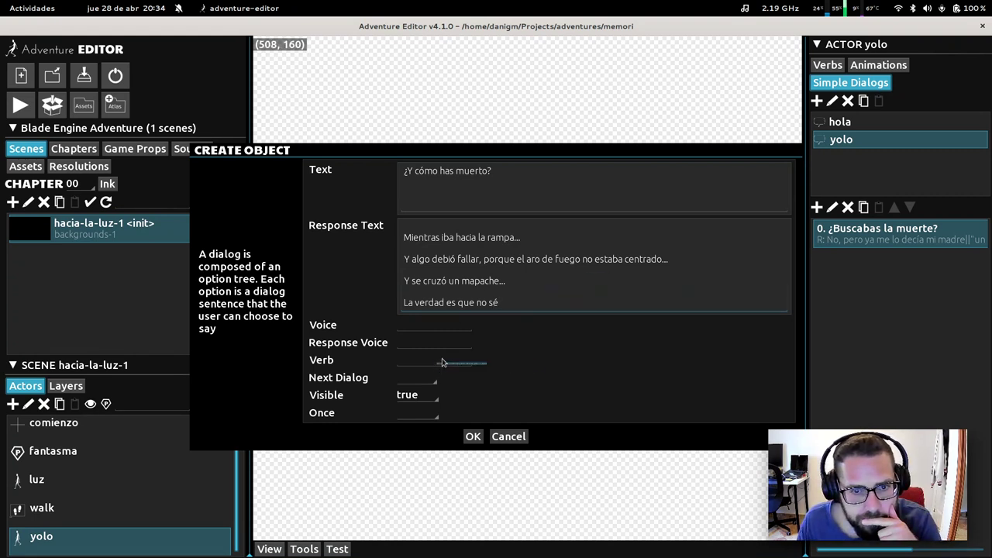
Step: Set the new option's next dialog to "this" and save the "¿Y cómo has muerto?" option
click(431, 370)
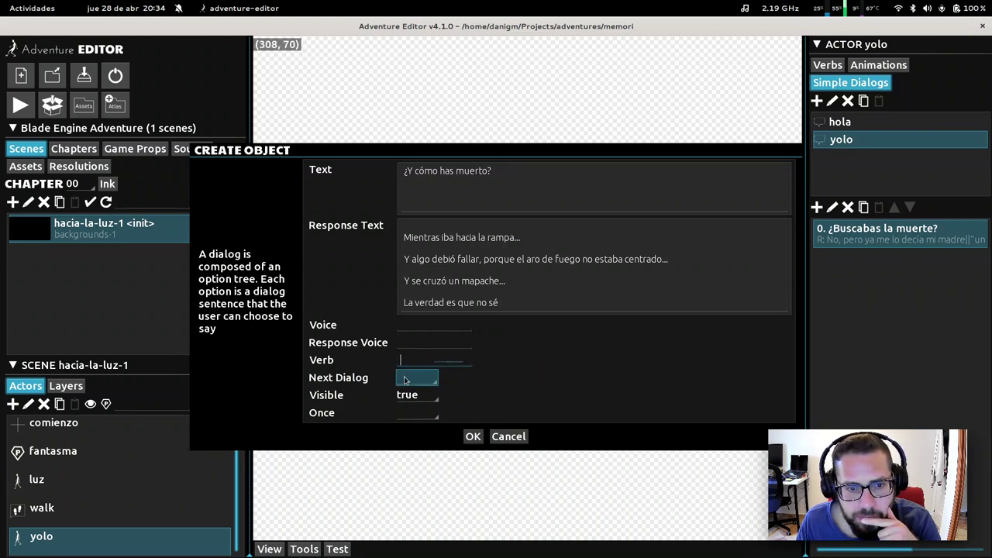
click(409, 380)
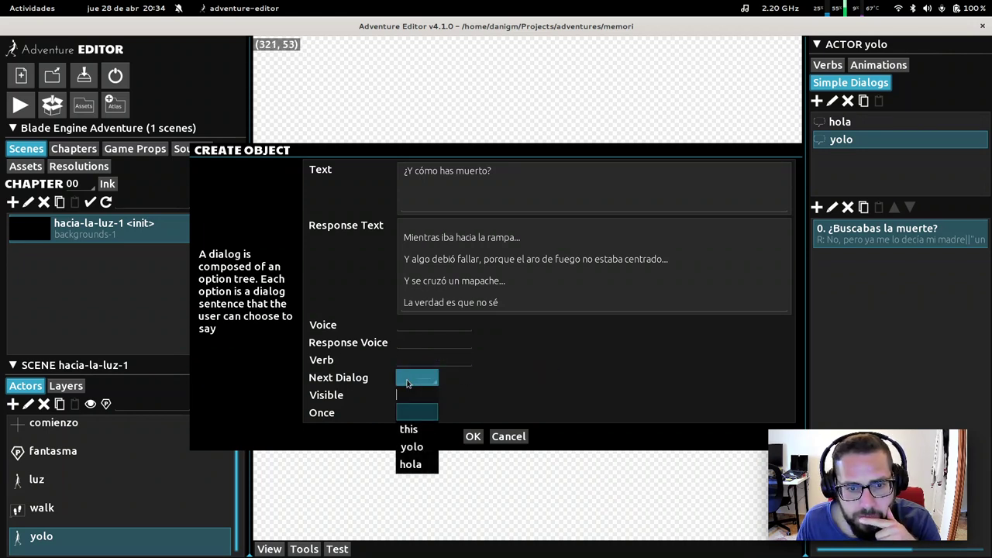
click(417, 431)
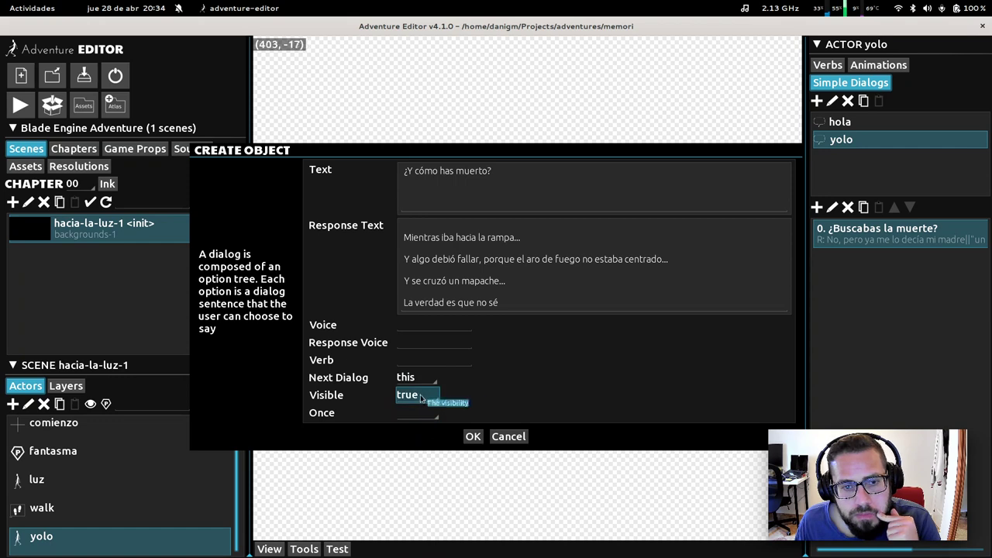
click(409, 419)
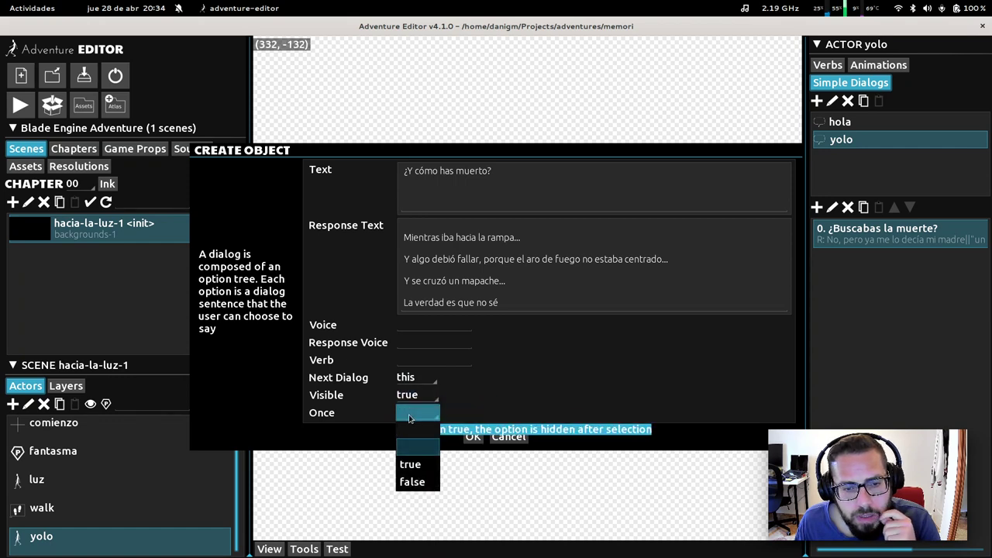
click(458, 396)
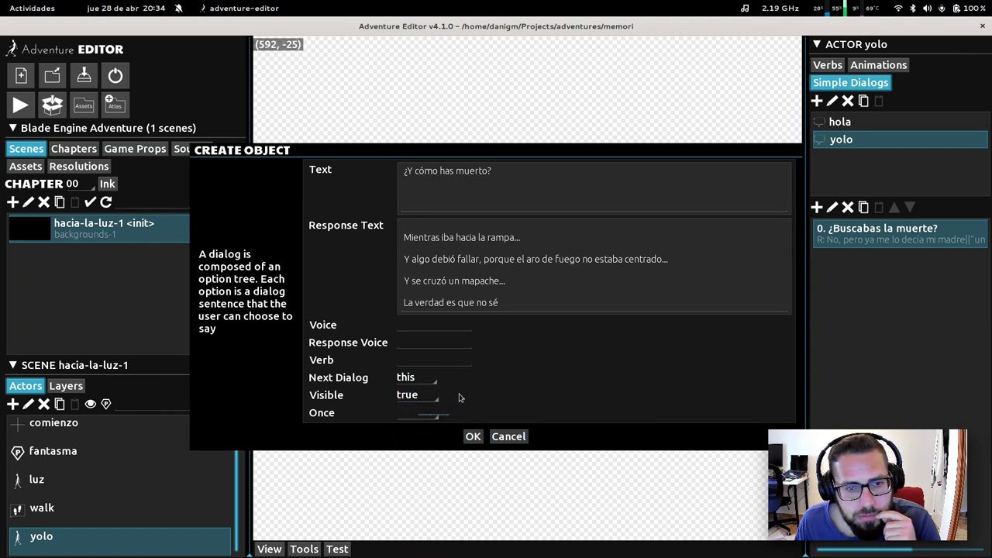
click(403, 361)
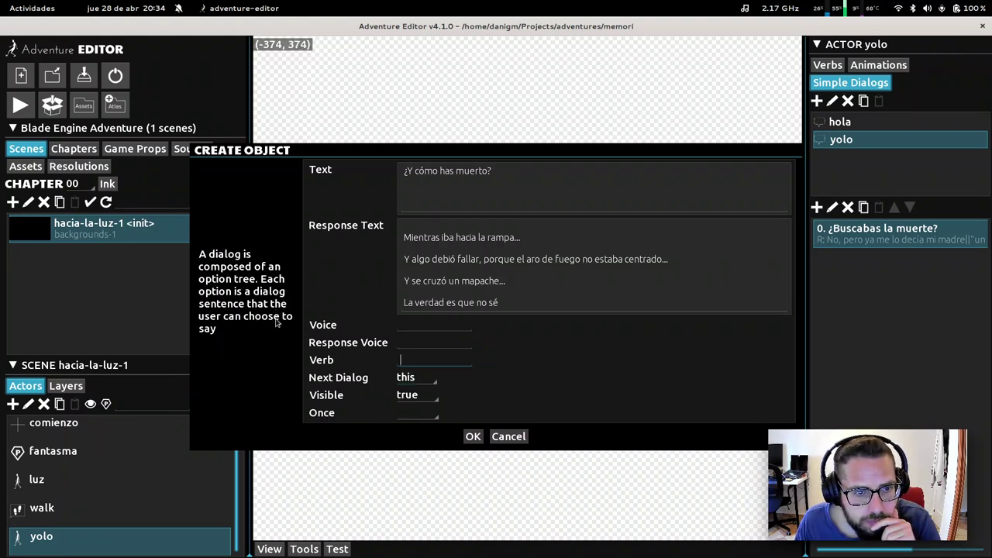
click(473, 437)
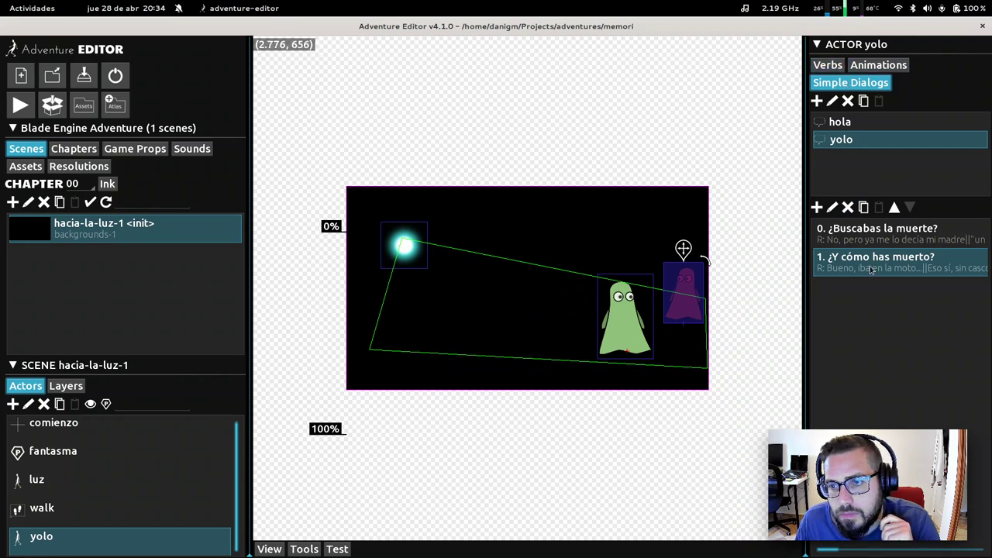
Step: Edit the "¿Y cómo has muerto?" option, appending "Pero bueno, qué se le va a hacer..." and "YOLO" to its response text, separated by a blank line
click(833, 208)
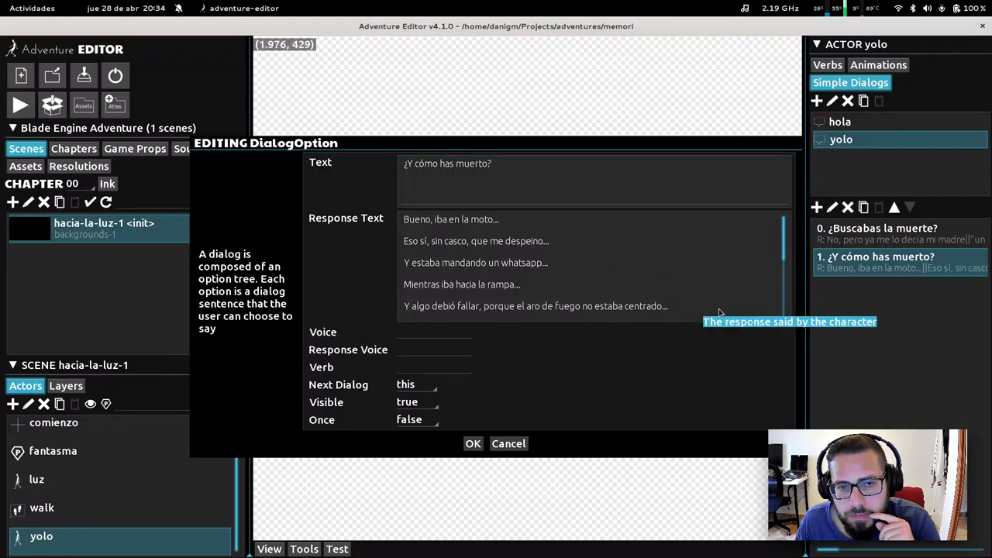
scroll(720, 307, down, 1)
scroll(659, 305, down, 5)
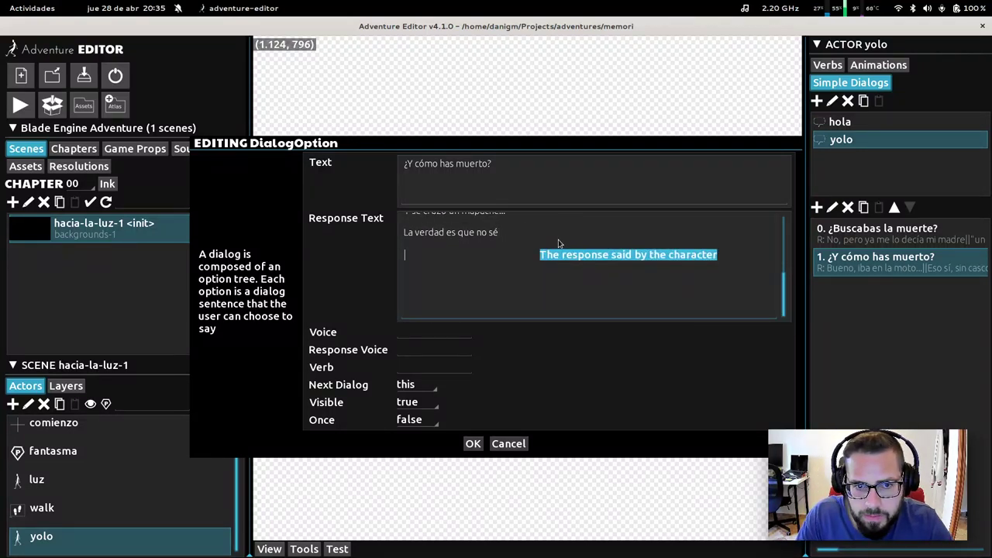
text(bueno, qu)
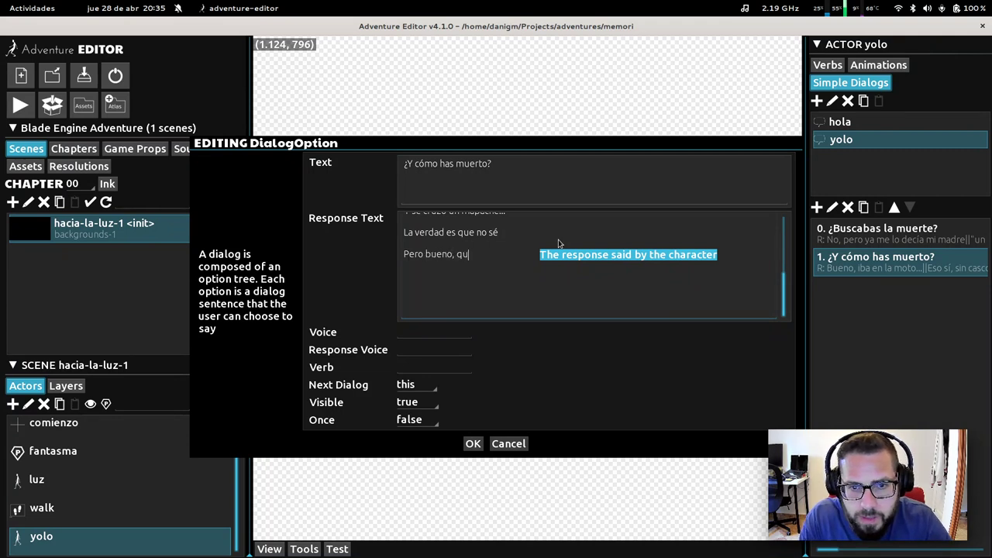
text(é se le va a)
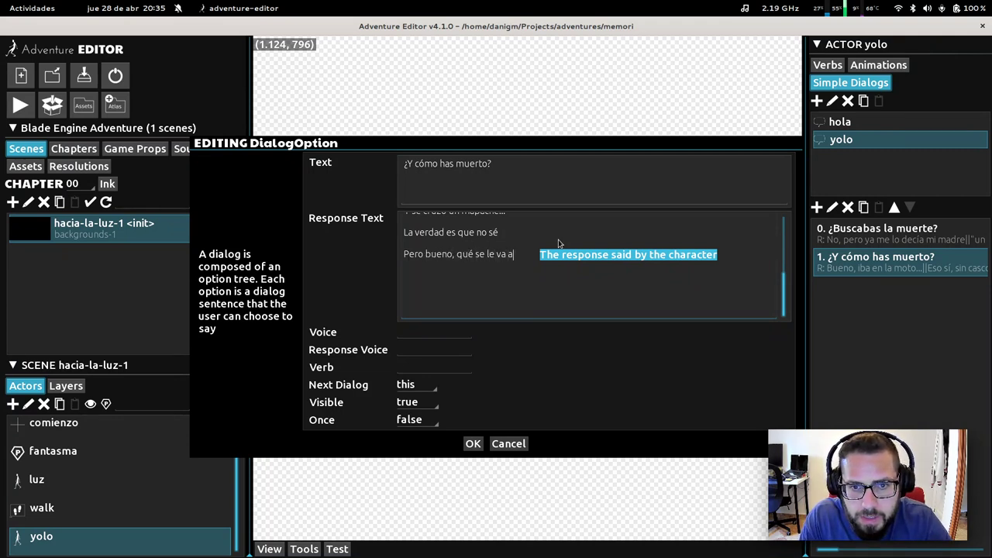
text( hacer.)
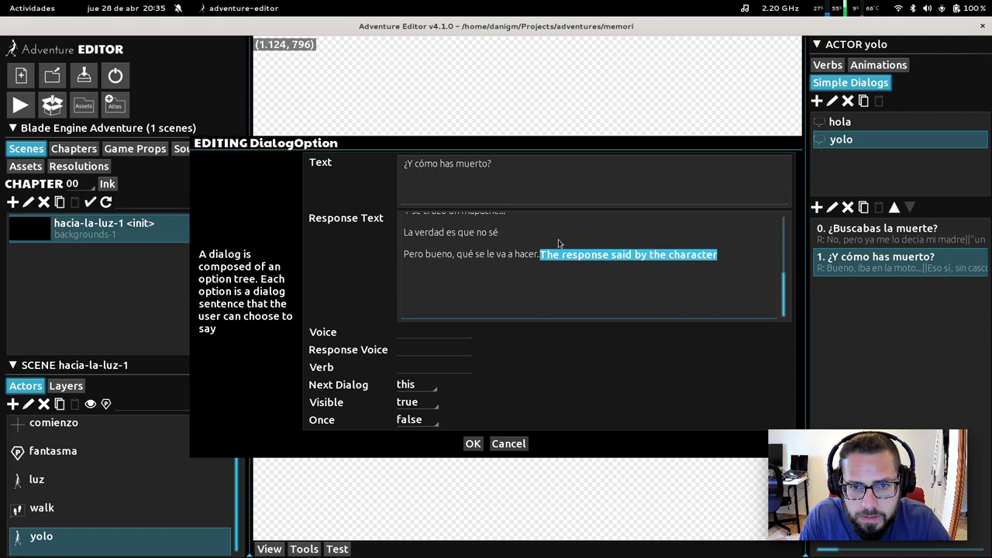
key(Return)
text(YOLO)
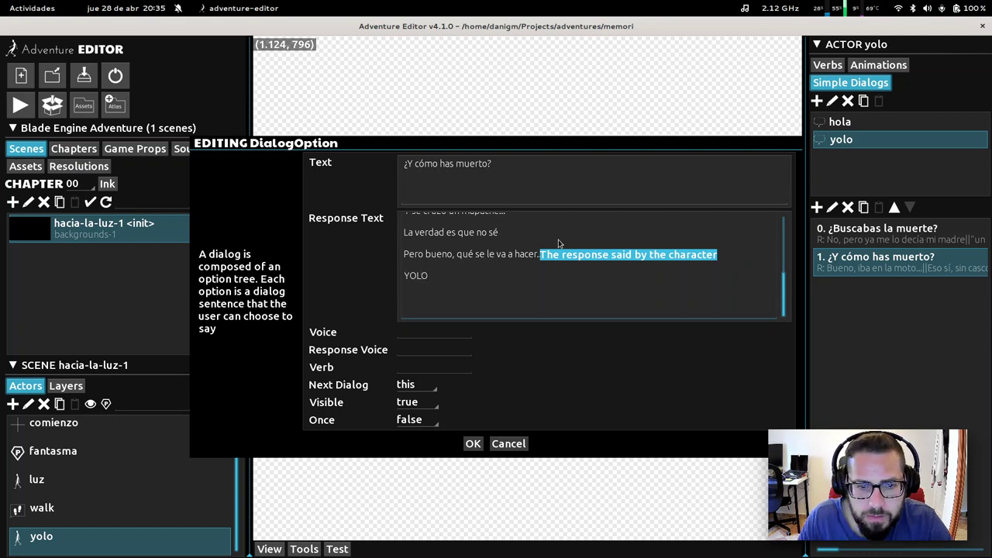
Step: Set the option's next dialog to hola and its verb to yolo, and save the option
click(417, 387)
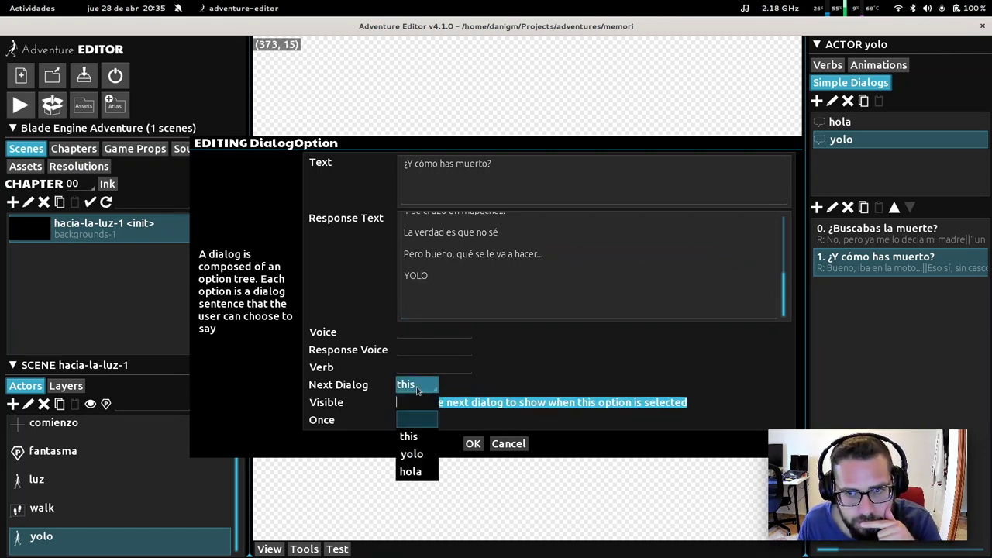
click(411, 472)
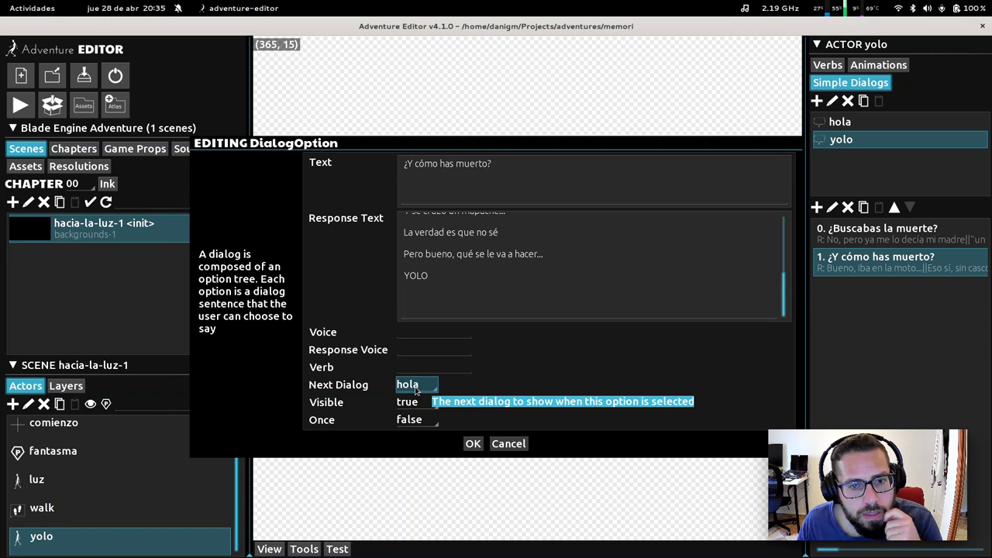
click(432, 367)
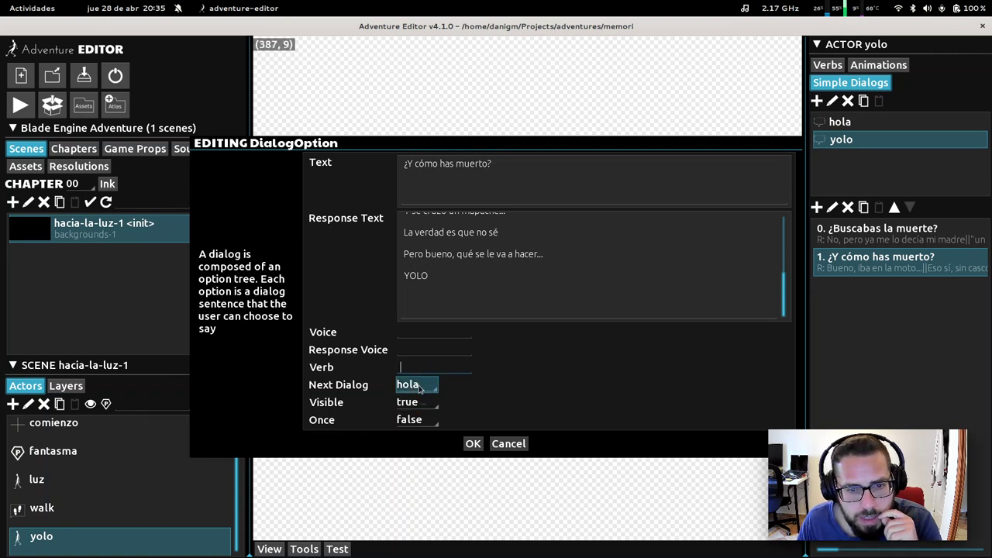
text(yolo)
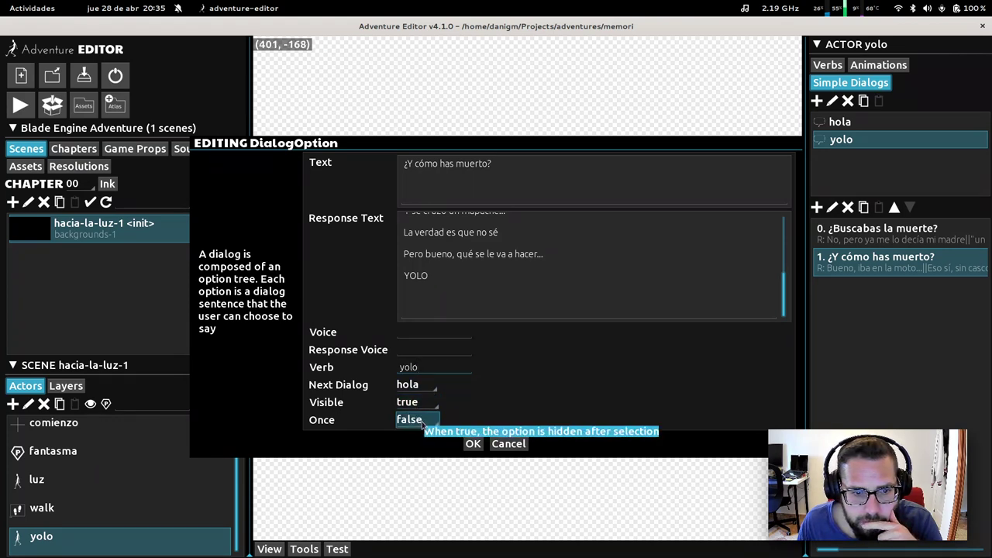
click(474, 445)
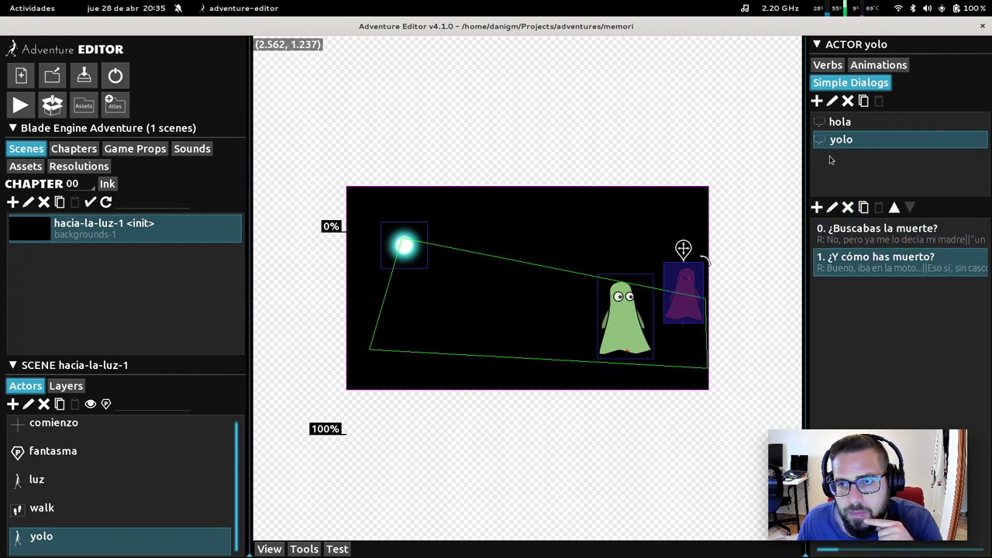
click(832, 207)
click(473, 444)
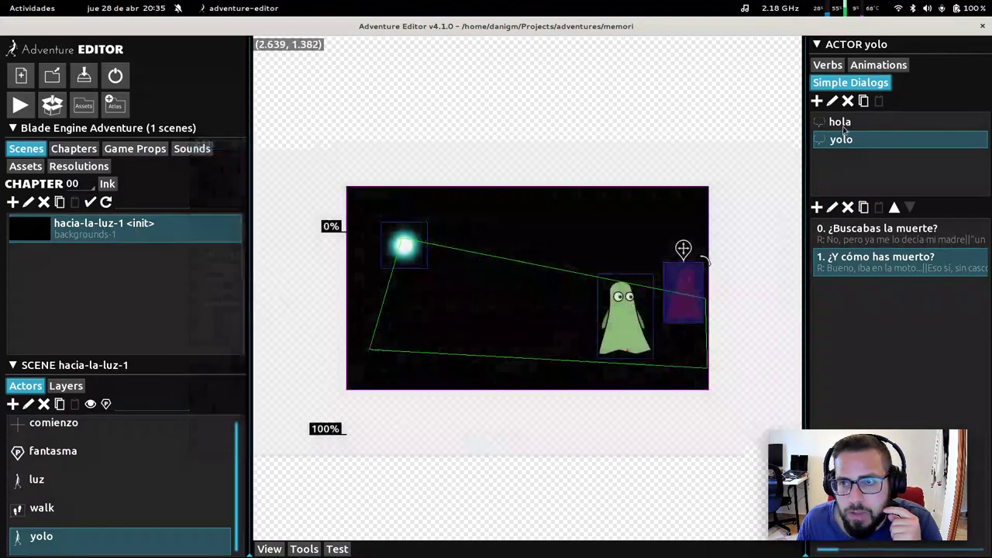
Step: Create a user-defined verb with the ID yolo on the yolo actor, leaving its state and icon empty
click(828, 65)
click(817, 118)
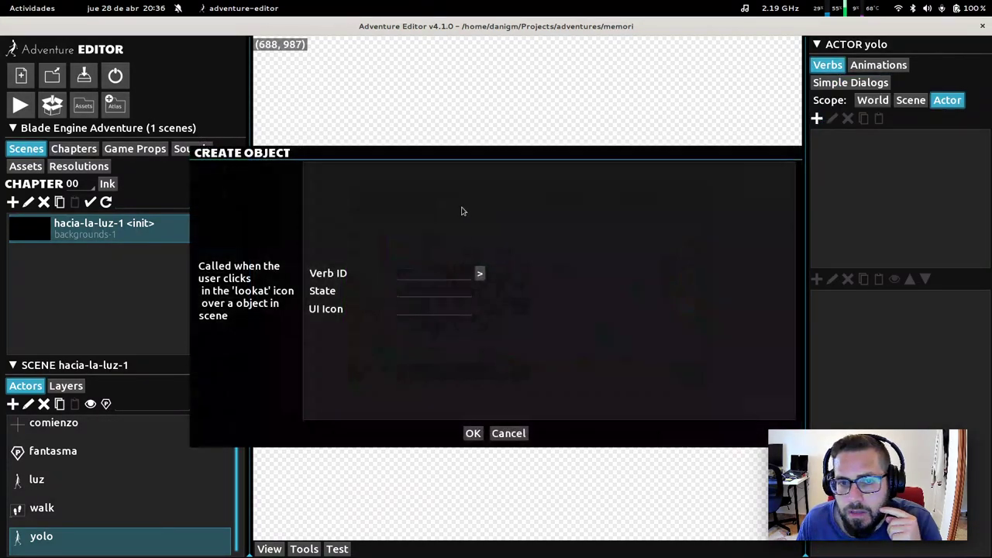
click(435, 287)
click(436, 276)
text(yolo)
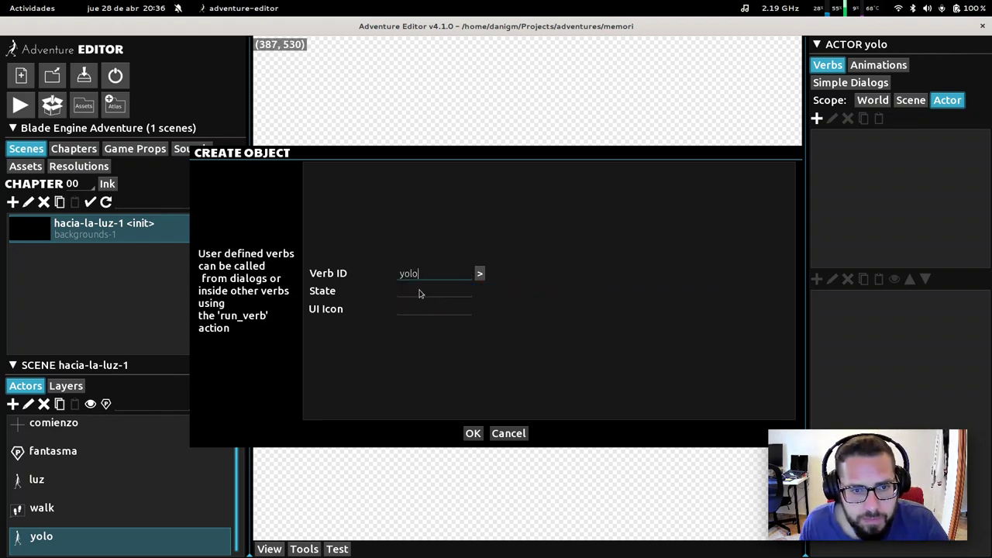
click(423, 295)
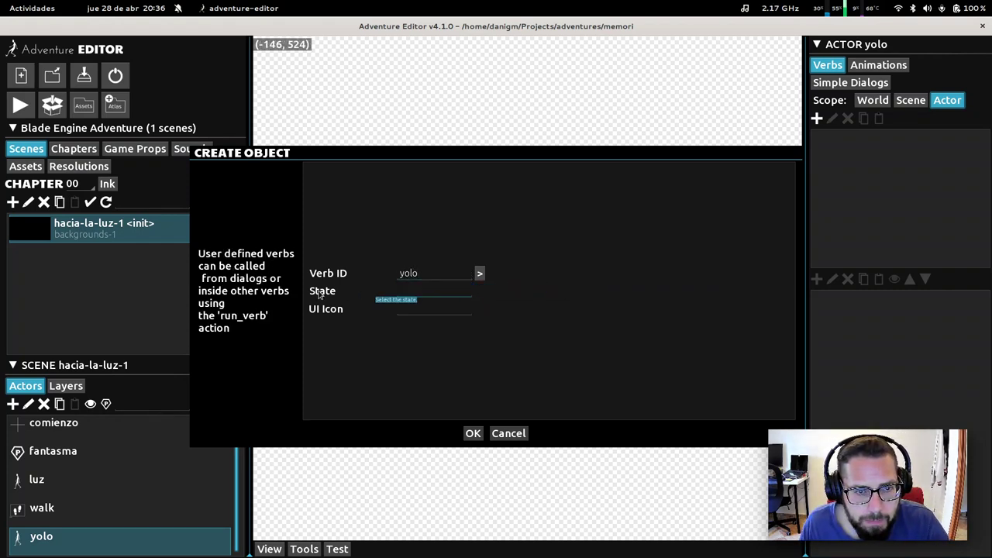
click(474, 434)
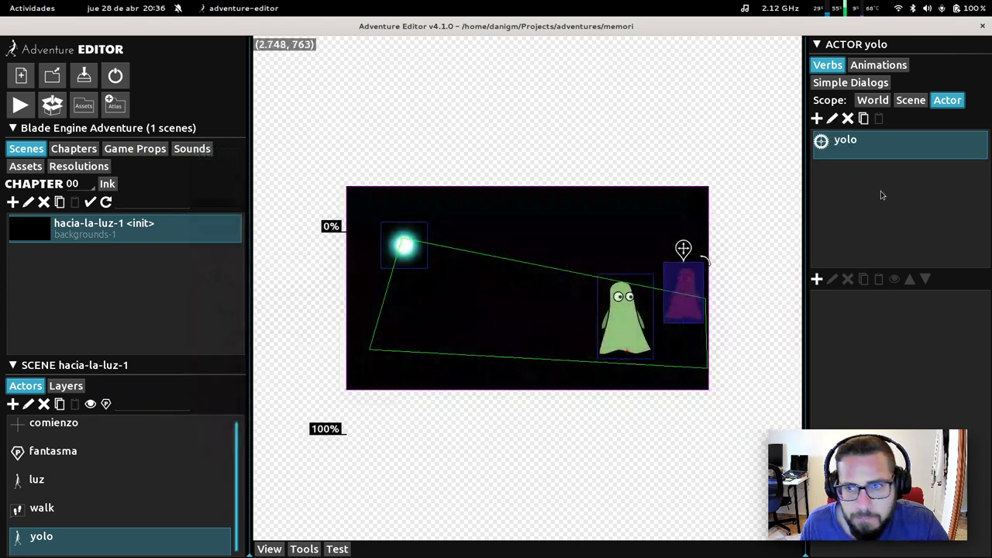
Step: Add an ActorState action to the yolo verb that sets luz in scene hacia-la-luz-1 to the state yolo
click(817, 279)
click(467, 275)
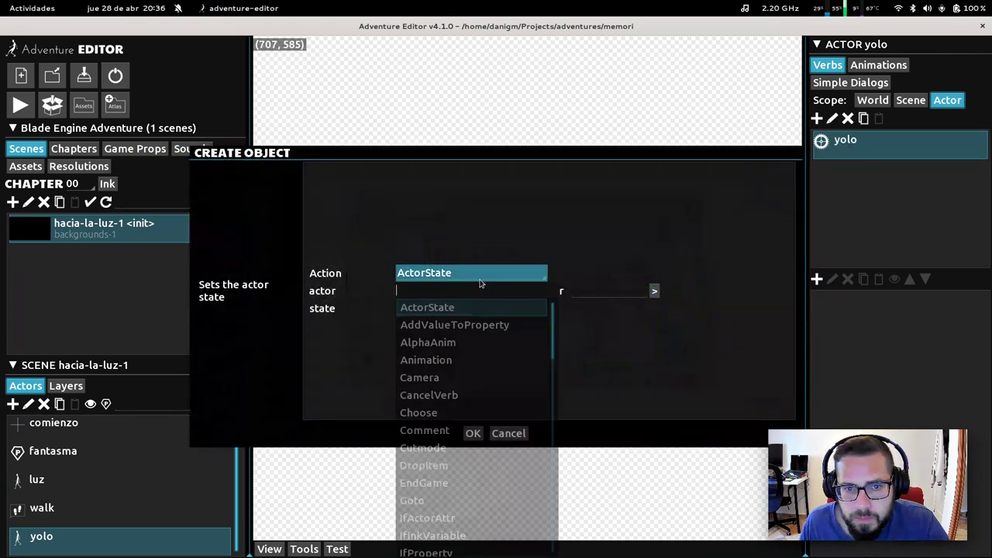
click(468, 282)
click(474, 288)
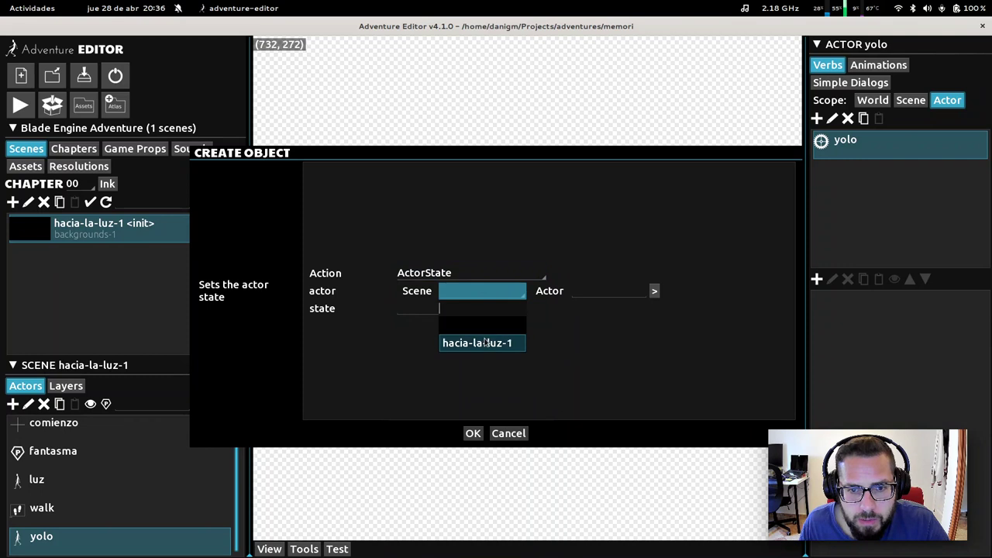
click(479, 341)
click(601, 289)
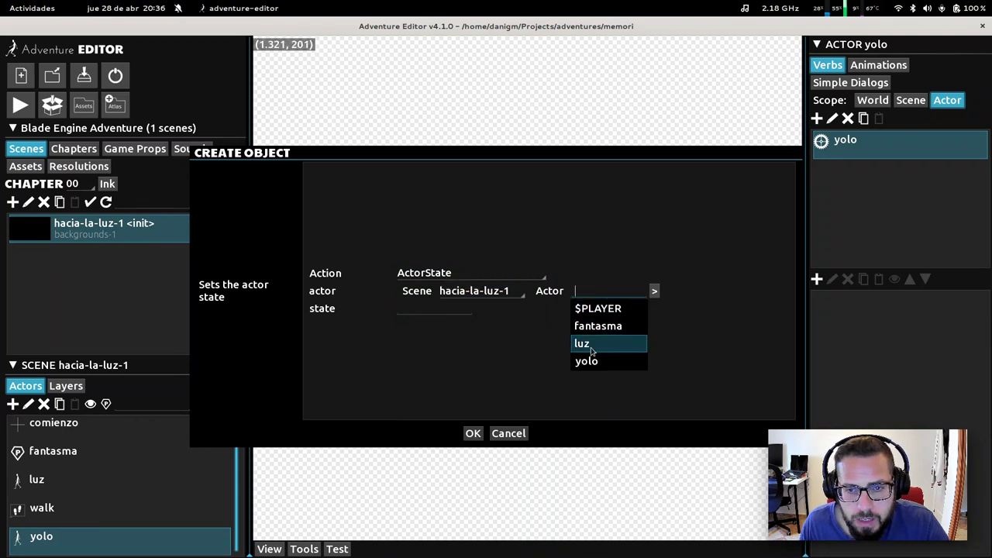
click(592, 346)
text(yolo)
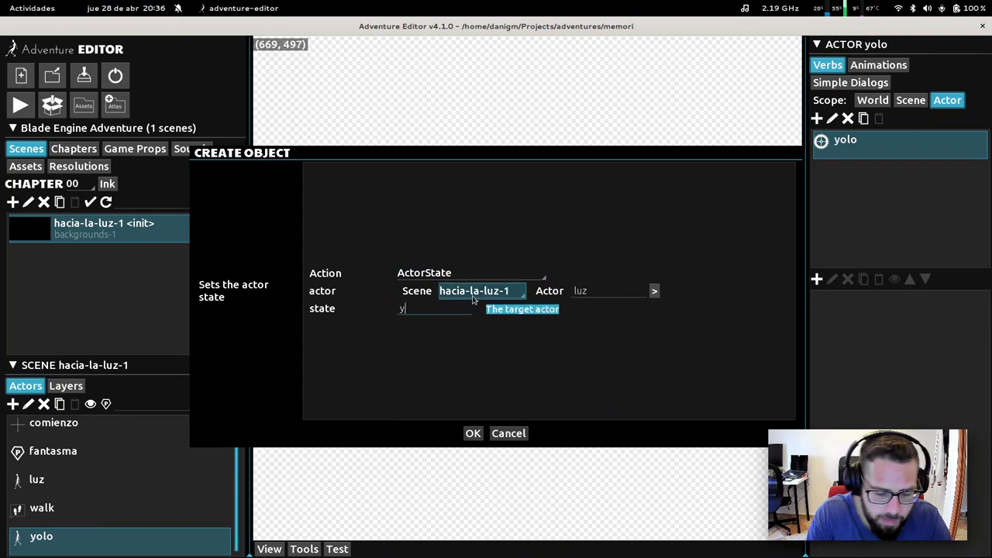
click(473, 434)
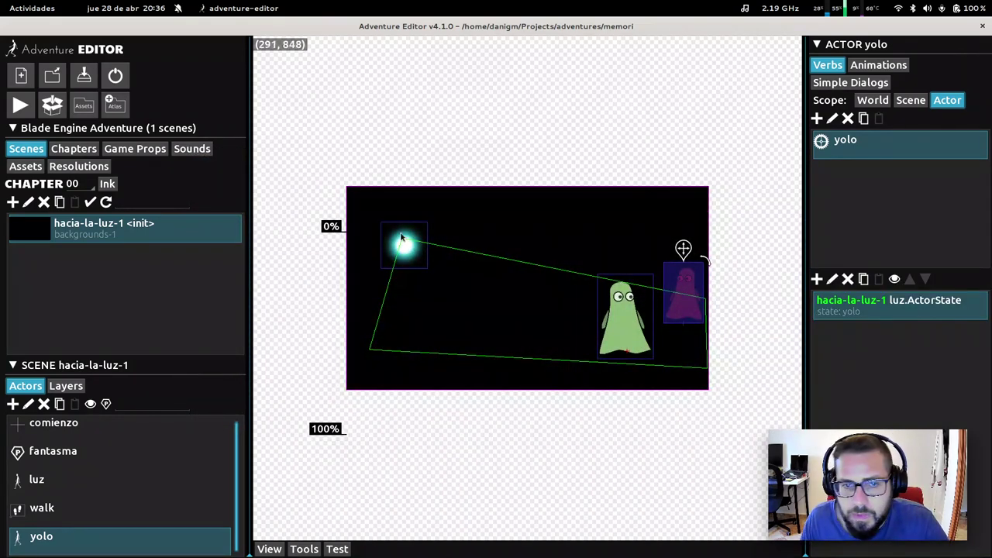
Step: Review the luz actor's simple dialogs luz, pista and salida and the options each one contains
click(400, 238)
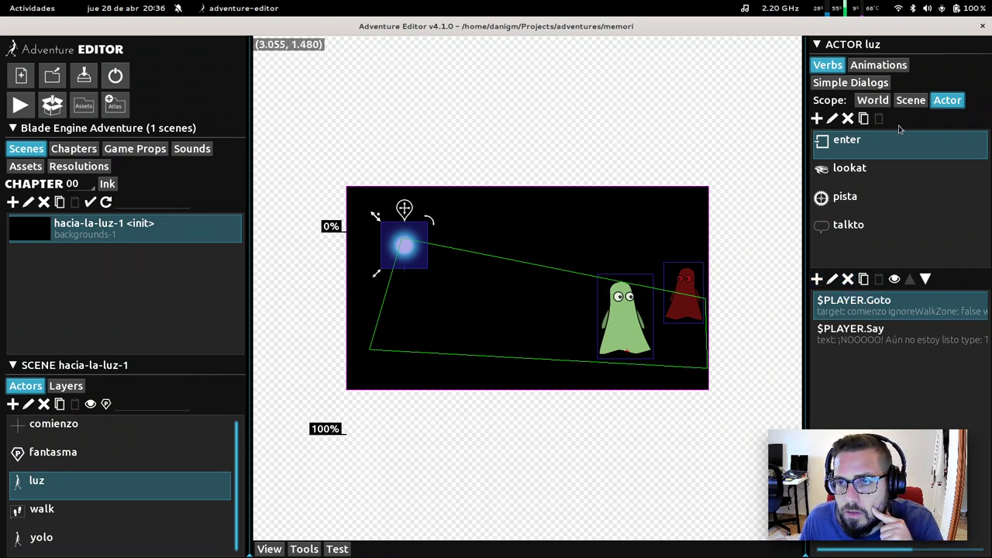
click(861, 82)
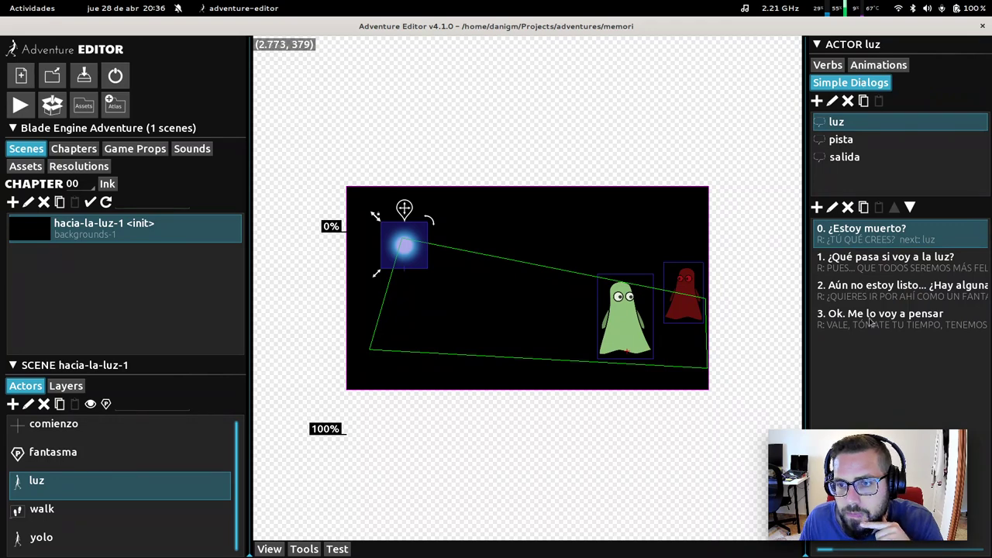
click(837, 159)
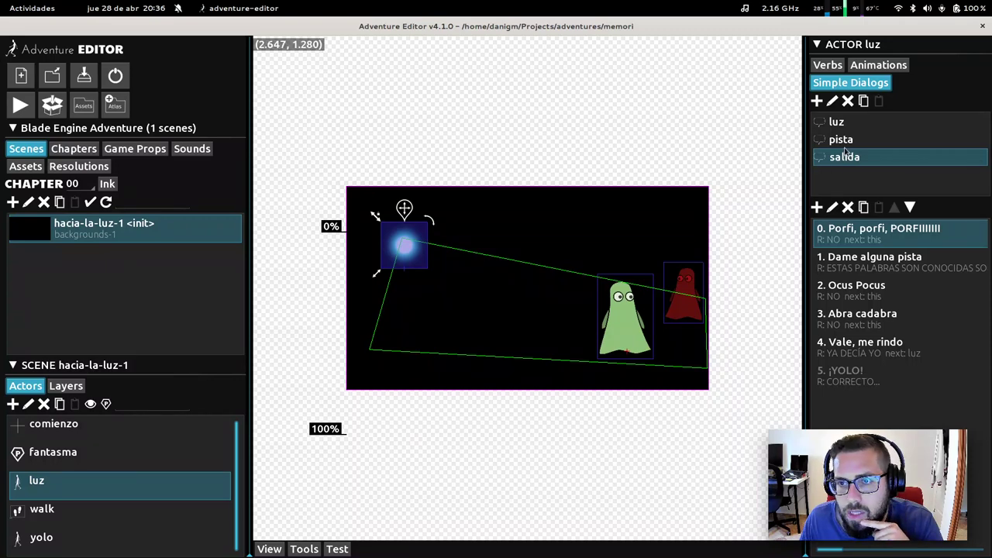
click(838, 139)
click(836, 122)
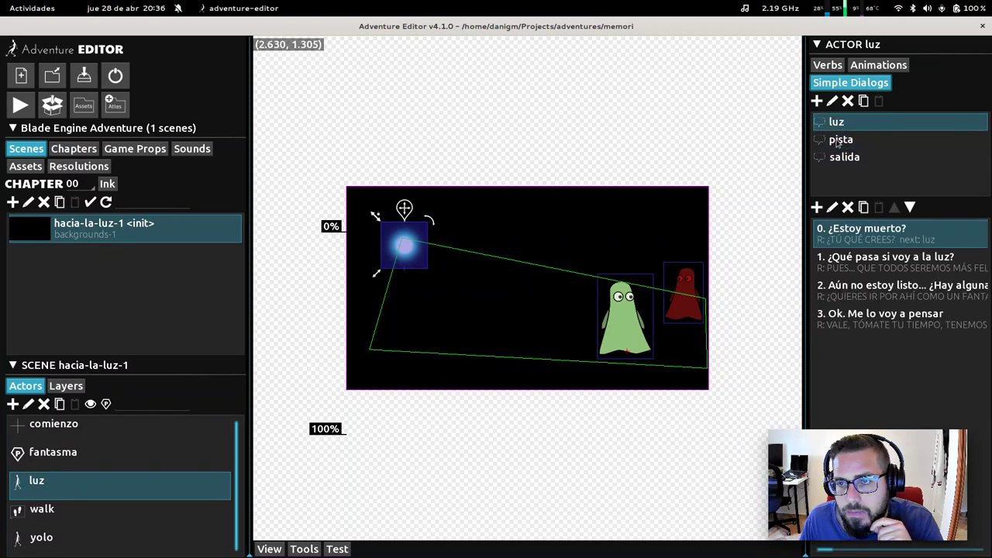
click(817, 207)
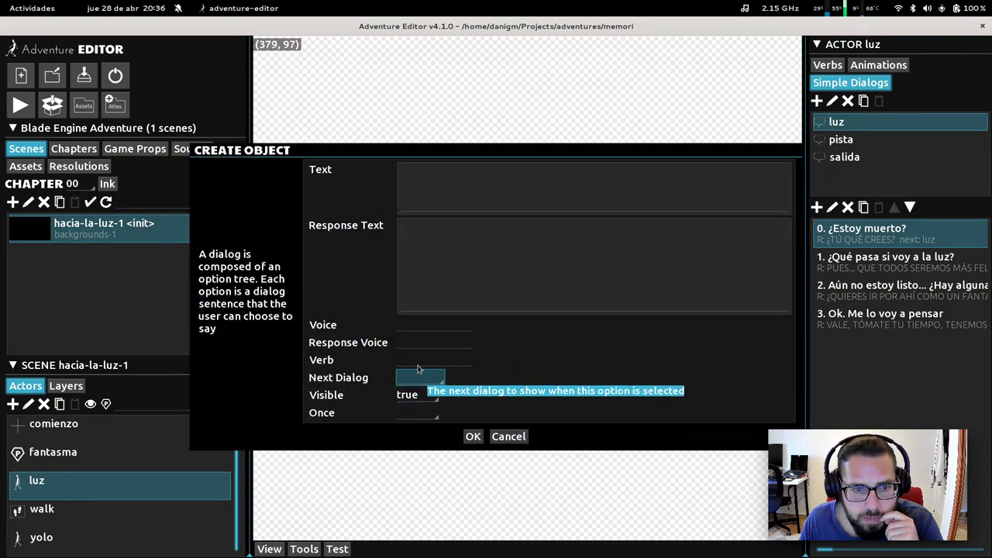
click(423, 396)
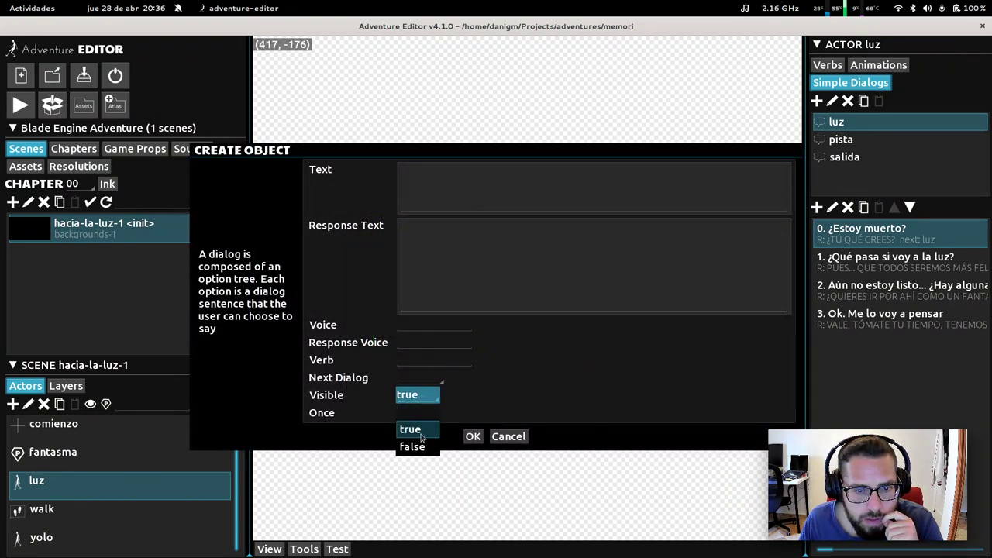
click(548, 408)
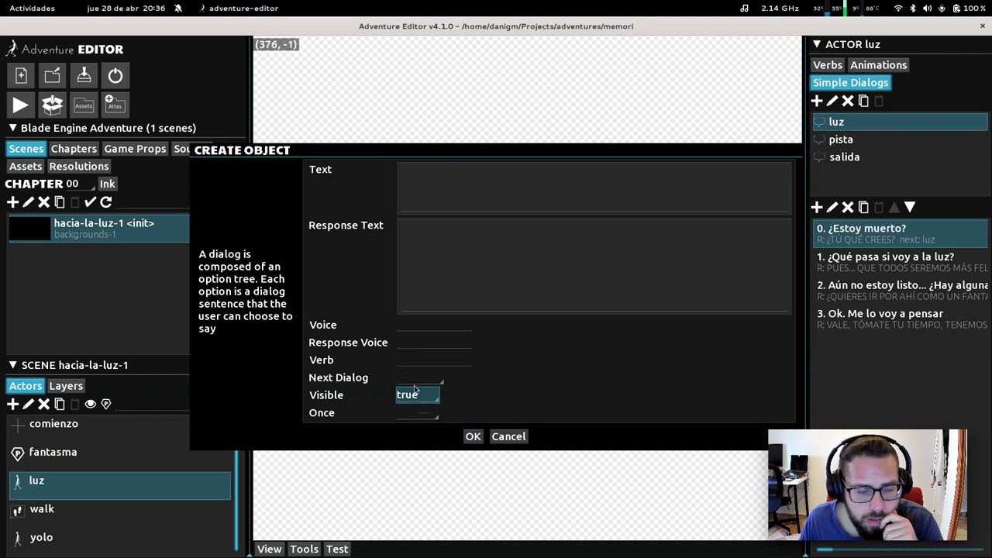
click(473, 437)
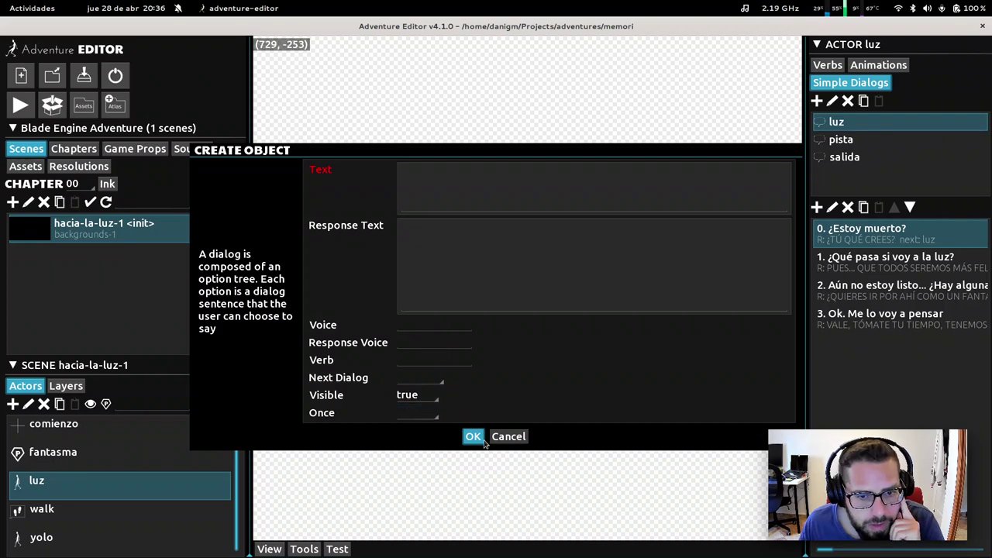
click(509, 436)
Step: Examine the options in luz's pista and salida dialogs, including the attributes available for an option and the ¡YOLO! entry
click(849, 143)
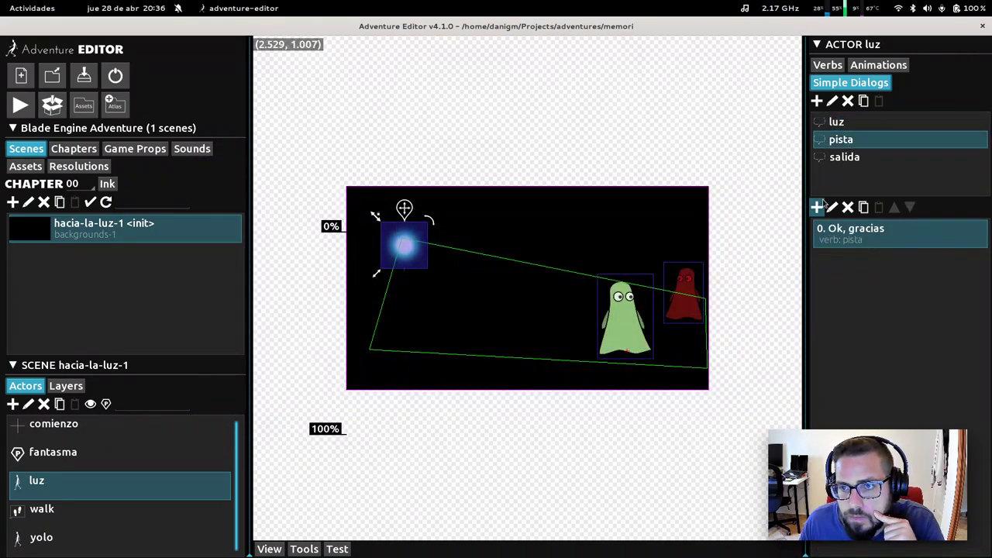
click(841, 159)
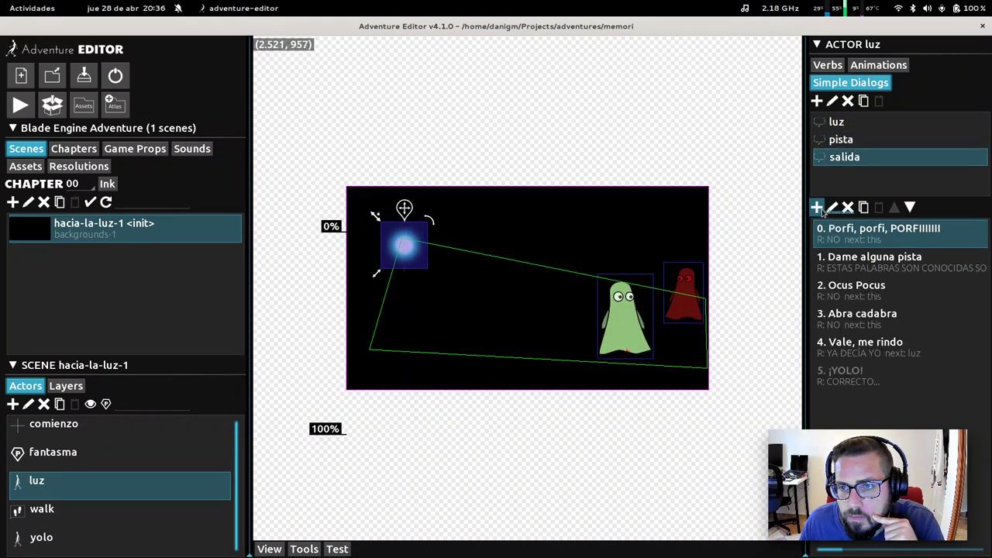
click(834, 105)
click(510, 435)
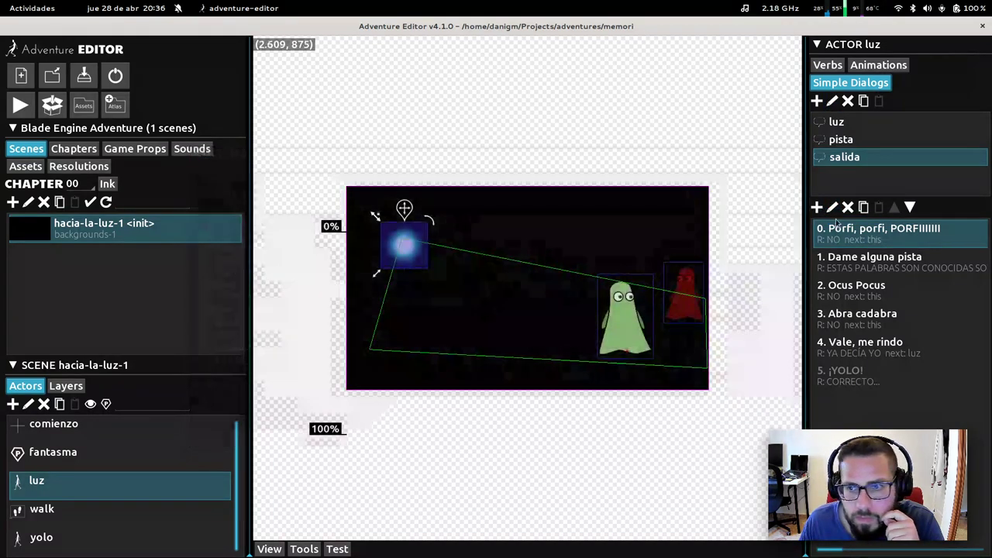
click(817, 207)
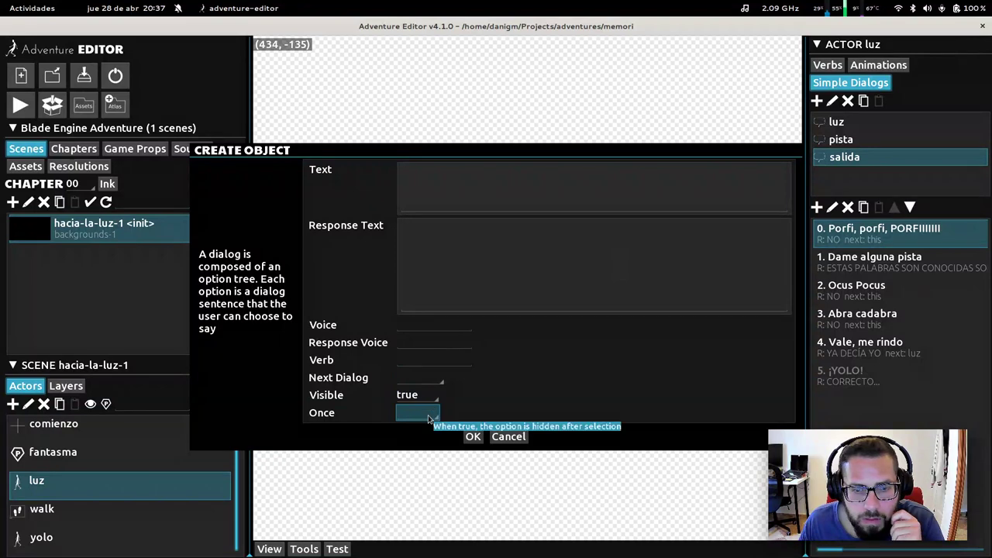
click(508, 437)
click(846, 375)
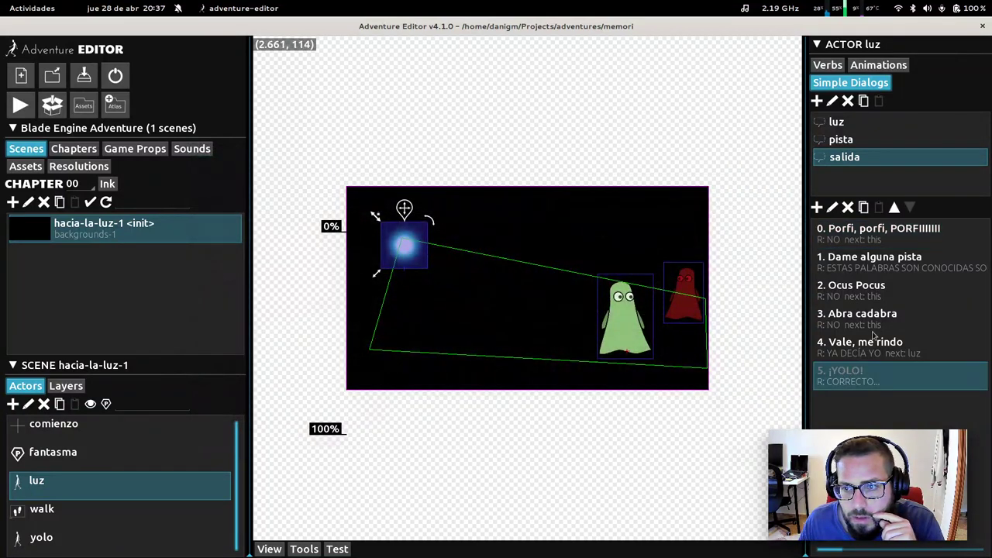
Step: Start a new action in the yolo actor's yolo verb and choose SetDialogOptionAttr as its type
click(682, 286)
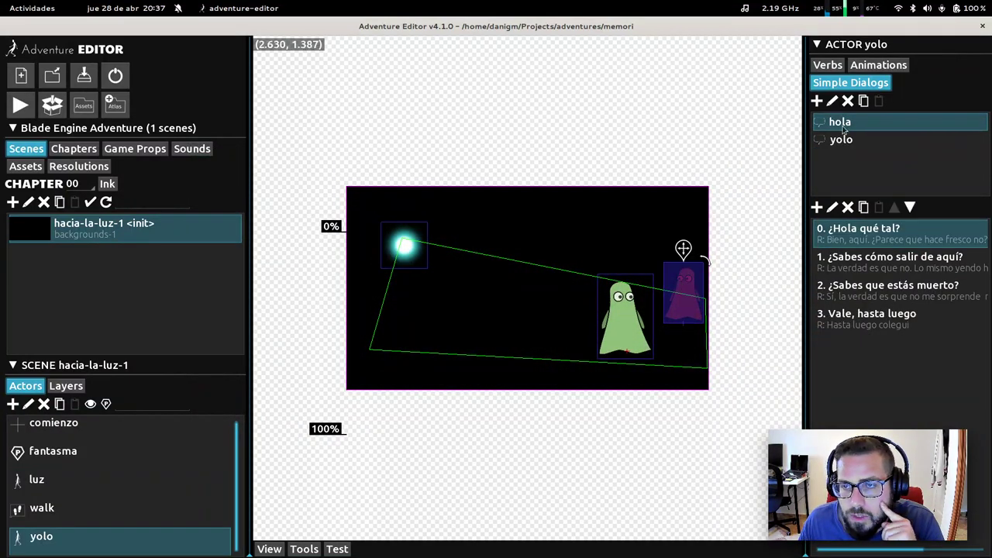
click(827, 66)
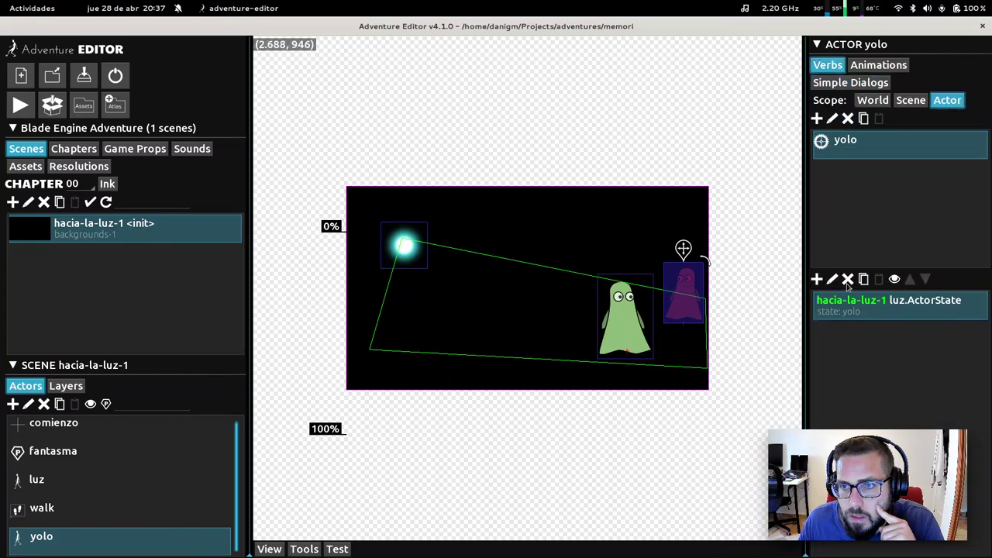
click(817, 279)
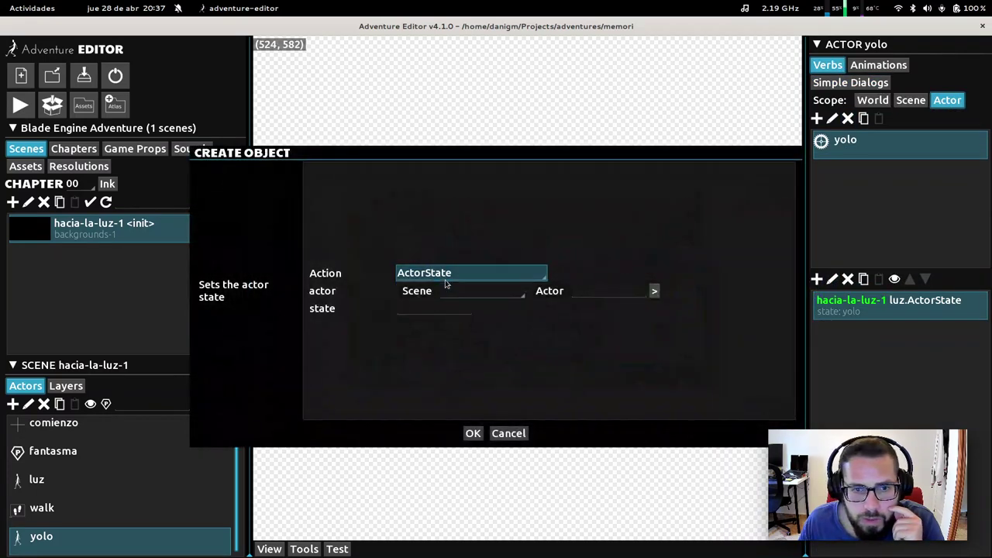
click(444, 276)
scroll(471, 356, down, 6)
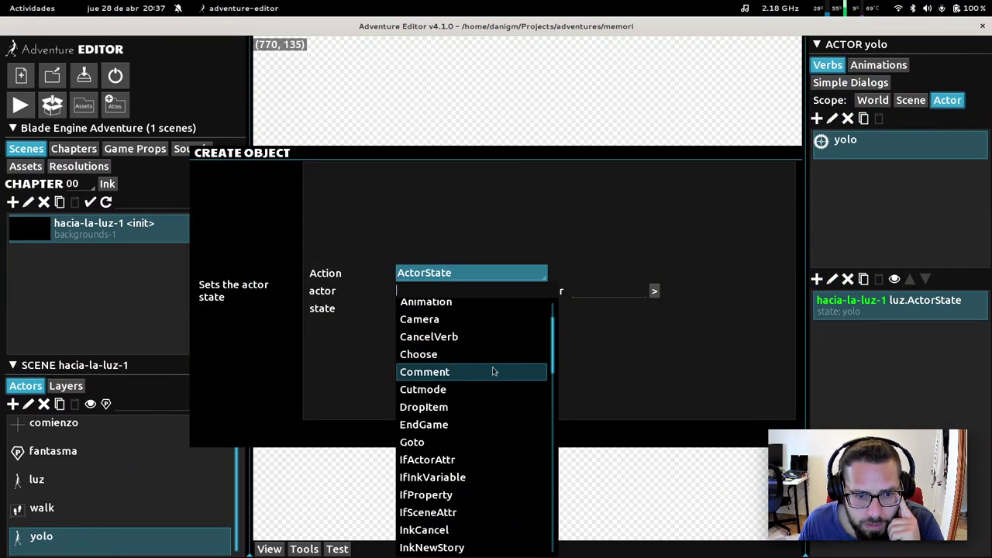
scroll(498, 379, down, 5)
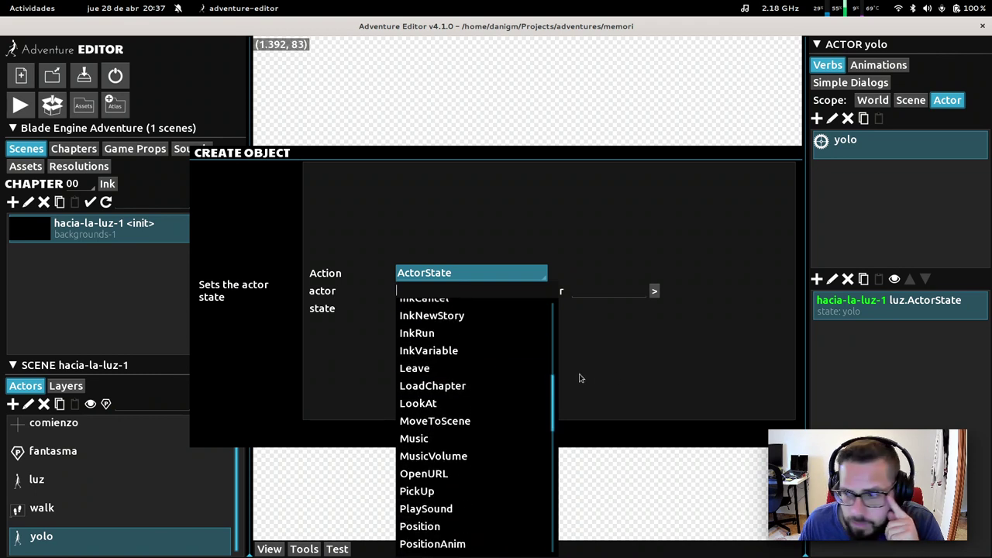
scroll(482, 384, down, 5)
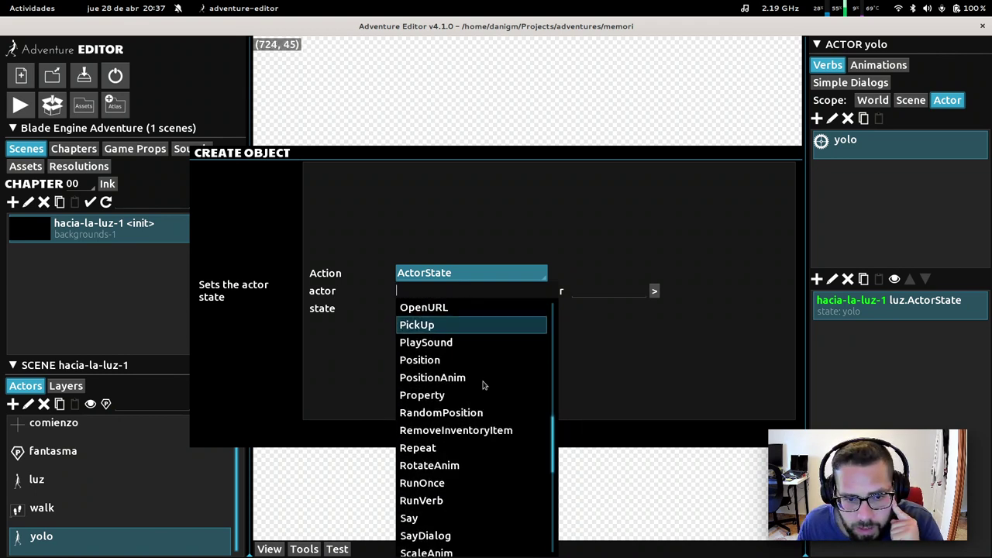
scroll(481, 484, down, 3)
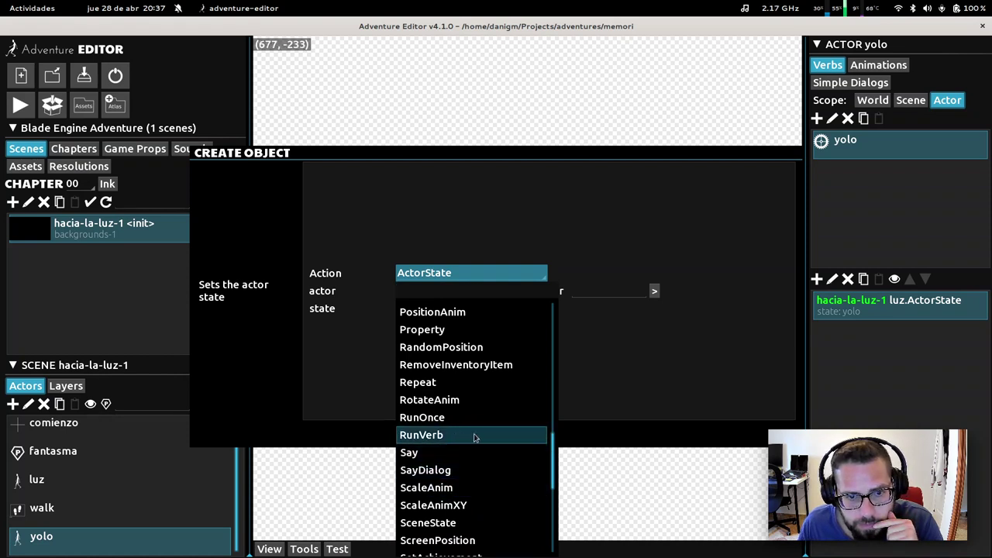
scroll(475, 438, down, 3)
scroll(478, 481, down, 3)
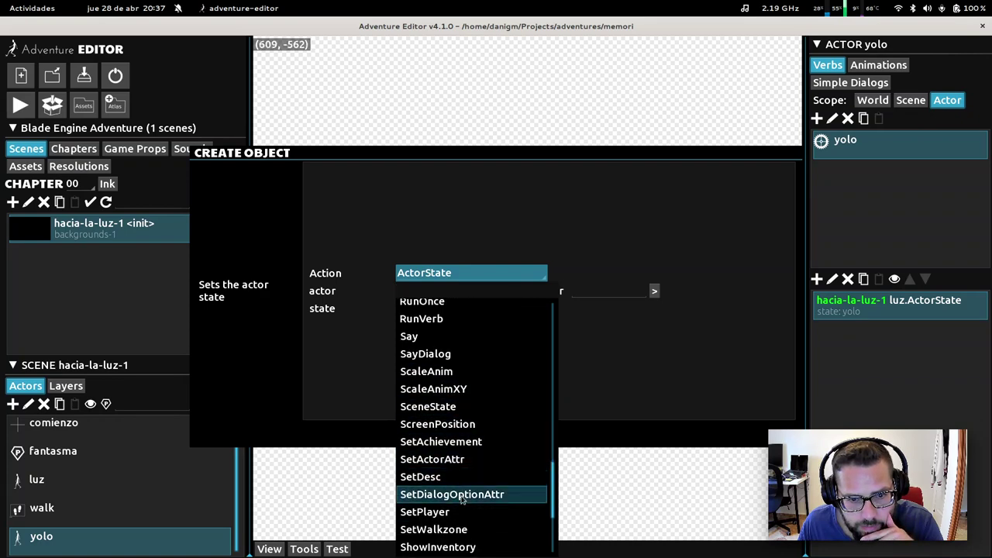
click(463, 500)
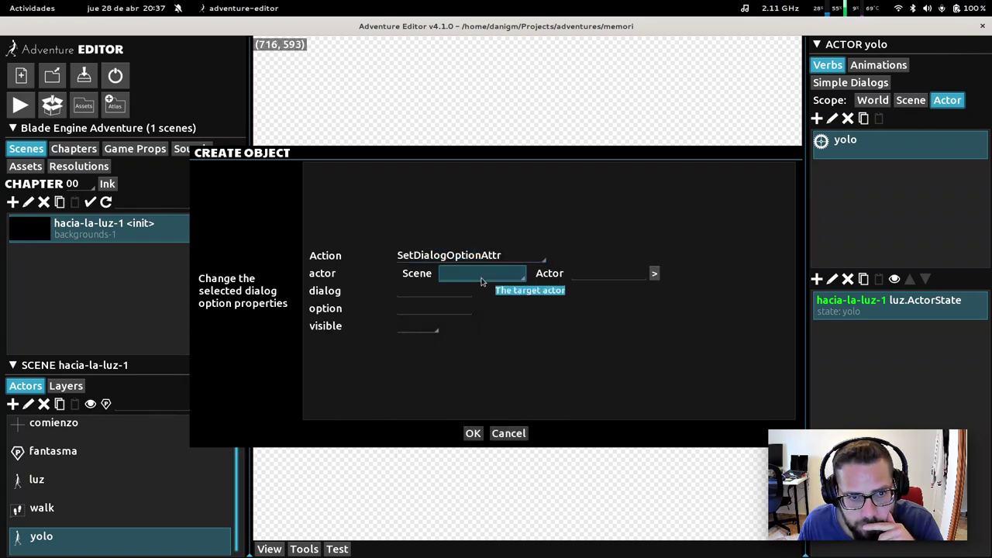
Step: Target the luz actor in scene hacia-la-luz-1 with the new action and enter yolo as its dialog
click(422, 326)
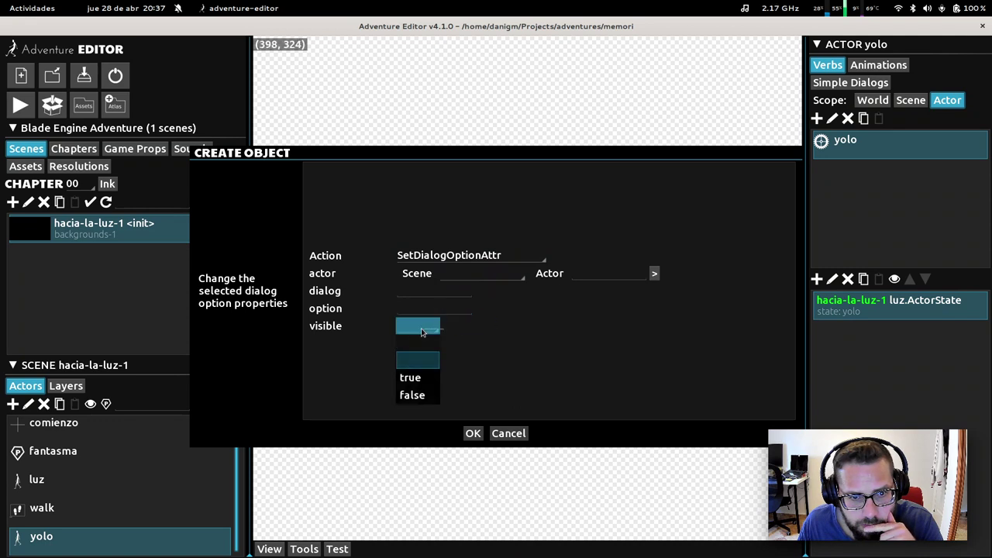
click(474, 283)
click(475, 283)
click(481, 326)
click(609, 273)
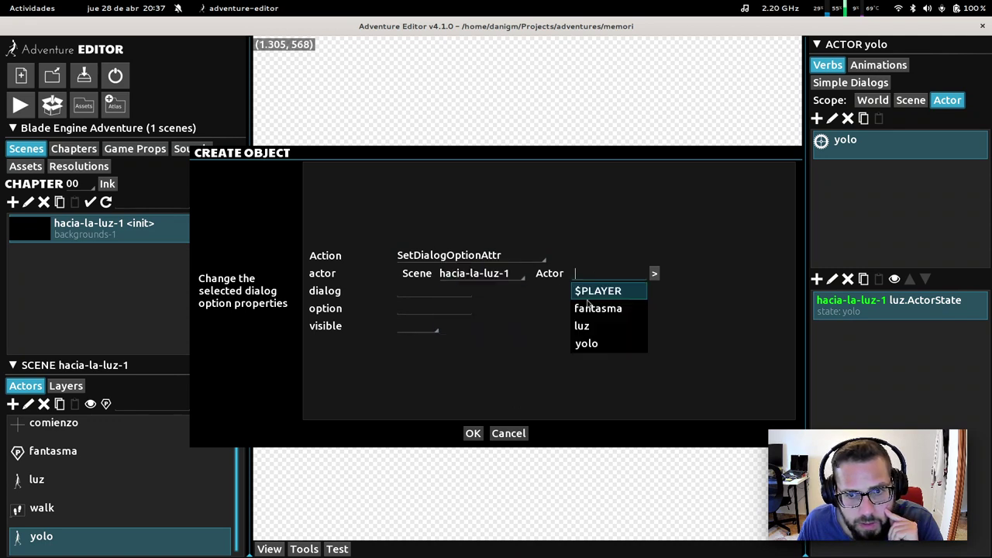
click(582, 325)
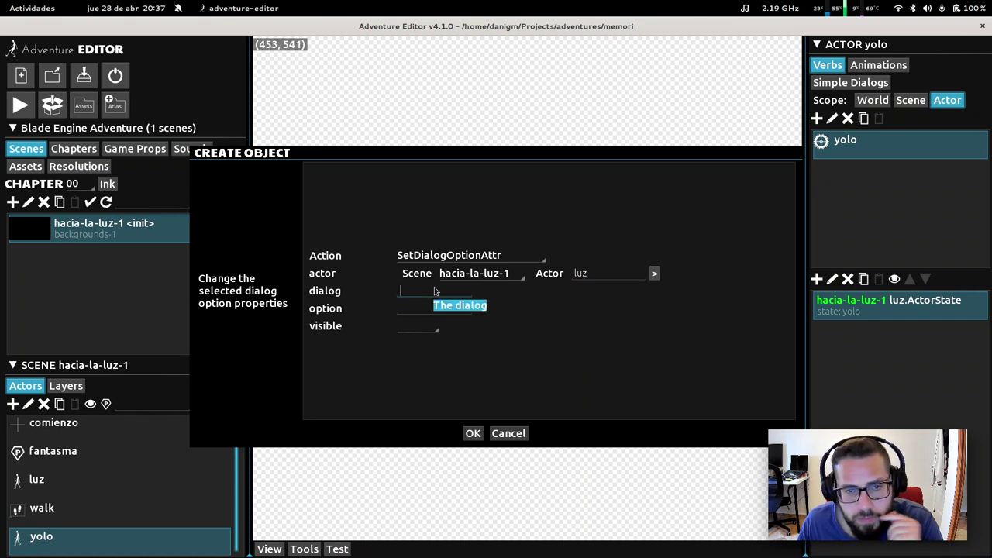
text(yolo)
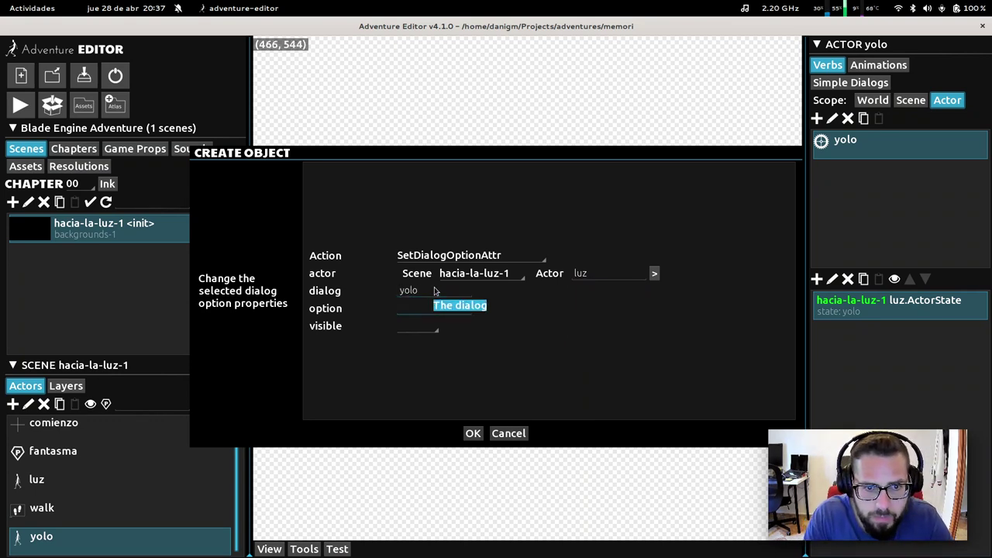
Step: Finish the SetDialogOptionAttr action with option 1 and visible true, and delete the ActorState action from the yolo verb
click(434, 329)
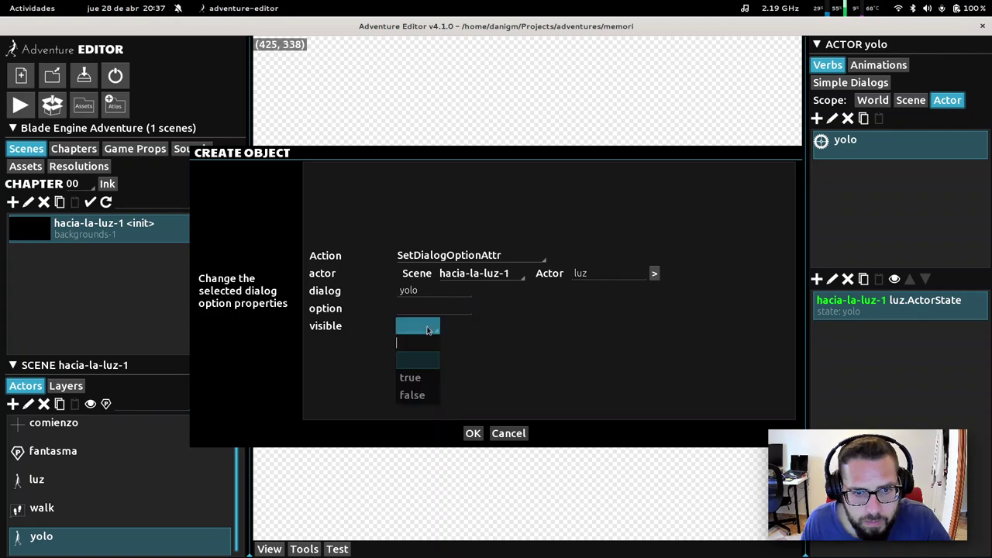
click(411, 378)
click(473, 434)
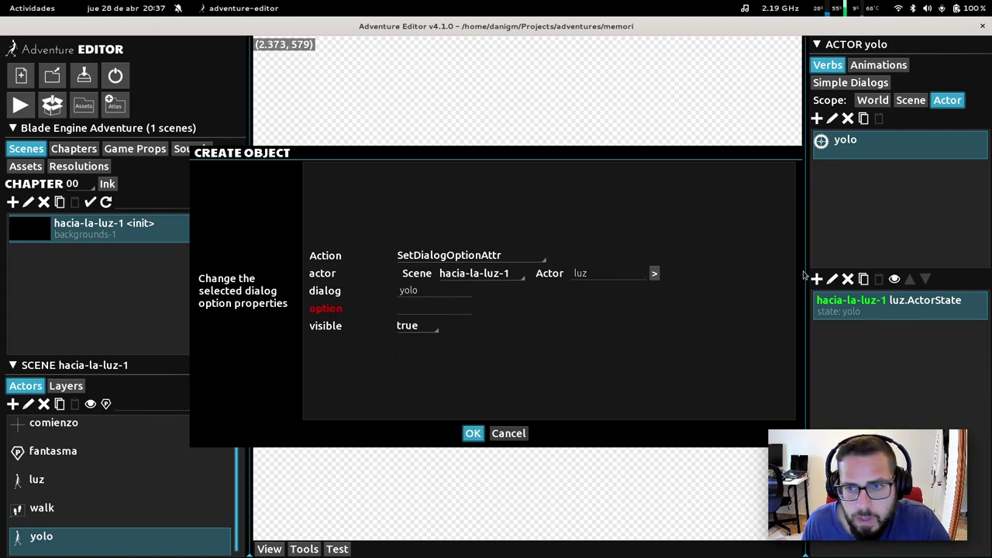
click(474, 435)
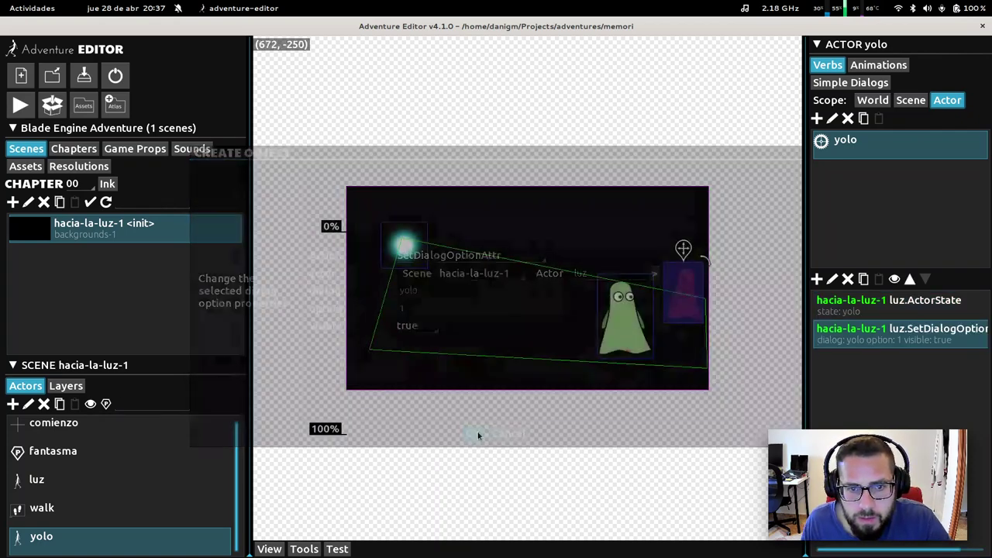
click(852, 310)
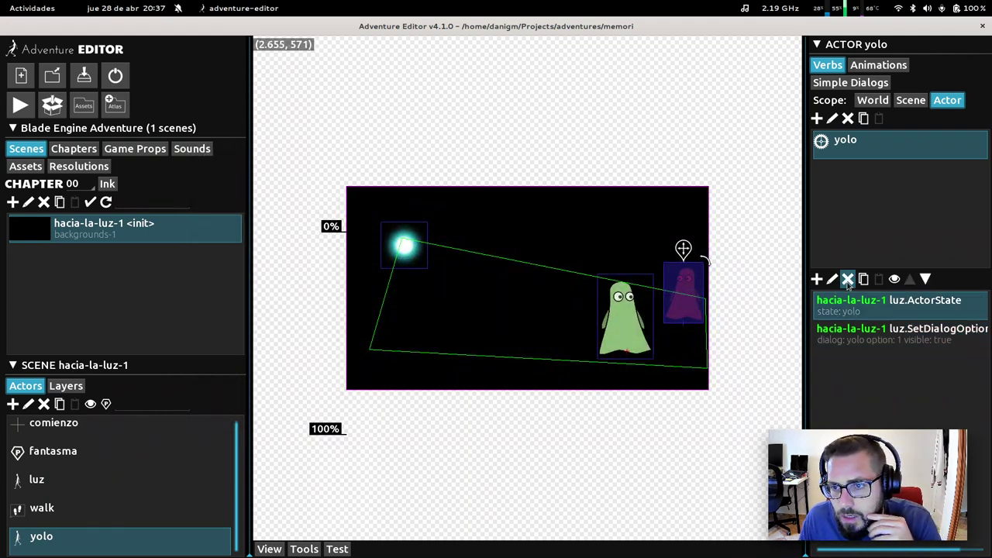
click(848, 279)
Step: Consult the luz actor's salida dialog and set the yolo verb's SetDialogOptionAttr action to dialog salida, option 5
click(405, 245)
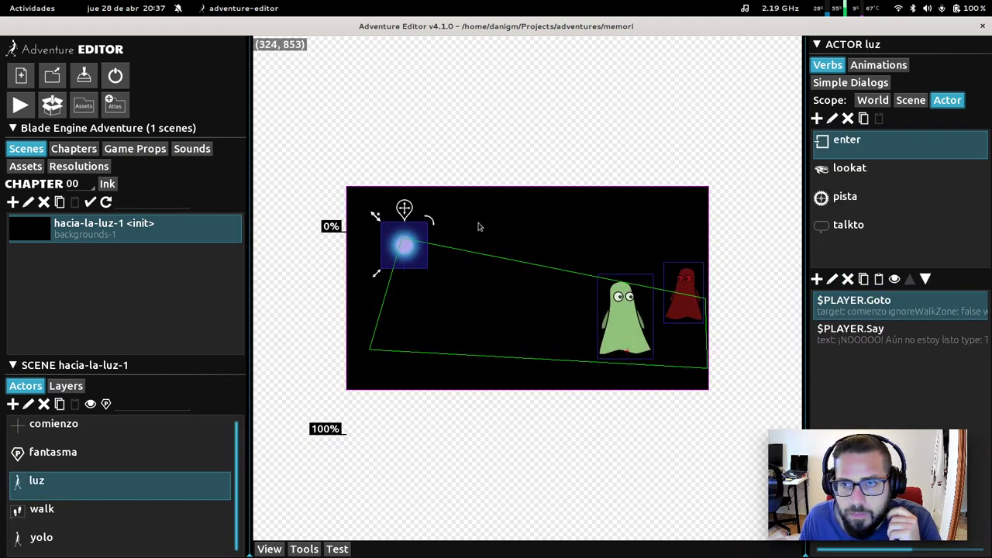
click(849, 82)
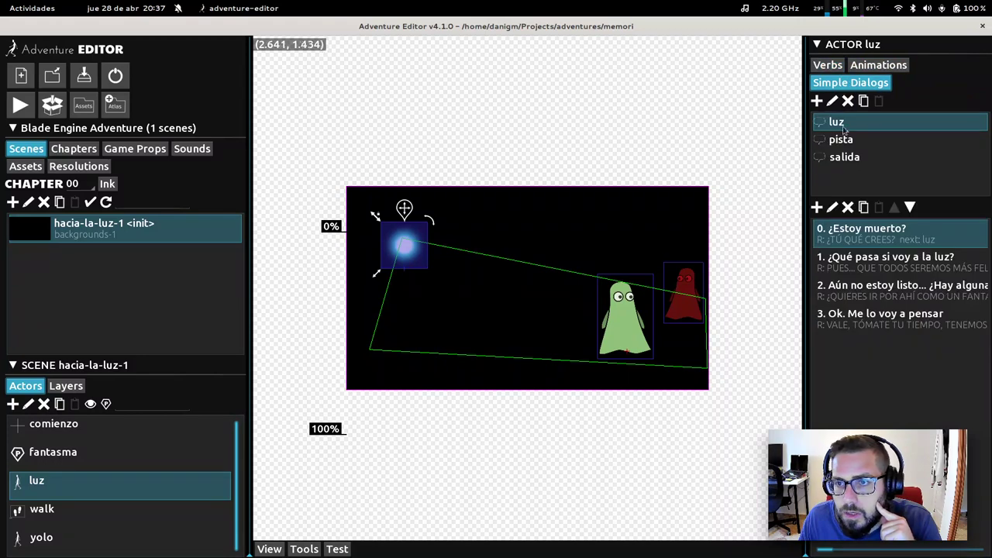
click(845, 158)
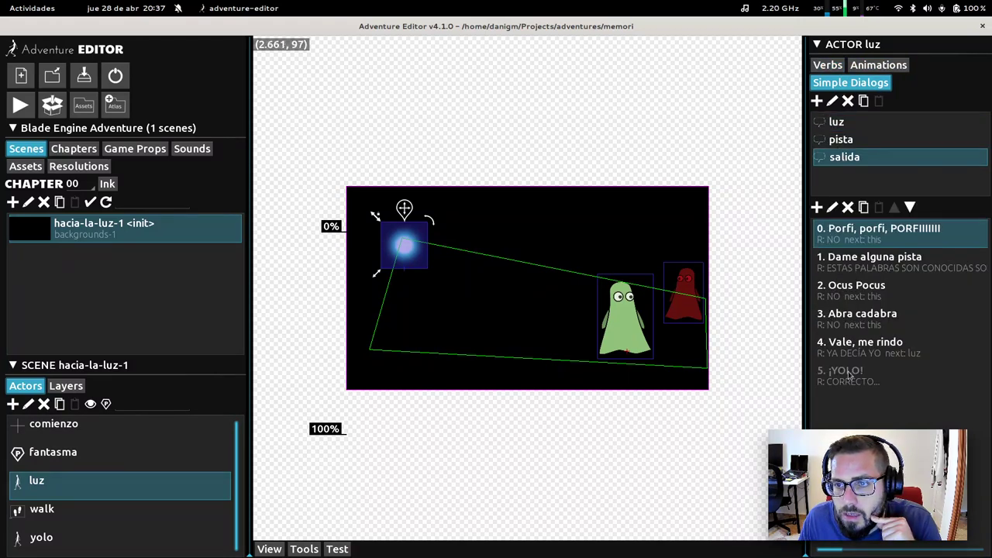
click(686, 278)
click(826, 67)
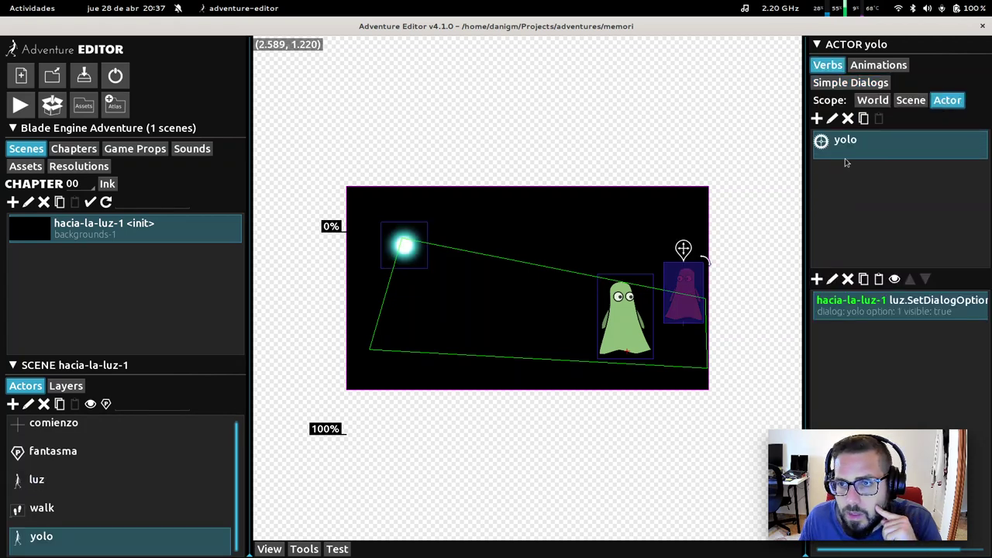
click(832, 279)
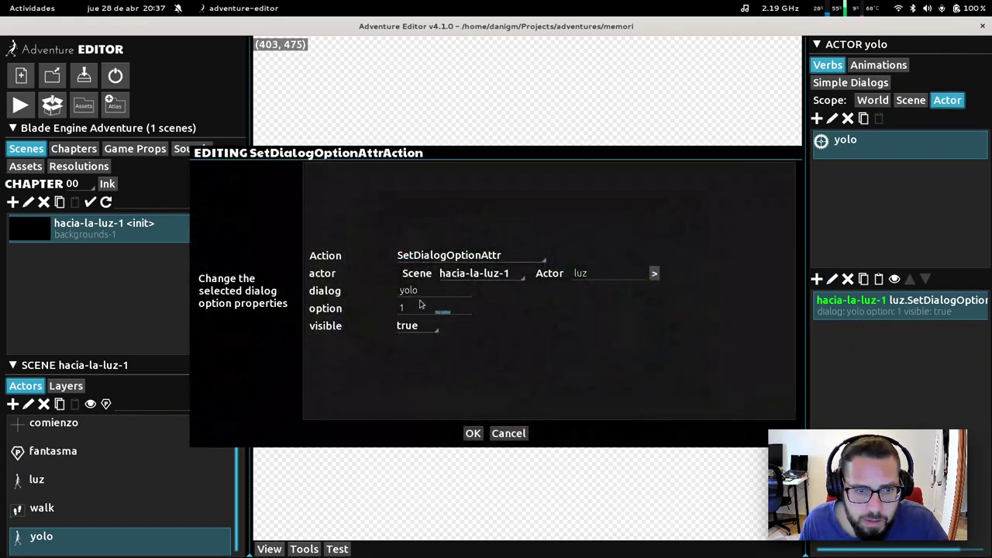
double_click(416, 293)
text(salida)
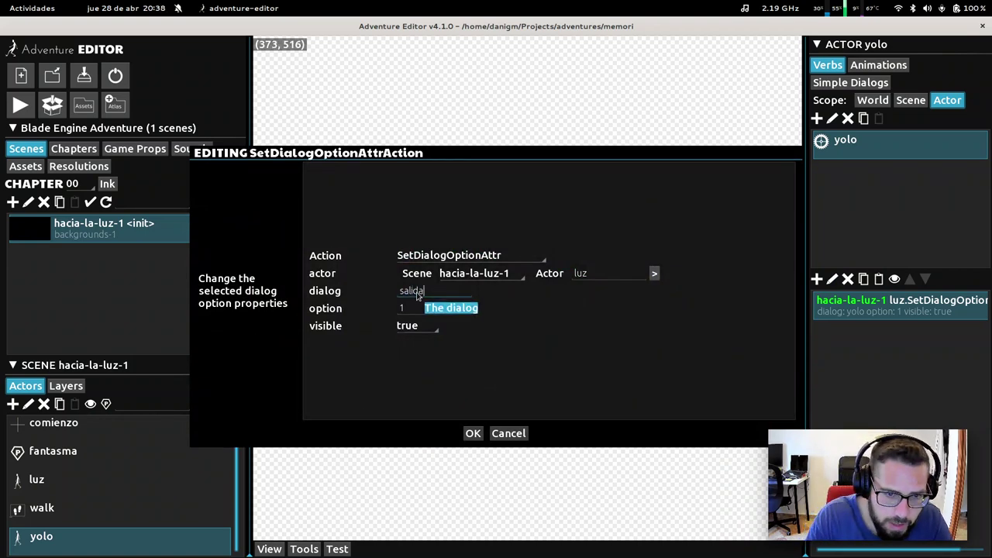
key(Tab)
text(5)
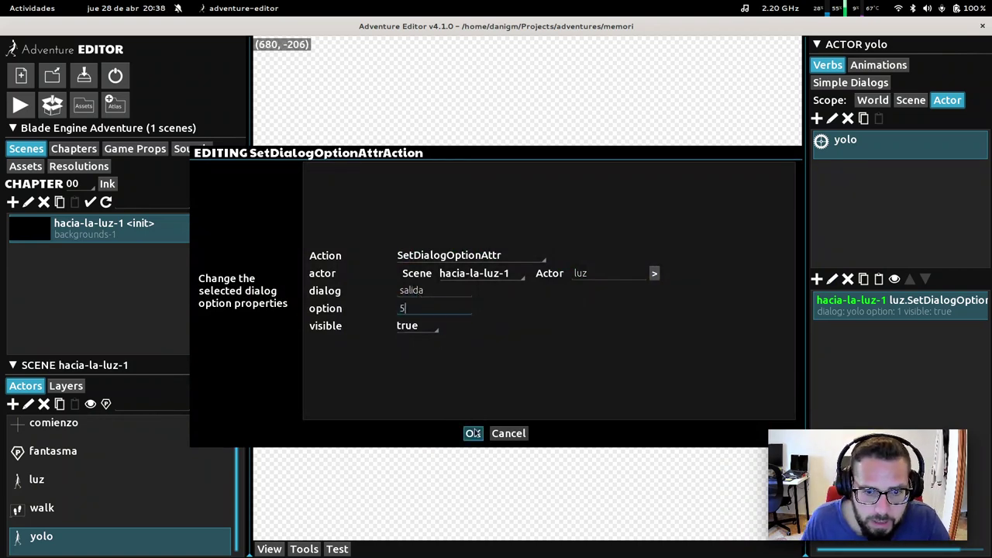
click(472, 434)
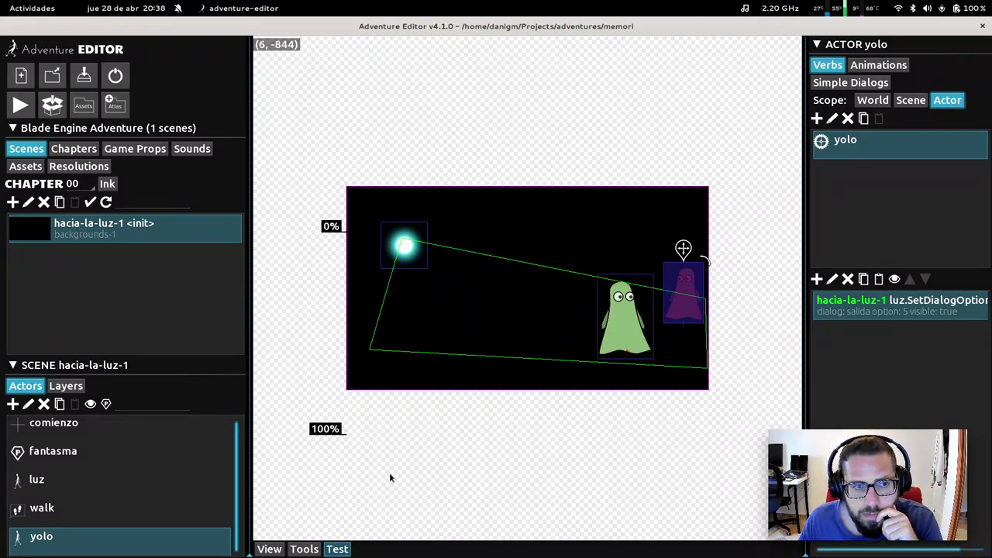
Step: Check the next-dialog choices of the ¡YOLO! option in the luz actor's salida dialog, leaving the option unedited
click(395, 246)
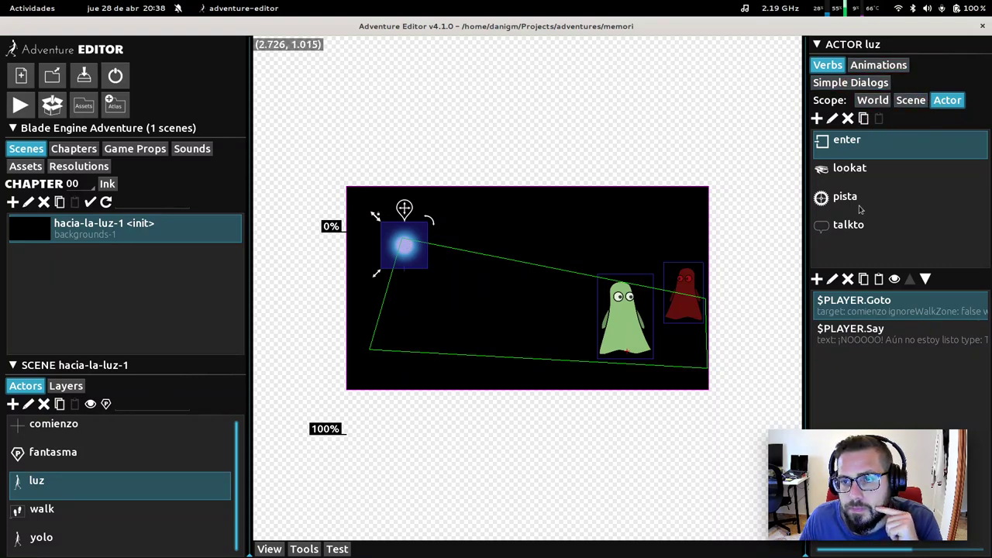
click(850, 89)
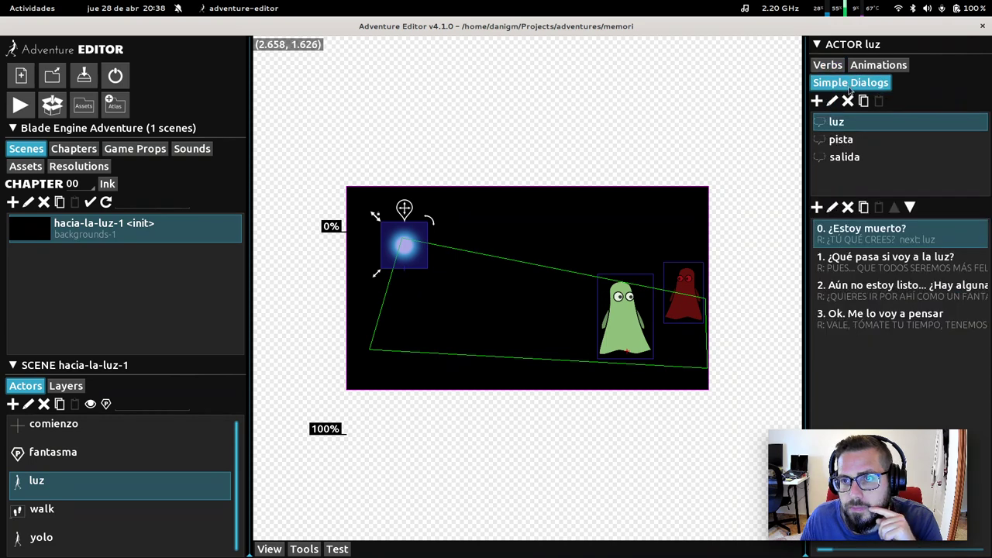
click(852, 158)
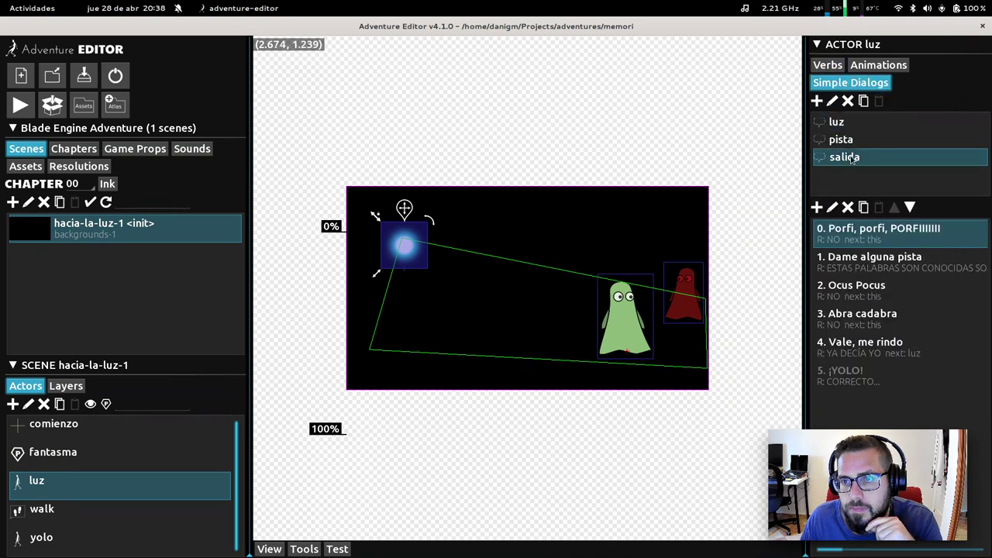
click(849, 377)
click(832, 207)
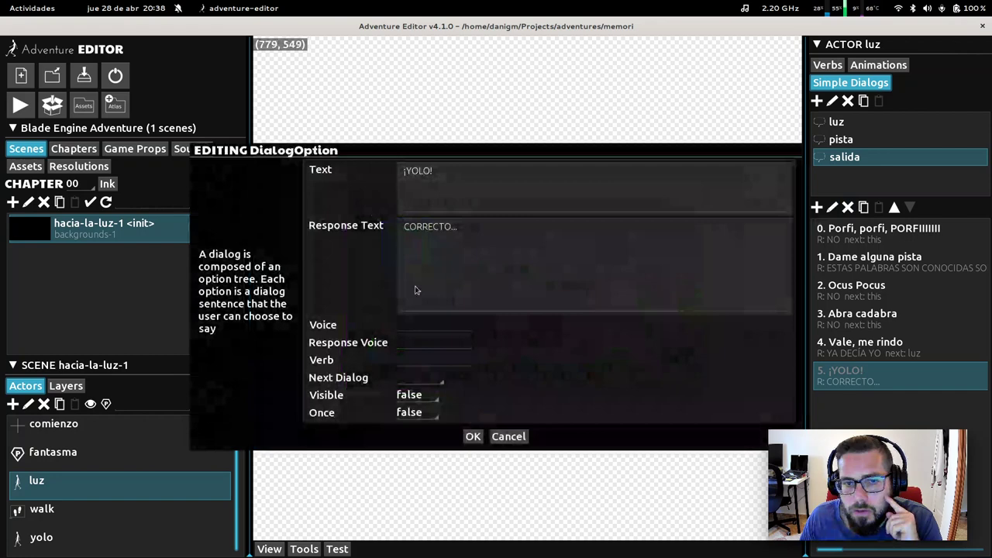
click(417, 378)
click(514, 376)
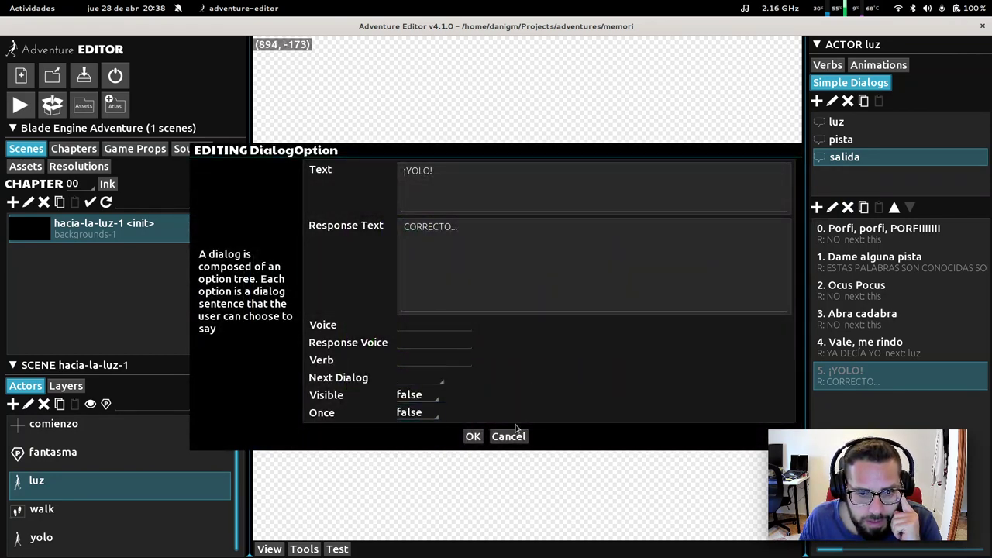
click(509, 436)
Step: Create a dialog with the ID exit for the luz actor and look at the ¡YOLO! option in salida
click(816, 101)
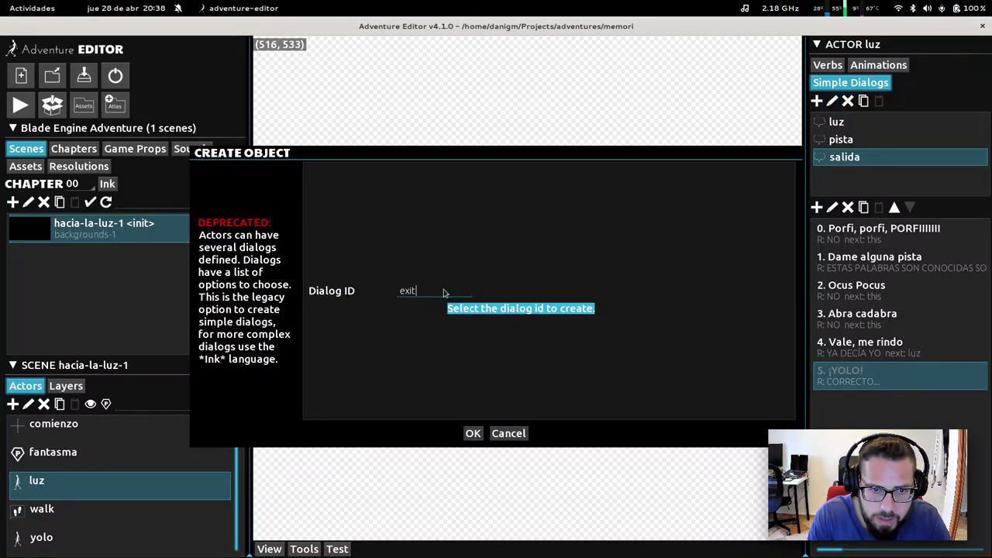
click(473, 433)
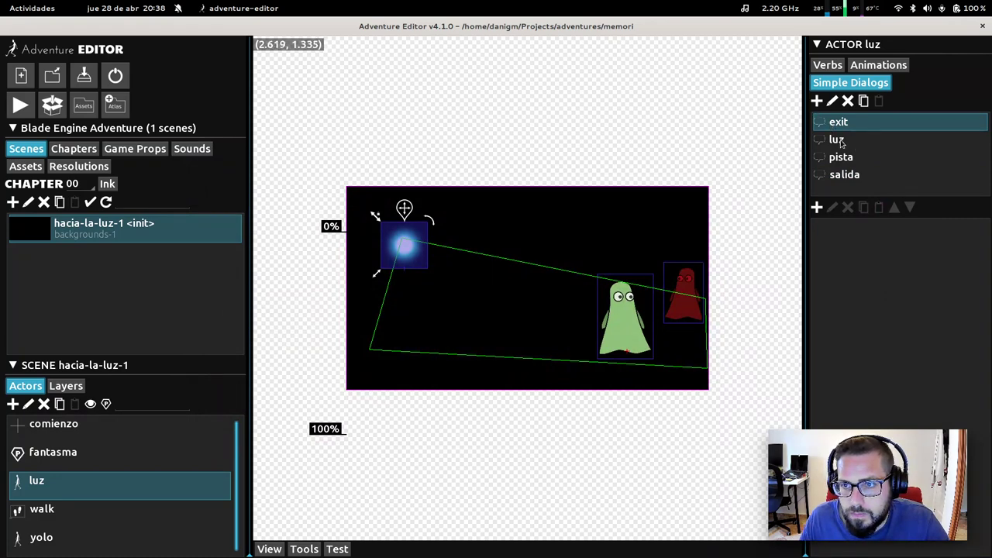
click(847, 176)
click(852, 378)
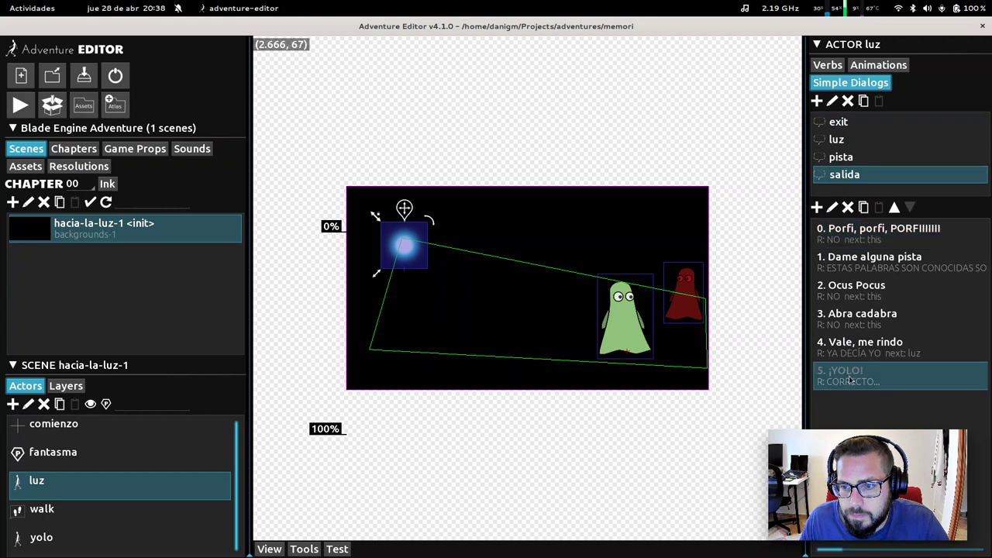
Step: Add an option to the exit dialog with text "Vale, sácame de aquí", response "OK" and verb exit
click(836, 126)
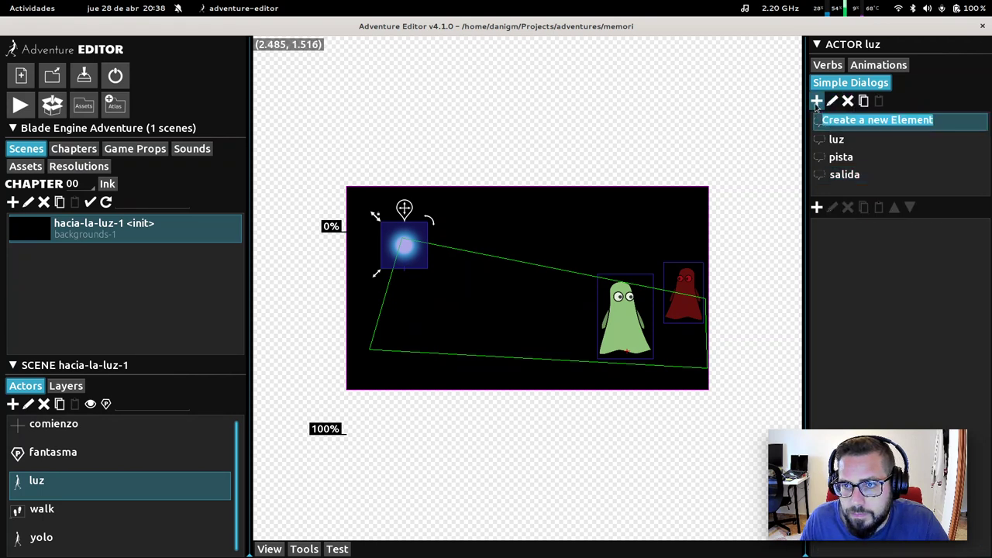
click(816, 207)
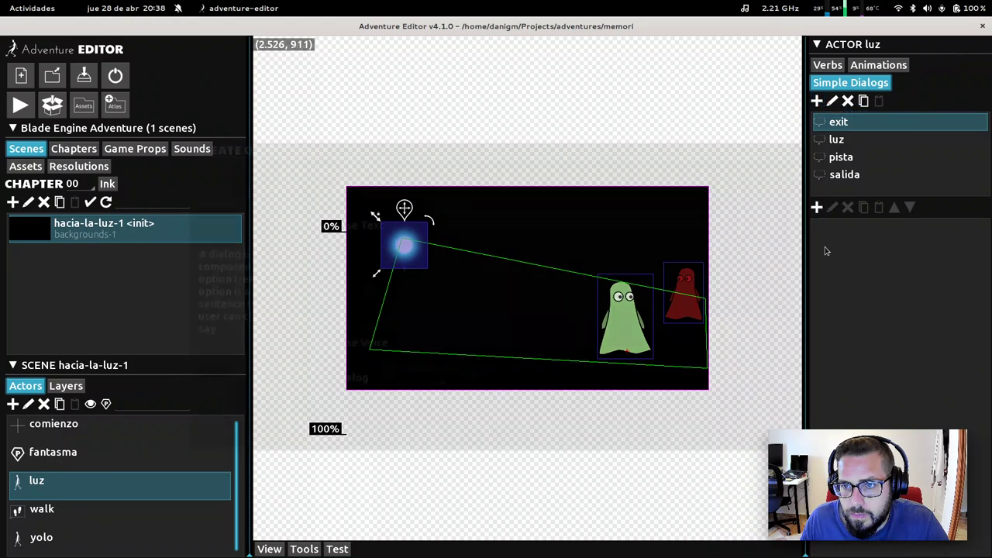
text(Vale, sá)
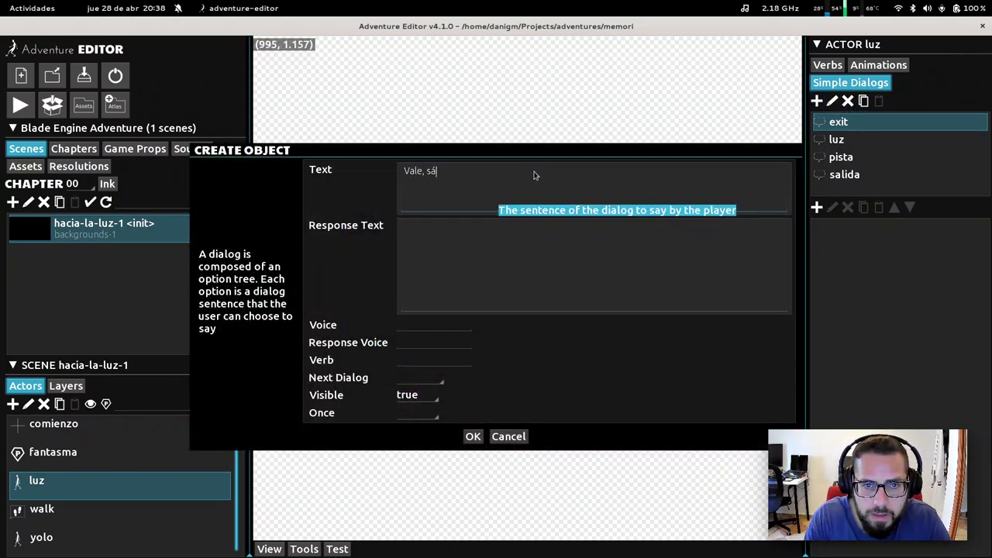
text(came de aquí)
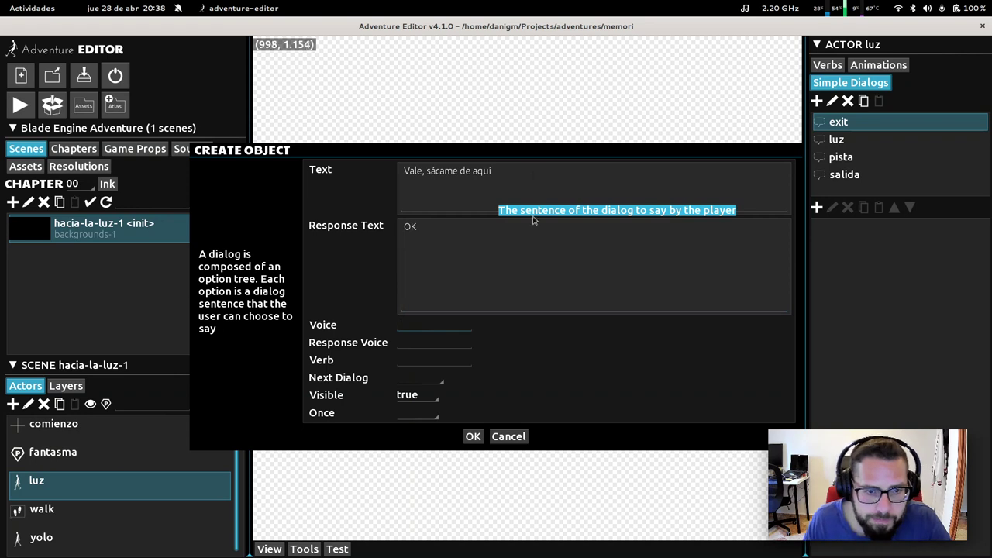
click(428, 359)
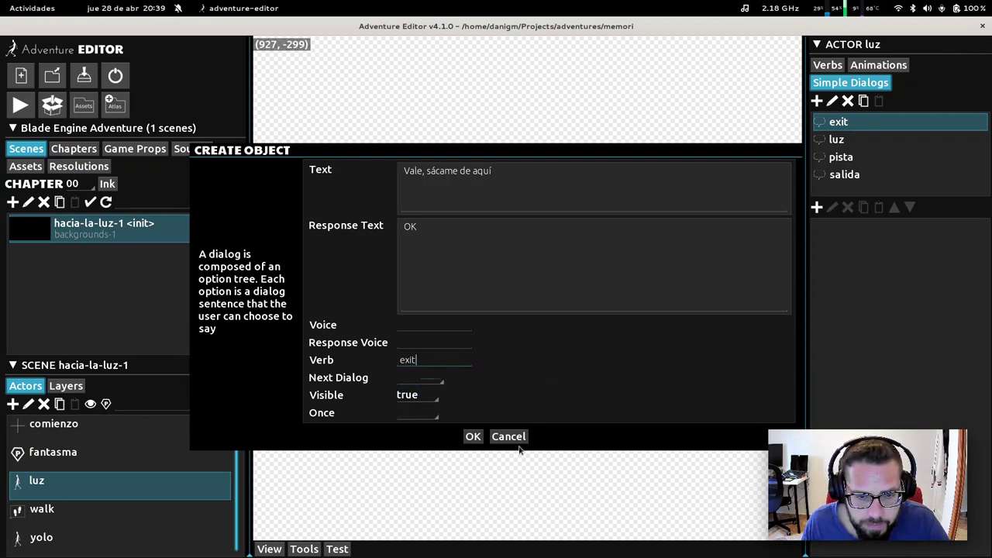
click(474, 438)
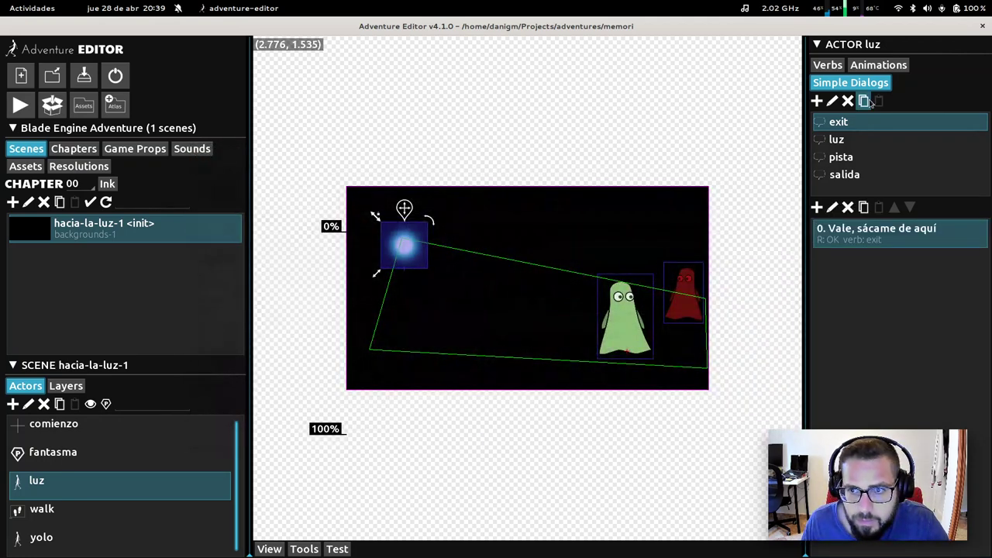
Step: Create a user-defined verb named fin for the luz actor
click(829, 66)
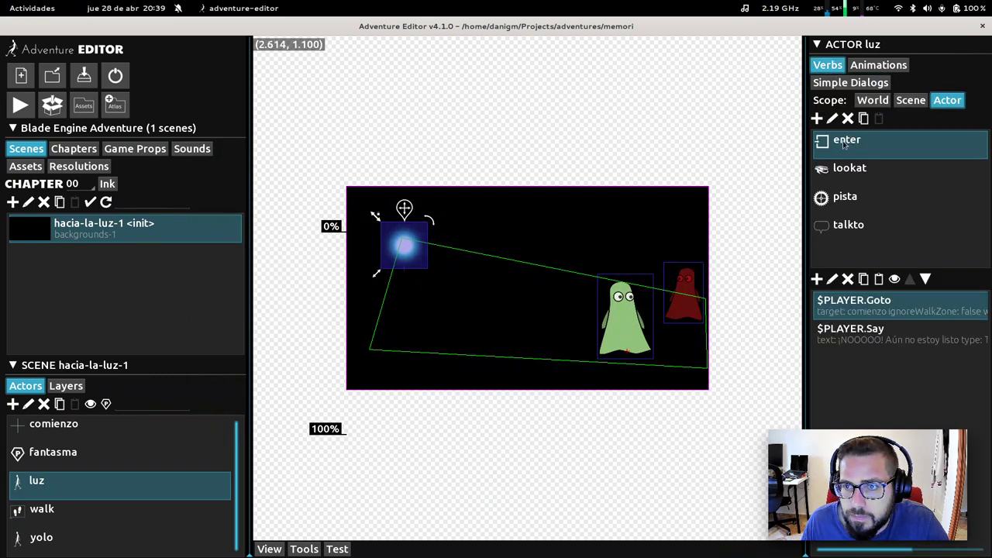
click(818, 118)
click(436, 273)
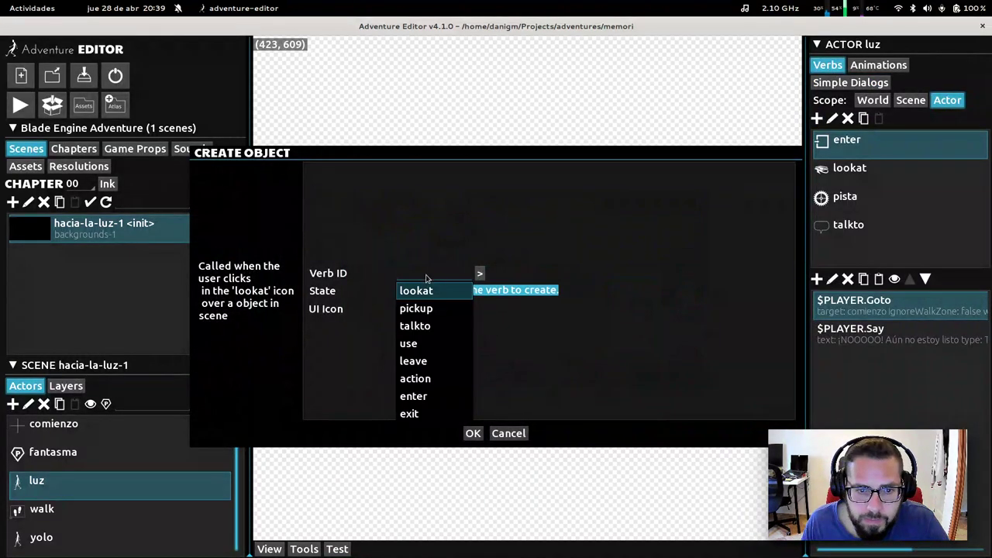
click(410, 418)
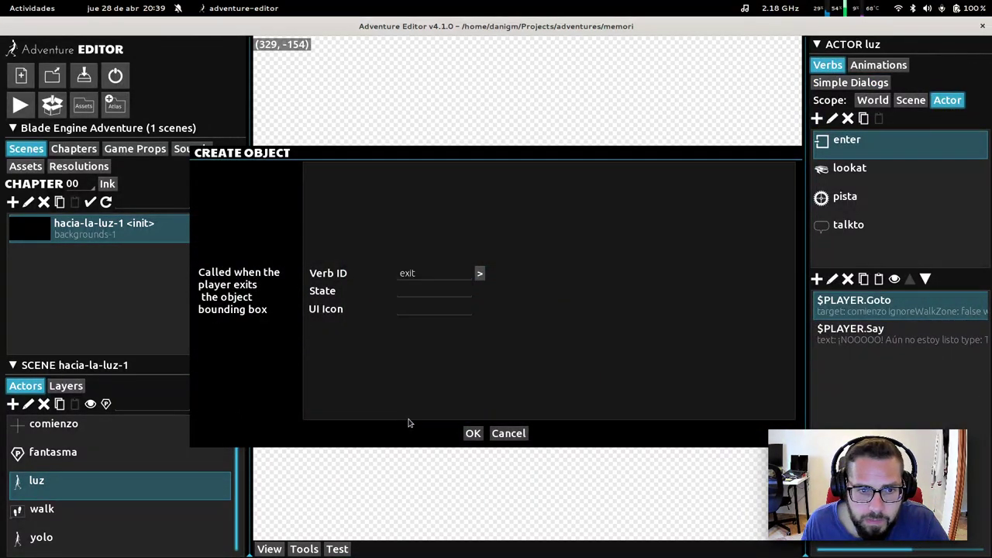
click(435, 275)
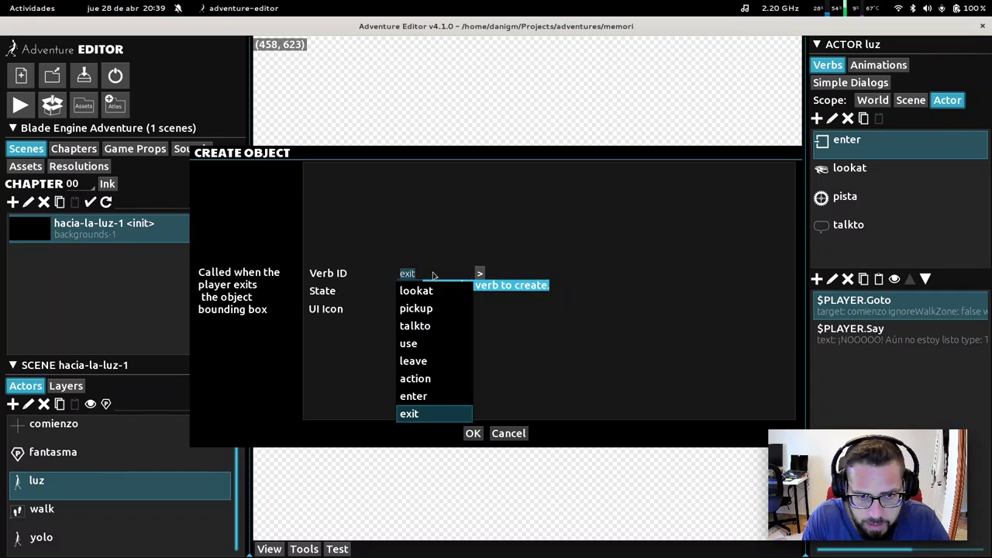
text(fin)
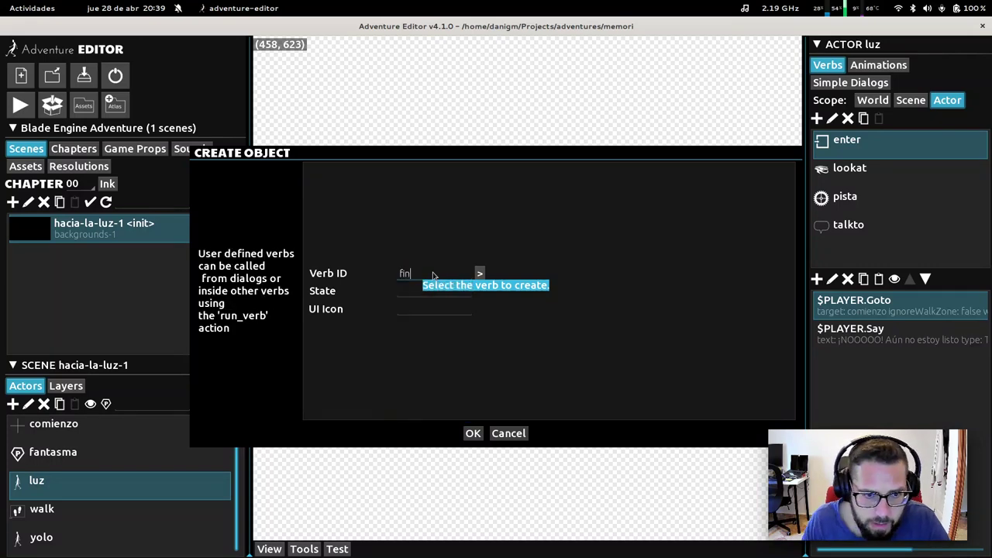
click(473, 434)
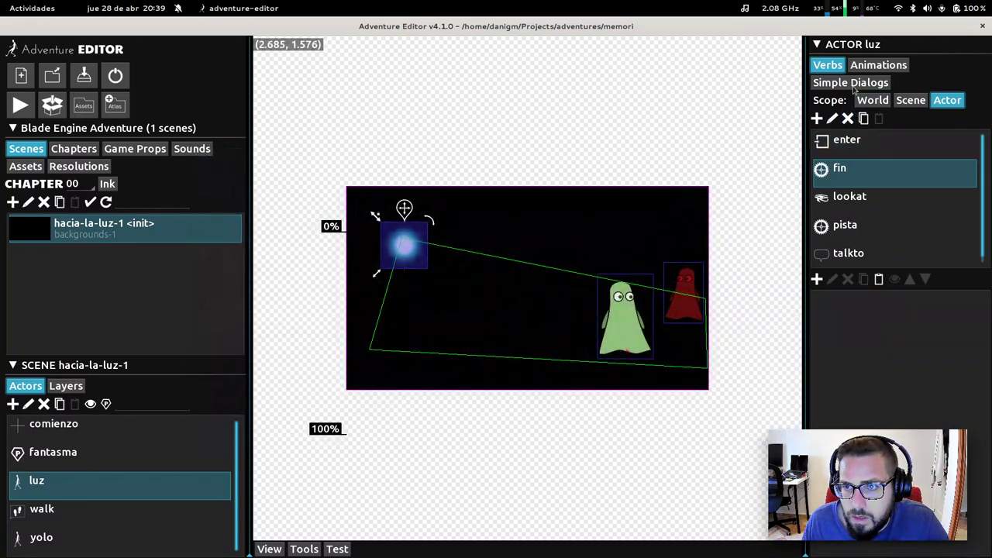
Step: Set the verb of the "Vale, sácame de aquí" option in the luz actor's exit dialog to fin
click(853, 83)
click(845, 175)
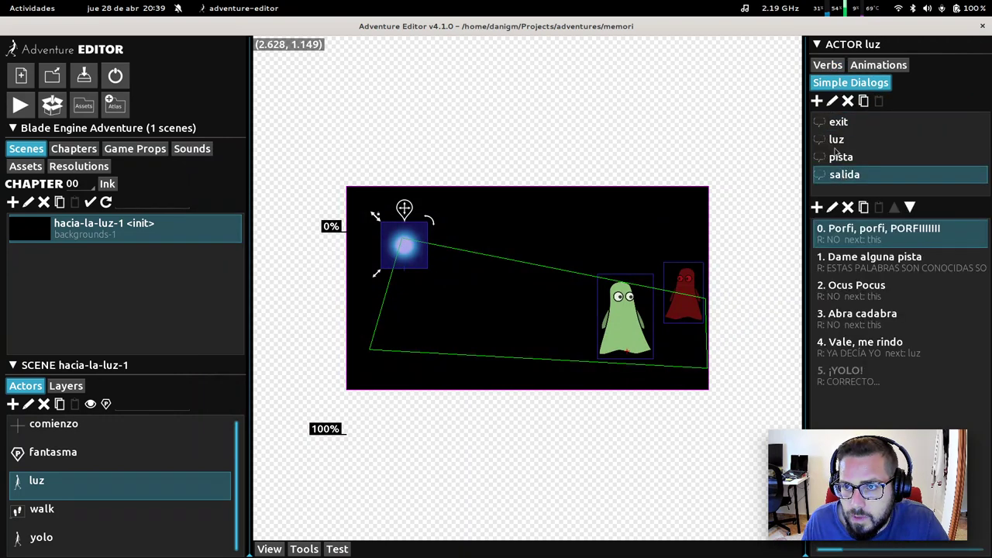
click(834, 125)
click(832, 207)
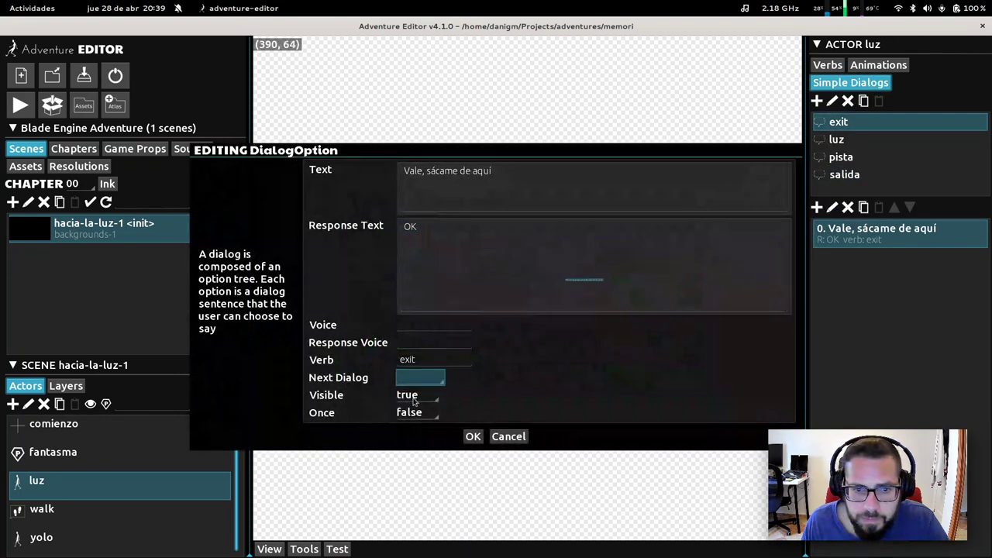
double_click(421, 360)
text(fin)
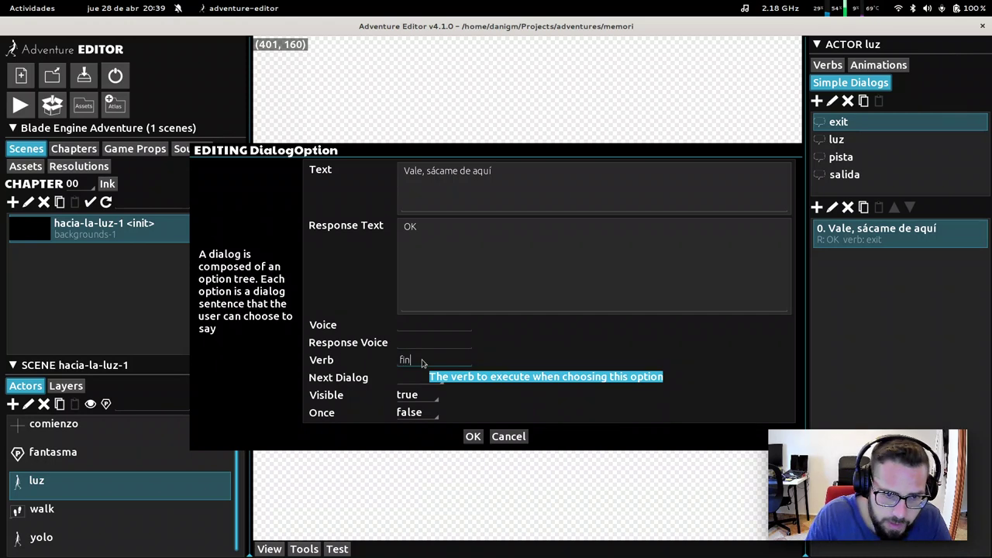
click(473, 437)
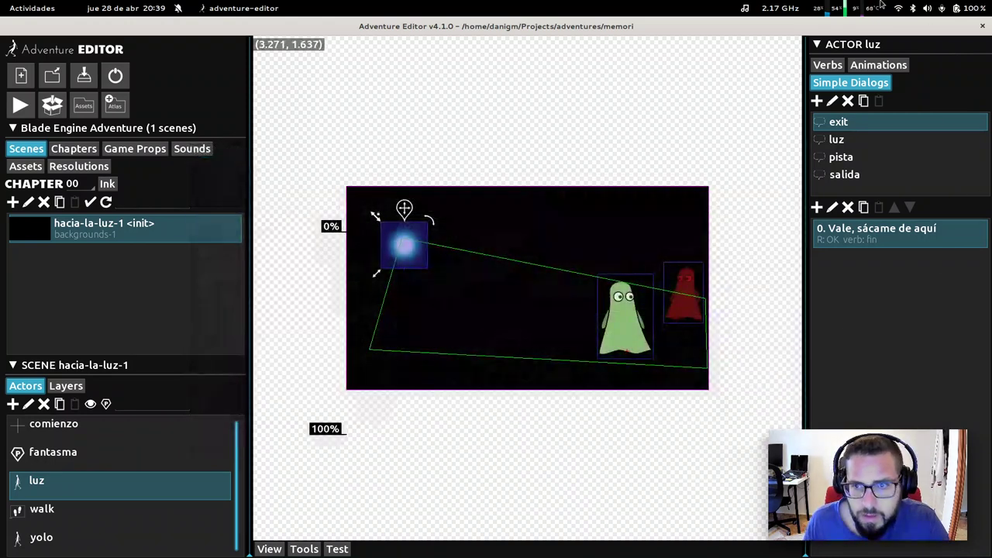
Step: Create a scene with the ID crimen, no background atlas and fake depth set to true
click(828, 66)
click(845, 167)
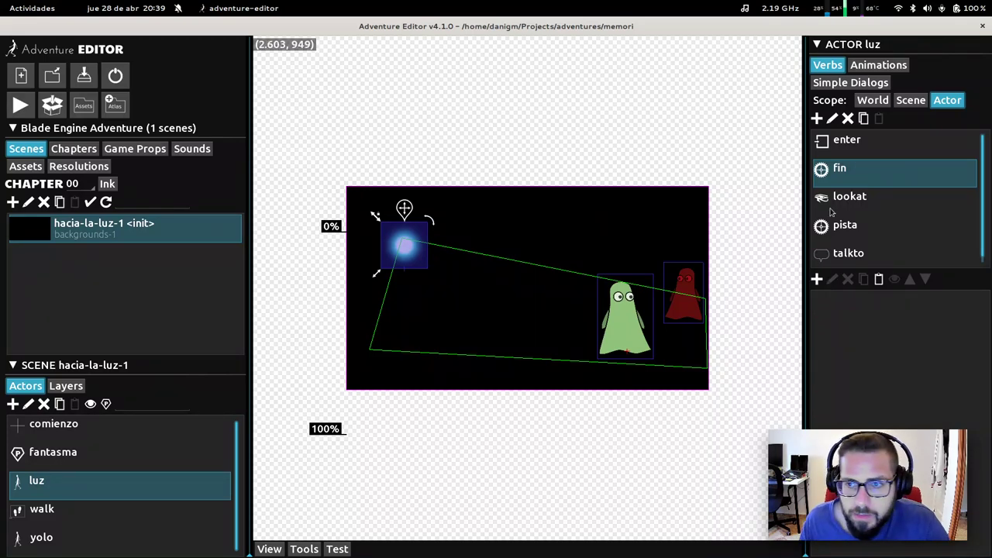
click(13, 202)
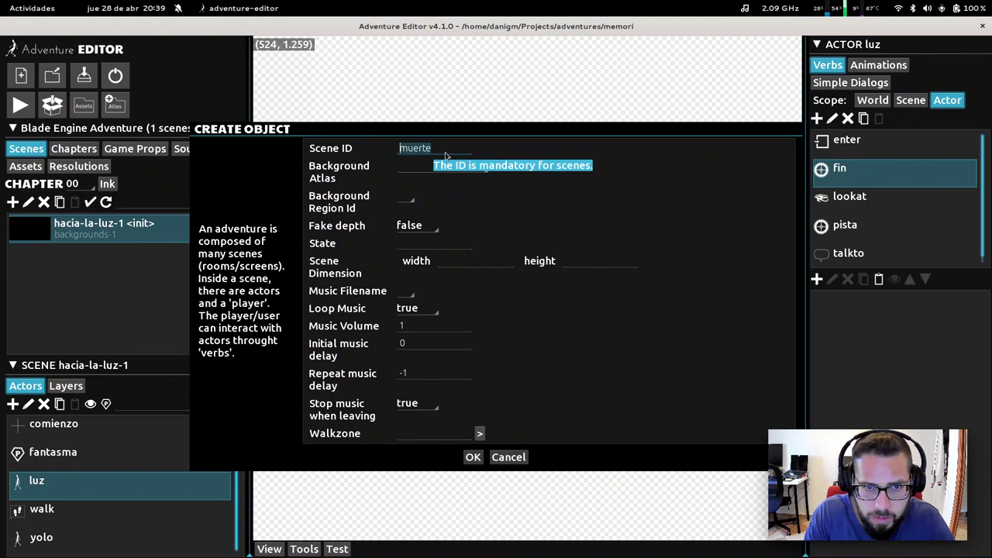
text(crimen)
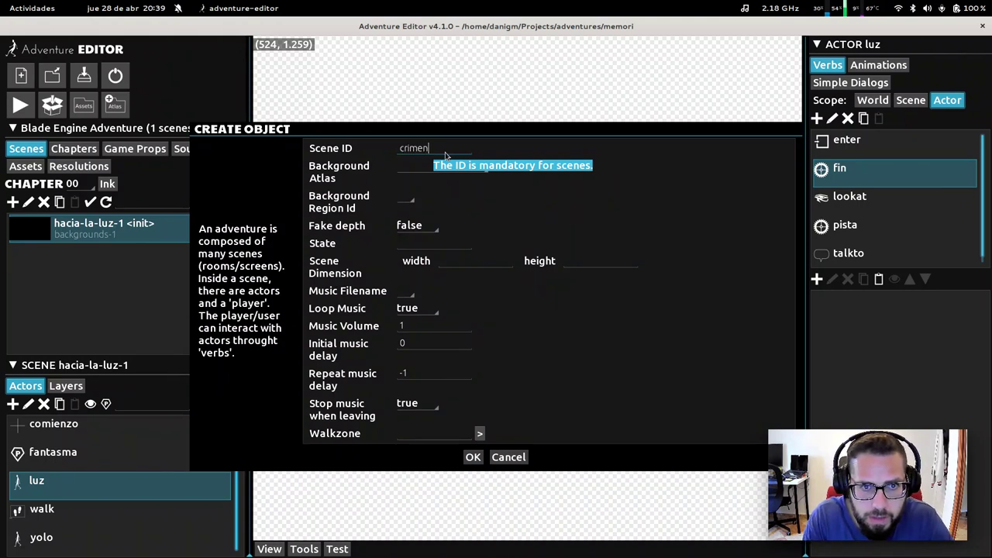
click(442, 169)
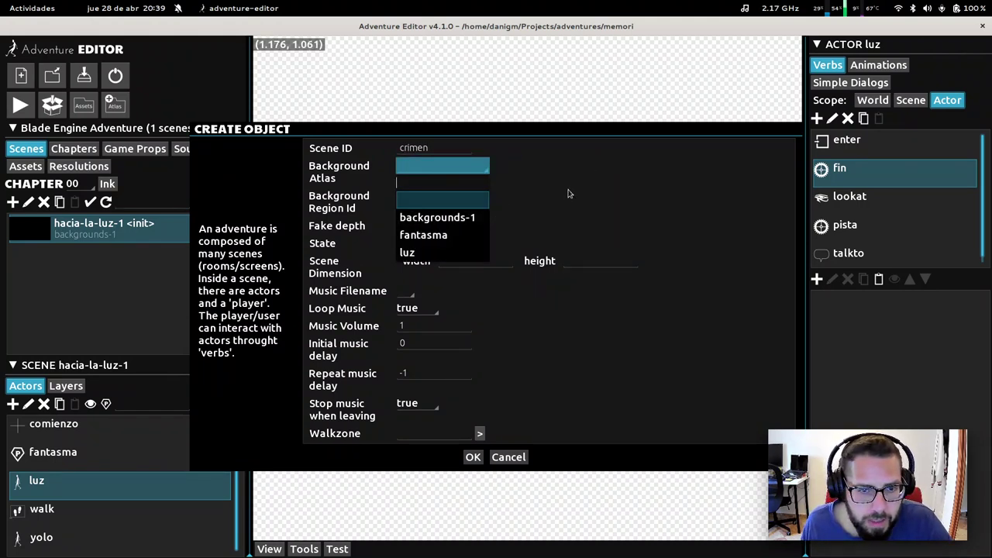
click(393, 203)
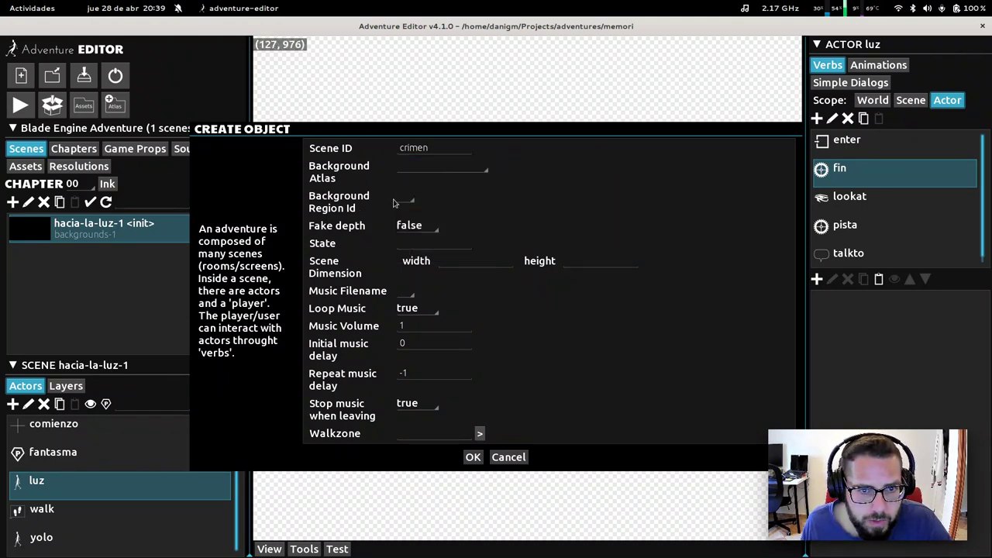
click(423, 232)
click(417, 268)
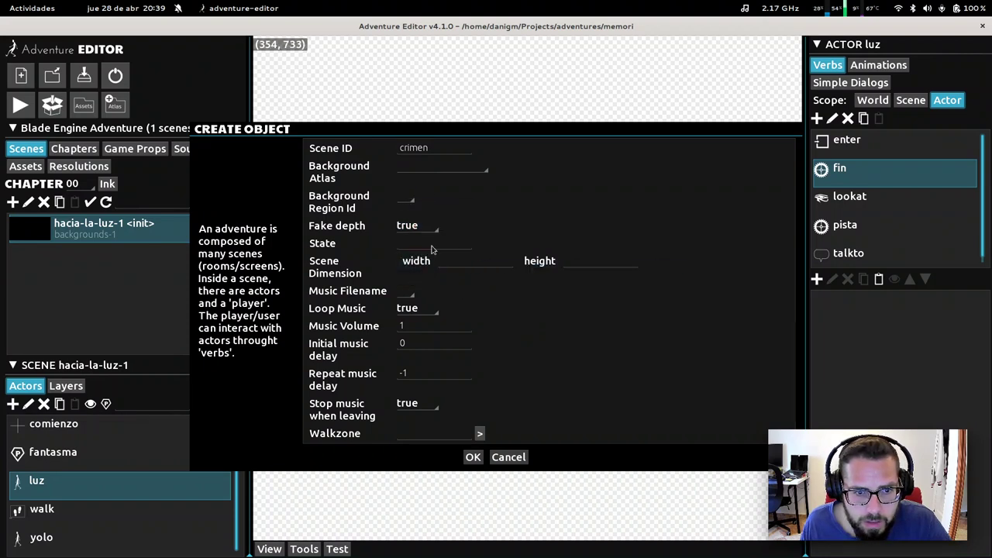
click(473, 457)
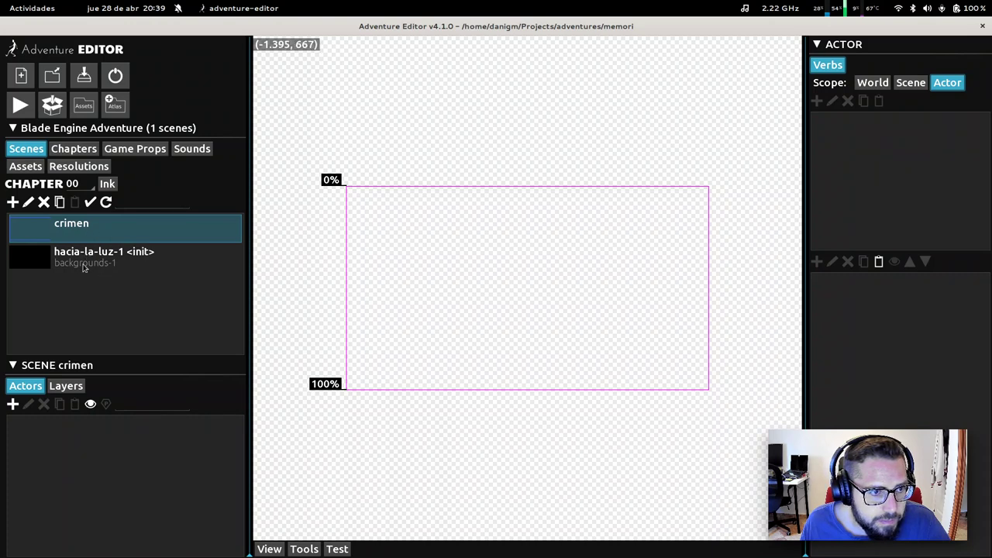
Step: Return to the hacia-la-luz-1 scene and select the luz actor's fin verb
click(83, 267)
key(Up)
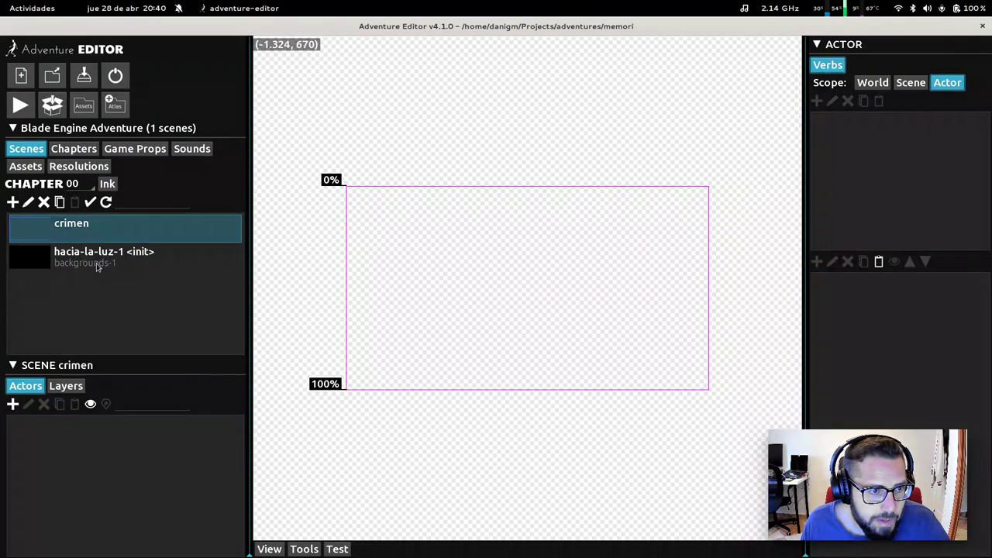
click(92, 264)
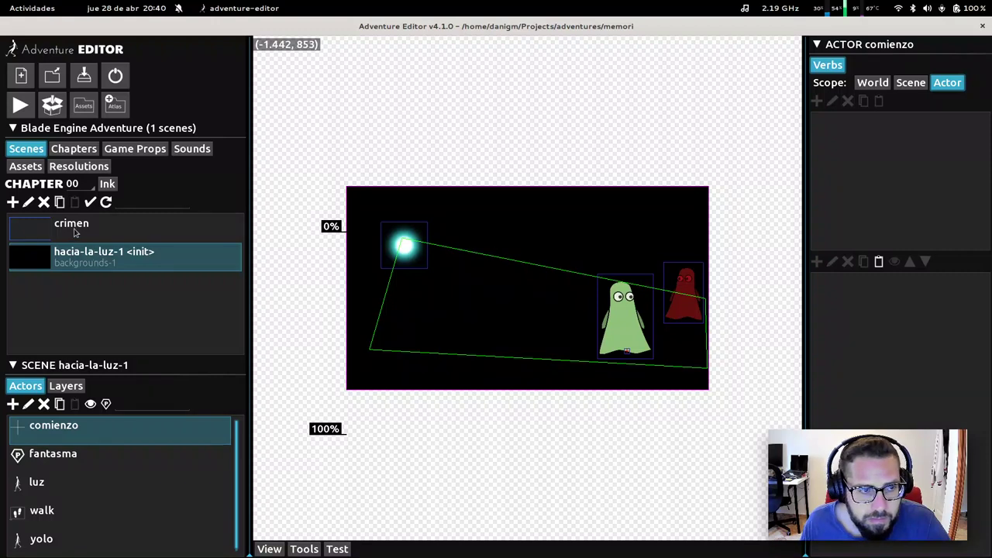
click(75, 232)
click(83, 254)
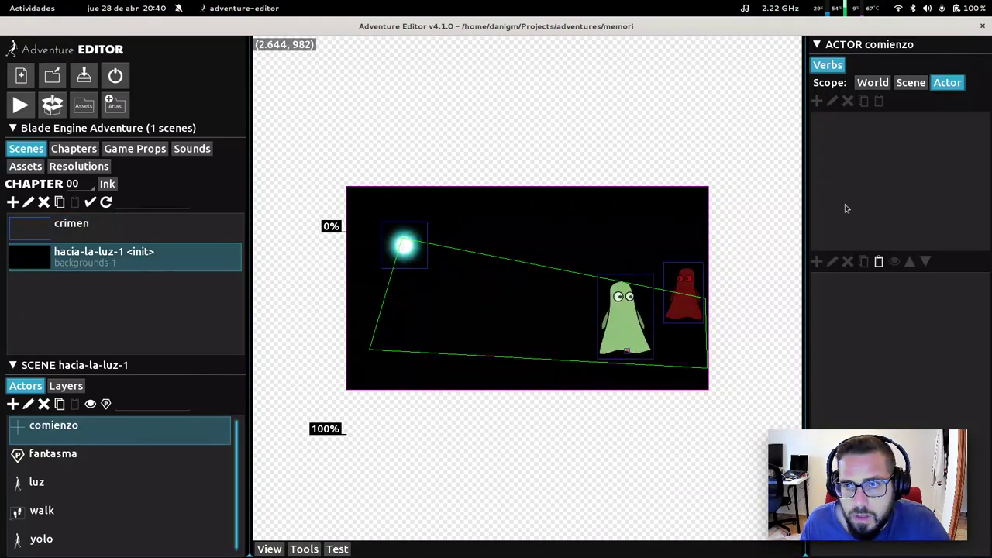
click(380, 252)
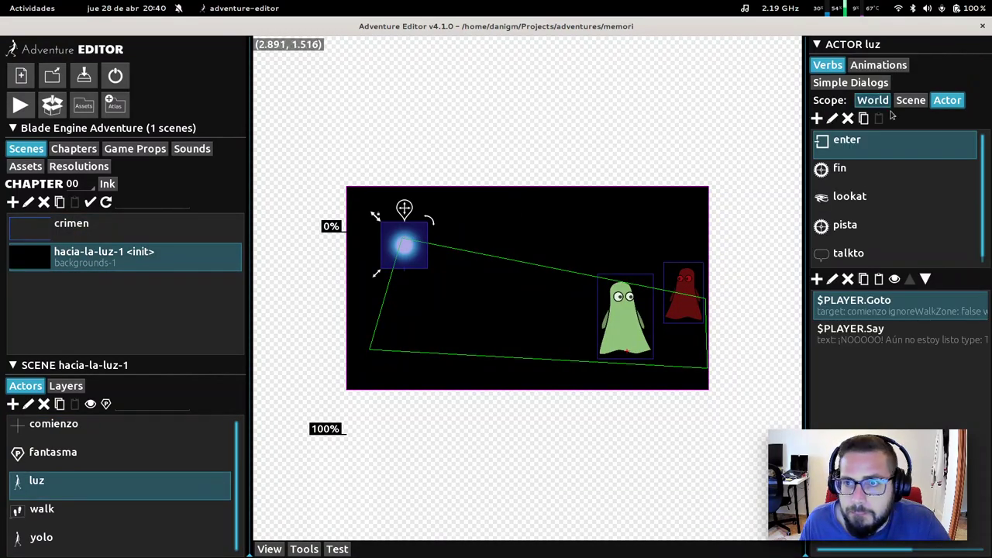
click(853, 175)
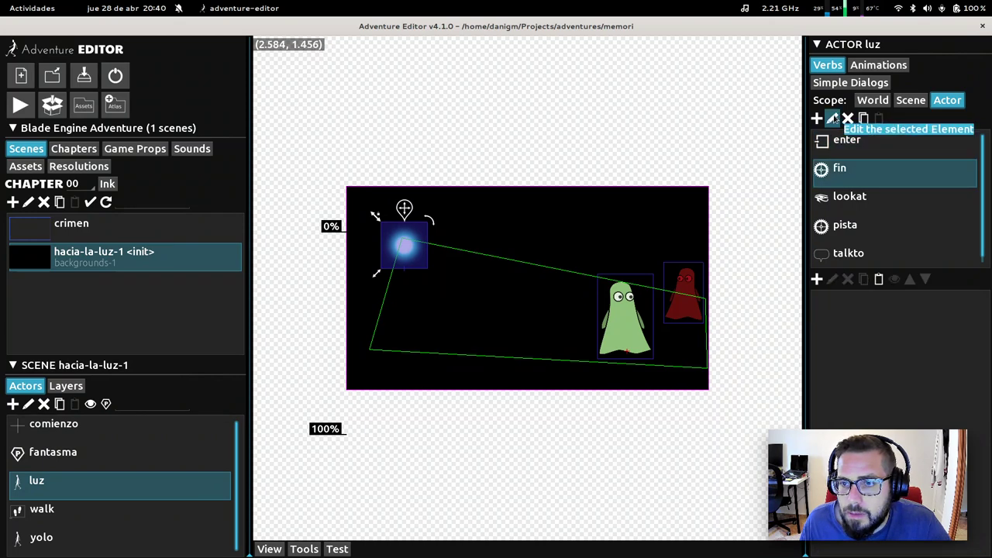
Step: Add a Transition action of type FADE_OUT to the luz actor's fin verb
click(817, 279)
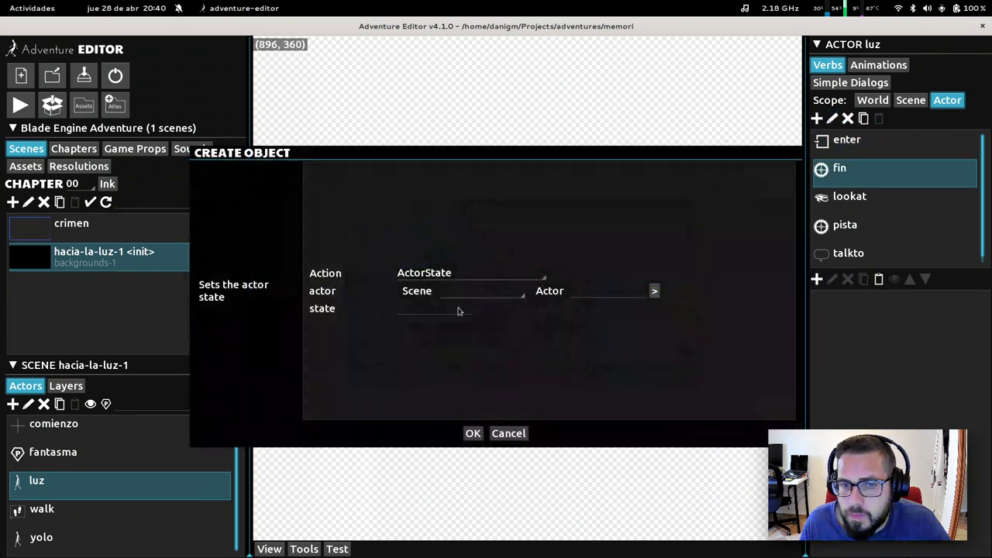
click(427, 275)
scroll(483, 360, down, 5)
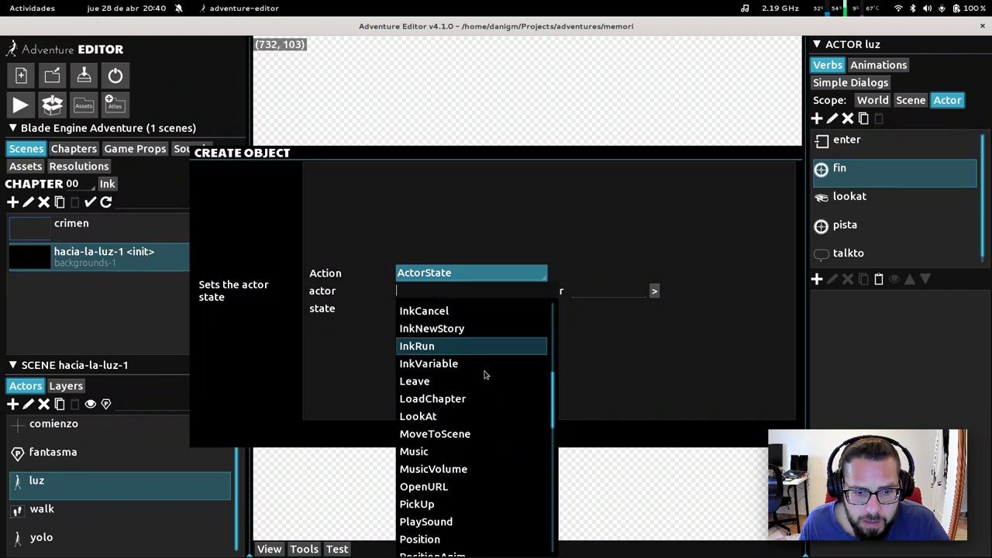
scroll(485, 375, down, 7)
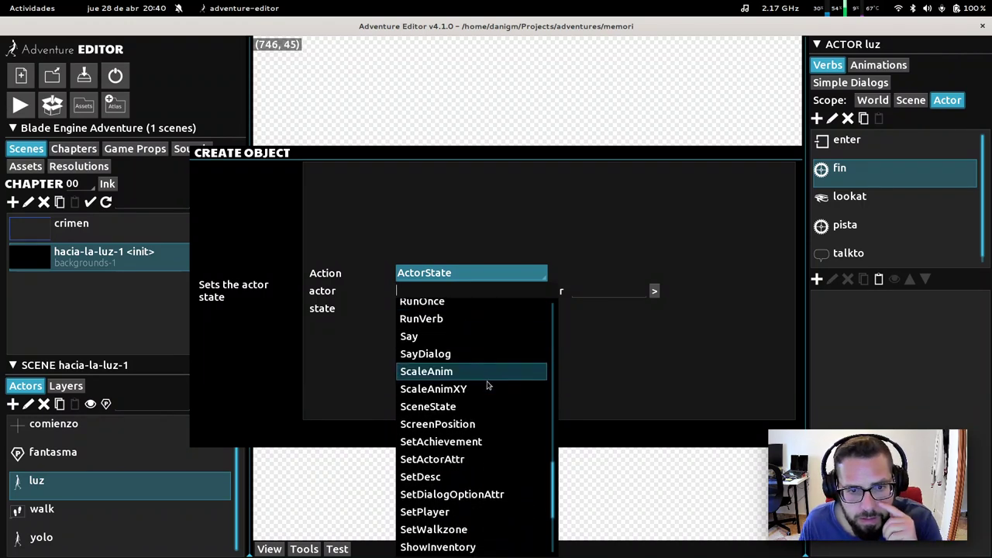
scroll(488, 386, down, 3)
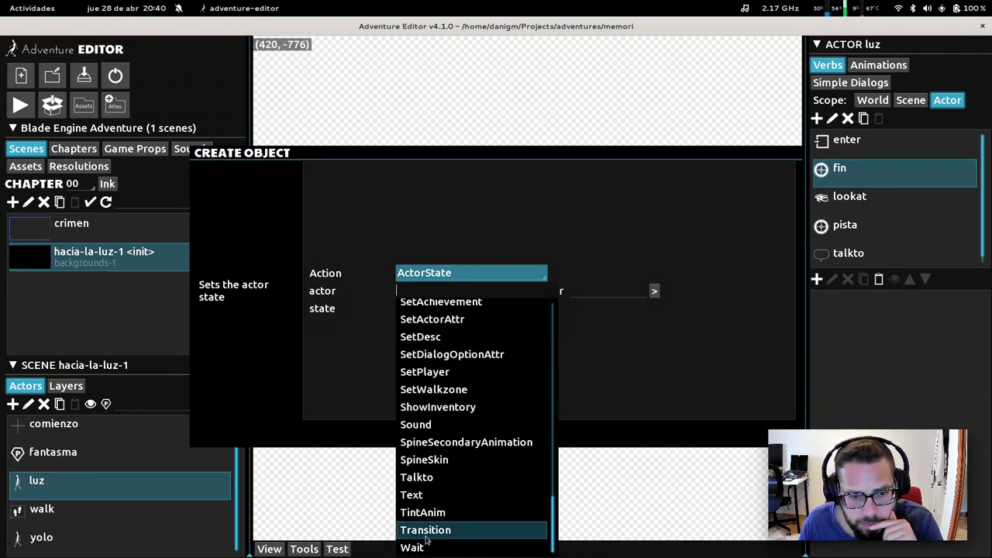
click(522, 528)
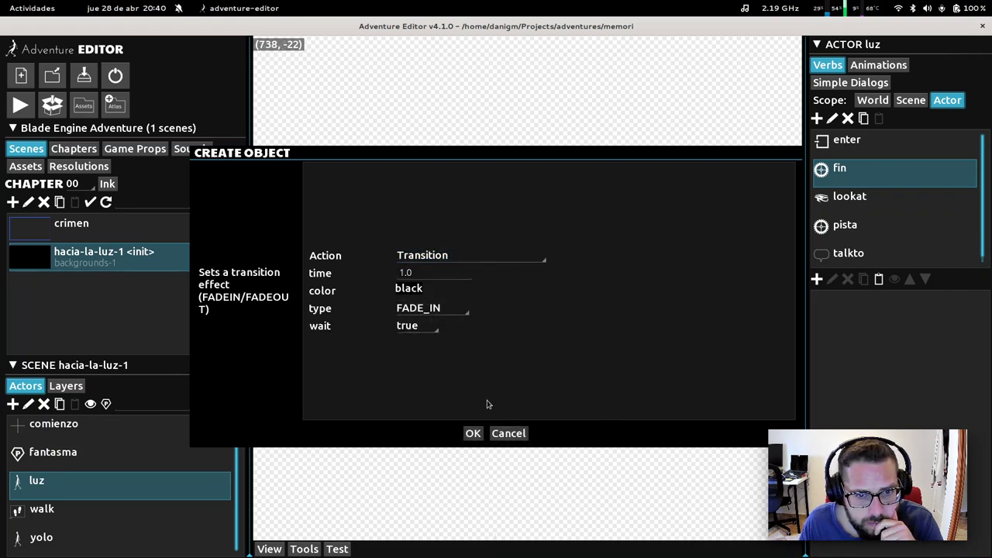
click(432, 307)
click(449, 361)
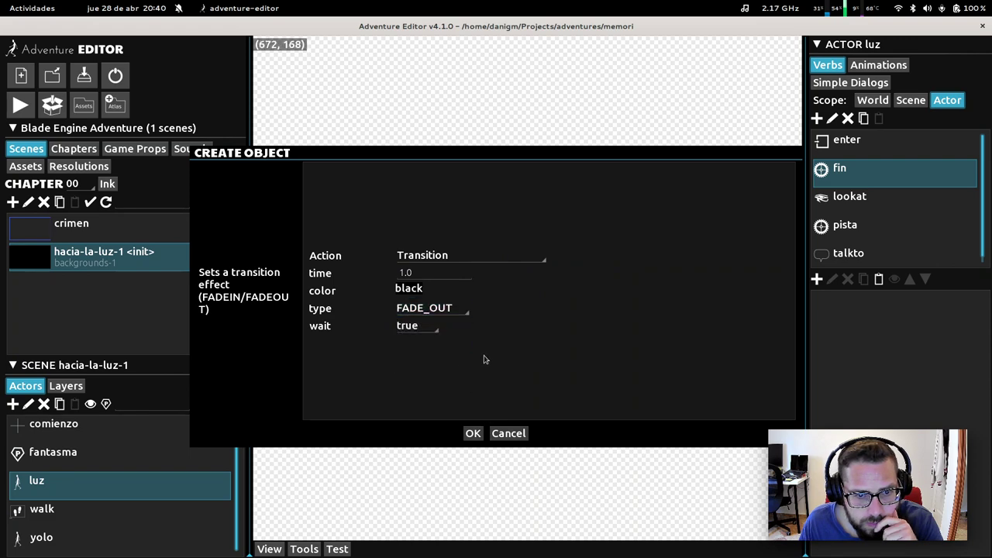
click(473, 434)
click(818, 279)
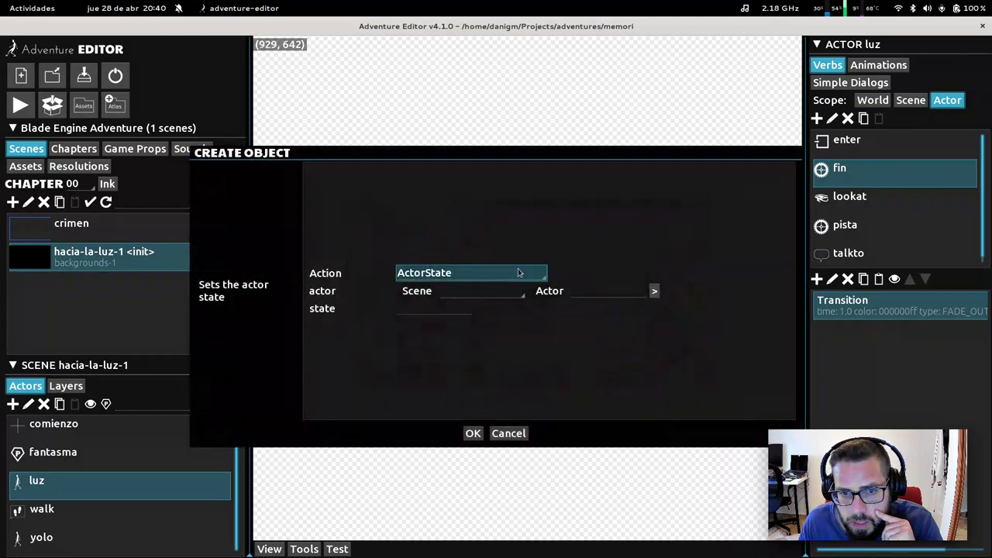
click(518, 272)
scroll(497, 358, down, 1)
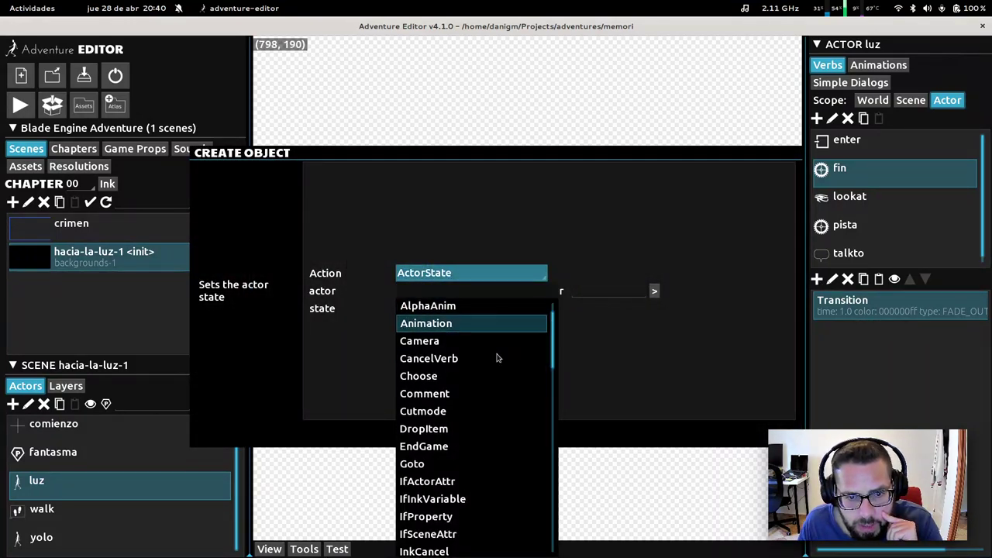
scroll(493, 363, down, 1)
scroll(488, 397, down, 3)
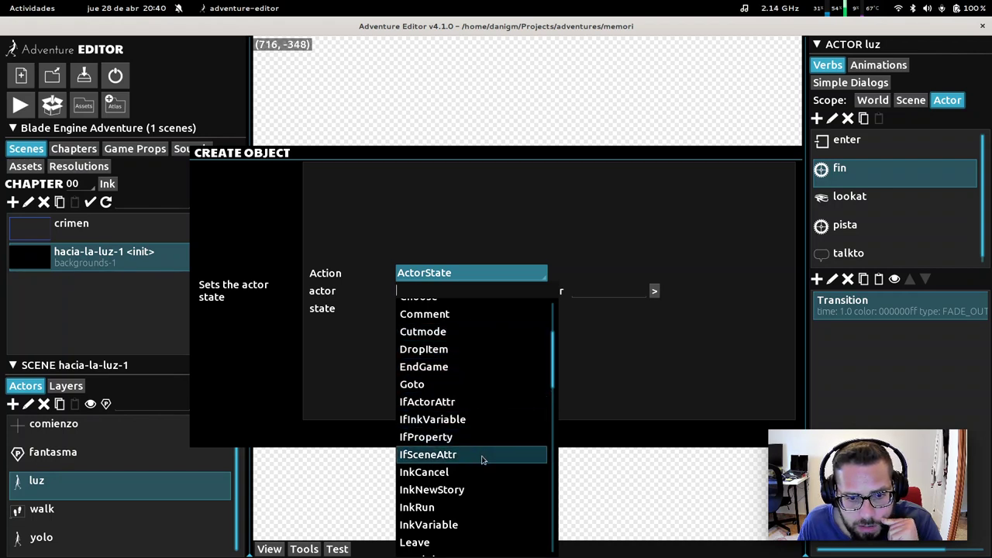
scroll(481, 459, down, 3)
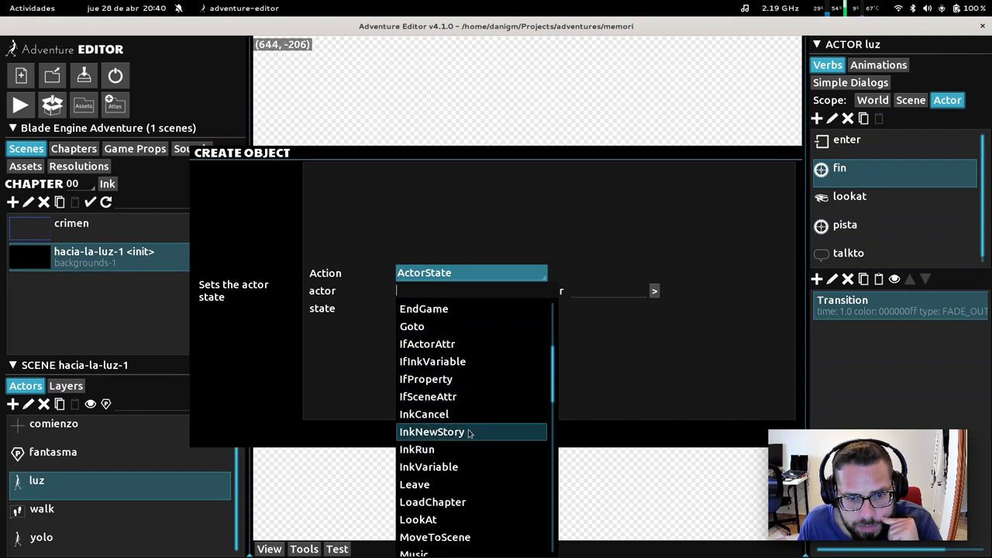
scroll(468, 433, down, 3)
click(454, 430)
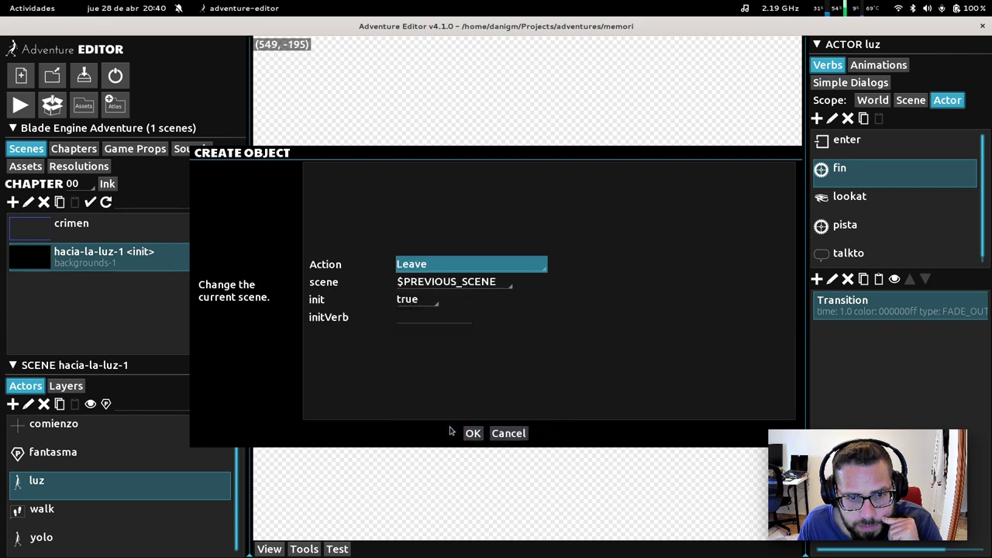
click(447, 289)
click(449, 287)
click(453, 285)
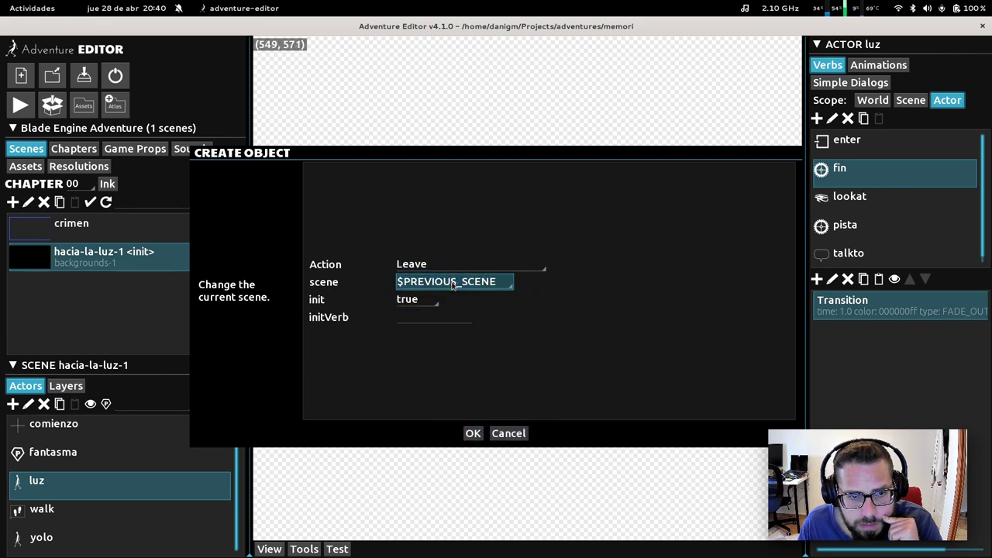
click(508, 433)
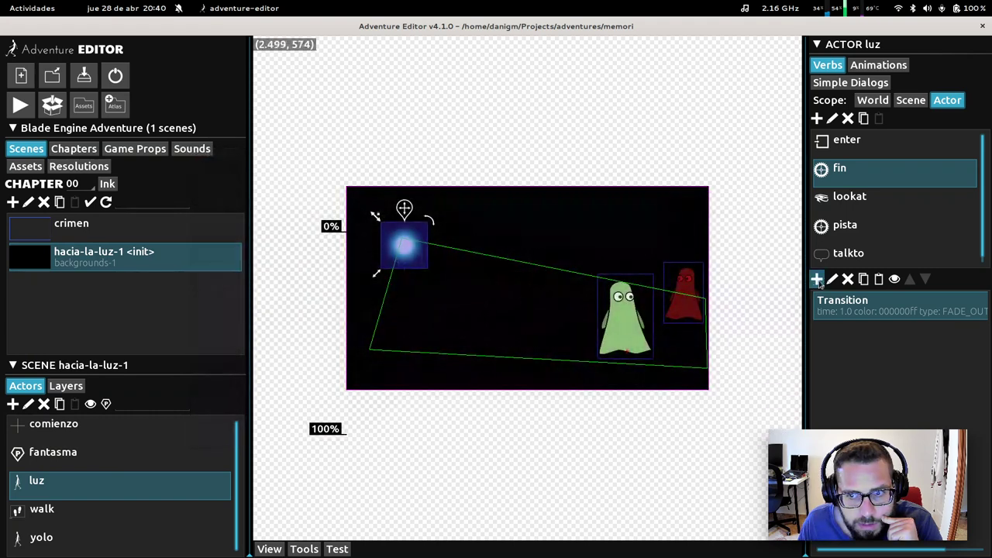
click(817, 279)
click(470, 273)
scroll(473, 388, down, 5)
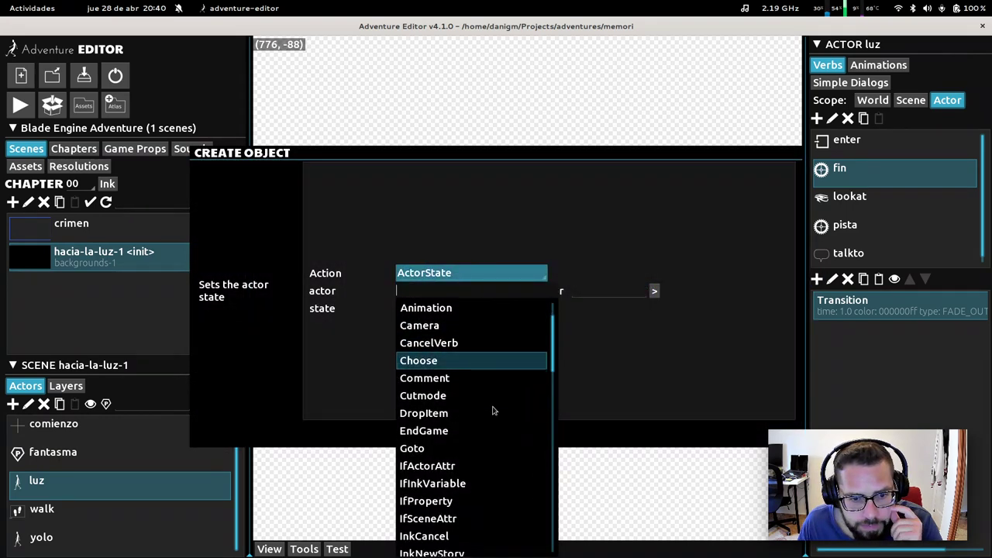
click(442, 383)
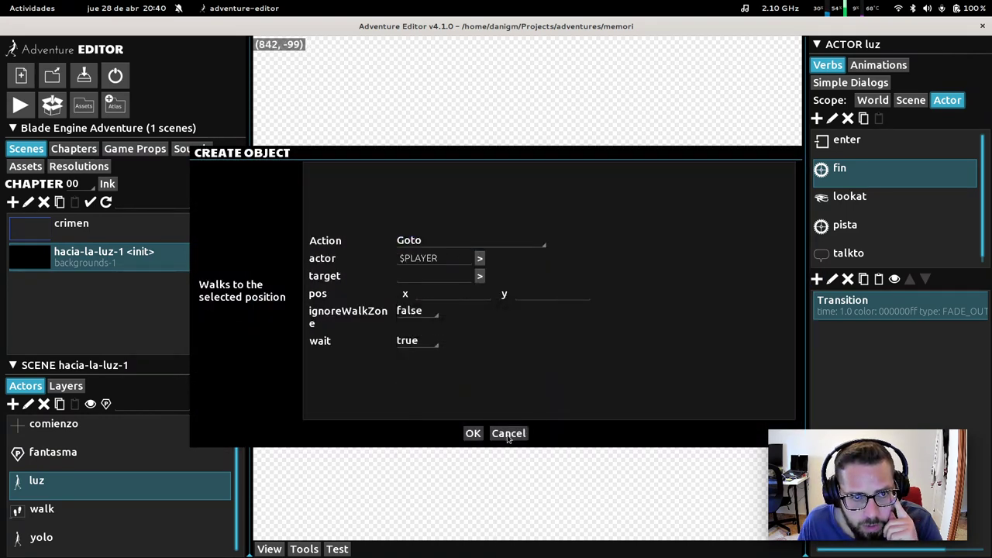
click(509, 433)
Step: Start a new action in the luz actor's fin verb and choose Leave as its type
click(818, 279)
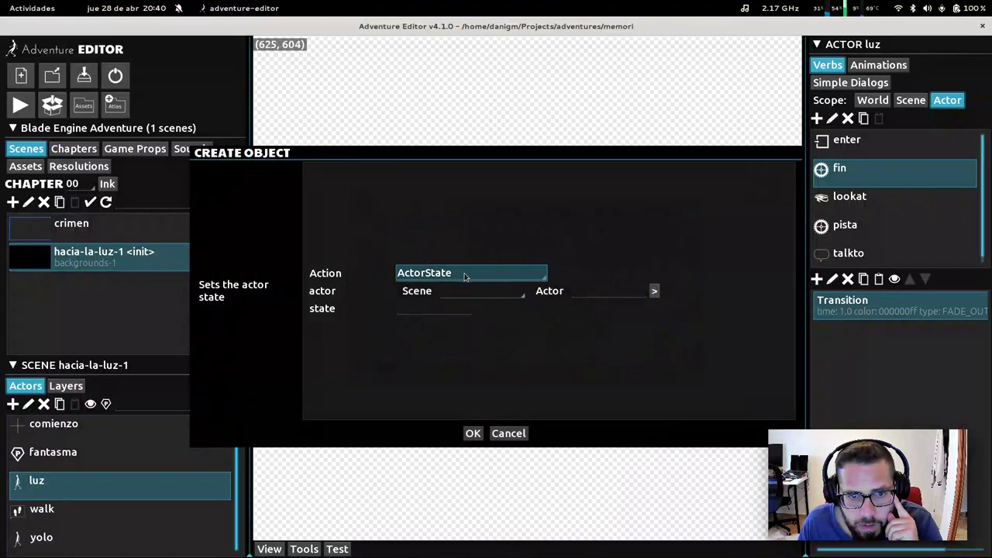
click(470, 273)
scroll(489, 391, down, 5)
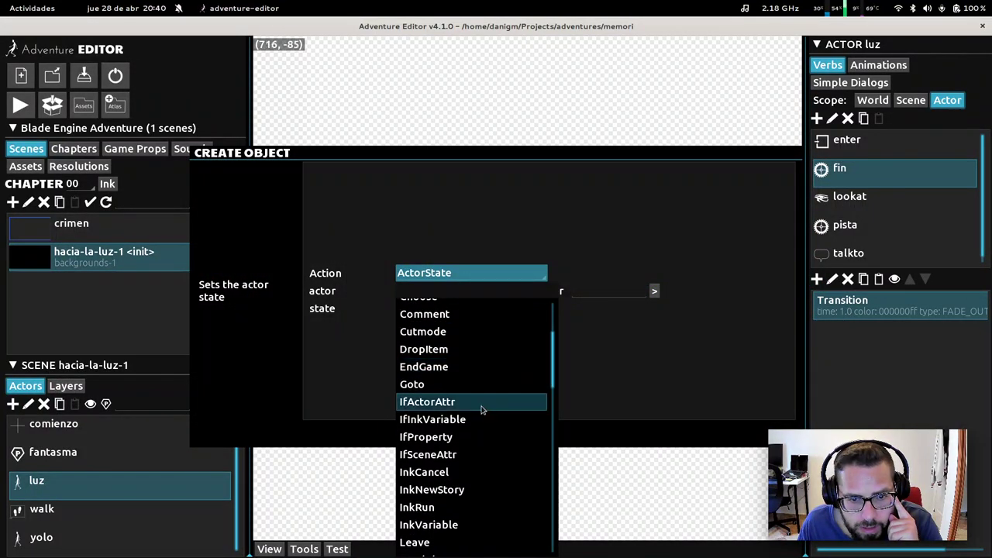
scroll(469, 420, down, 6)
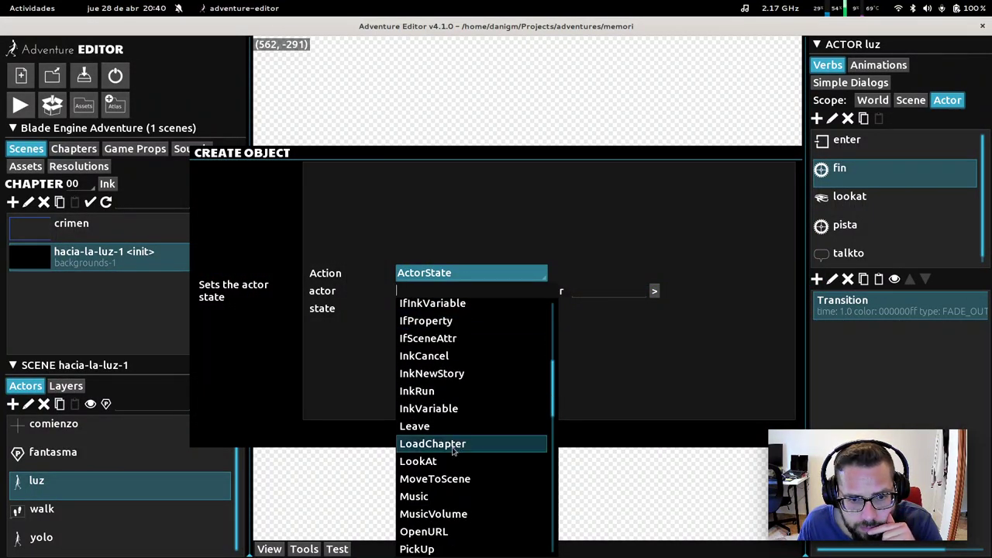
scroll(457, 446, down, 1)
scroll(452, 456, down, 3)
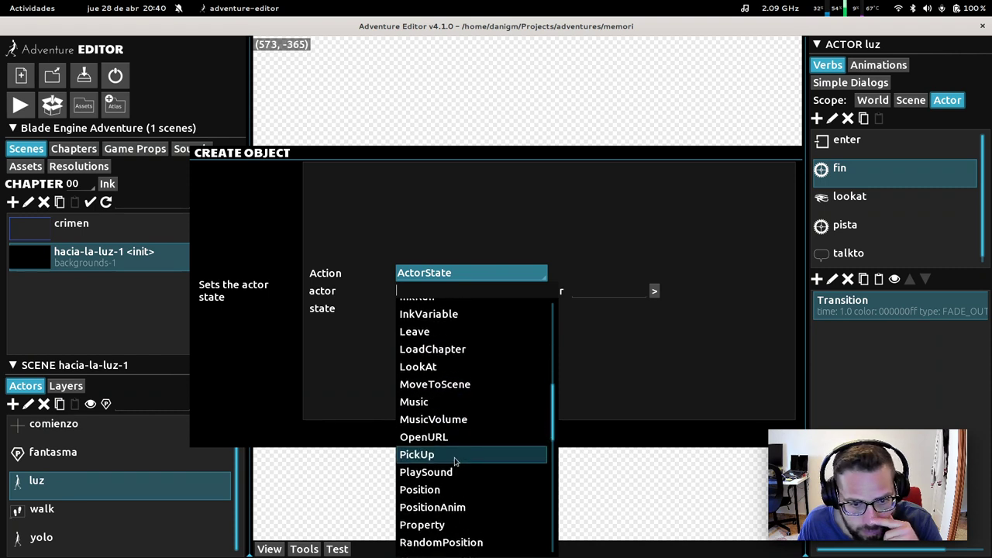
scroll(456, 456, down, 3)
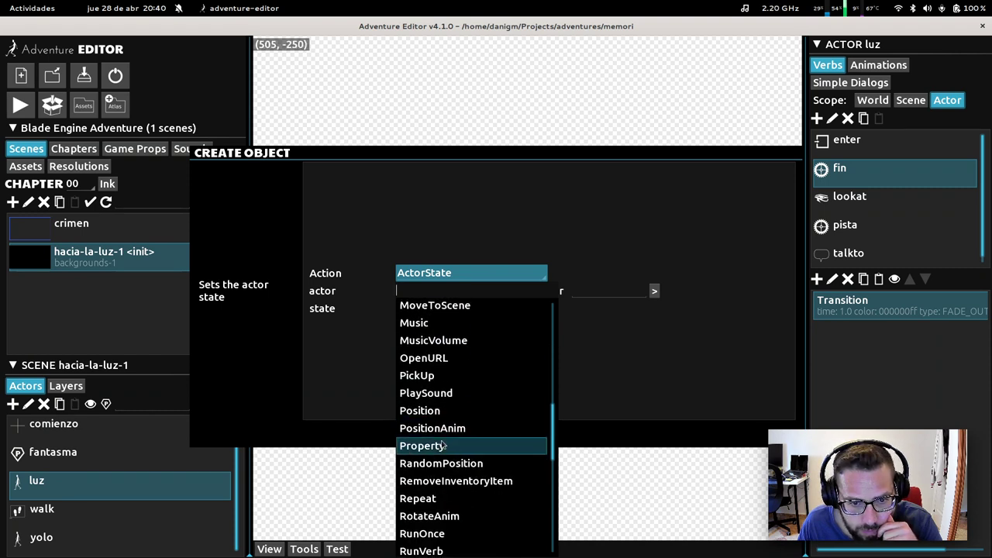
scroll(442, 461, down, 3)
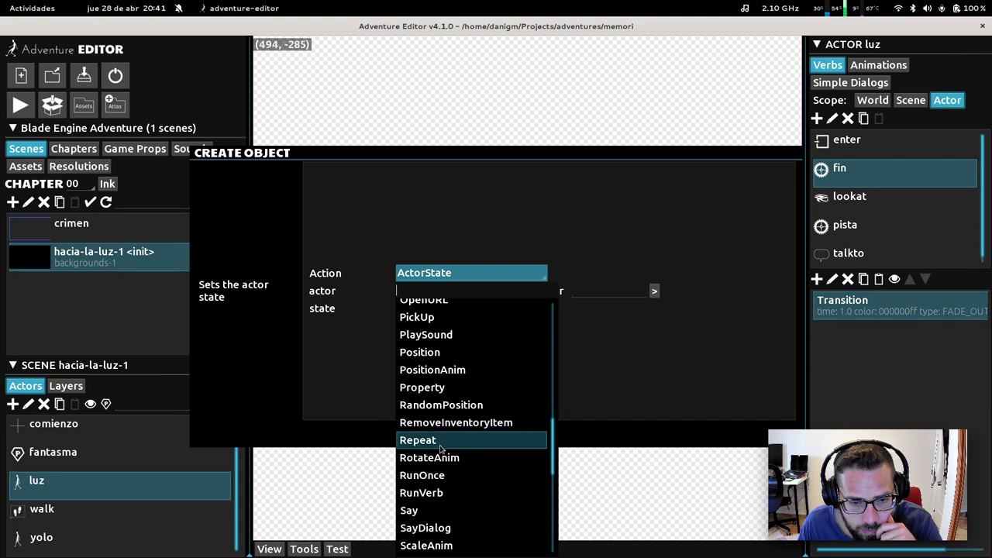
scroll(452, 481, down, 8)
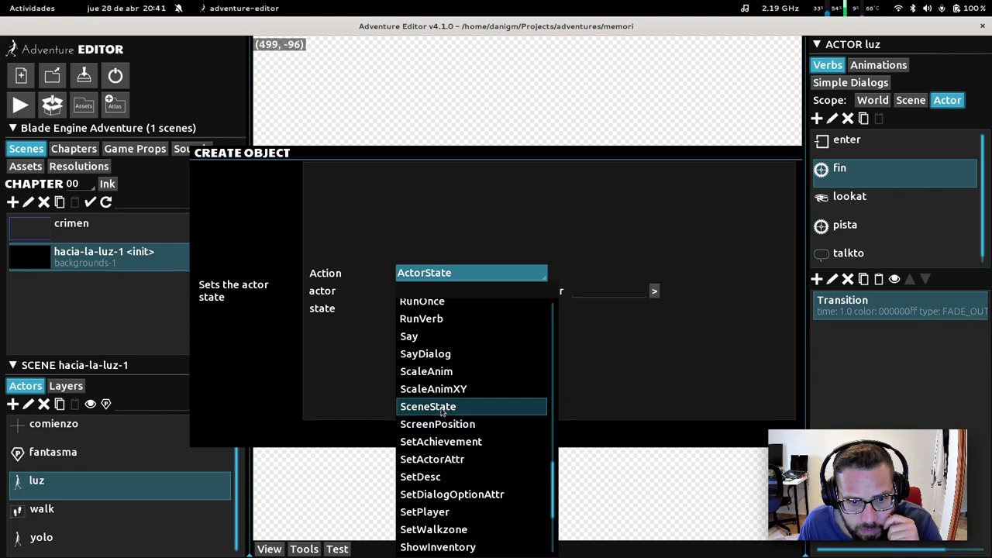
scroll(475, 449, down, 3)
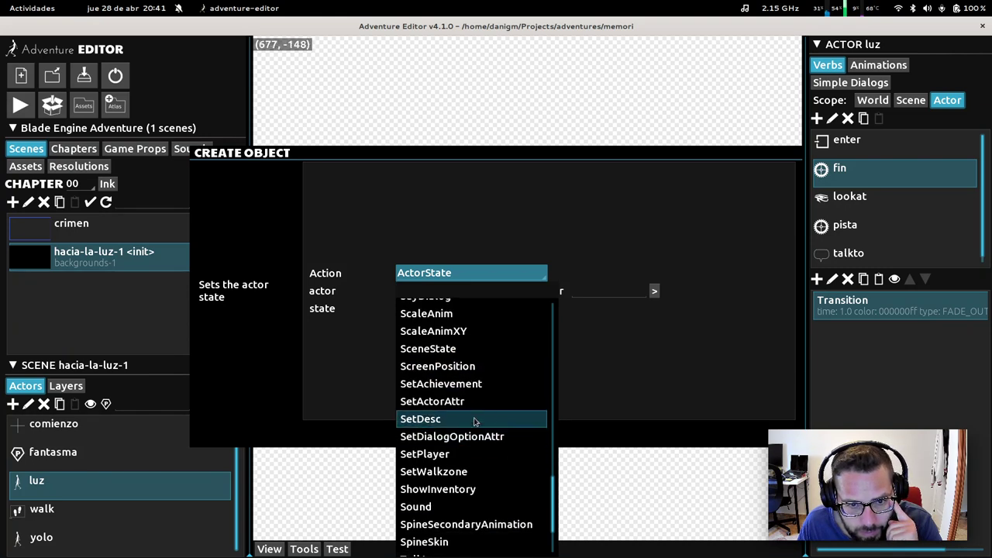
scroll(450, 458, down, 3)
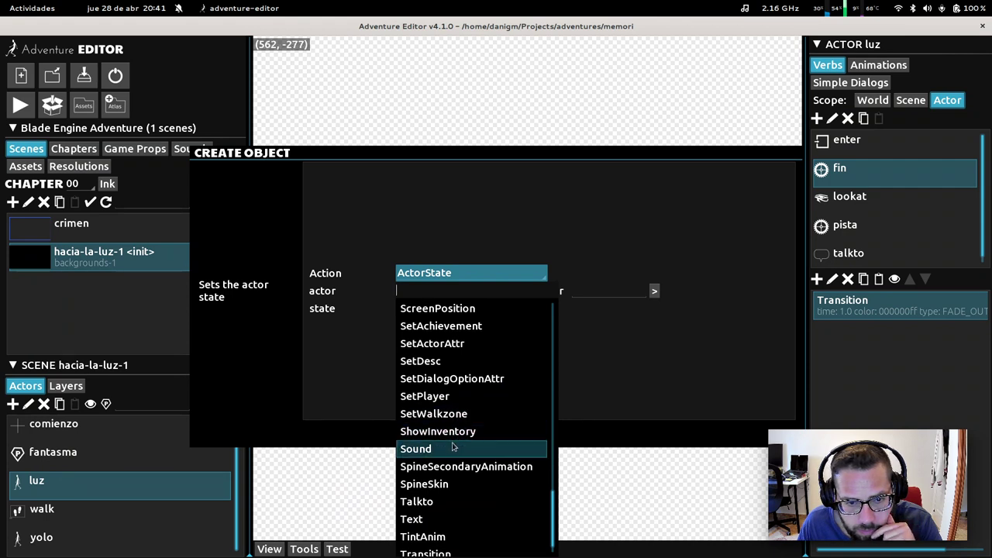
scroll(469, 454, down, 1)
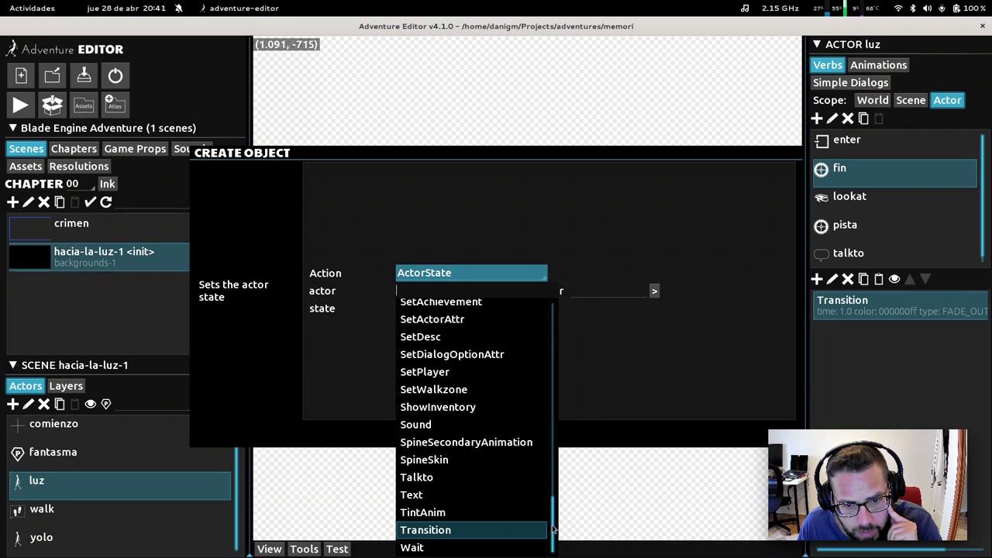
drag(554, 530, 550, 400)
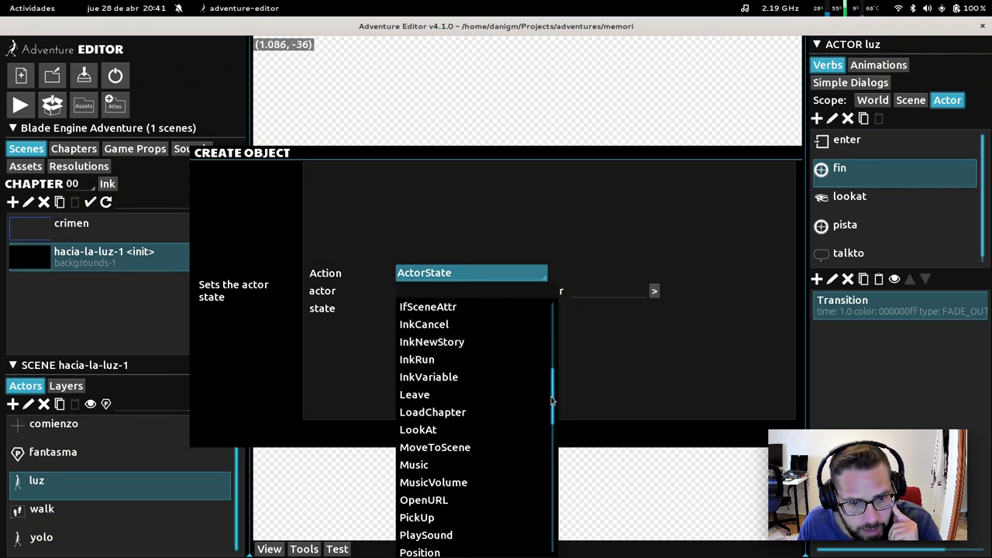
click(405, 401)
Step: Set the Leave action's scene to crimen with init true and add it to the fin verb
click(458, 287)
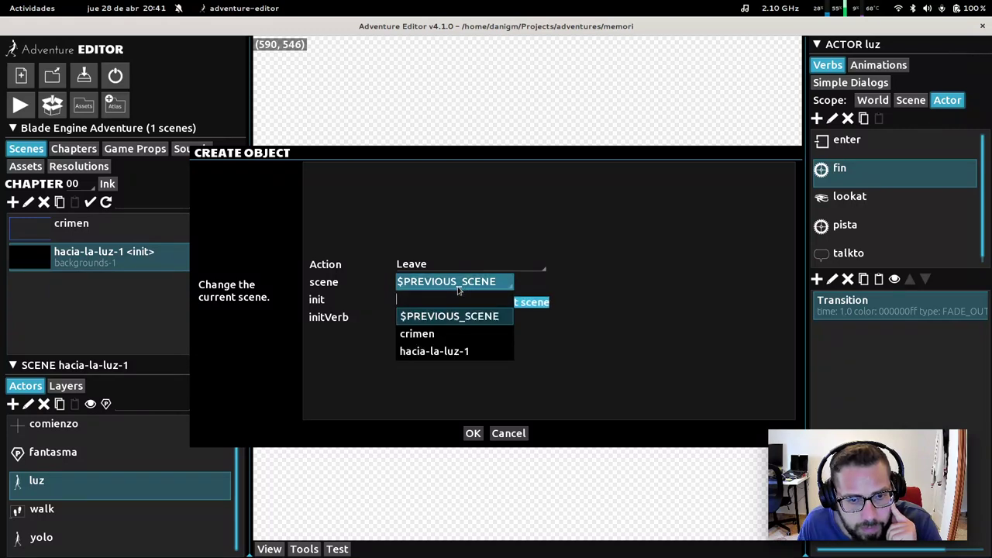
click(458, 289)
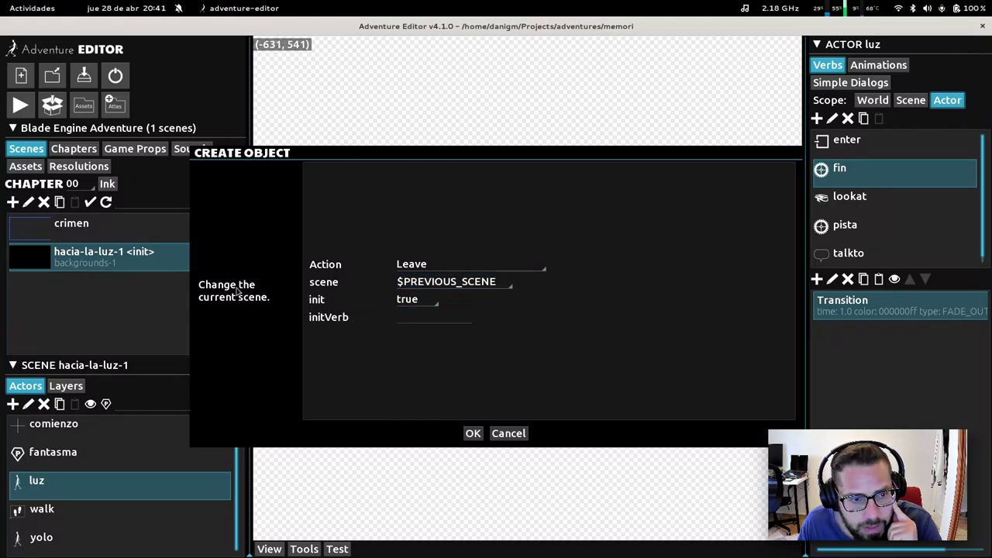
click(460, 290)
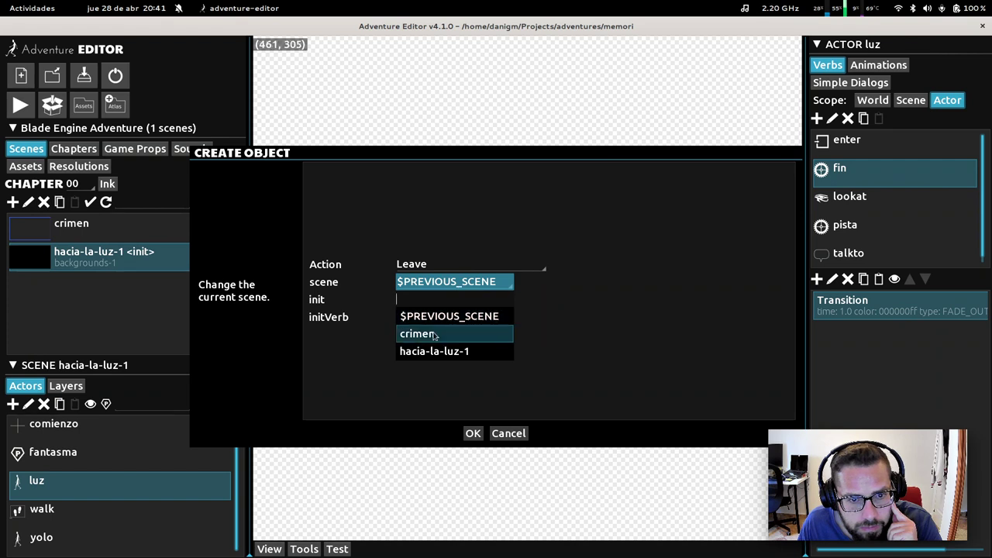
click(437, 333)
click(435, 303)
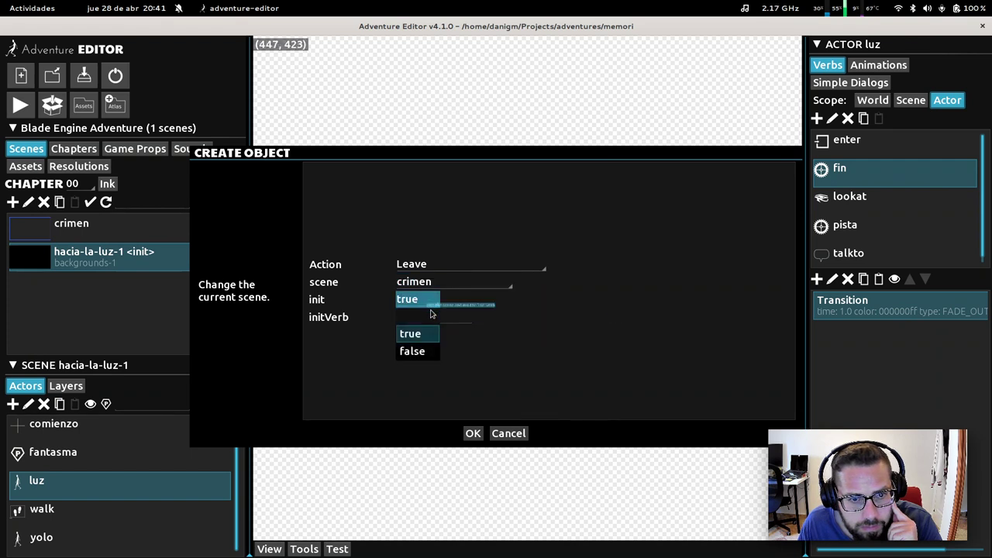
click(431, 351)
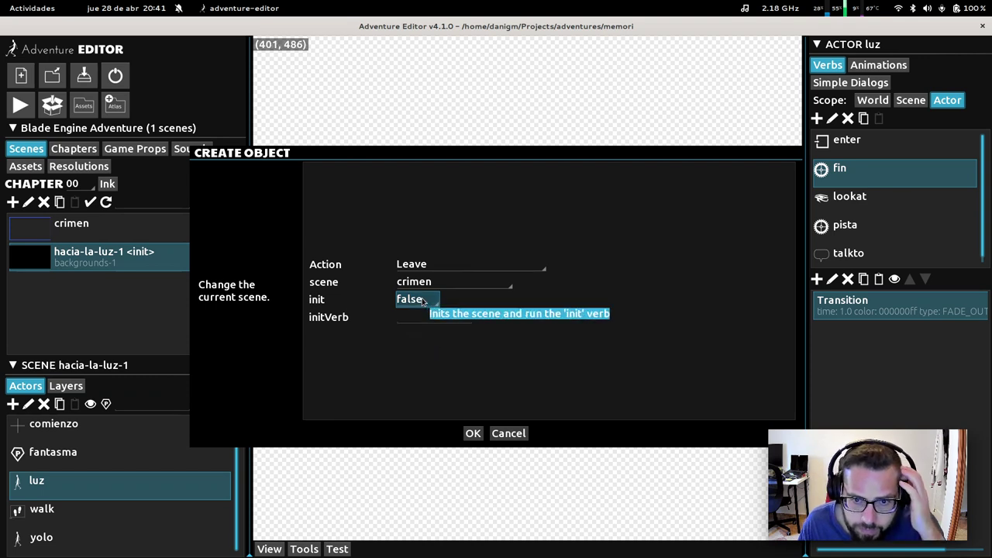
click(423, 302)
click(411, 333)
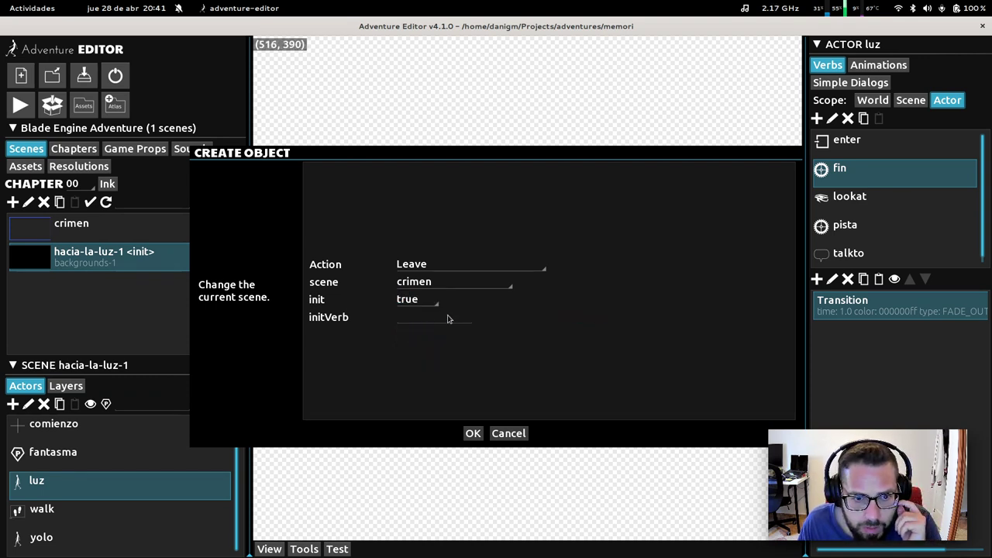
click(473, 434)
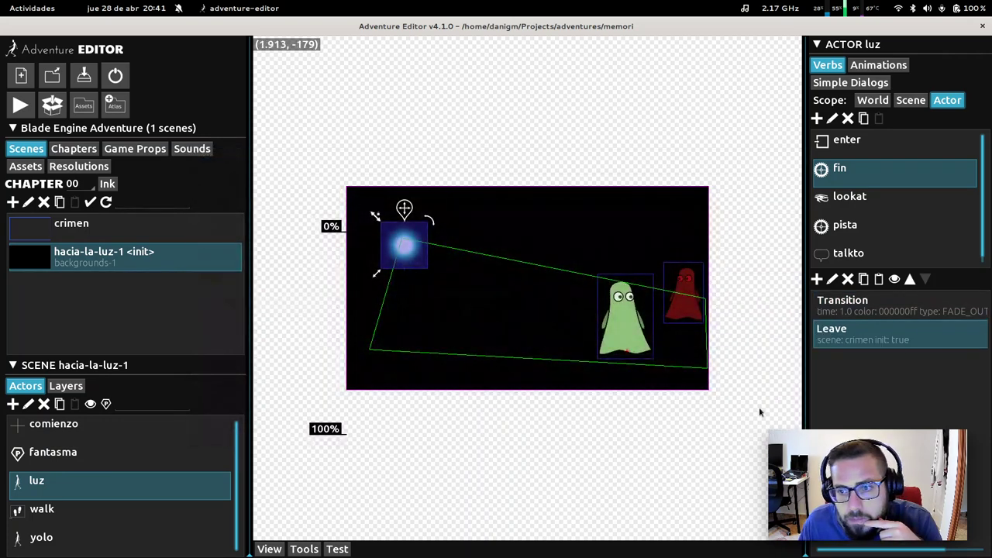
Step: Test the hacia-la-luz-1 scene by walking the ghost around and sending it to the light, and close the game window
click(338, 549)
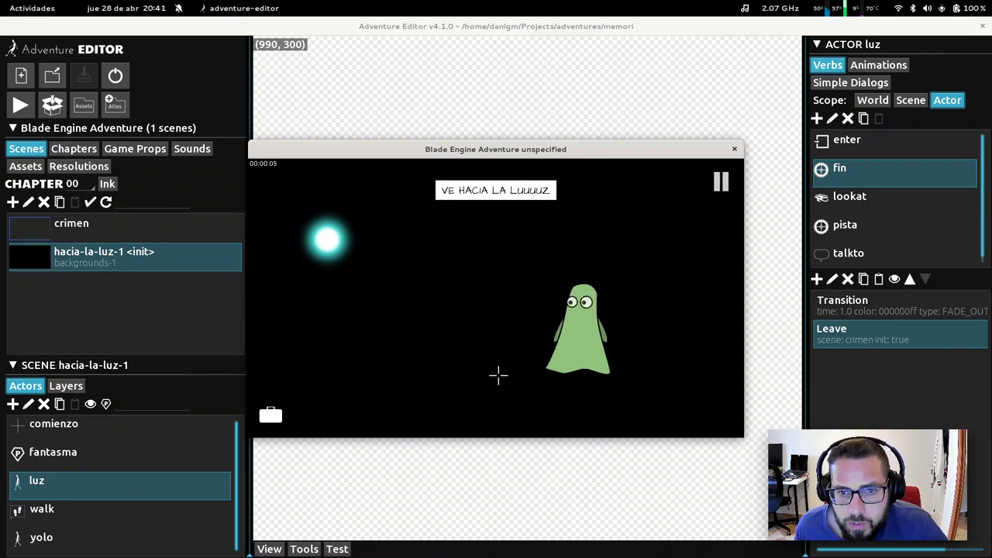
click(658, 401)
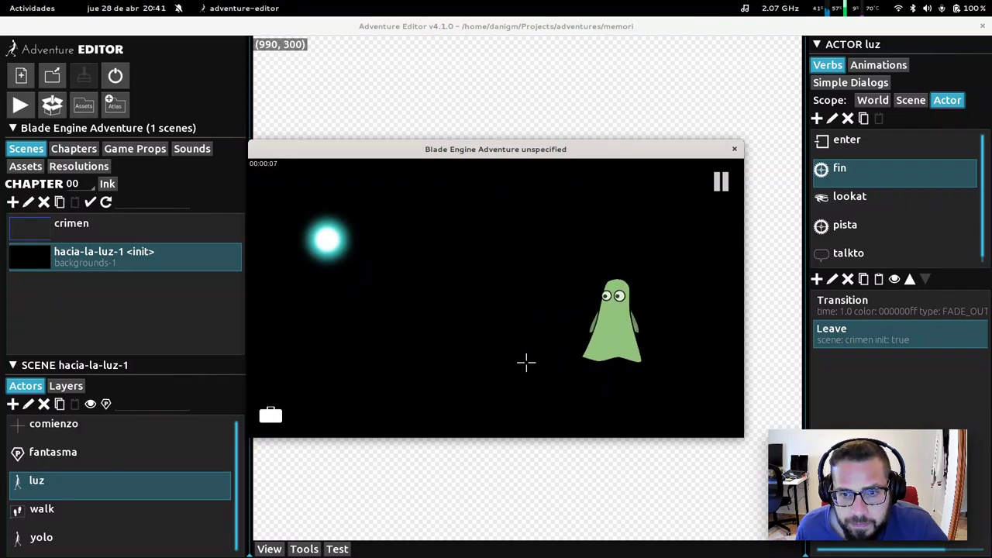
click(667, 364)
click(543, 359)
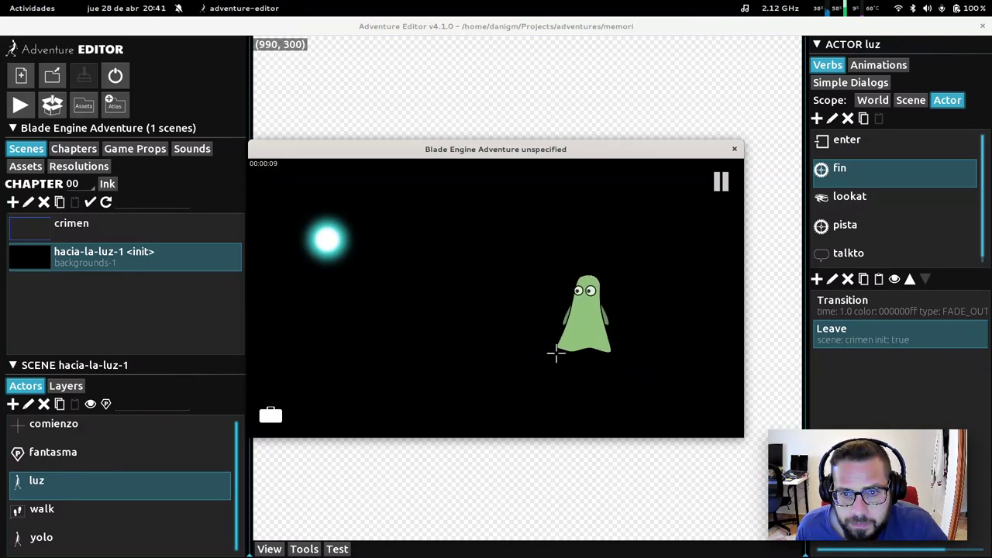
click(328, 239)
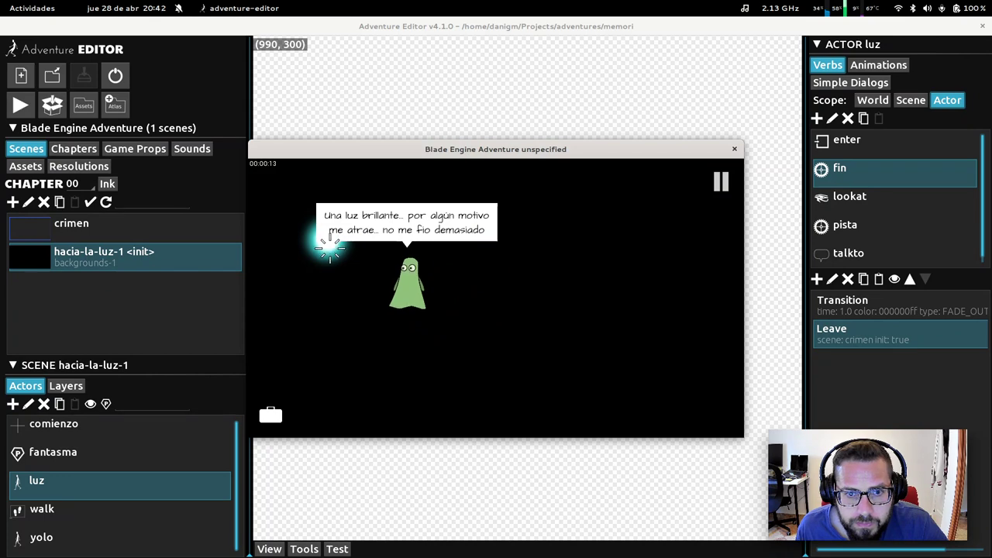
click(734, 148)
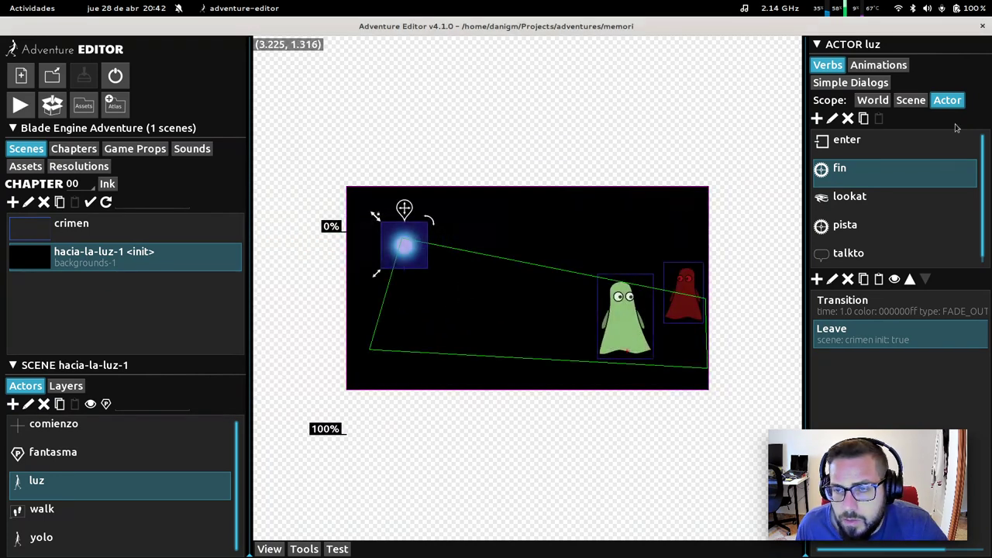
Step: Add a Cutmode action with value true to the scene's init verb and place it first in the action list
click(912, 100)
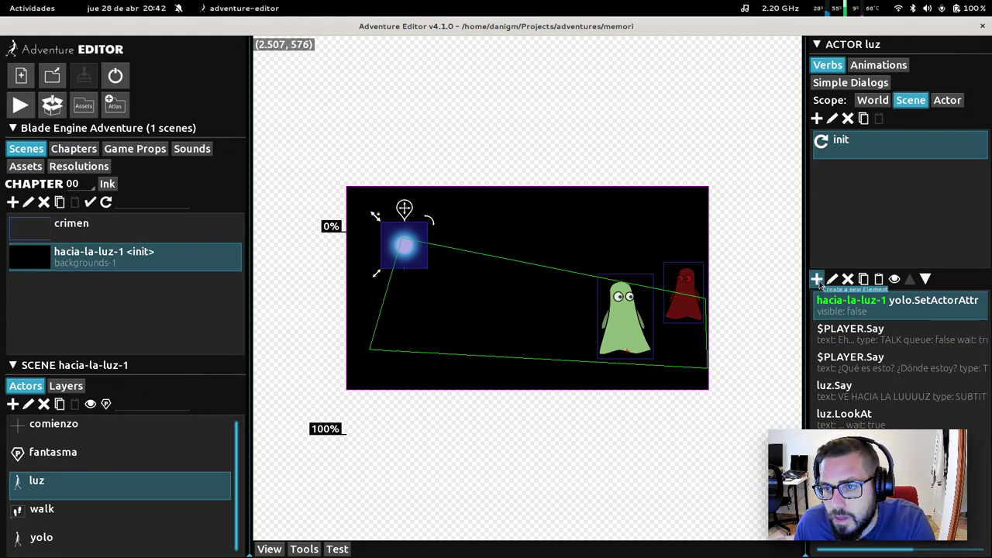
click(818, 280)
click(495, 273)
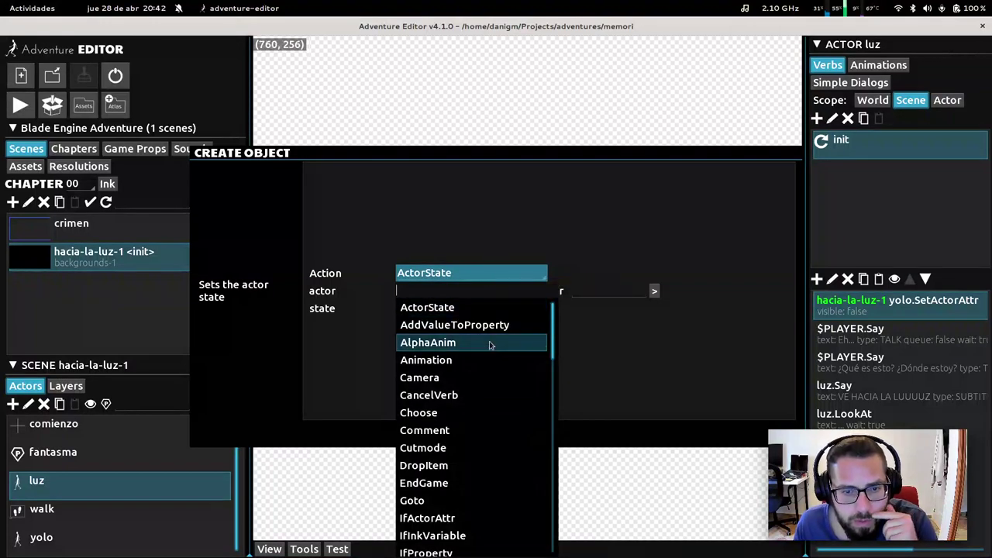
scroll(513, 356, down, 2)
click(456, 390)
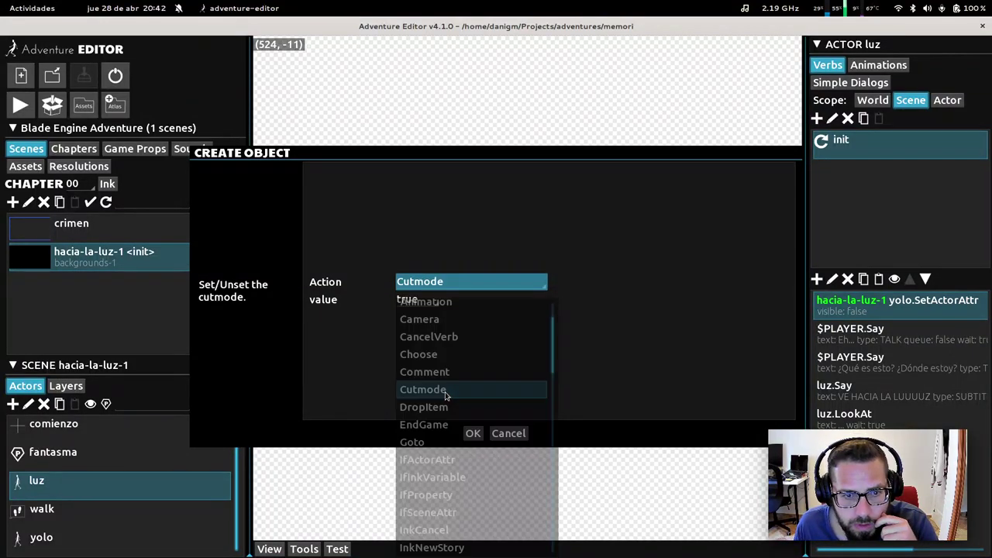
click(473, 434)
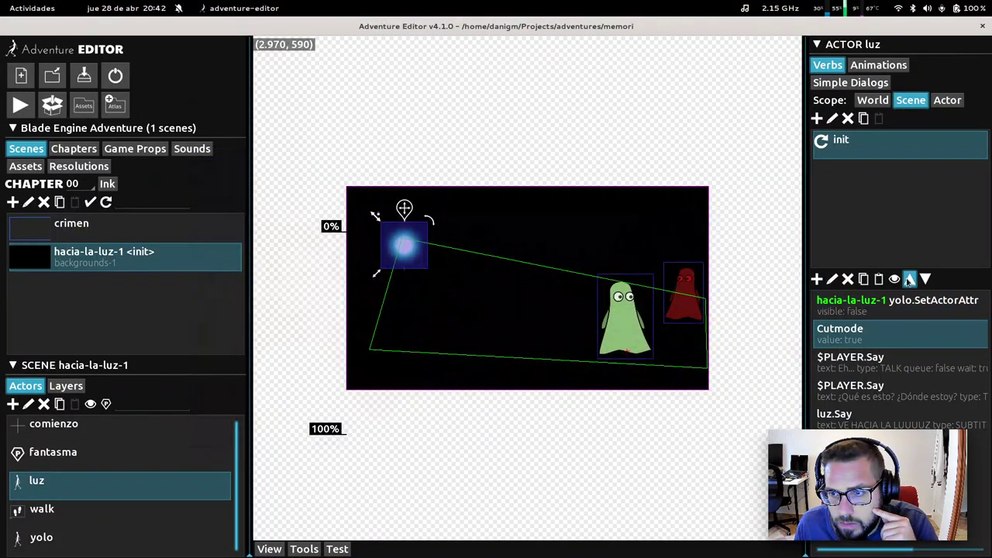
click(910, 279)
Step: Add a second Cutmode action with value false to the scene's init verb
click(817, 279)
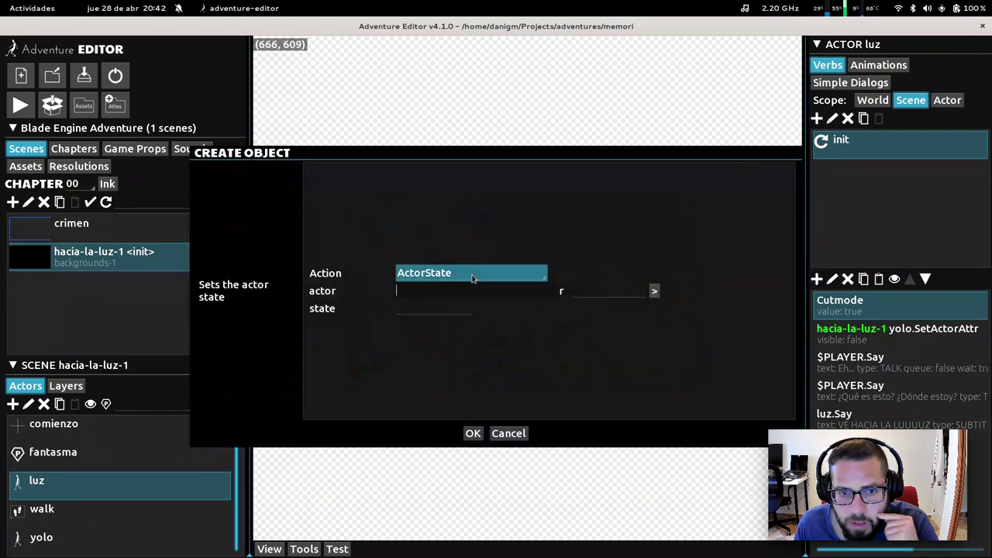
click(457, 272)
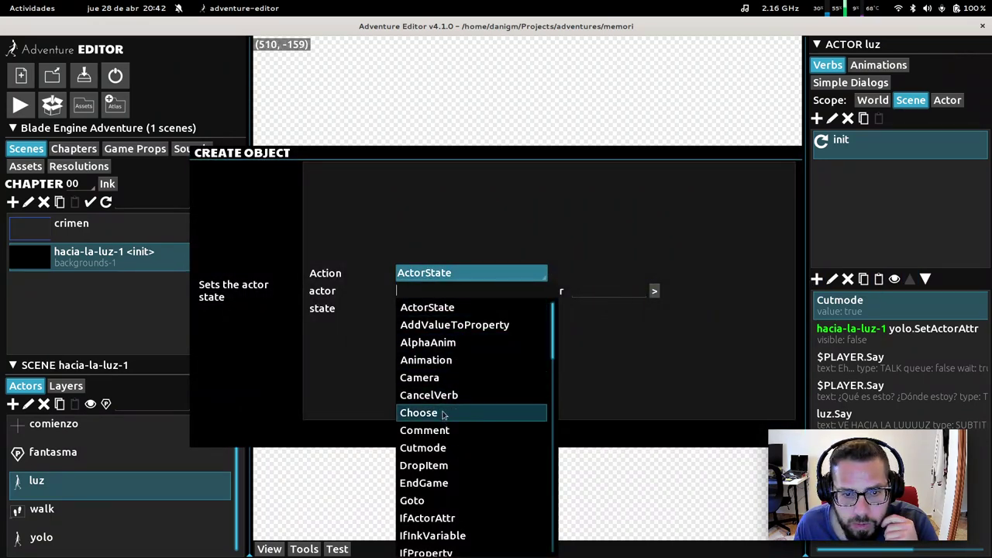
click(446, 448)
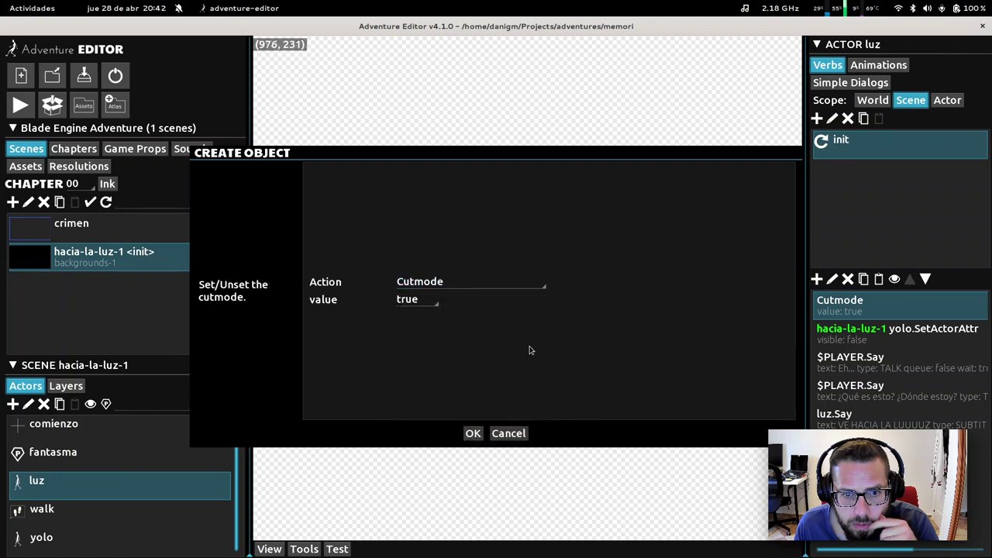
click(423, 301)
click(416, 350)
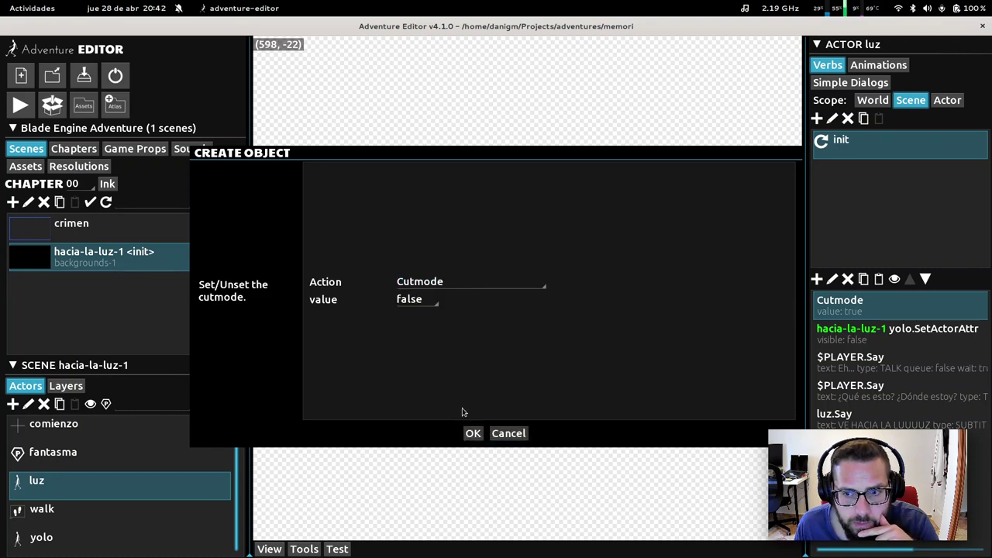
click(473, 433)
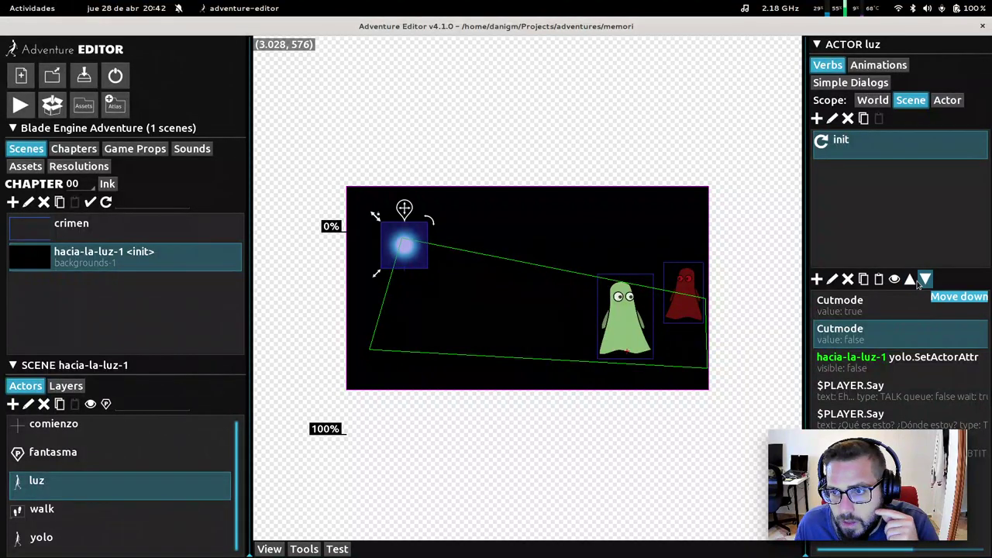
Step: Move the Cutmode false action to the end of the init verb's action list
click(925, 281)
click(925, 281)
click(926, 281)
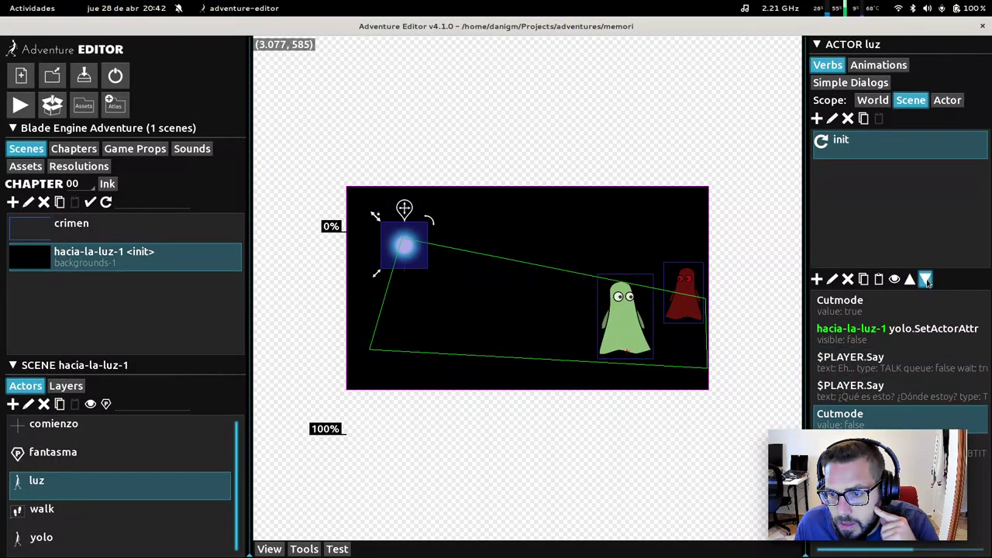
click(926, 281)
click(926, 281)
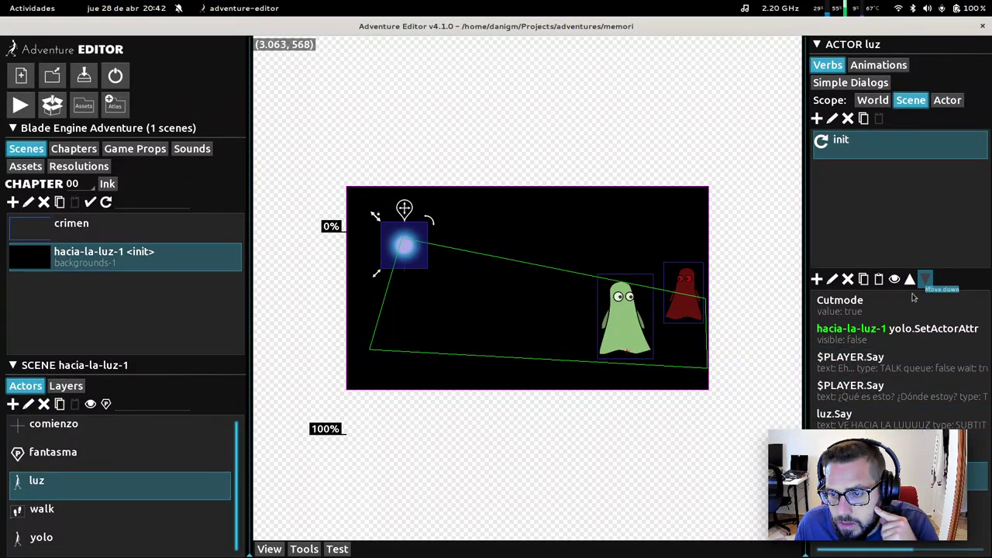
Step: Test the hacia-la-luz-1 scene by talking to the light, choosing "Aún no estoy listo...", "Porfi, porfi" and "Dame alguna pista", and skipping through the dialogue
click(346, 549)
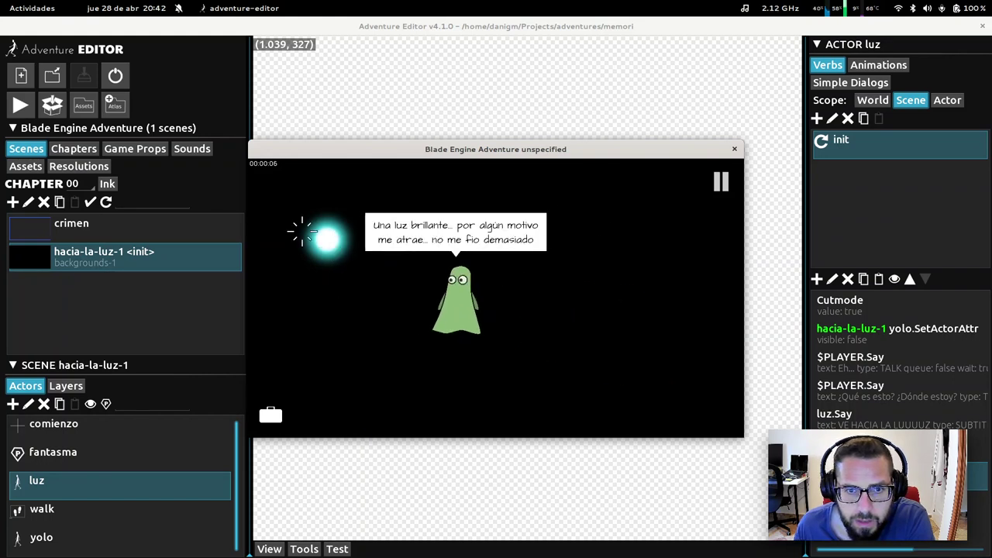
click(327, 237)
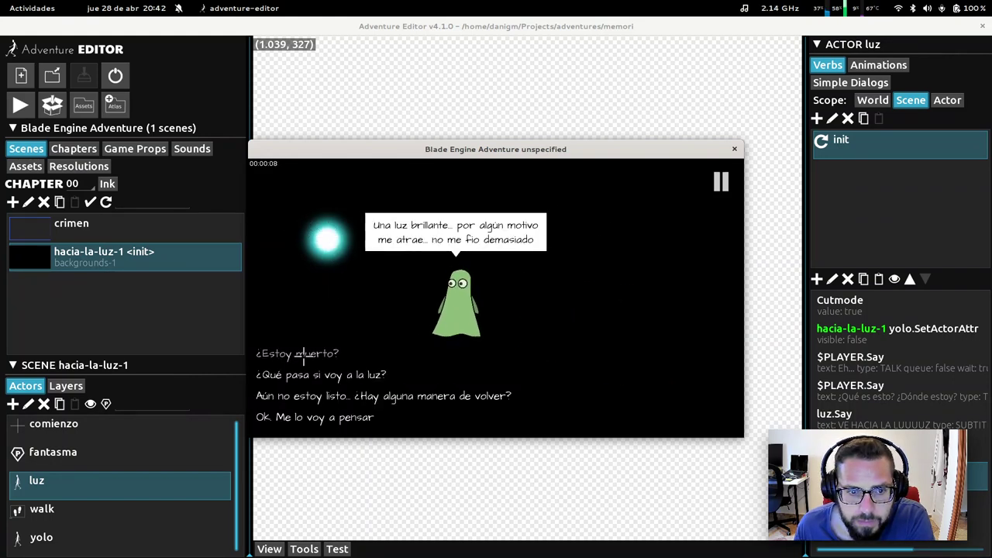
click(322, 396)
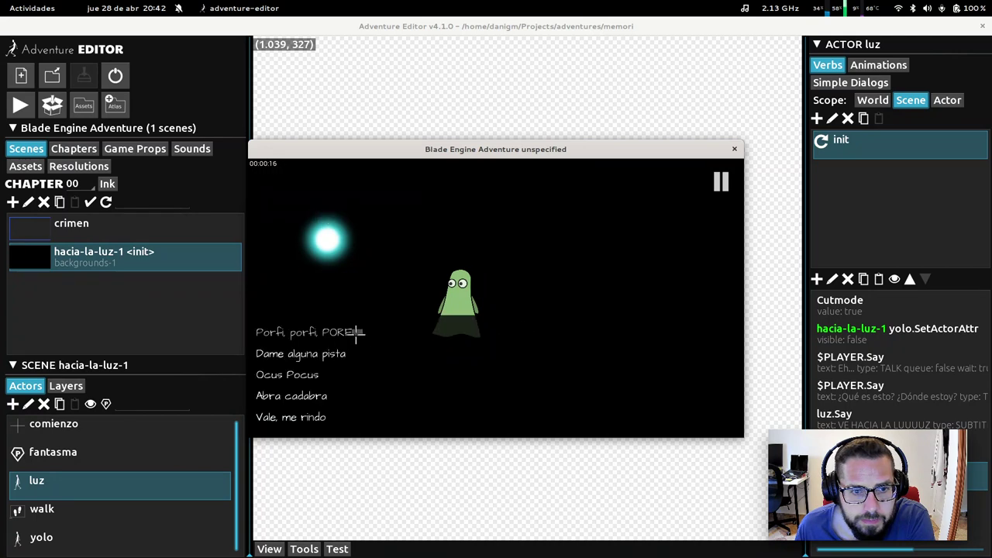
click(329, 332)
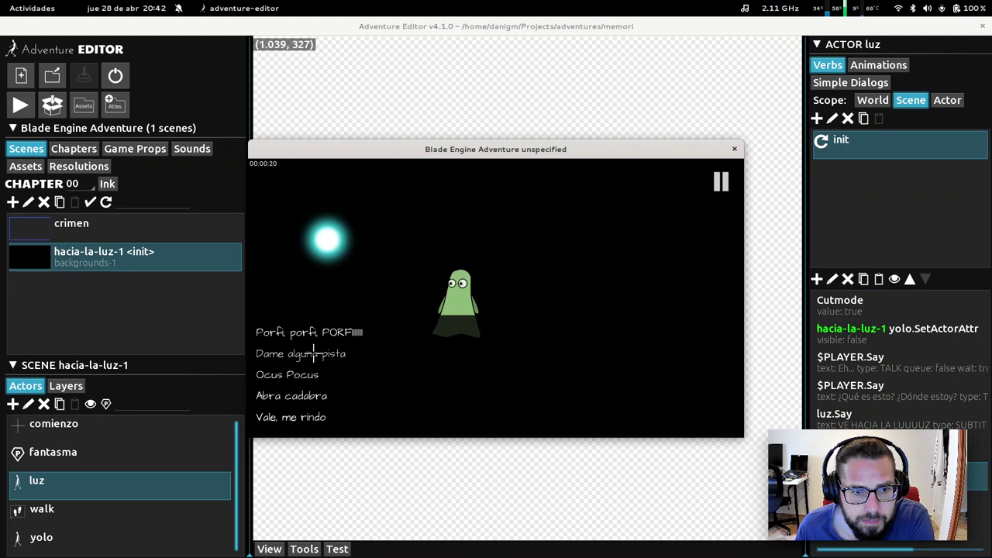
click(314, 354)
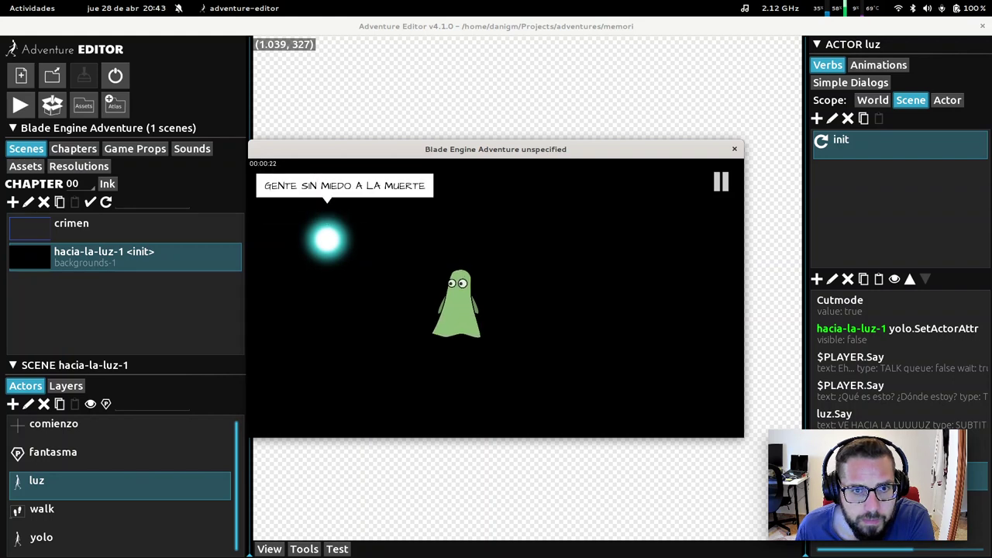
click(429, 343)
click(553, 315)
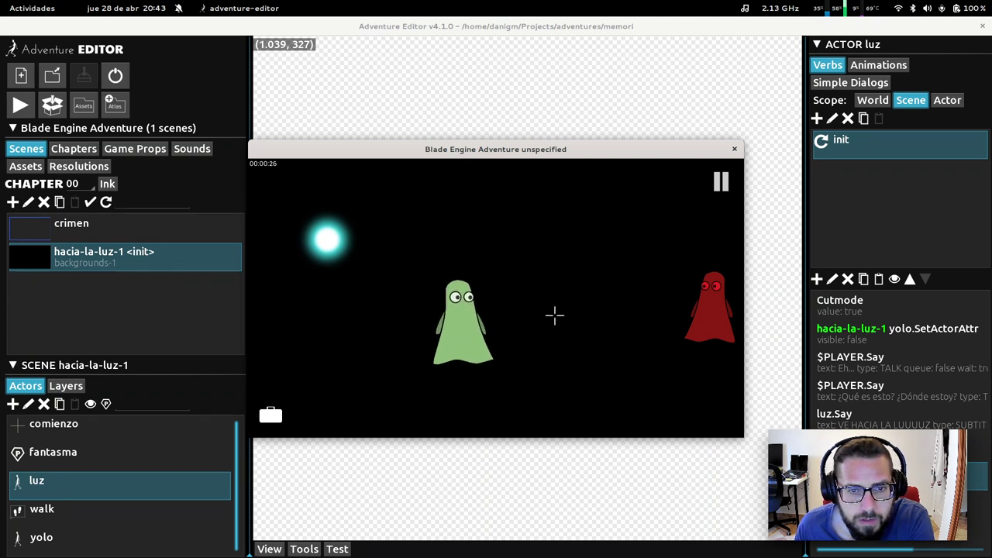
Step: Test interacting with the red ghost in the running game, and close the game window
click(711, 312)
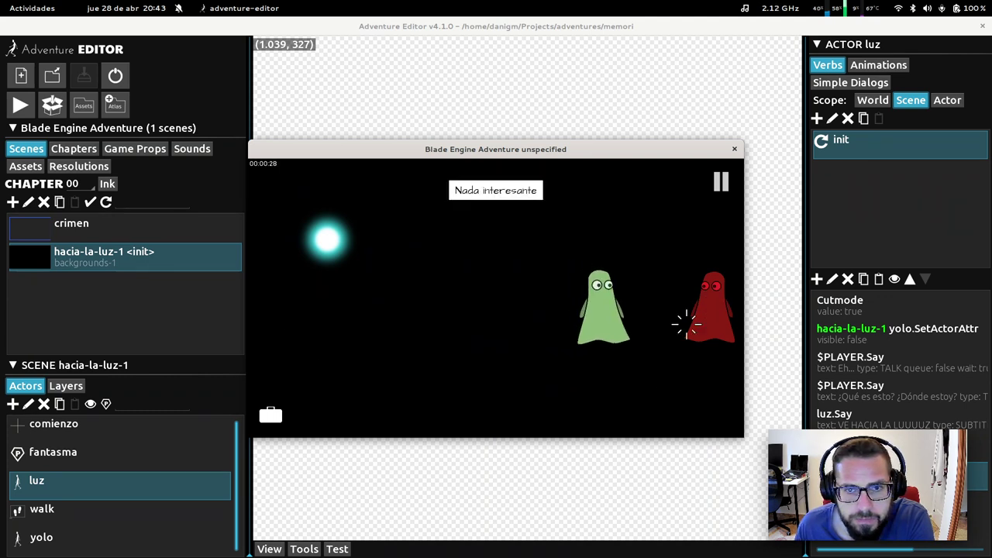
click(600, 355)
click(732, 304)
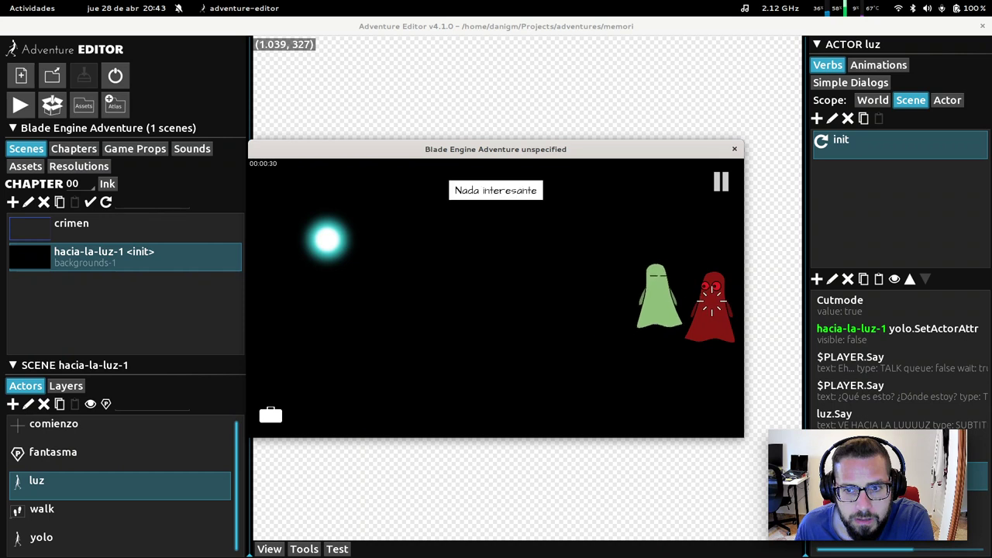
right_click(717, 299)
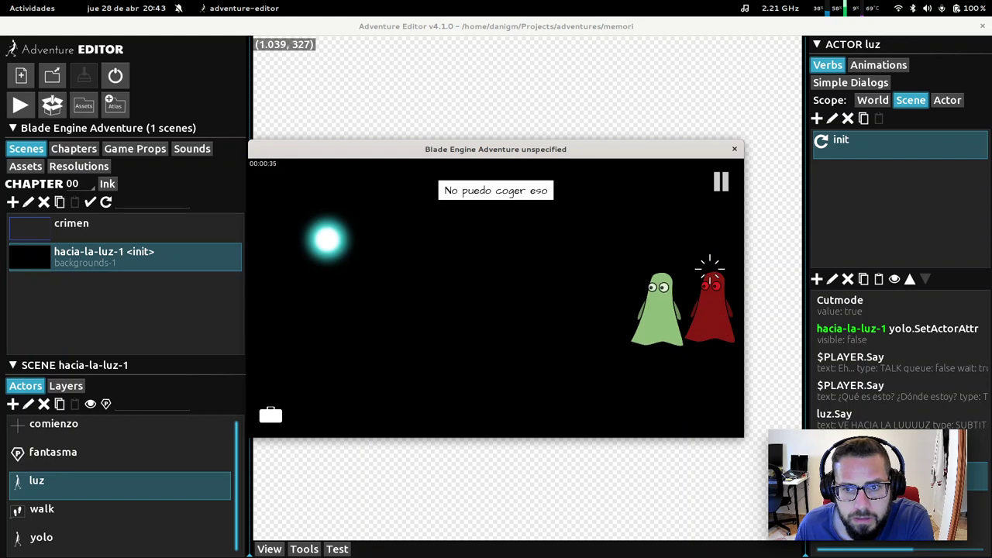
click(686, 287)
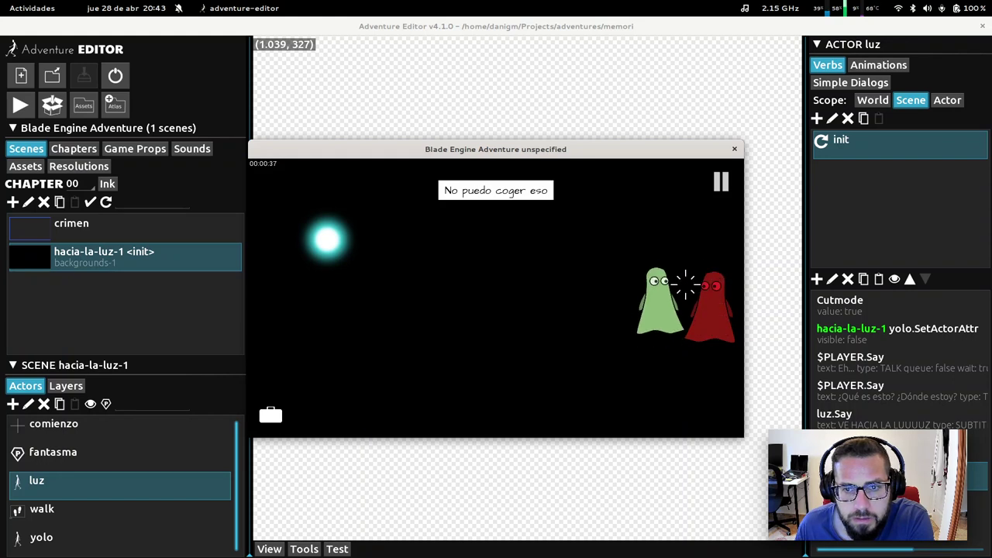
click(735, 144)
Step: Create a talkto verb in the yolo actor's own scope
click(684, 278)
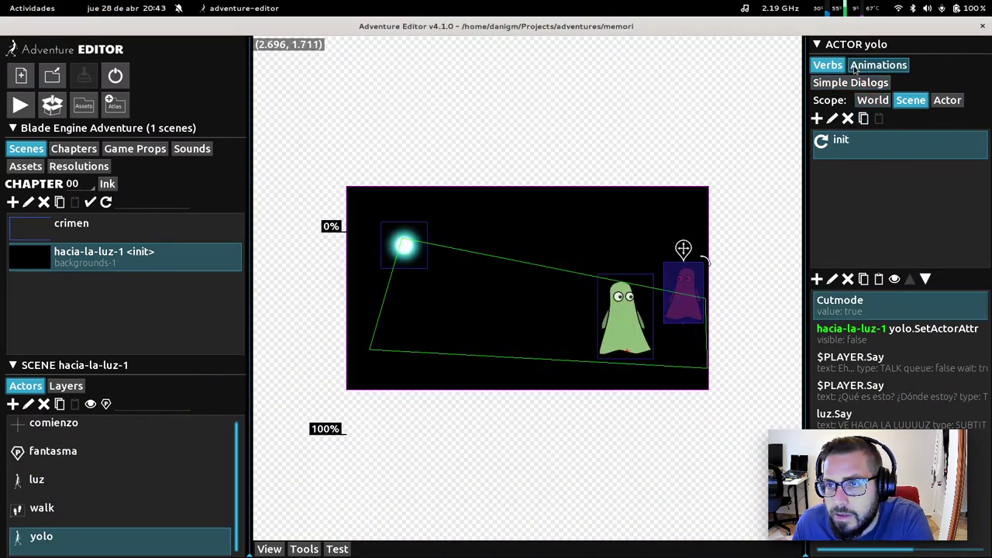
click(938, 101)
click(817, 119)
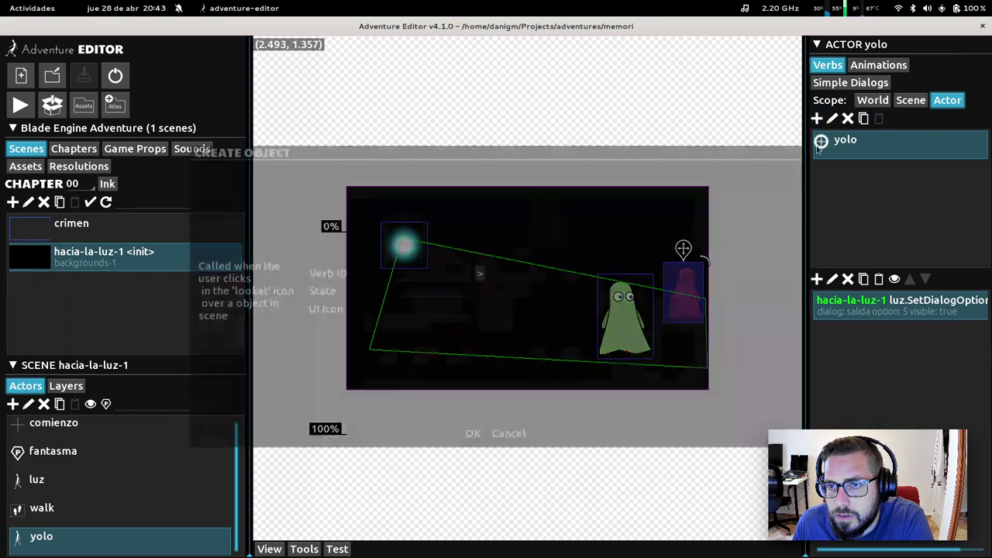
click(446, 273)
click(424, 327)
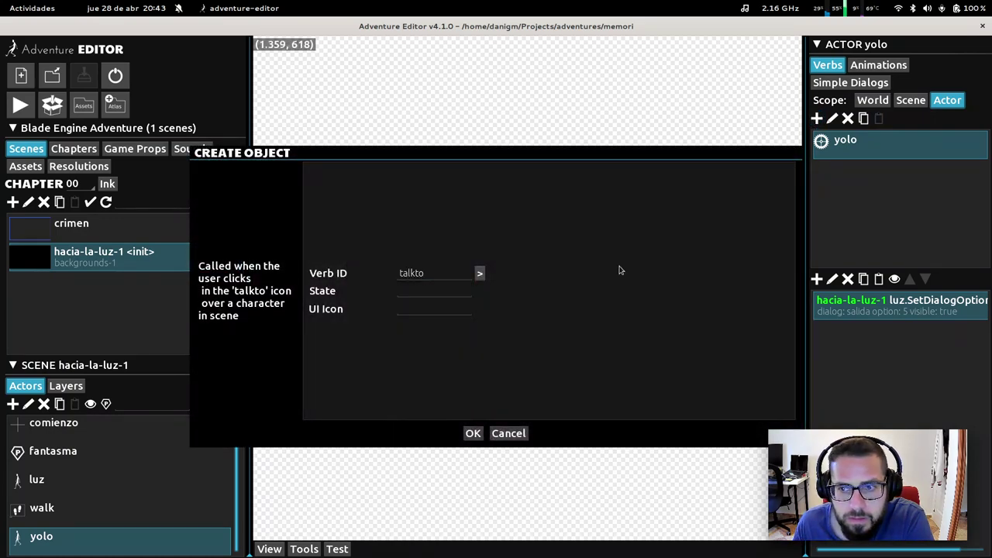
click(473, 435)
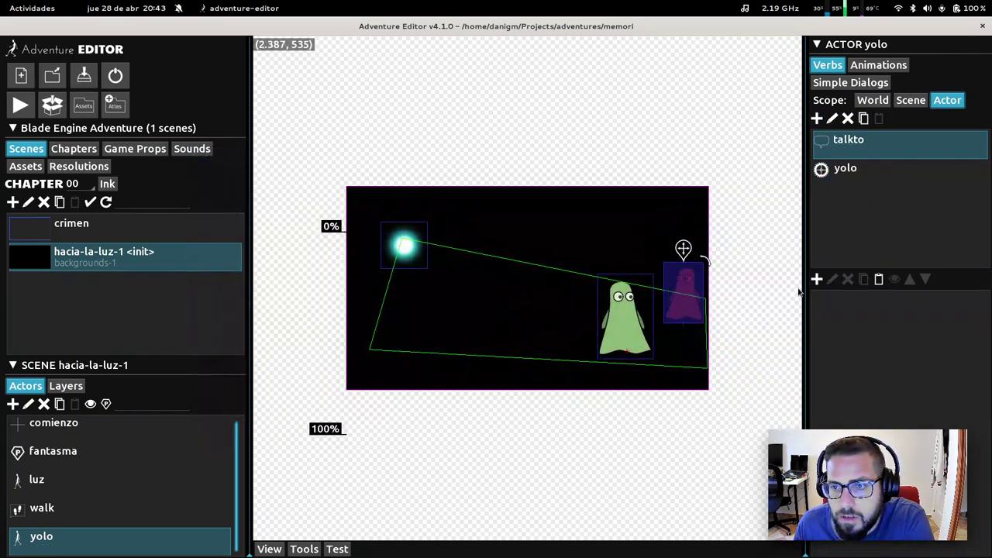
Step: Add a SayDialog action with wait true to the yolo actor's talkto verb
click(817, 279)
click(466, 277)
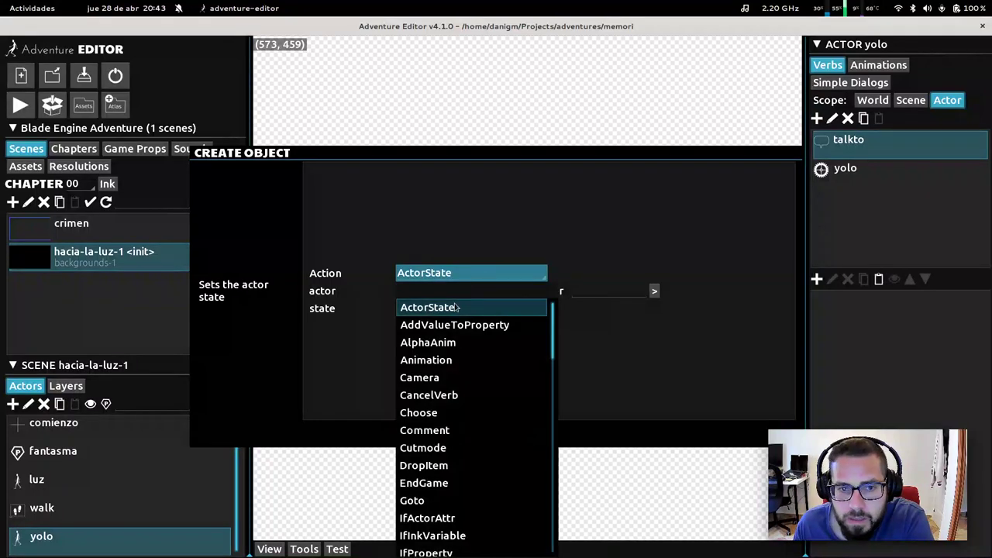
click(462, 278)
click(460, 280)
scroll(452, 431, down, 8)
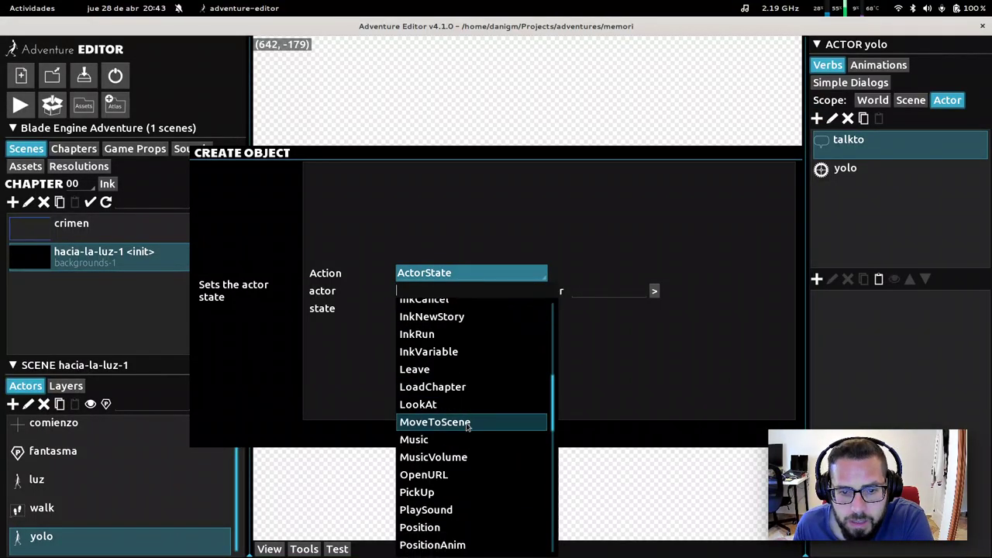
click(411, 510)
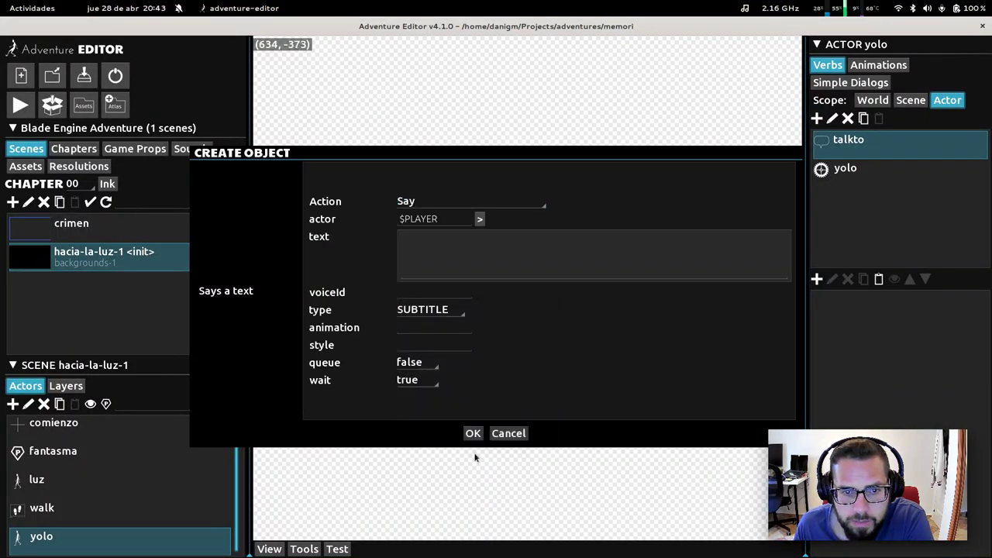
click(450, 202)
scroll(450, 399, down, 5)
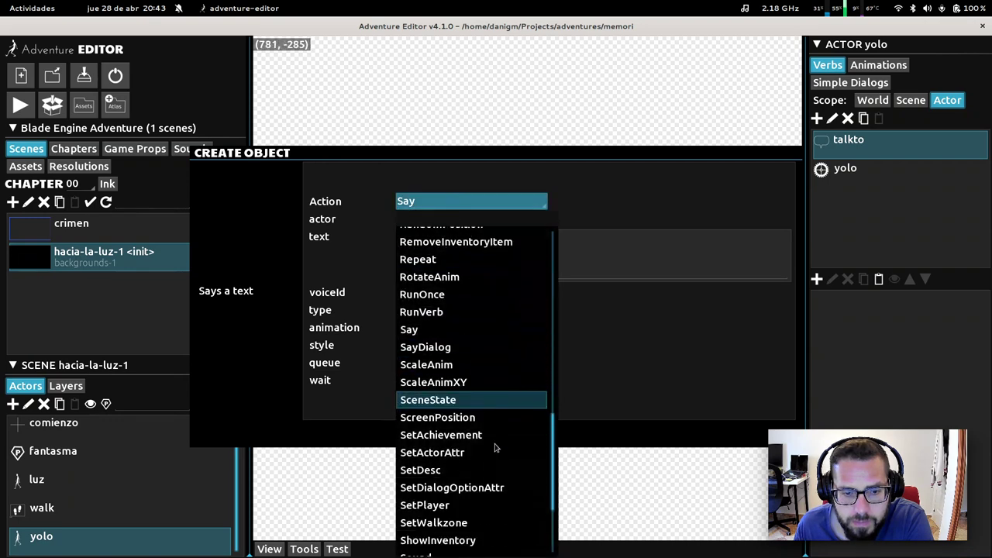
scroll(446, 324, up, 4)
click(434, 362)
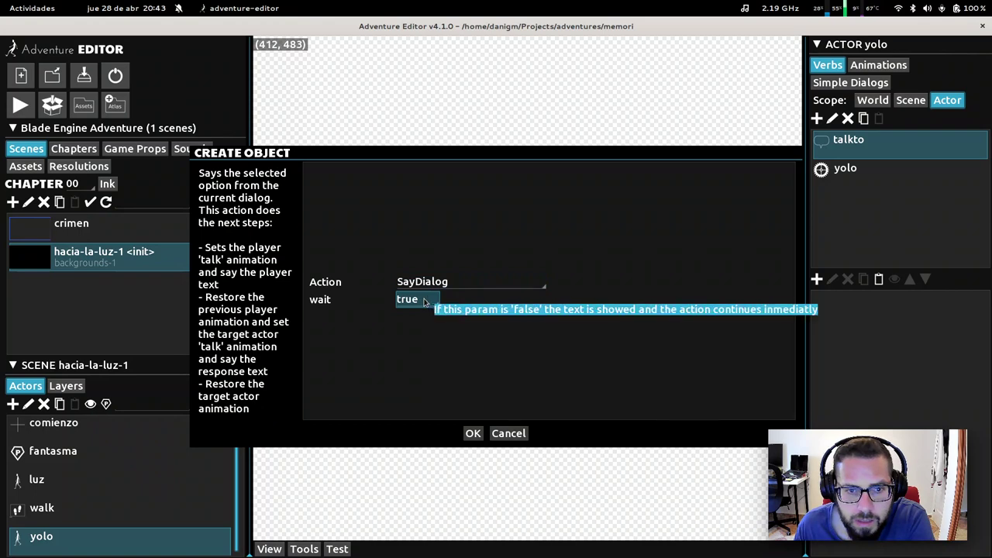
click(473, 433)
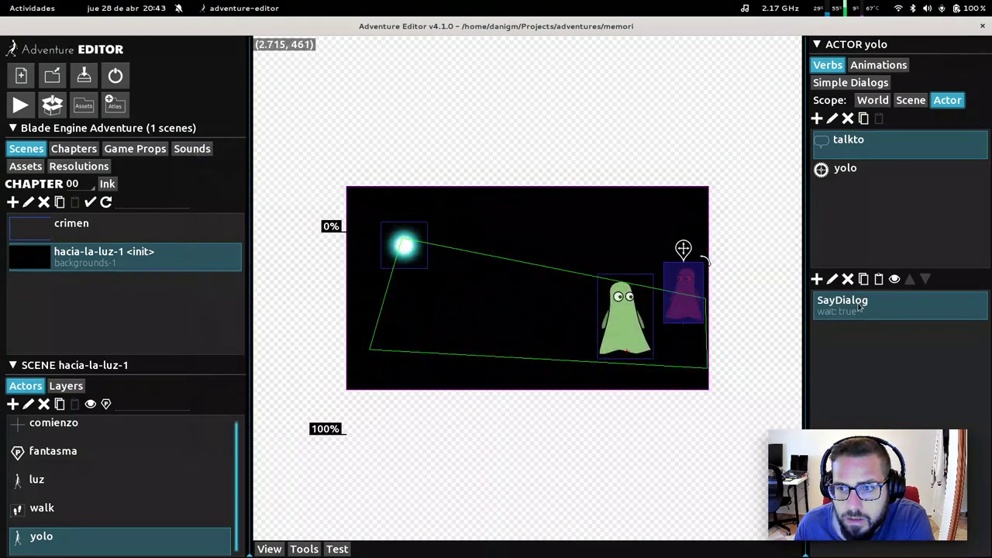
click(831, 280)
click(520, 436)
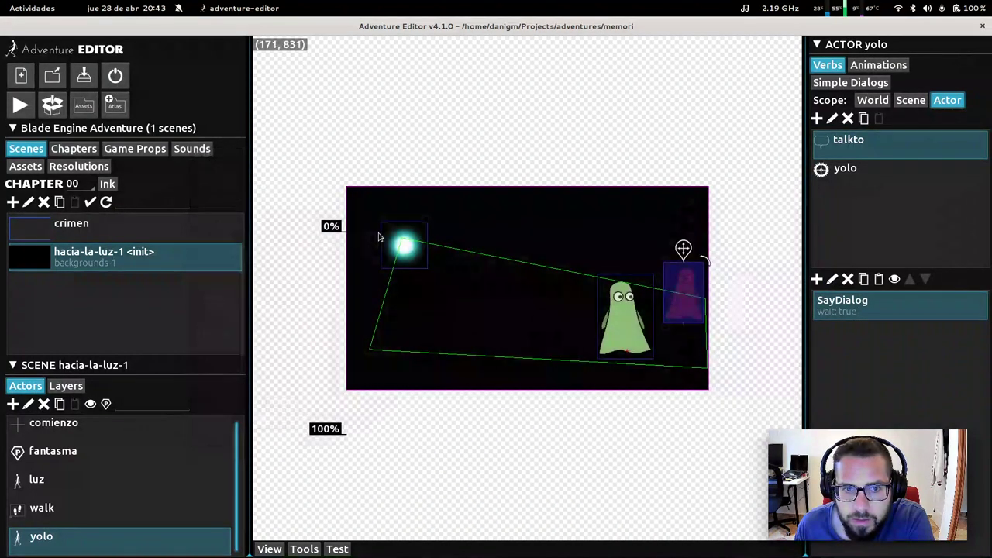
Step: Using luz's talkto verb as reference, change yolo's SayDialog action to Talkto with actor yolo and dialog hola
click(400, 239)
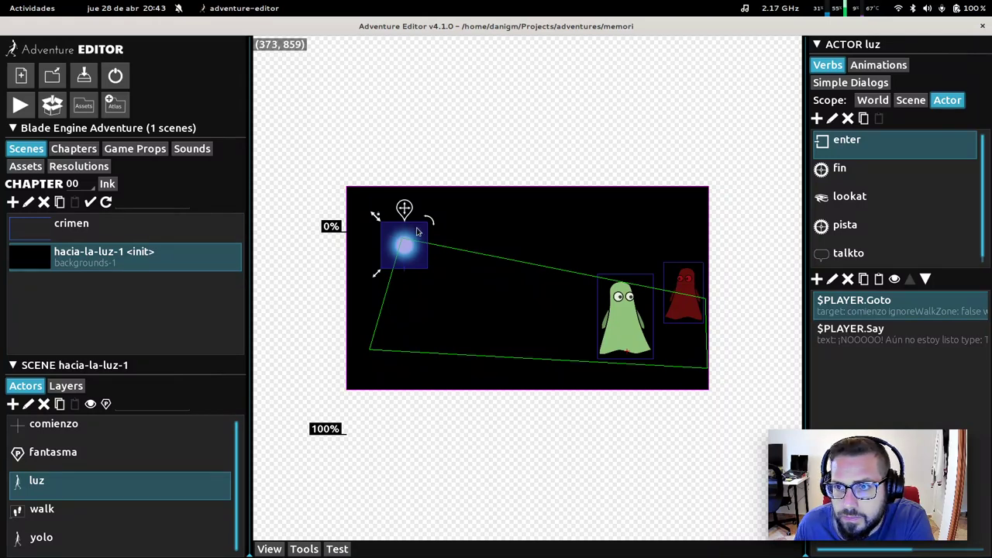
scroll(930, 163, down, 1)
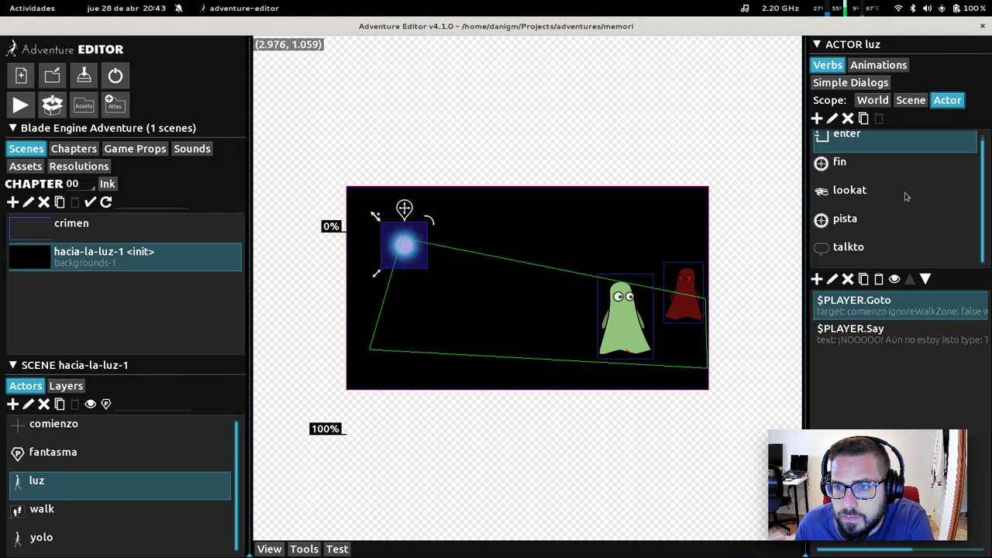
click(851, 247)
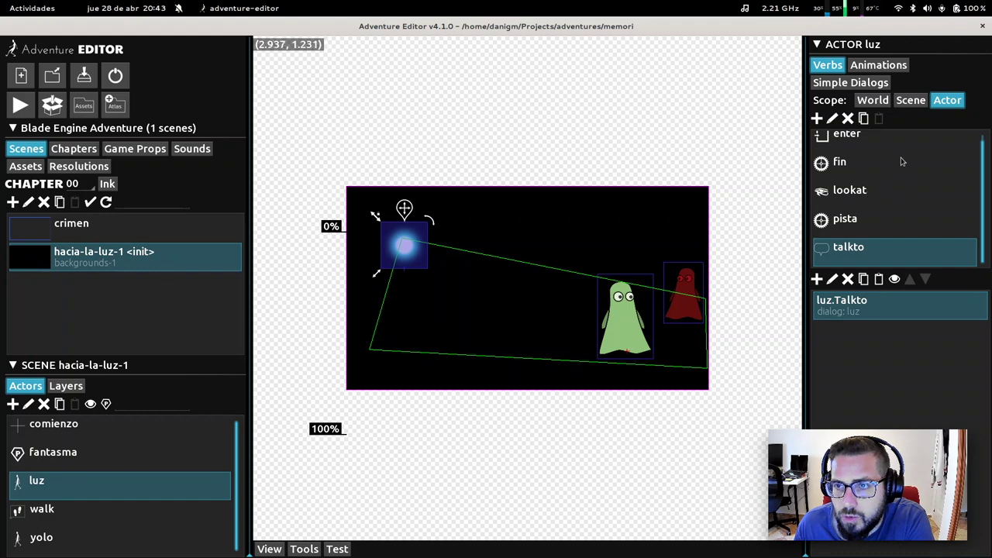
click(695, 280)
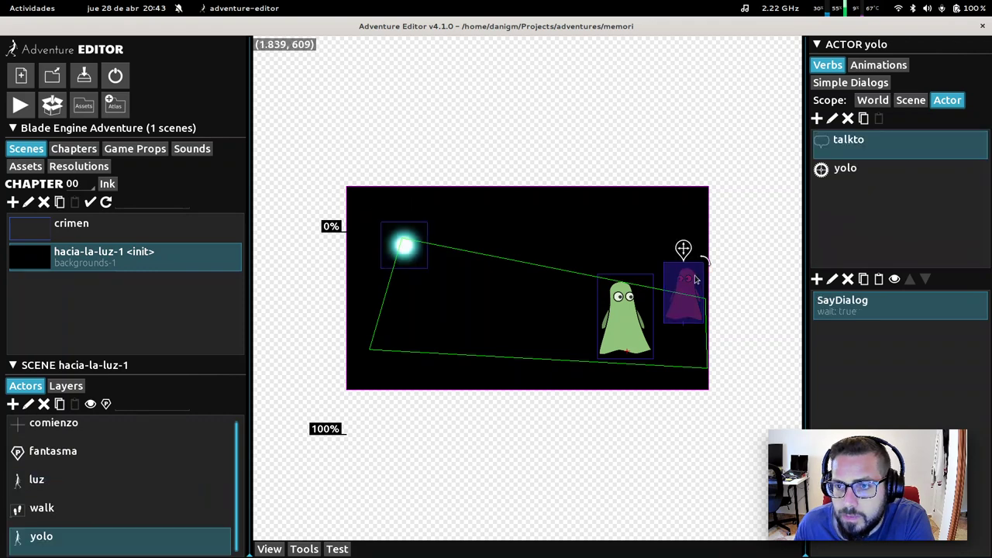
click(833, 280)
click(439, 283)
scroll(481, 379, down, 5)
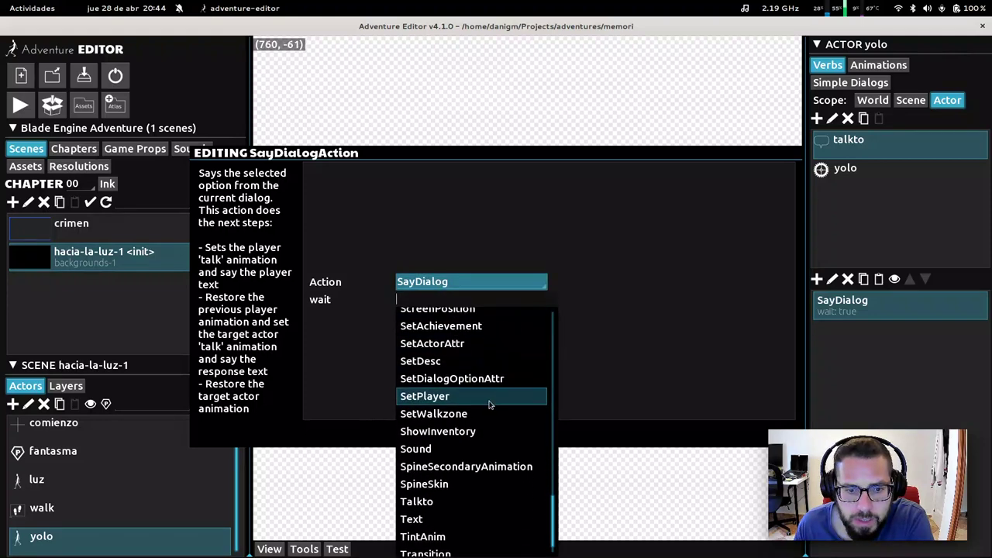
scroll(489, 404, down, 1)
click(427, 479)
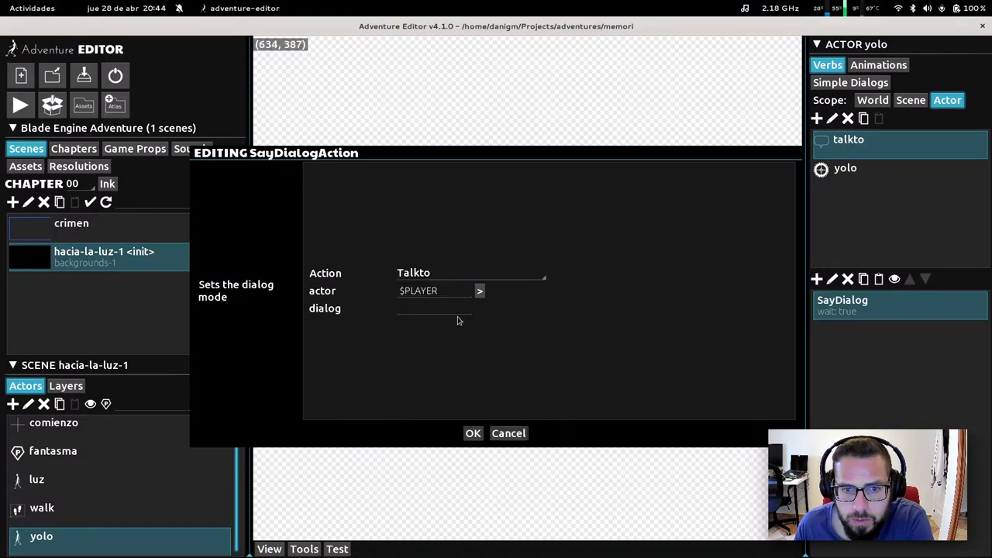
click(436, 292)
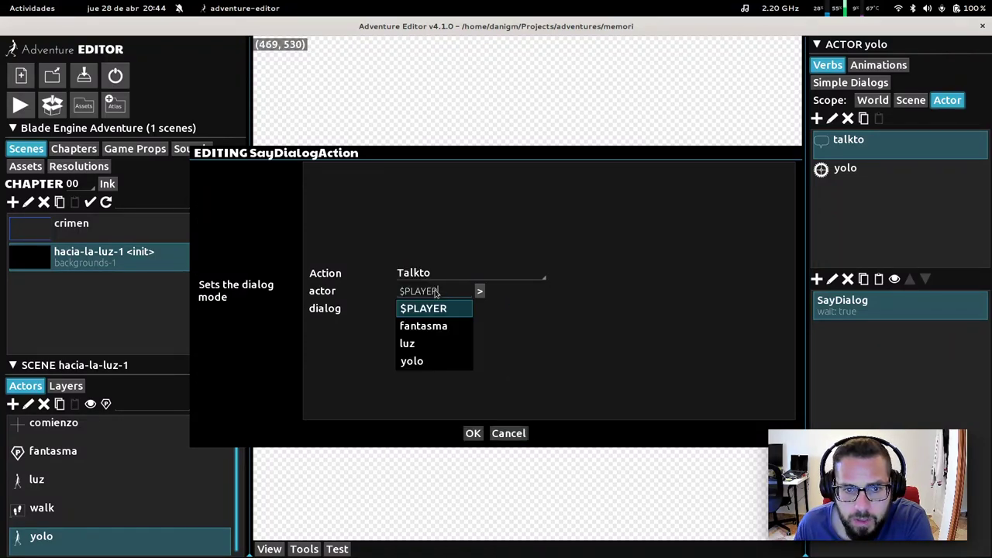
click(429, 362)
click(425, 312)
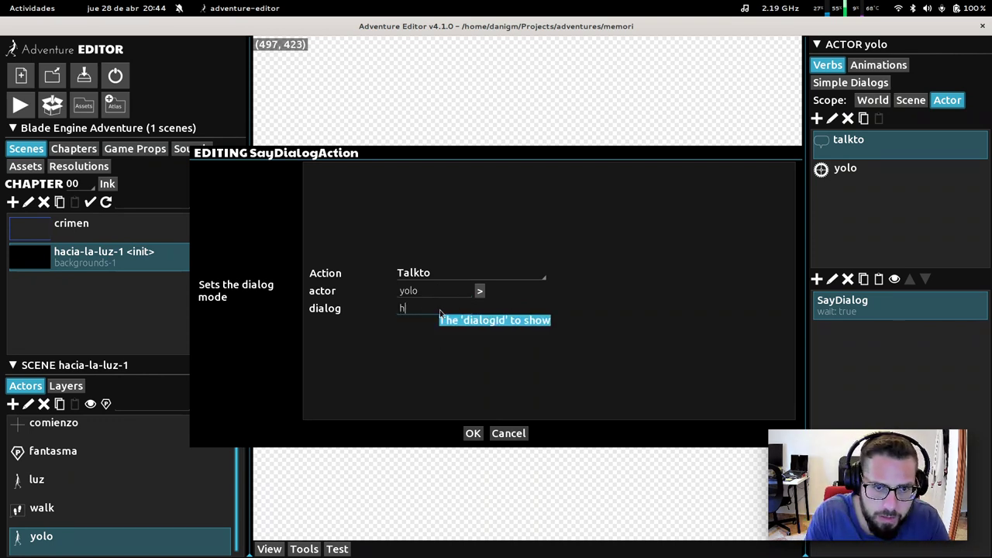
click(473, 434)
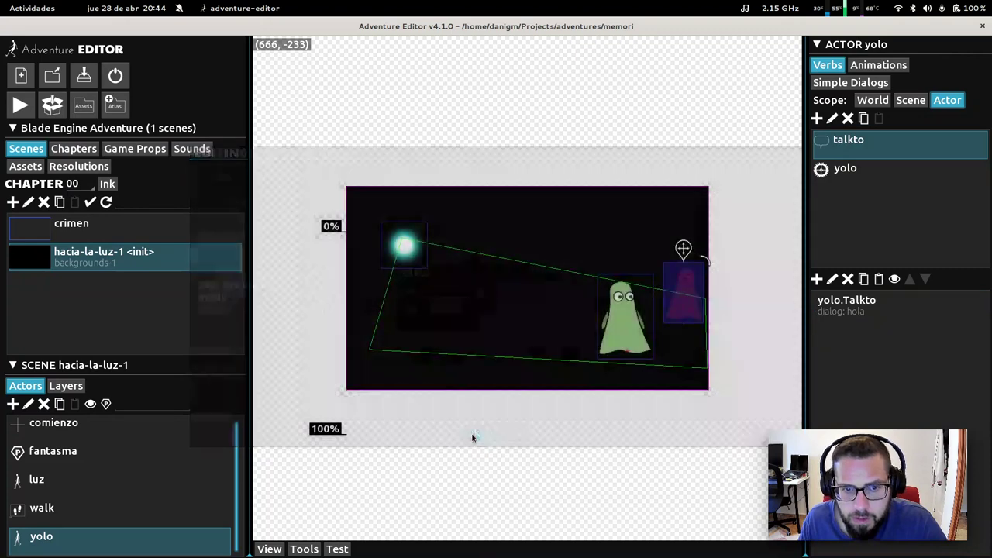
Step: Create a lookat verb for the yolo actor
click(816, 118)
click(422, 271)
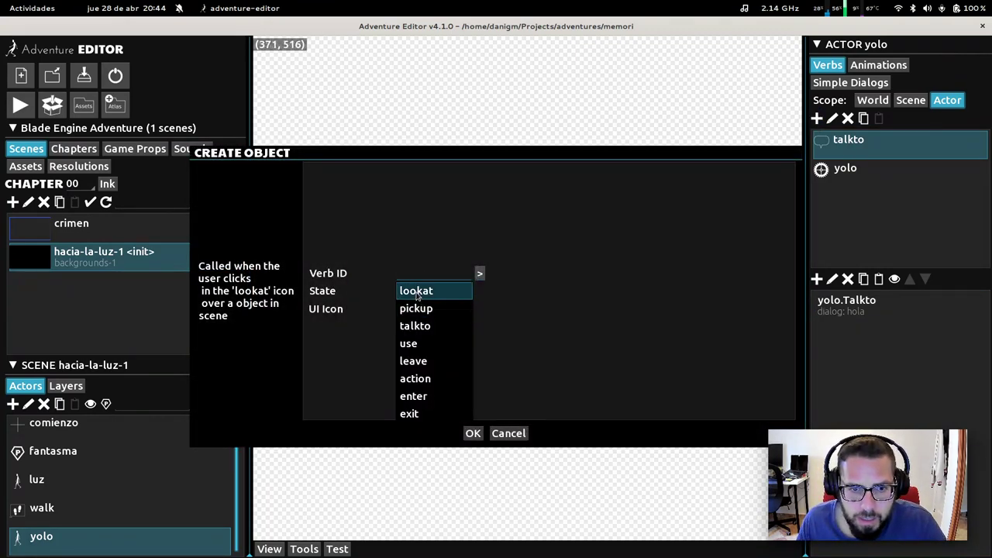
click(417, 291)
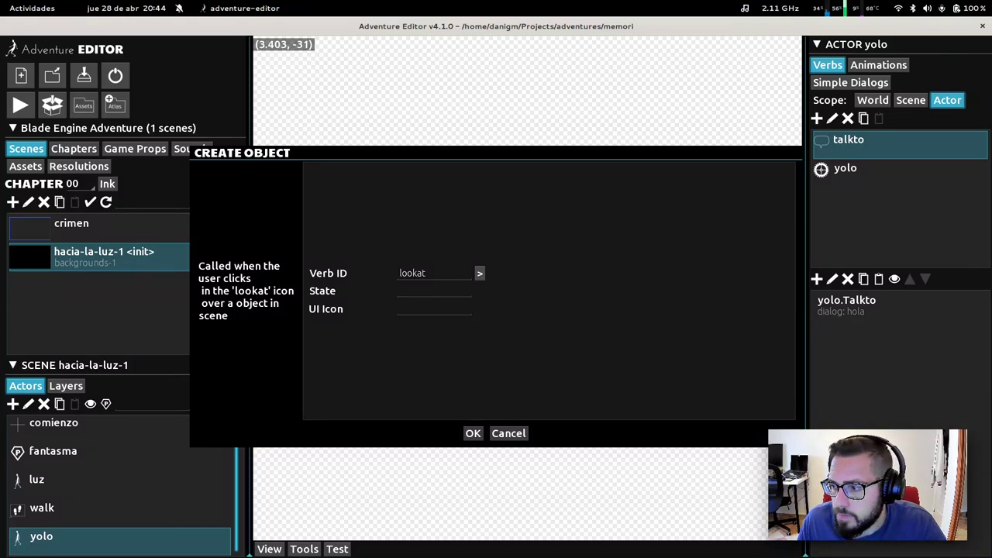
click(472, 434)
Step: Add a Say action to yolo's lookat verb for $PLAYER with text "¡Ostras un fantasma!" and type TALK
click(817, 279)
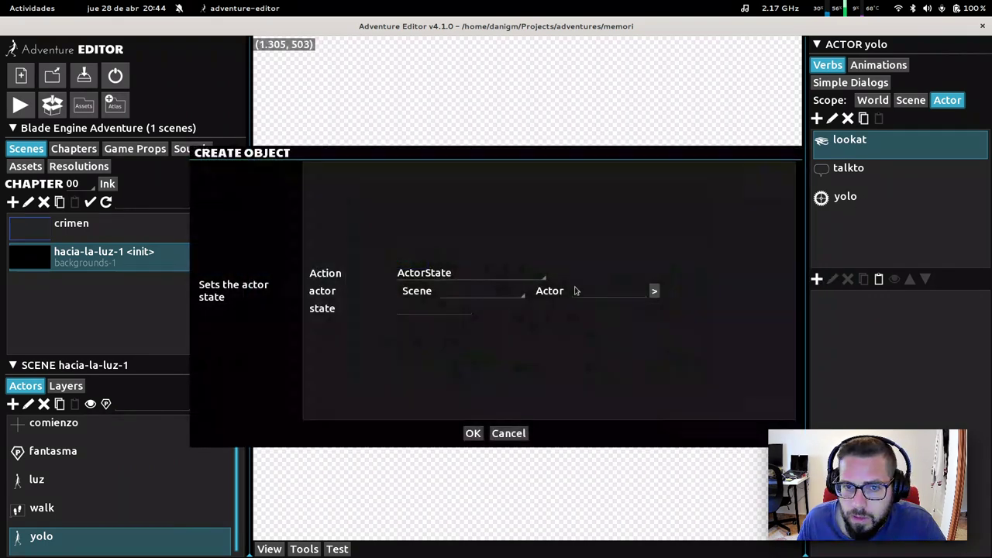
click(471, 273)
scroll(465, 435, down, 3)
scroll(465, 446, down, 7)
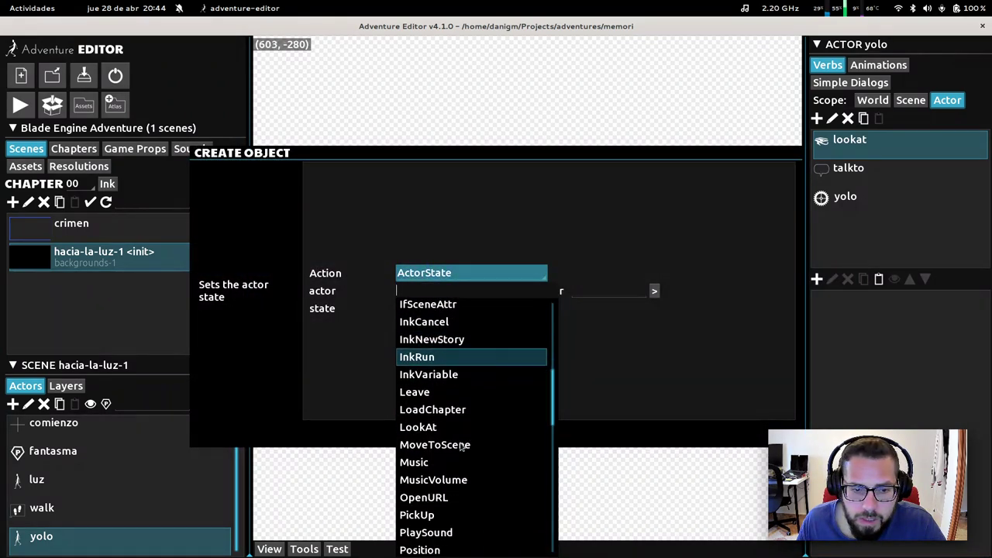
scroll(457, 446, down, 2)
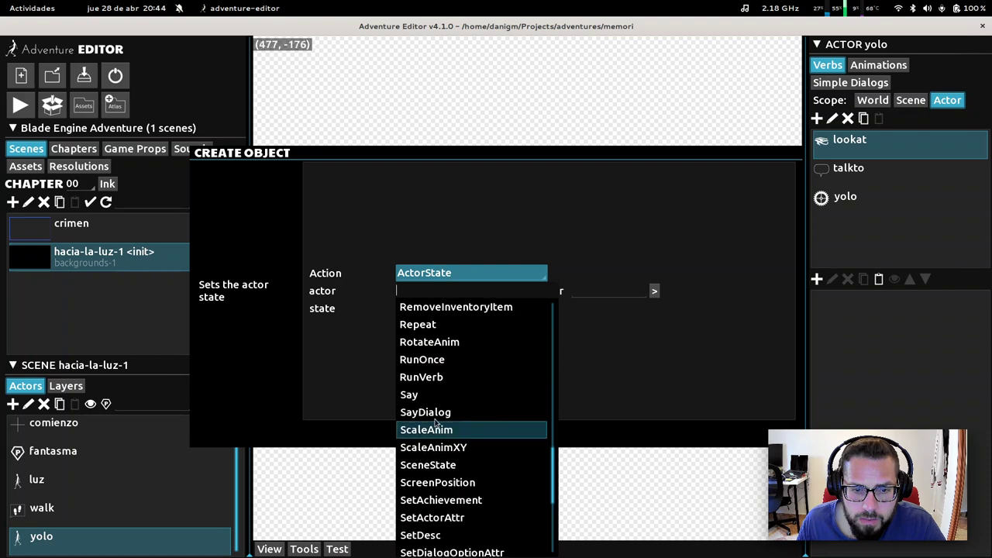
click(458, 394)
click(456, 219)
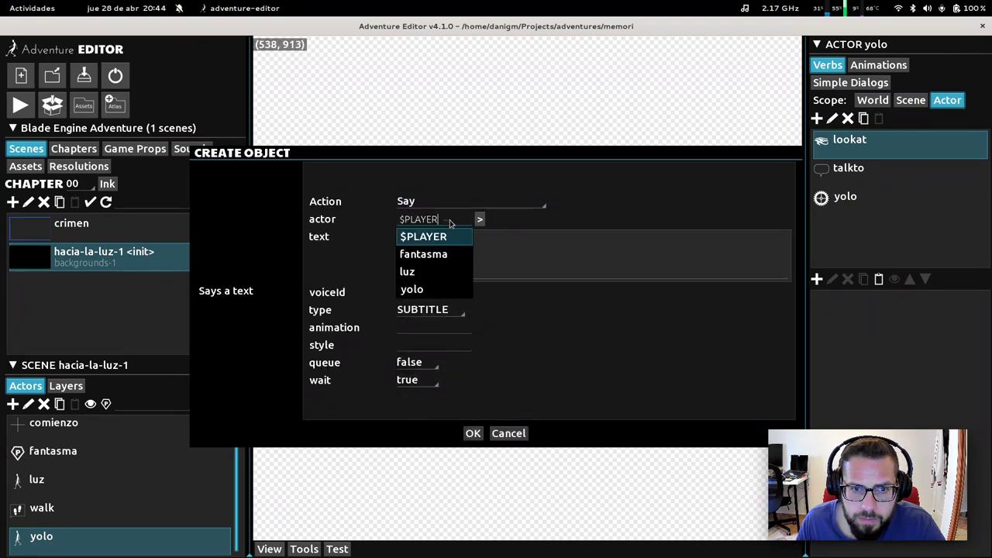
key(Escape)
click(504, 262)
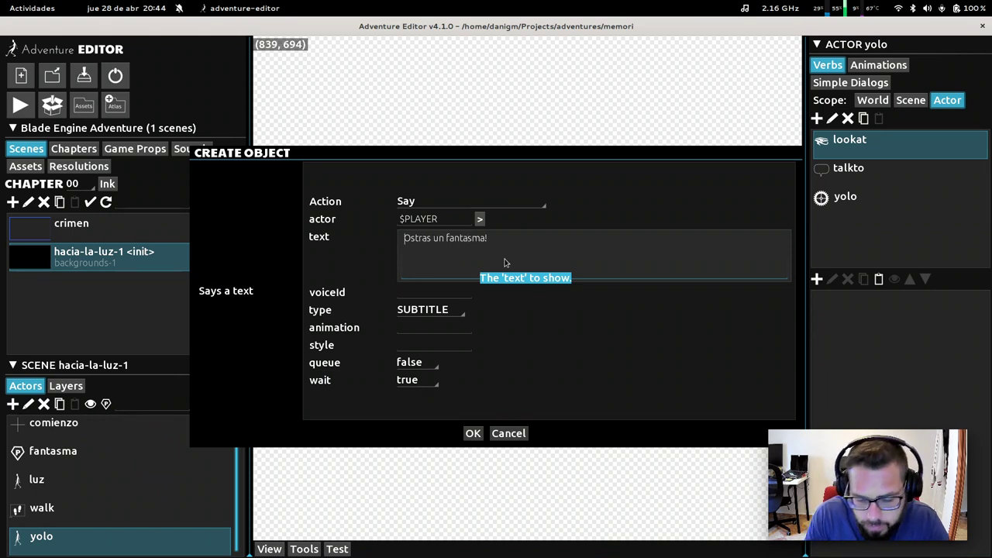
text(¡)
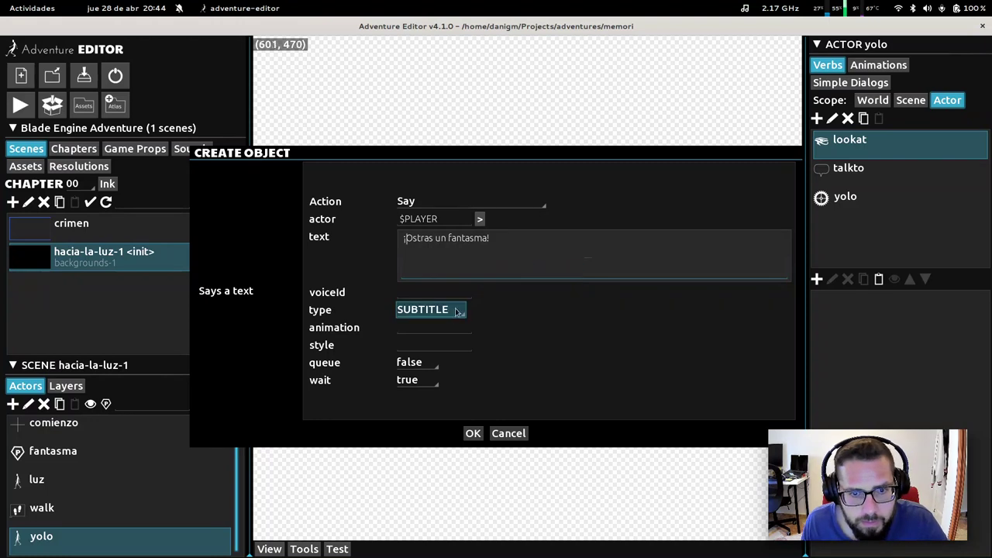
click(427, 309)
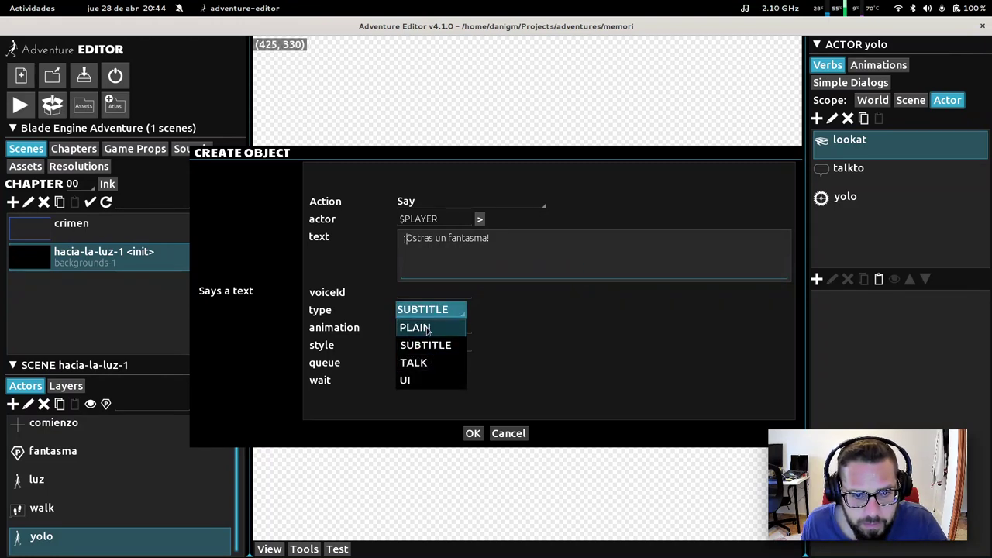
click(425, 362)
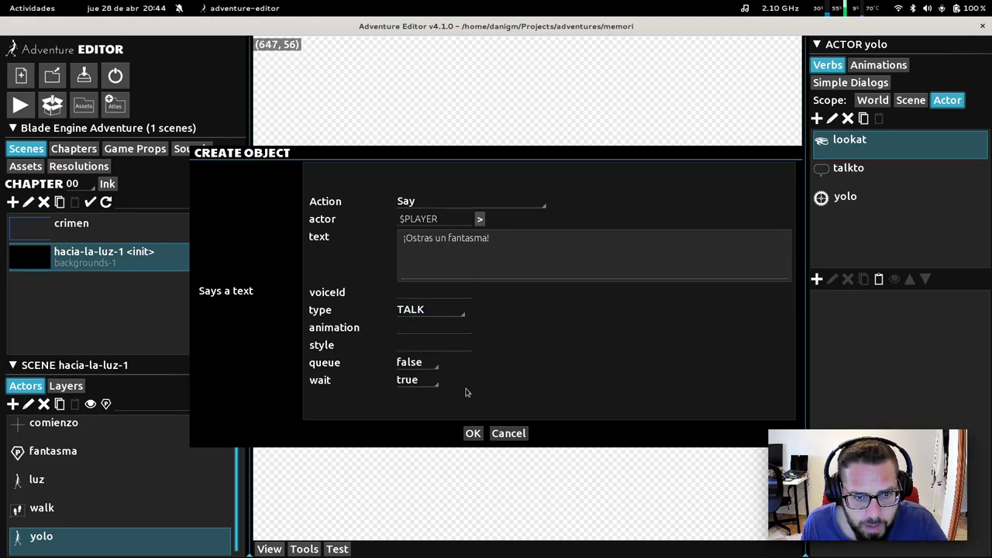
click(474, 435)
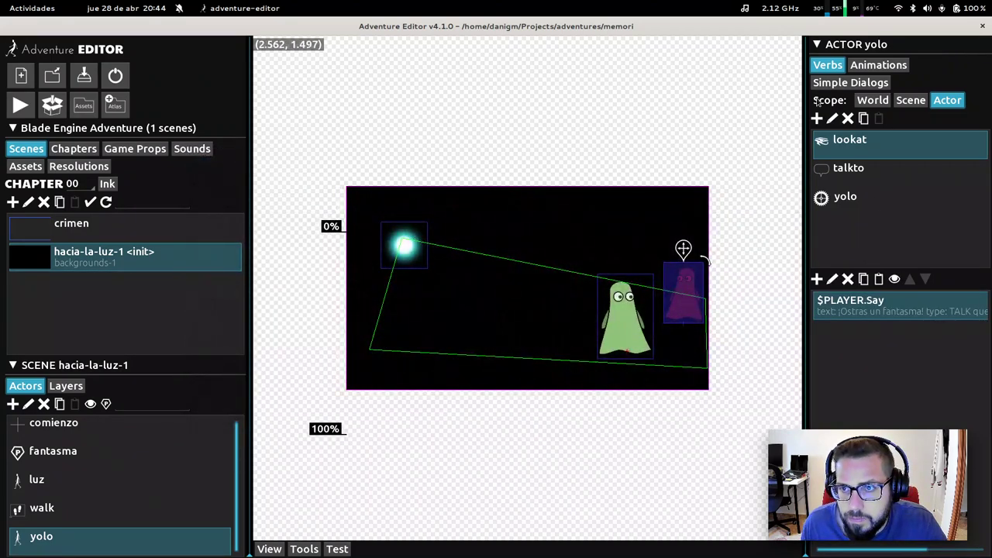
Step: Test the scene by asking the light for a way back and a hint, and asking the red ghost "¿Sabes que estás muerto?"
click(337, 549)
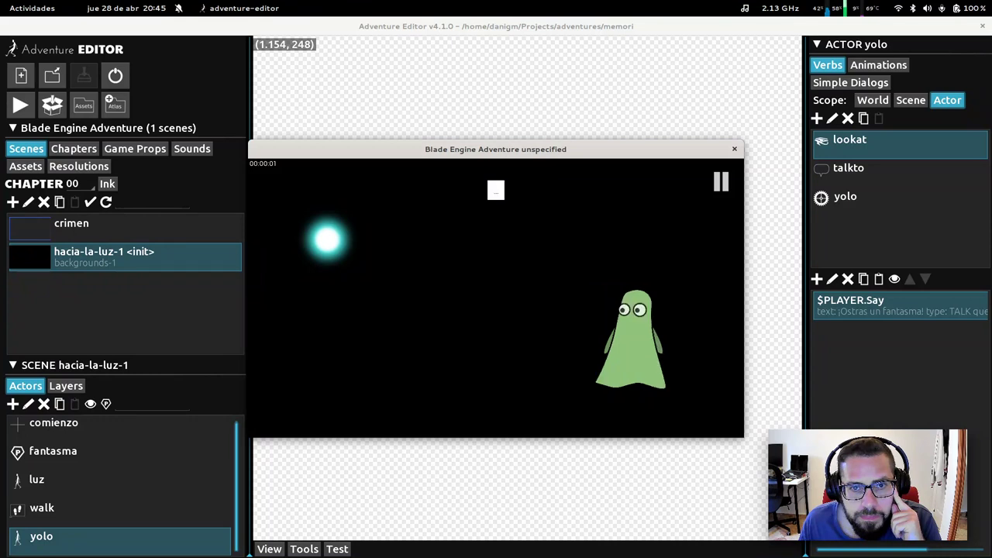
click(328, 238)
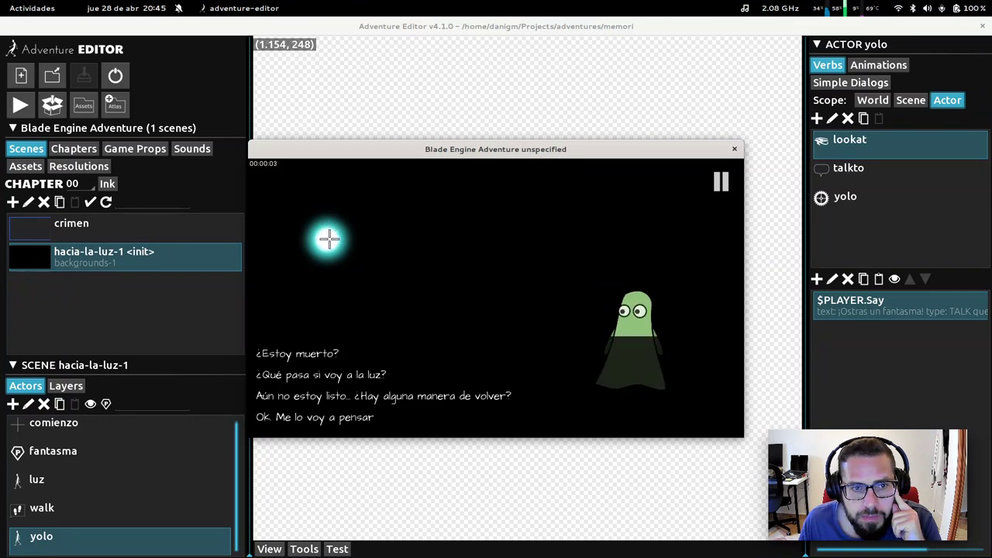
click(380, 396)
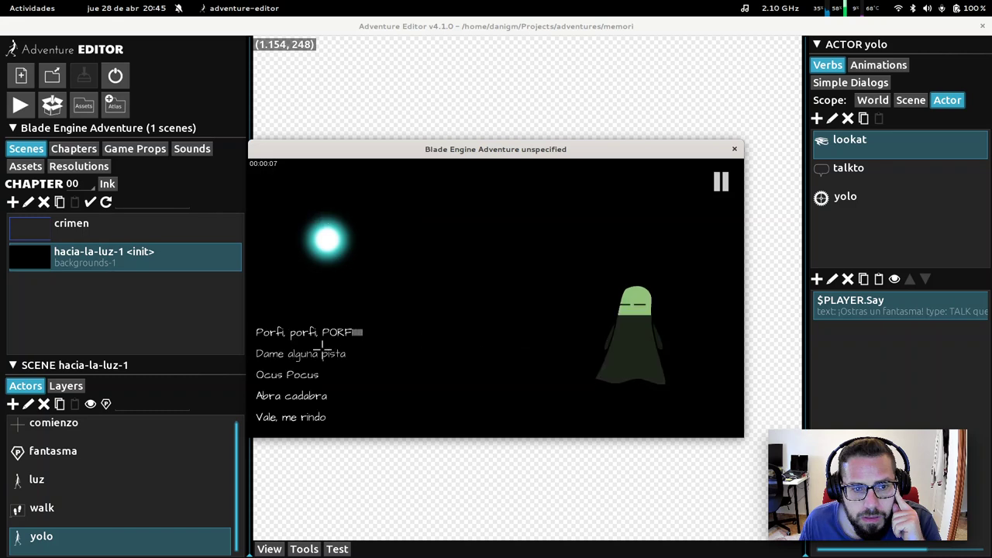
click(324, 353)
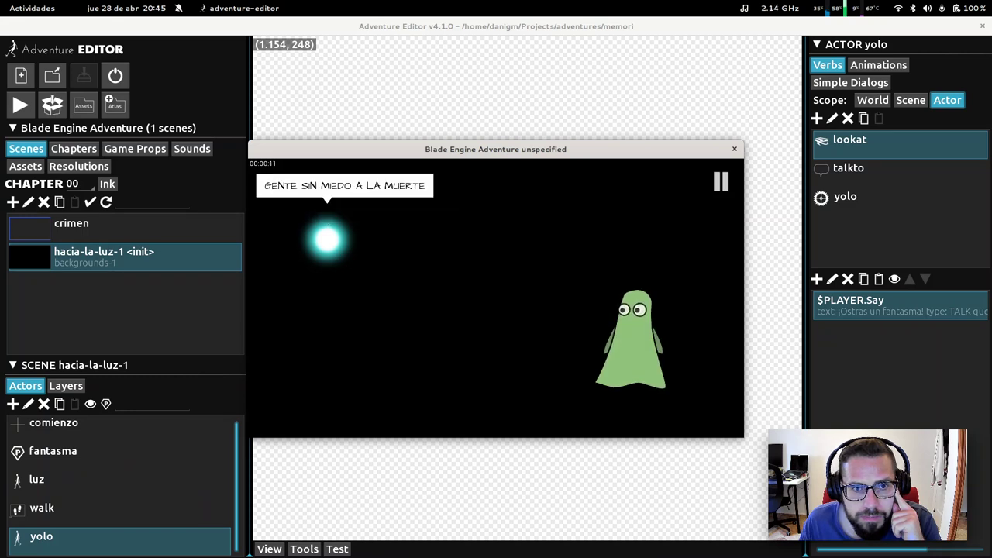
click(679, 305)
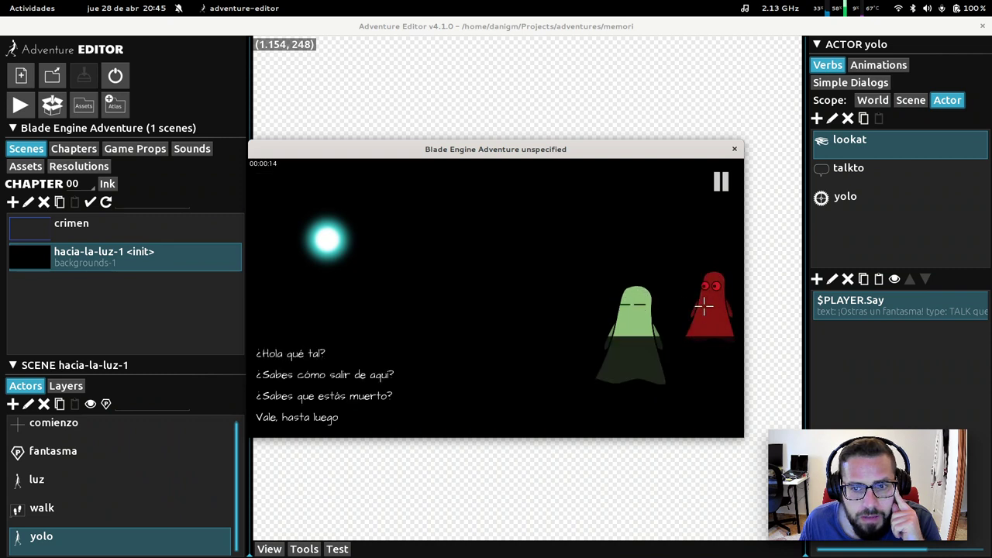
click(351, 396)
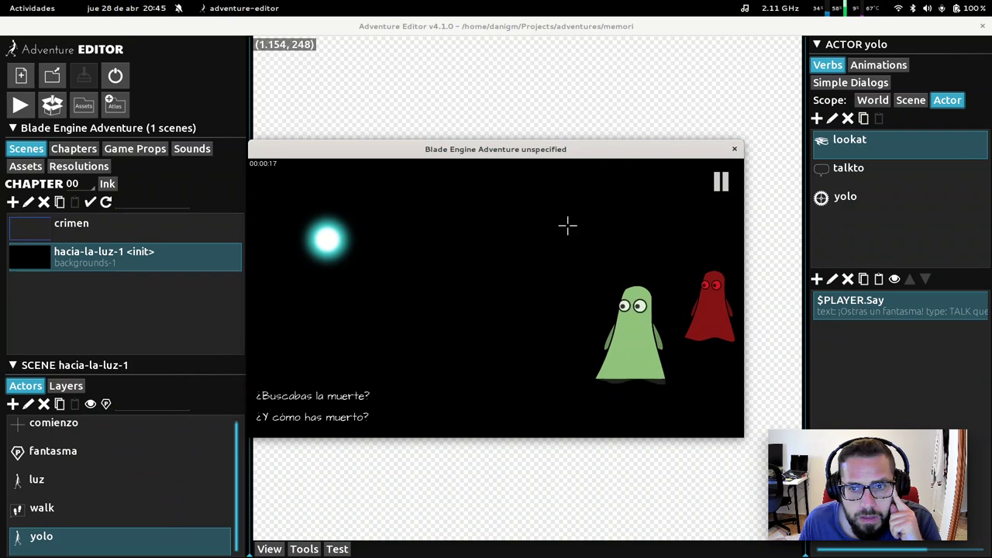
click(734, 148)
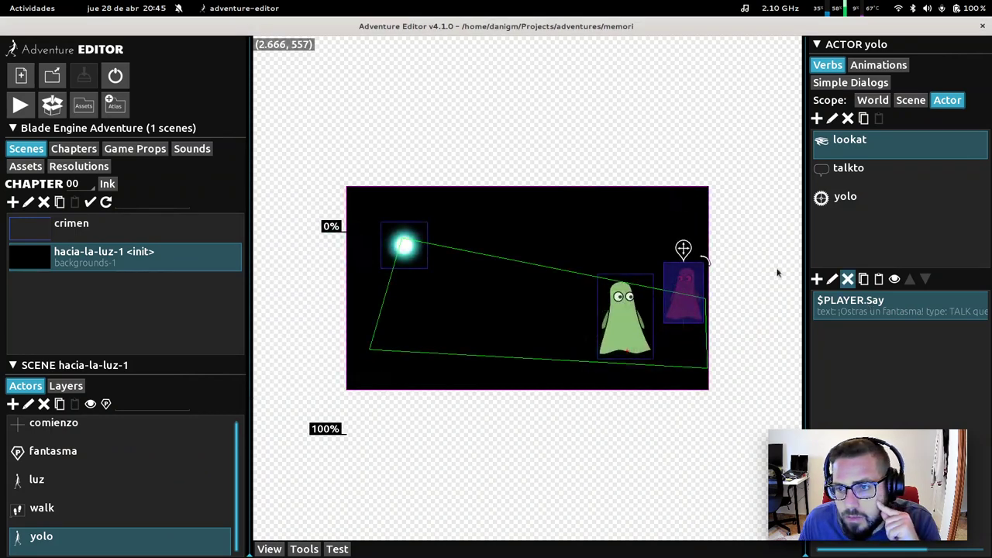
Step: Add a Goto action for $PLAYER with target yolo to the talkto verb and place it before the Talkto action
click(820, 169)
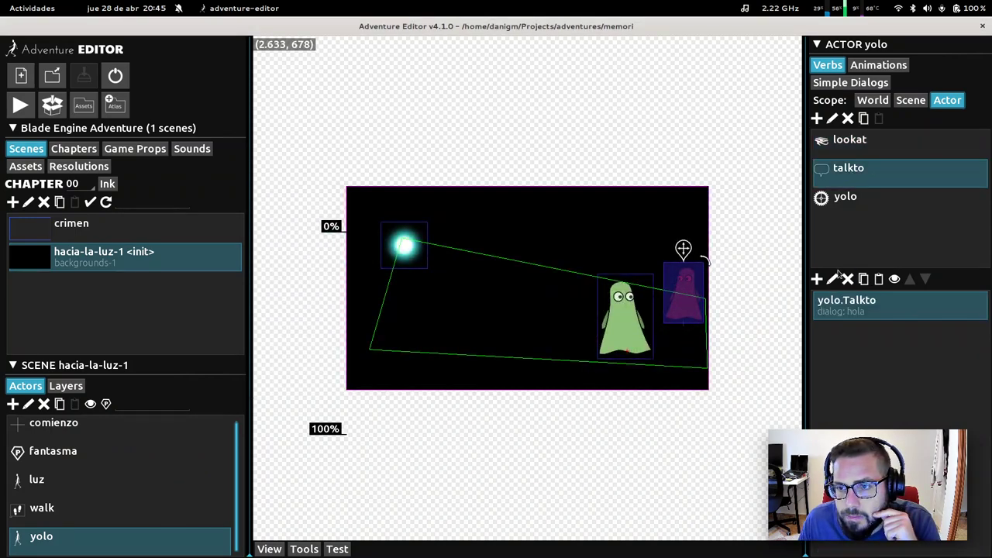
click(817, 279)
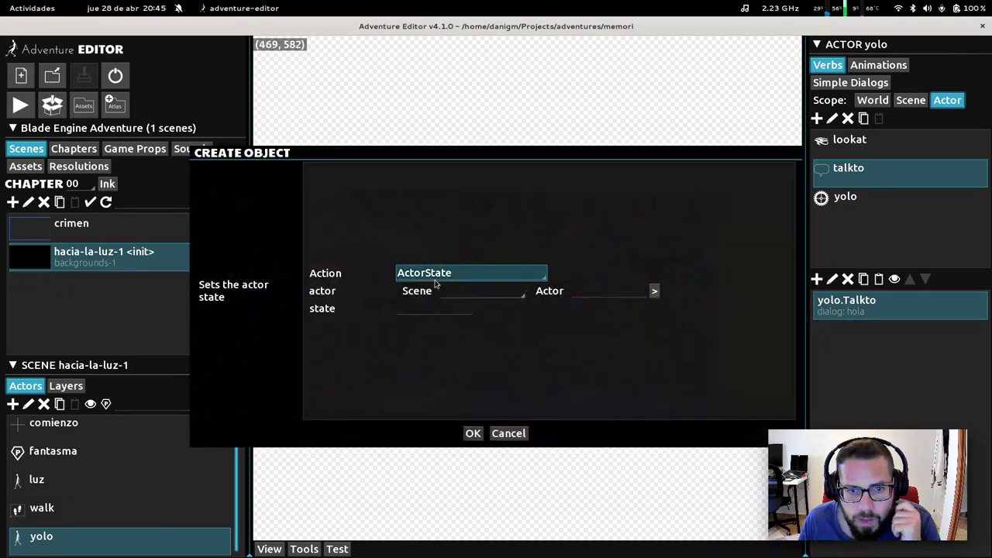
click(436, 275)
scroll(497, 479, down, 3)
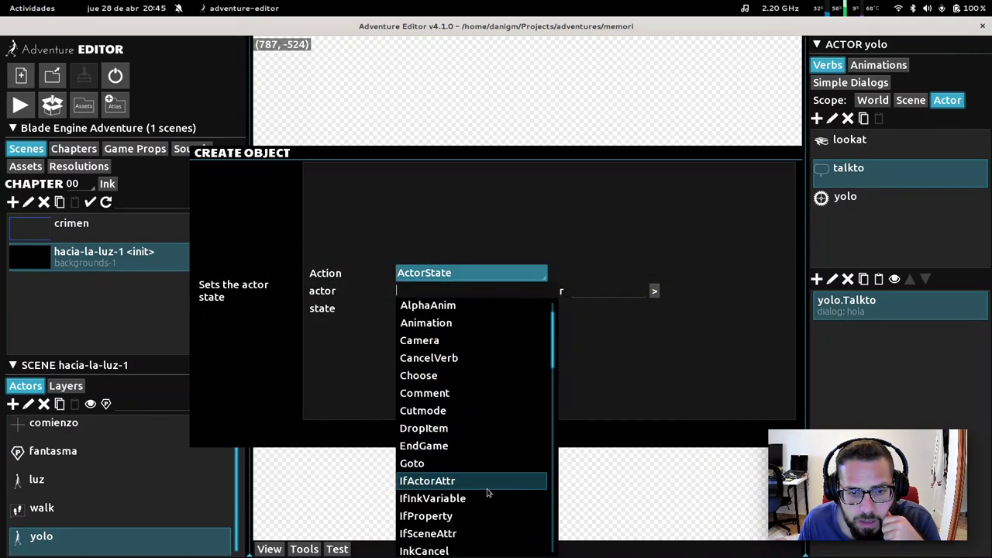
click(434, 442)
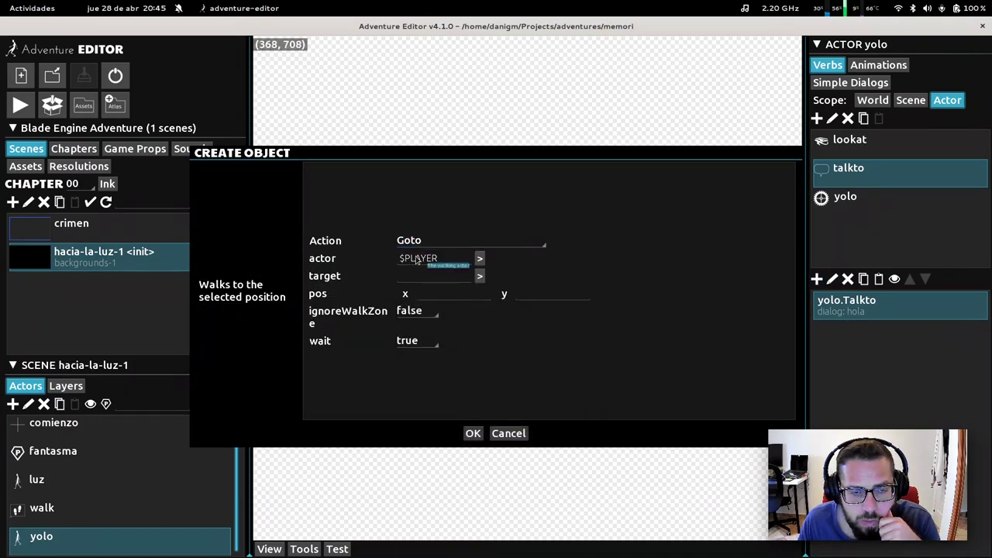
click(434, 277)
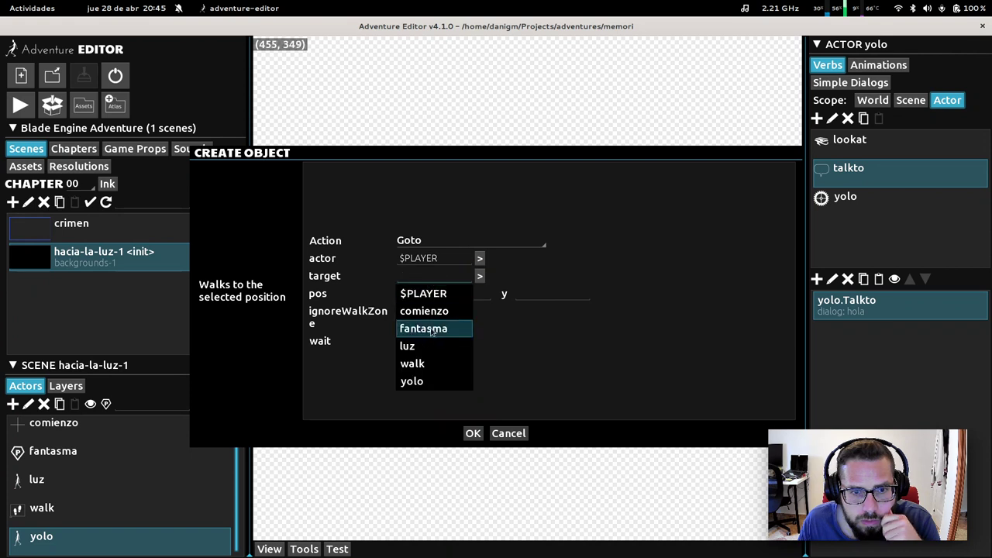
click(427, 381)
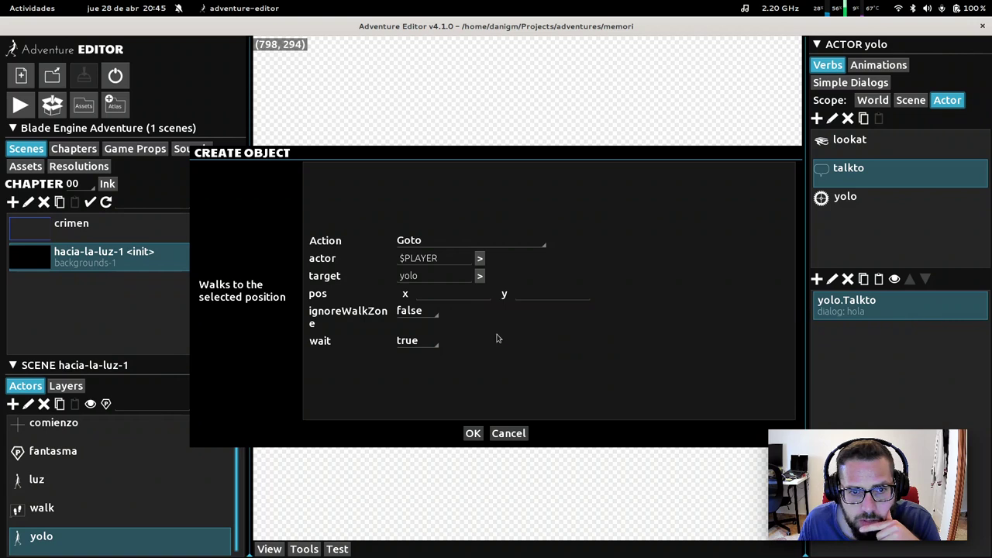
click(448, 296)
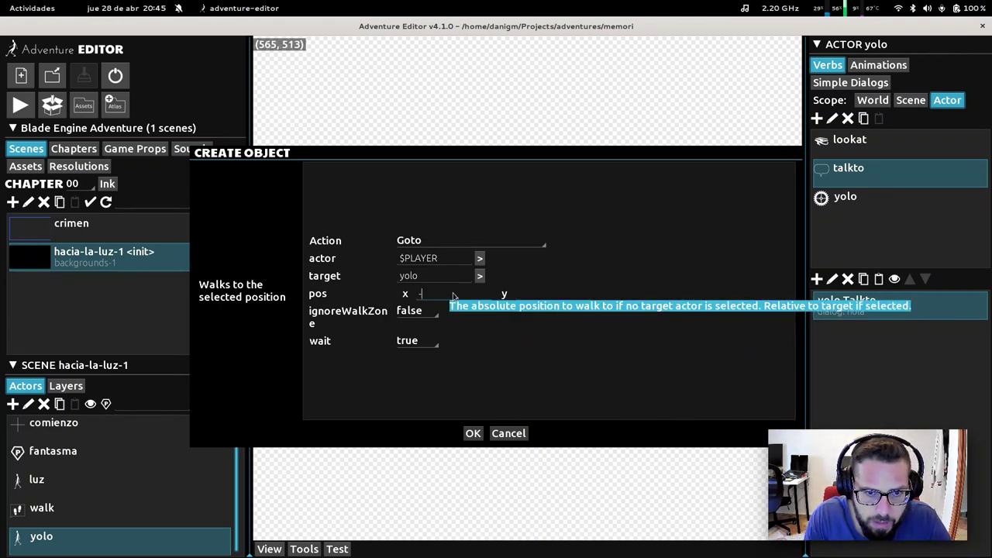
click(473, 433)
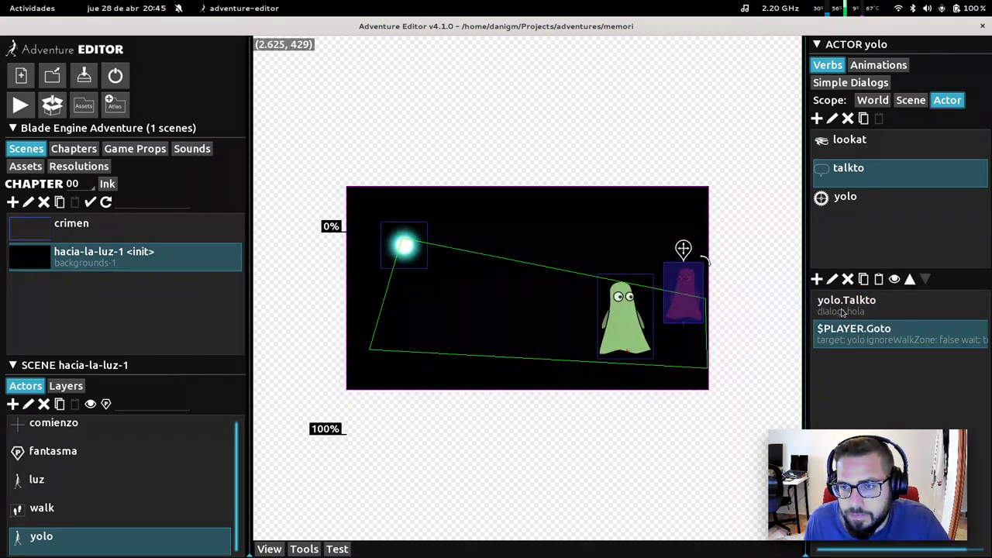
click(910, 279)
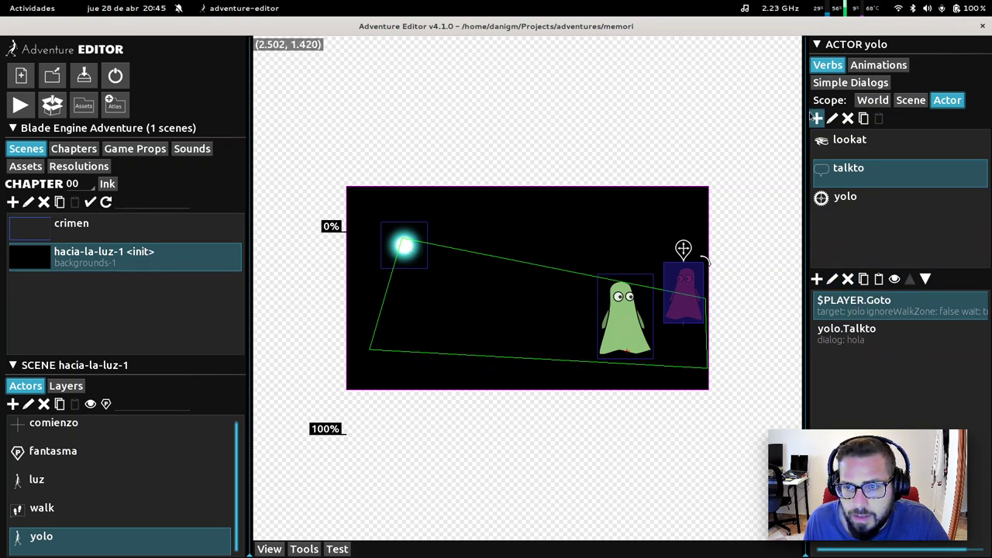
Step: Run the scene test again, ask the light for a way back and a hint, and look at the red ghost
click(337, 549)
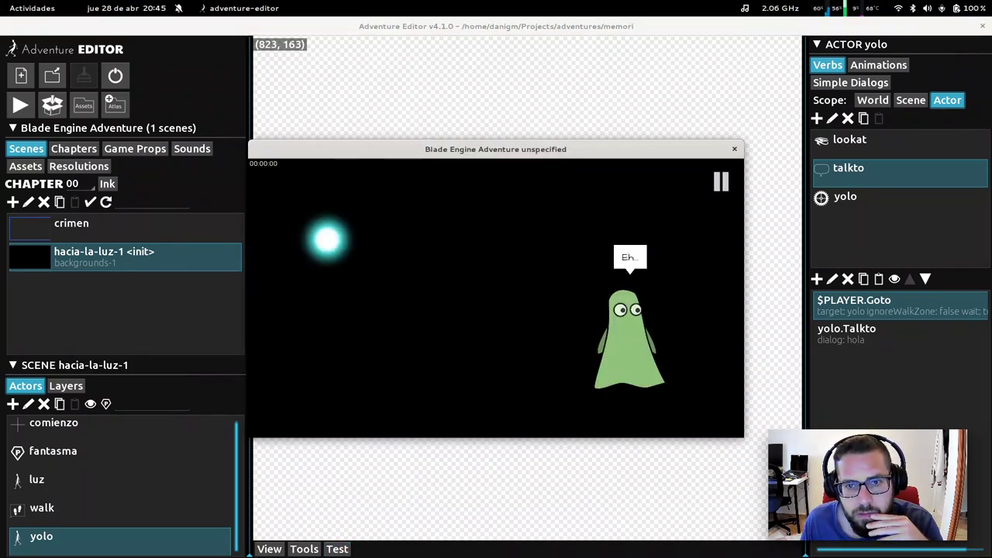
click(448, 308)
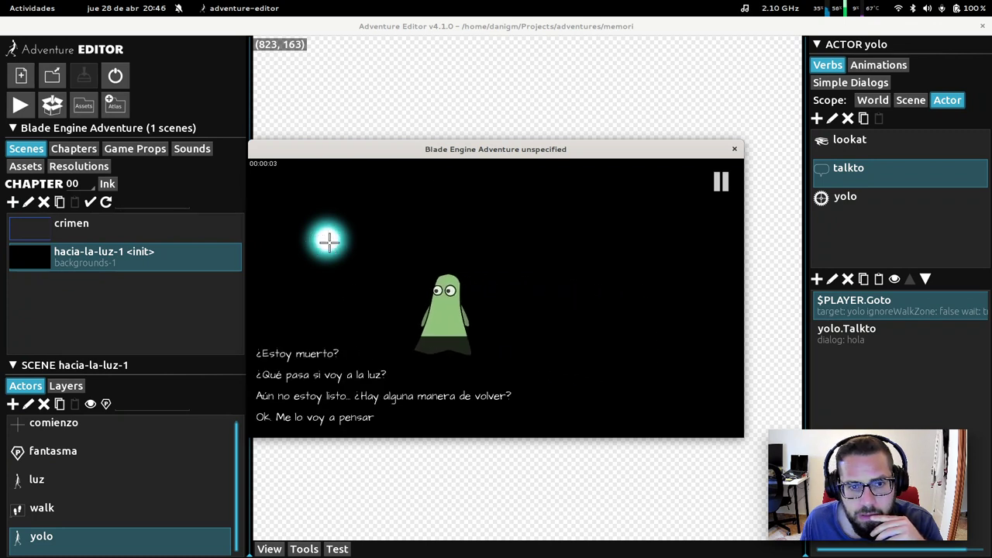
click(357, 396)
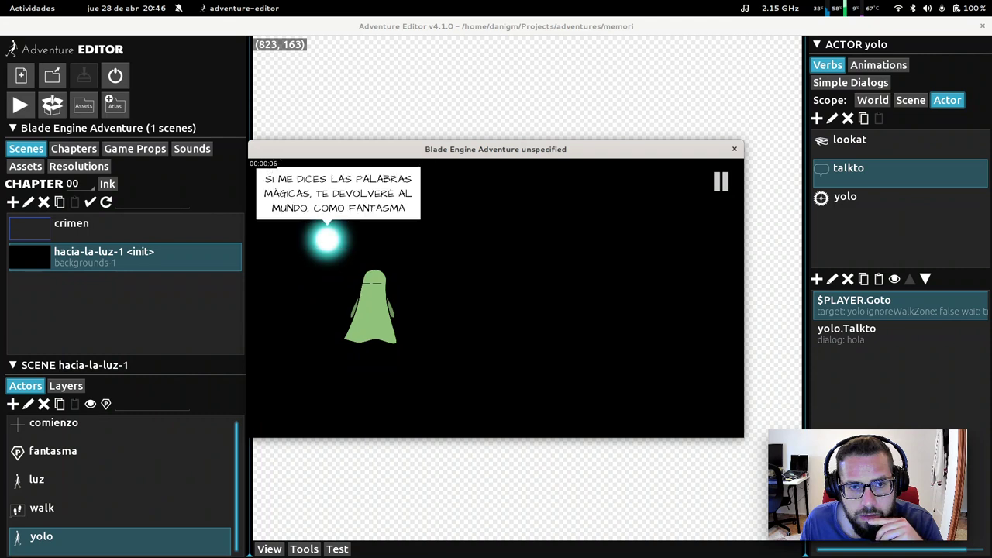
click(324, 355)
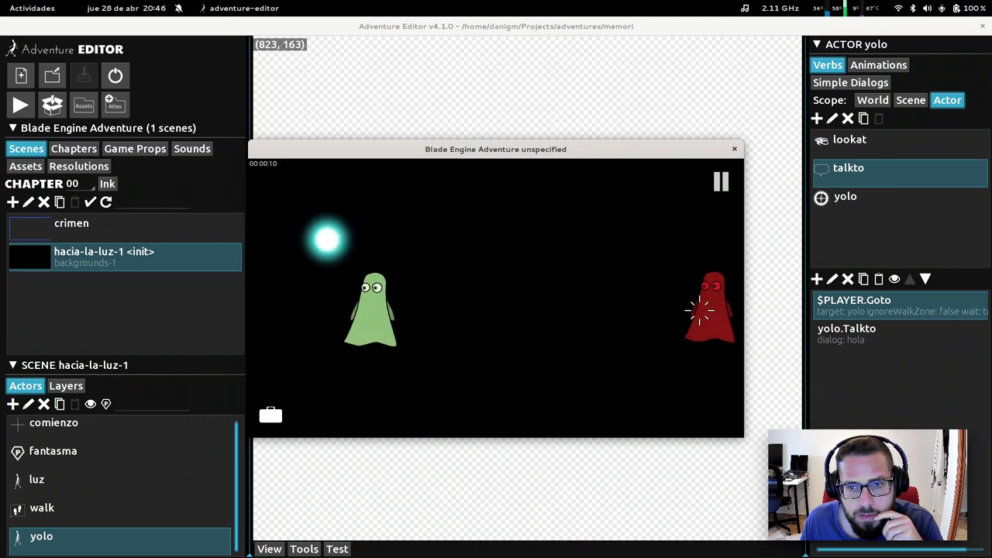
click(708, 308)
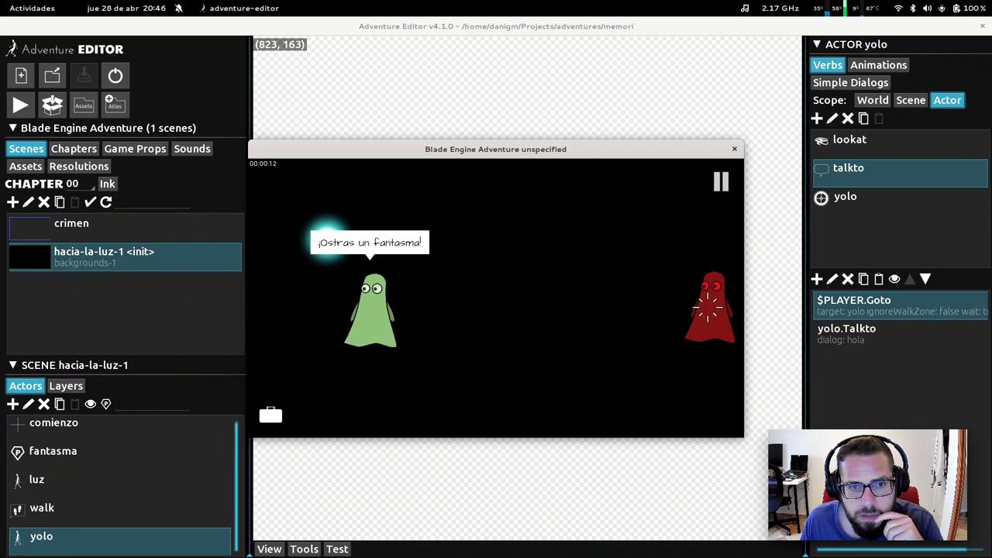
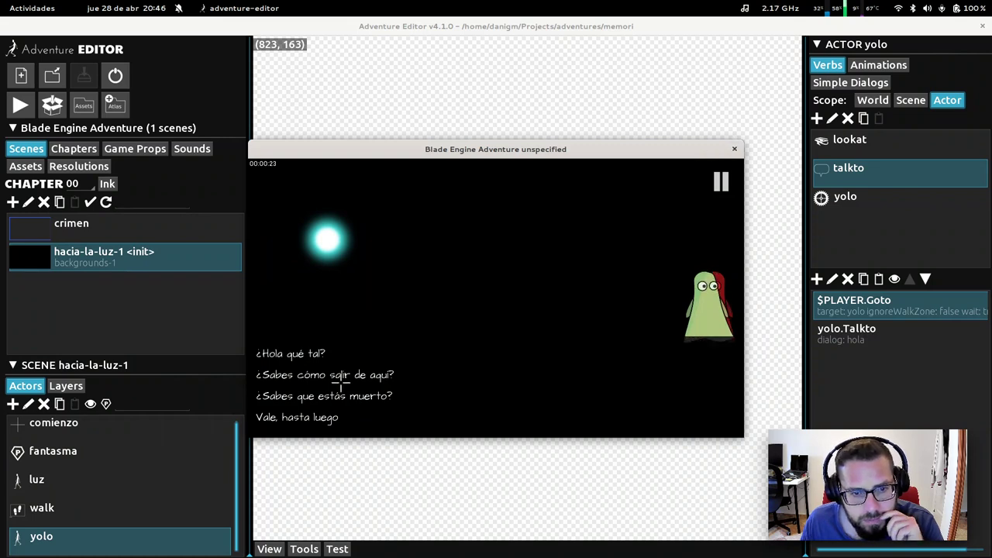
Step: Work through the red ghost's dialog with the greeting, the way out, its being dead, and both follow-up questions about death, and end the test
click(309, 353)
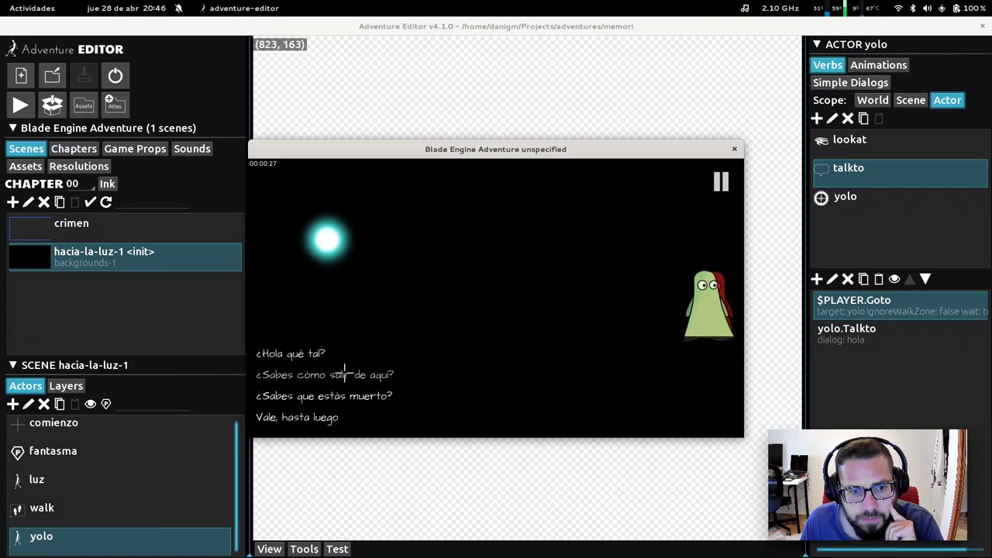
click(336, 378)
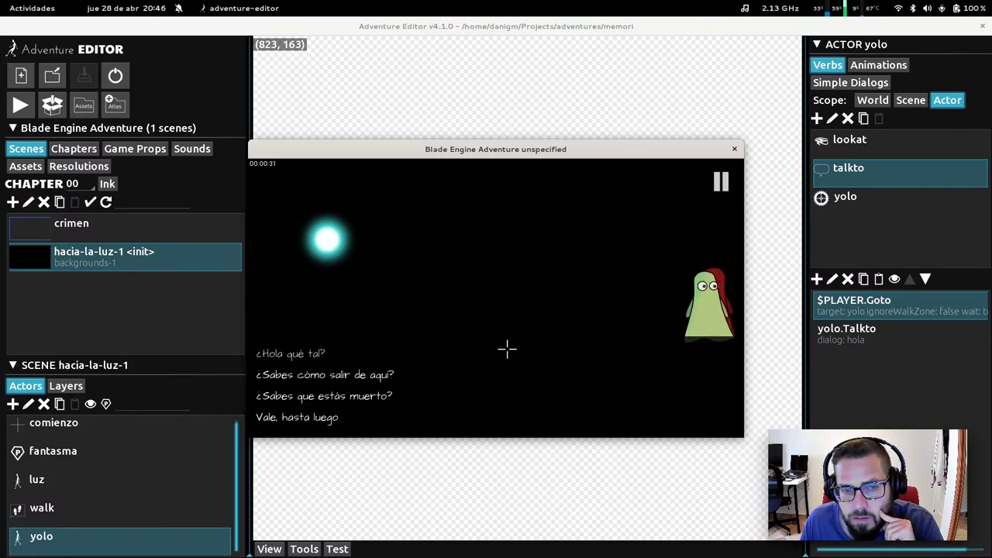
click(361, 394)
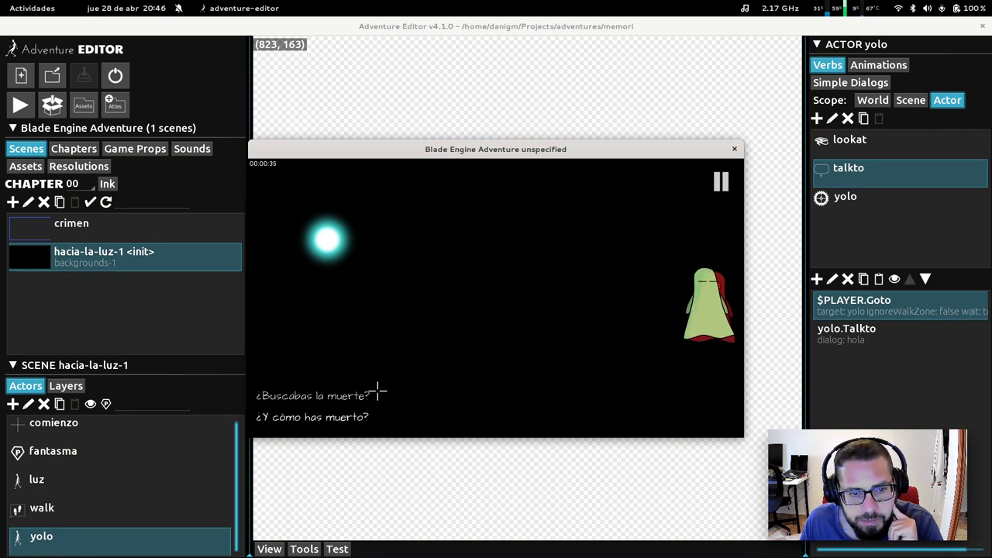
click(348, 395)
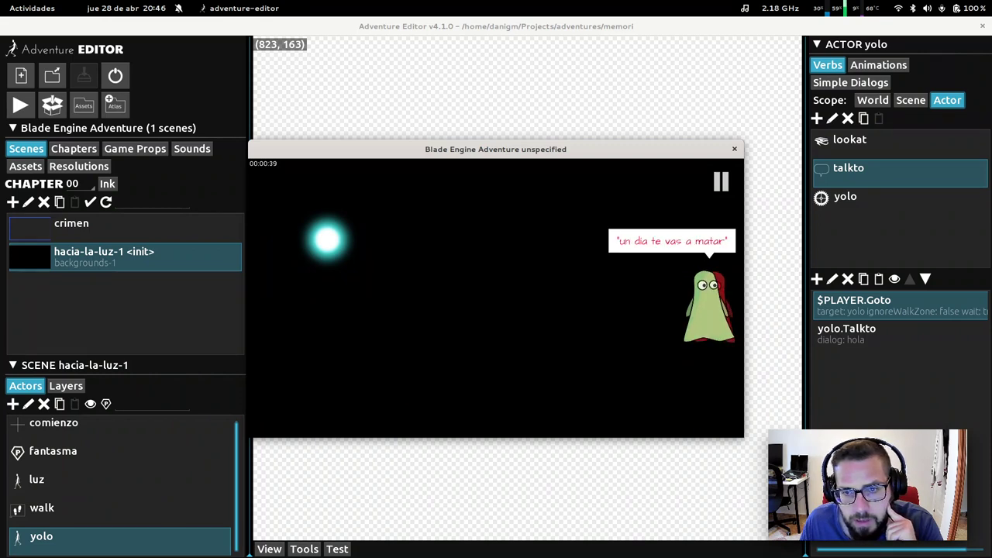
click(332, 414)
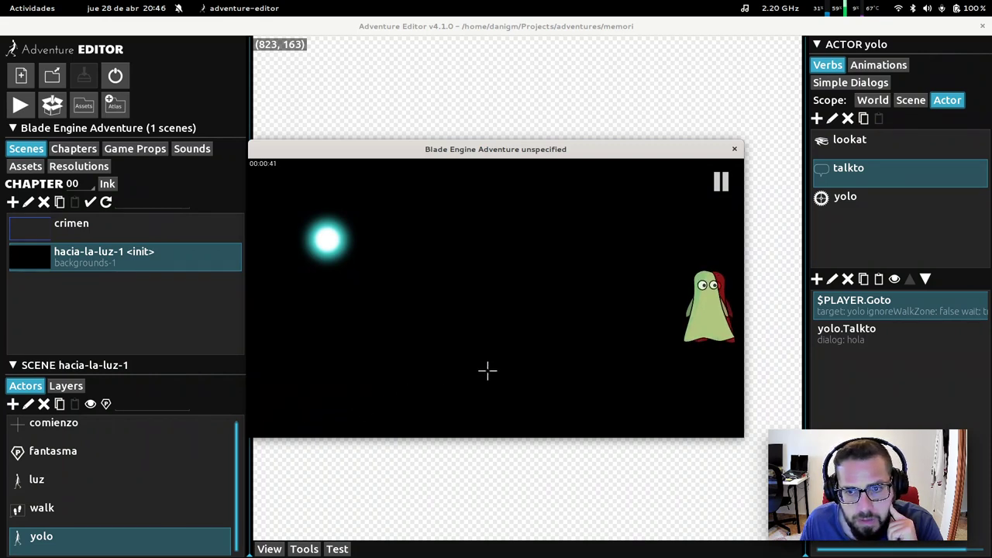
click(735, 149)
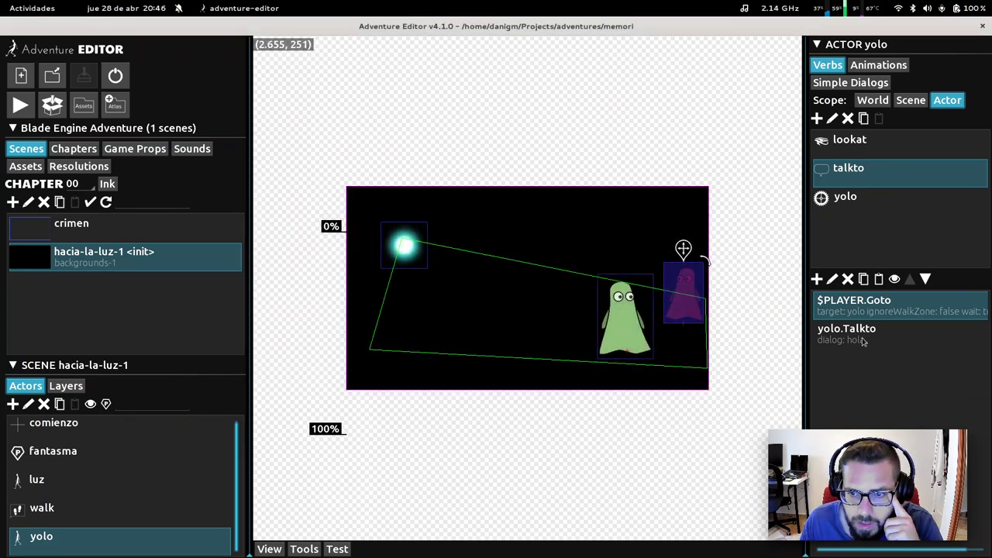
Step: Try giving the Goto action in yolo's talkto verb only an x position, first -100 and then 100, leaving y empty
click(832, 279)
click(454, 295)
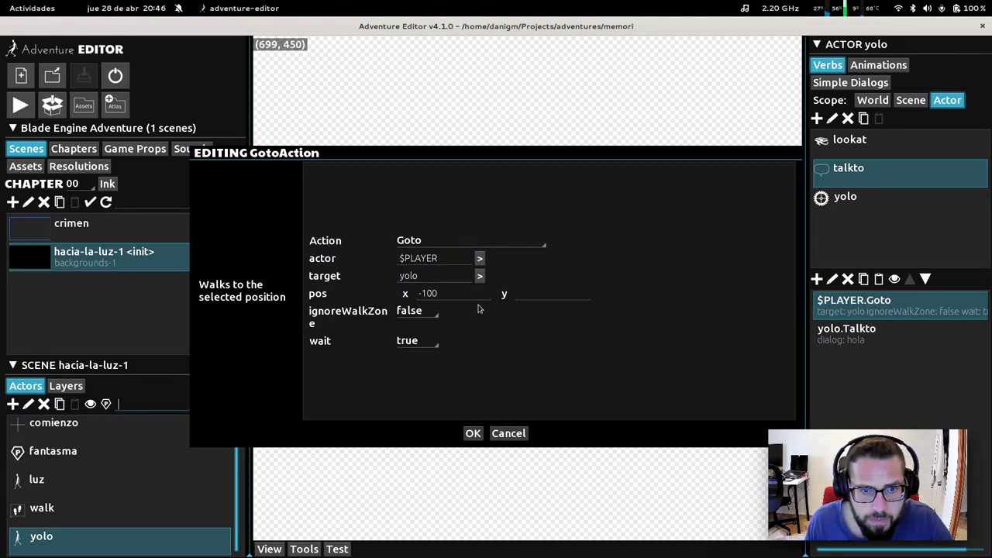
click(473, 433)
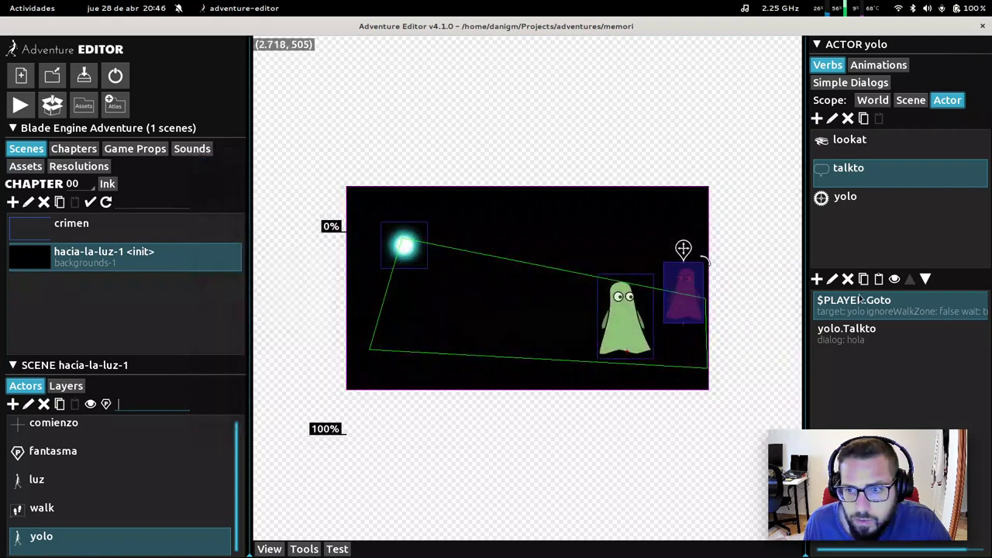
click(832, 279)
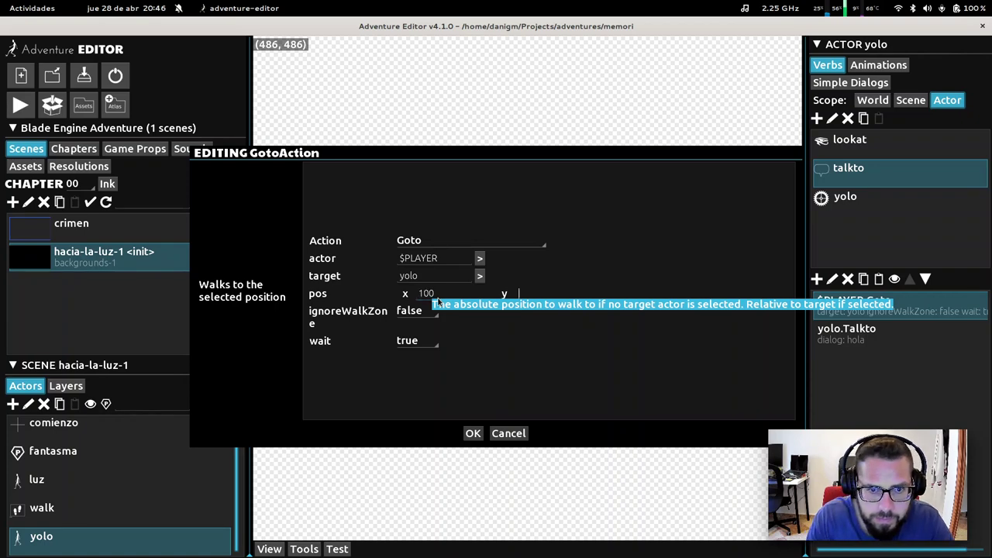
click(473, 436)
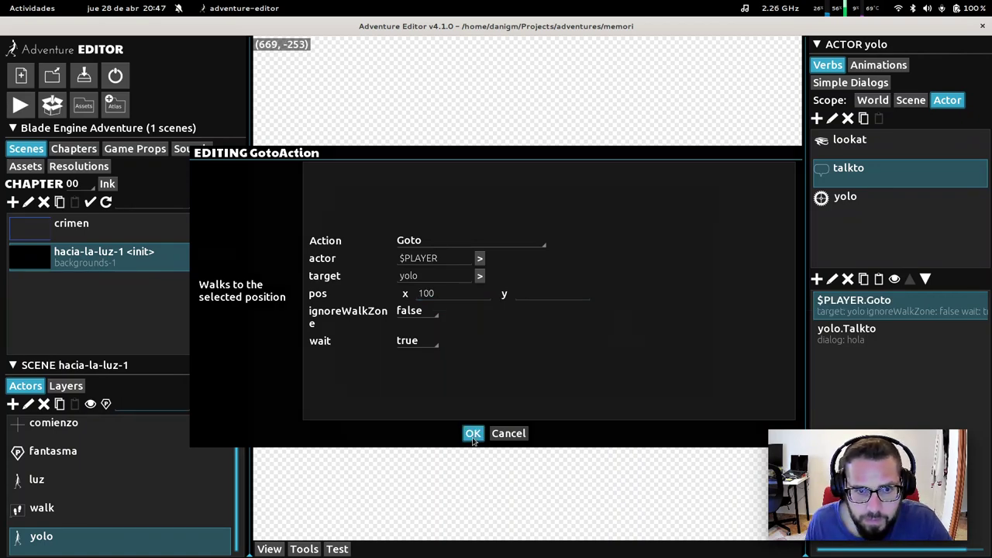
click(832, 280)
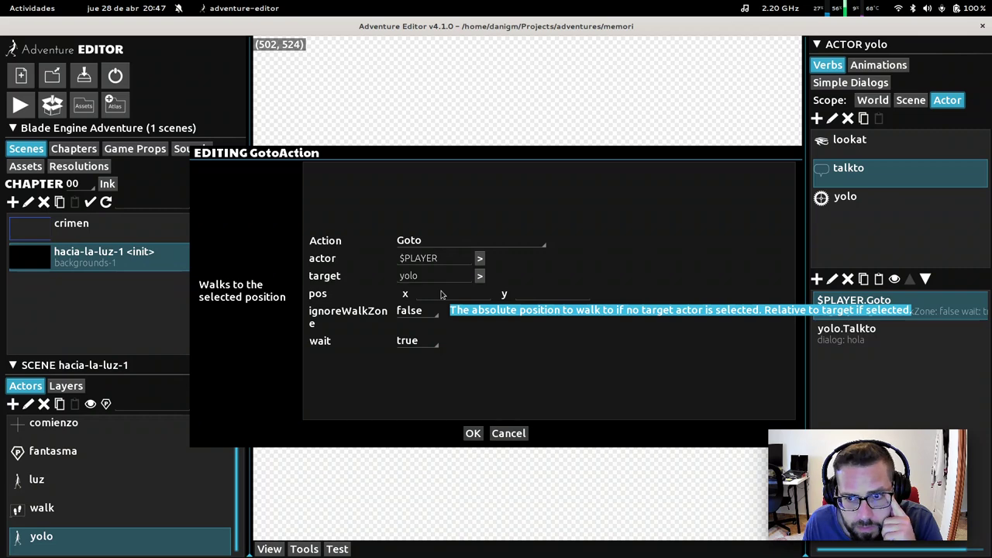
click(435, 277)
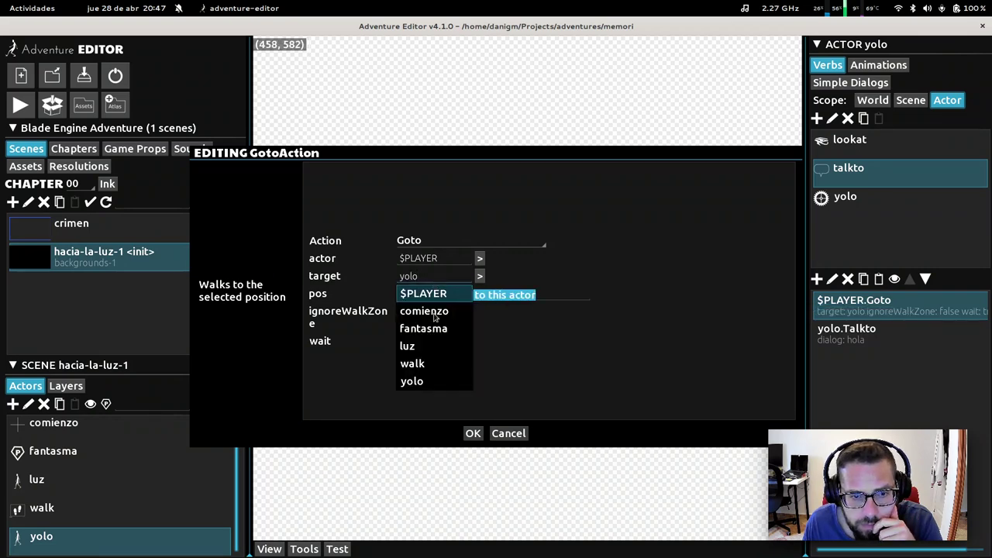
click(473, 434)
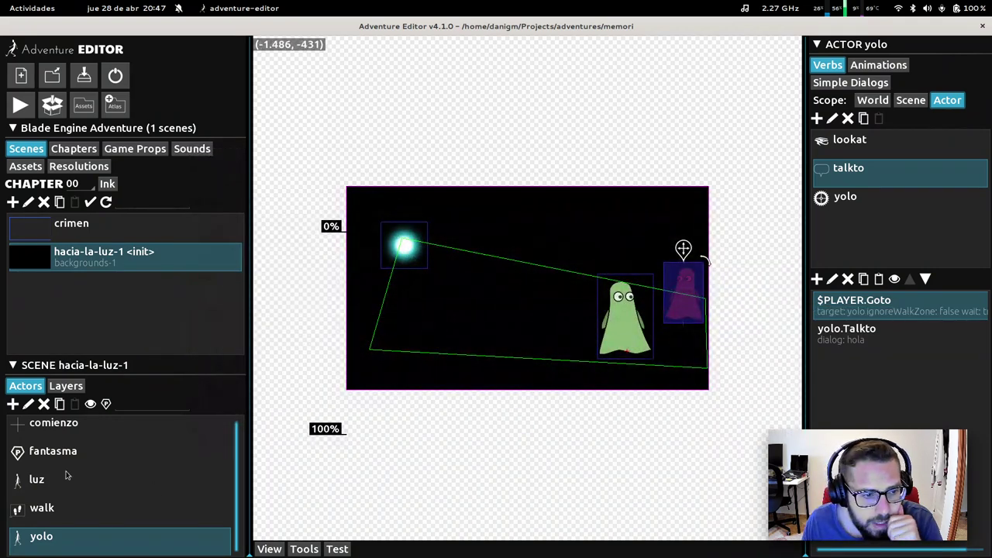
click(13, 404)
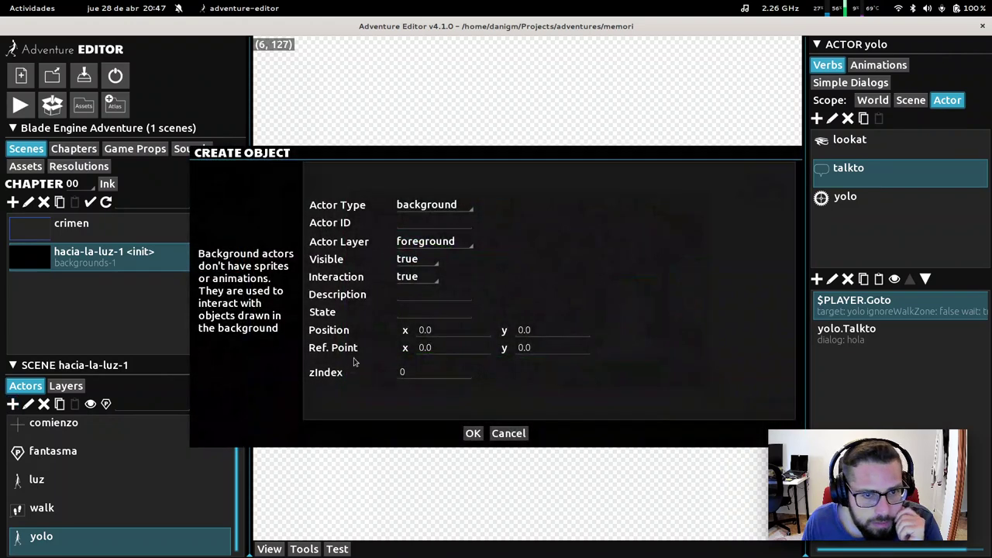
click(509, 434)
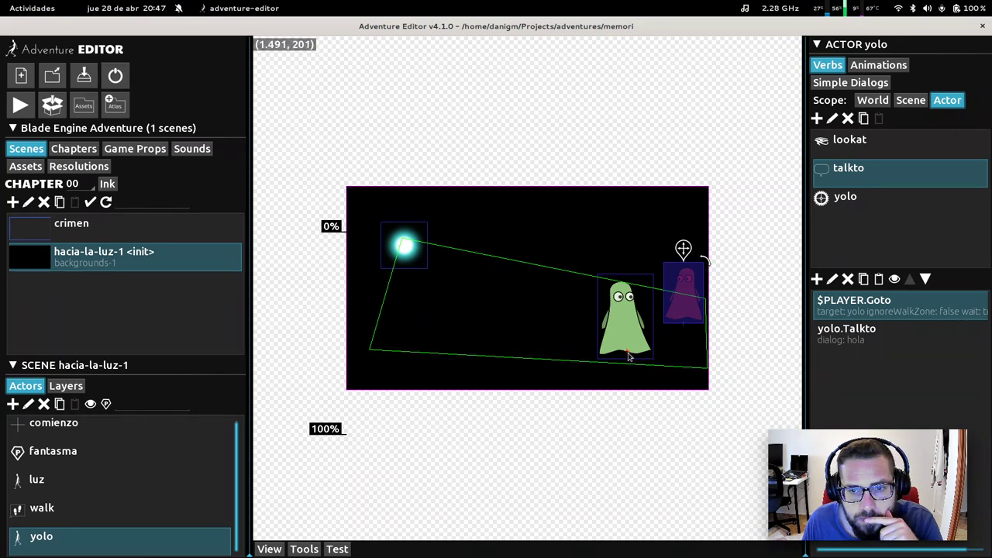
click(13, 404)
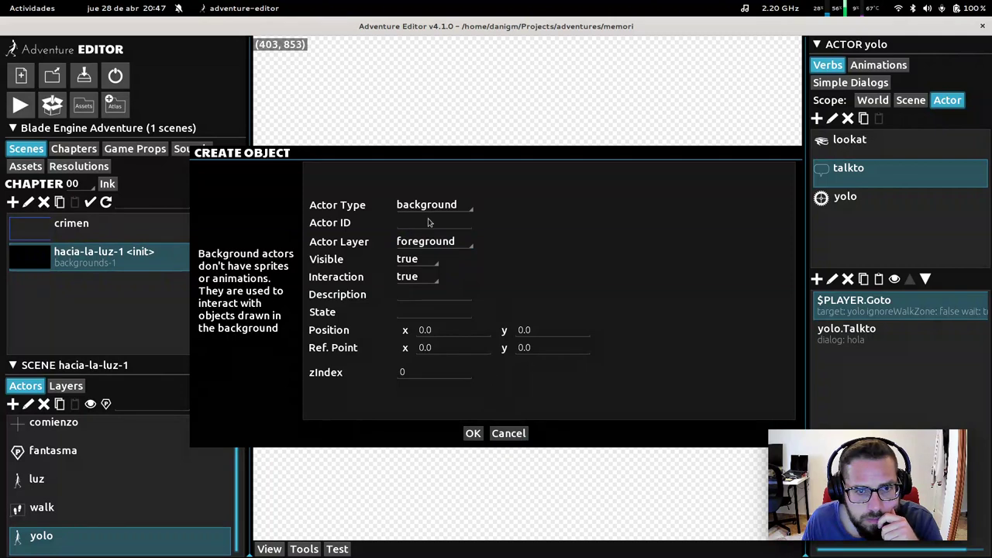
click(430, 205)
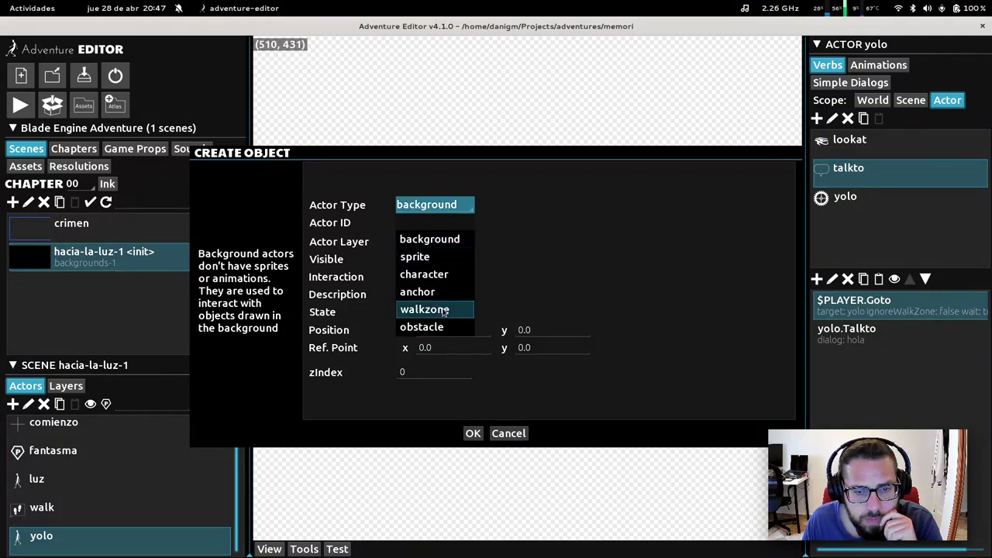
click(417, 291)
click(510, 434)
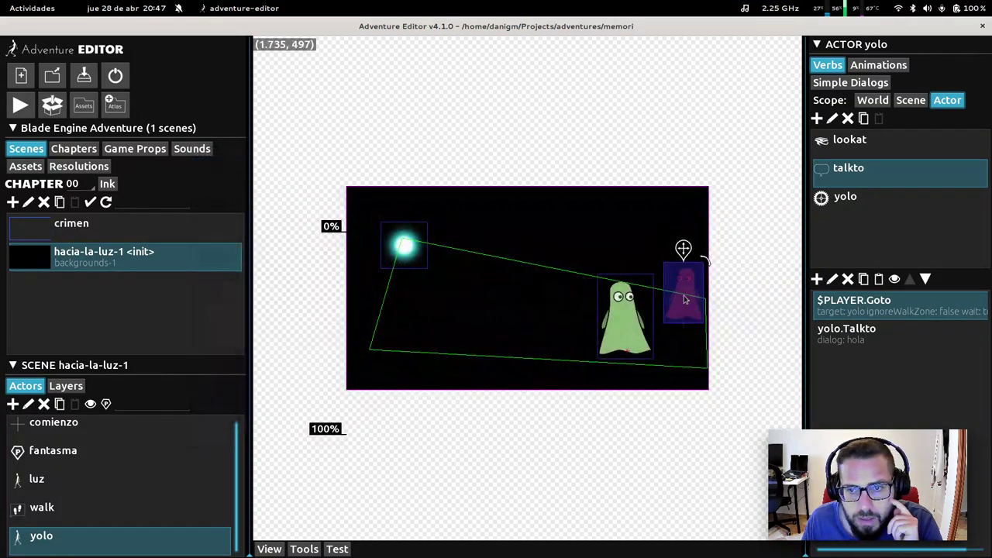
Step: Set the position of the talkto verb's $PLAYER Goto action to x -100 and y 0, keeping yolo as target
click(832, 279)
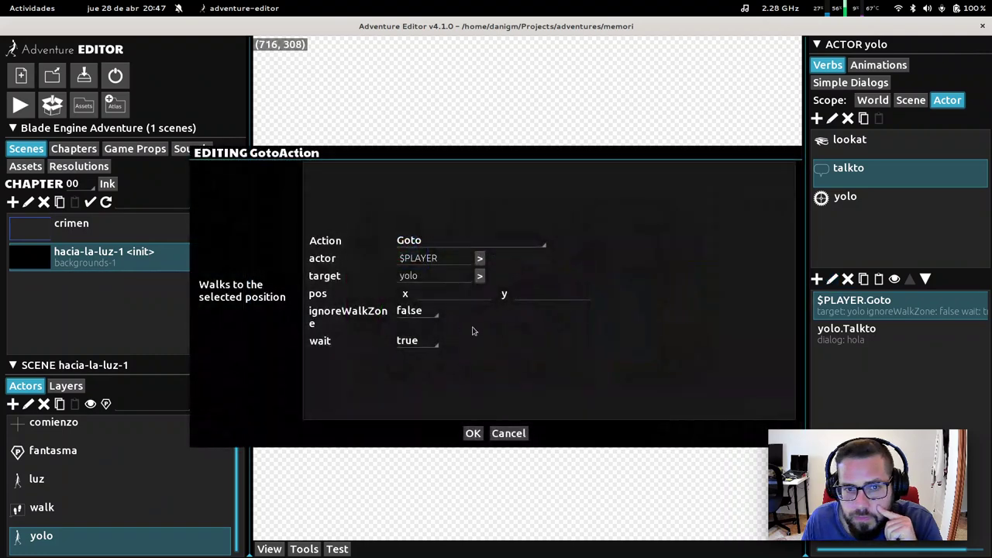
mouse_move(426, 314)
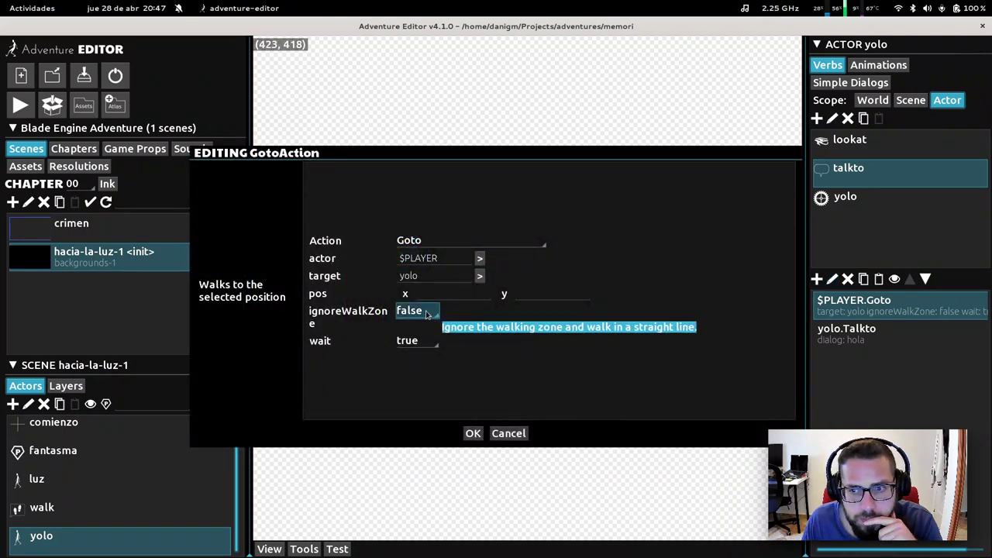
click(450, 297)
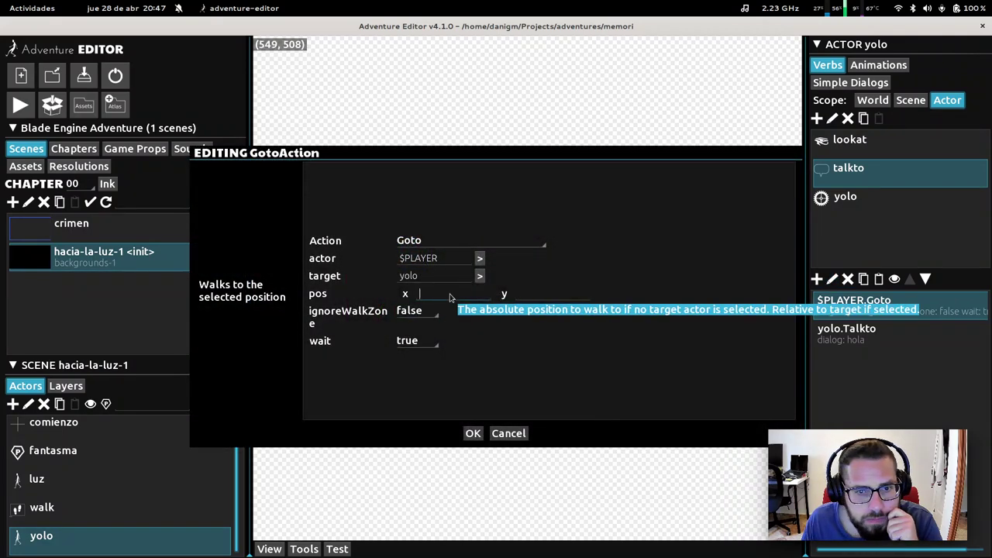
click(455, 242)
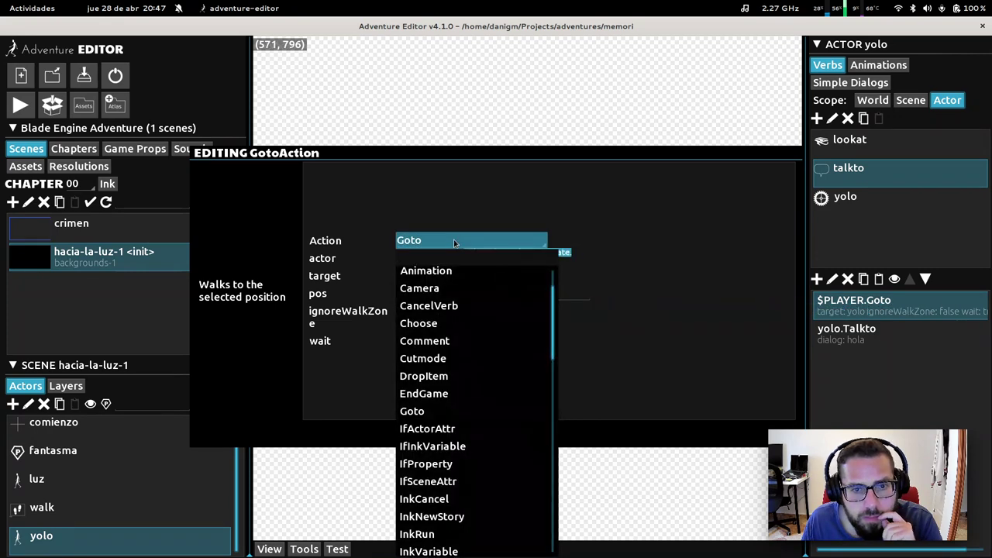
scroll(496, 388, down, 1)
scroll(496, 411, down, 2)
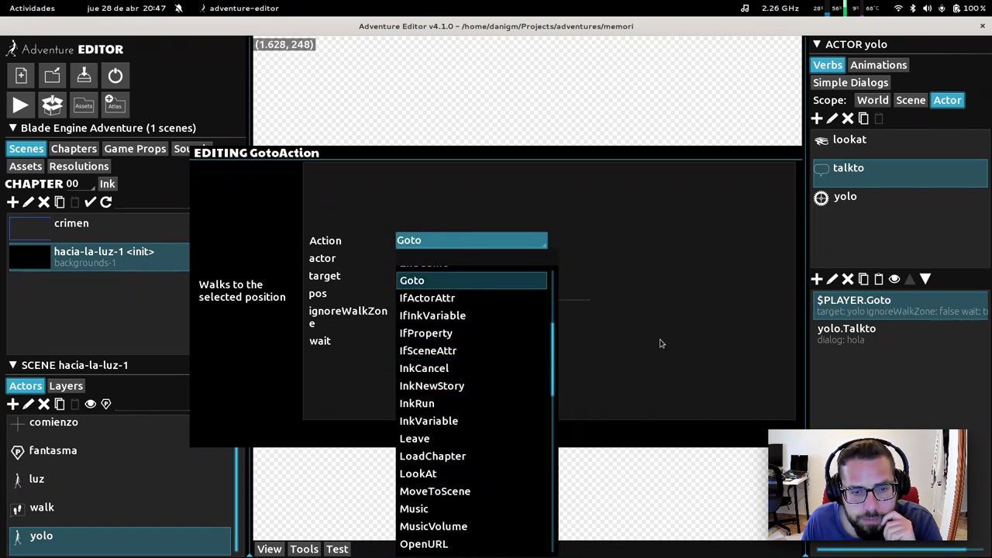
click(452, 283)
click(456, 296)
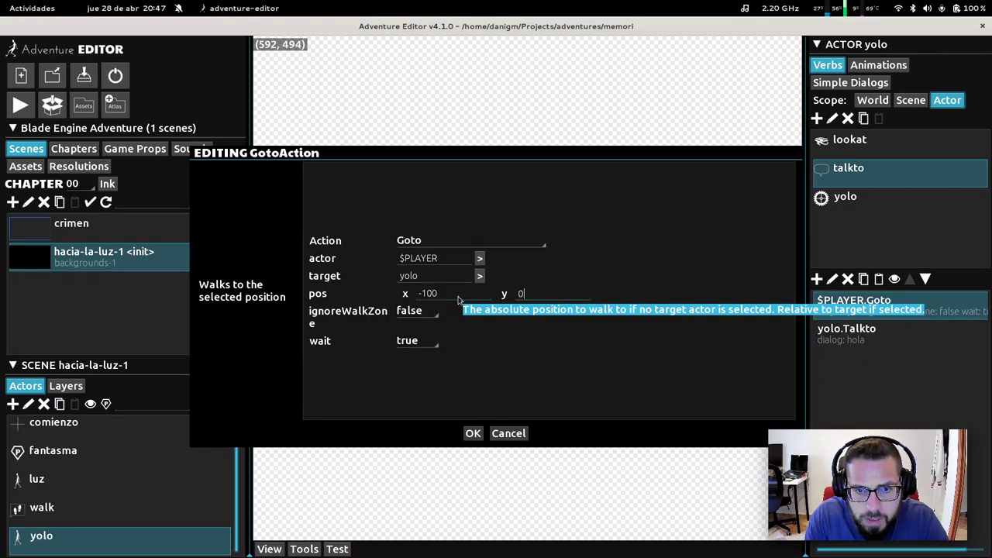
click(473, 433)
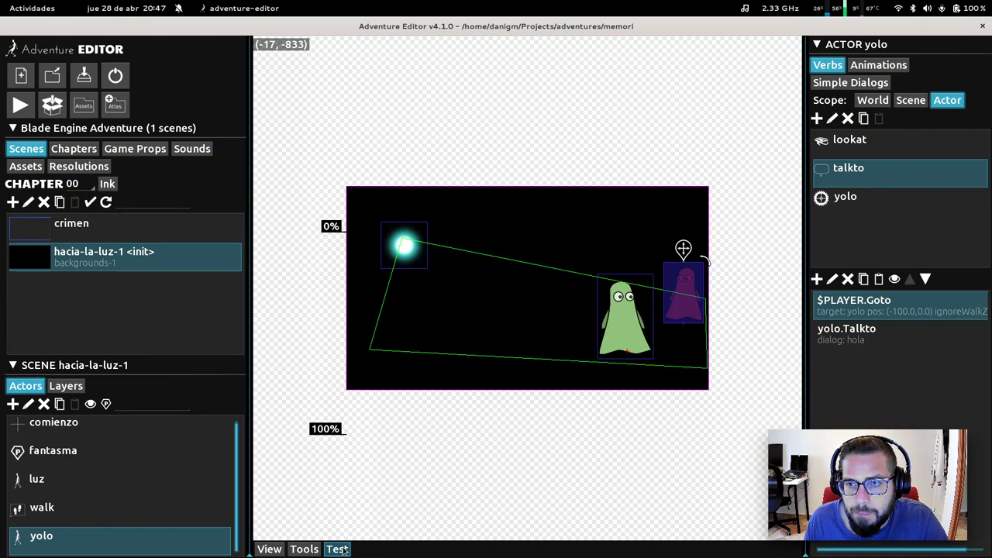
Step: Disable the SetActorAttr action that hides yolo in the scene's init verb
click(911, 102)
click(878, 340)
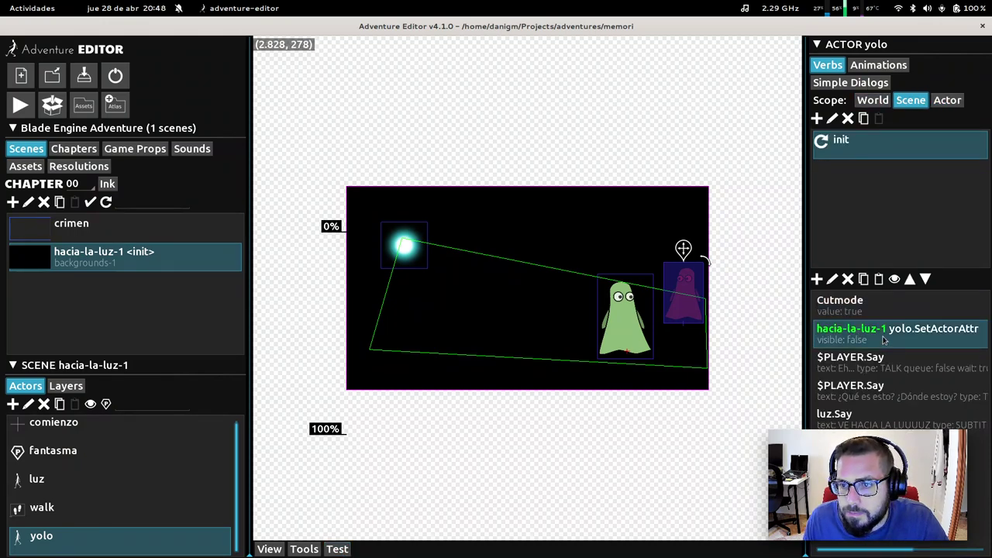
click(894, 279)
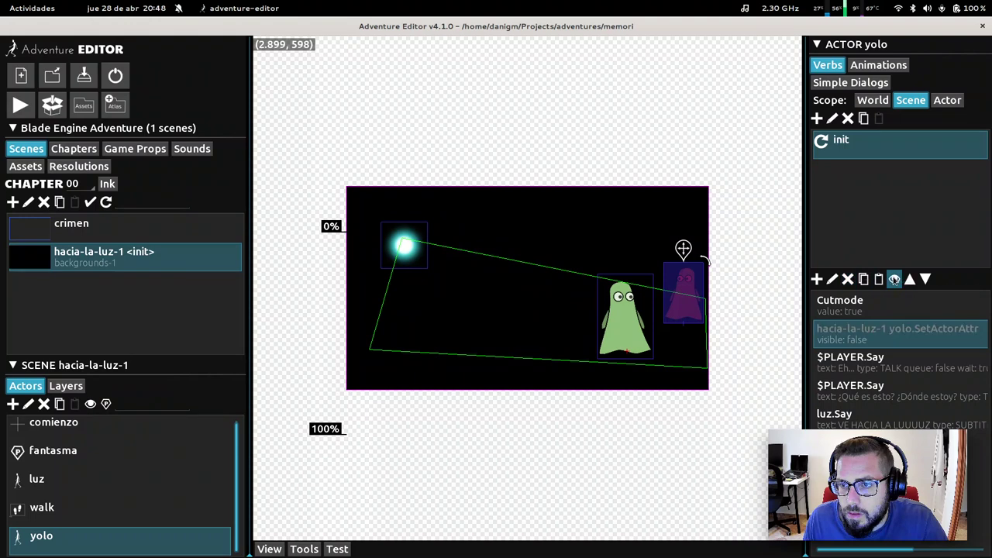
Step: Test the scene by talking to the red ghost, asking "¿Sabes que estás muerto?" and "¿Y cómo has muerto?", and end the test
click(336, 548)
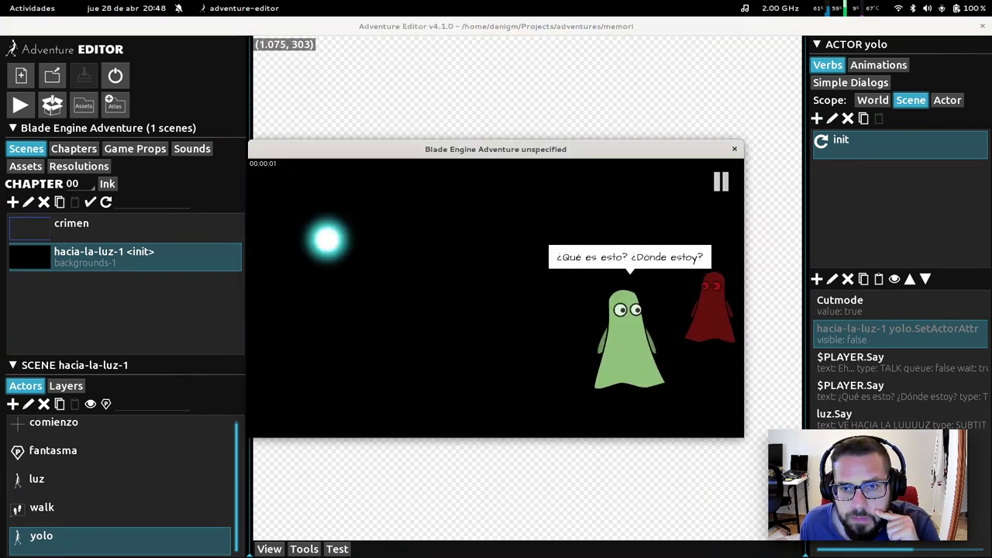
click(708, 302)
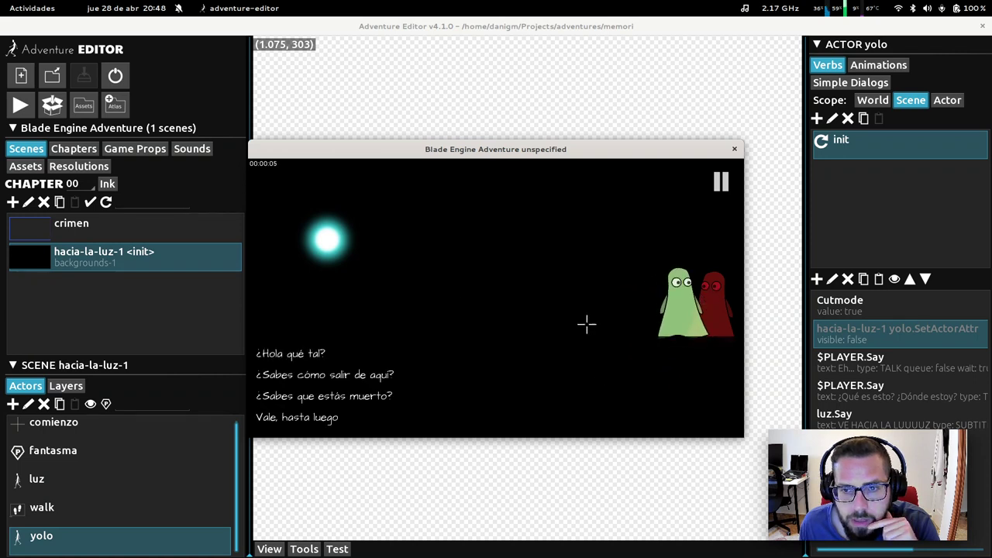
click(320, 396)
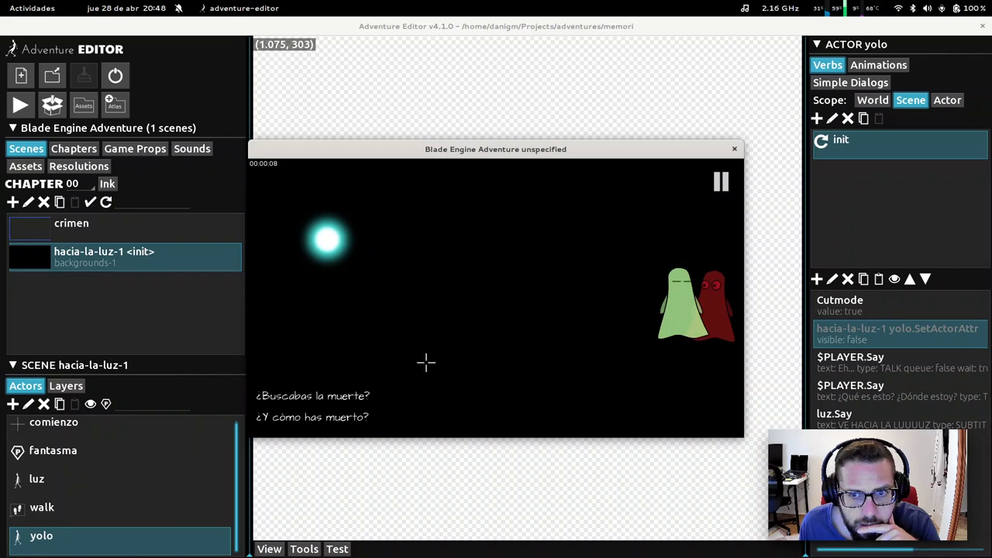
click(331, 417)
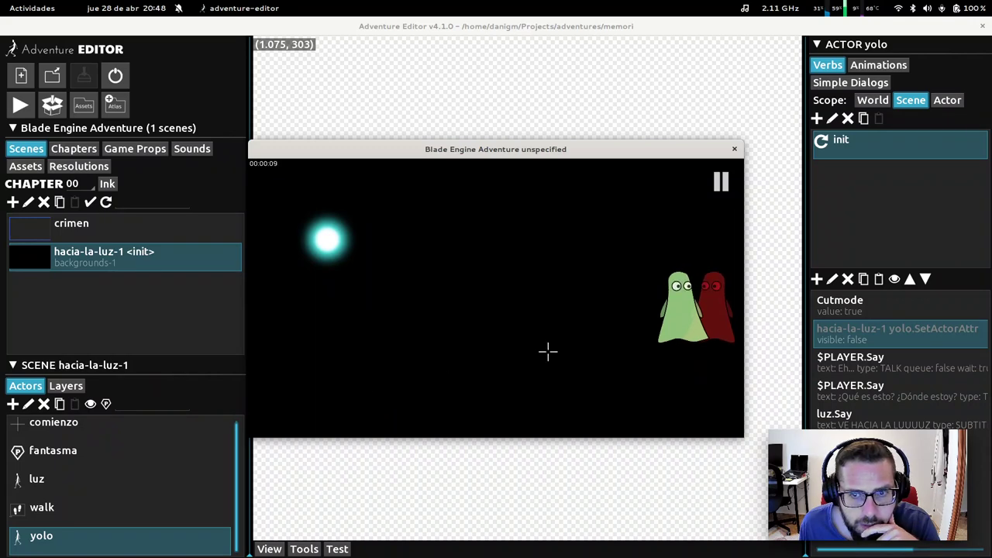
click(734, 149)
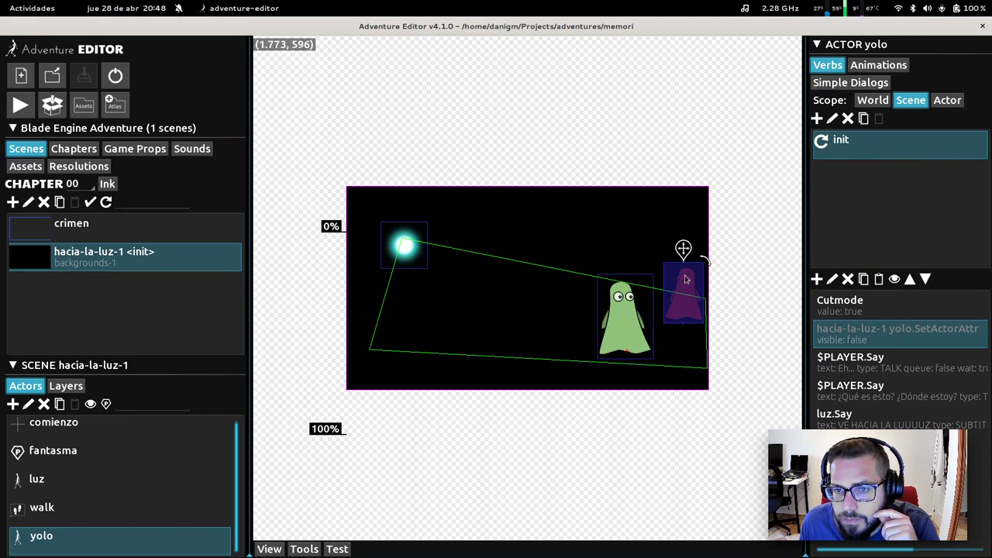
Step: Set the x position of the $PLAYER Goto action in yolo's talkto verb to -150
click(947, 101)
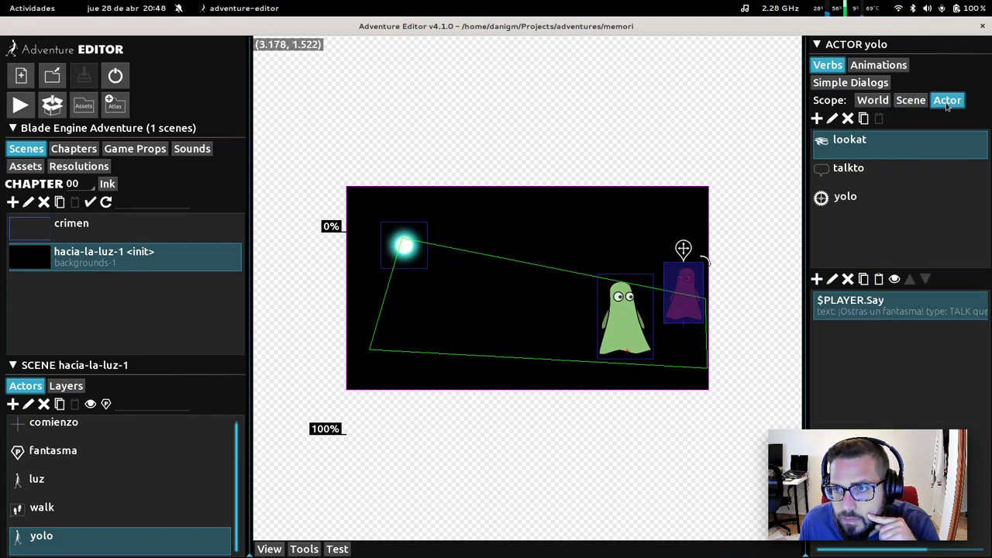
click(852, 169)
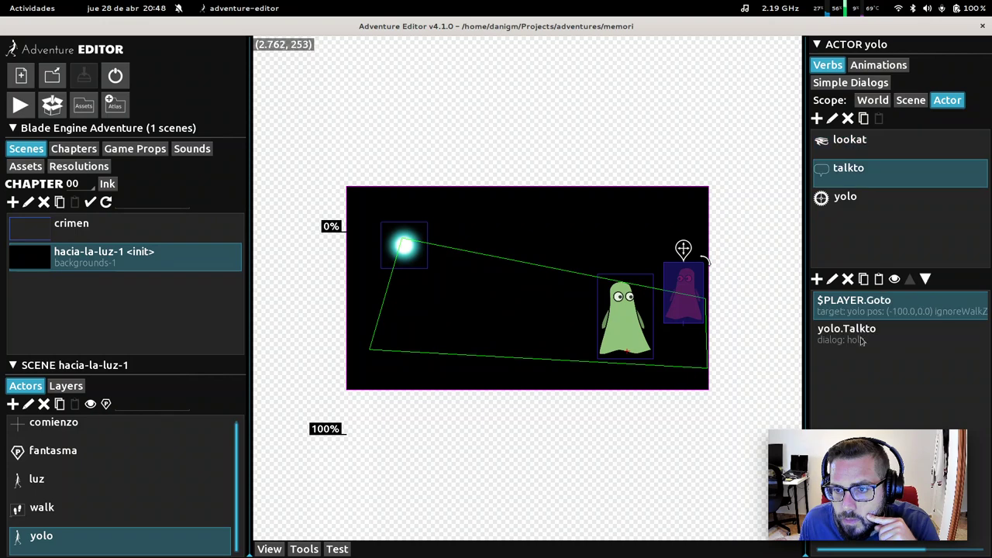
click(832, 279)
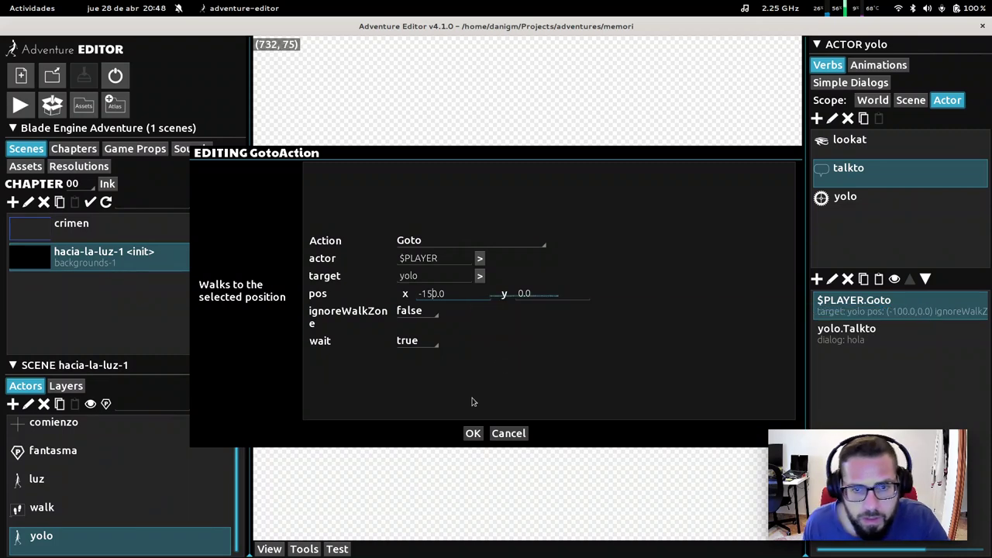
click(473, 433)
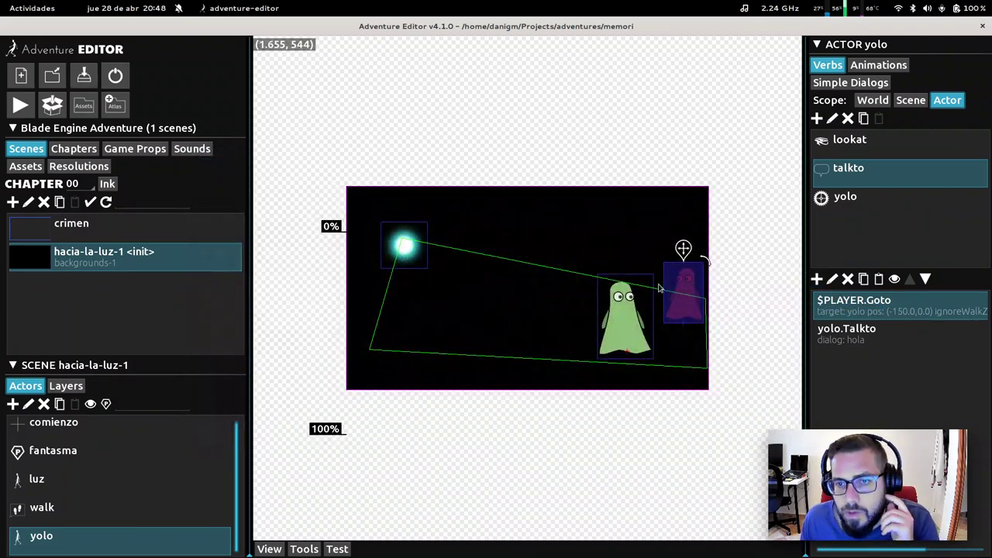
Step: Clear the verb from the "¿Y cómo has muerto?" option of the yolo dialog
click(850, 82)
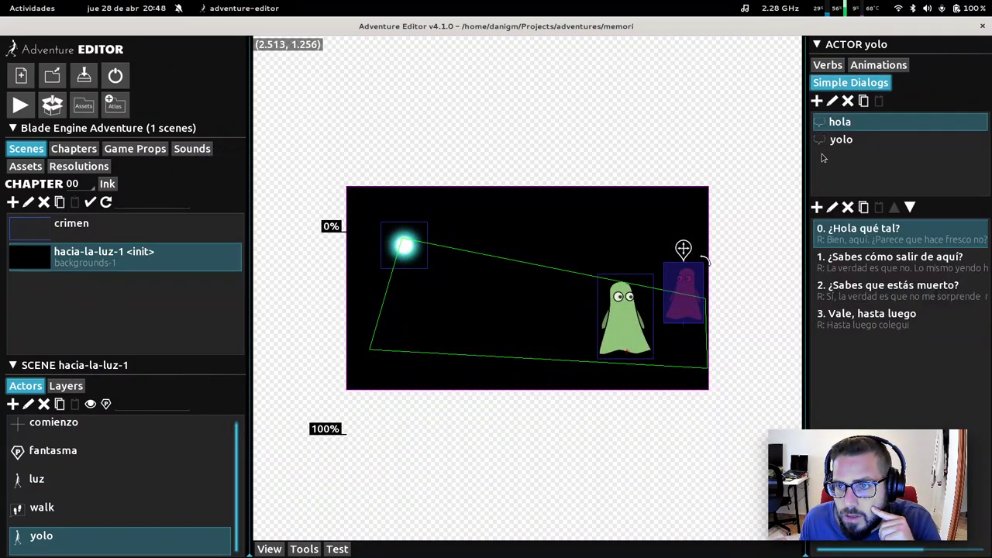
click(833, 141)
click(894, 272)
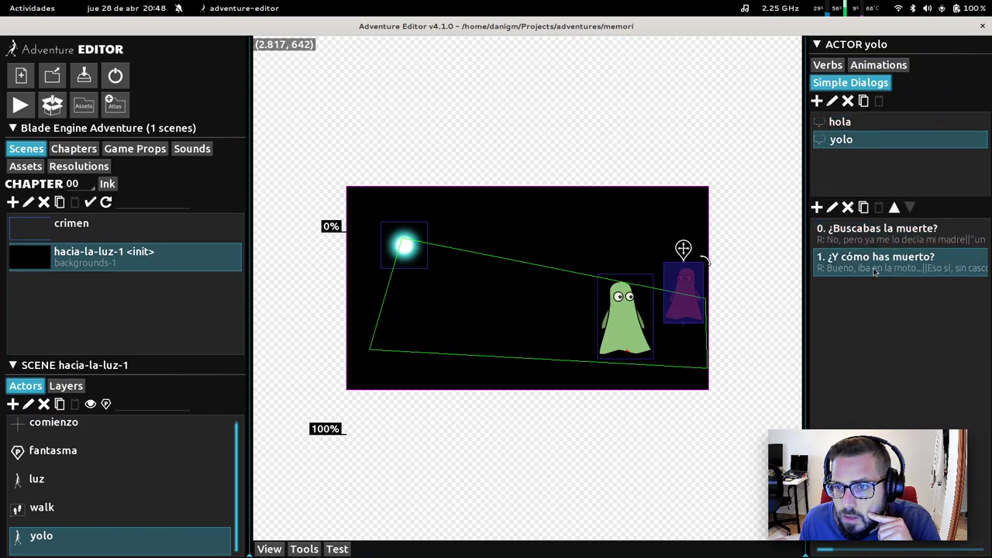
click(832, 207)
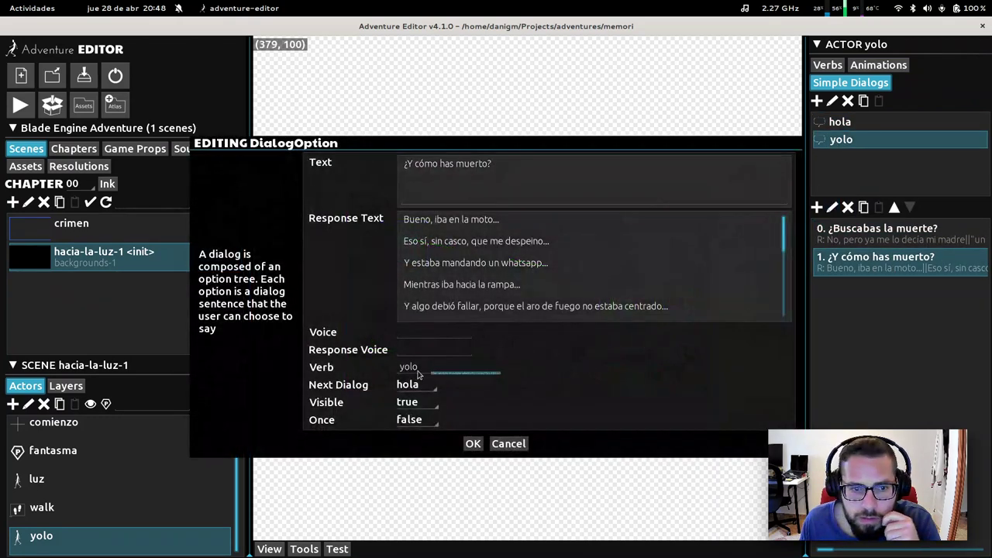
double_click(418, 375)
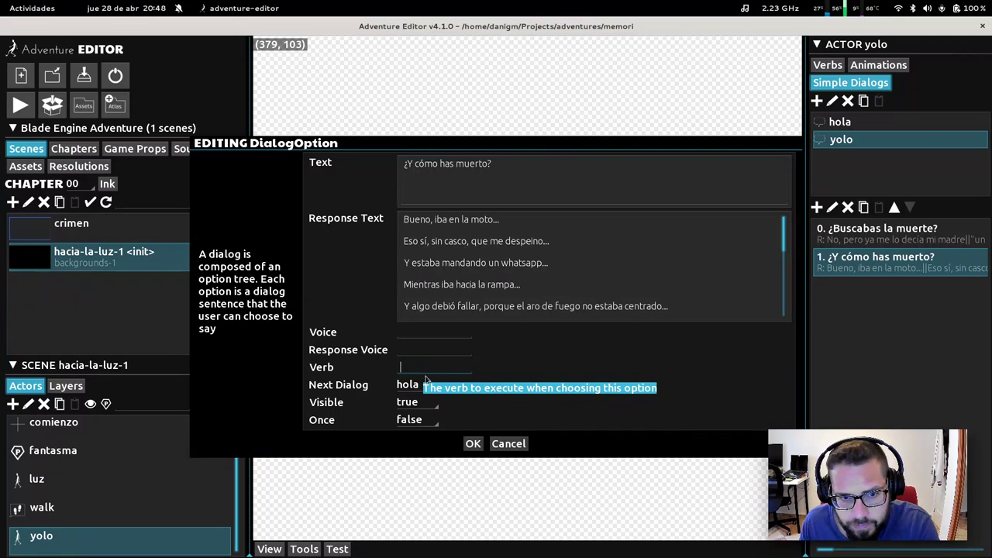
click(473, 443)
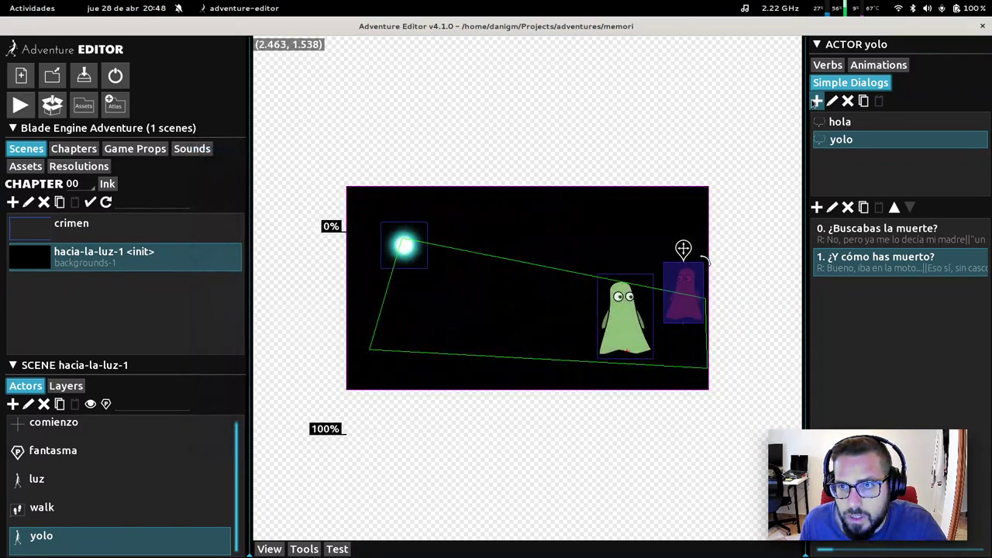
Step: Create a new simple dialog with the ID pista for the yolo actor
click(816, 102)
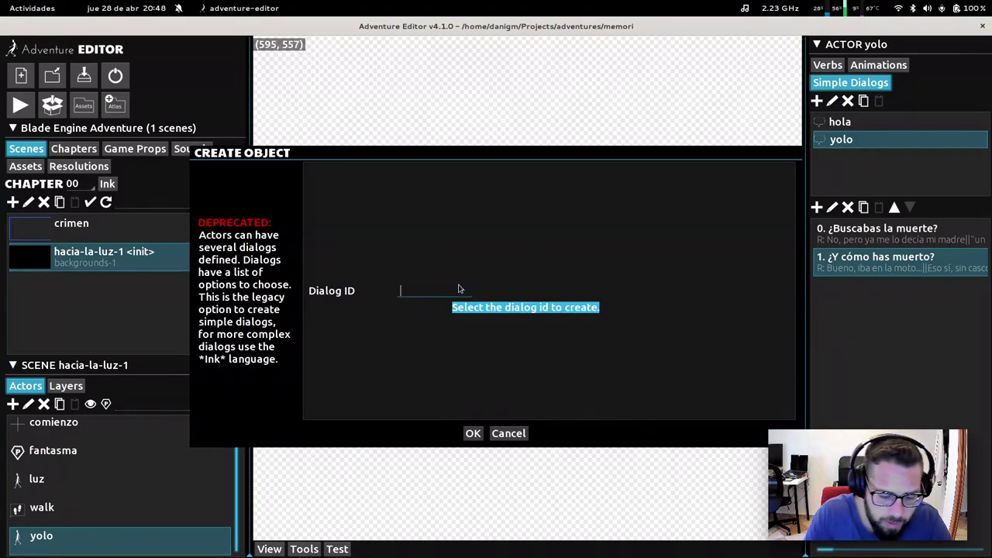
text(fin)
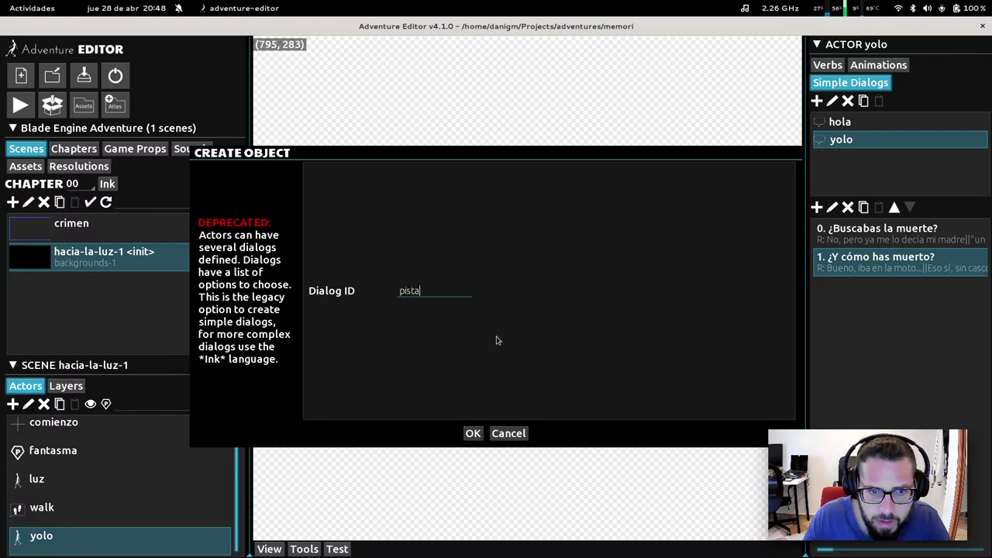
click(473, 433)
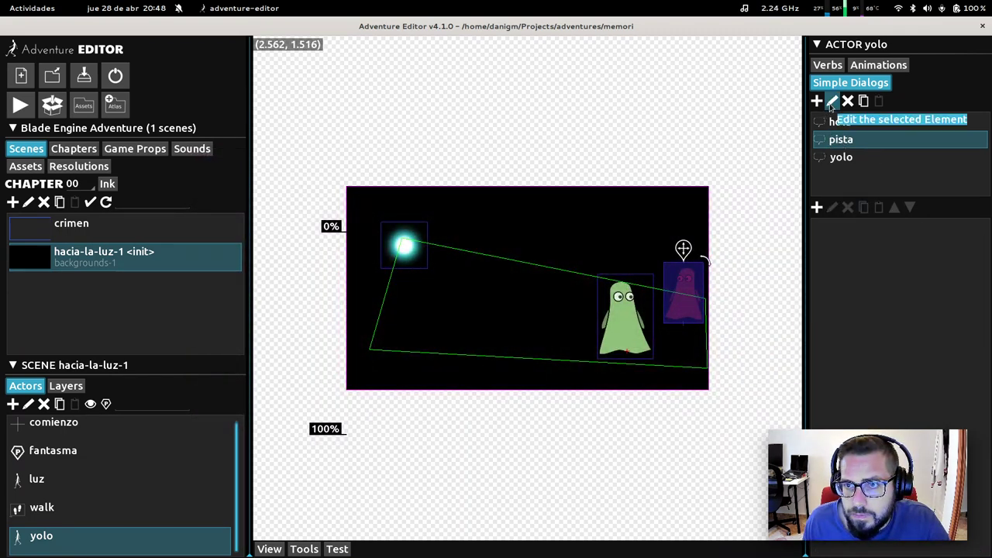
click(832, 101)
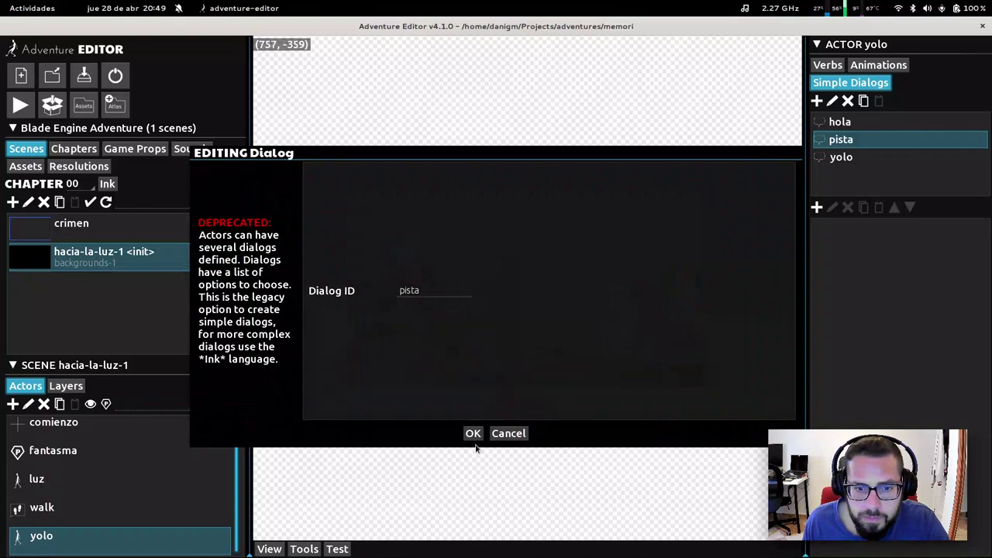
click(474, 435)
Step: Add an option to the pista dialog with the text "Ok" that runs the verb yolo
click(817, 207)
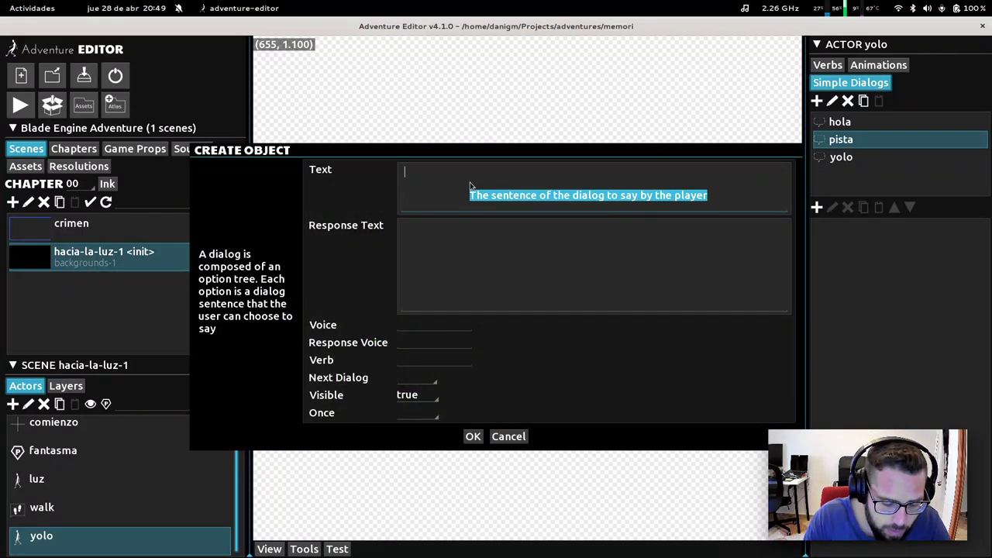
click(406, 359)
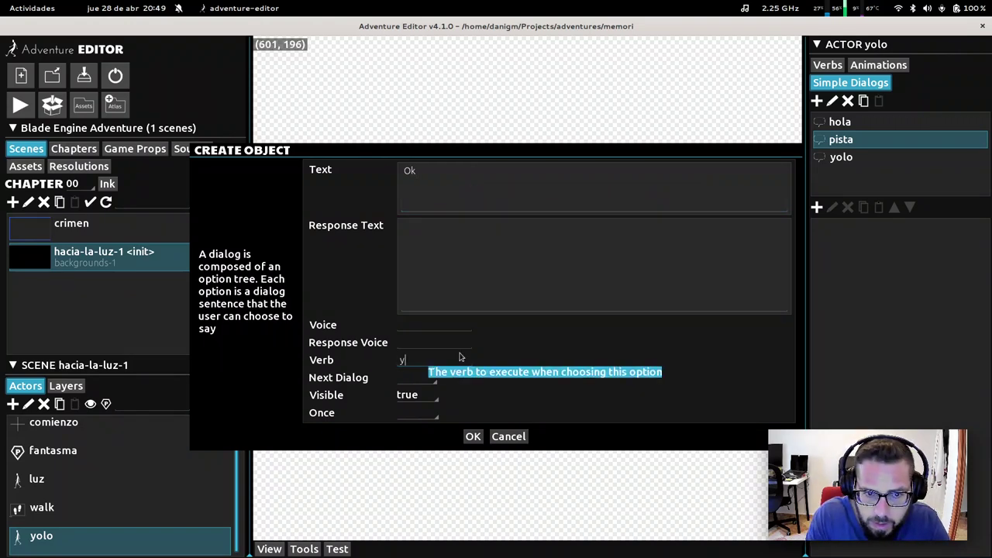
click(473, 435)
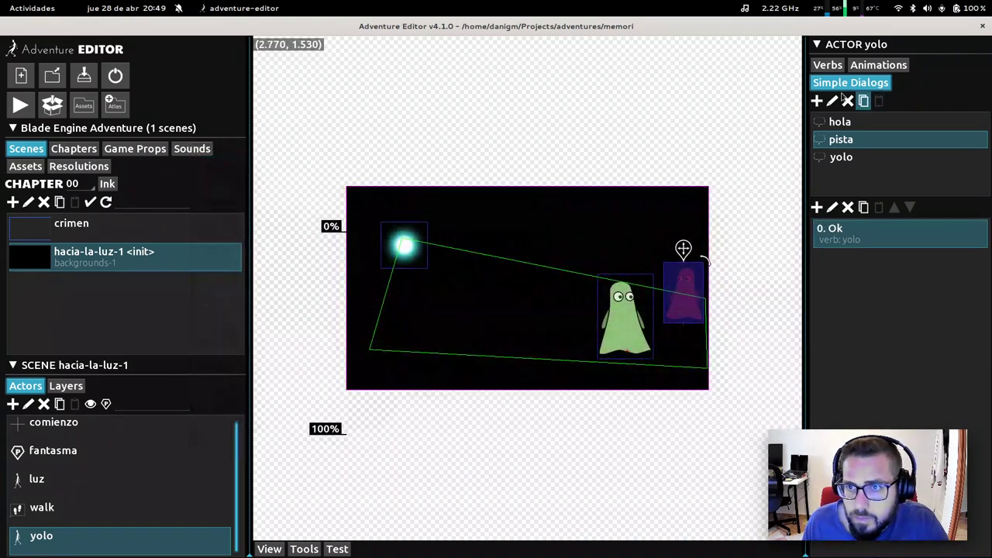
Step: Set pista as the next dialog of the "¿Y cómo has muerto?" option in the yolo dialog
click(828, 69)
click(837, 84)
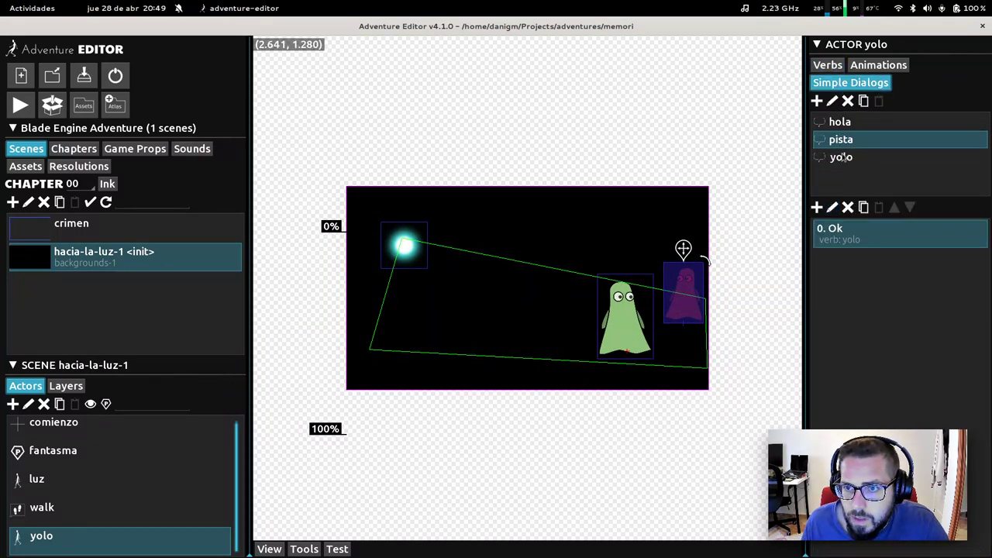
click(842, 158)
click(847, 264)
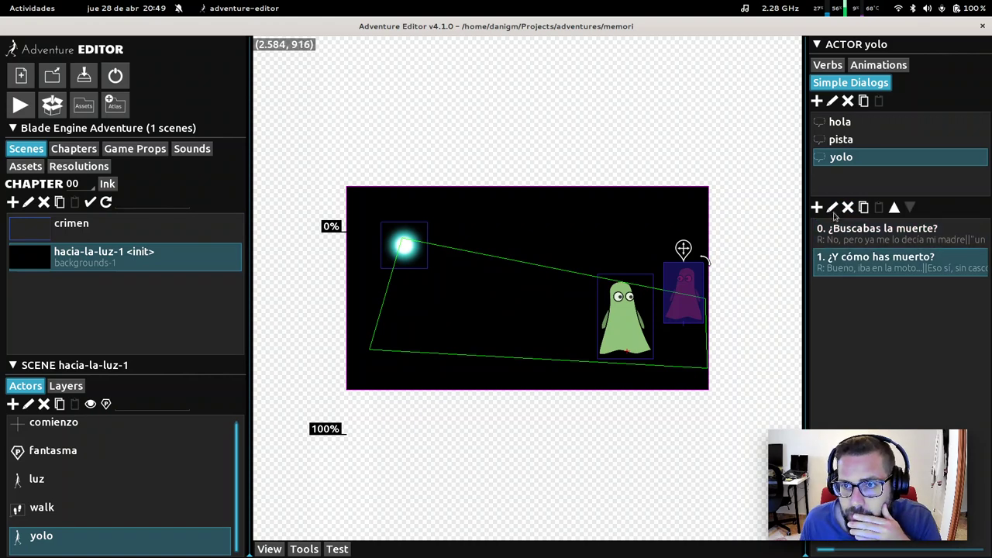
click(831, 207)
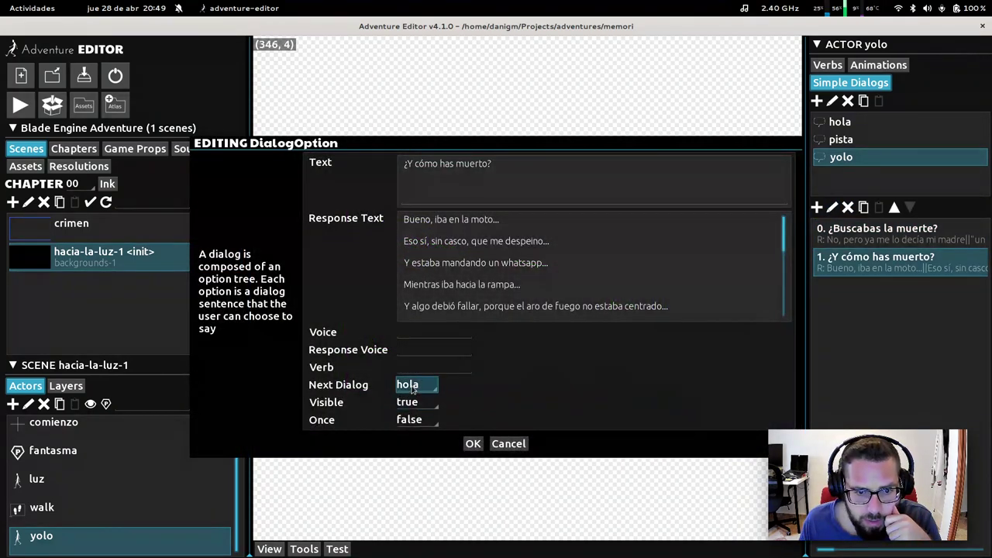
click(408, 384)
click(416, 488)
click(479, 448)
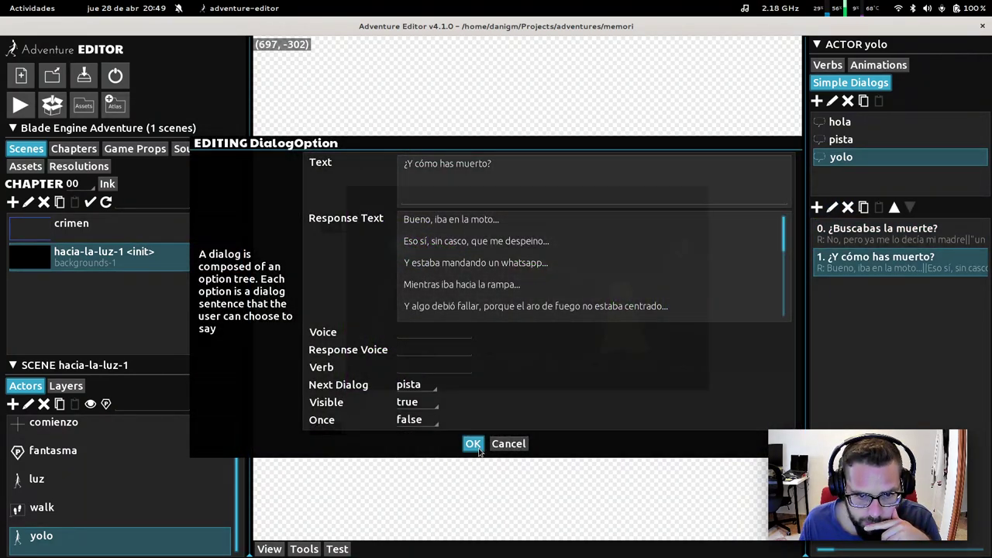
Step: Test the scene by talking to the red ghost, asking "¿Sabes que estás muerto?" and choosing a follow-up question
click(337, 549)
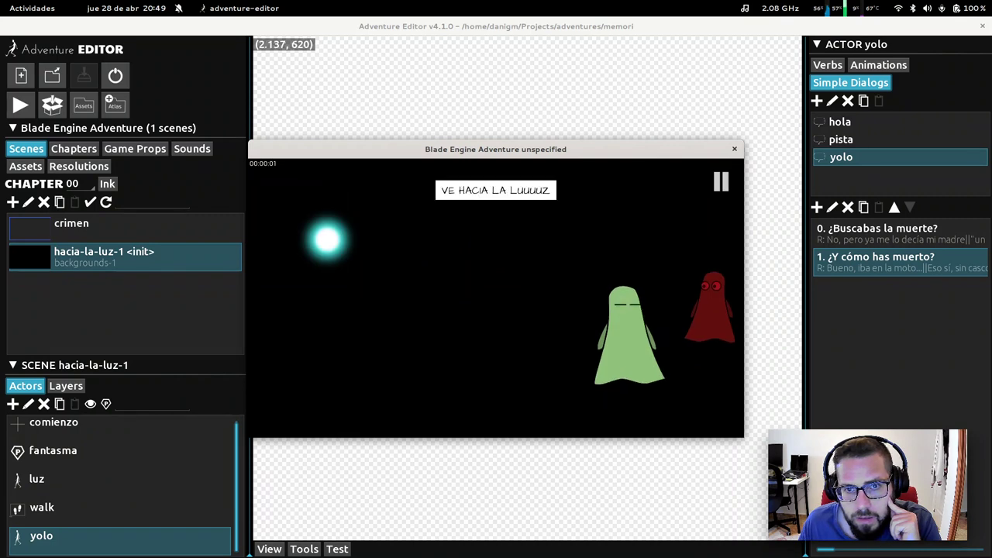
click(714, 304)
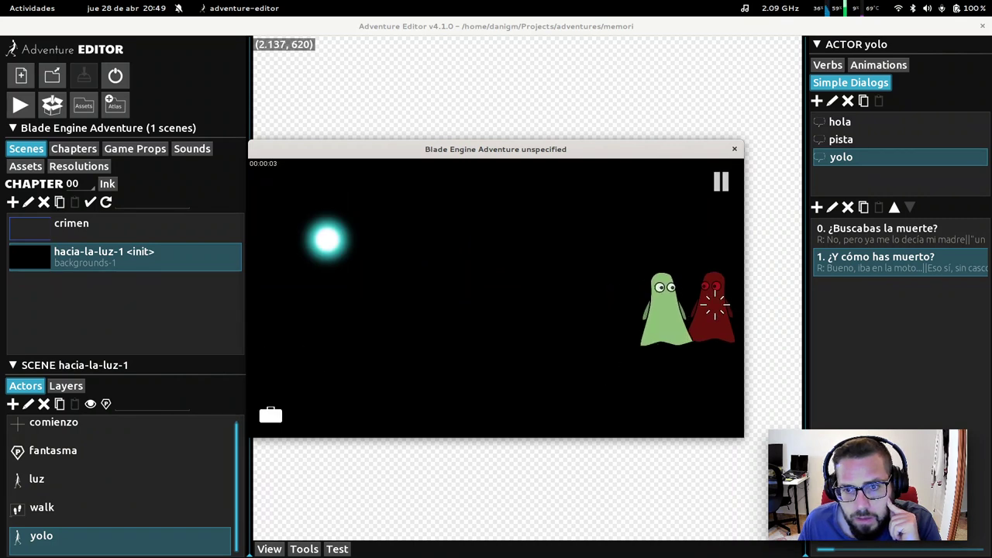
click(348, 394)
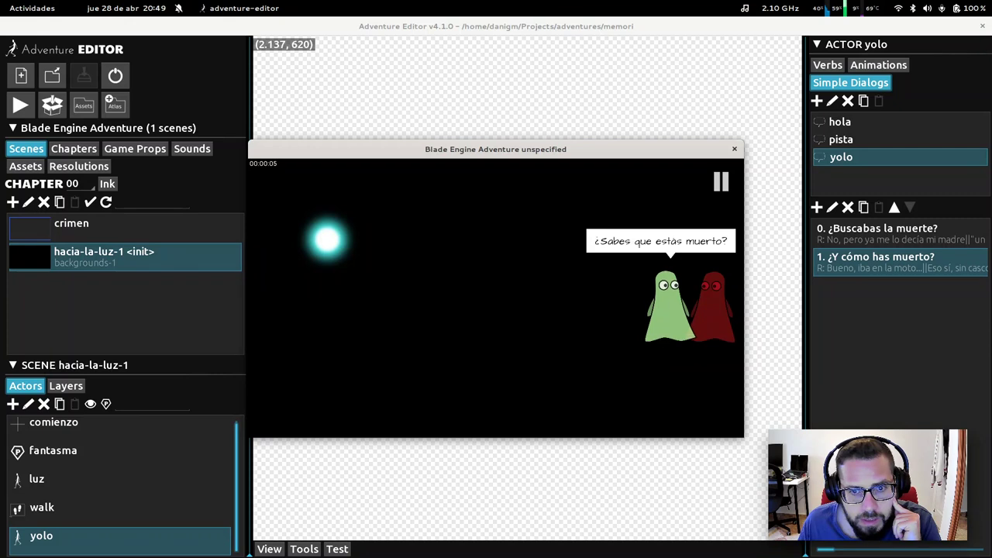
click(345, 416)
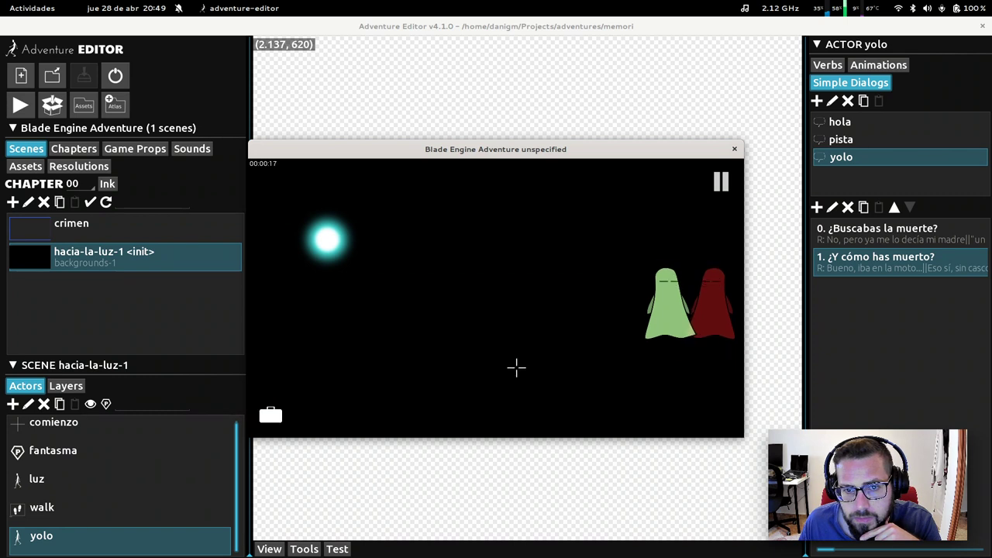
Step: Test looking at and talking to the light, asking "Aún no estoy listo... ¿Hay alguna manera de volver?", and end the test
click(333, 243)
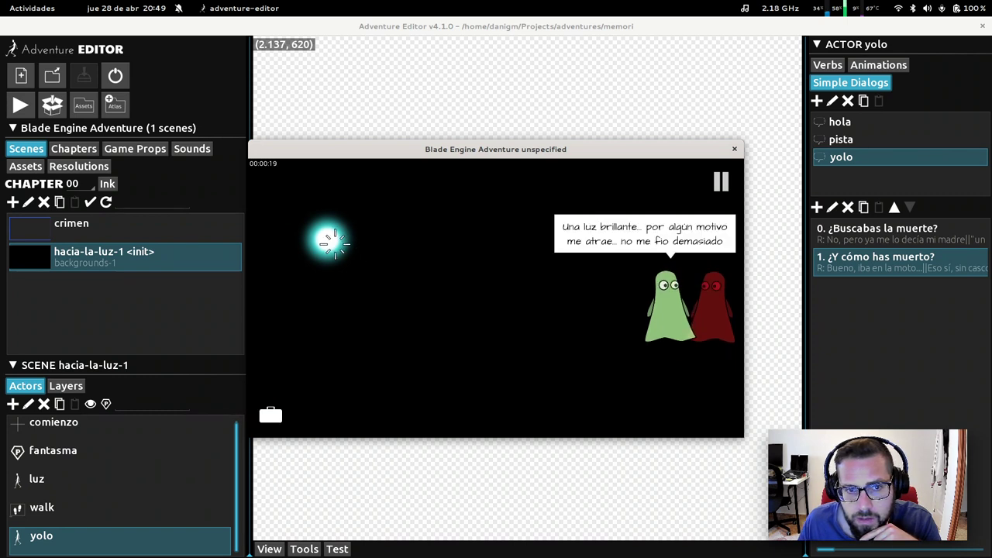
click(364, 393)
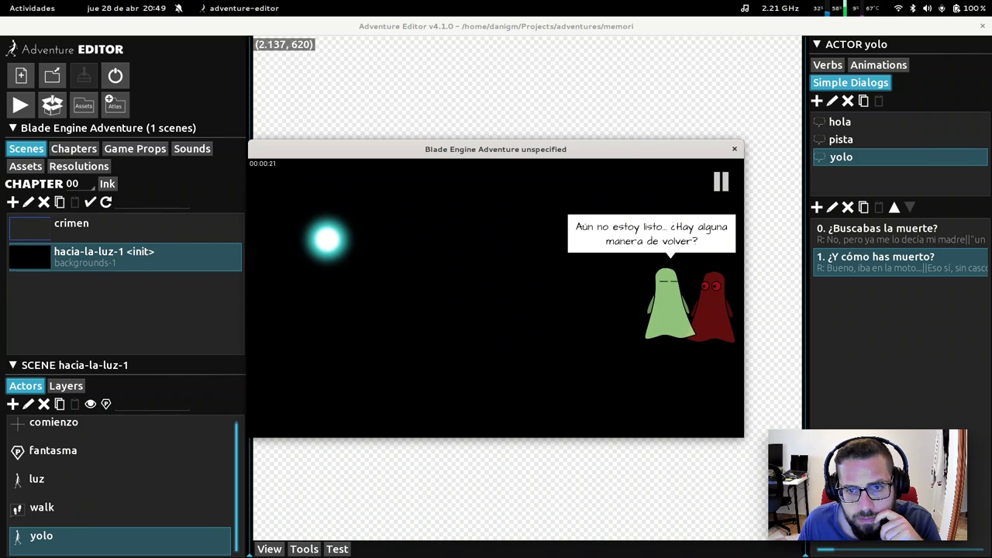
click(585, 335)
click(585, 335)
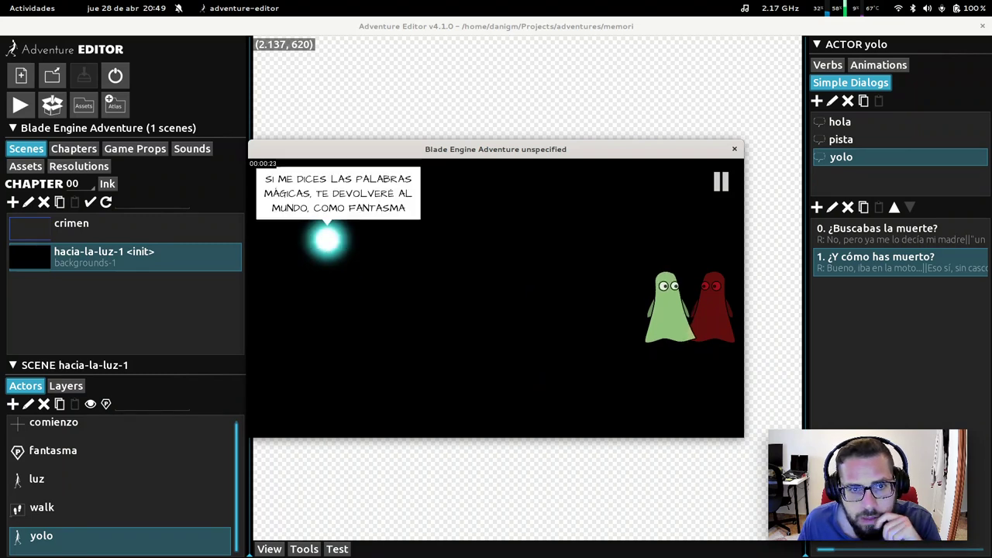
click(585, 335)
click(275, 420)
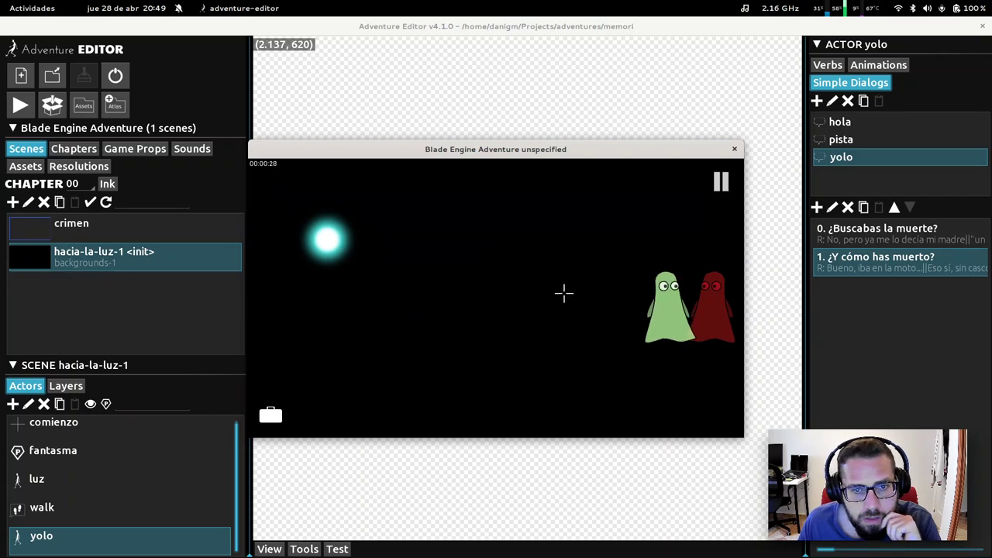
click(735, 149)
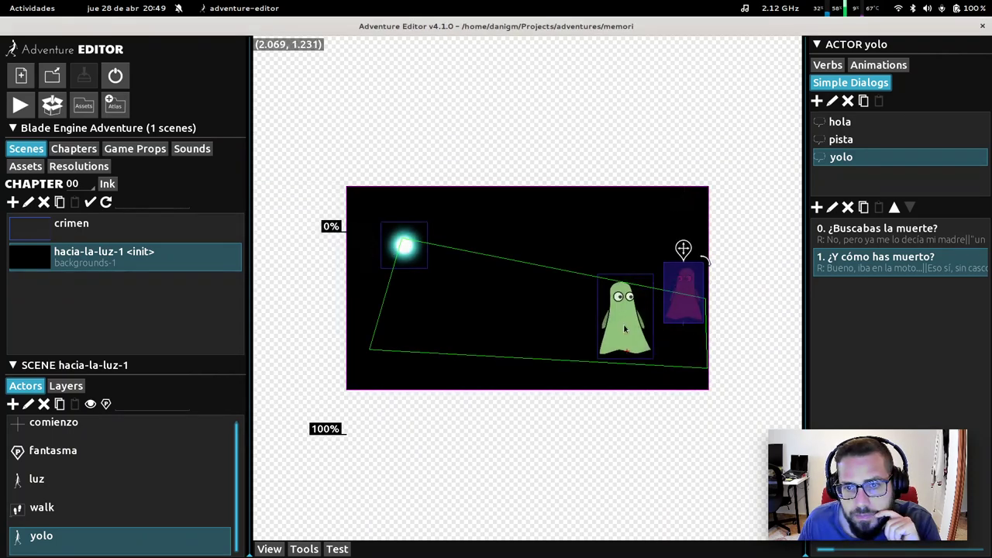
Step: Show the actions of the light actor luz's talkto verb
click(400, 250)
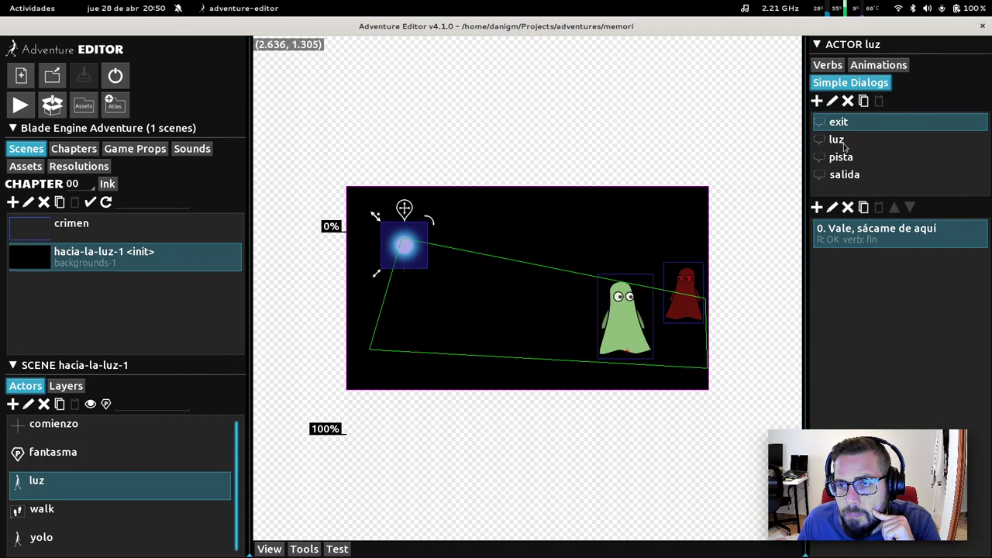
click(861, 69)
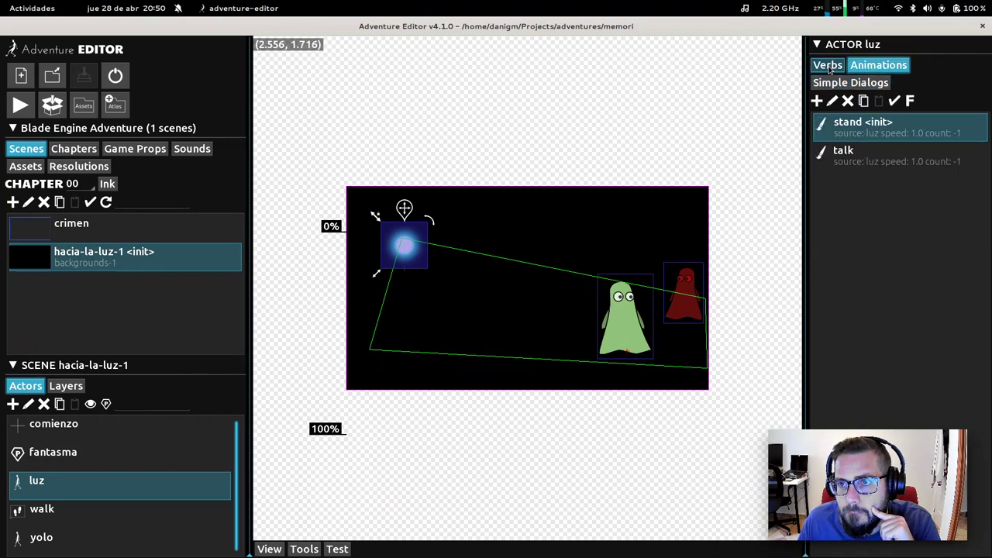
click(836, 84)
click(827, 66)
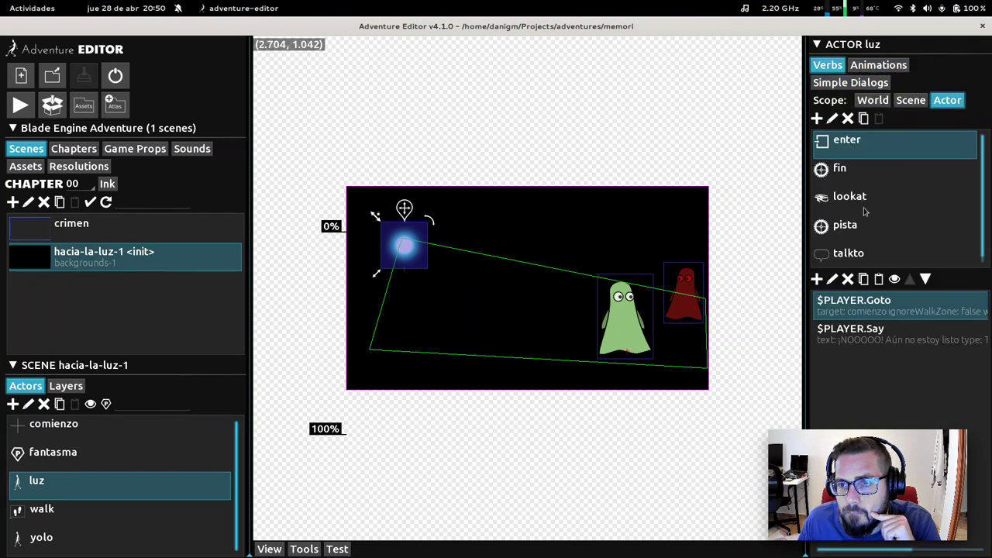
click(851, 254)
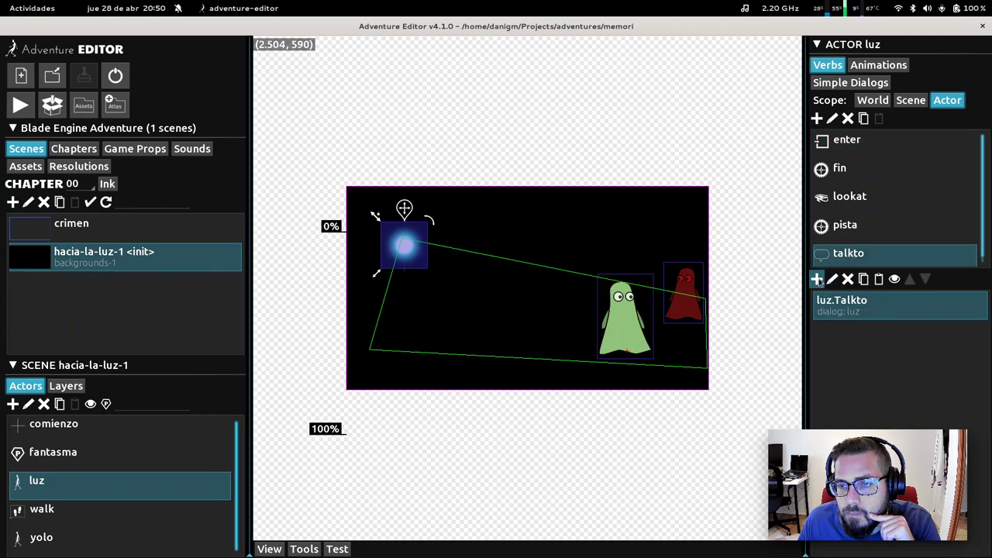
click(821, 282)
click(465, 273)
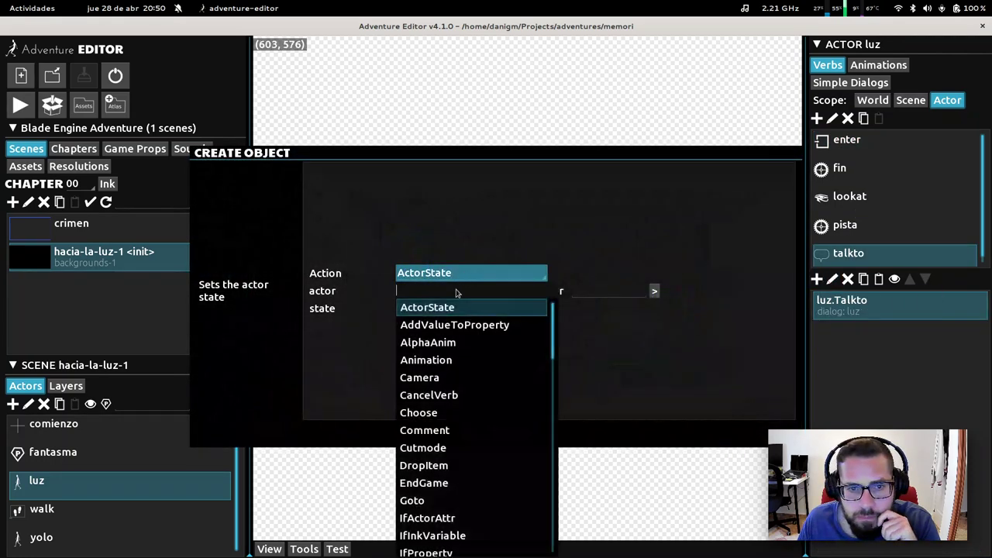
scroll(481, 427, down, 3)
scroll(479, 431, down, 5)
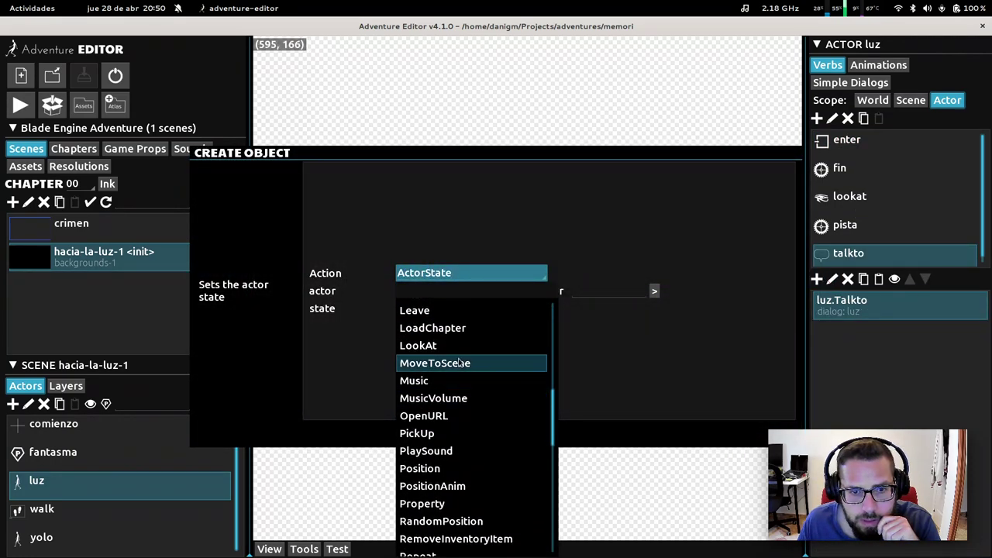
click(458, 346)
click(446, 253)
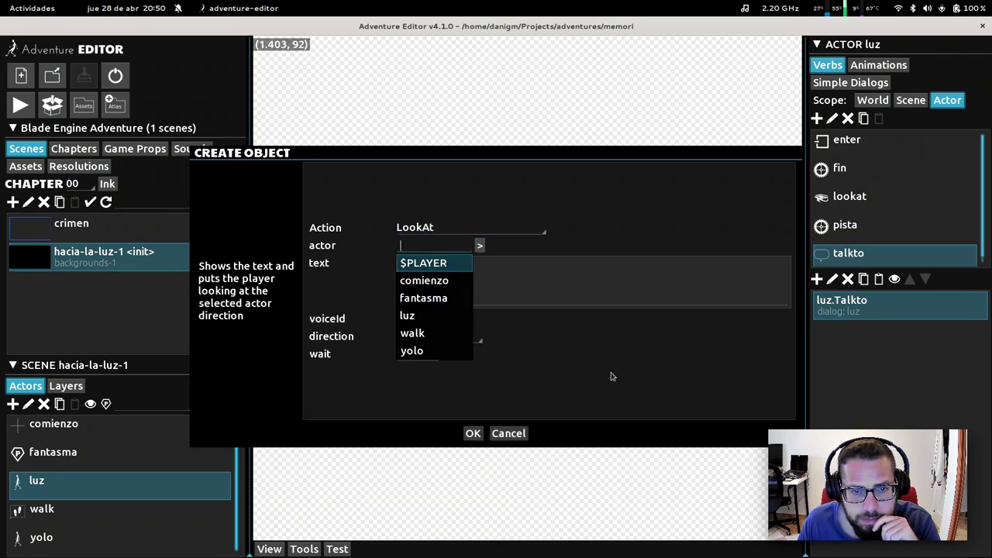
click(509, 434)
Step: Look through the available action types for a new action in luz's talkto verb
click(817, 279)
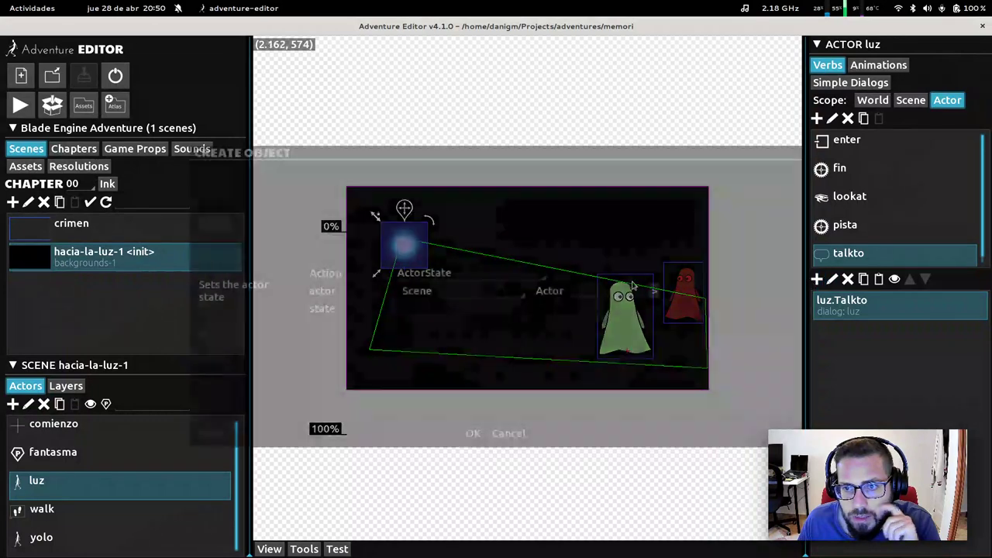
click(471, 273)
scroll(464, 396, down, 6)
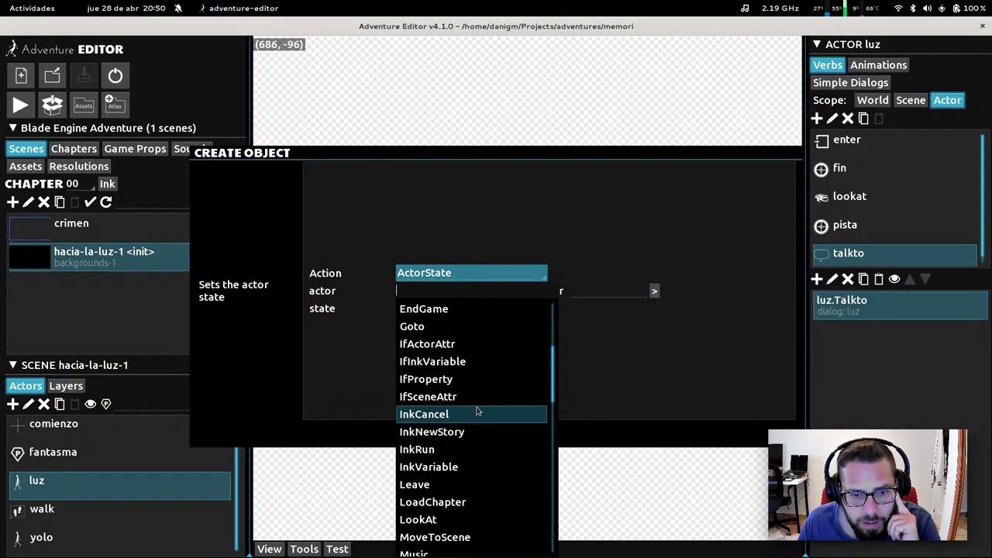
scroll(504, 416, down, 5)
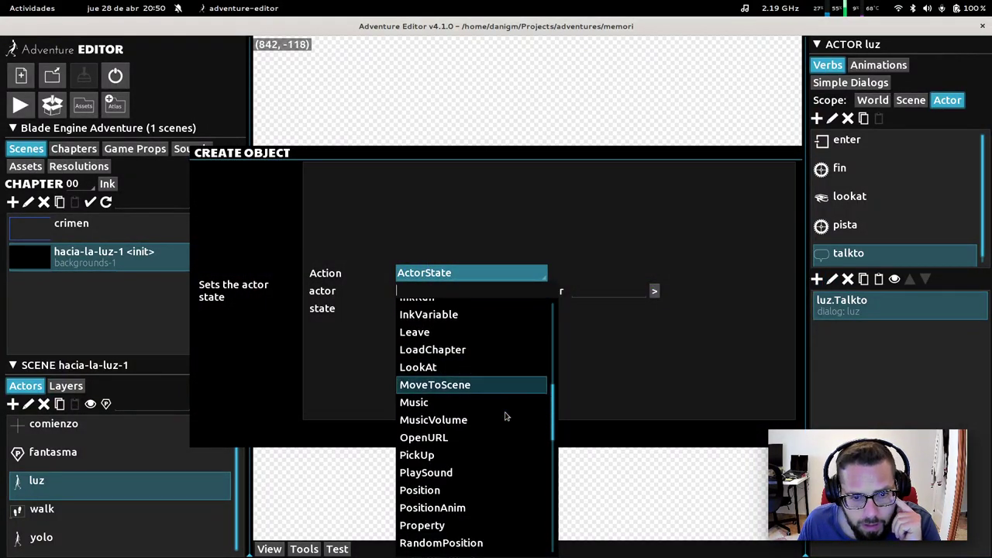
scroll(511, 418, down, 2)
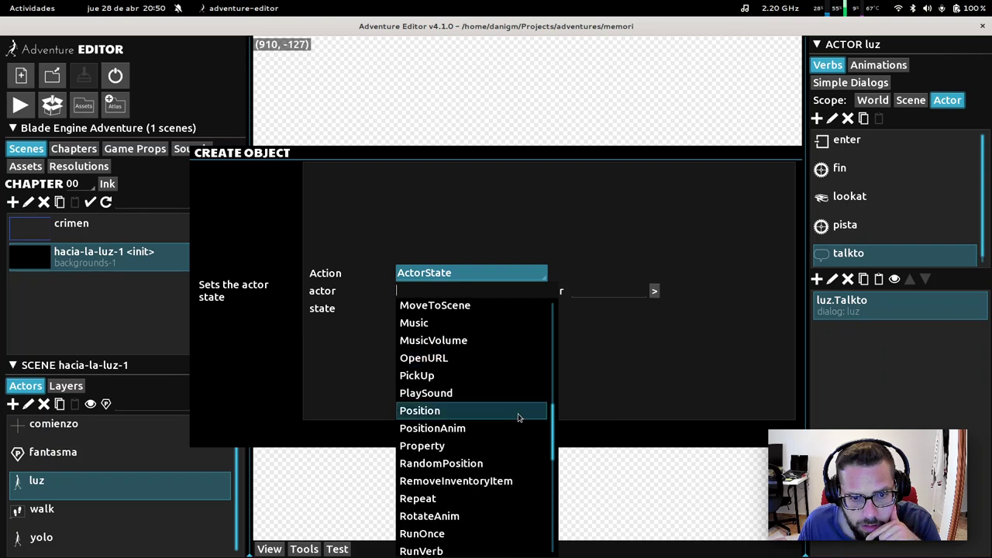
scroll(515, 416, down, 2)
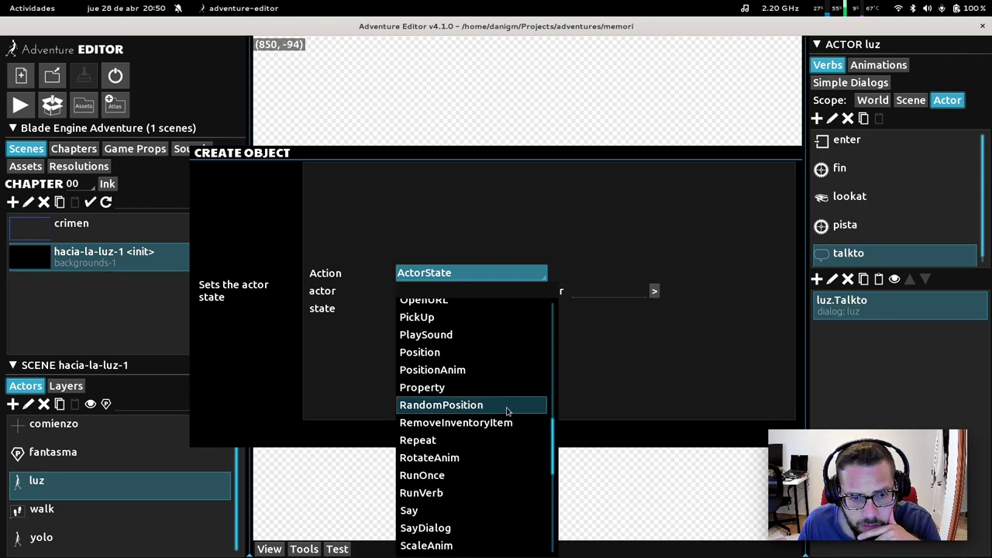
scroll(510, 415, down, 3)
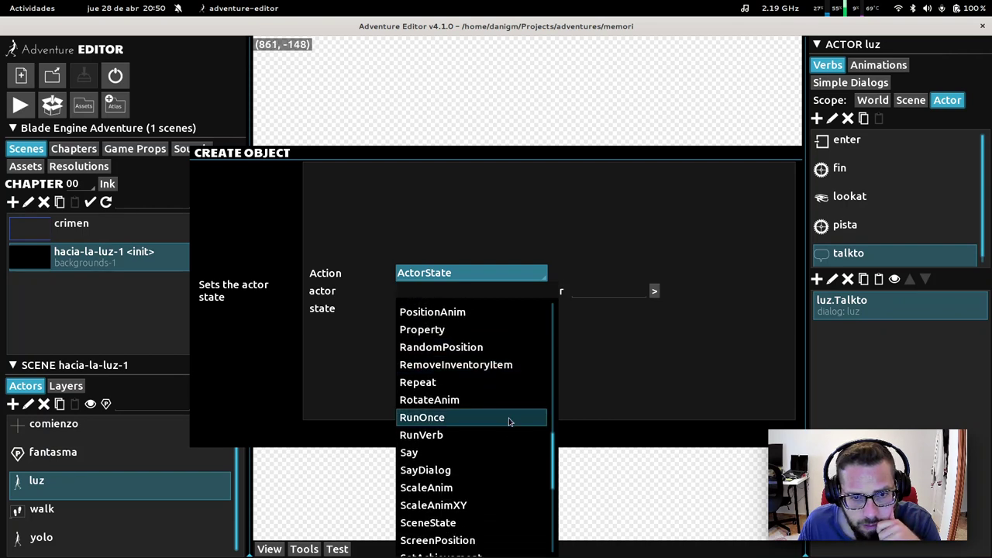
scroll(504, 425, down, 3)
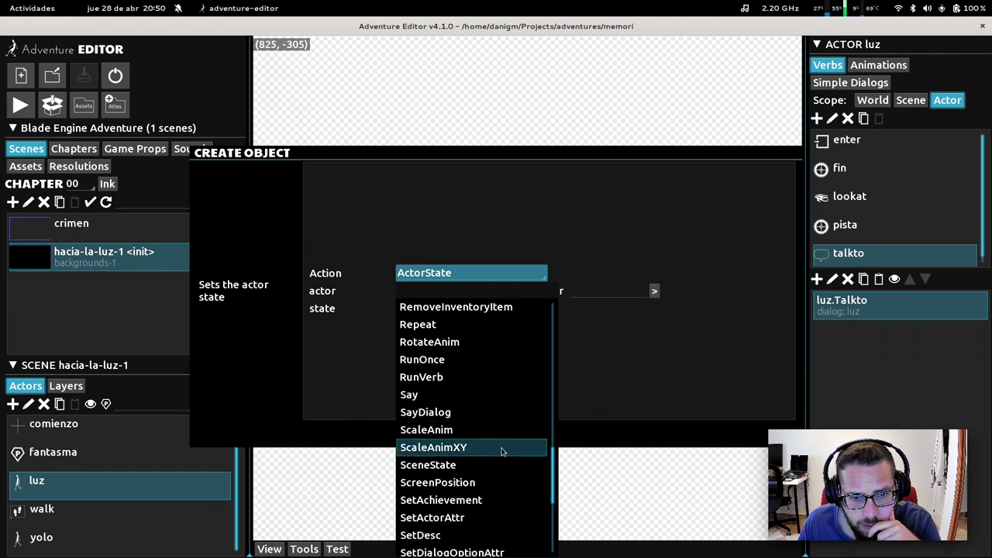
scroll(504, 450, down, 3)
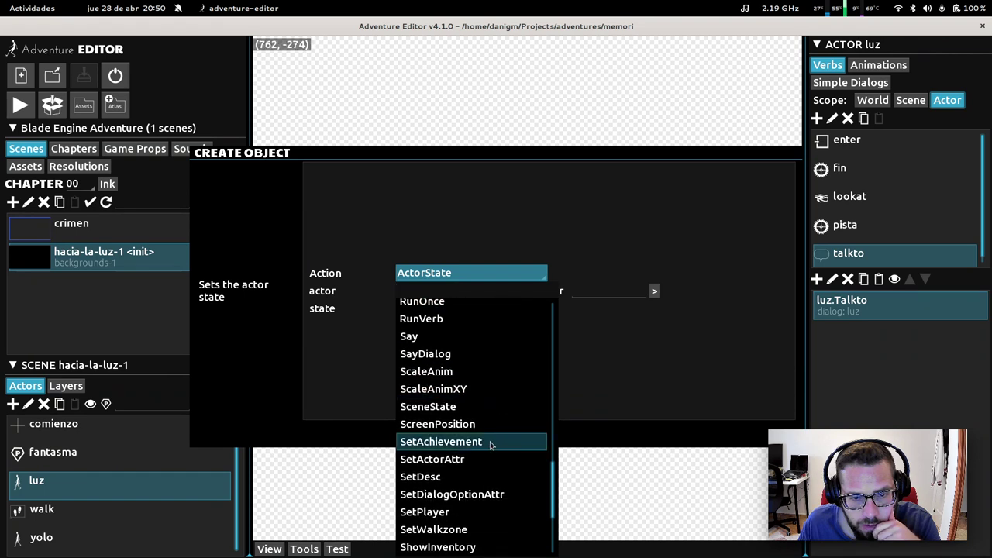
scroll(490, 443, down, 3)
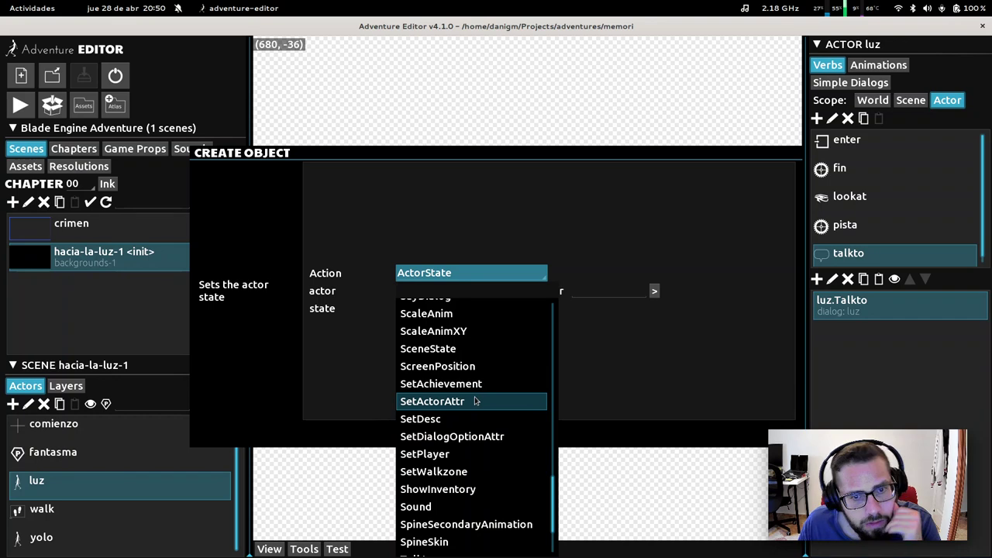
scroll(476, 402, down, 3)
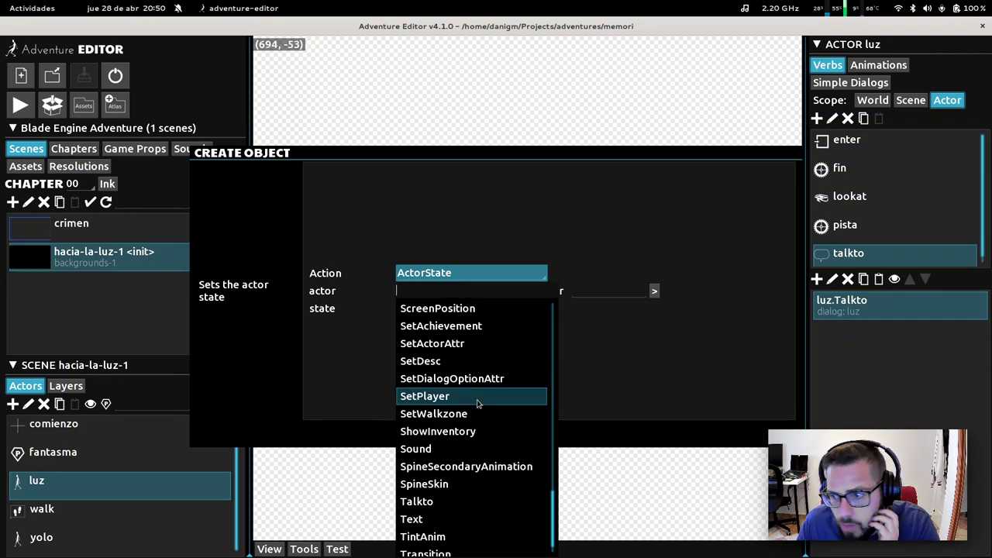
scroll(489, 419, down, 3)
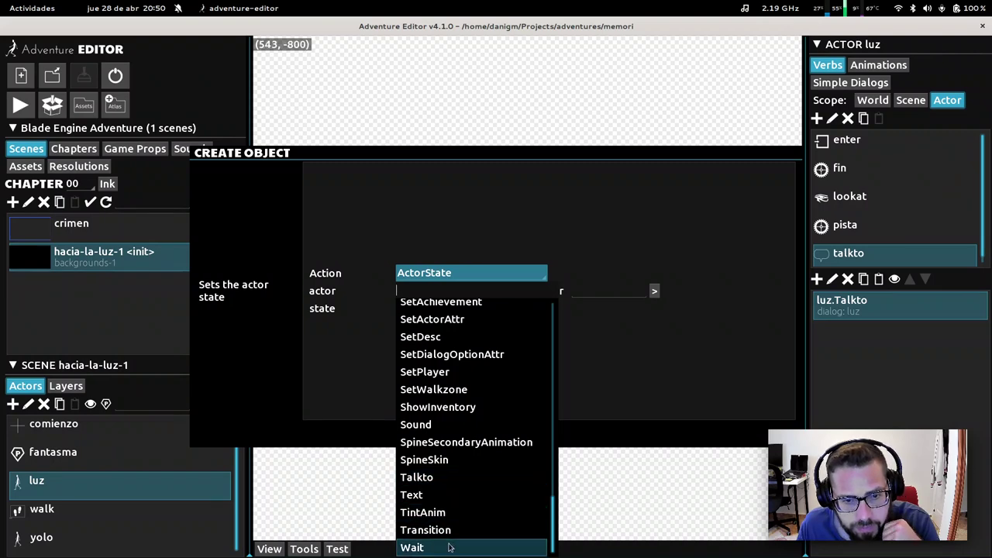
Step: Add a LookAt action with luz as its actor to the talkto verb and move it ahead of the Talkto action
scroll(472, 450, up, 5)
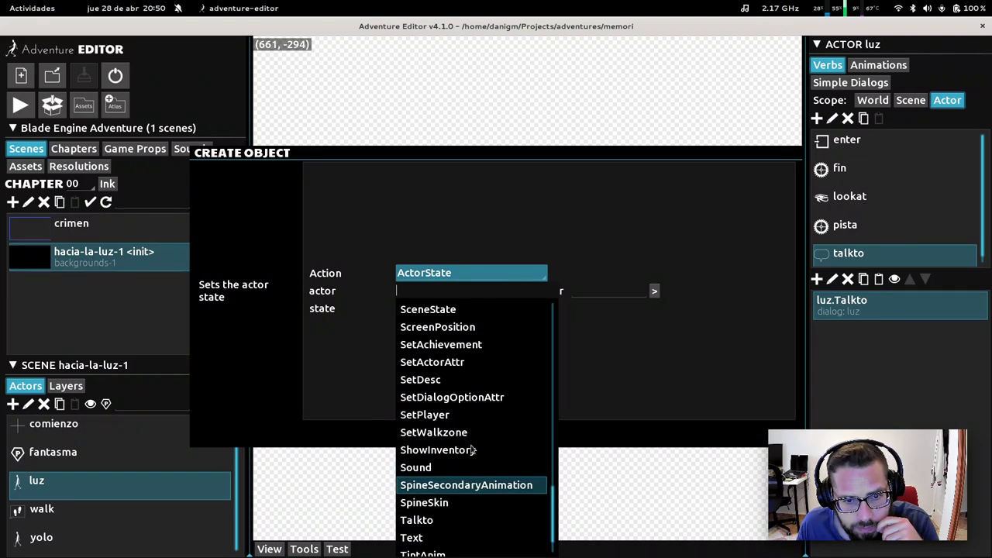
scroll(472, 448, up, 2)
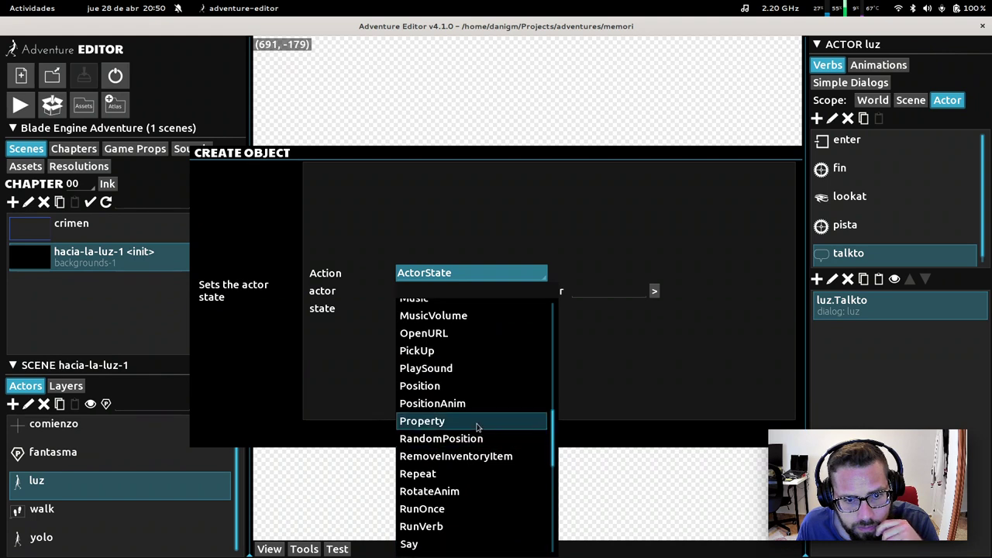
scroll(477, 426, up, 3)
click(435, 387)
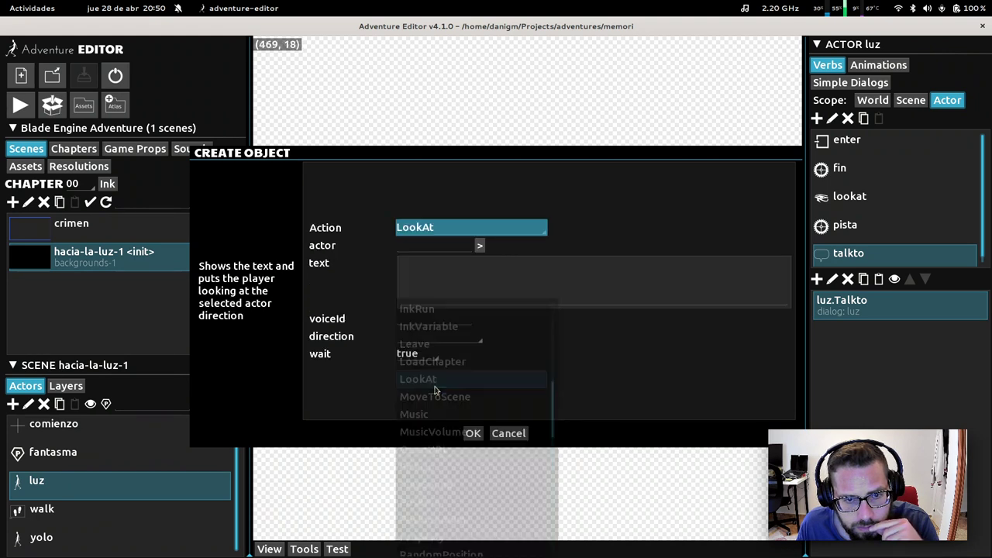
click(445, 245)
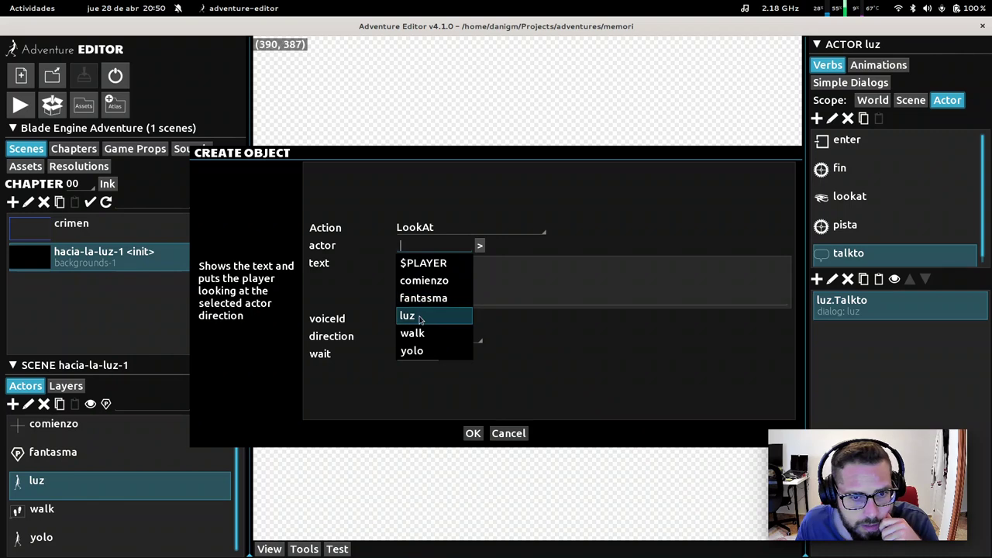
click(420, 320)
click(473, 433)
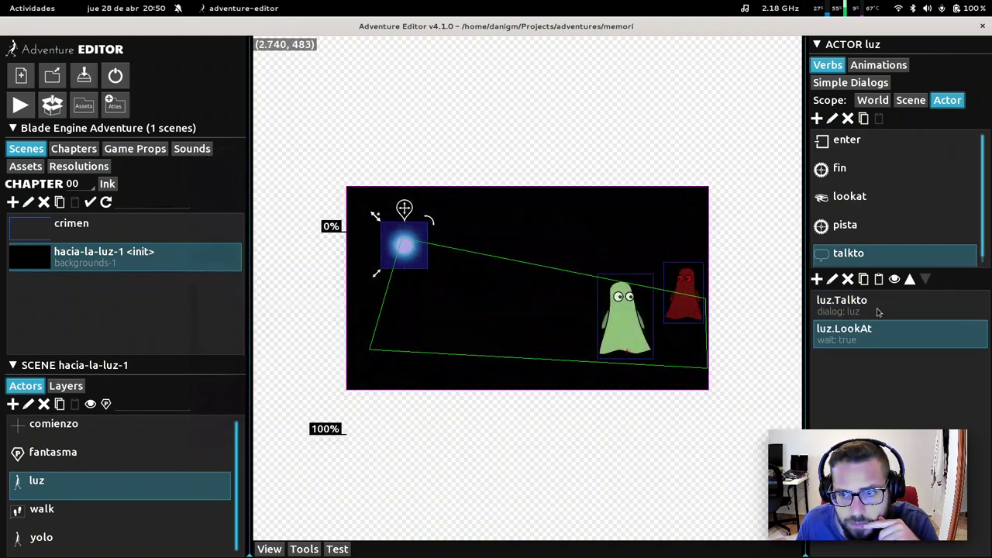
click(910, 279)
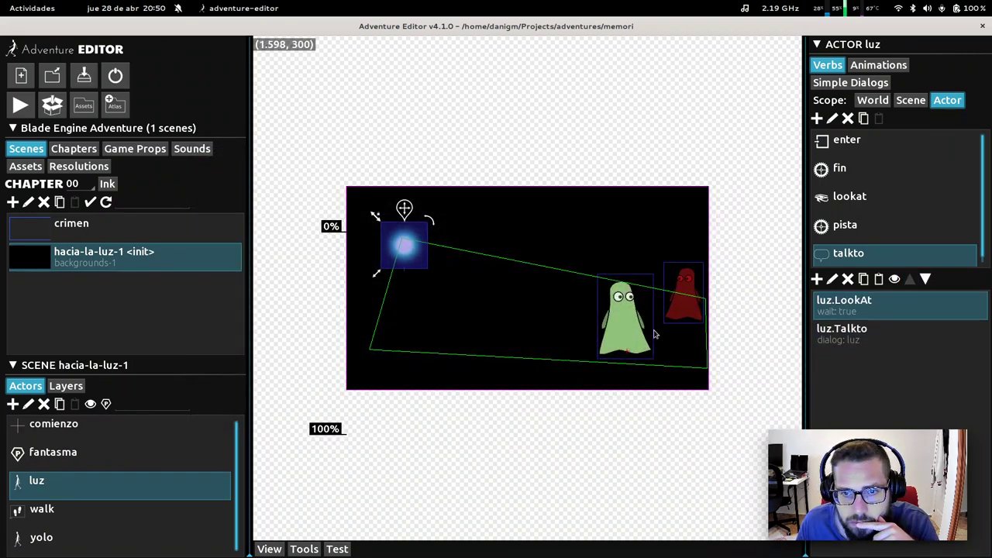
Step: Test the scene by looking at and talking to the light, answering "Ok. Me lo voy a pensar" and asking "Dame alguna pista"
click(339, 549)
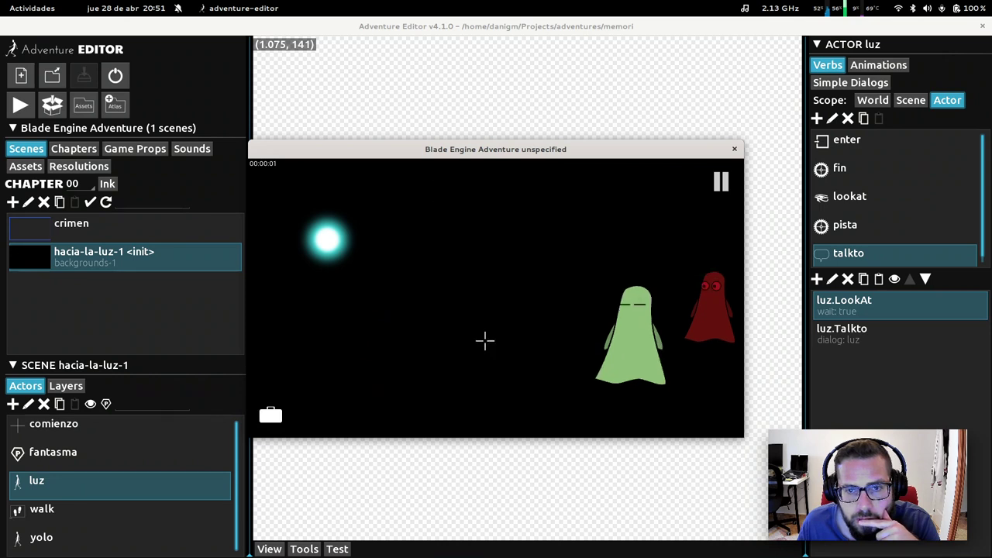
click(709, 359)
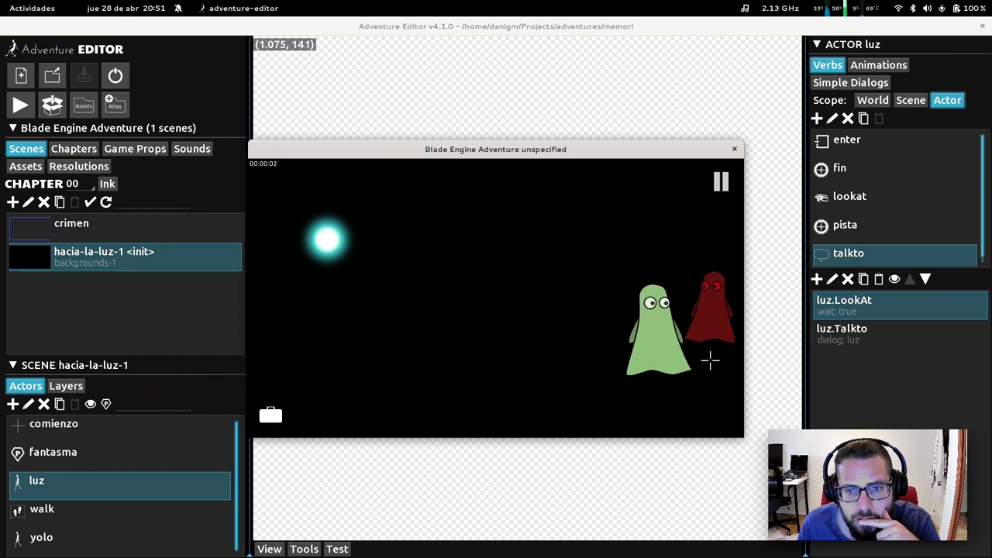
click(321, 244)
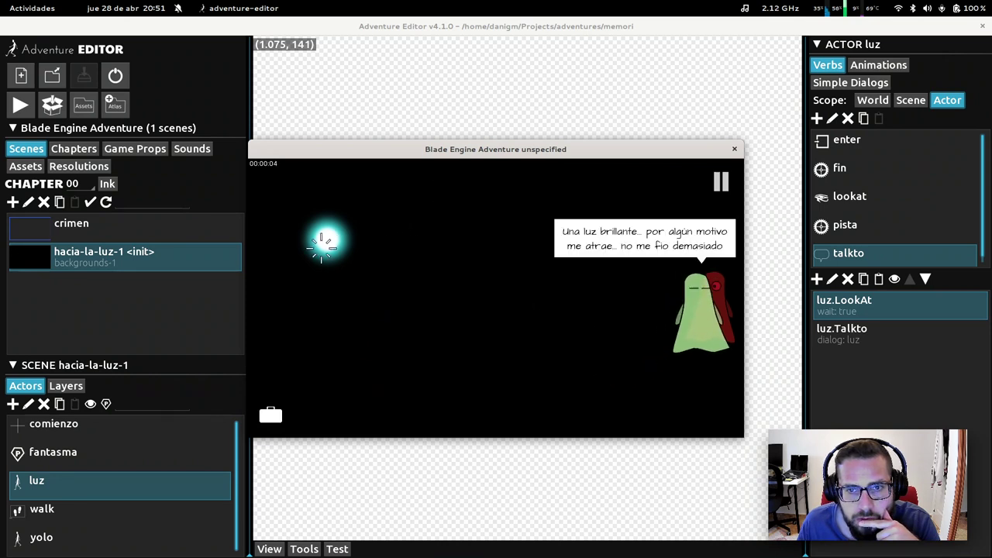
click(681, 406)
click(328, 237)
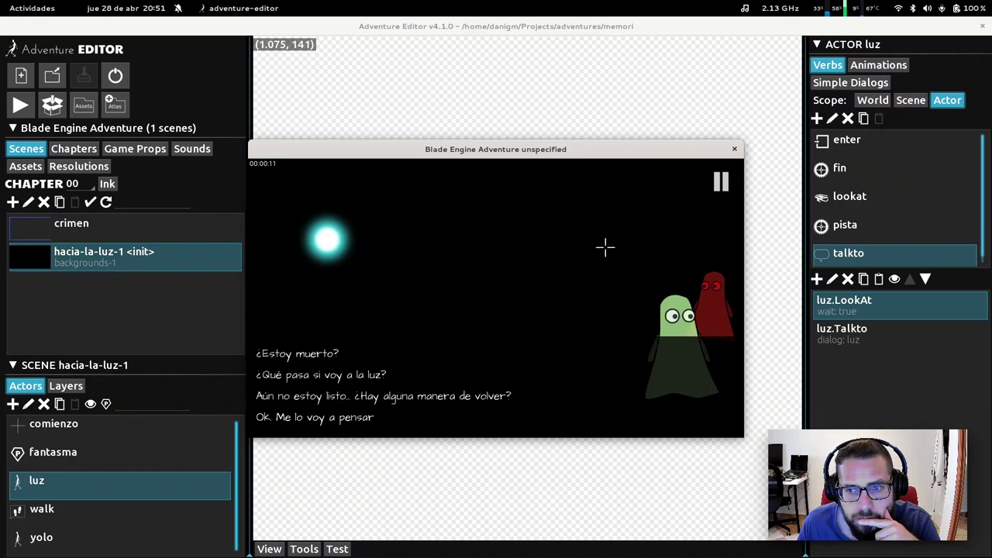
click(328, 419)
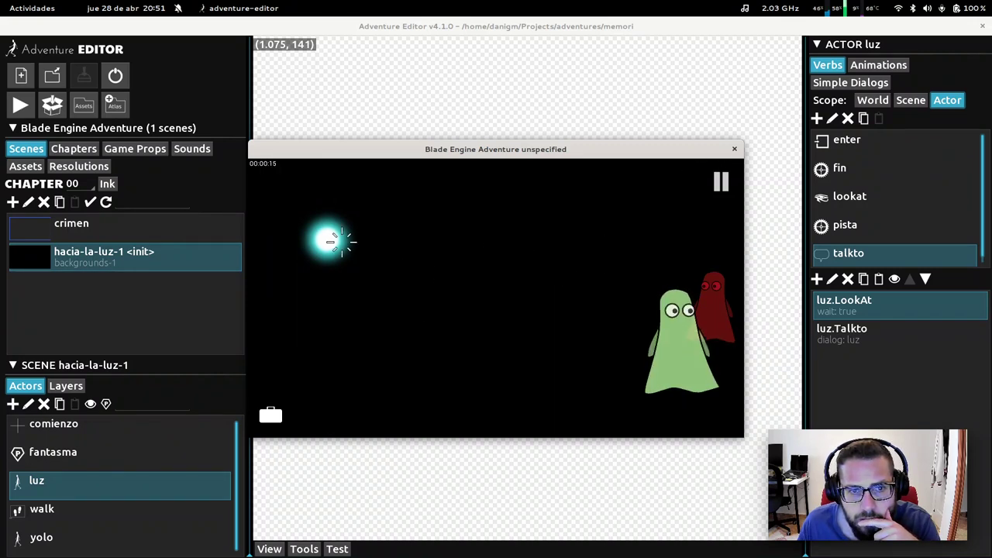
click(352, 392)
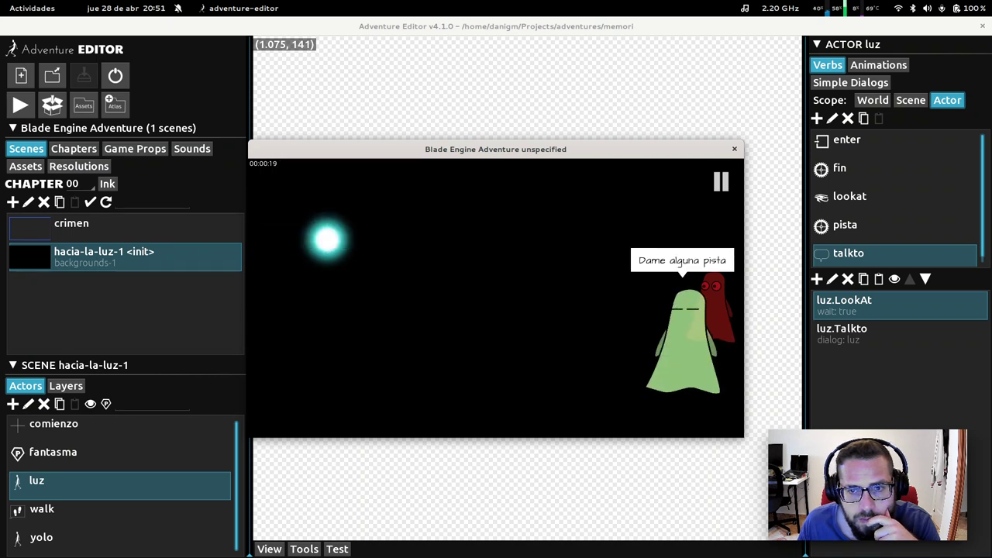
Step: Test asking the red ghost "¿Sabes que estás muerto?", request a way back from the light, answer "¡YOLO!" and close the test game
click(543, 297)
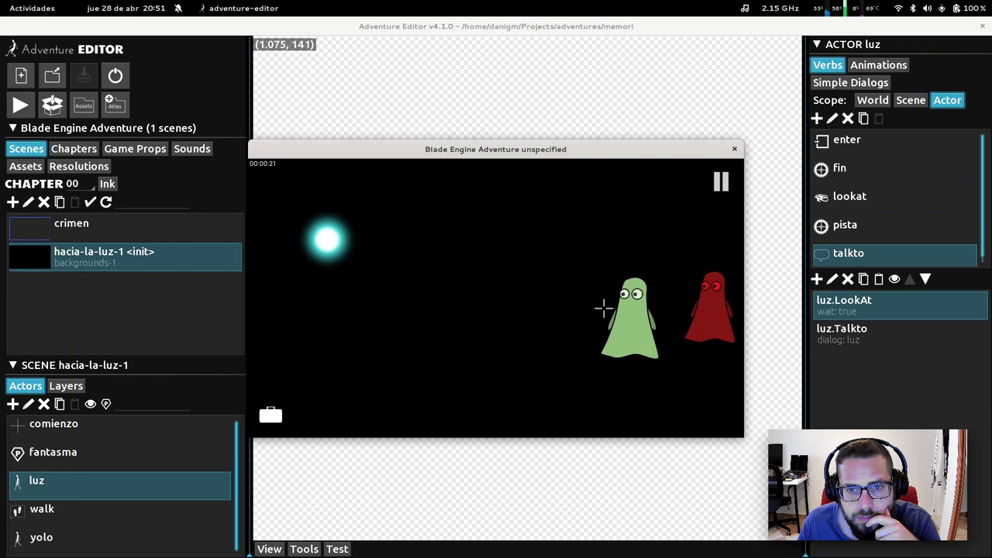
click(701, 319)
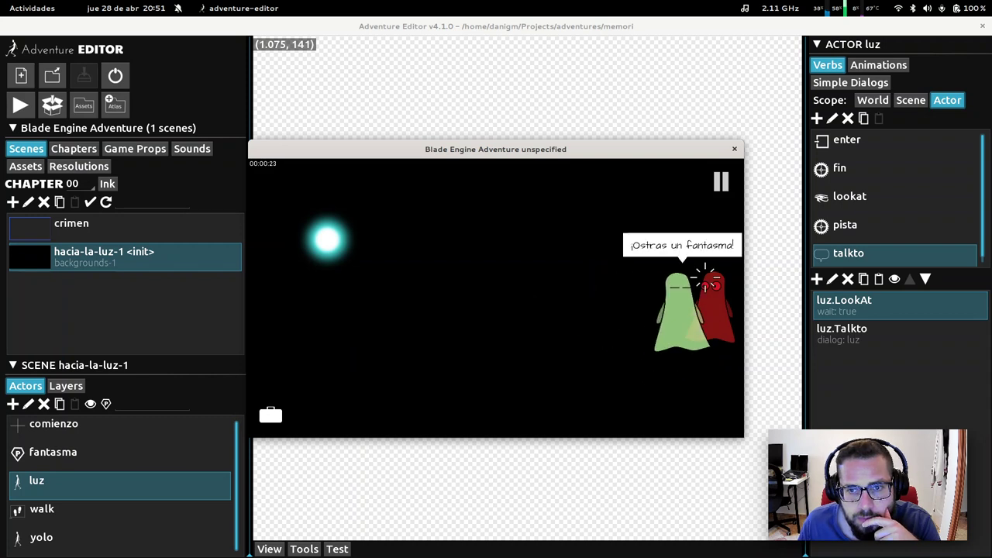
click(361, 394)
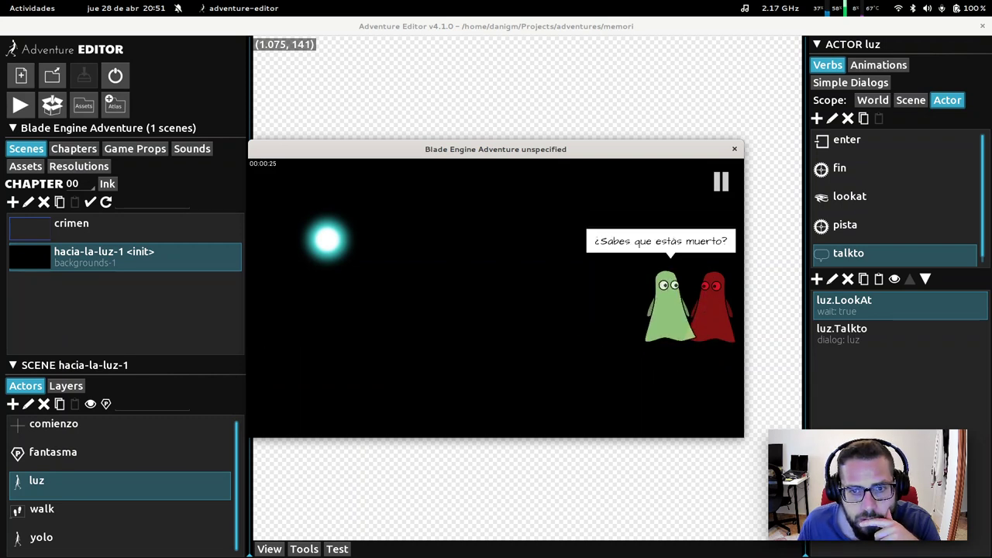
click(330, 414)
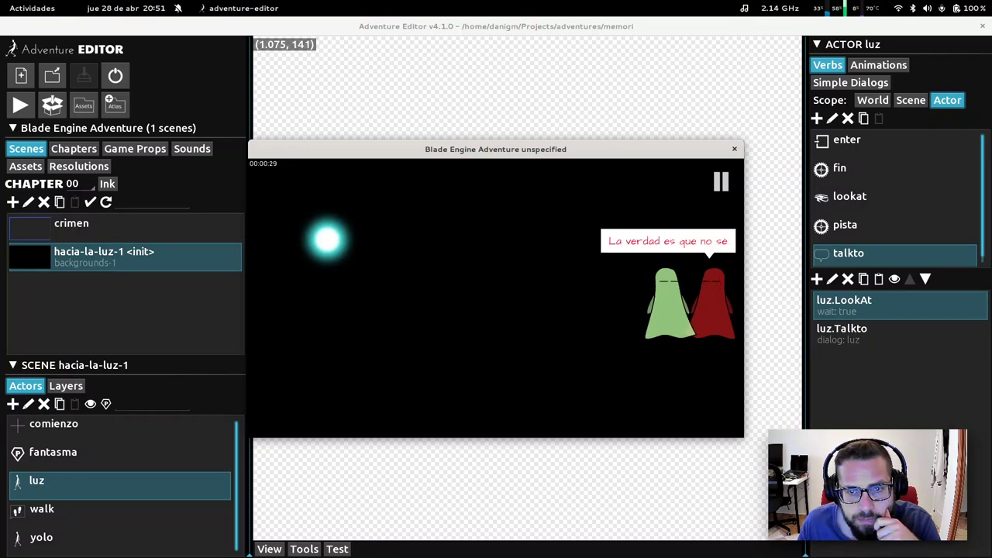
click(335, 241)
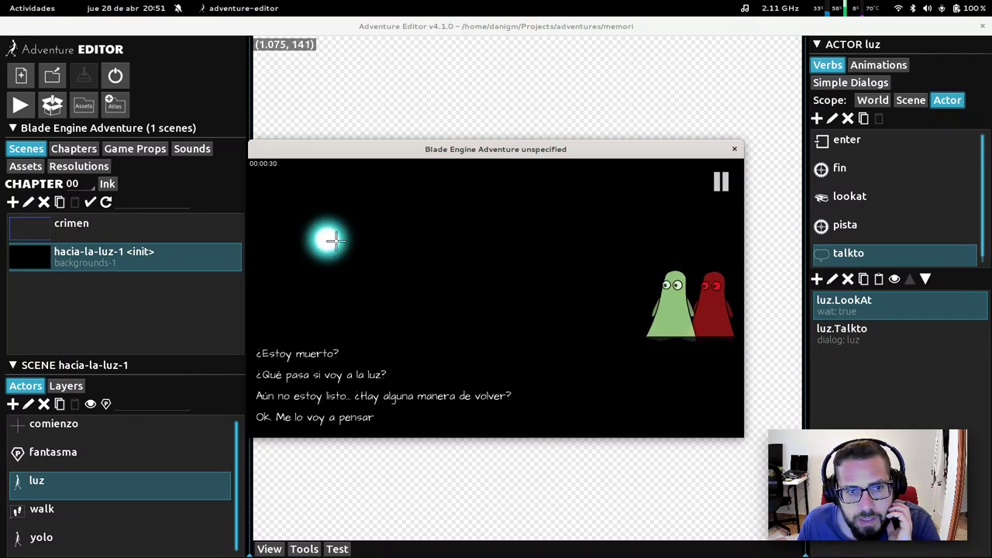
click(341, 396)
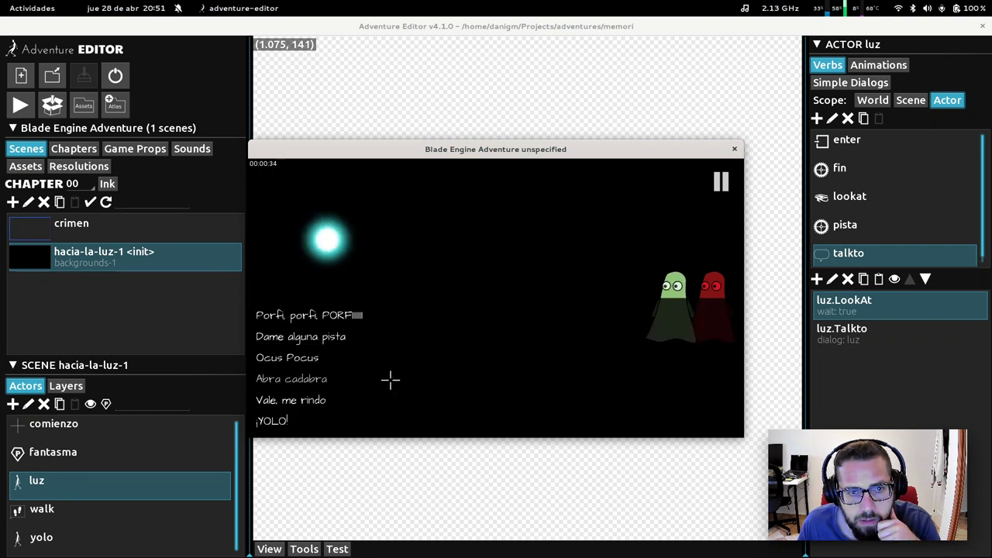
click(278, 421)
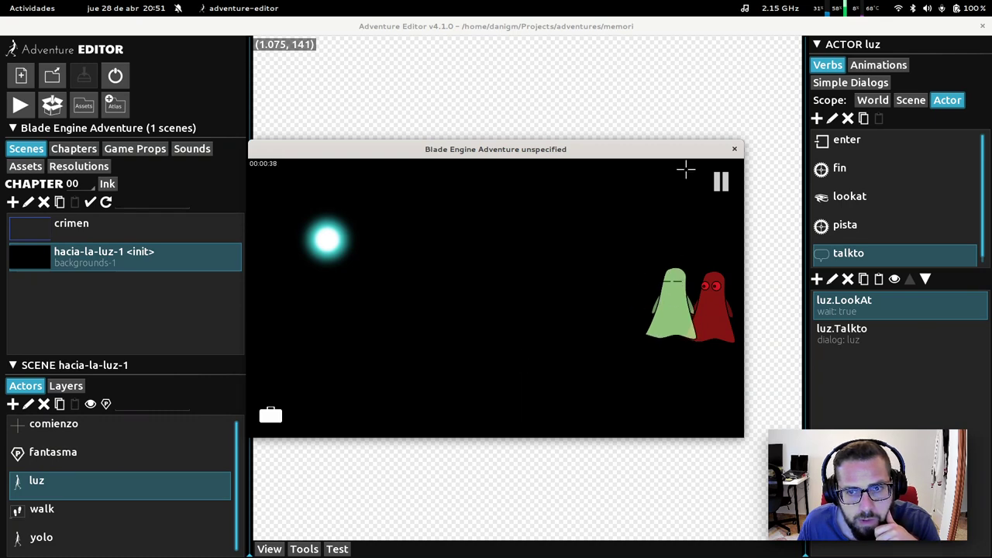
click(735, 149)
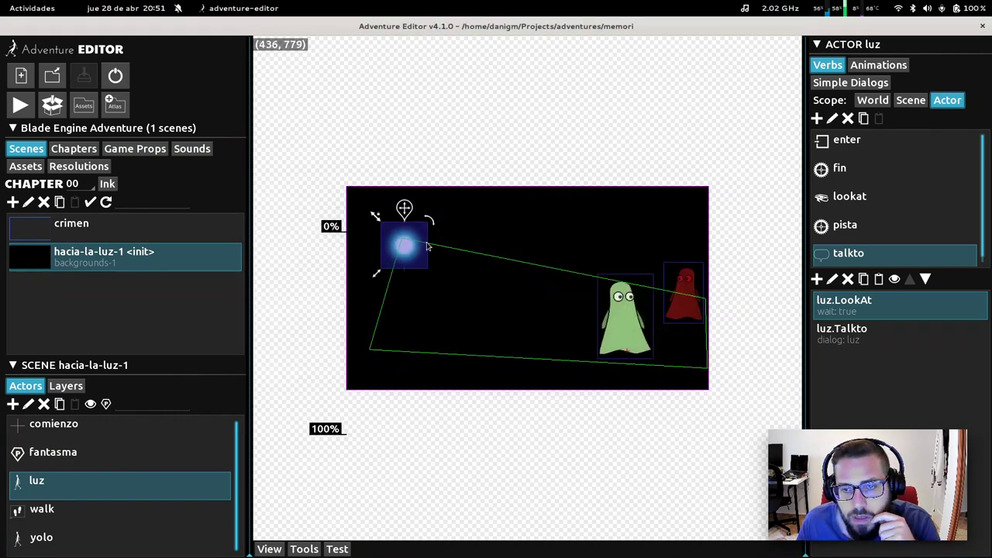
Step: Re-enable the yolo SetActorAttr action with visible false in the scene's init verb
click(913, 102)
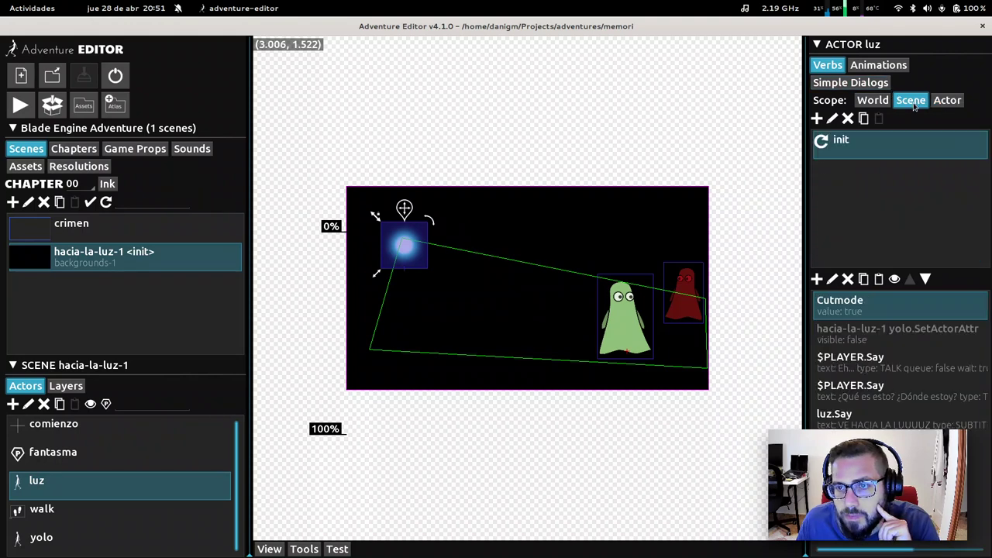
click(899, 332)
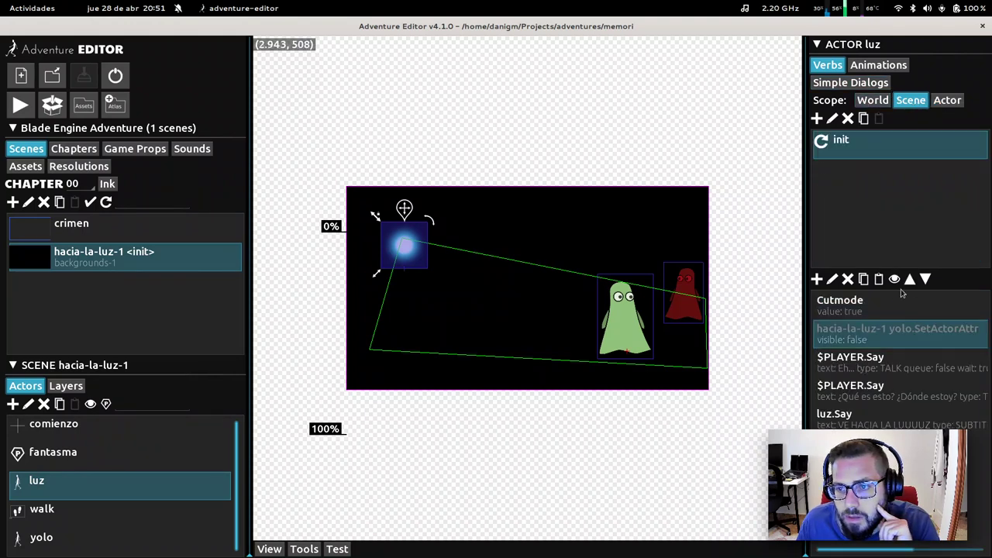
click(895, 279)
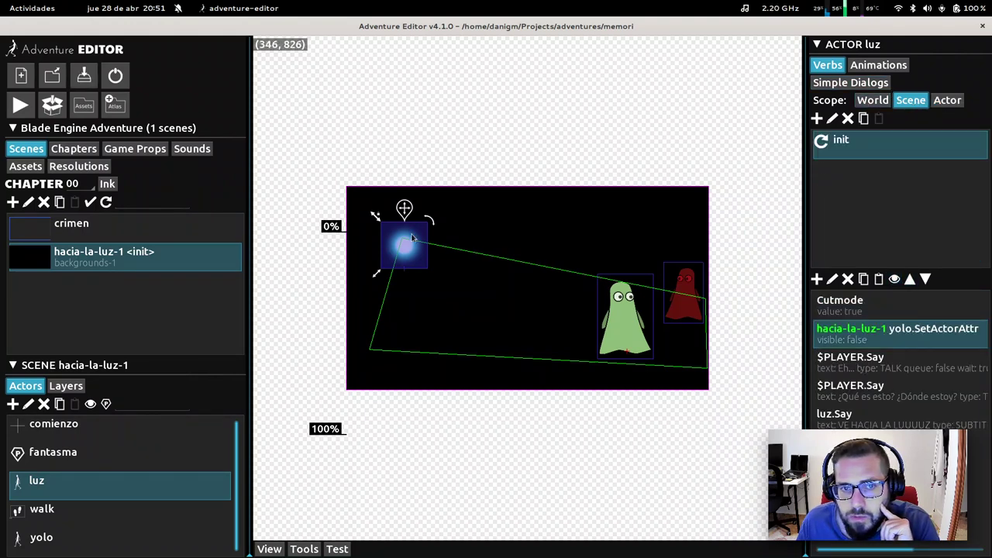
Step: Examine the settings of the Leave action in luz's fin verb without changing them
click(947, 102)
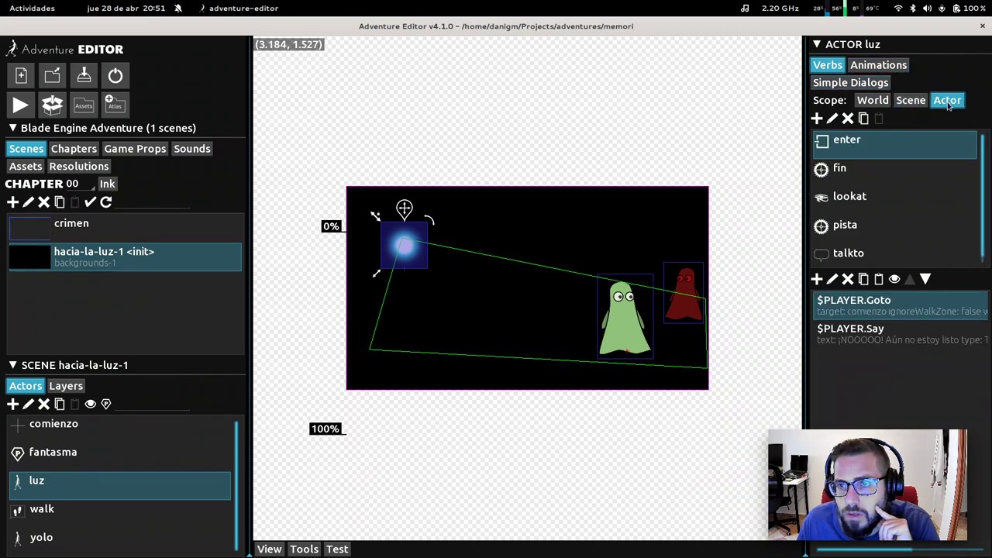
scroll(857, 217, down, 1)
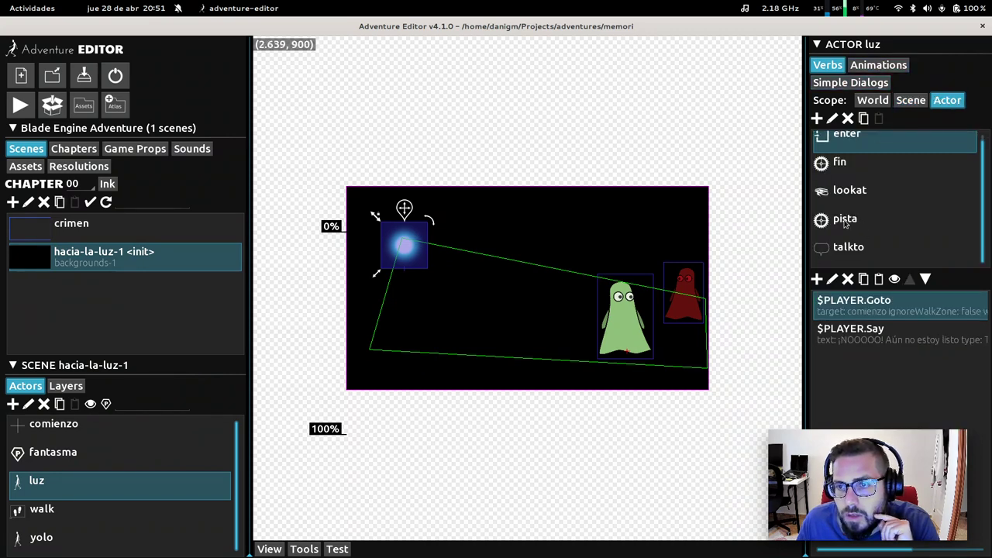
click(842, 168)
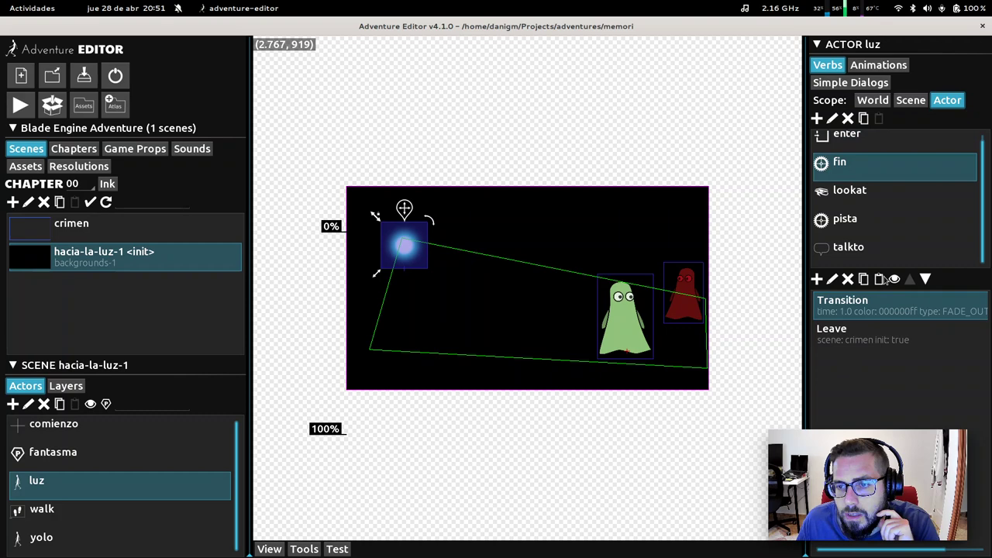
click(860, 334)
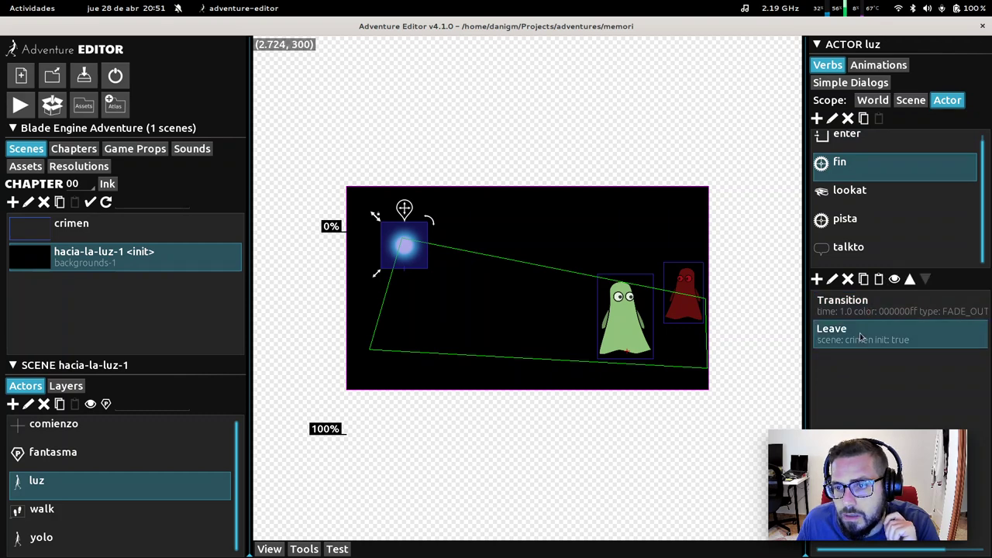
click(832, 280)
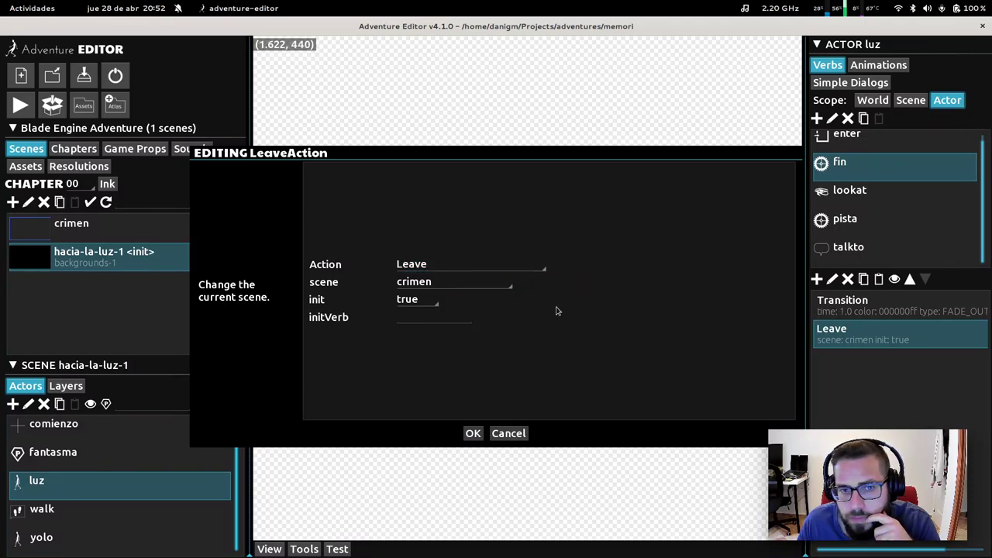
click(524, 435)
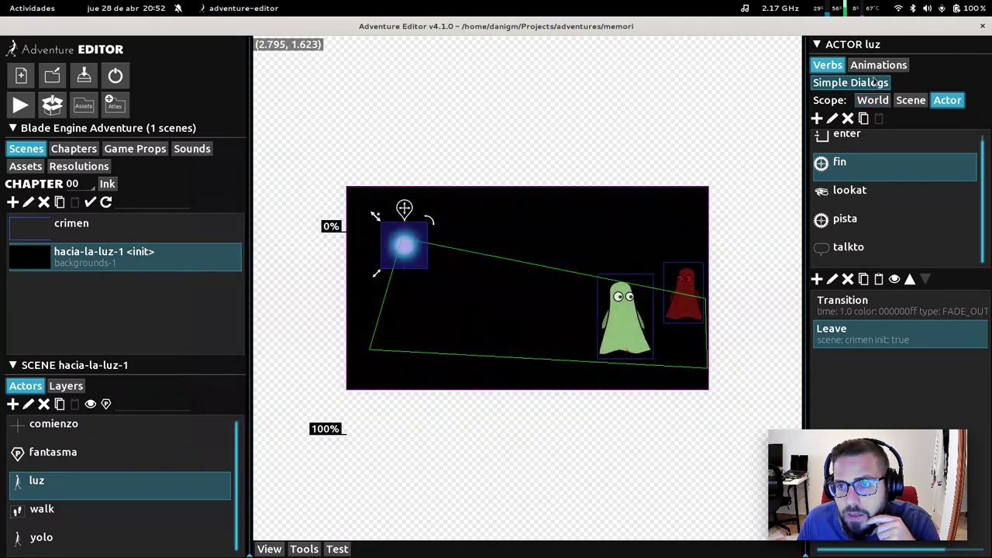
Step: Set exit as the next dialog of the "¡YOLO!" option in luz's salida dialog and check the exit dialog's options
click(881, 82)
click(850, 158)
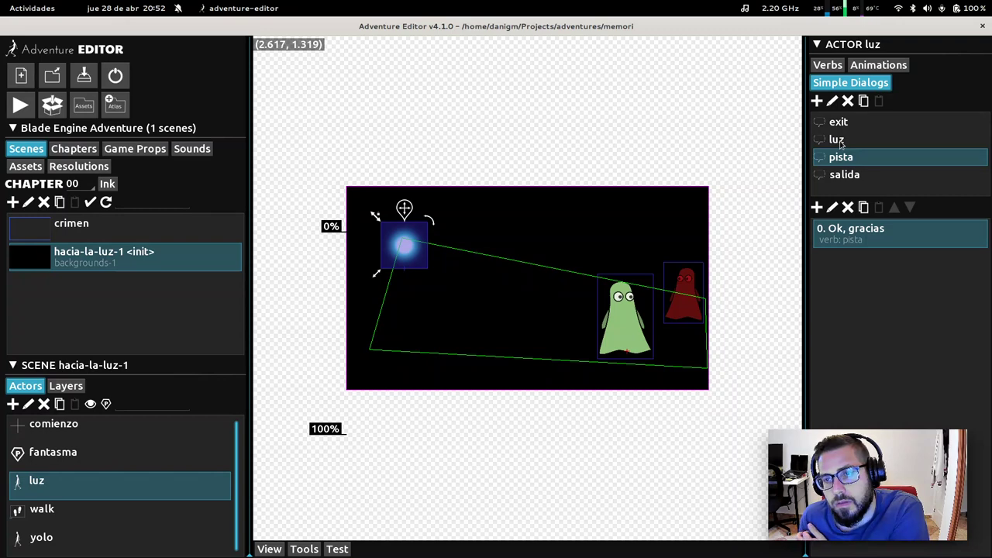
click(840, 142)
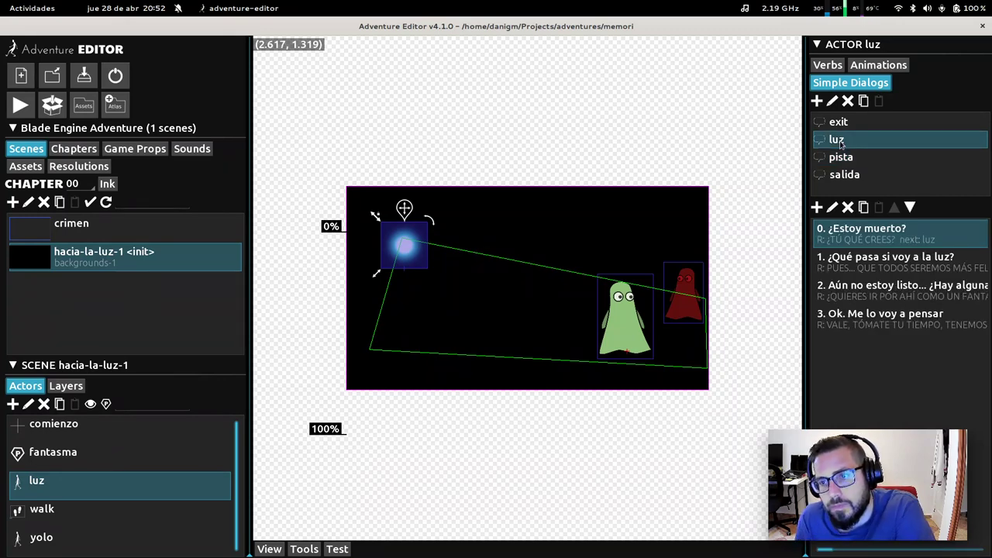
click(845, 124)
click(848, 176)
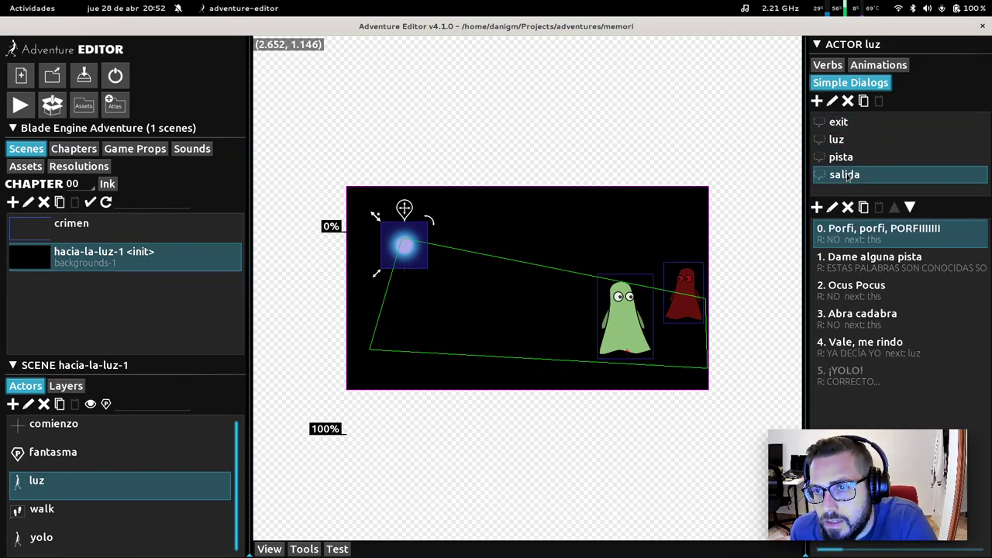
click(853, 372)
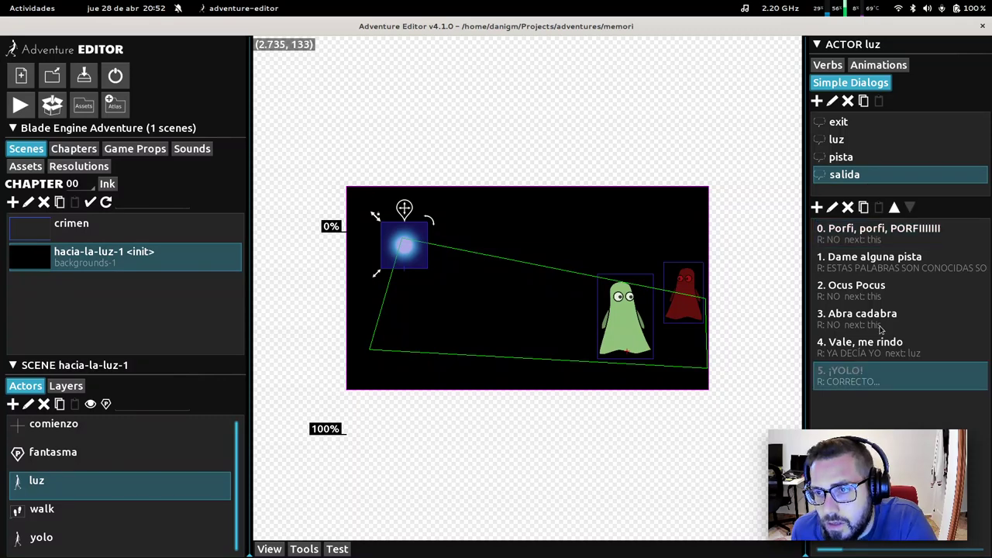
click(832, 207)
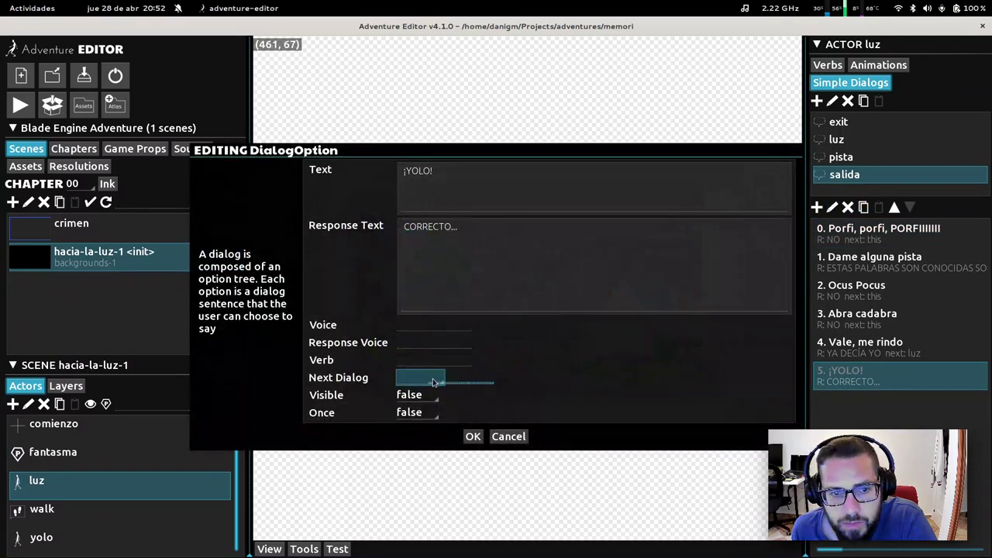
click(434, 380)
click(411, 462)
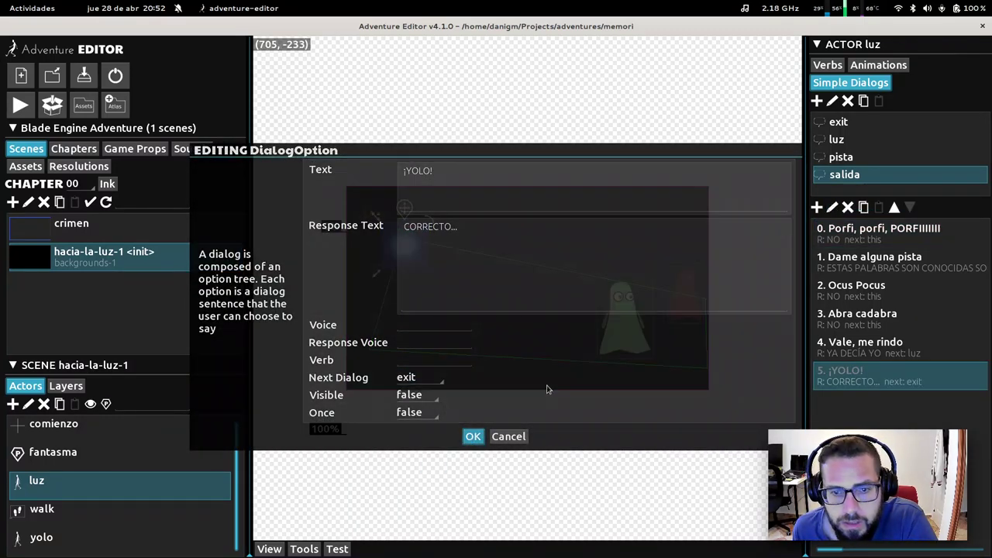
key(Return)
click(840, 127)
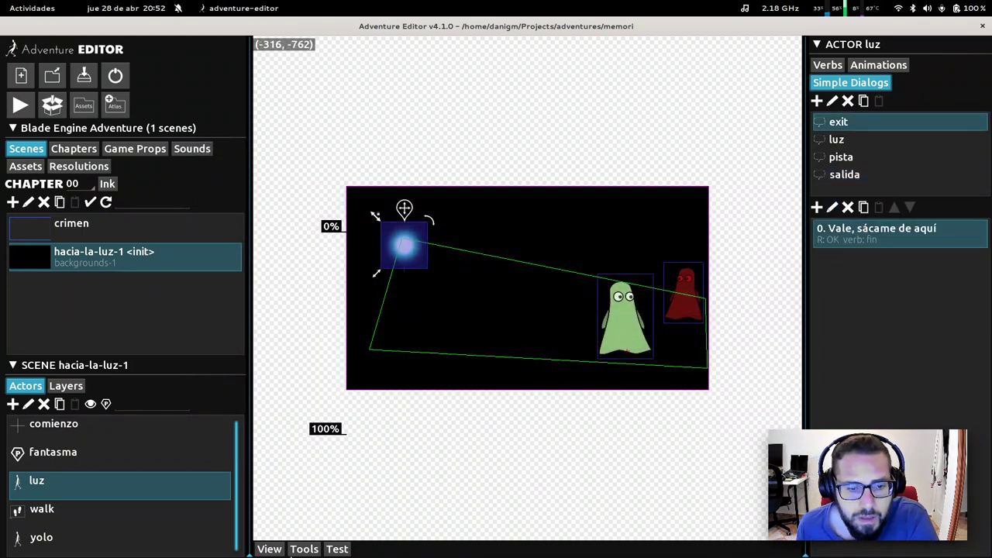
Step: Run the scene test, ask the light for a way to return, and choose "Dame alguna pista"
click(338, 549)
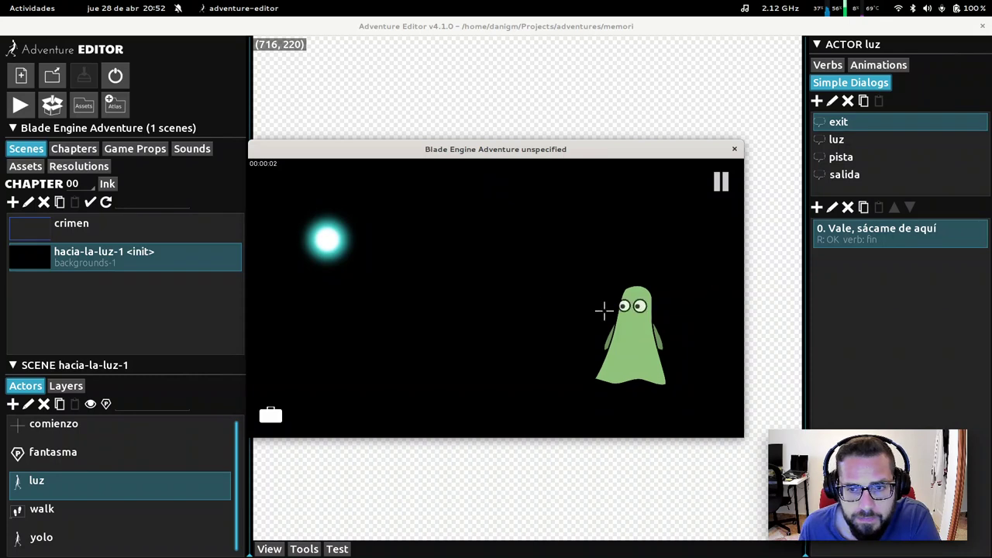
click(328, 237)
click(432, 397)
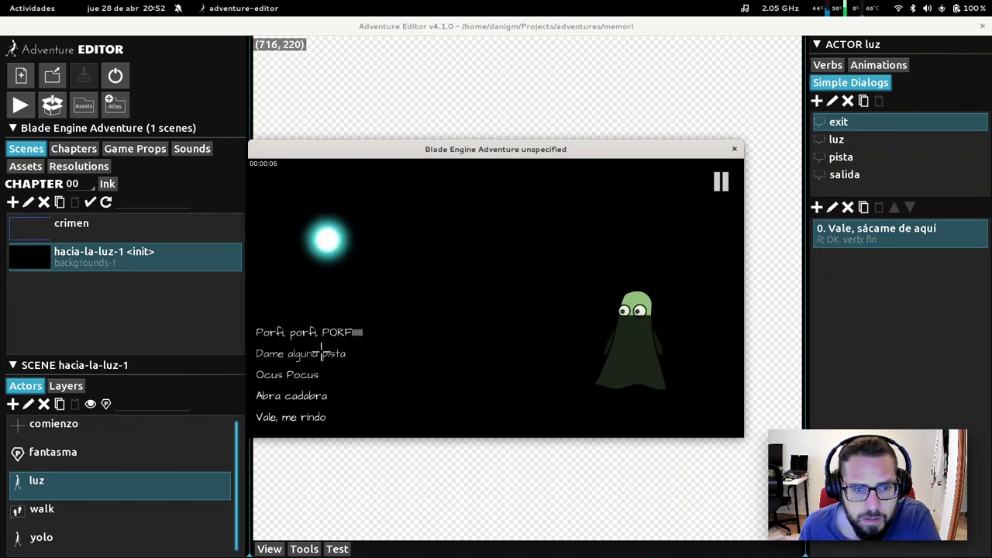
click(323, 350)
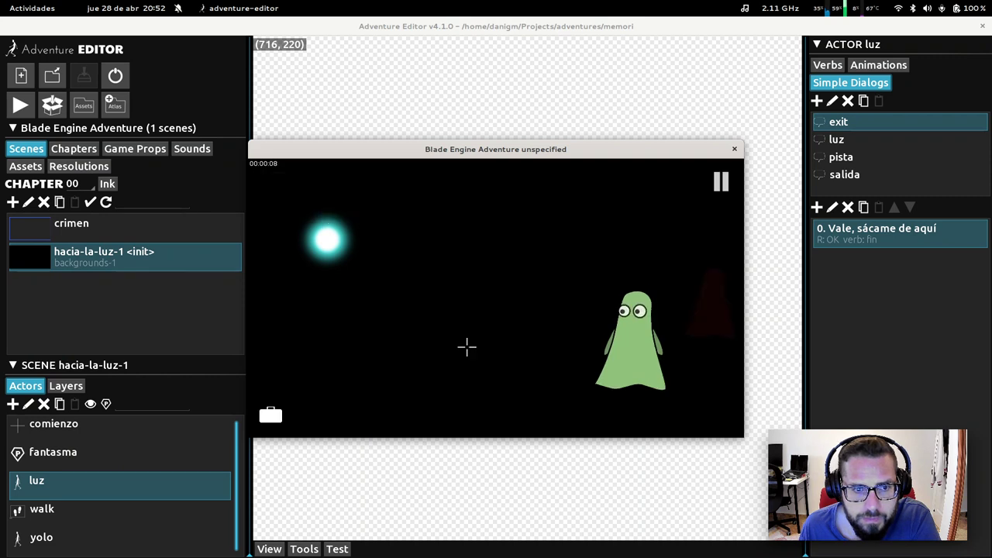
Step: Ask the red ghost "¿Sabes que estás muerto?" and "¿Y cómo has muerto?", test the light's "¡YOLO!" exit path, and close the game
click(716, 312)
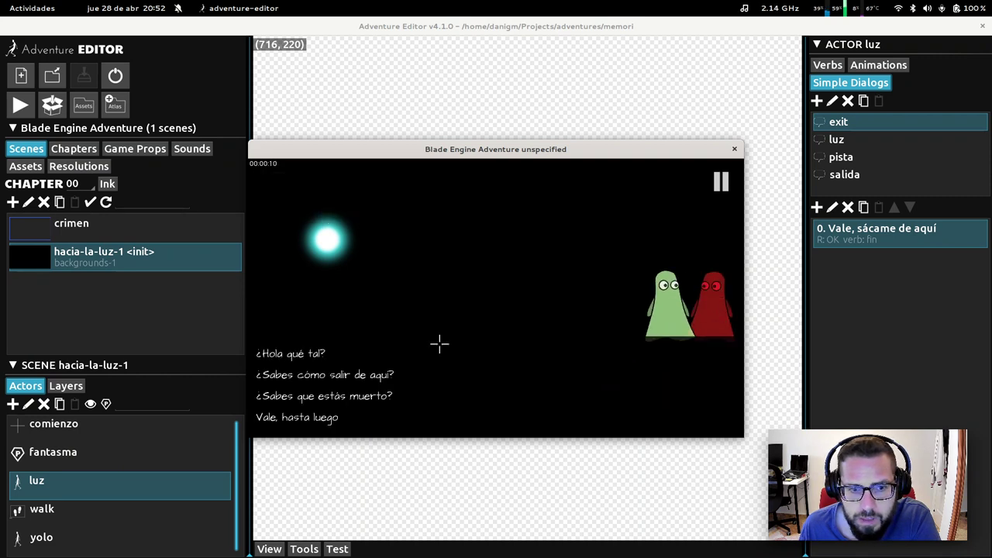
click(353, 395)
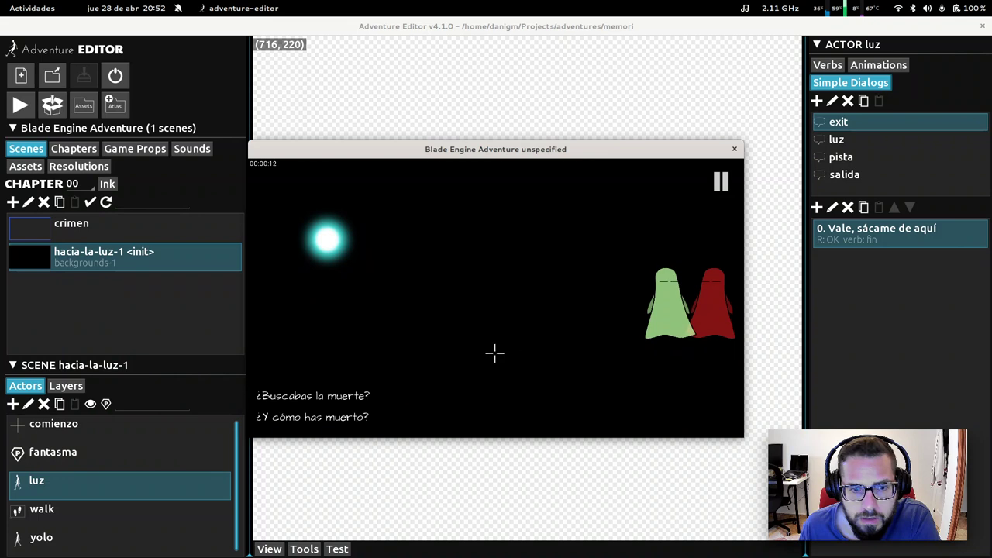
click(353, 418)
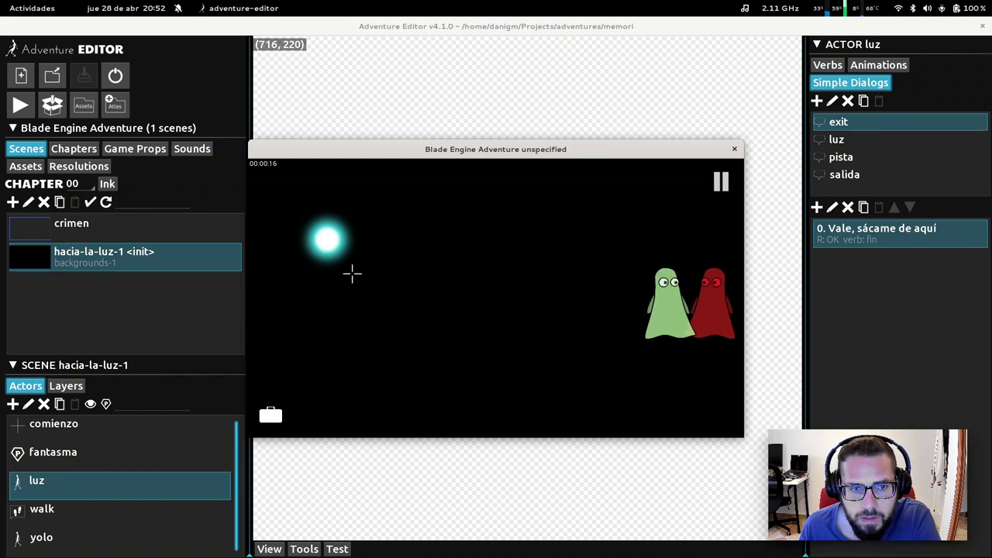
click(370, 397)
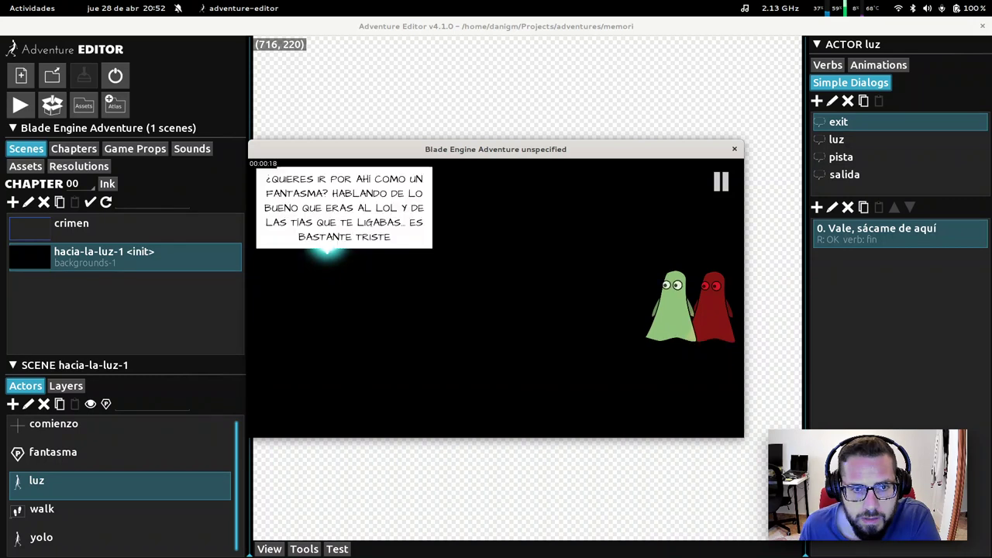
click(273, 420)
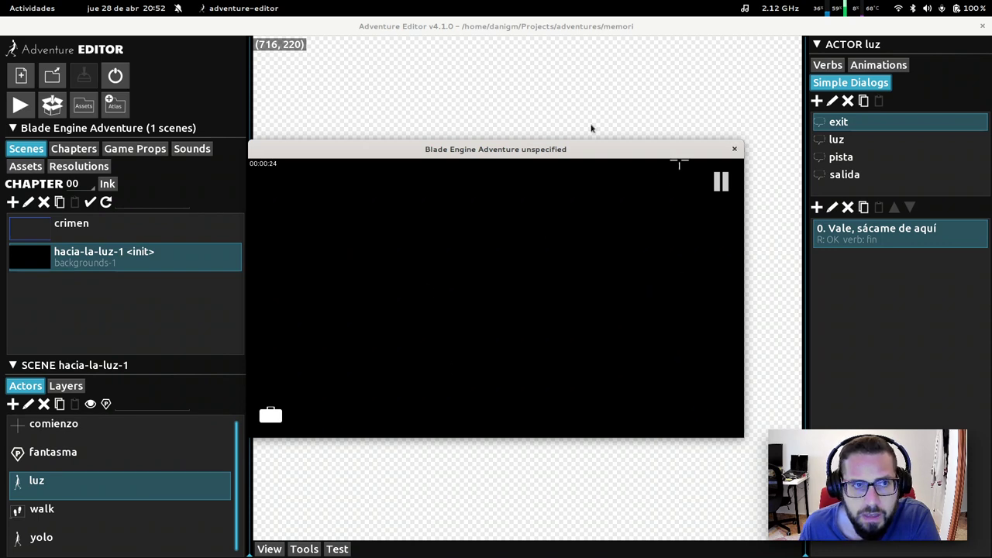
click(736, 148)
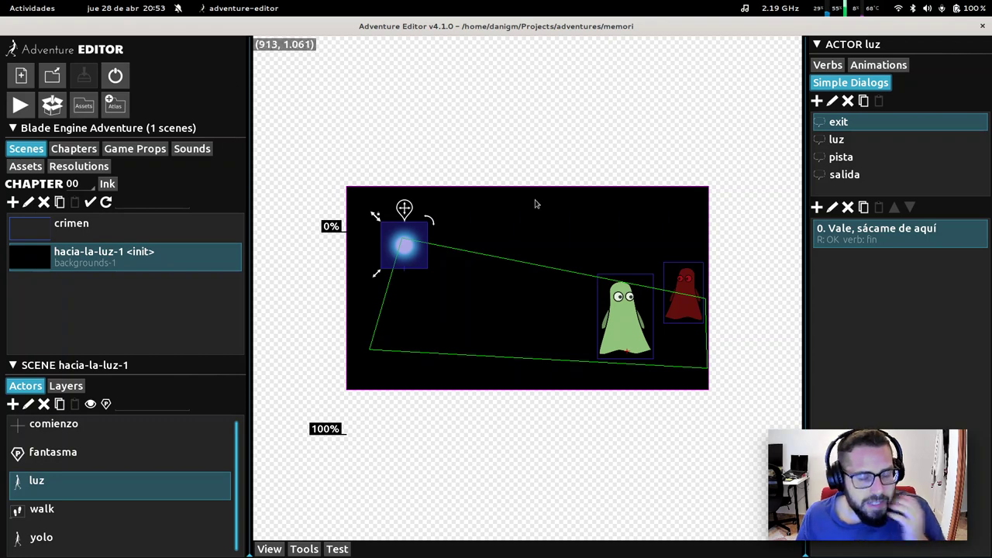
Step: Switch to the file manager and open the Projects/adventures/memori/backgrounds folder to look at the existing background files
key(super)
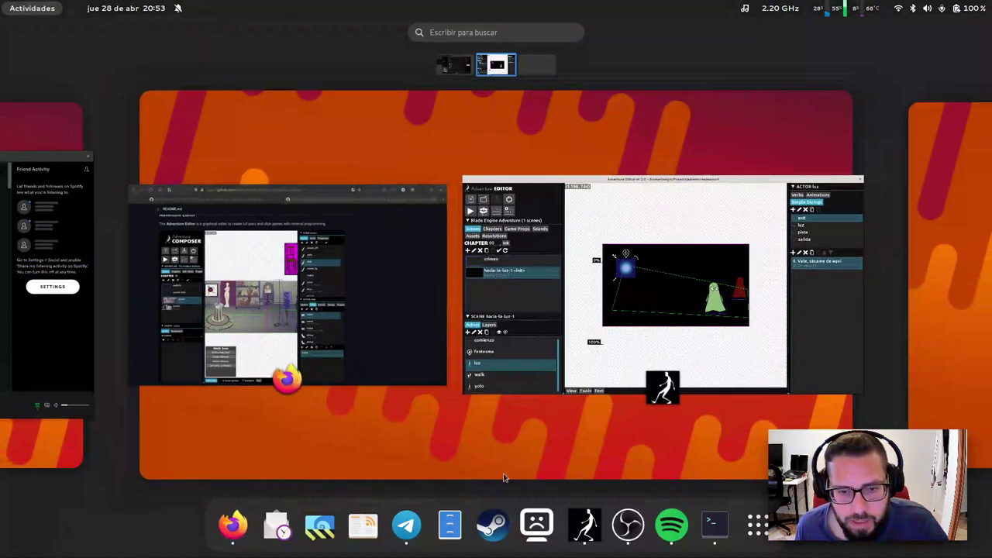
click(450, 525)
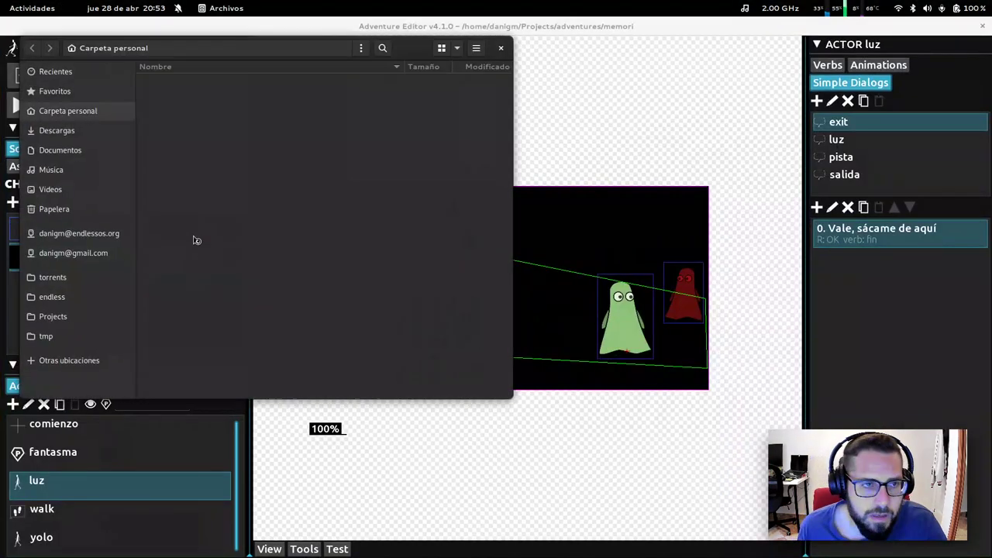
click(63, 315)
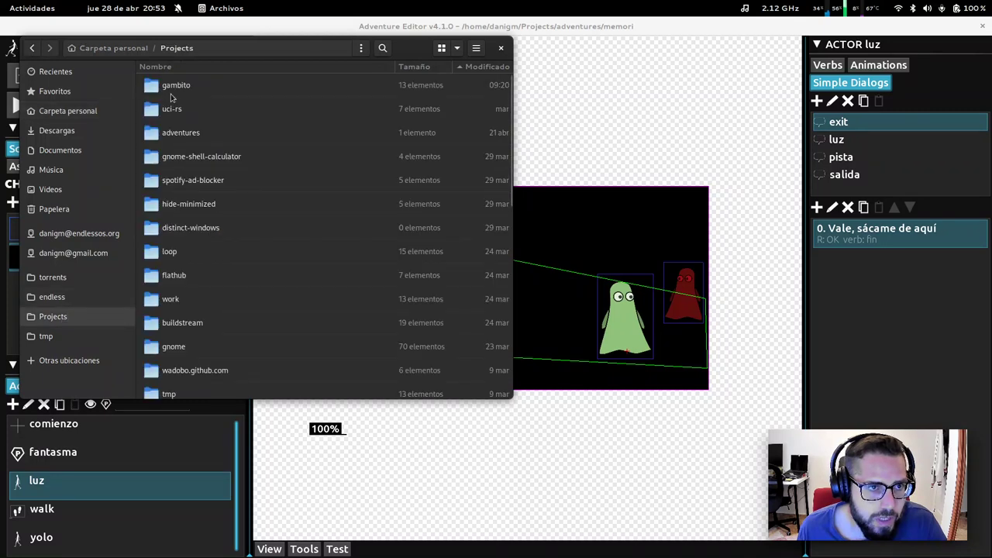
double_click(188, 136)
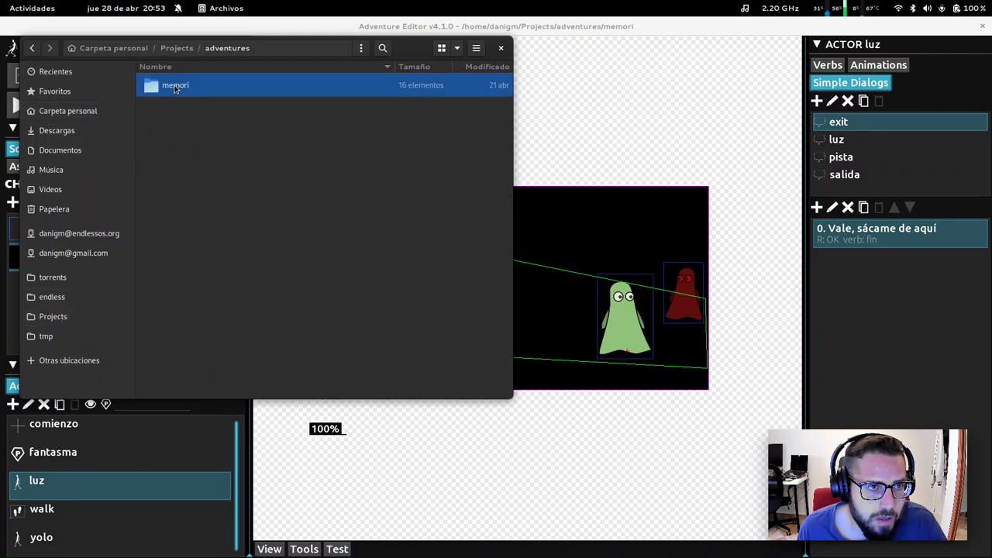
double_click(178, 87)
double_click(184, 134)
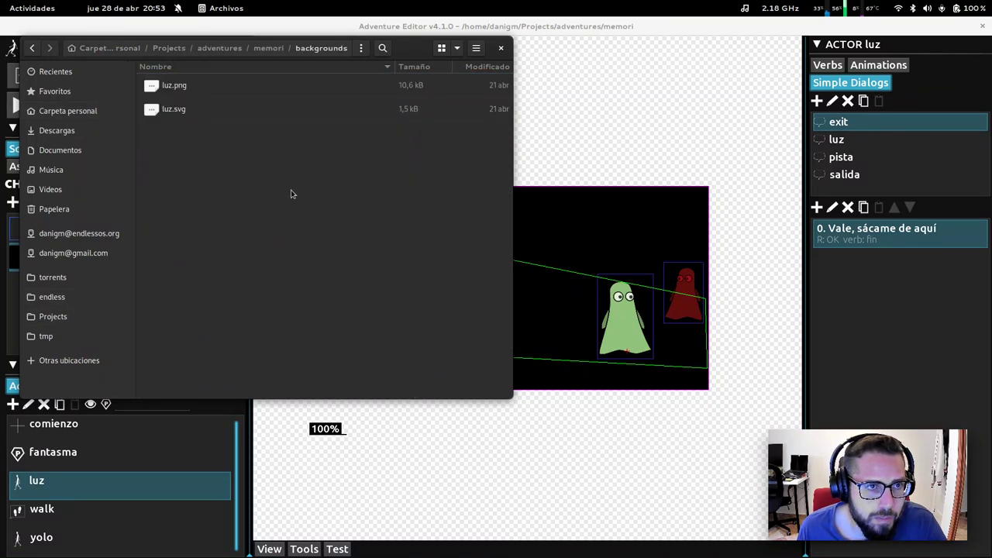
right_click(294, 203)
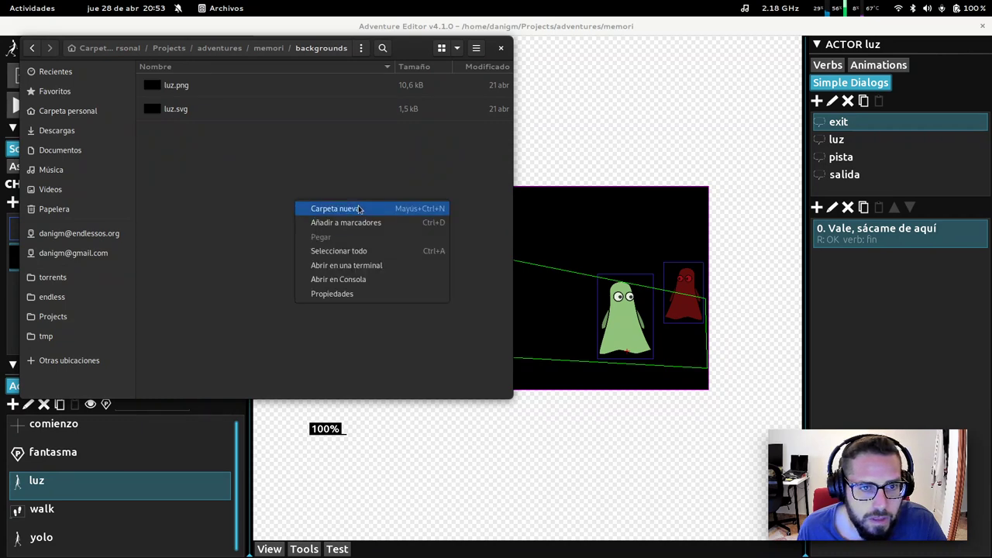
click(256, 231)
Step: Launch Inkscape and start a new blank document
key(super)
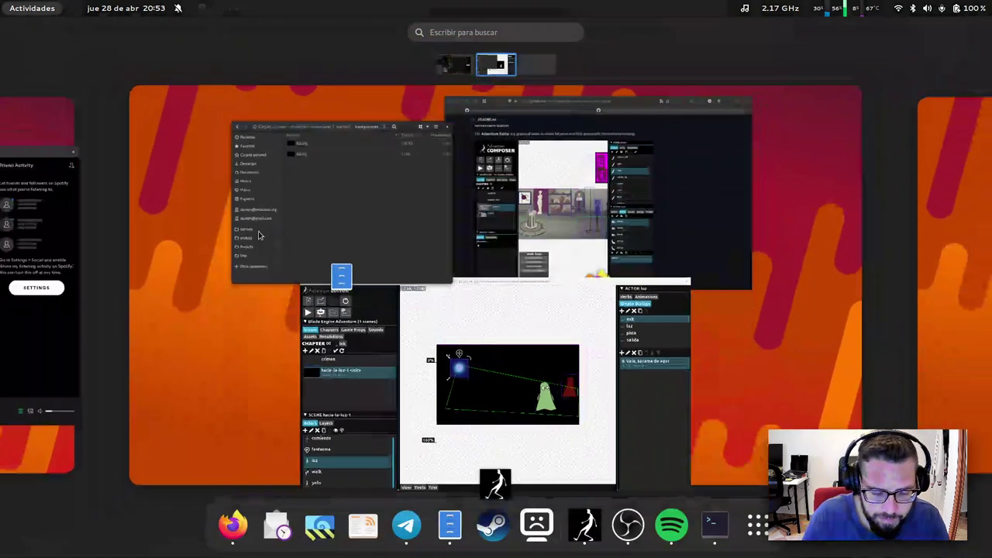
text(ink)
key(Return)
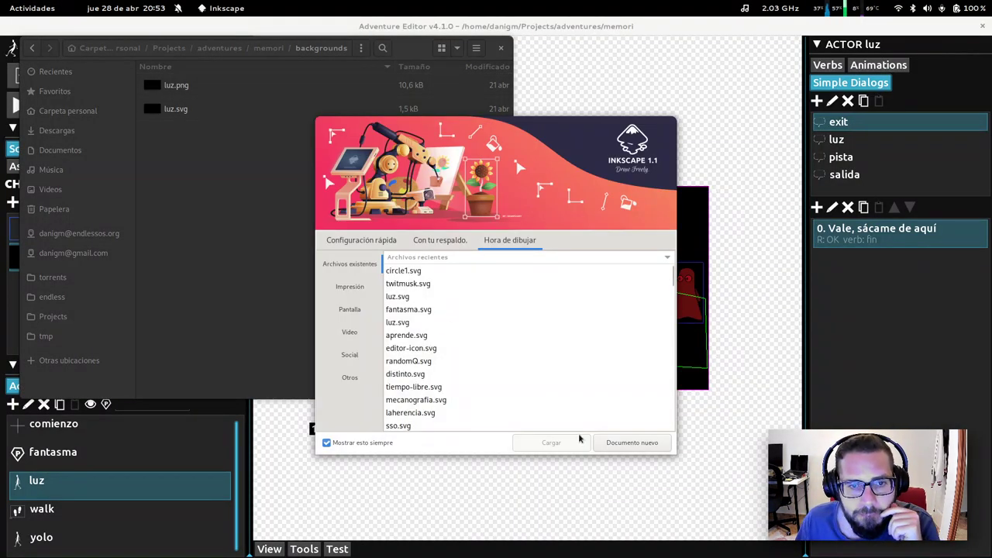
click(644, 443)
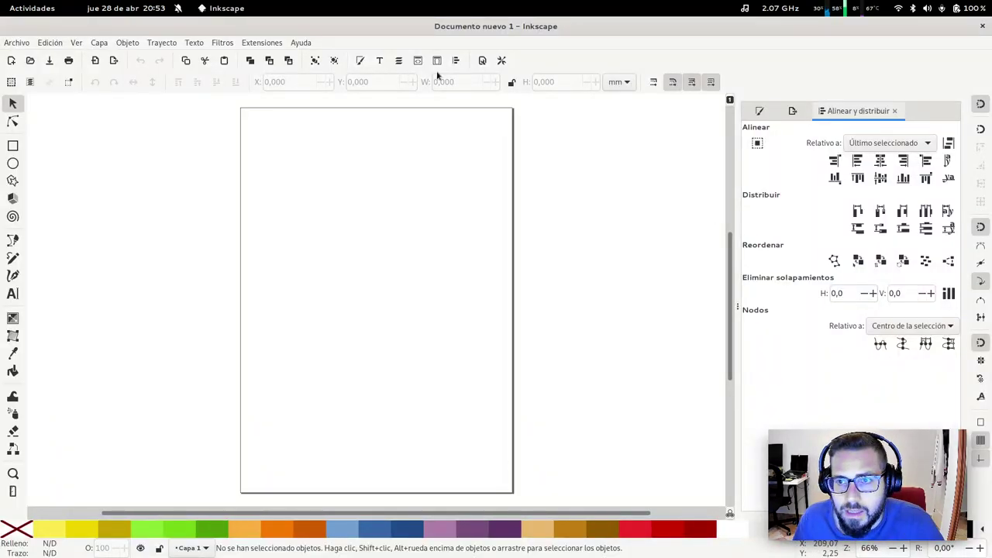
Step: Set the document's custom page size to 2000 px wide by 1080 px high in the document properties
click(17, 43)
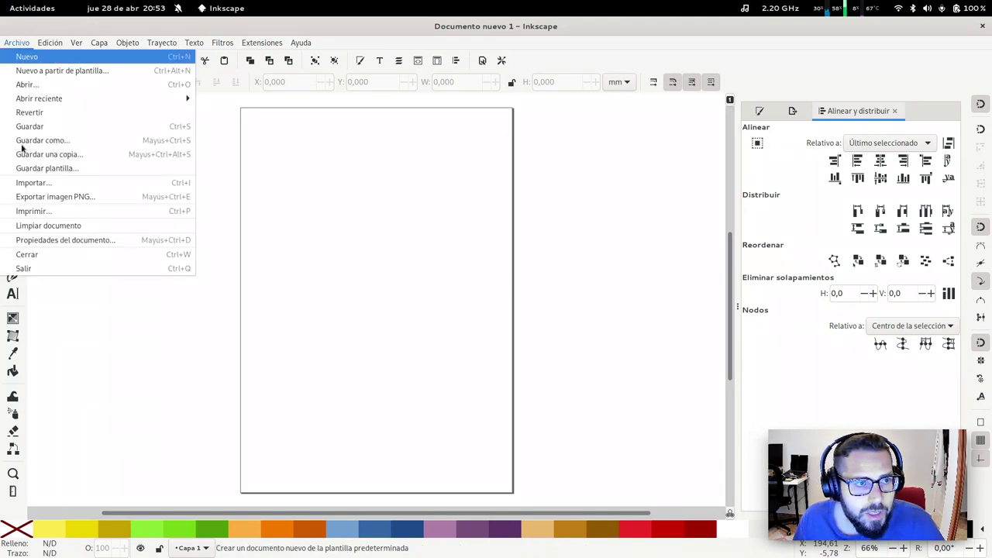
click(34, 246)
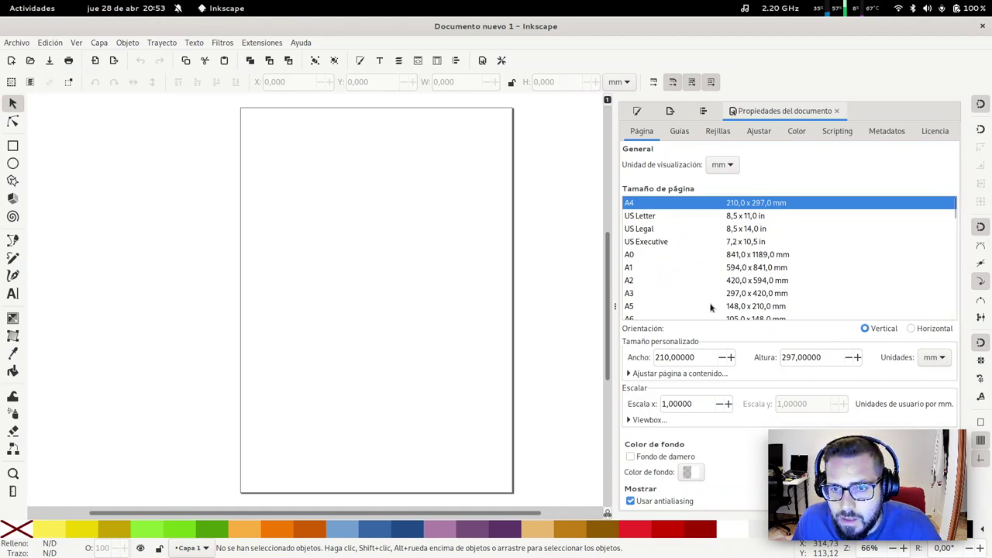
click(938, 361)
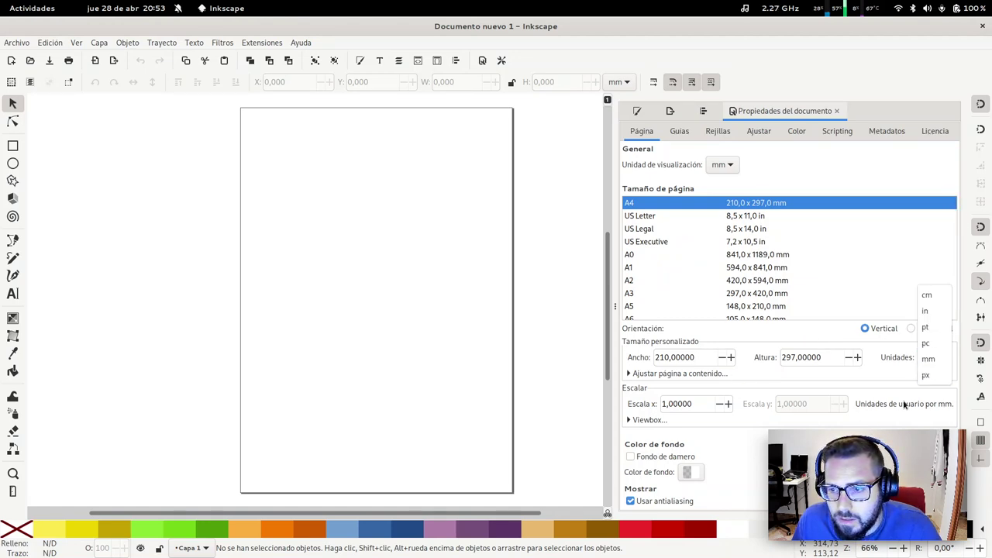
click(934, 375)
double_click(682, 358)
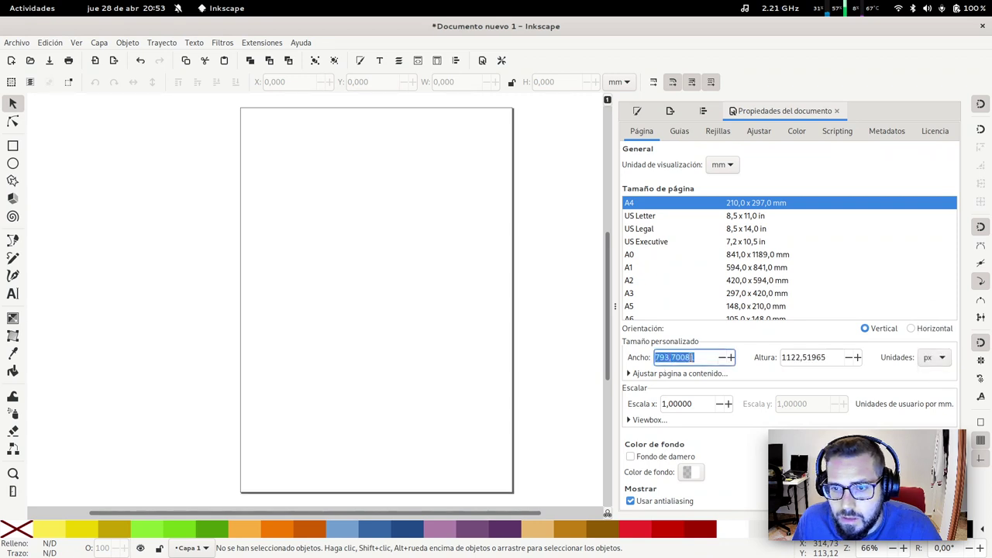
key(Tab)
text(1)
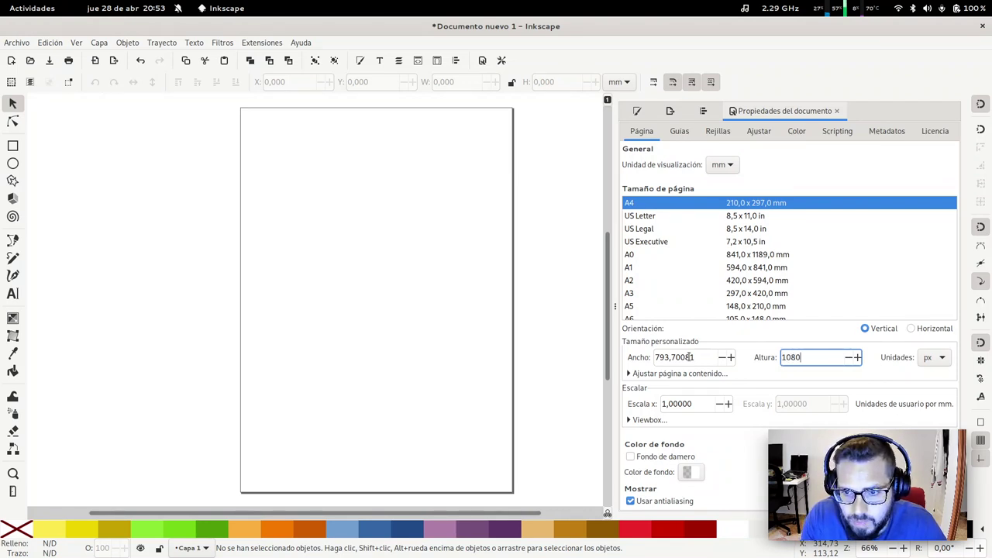
key(shift+Tab)
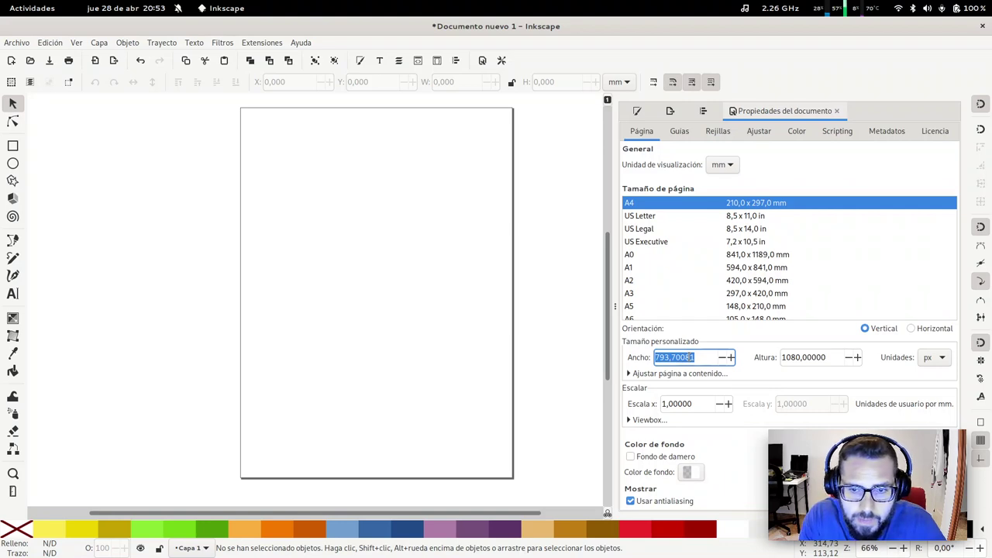
text(2000)
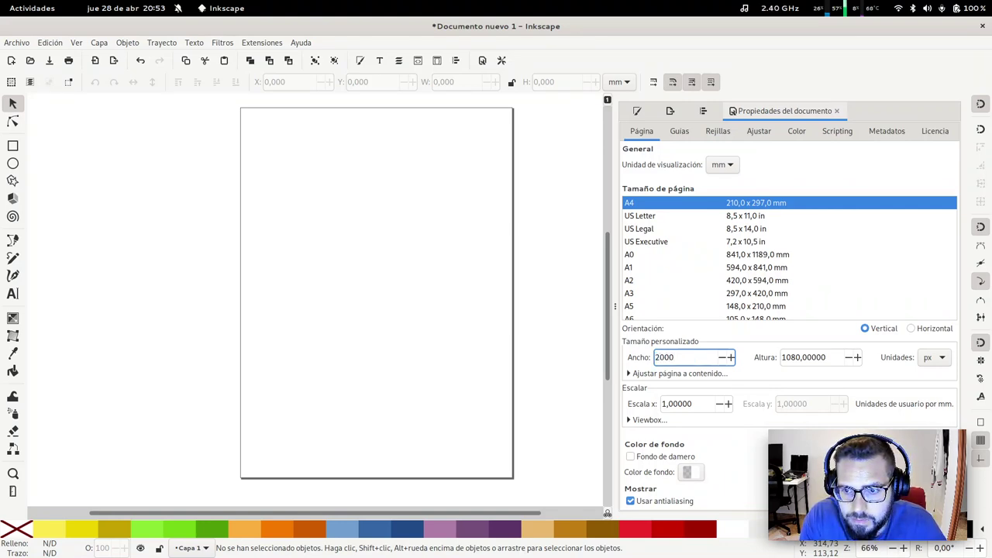
key(Tab)
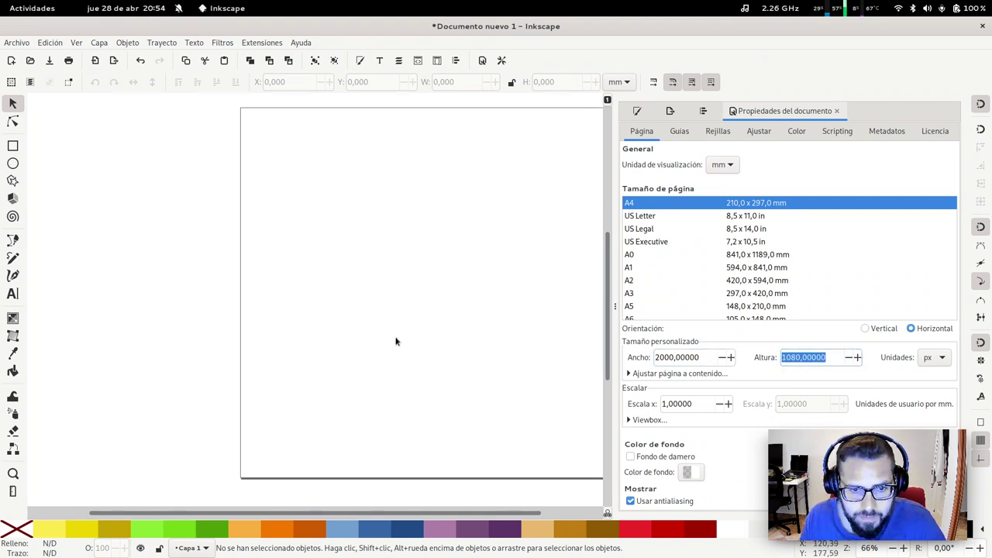
key(5)
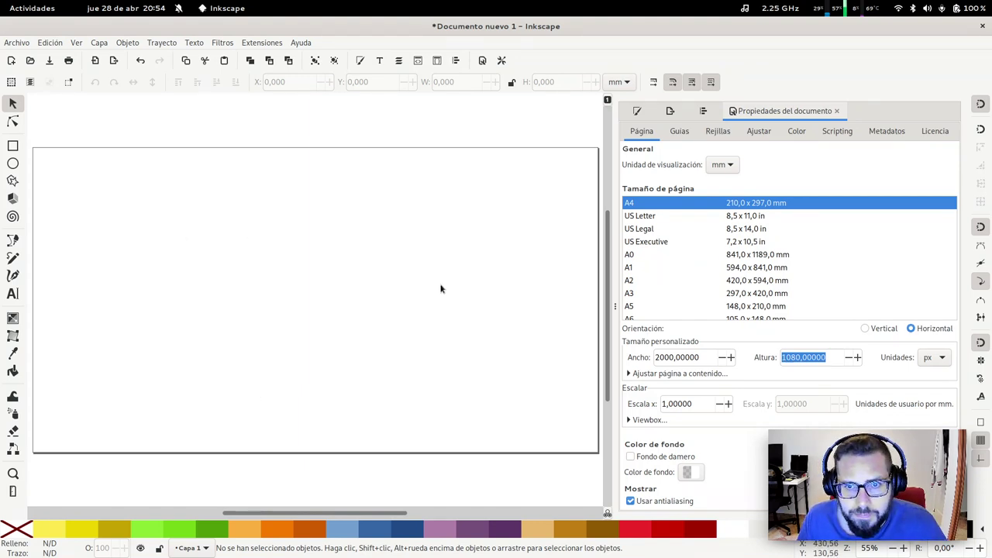
key(r)
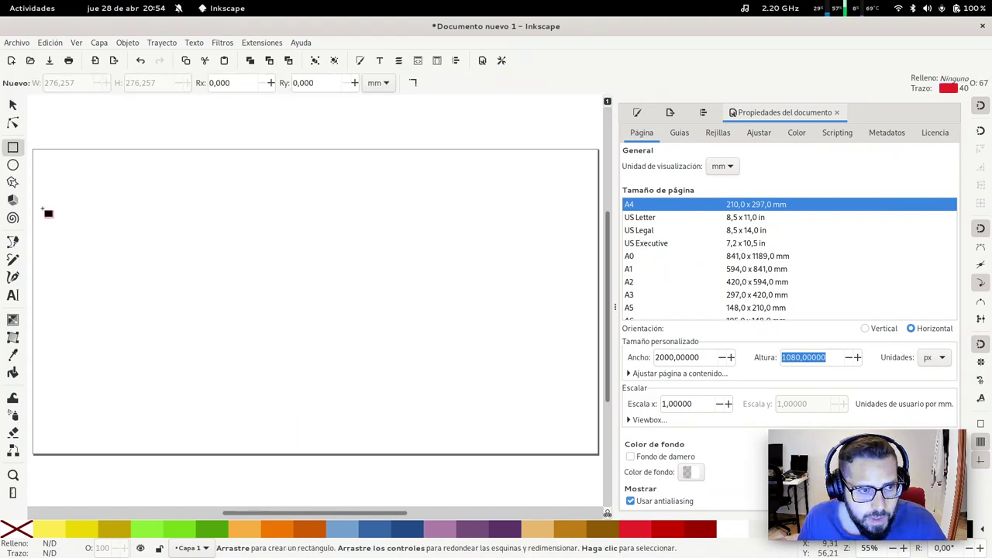
key(s)
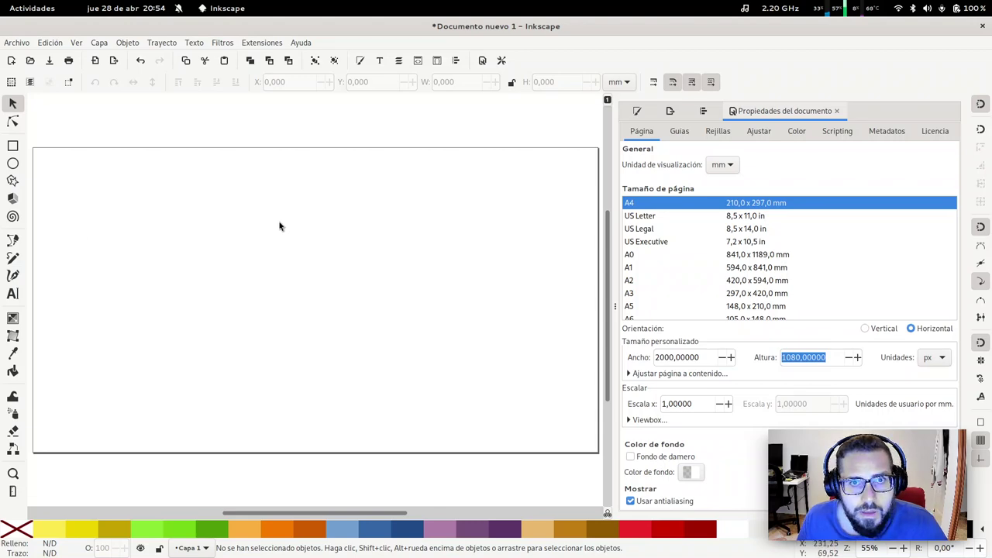
Step: Save the drawing as crimen.svg in the Projects/adventures/memori/backgrounds folder
key(ctrl+s)
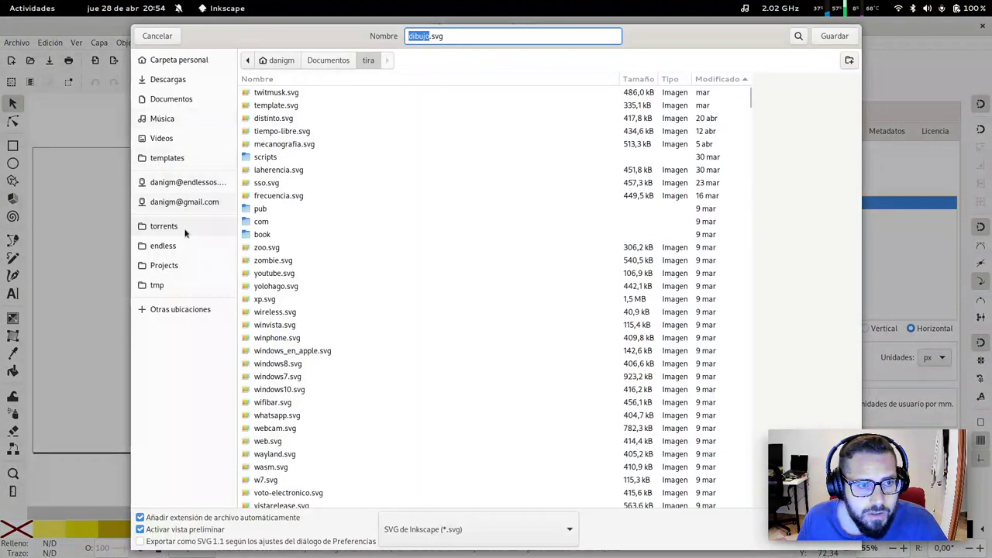
click(173, 264)
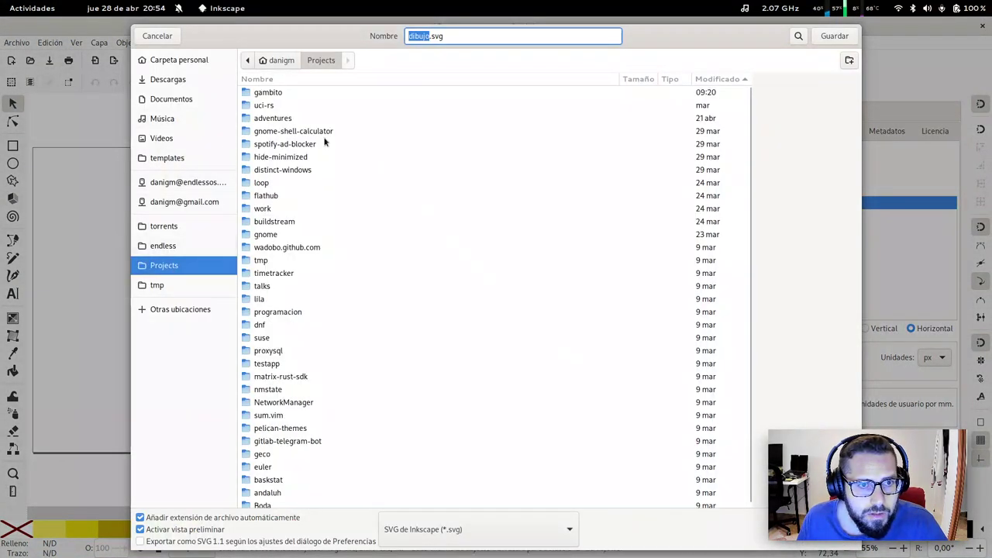
double_click(269, 118)
double_click(262, 92)
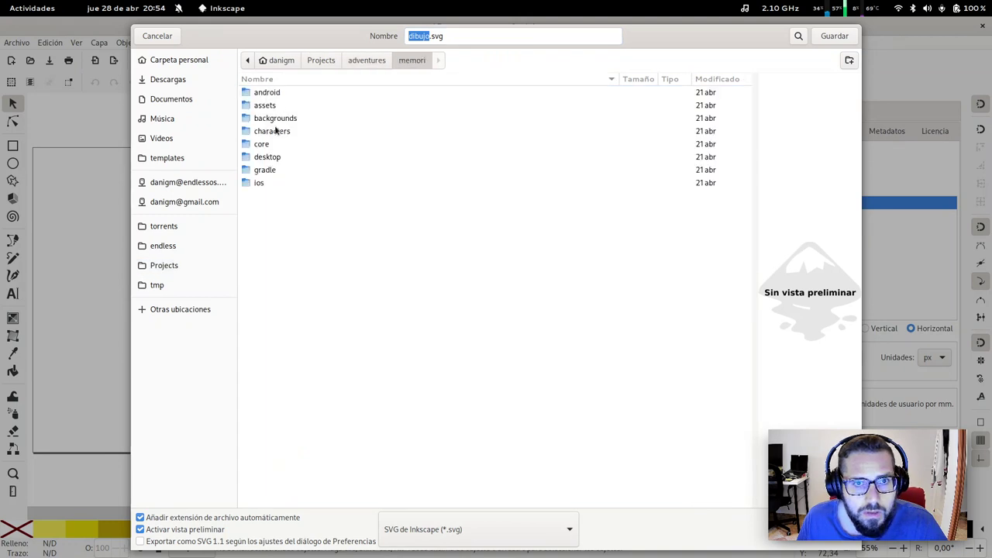
click(720, 80)
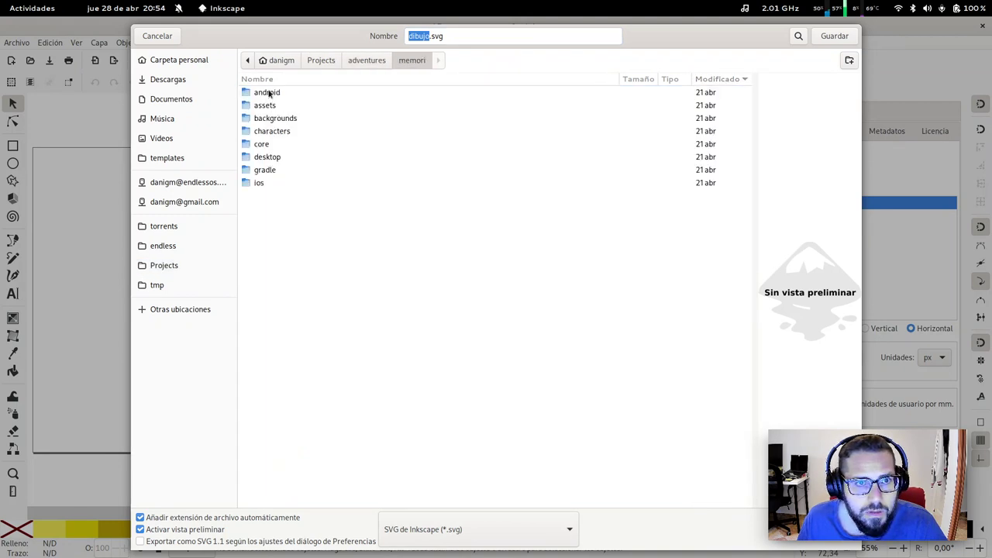
double_click(273, 119)
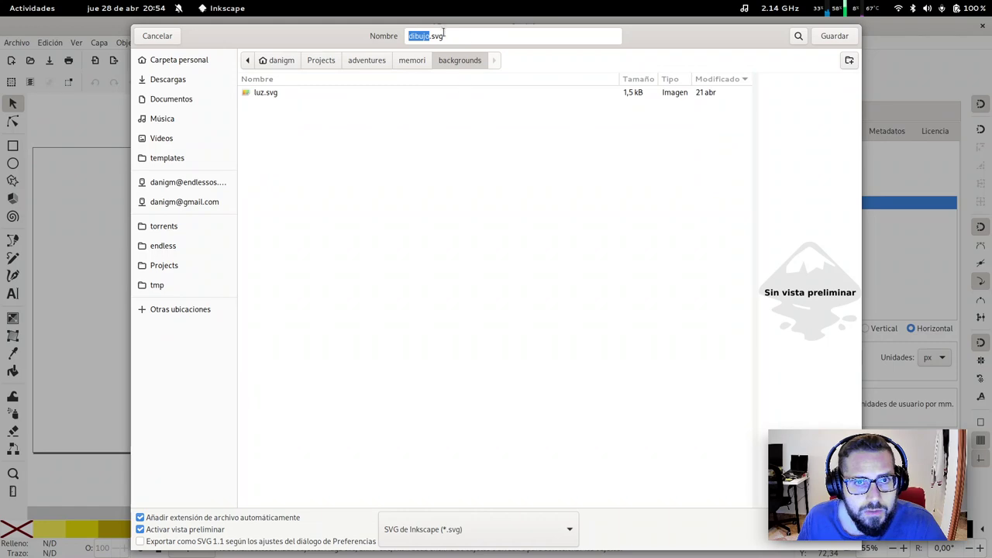
key(Right)
key(shift+Home)
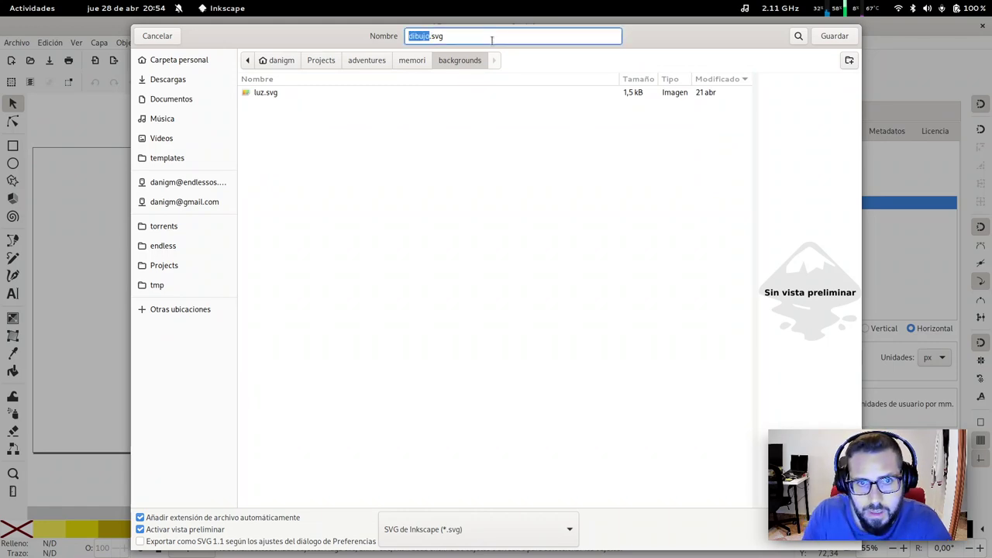
text(crimen)
key(Return)
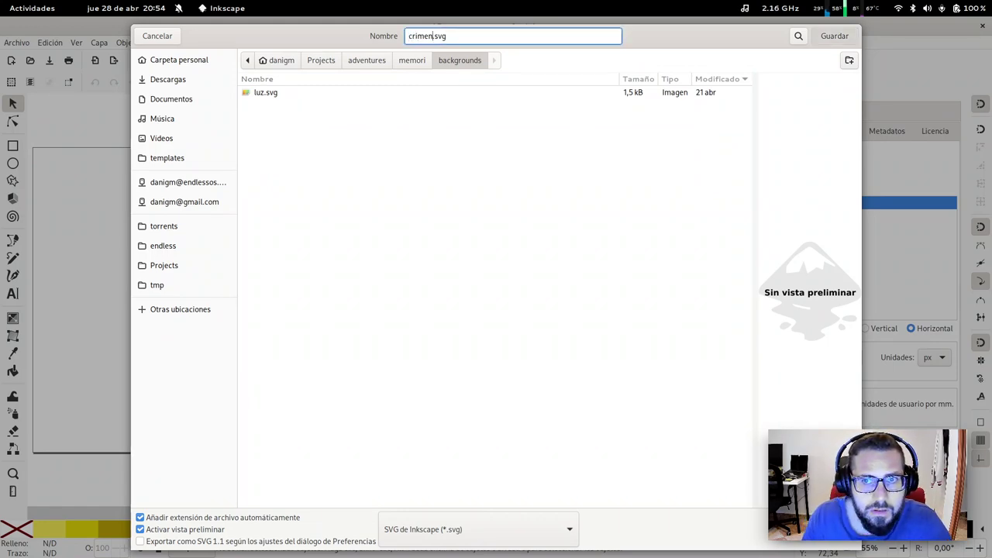
Step: Draw a rectangle about 541.5 by 305.3 mm that covers the whole page
key(super)
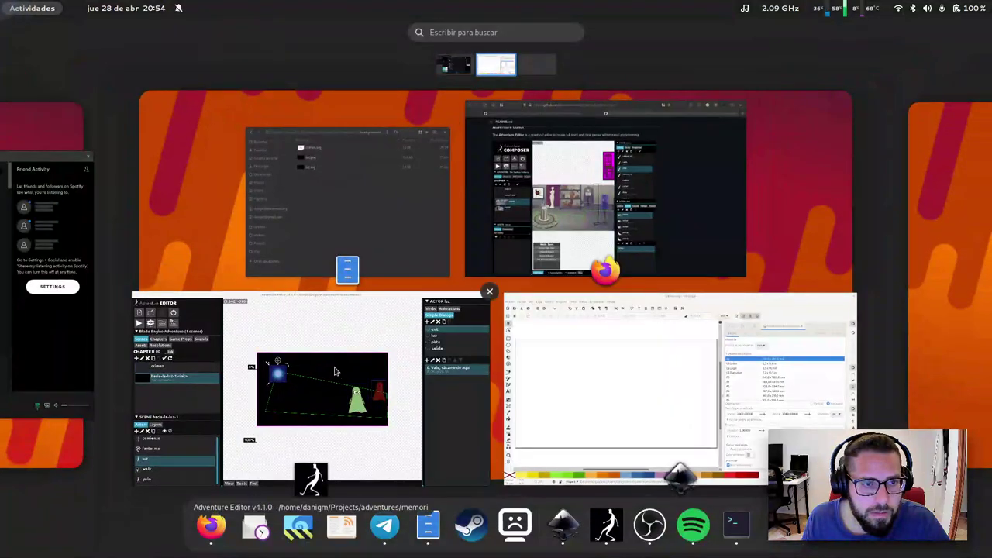
click(653, 366)
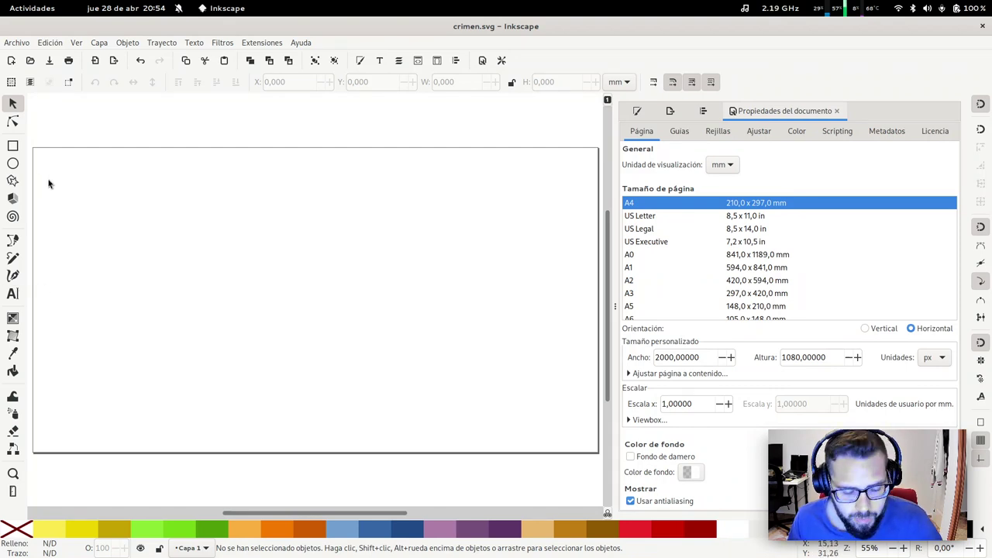
key(b)
key(p)
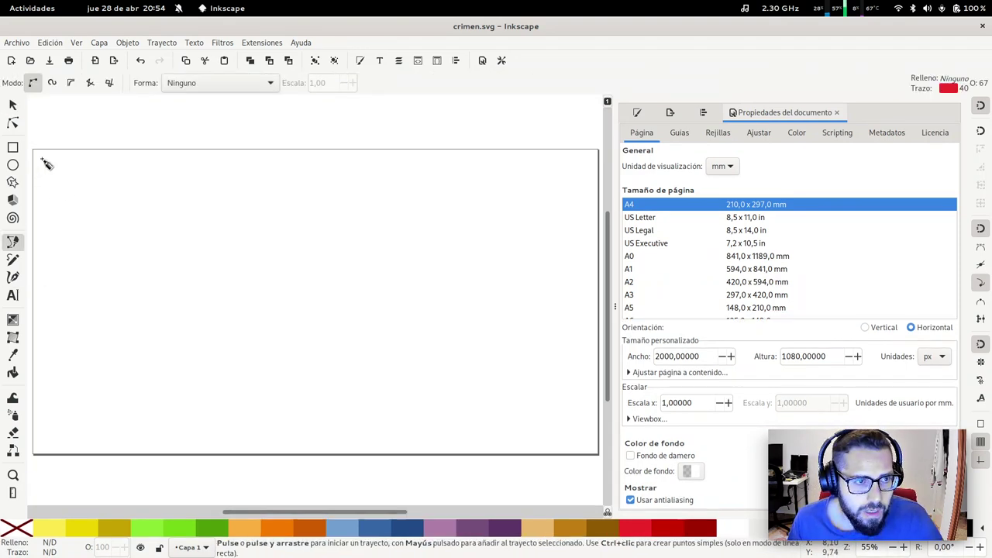
key(s)
key(r)
drag(33, 145, 612, 463)
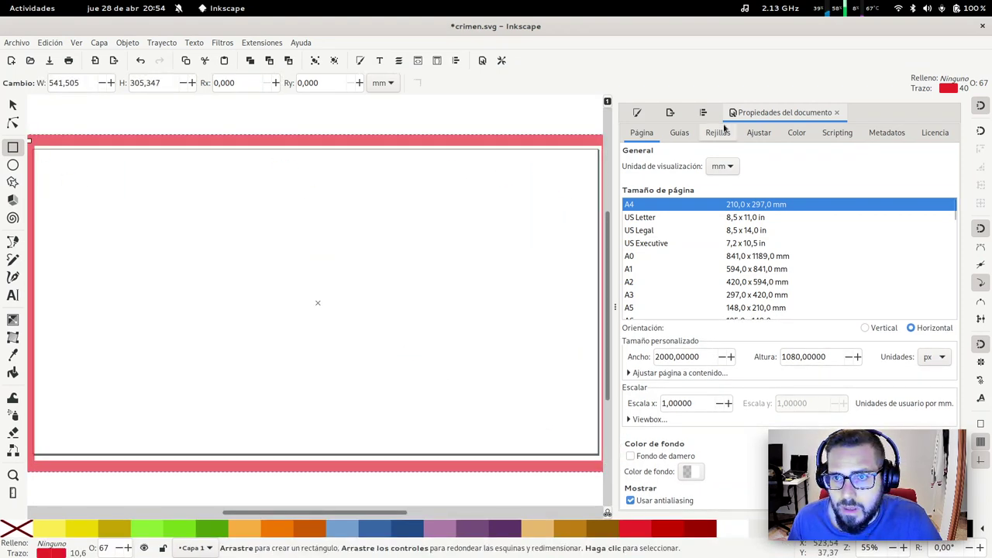
Step: Open the choices for the document's display unit
click(732, 167)
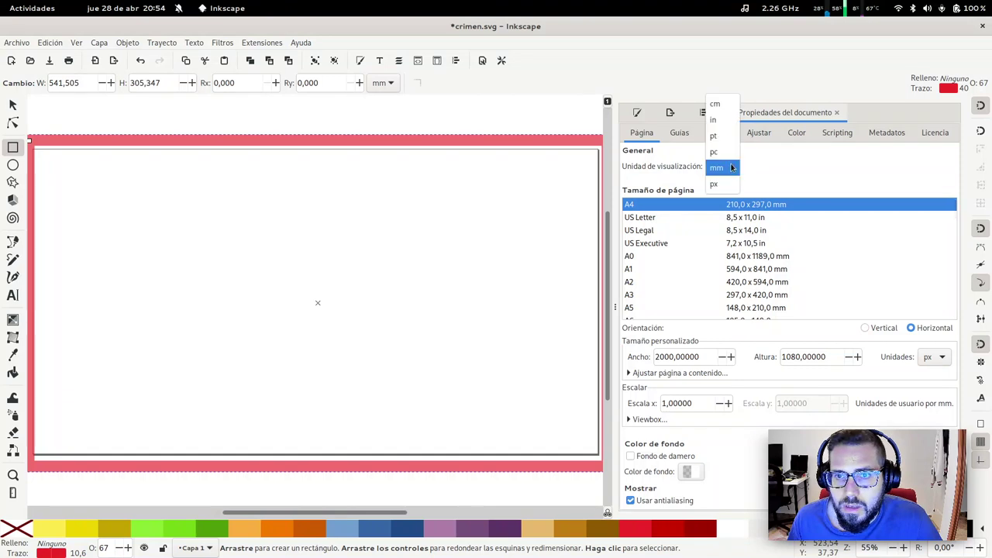
Step: Try px as the document's display unit while checking the rectangle's stroke style, and undo the unit change
click(729, 184)
click(835, 113)
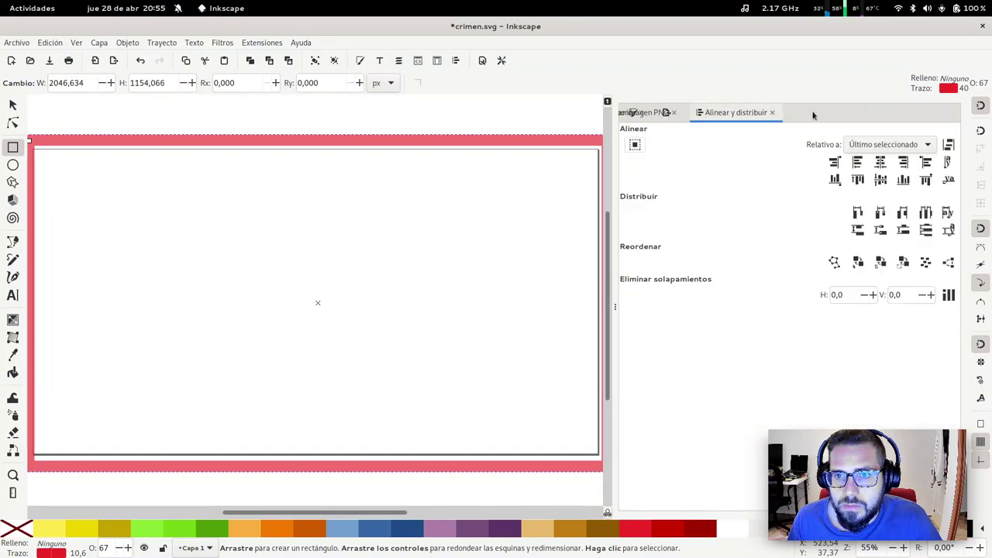
click(663, 112)
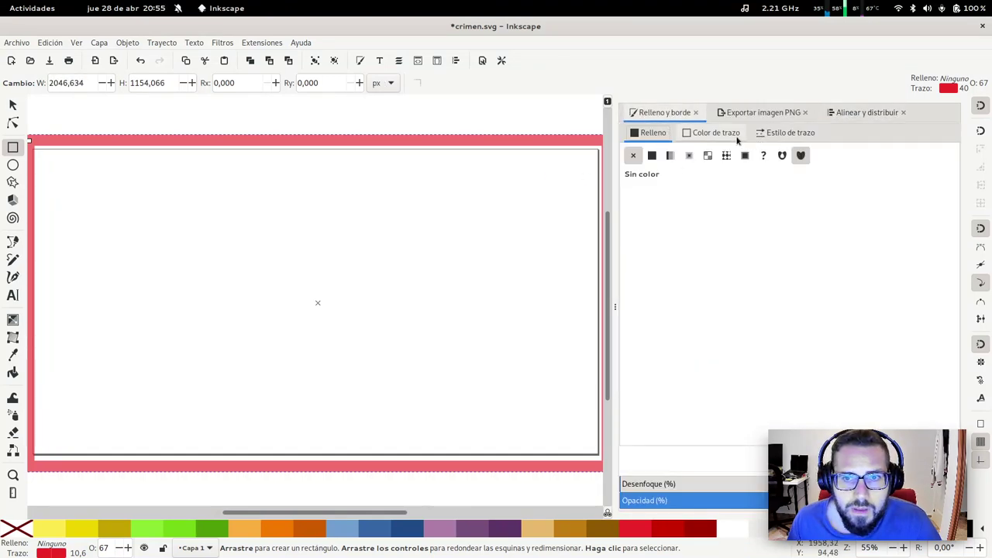
click(713, 133)
click(785, 133)
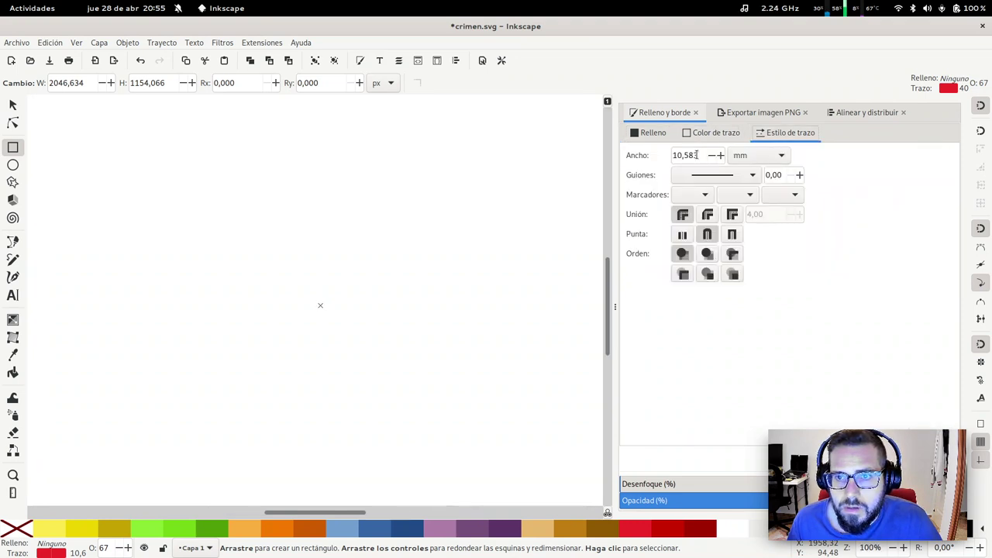
key(ctrl+z)
key(ctrl+shift+z)
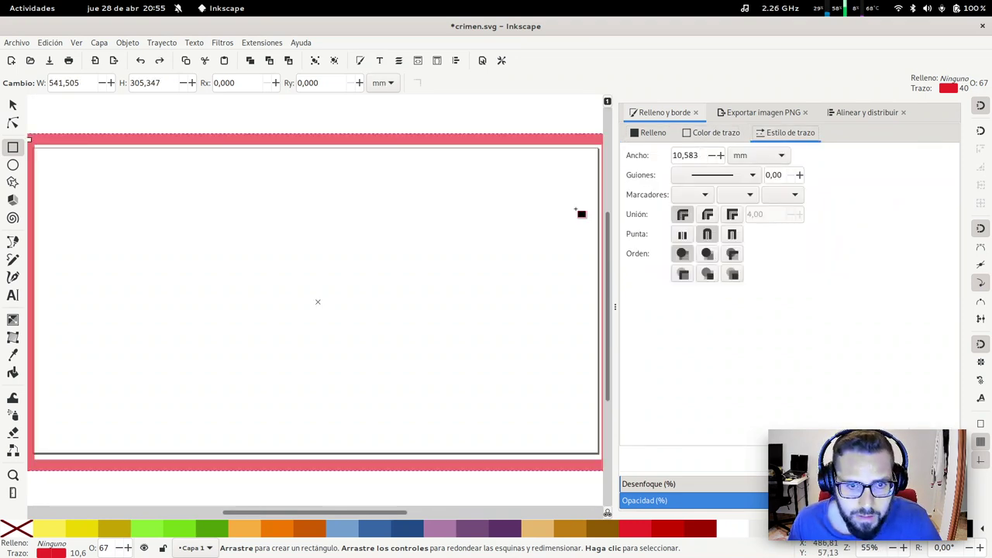
Step: Set the rectangle's stroke width to 1 px
click(756, 155)
click(752, 188)
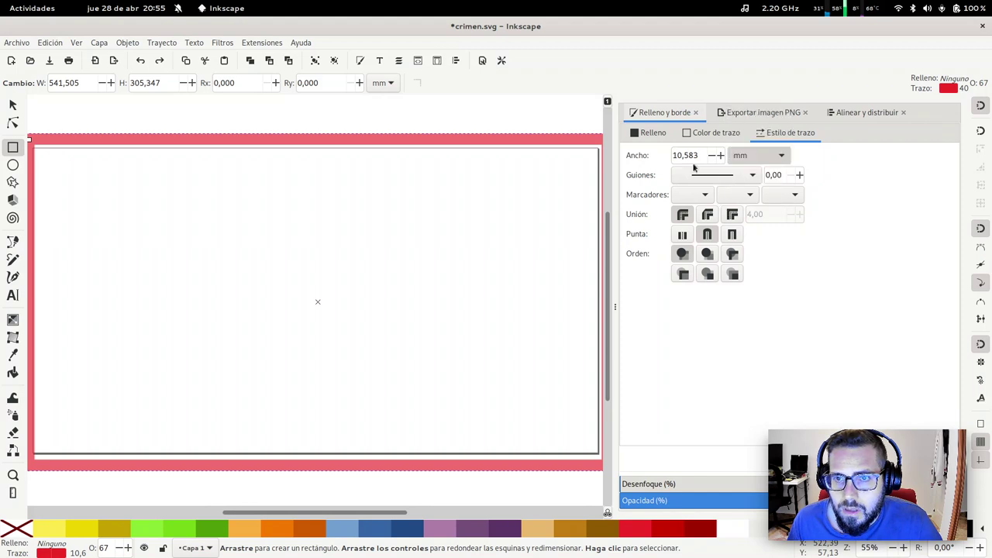
double_click(686, 155)
key(ctrl+a)
text(1)
key(Return)
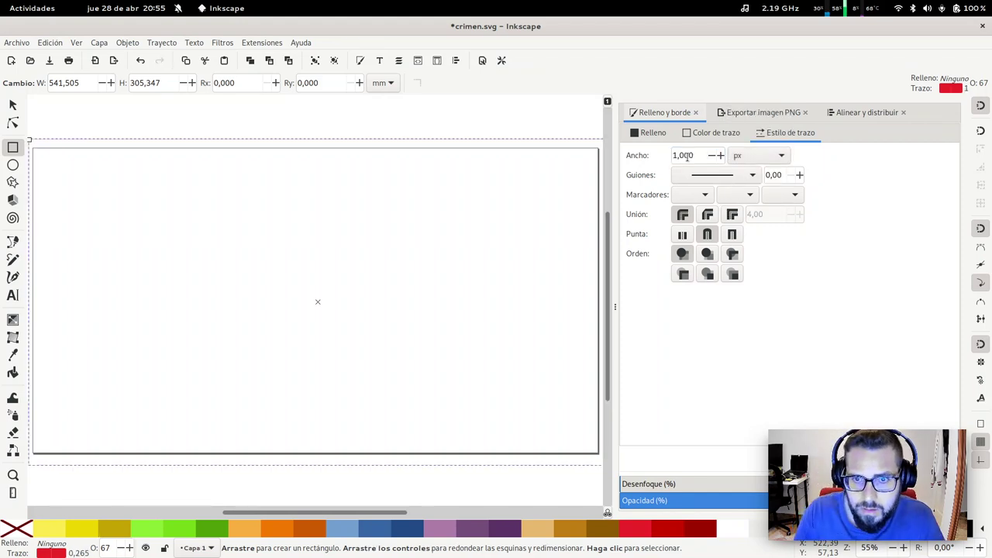
Step: Give the rectangle a solid light-blue fill (HSL 211, 49, 63) and set its opacity to 100%
click(653, 132)
click(652, 155)
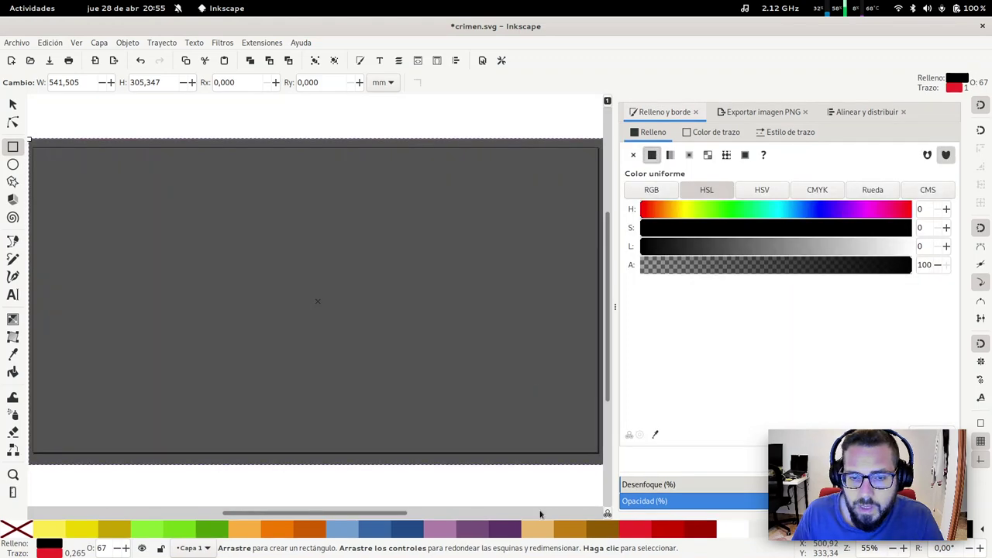
click(342, 530)
click(720, 132)
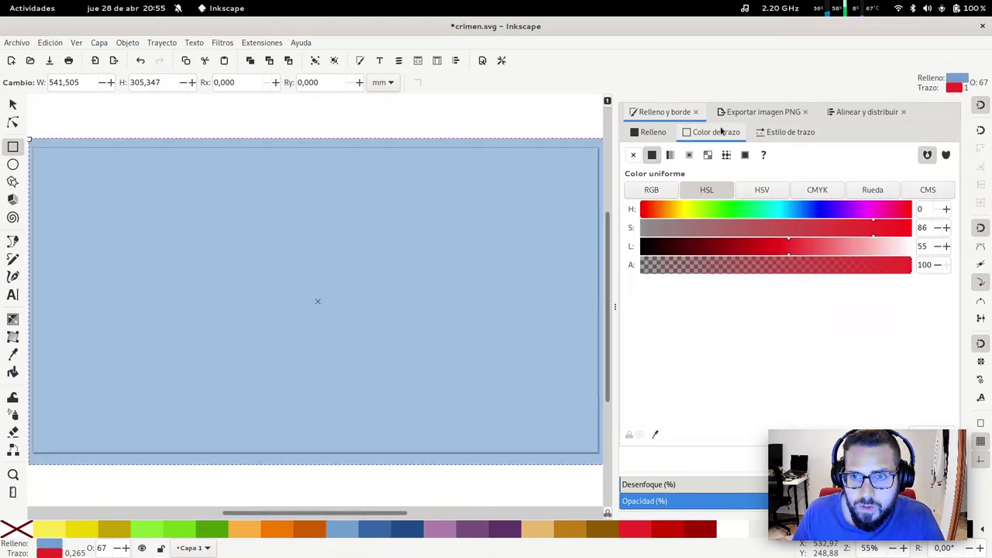
click(654, 133)
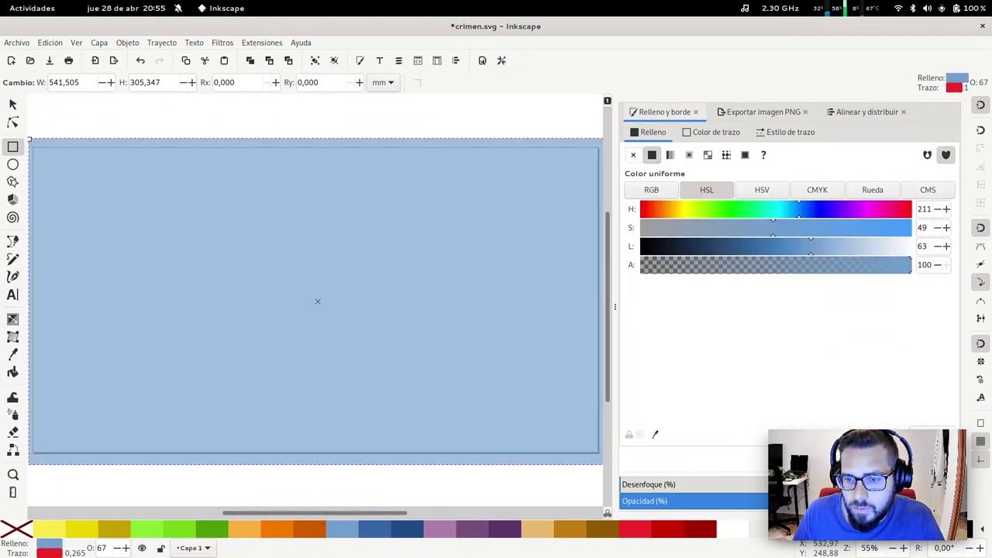
text(100)
key(Return)
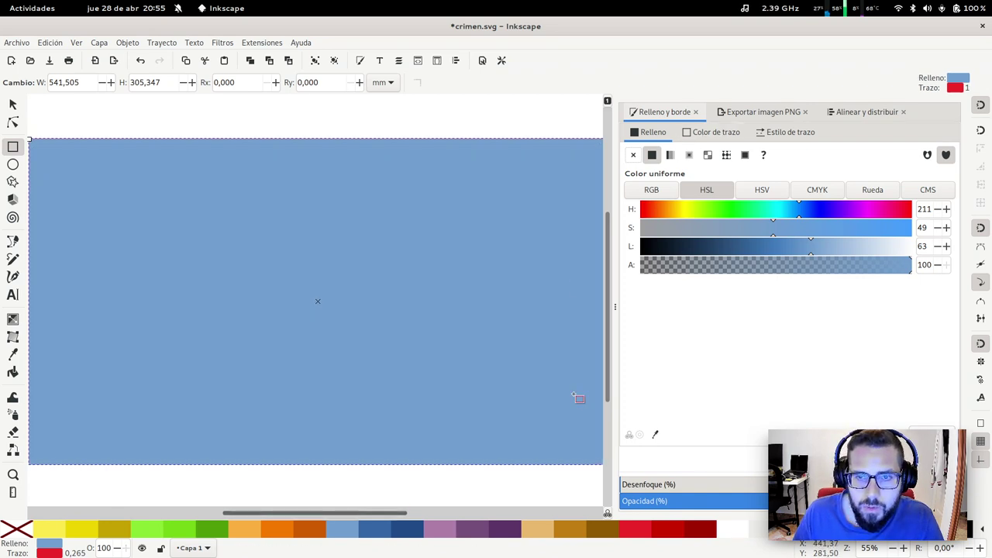
Step: Remove the stroke from the blue background rectangle
click(699, 137)
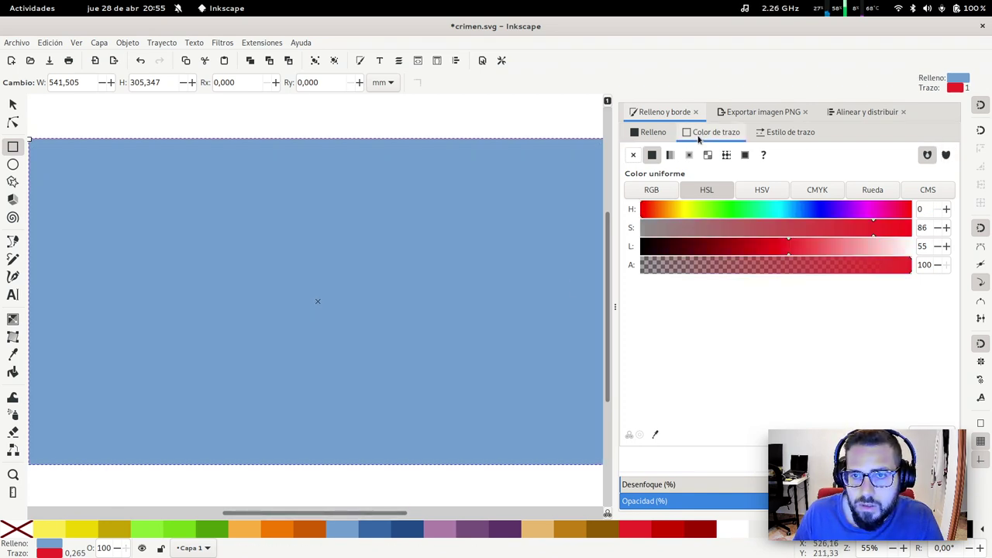
click(634, 155)
click(649, 131)
key(s)
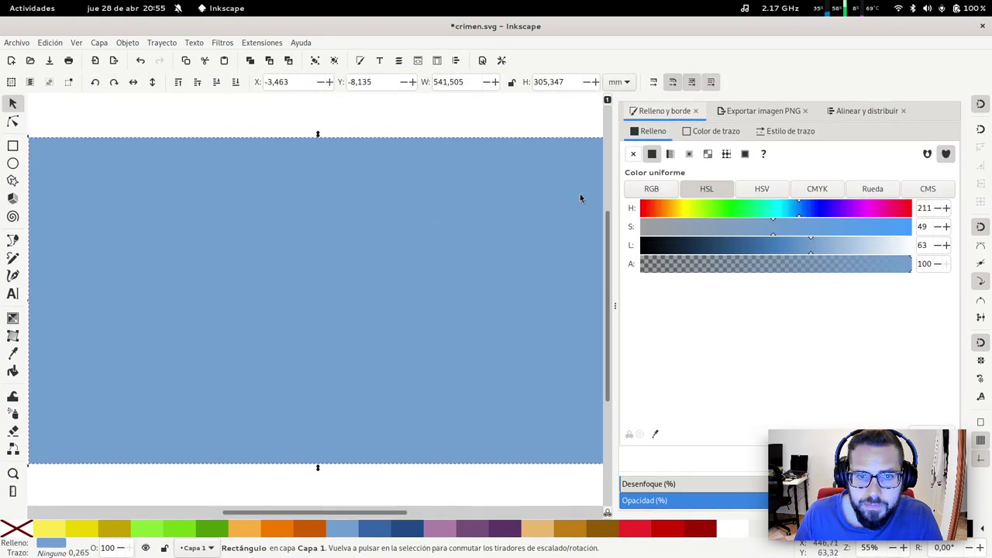
Step: Review the document's page size and background settings, and deselect the blue rectangle
click(15, 43)
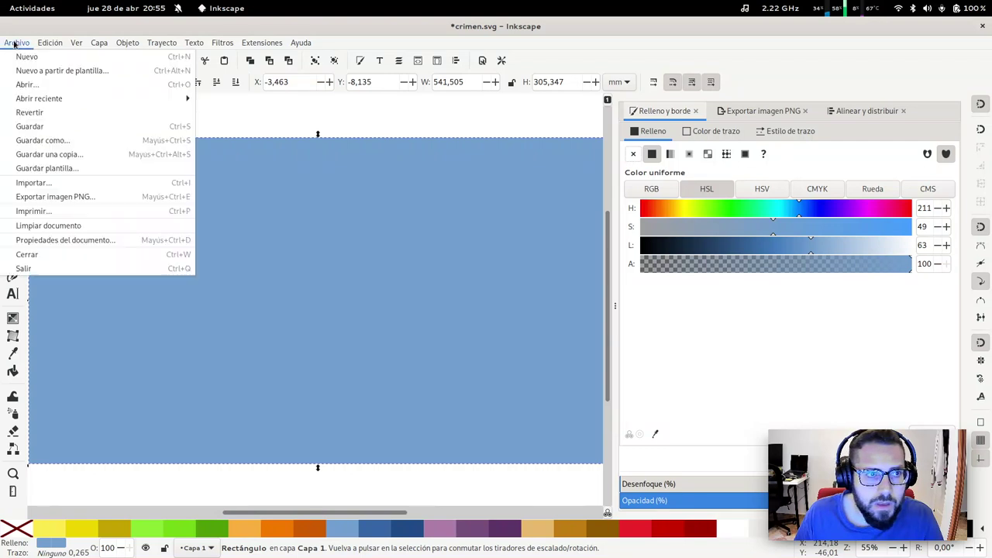
click(62, 239)
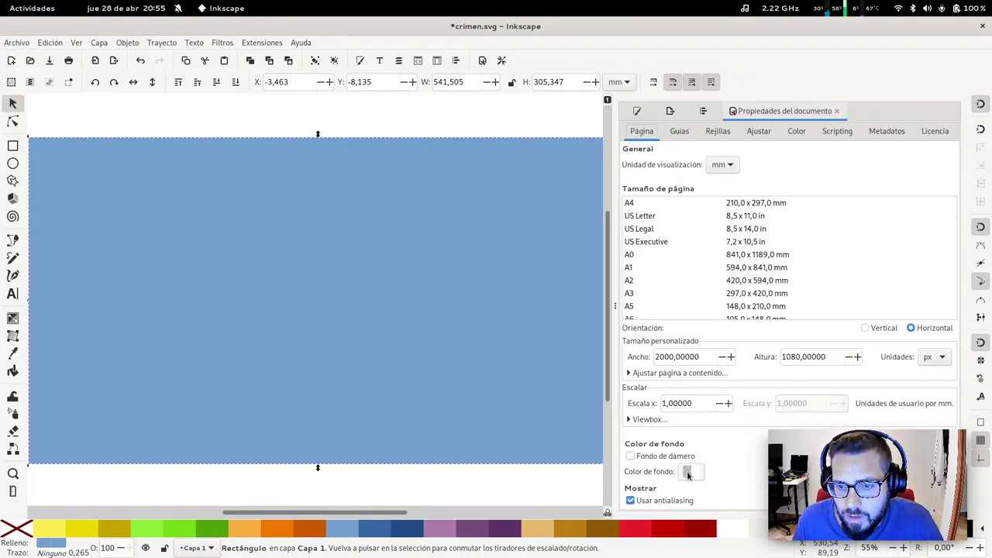
click(522, 132)
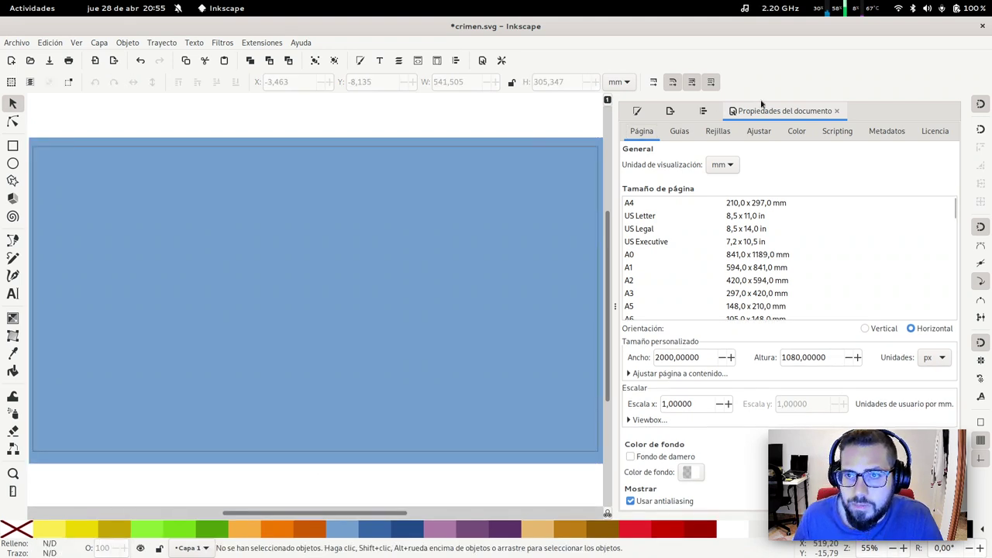
click(836, 111)
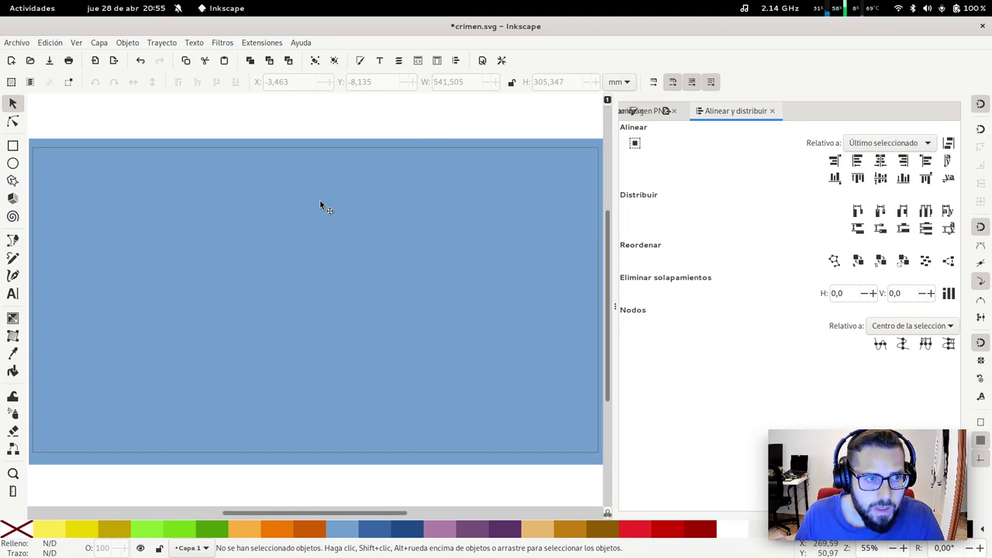
Step: Draw a closed four-cornered strip about 534 × 12 mm across the page's lower part with the Bezier pen and fill it with gray Aluminio 4
key(b)
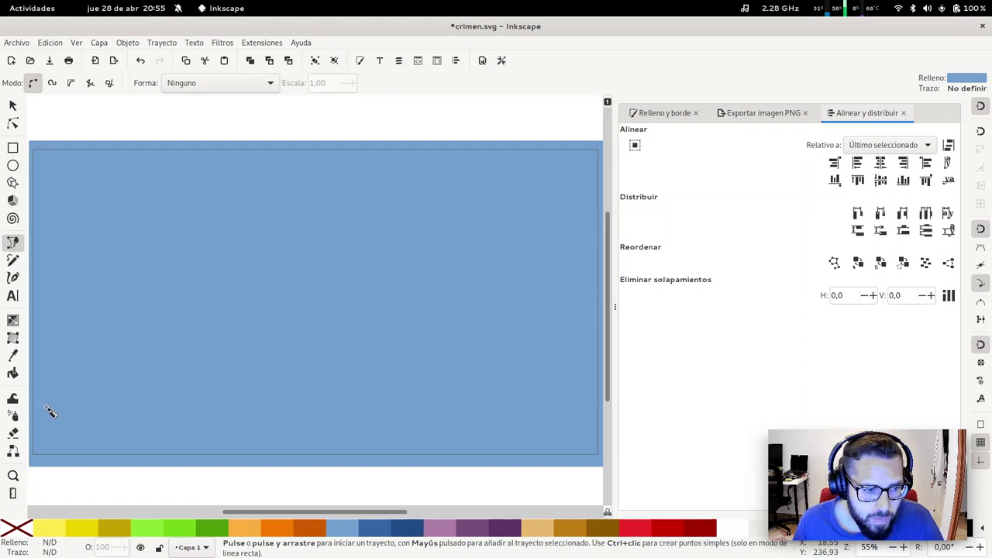
click(35, 431)
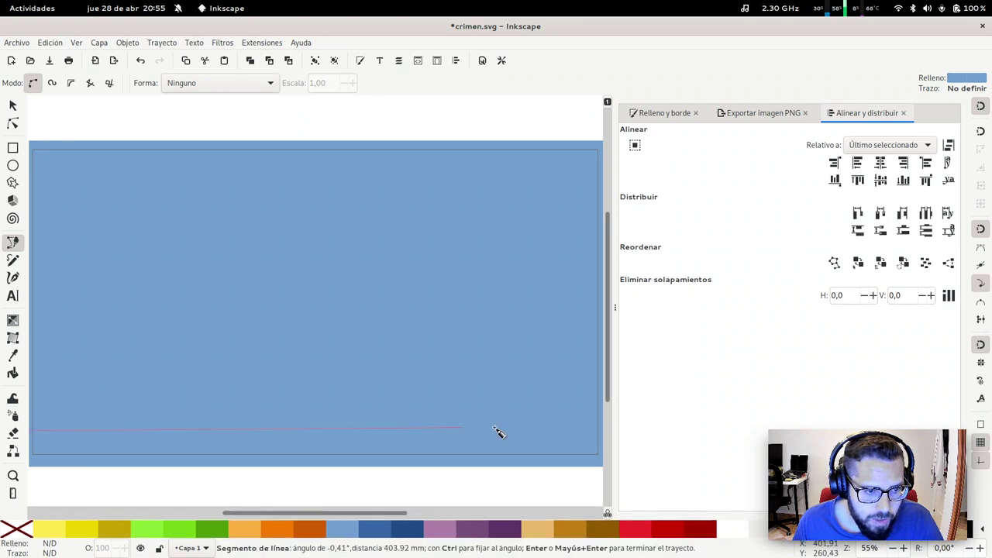
click(603, 431)
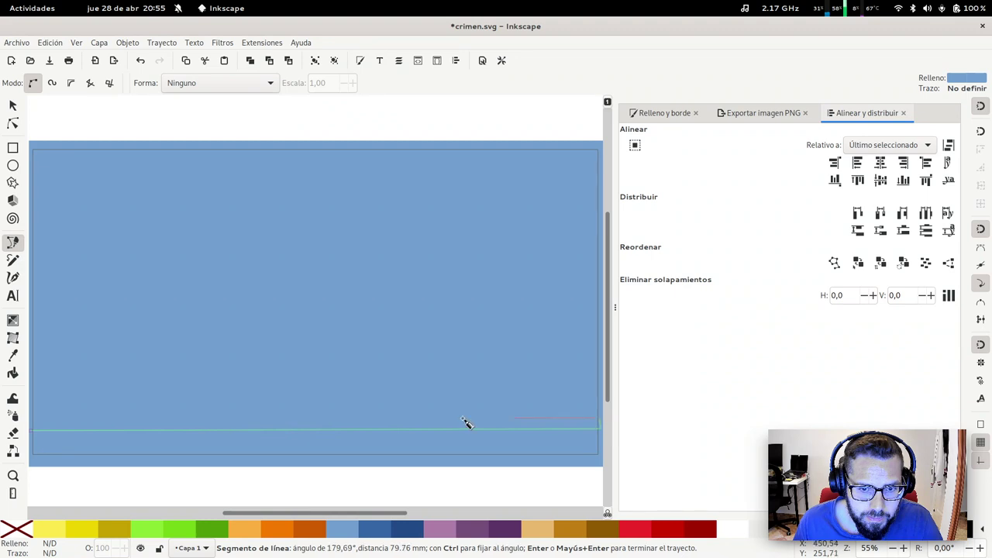
click(32, 423)
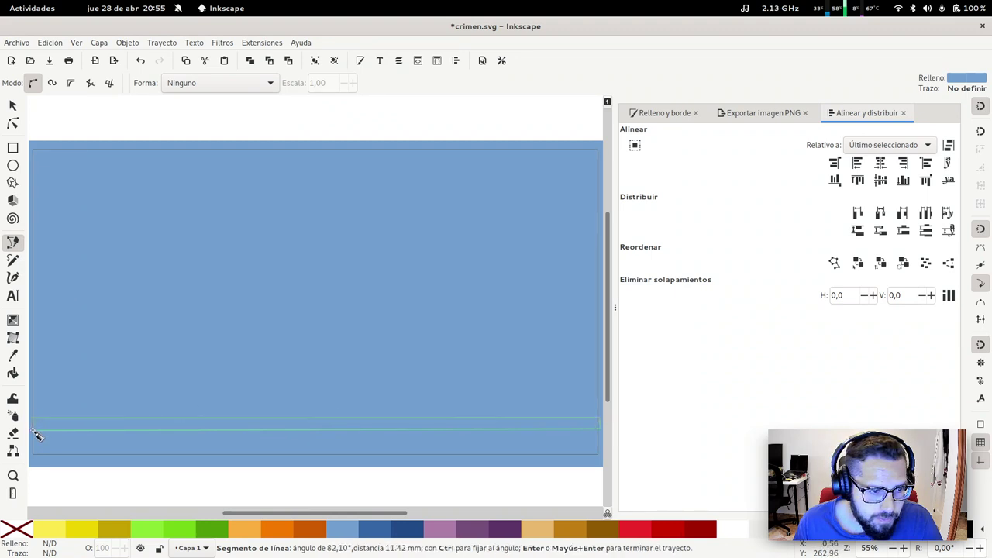
click(36, 436)
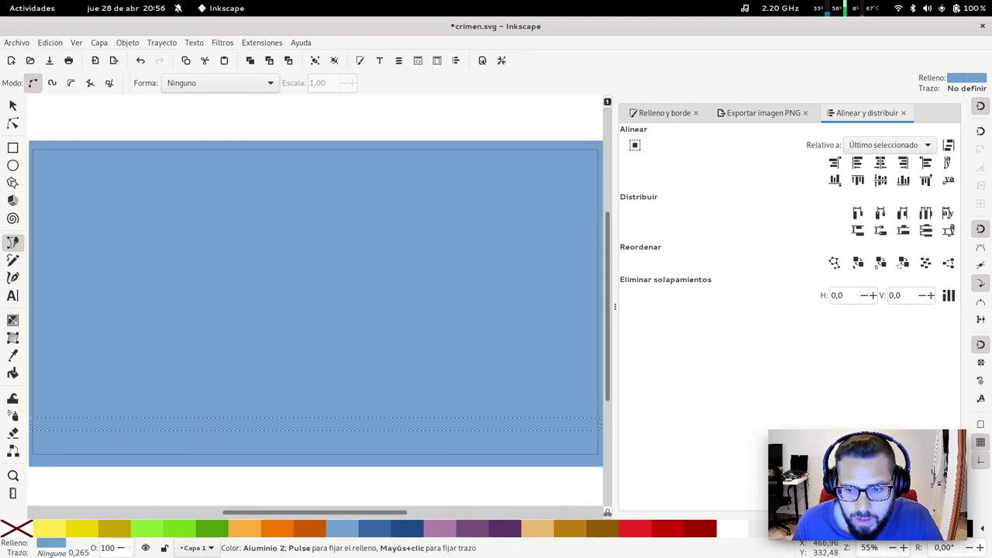
click(834, 530)
click(855, 530)
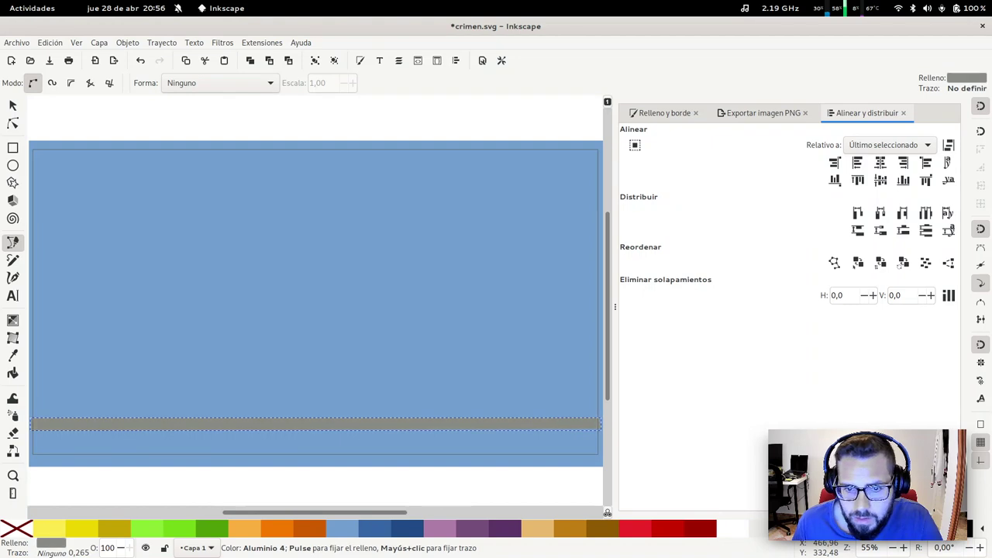
Step: Give the gray strip a solid stroke with a width of 2 px
click(744, 113)
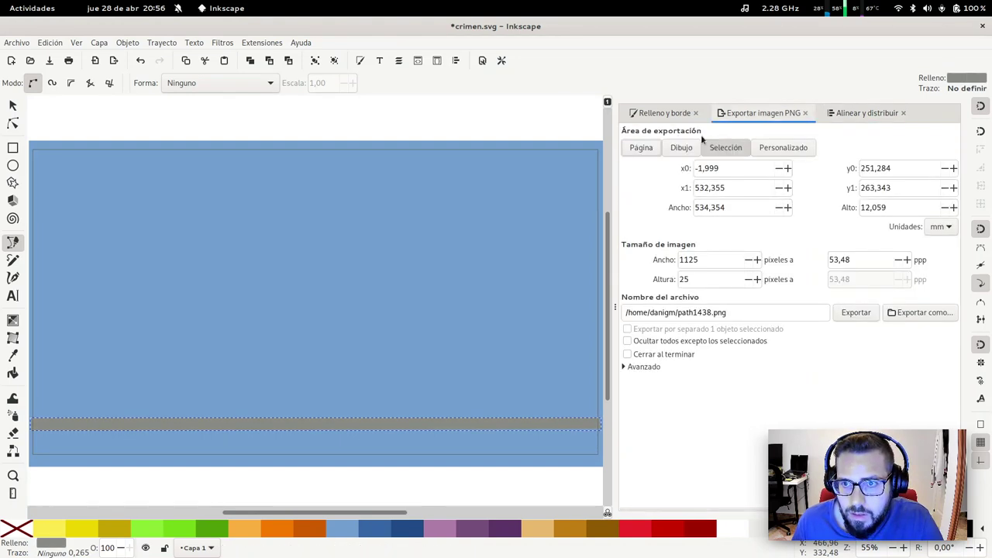
click(667, 113)
click(690, 134)
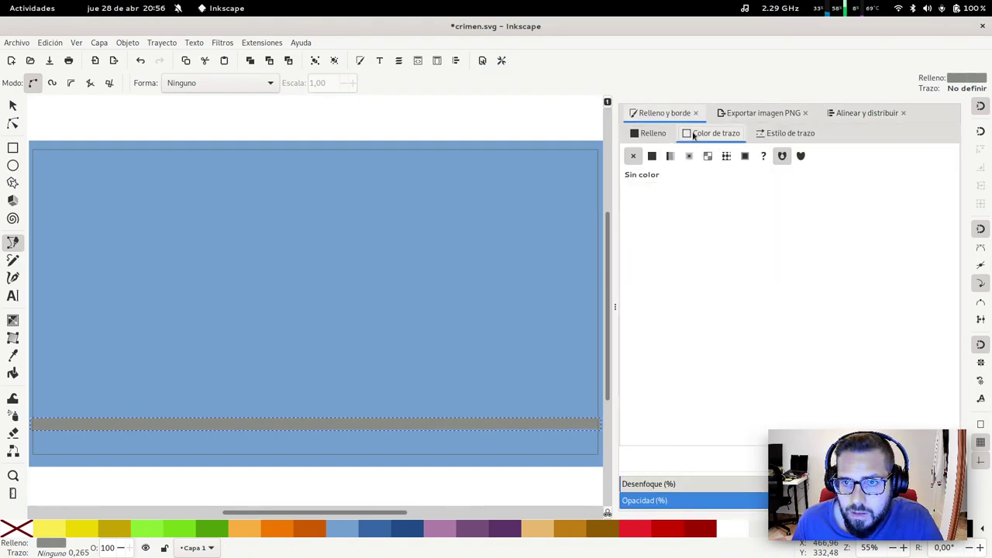
click(652, 156)
key(s)
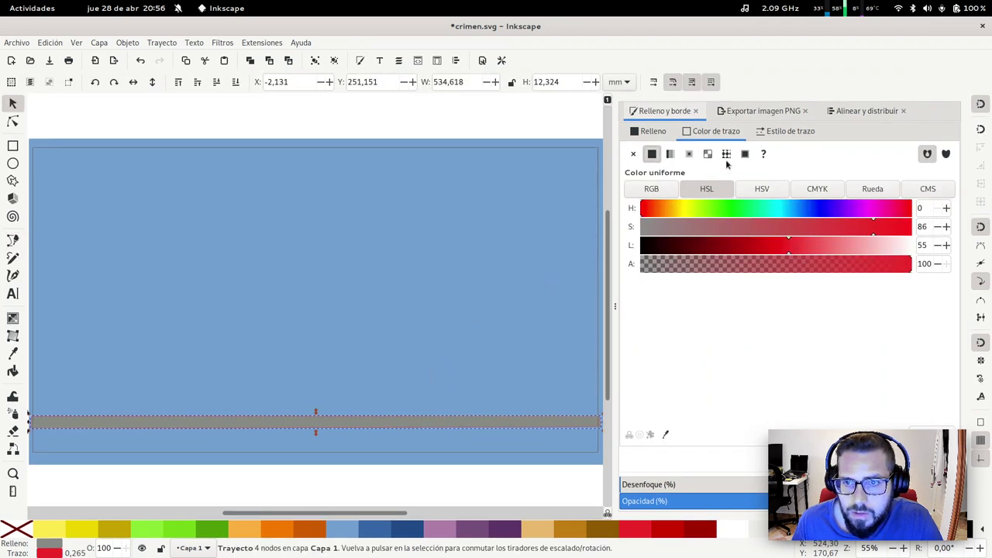
click(783, 132)
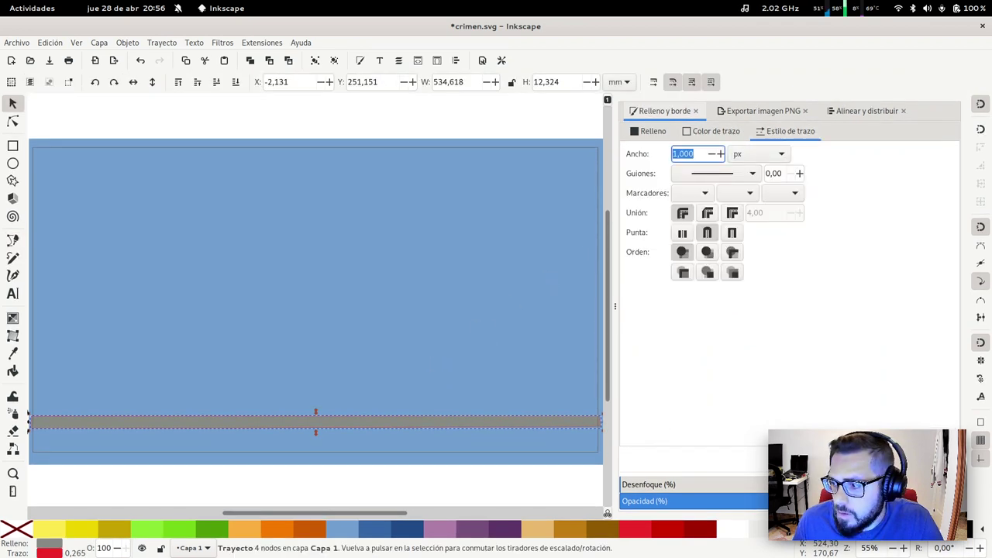
click(694, 154)
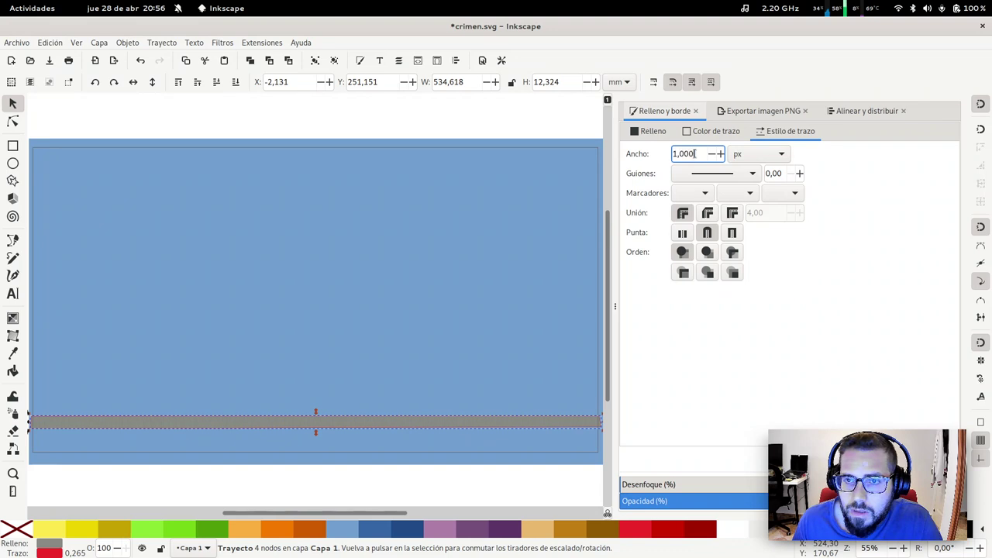
double_click(694, 153)
text(2)
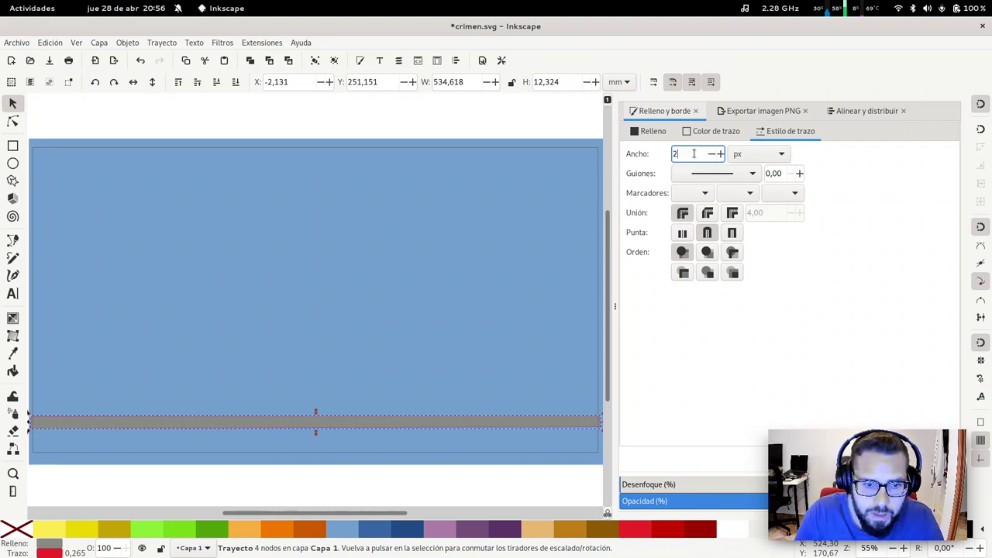
key(Return)
Step: Change the gray strip's stroke color to black and clear the selection
click(717, 131)
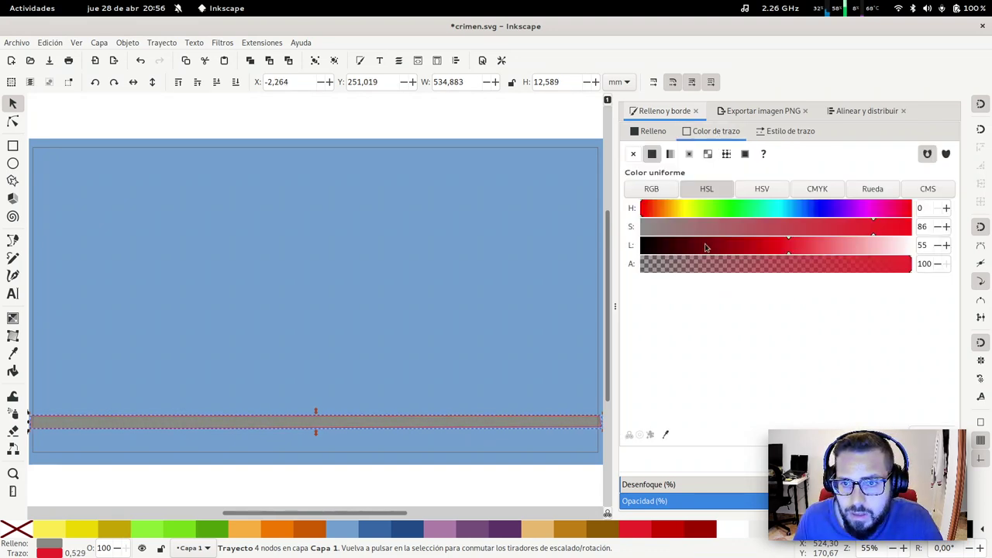
click(351, 313)
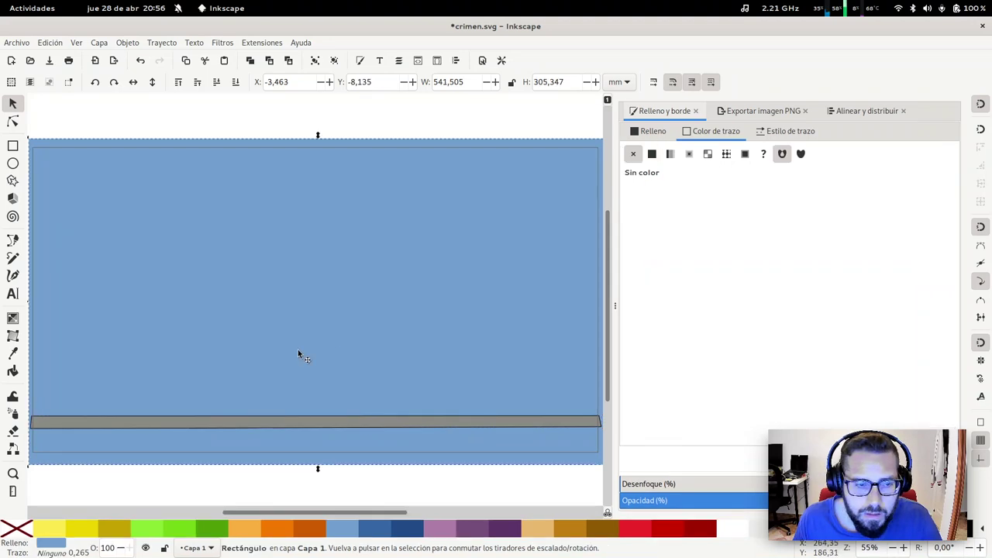
key(Escape)
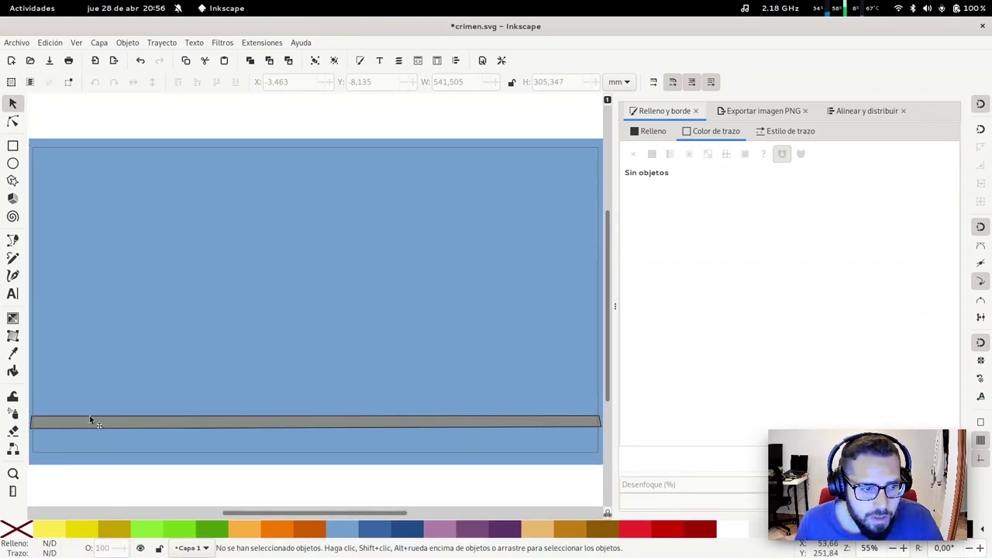
key(space)
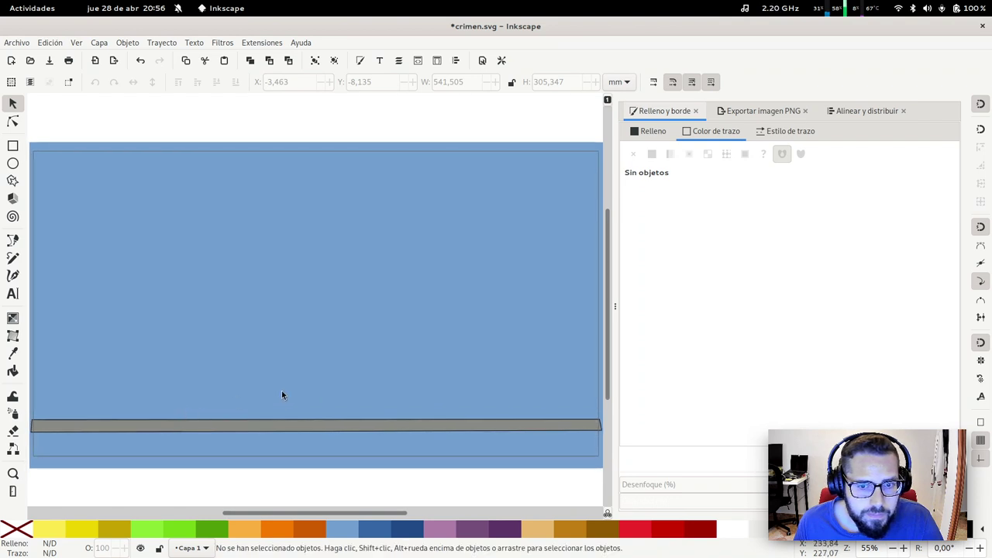
Step: Draw a closed four-cornered gray shape about 256 × 243 mm with the Bezier pen over the page's upper-right half and nudge it slightly upward
key(b)
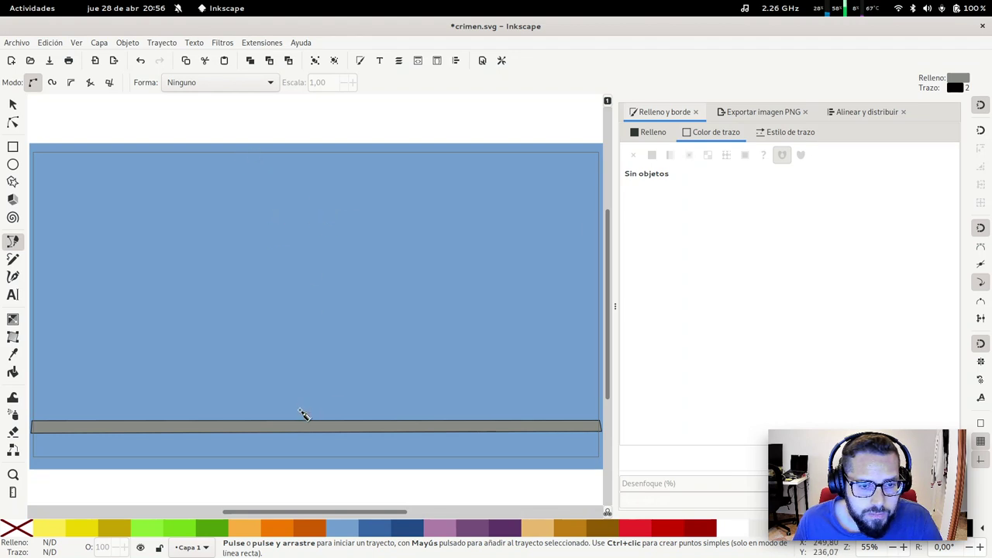
click(332, 143)
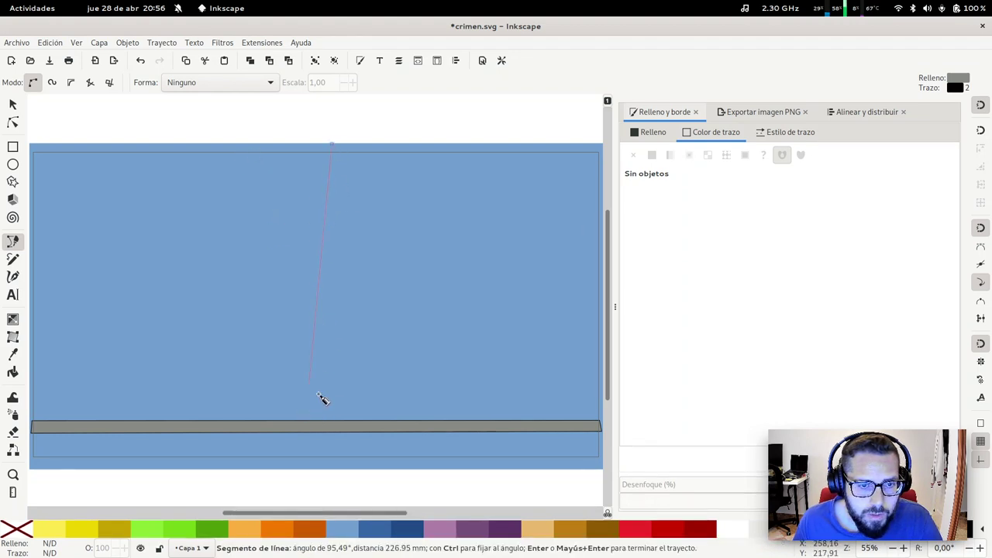
click(328, 401)
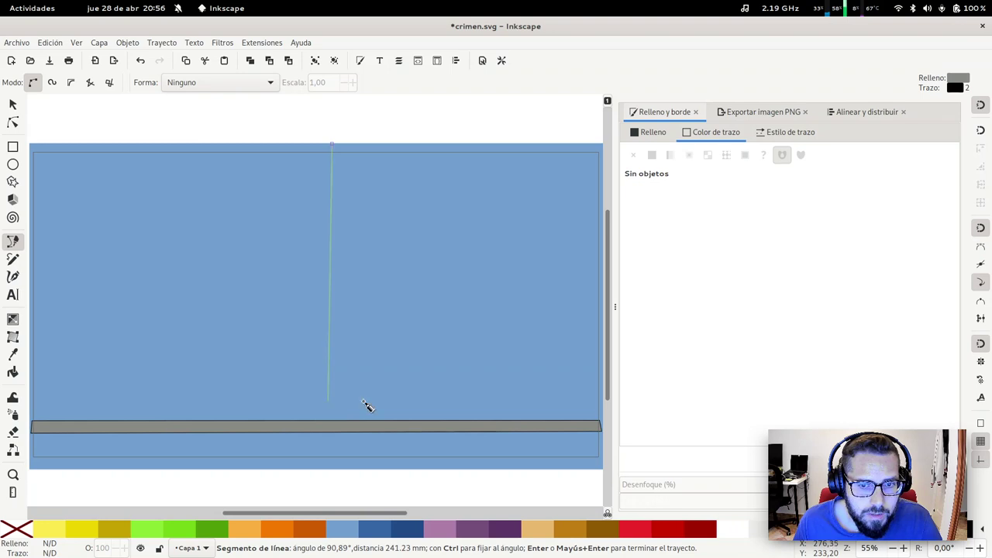
click(603, 404)
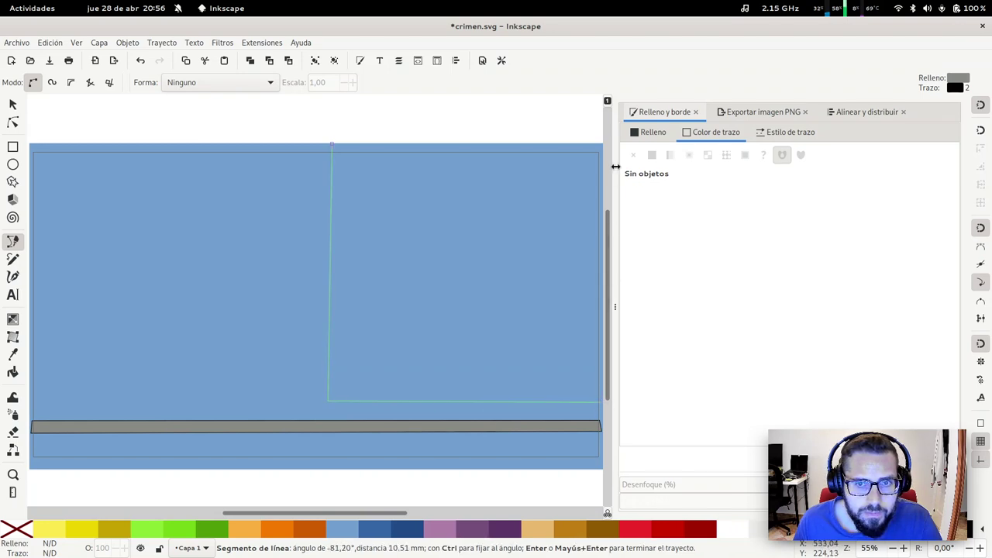
click(601, 145)
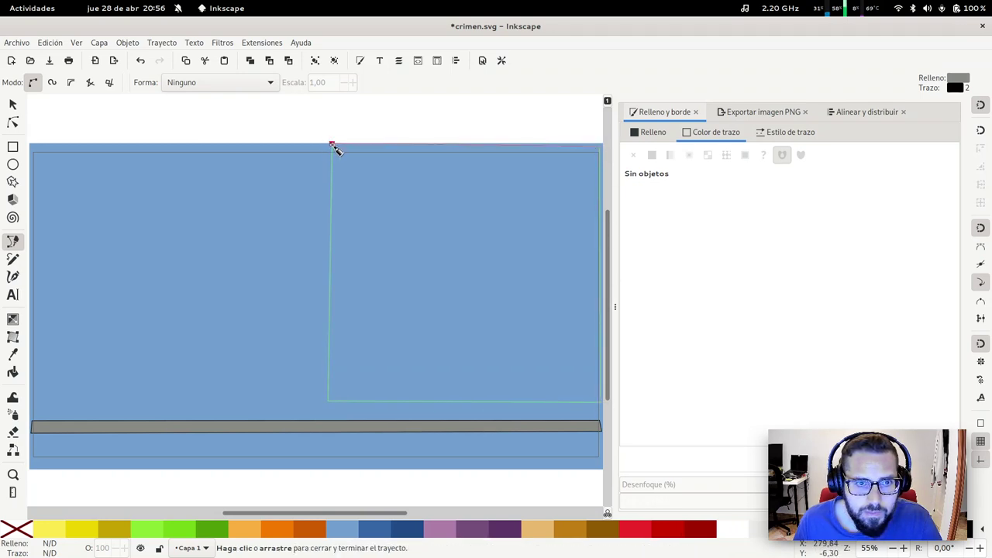
click(330, 145)
key(s)
drag(341, 269, 341, 265)
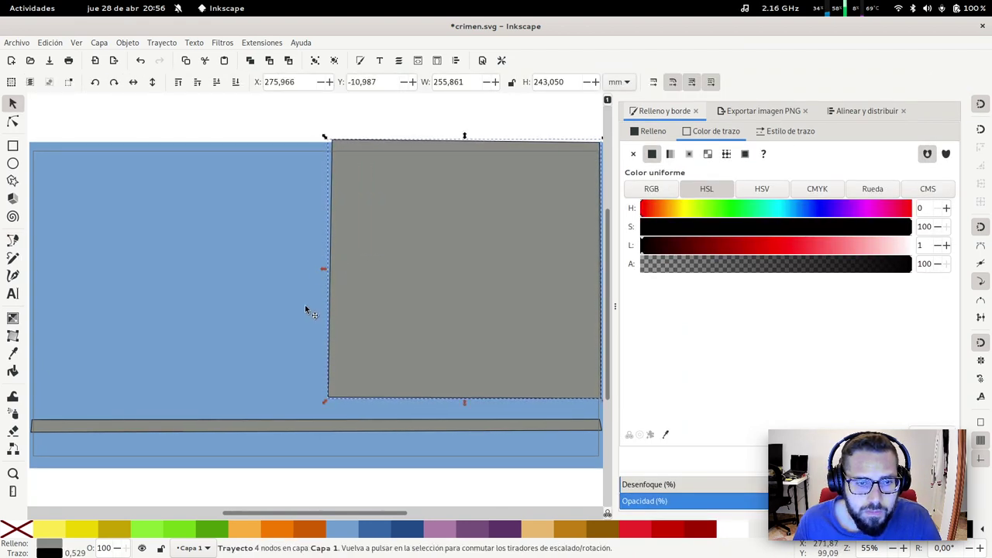
key(Escape)
key(b)
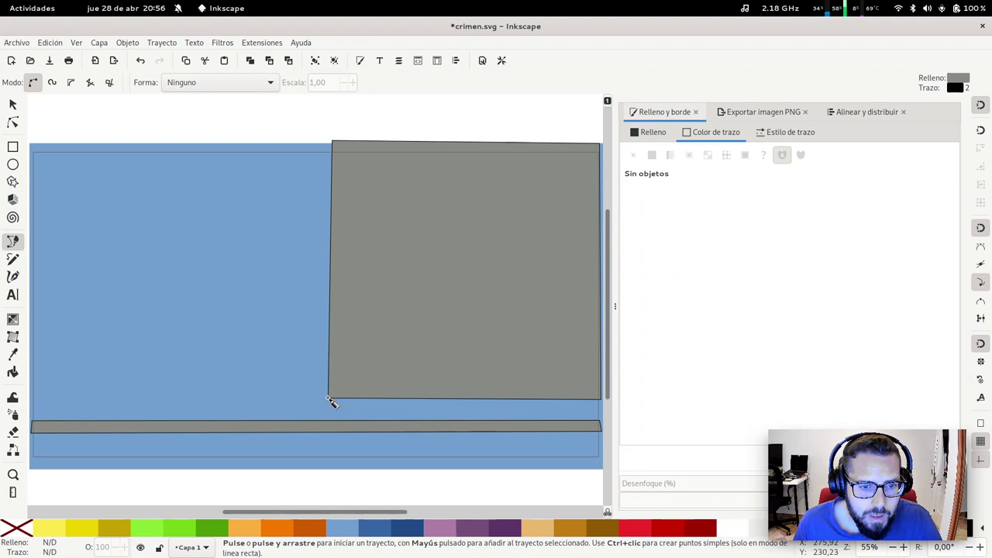
click(328, 397)
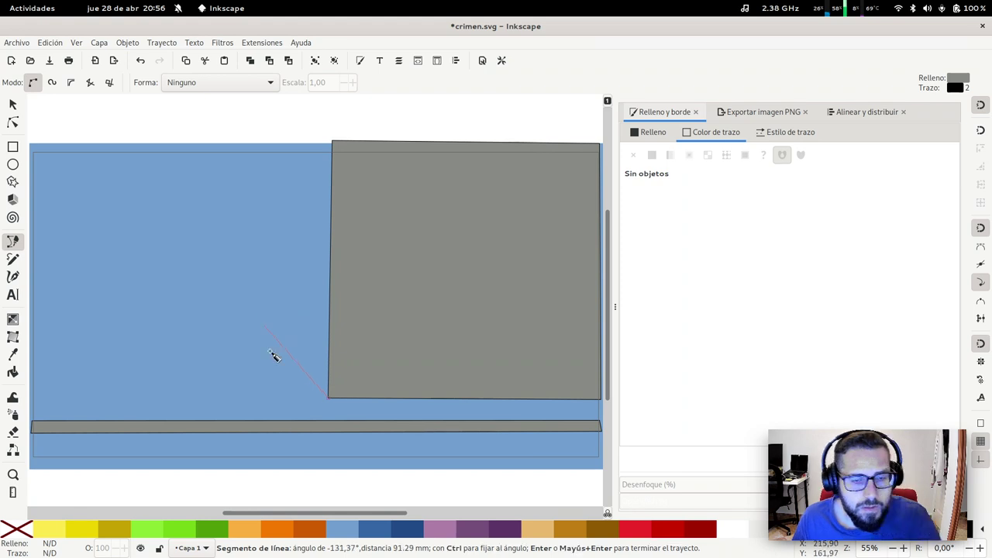
key(Escape)
Step: Fill the large four-cornered shape with Aluminio 3 and raise its bottom edge so it is about 209 mm high
key(s)
click(410, 333)
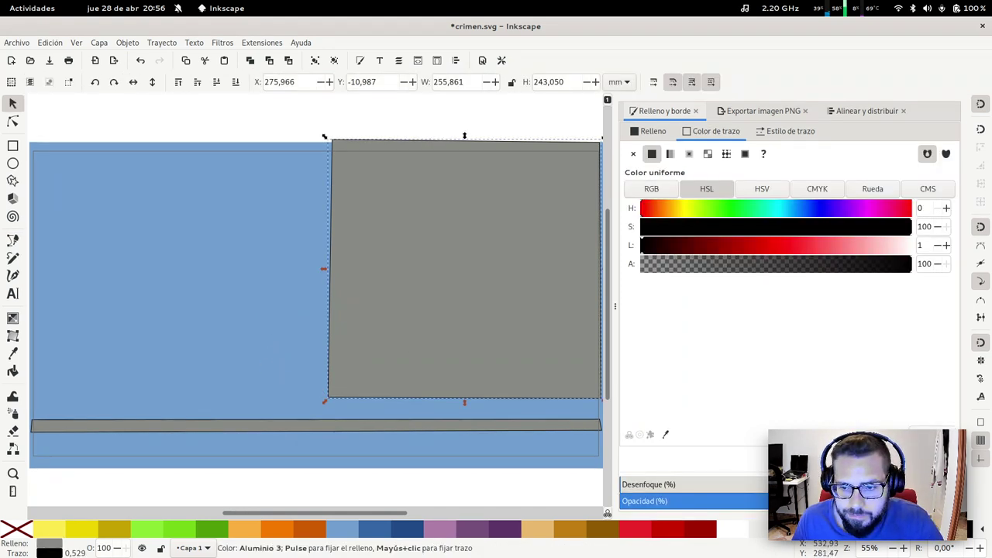
click(734, 530)
key(Escape)
click(472, 397)
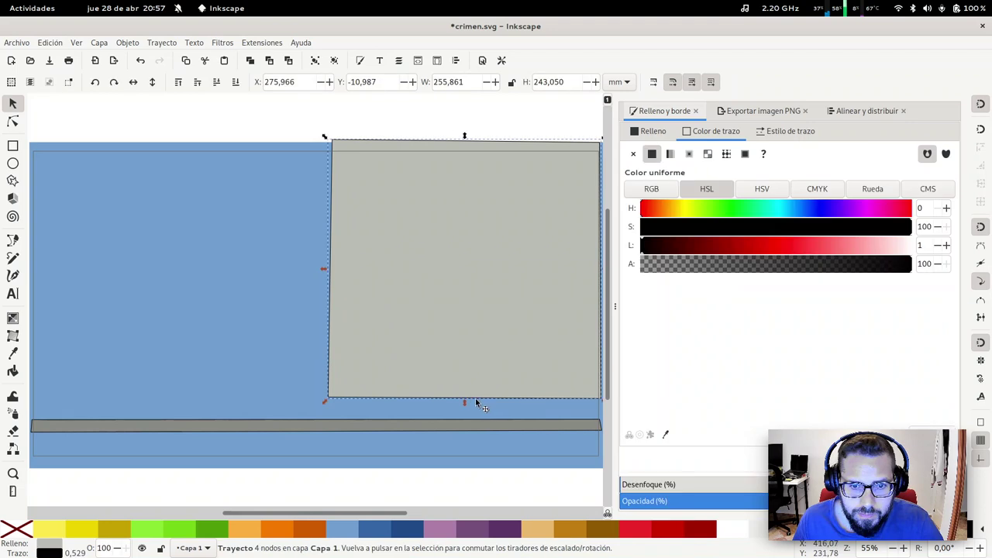
drag(466, 404, 463, 365)
key(Escape)
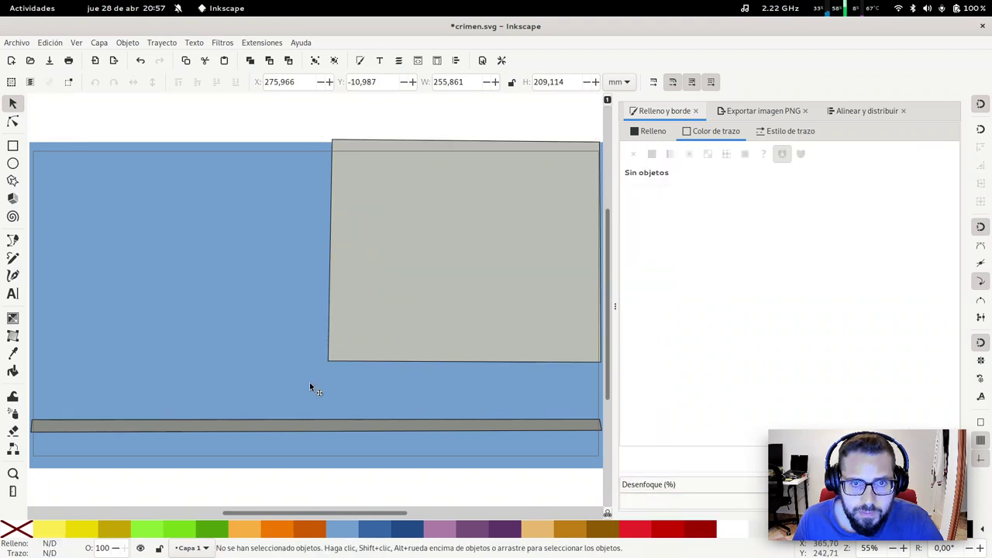
Step: Draw a rectangle about 536 × 58 mm resting on the gray strip and narrow it from its left side to about 322 mm wide
key(minus)
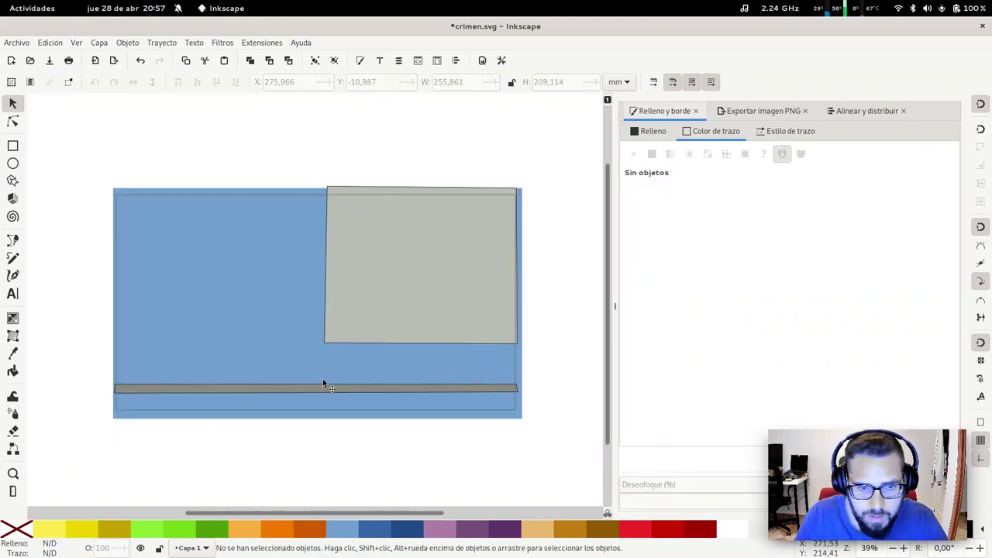
key(b)
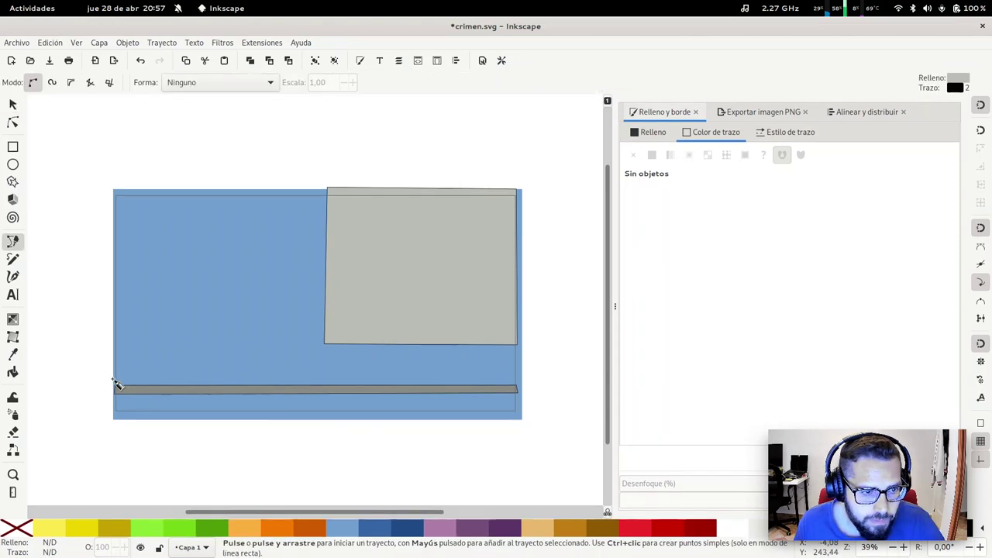
key(r)
drag(111, 342, 520, 386)
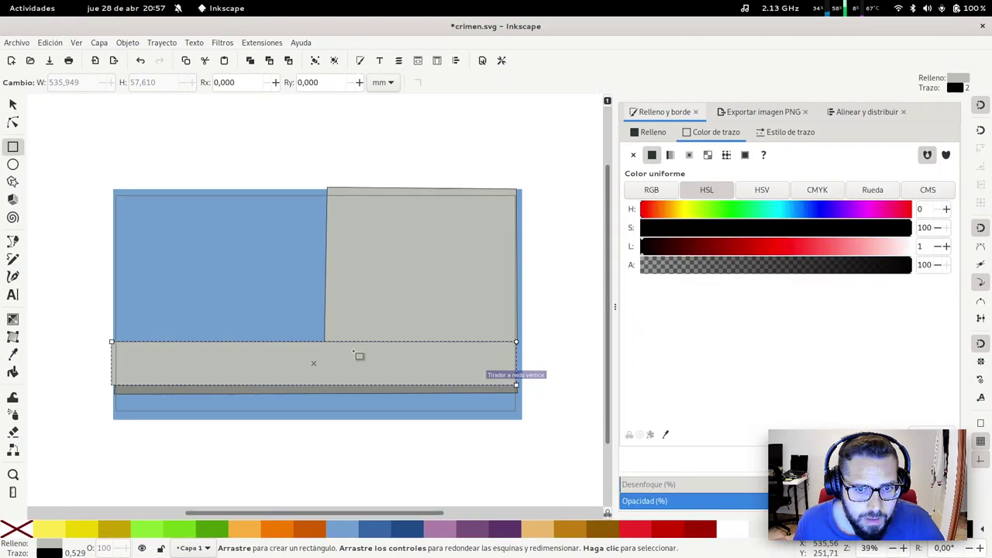
key(s)
drag(349, 362, 360, 361)
drag(112, 362, 275, 365)
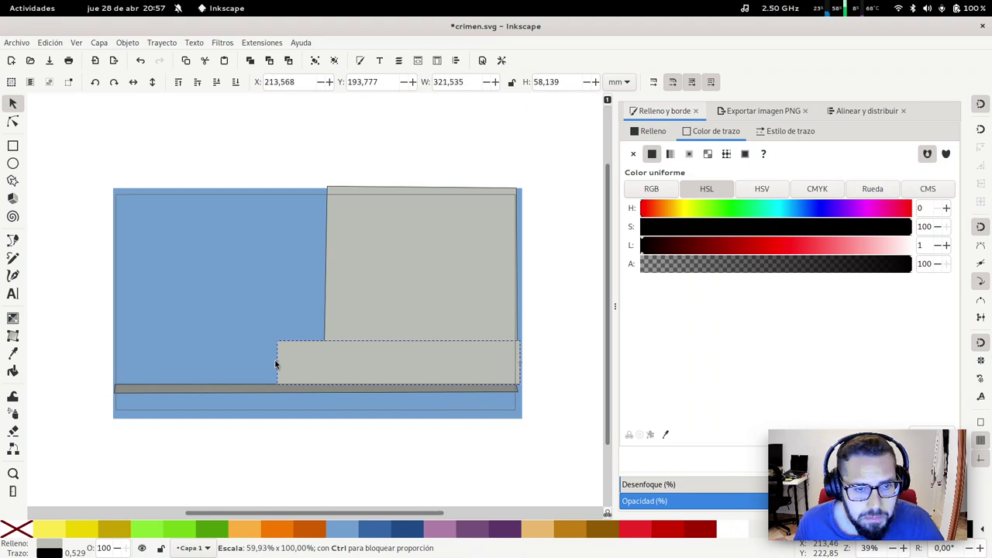
drag(275, 365, 275, 364)
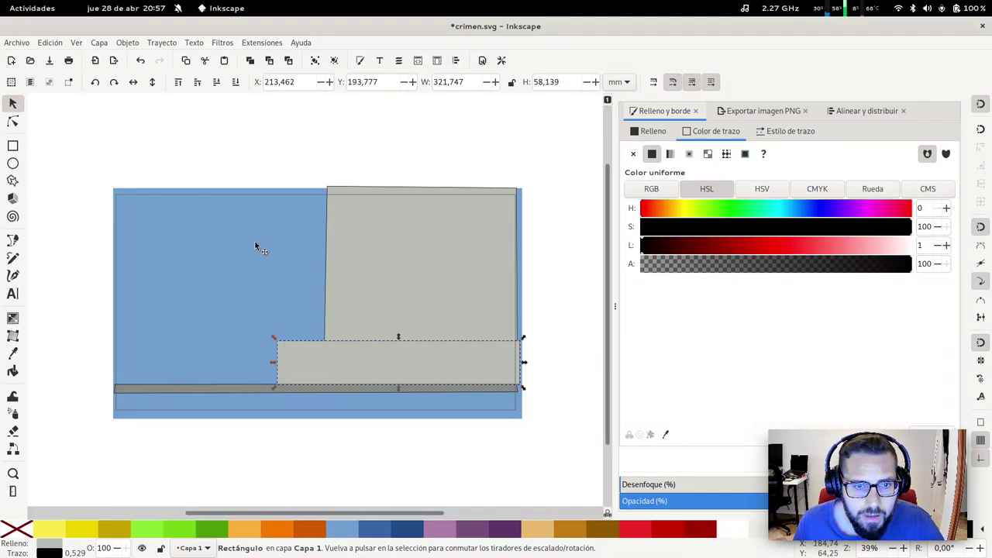
Step: Change the fill of the large four-cornered shape to a near-white gray and clear the selection
click(455, 301)
click(758, 533)
key(Escape)
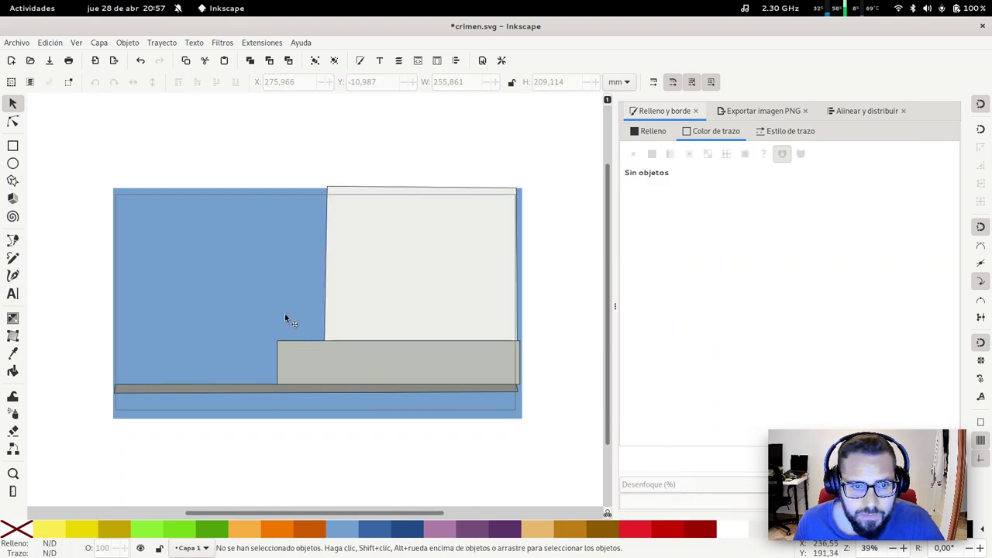
Step: Draw a four-cornered shape about 225 × 251 mm with a slanted lower edge, meeting the large panel's lower-left corner and extending above the page
key(b)
click(324, 341)
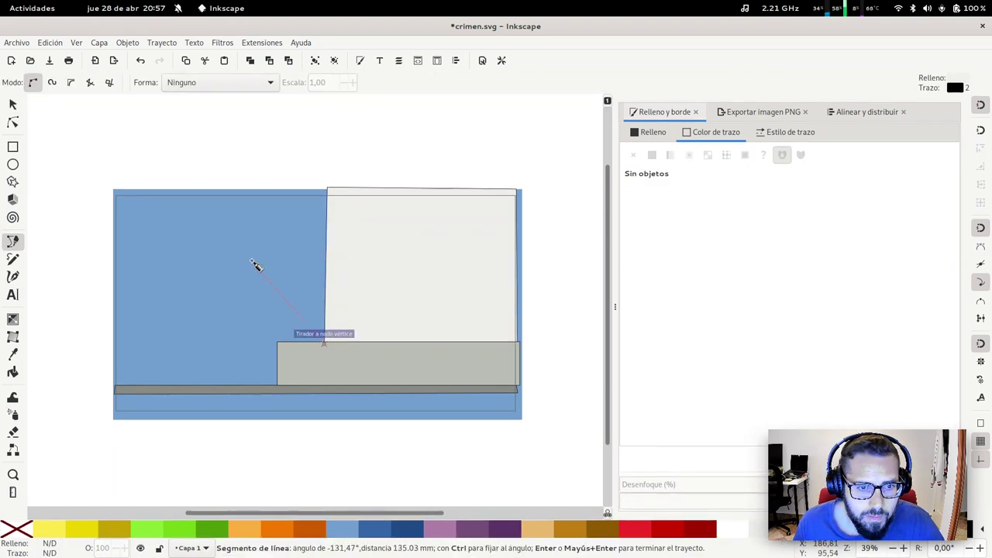
click(162, 194)
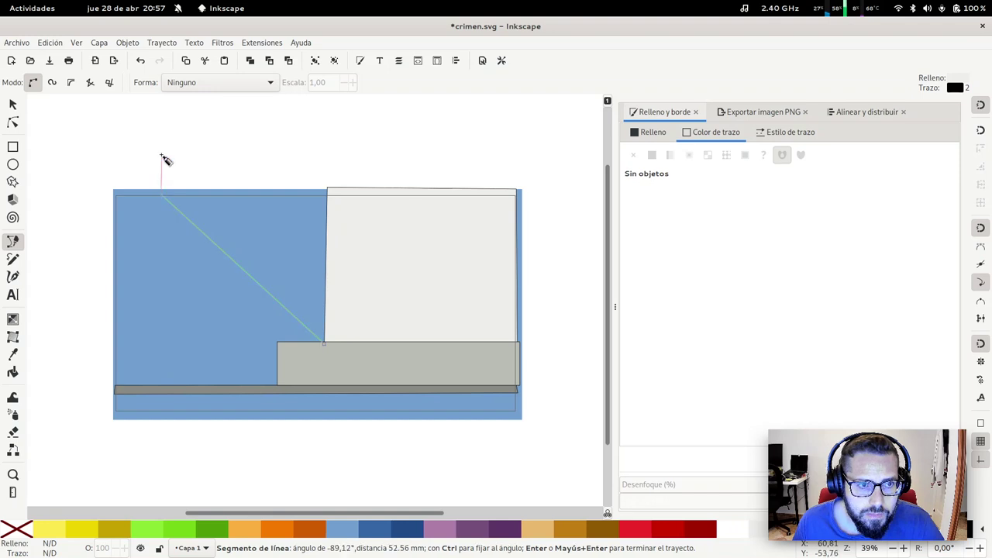
click(161, 155)
click(331, 156)
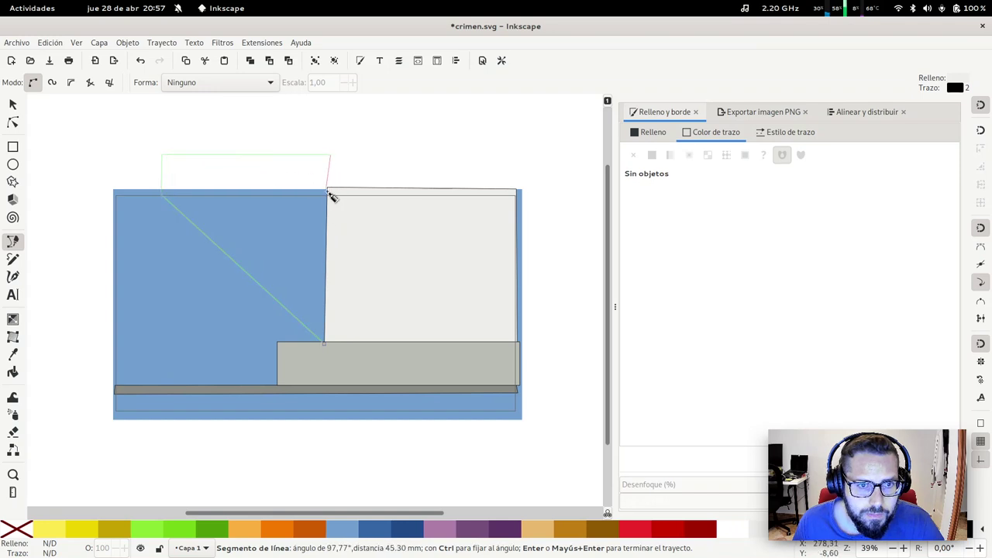
click(328, 349)
key(s)
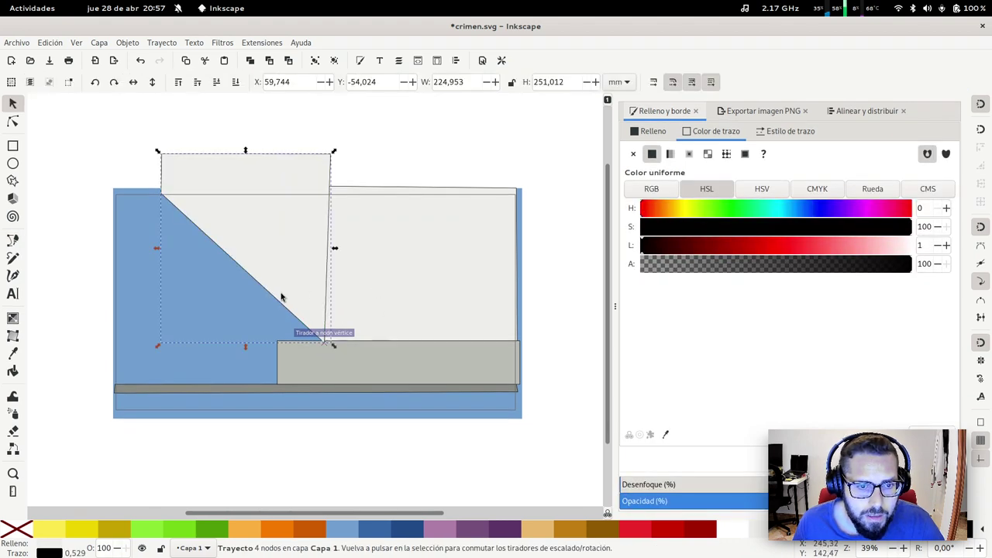
key(Escape)
Step: Move the slanted shape's upper-right node and the large panel's upper-left node so their shared edge is vertical
click(332, 348)
click(325, 341)
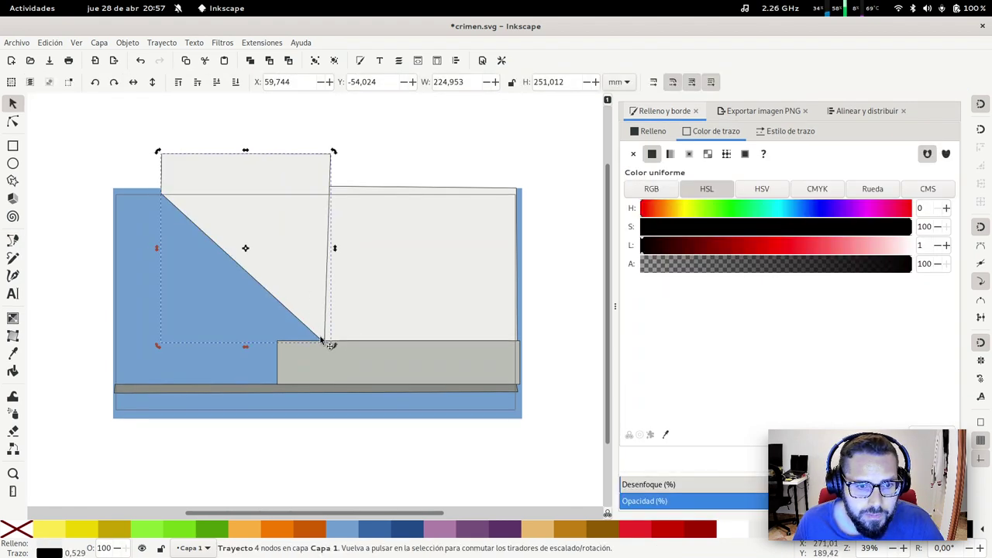
key(n)
drag(326, 343, 327, 342)
click(343, 237)
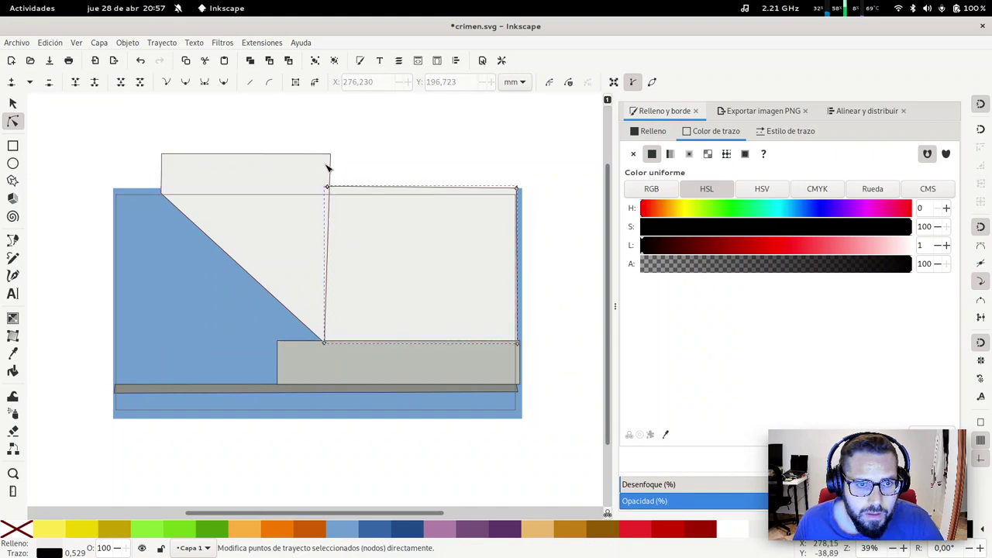
drag(330, 154, 325, 155)
drag(328, 190, 325, 187)
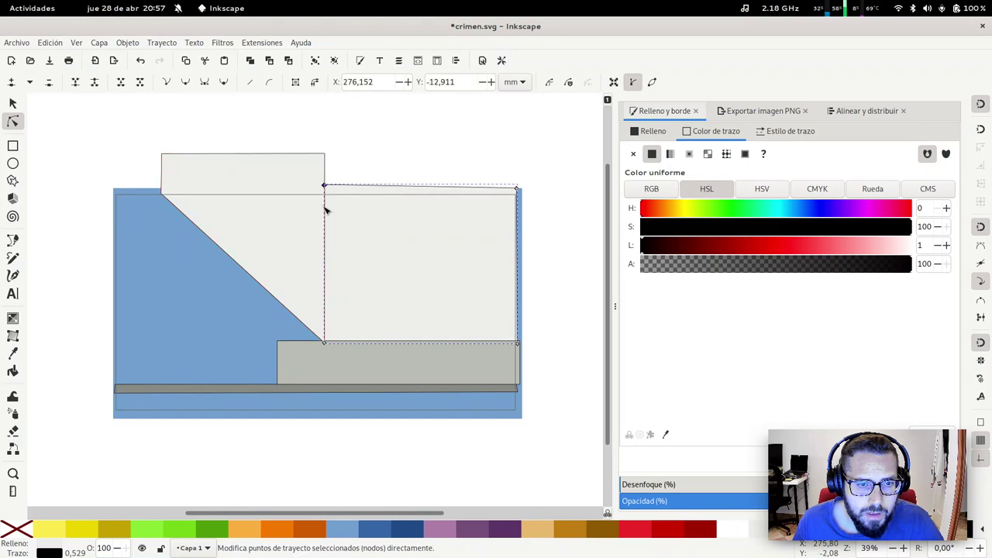
key(Escape)
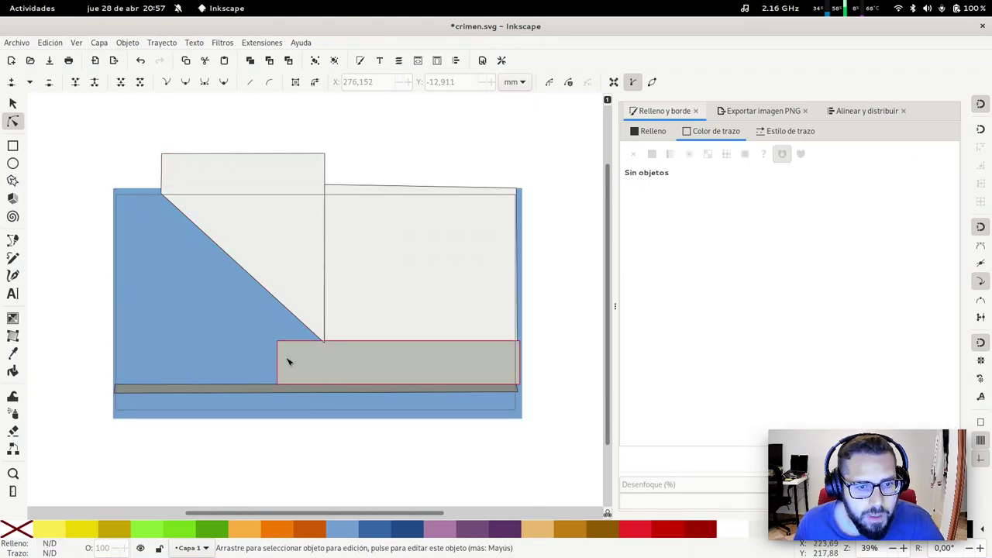
Step: Duplicate the light gray rectangle, move the copy to the page's upper left, and rotate it to lie along the slanted edge
click(316, 361)
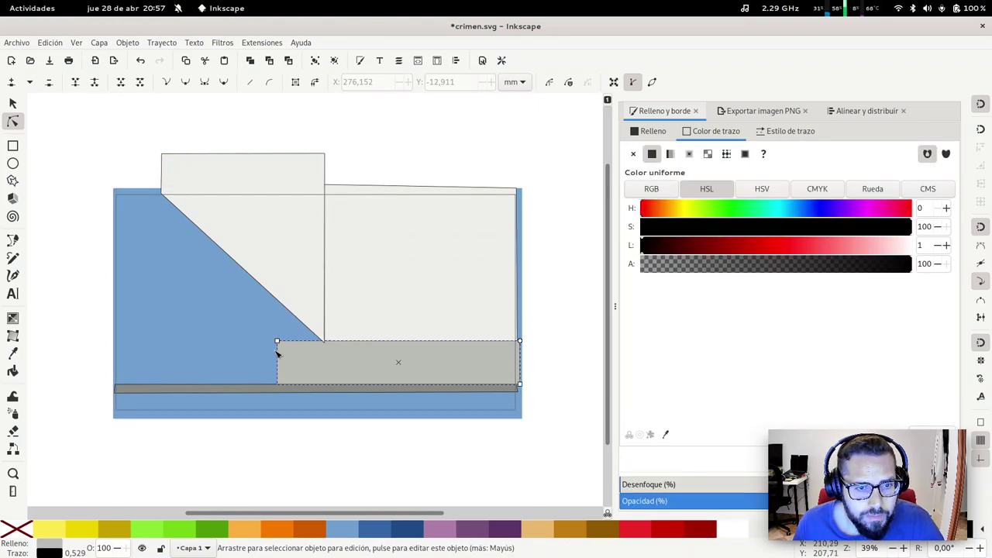
key(s)
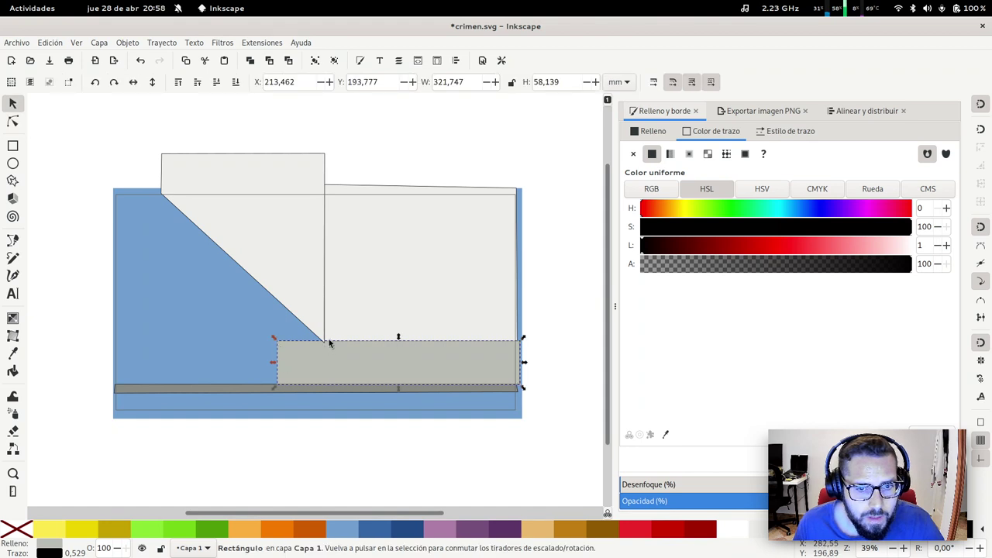
click(336, 359)
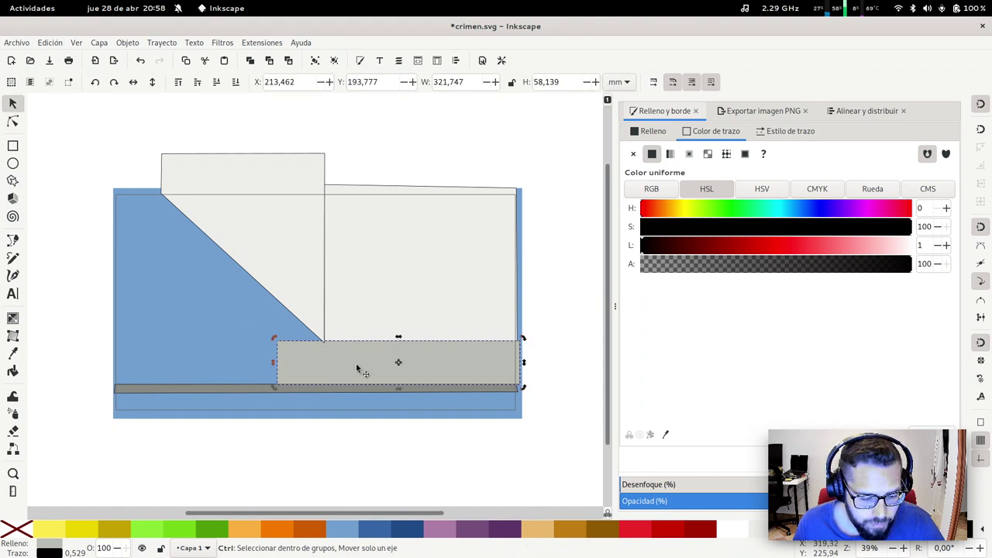
drag(356, 363, 182, 239)
mouse_move(102, 213)
mouse_down()
mouse_move(106, 164)
mouse_move(115, 171)
mouse_move(104, 212)
mouse_up()
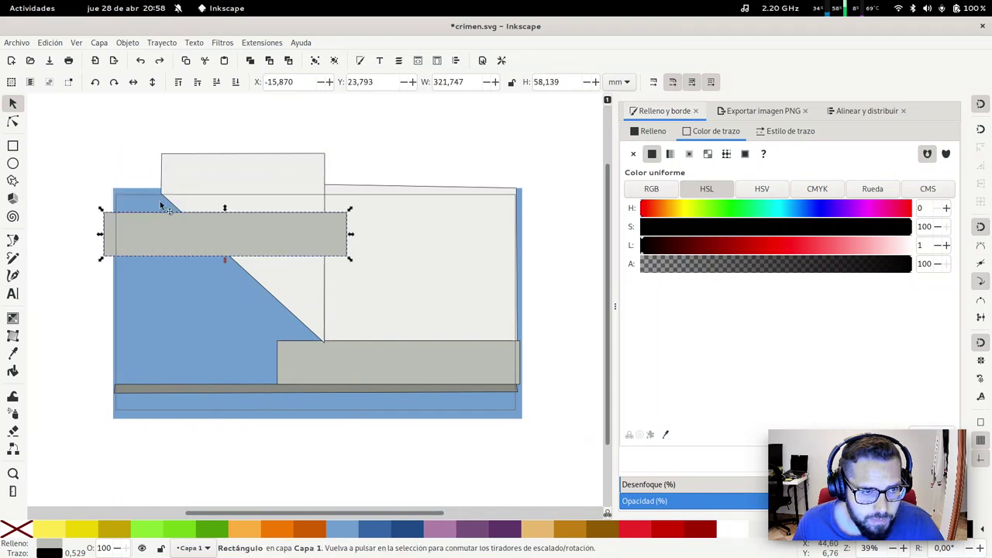
click(342, 260)
click(300, 243)
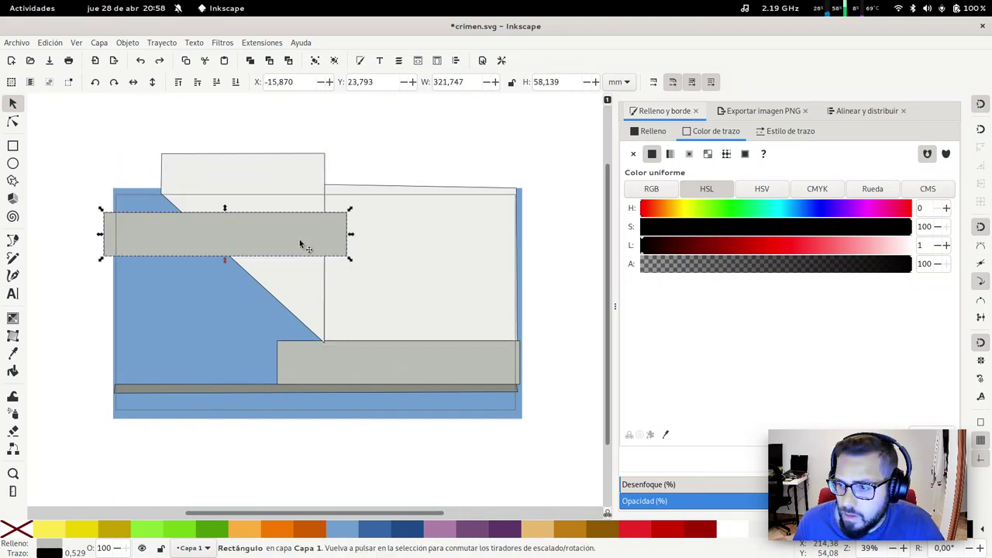
click(345, 261)
drag(351, 264, 342, 327)
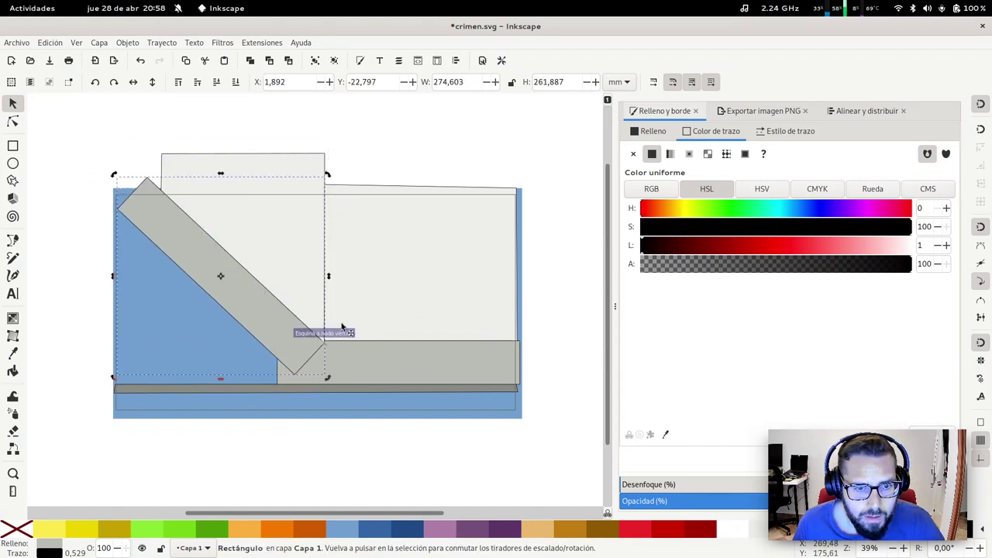
Step: Delete the rotated gray bar and the near-white slanted shape
key(Delete)
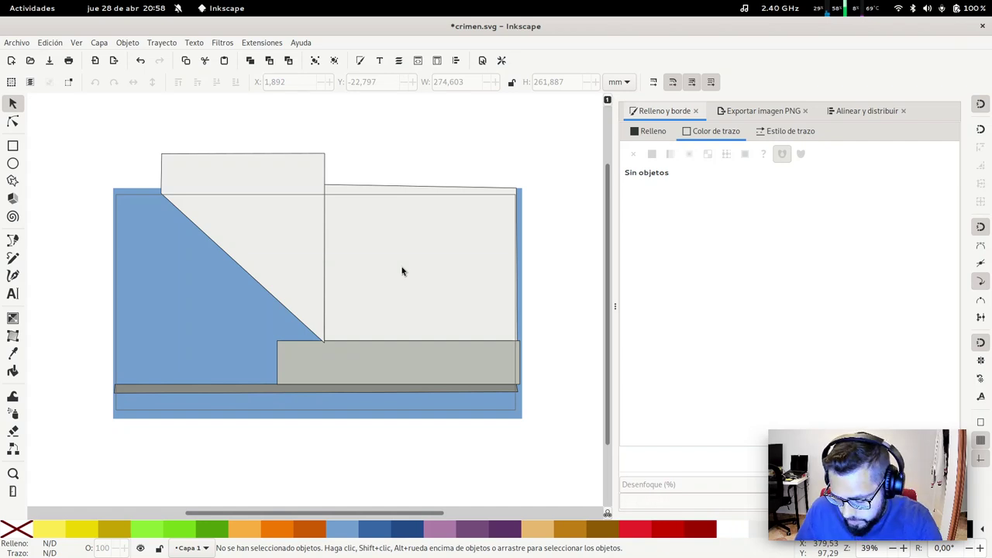
click(287, 282)
key(Delete)
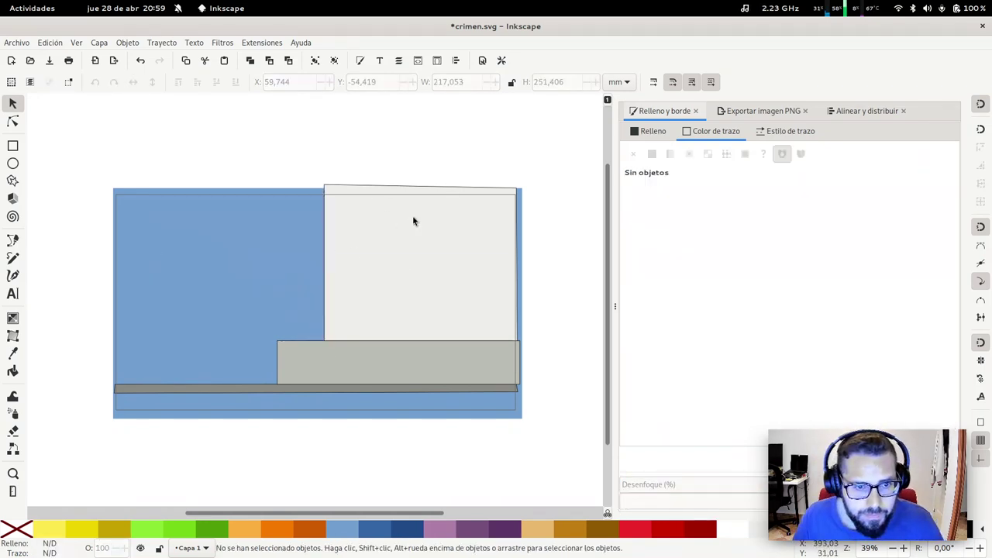
Step: Narrow the light gray rectangle to about 259 mm wide so its left side lines up with the large panel above
click(300, 353)
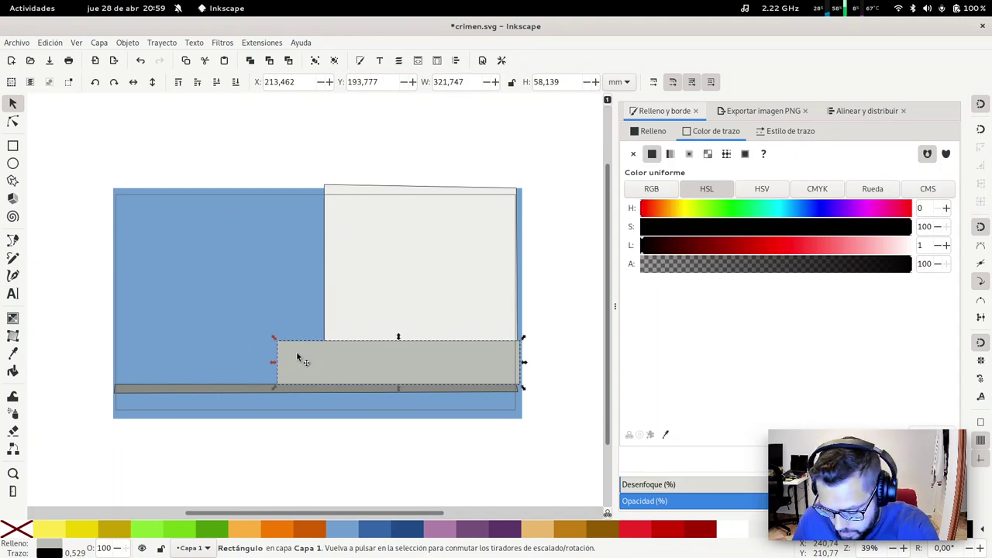
drag(273, 362, 320, 363)
key(r)
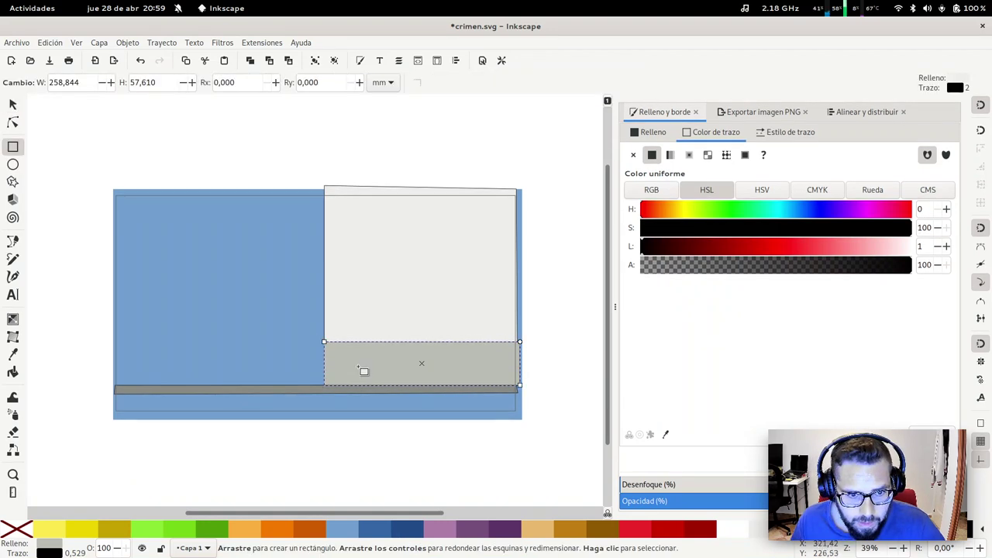
Step: Delete the light gray rectangle beneath the near-white wall panel
key(s)
key(ctrl+l)
click(368, 357)
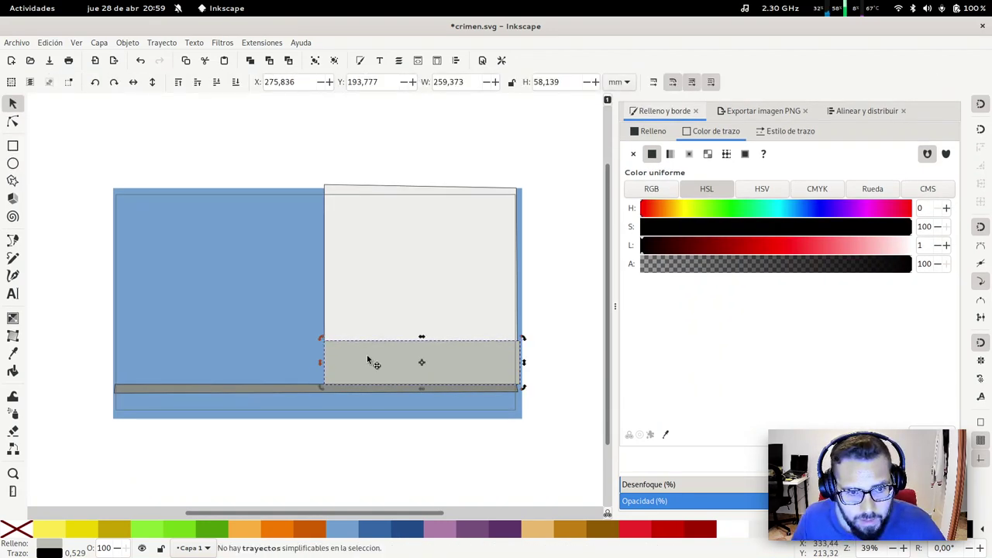
key(r)
key(s)
key(ctrl+l)
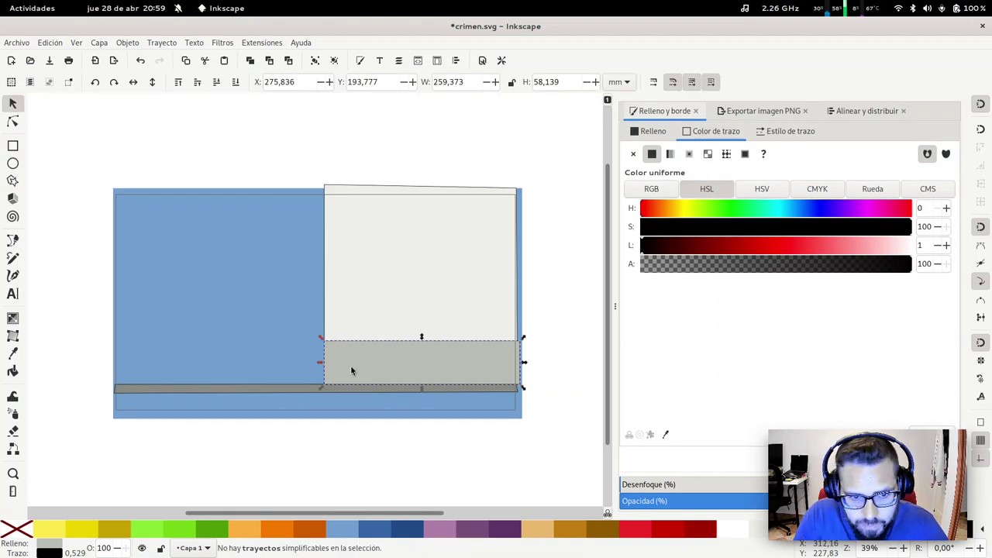
key(r)
key(s)
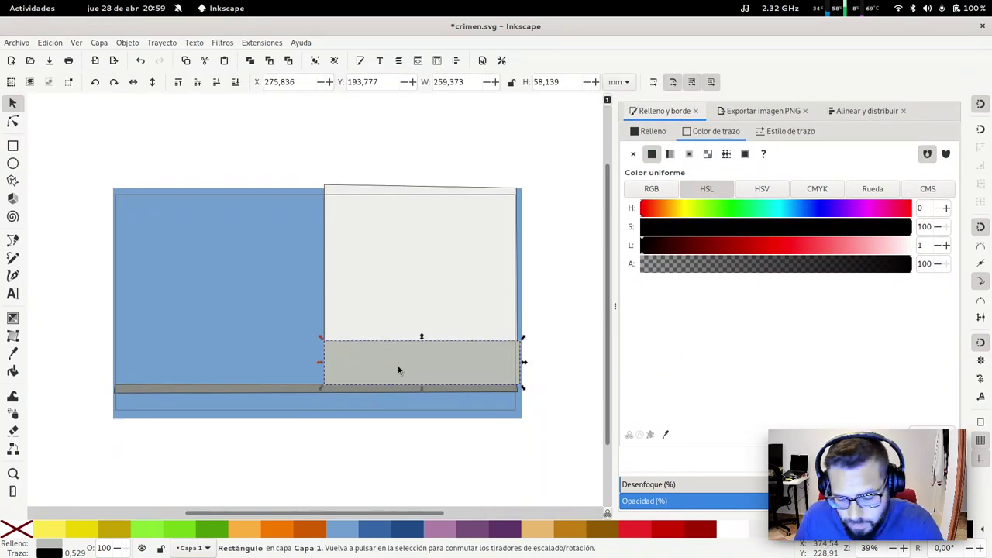
key(Delete)
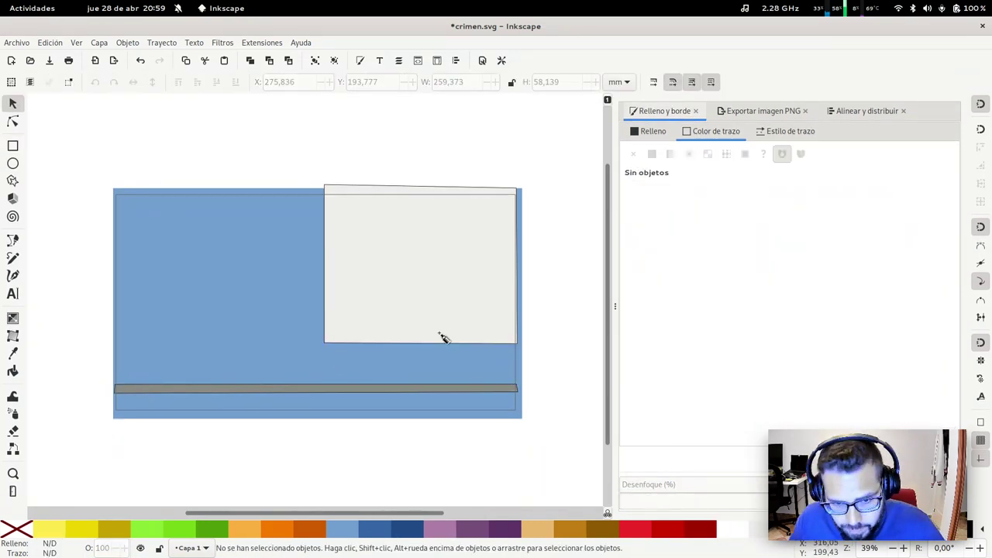
Step: Draw a closed four-sided floor shape about 306 mm wide and 55 mm tall between the wall panel and the gray strip, with a slanted left edge
key(b)
click(518, 343)
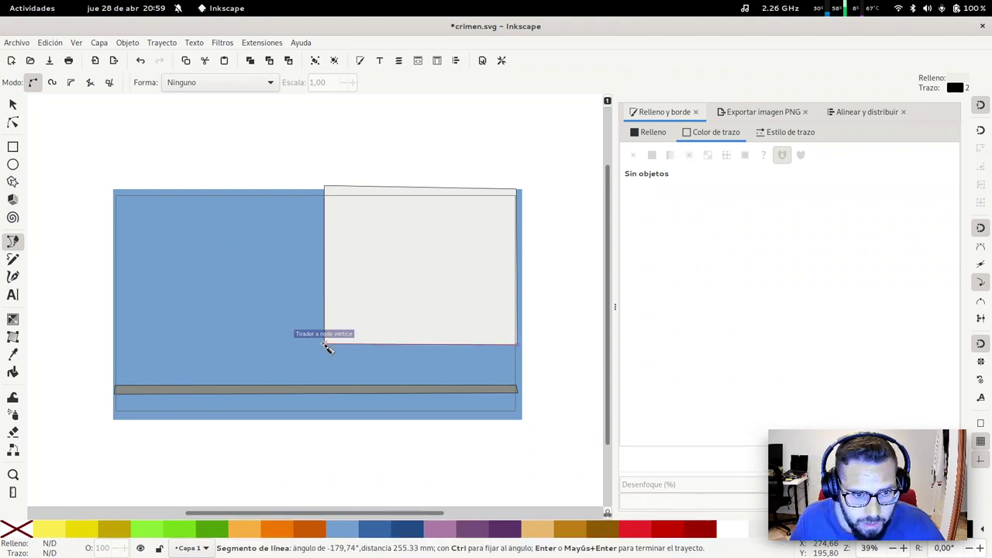
click(326, 345)
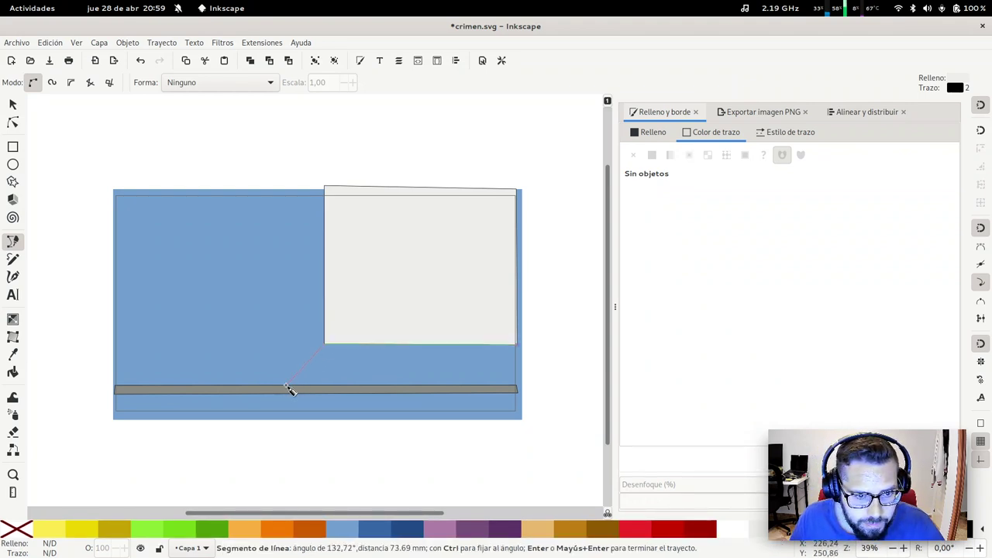
click(286, 386)
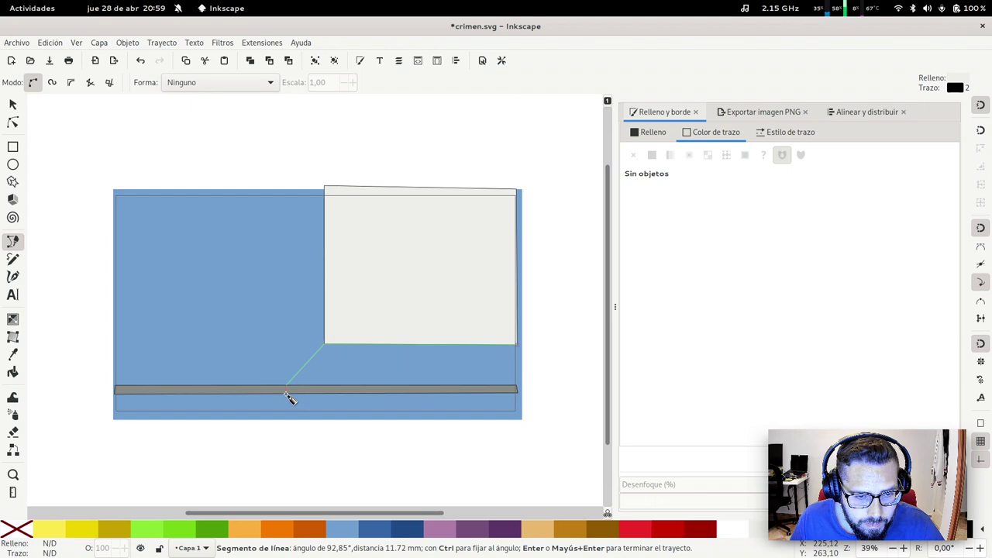
click(518, 389)
click(517, 344)
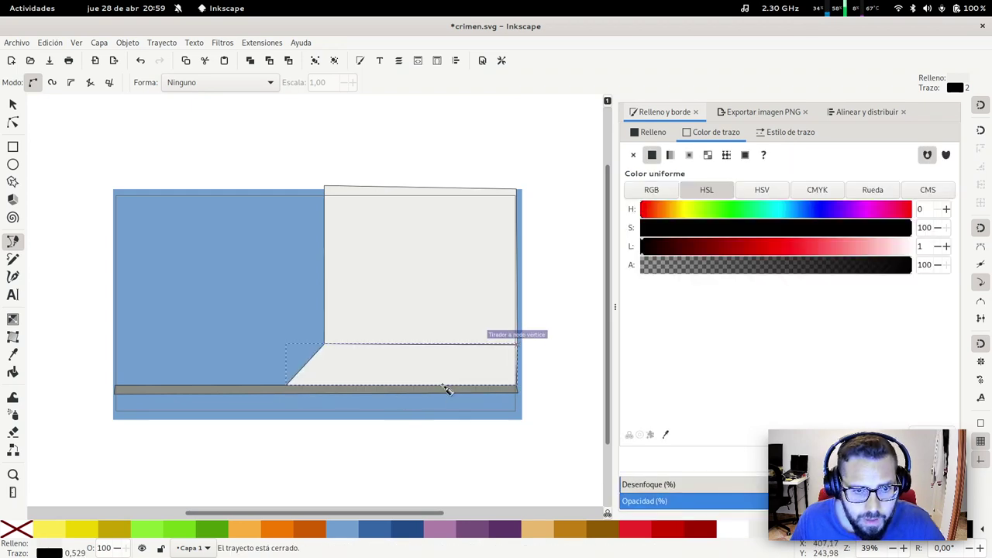
Step: Fill the new floor shape with medium gray and the thin strip beneath it with a darker gray
key(s)
click(733, 530)
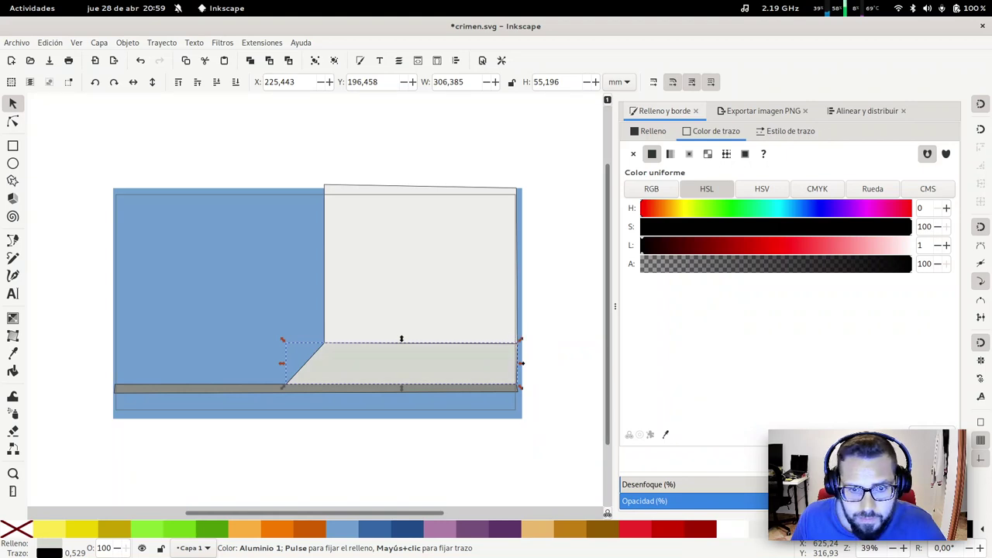
click(825, 530)
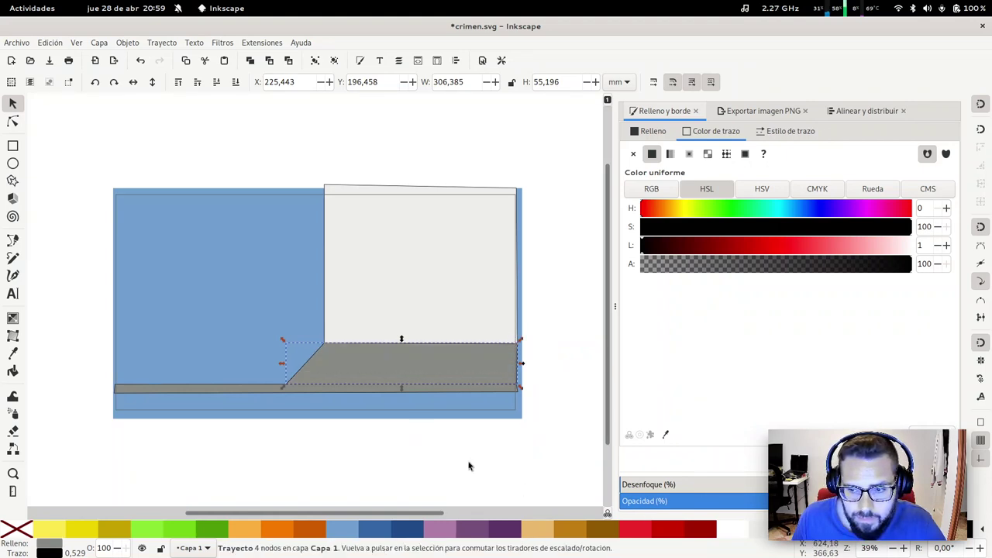
click(255, 388)
click(860, 530)
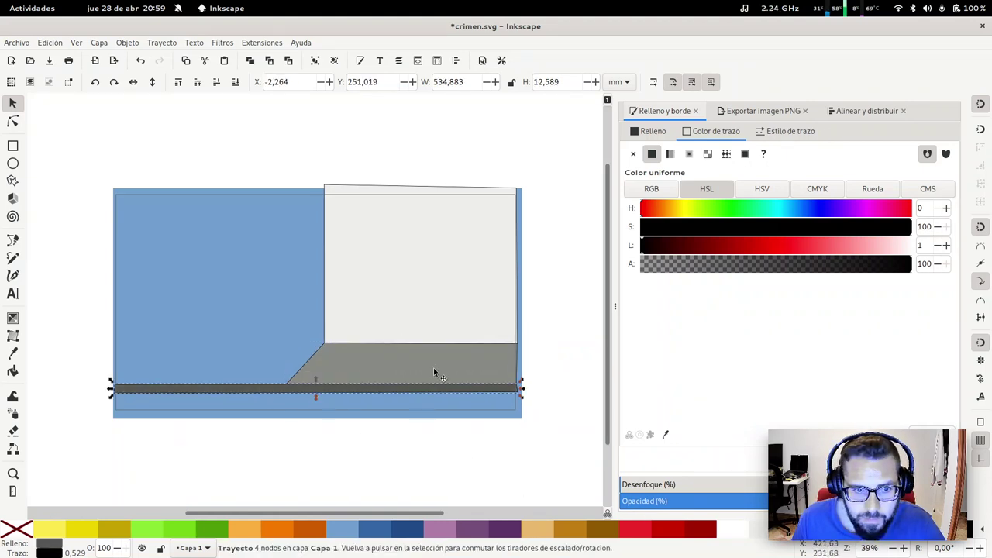
click(433, 368)
click(175, 394)
click(175, 389)
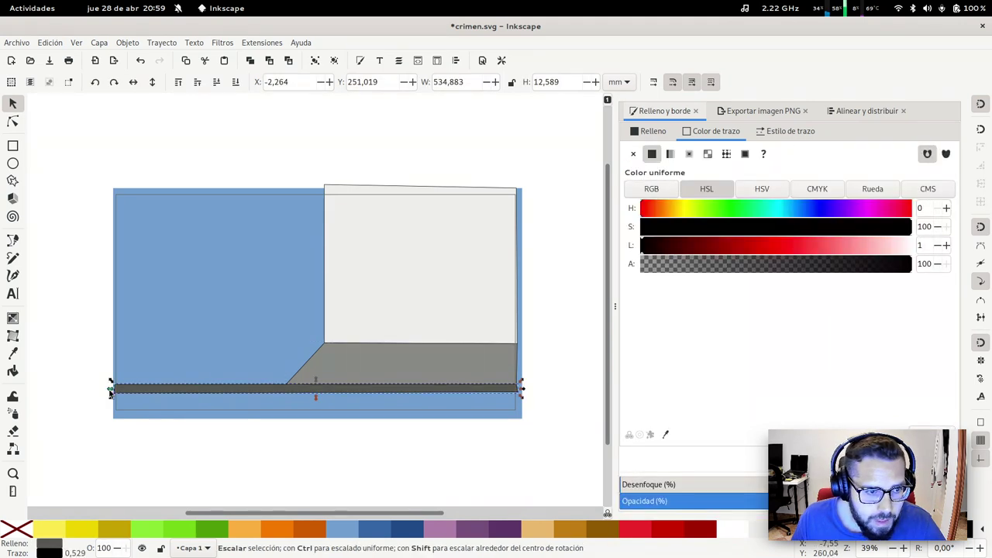
drag(113, 388, 286, 389)
key(Escape)
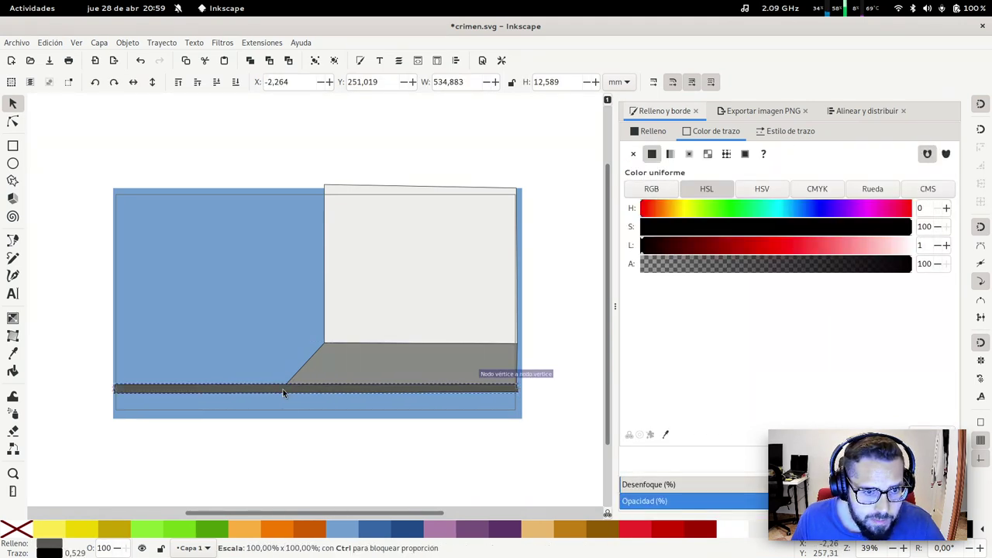
key(Escape)
Step: Narrow the dark gray strip from its left end to about 388 mm wide, leaving it extending past the floor shape's corner
key(z)
drag(84, 213, 303, 421)
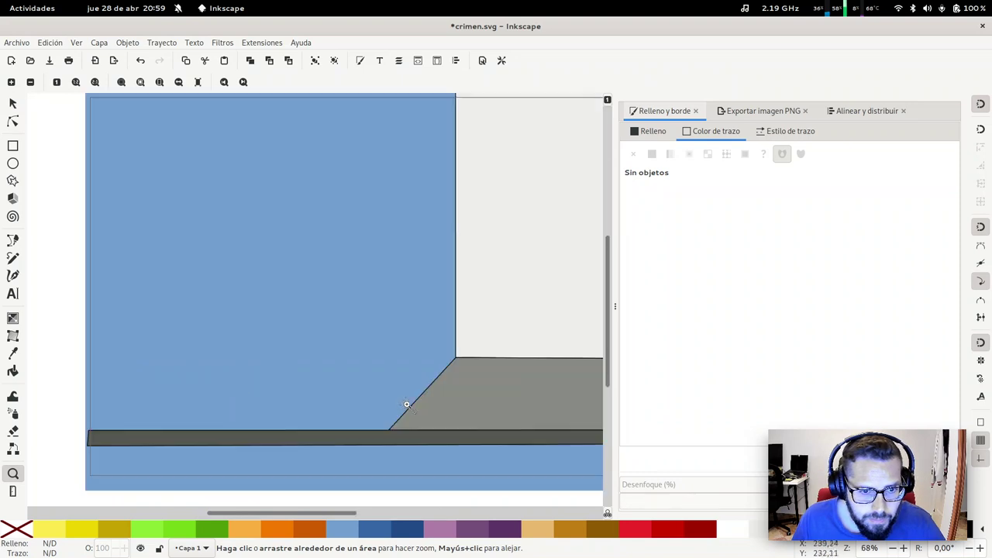
key(s)
click(89, 439)
drag(84, 437, 278, 432)
key(Escape)
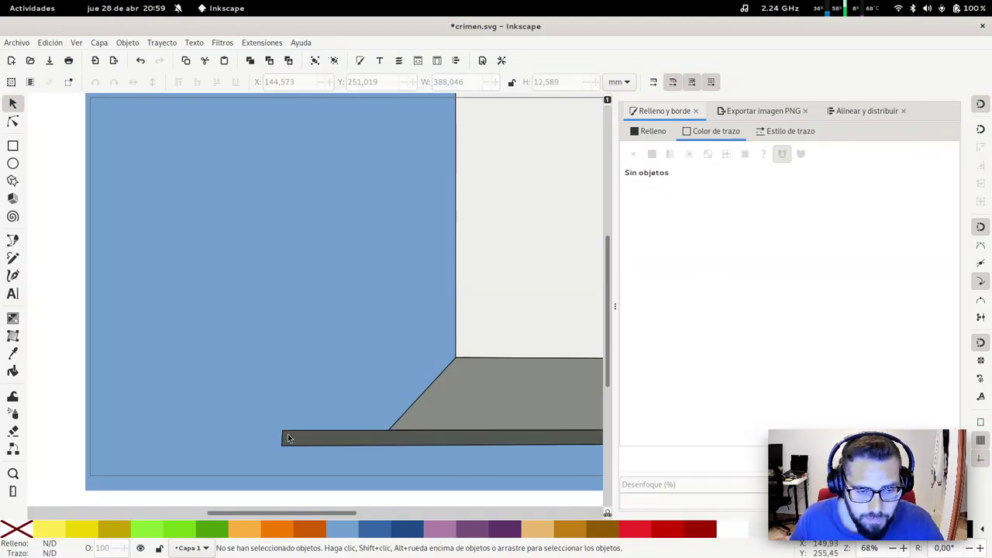
Step: Draw a closed four-sided shape about 131 mm wide and 126 mm tall joining the strip's left end, the wall's left edge and the floor's slanted edge
key(b)
click(283, 433)
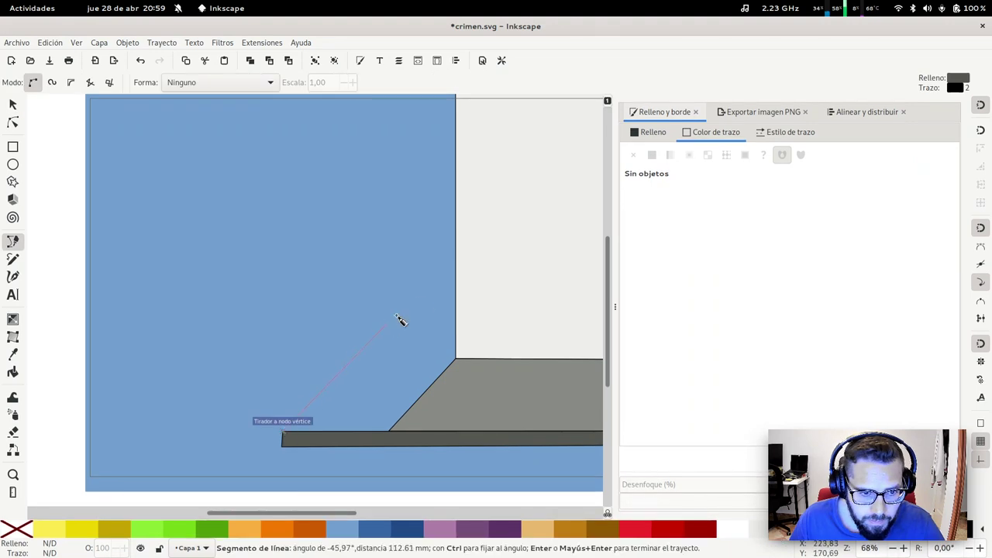
click(456, 269)
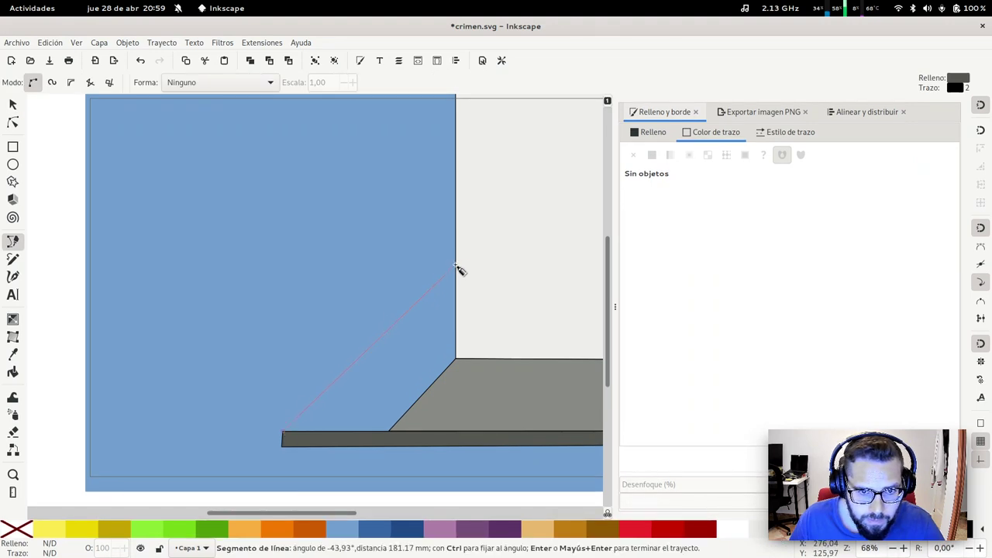
click(456, 358)
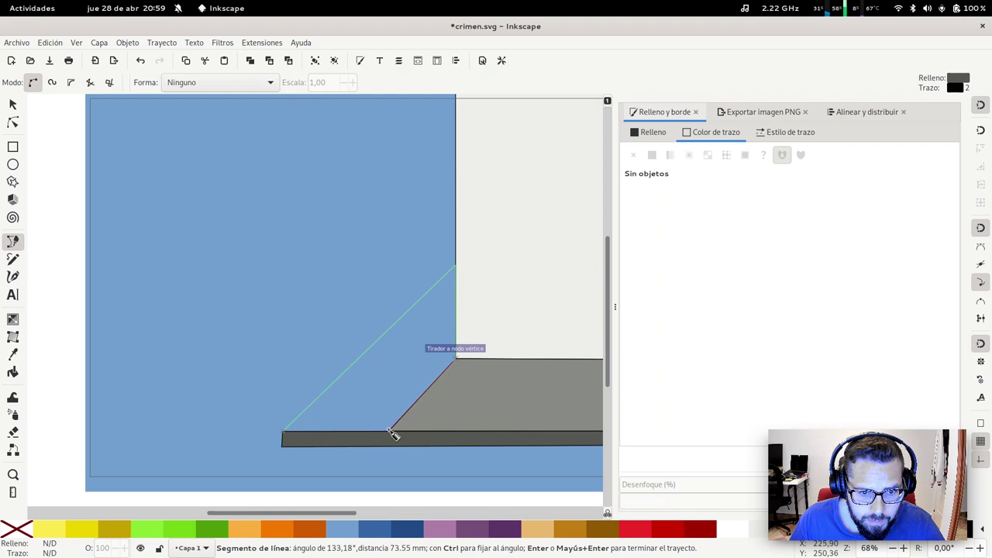
click(388, 431)
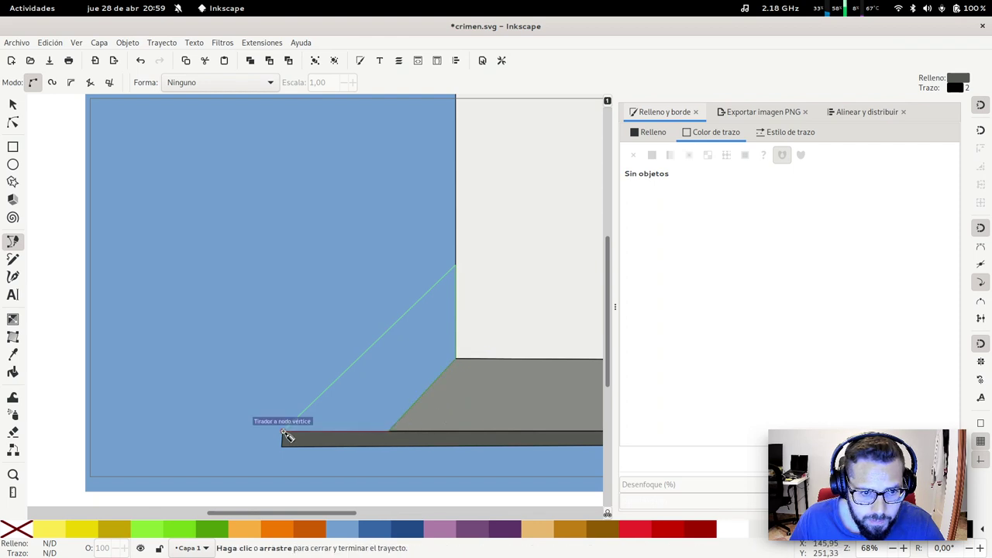
click(283, 431)
Step: Fill the new side shape with the adjacent floor's gray, #888a85, using the Dropper tool
key(d)
drag(504, 399, 501, 388)
click(501, 389)
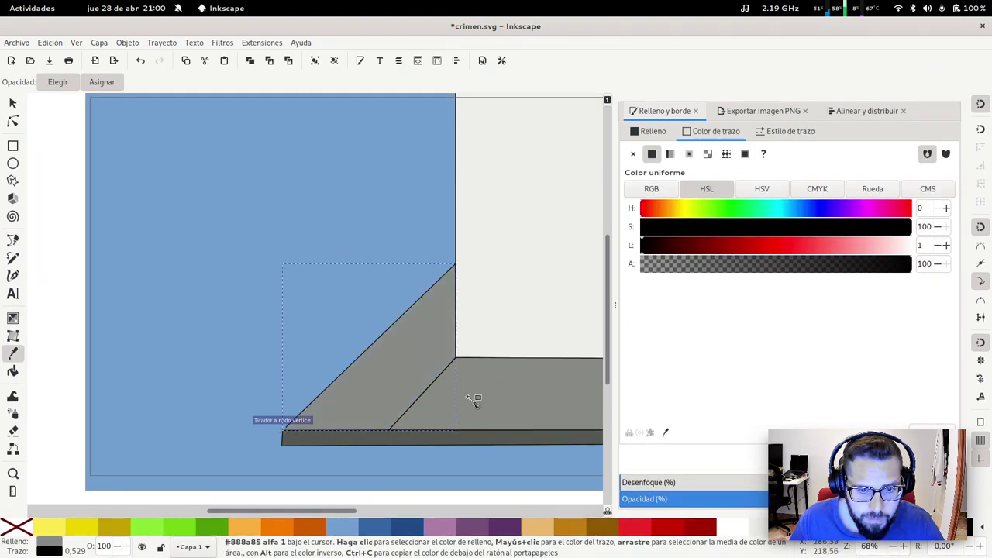
key(s)
key(Escape)
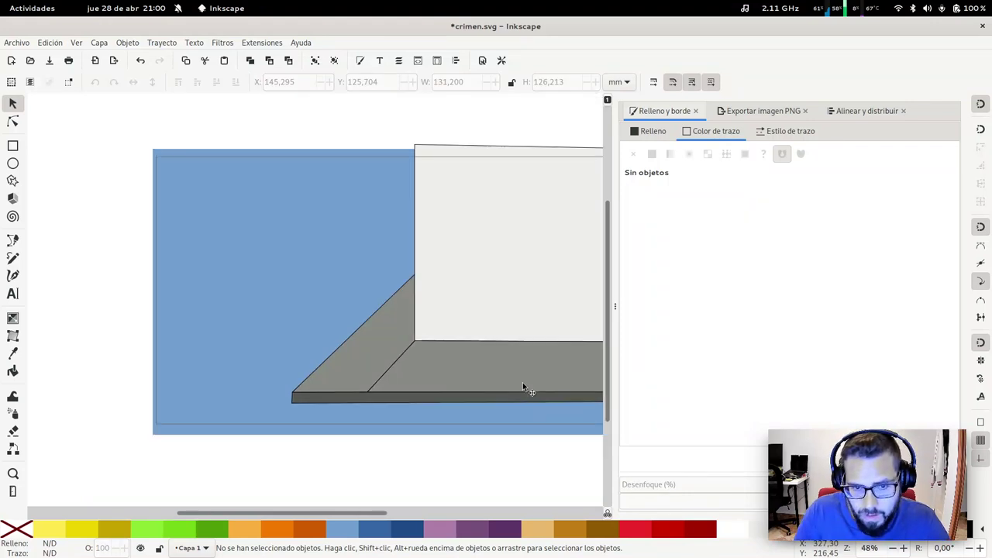
Step: Recolor the blue background rectangle with the darkest aluminium gray fill
key(minus)
key(minus)
key(minus)
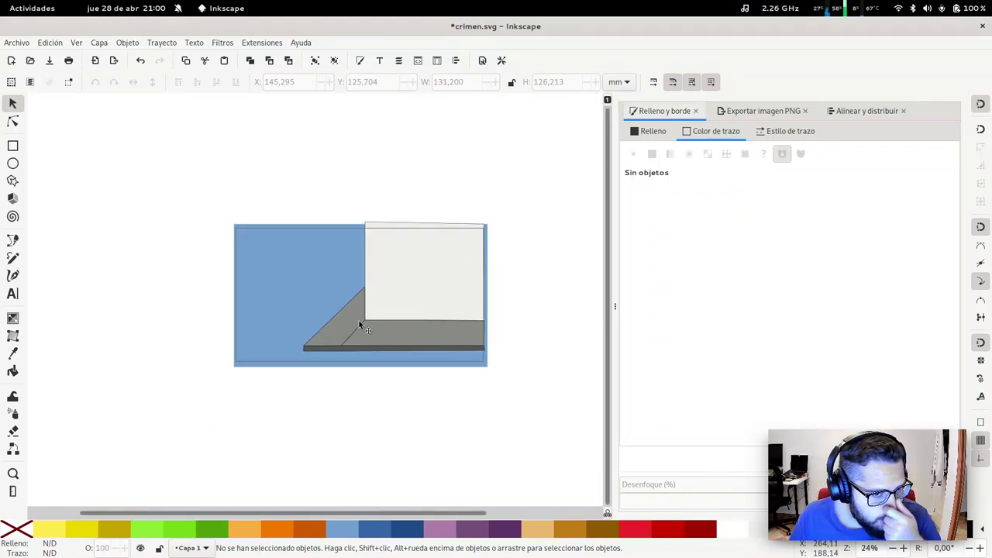
click(257, 344)
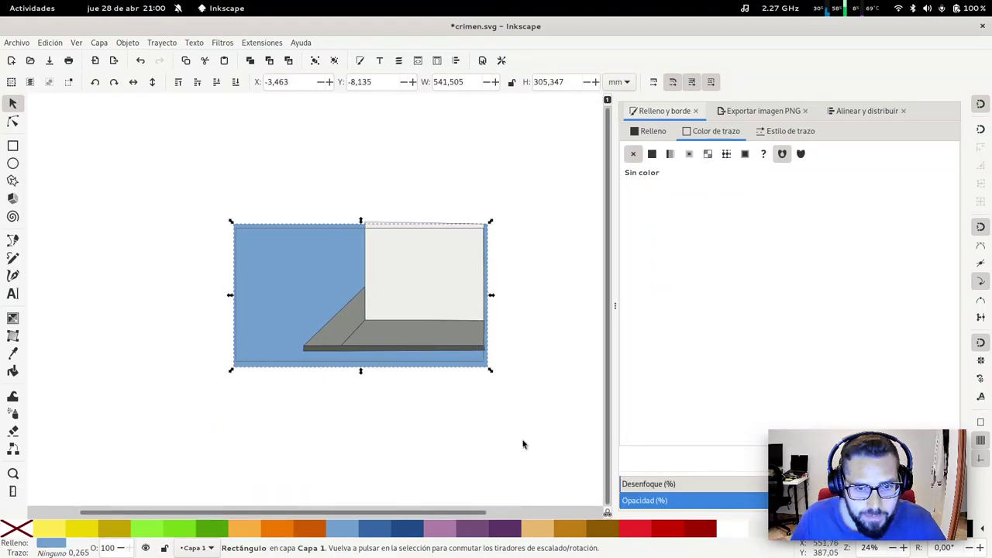
click(880, 529)
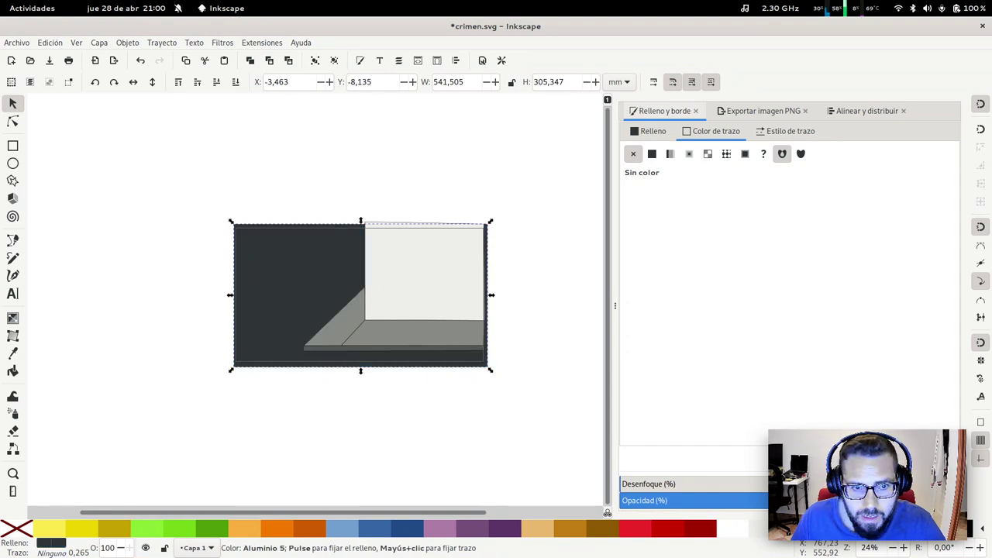
click(861, 530)
click(880, 530)
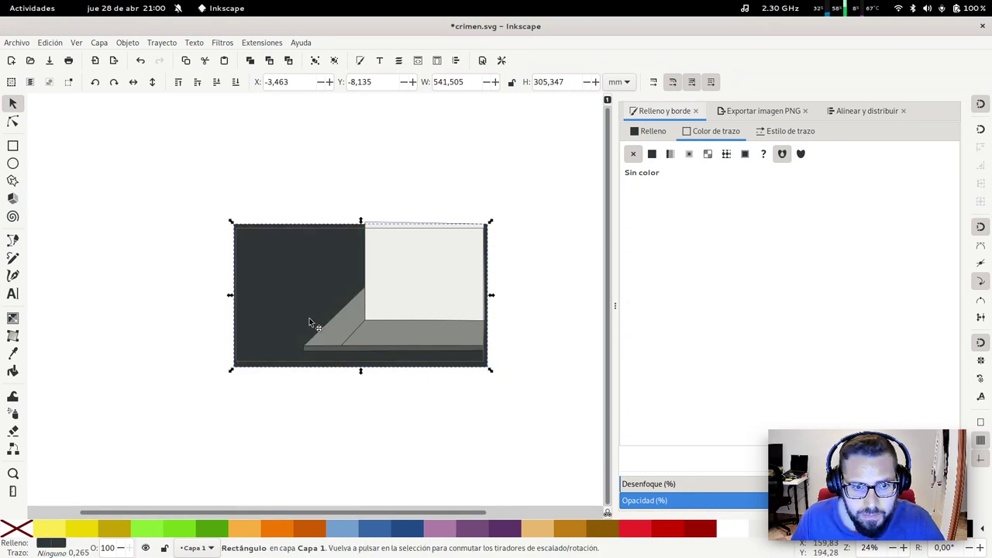
key(Escape)
key(b)
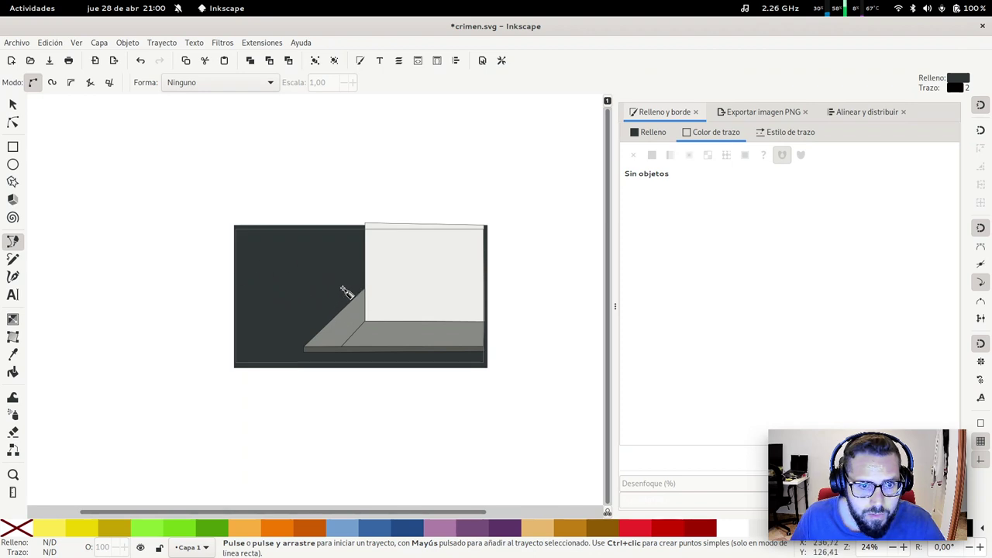
key(r)
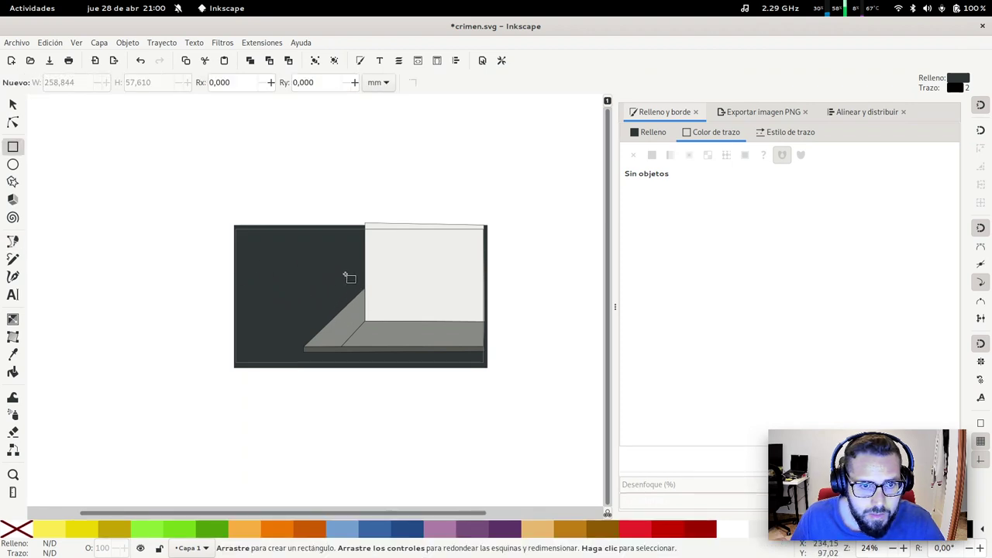
key(b)
click(302, 346)
key(Escape)
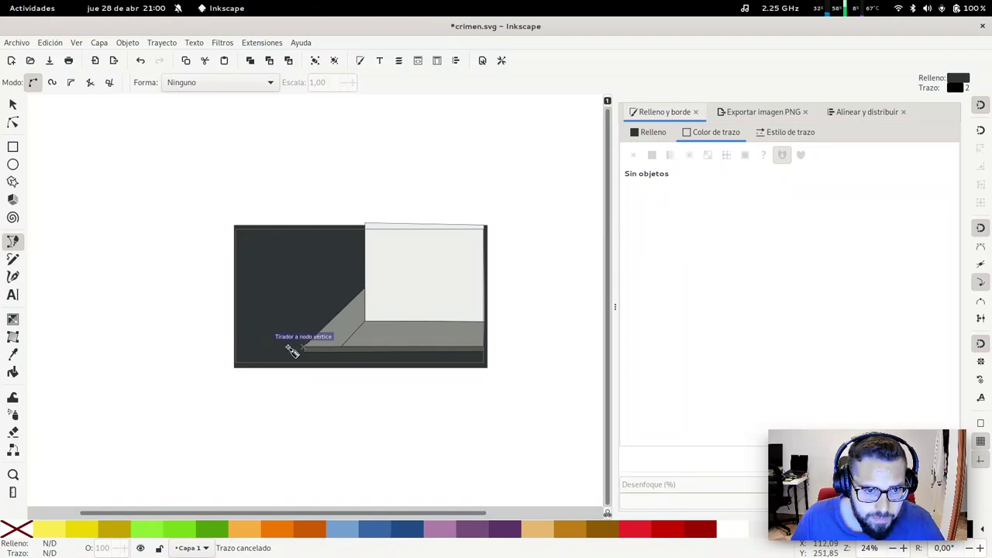
key(s)
click(288, 343)
key(Escape)
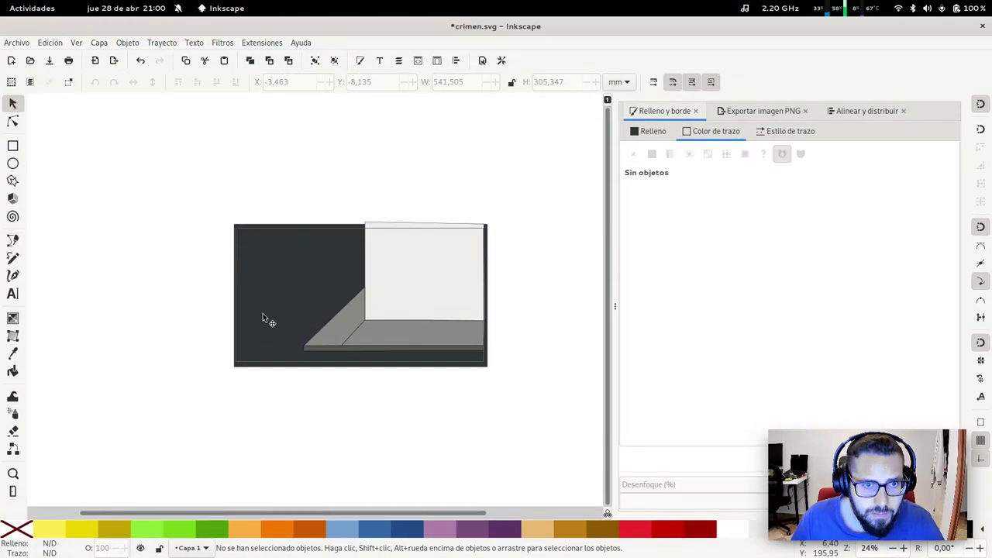
Step: Save the document and draw a slanted four-sided shape about 165 mm wide and 113 mm tall to the left of the gray floor
key(ctrl+s)
key(b)
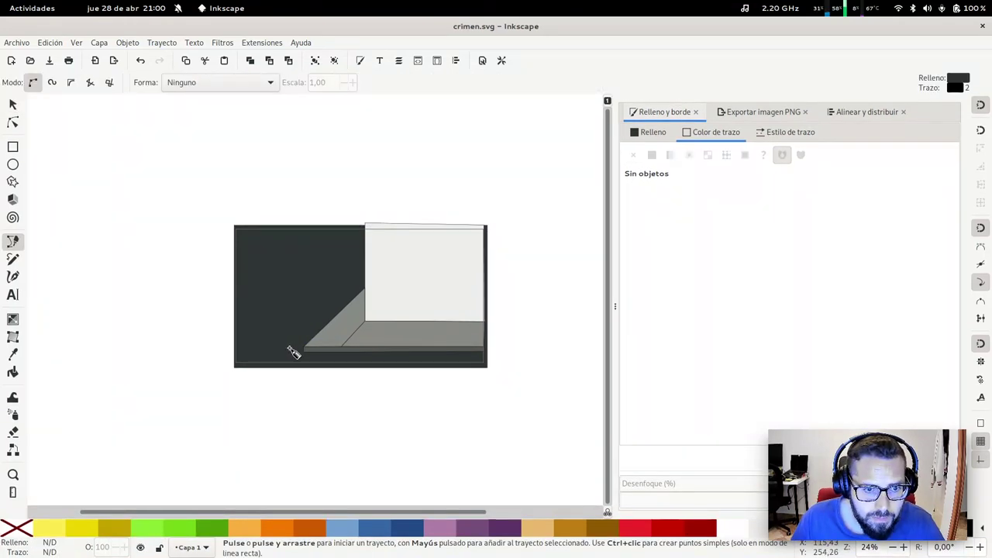
click(290, 347)
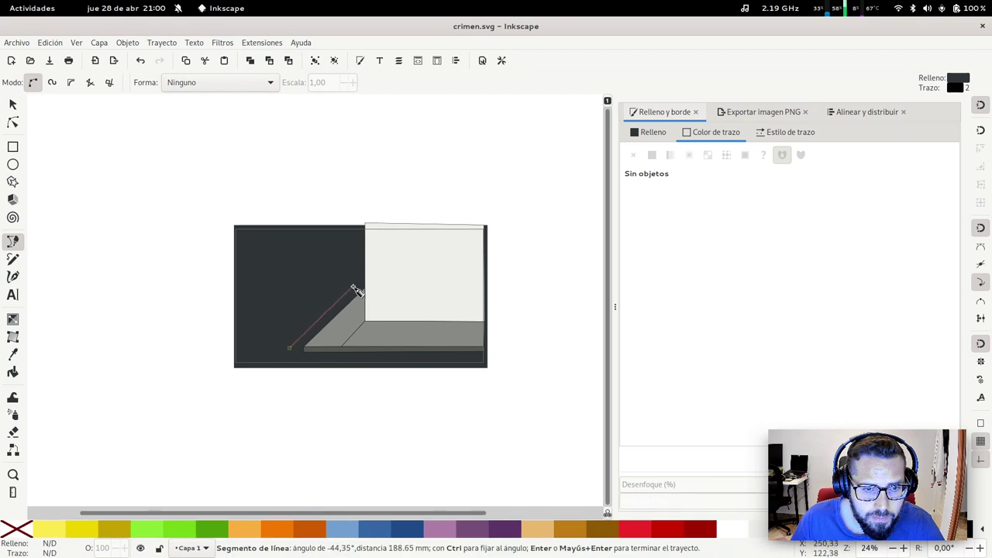
click(341, 297)
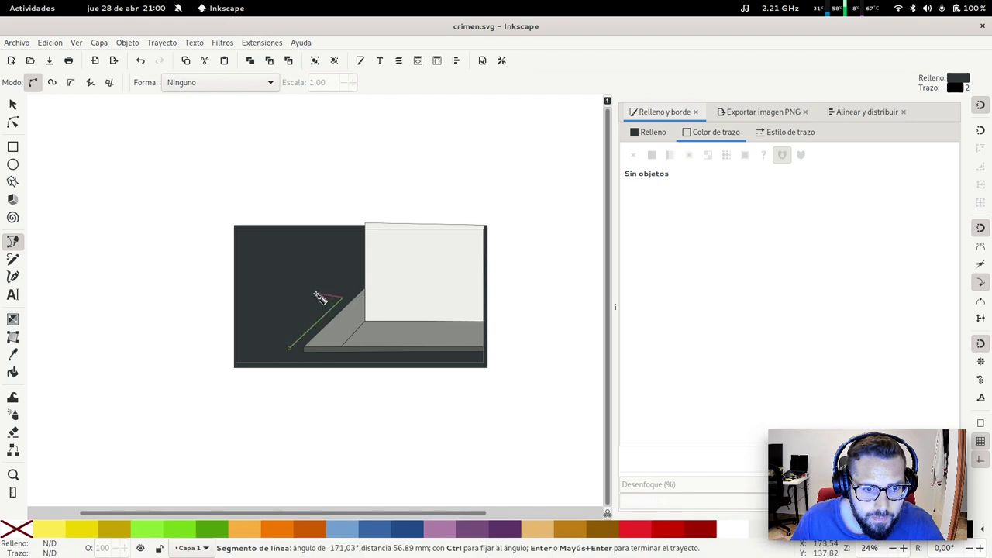
click(316, 295)
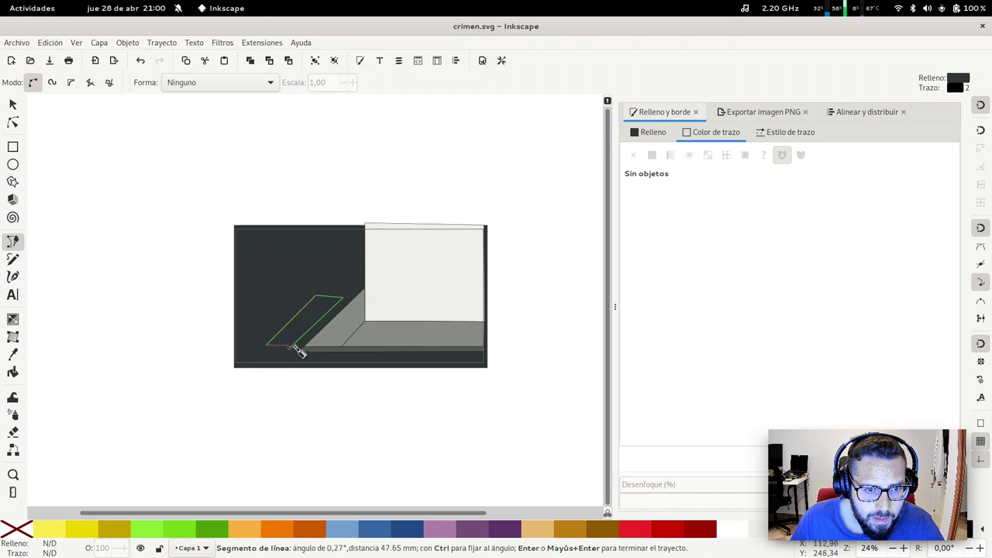
click(290, 348)
Step: Fill the slanted four-sided shape with the wall panel's near-white color using the Dropper tool
key(s)
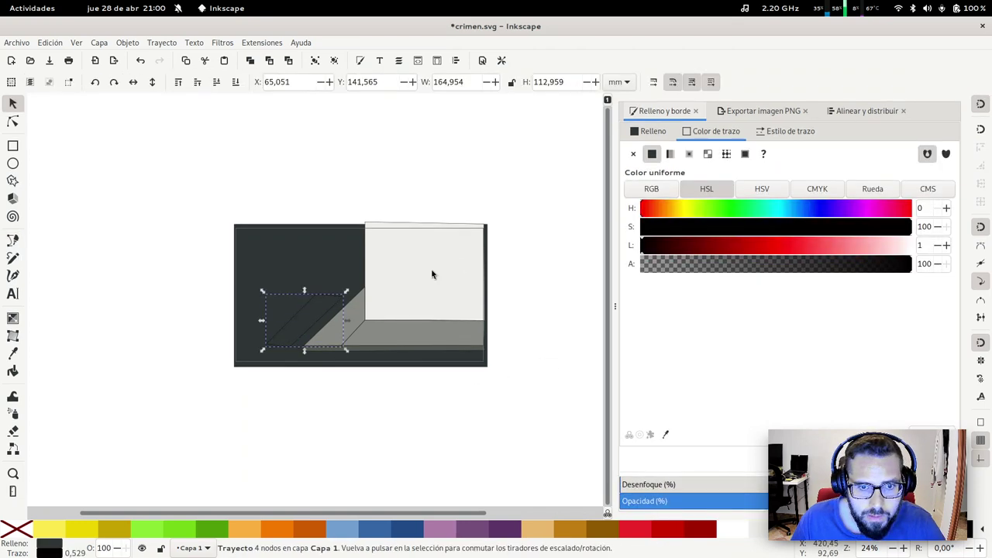
key(d)
click(423, 273)
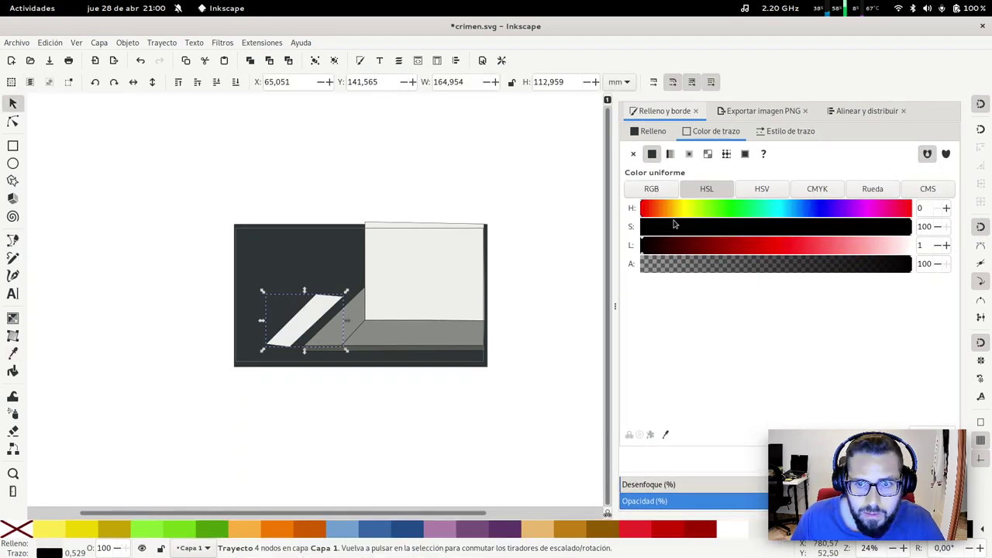
Step: Remove the slanted stripe's outline and place two duplicates of it side by side to its left
click(634, 153)
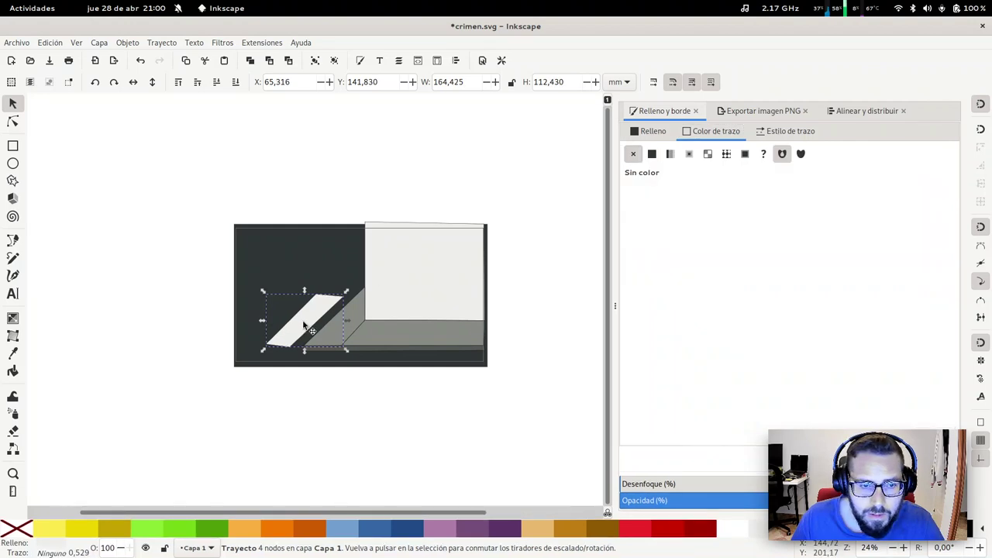
key(Escape)
click(293, 321)
key(ctrl+d)
drag(293, 321, 236, 304)
drag(242, 312, 247, 311)
key(Escape)
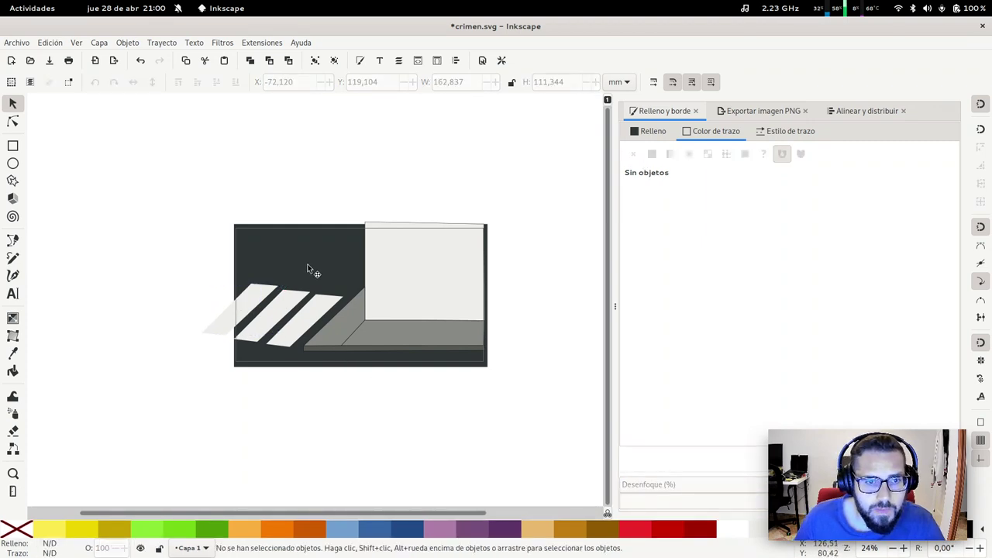
Step: Rotate the three near-white stripes together slightly and move them down about 5 mm
key(z)
drag(155, 206, 476, 365)
key(s)
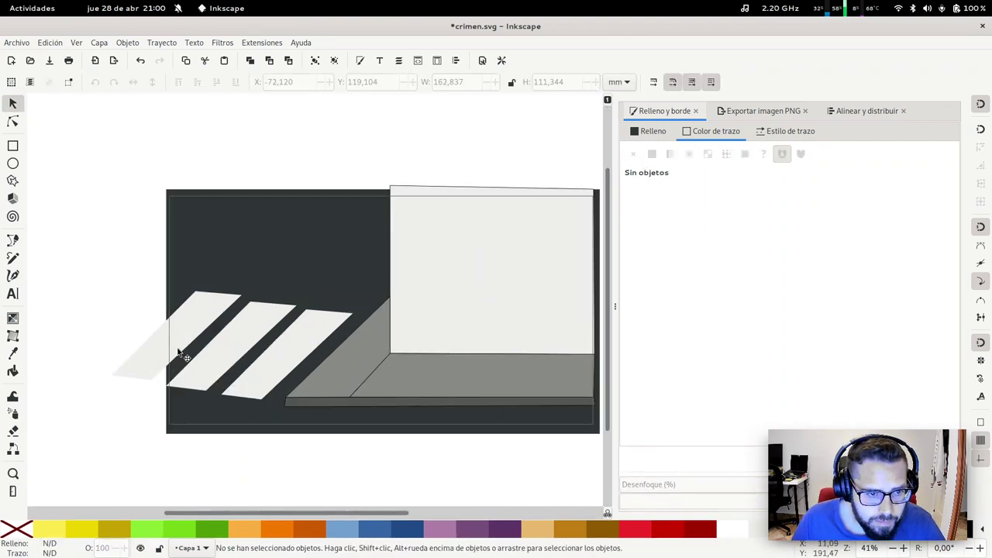
drag(96, 270, 365, 437)
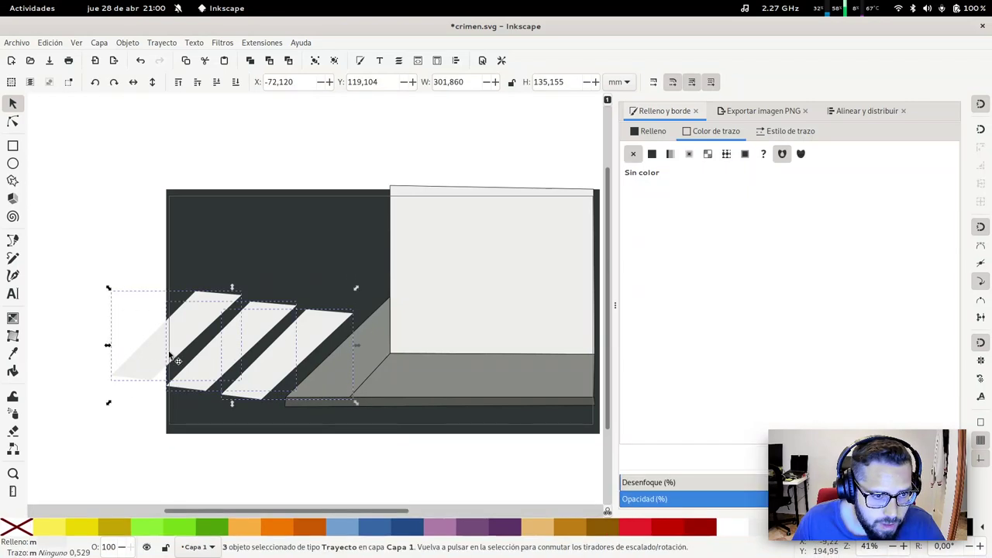
shift+drag(109, 288, 111, 292)
click(212, 337)
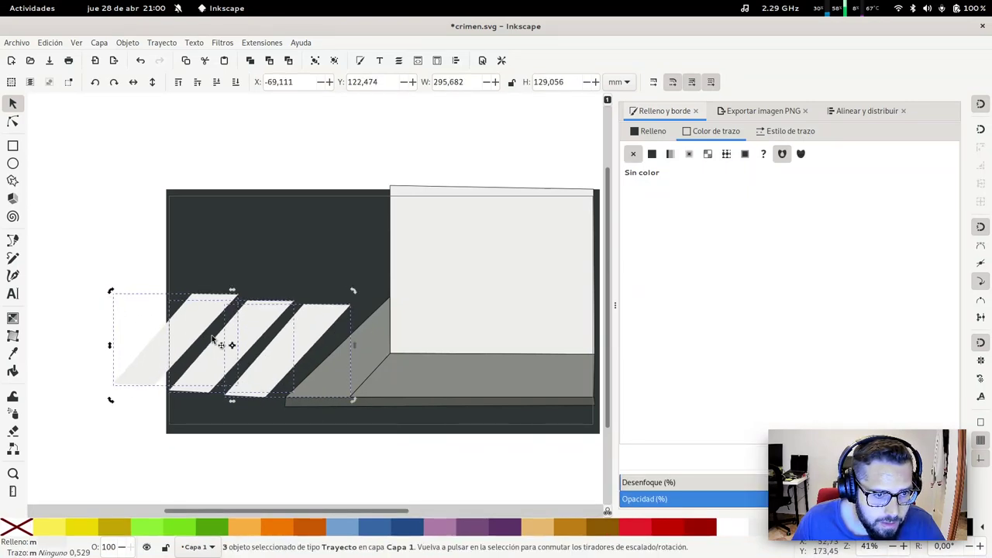
click(230, 345)
drag(261, 330, 261, 336)
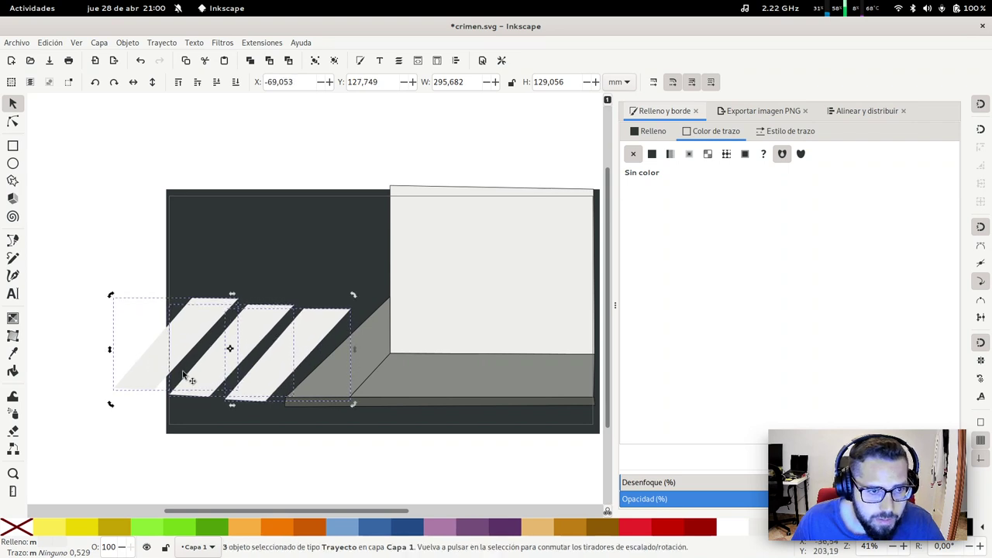
key(Escape)
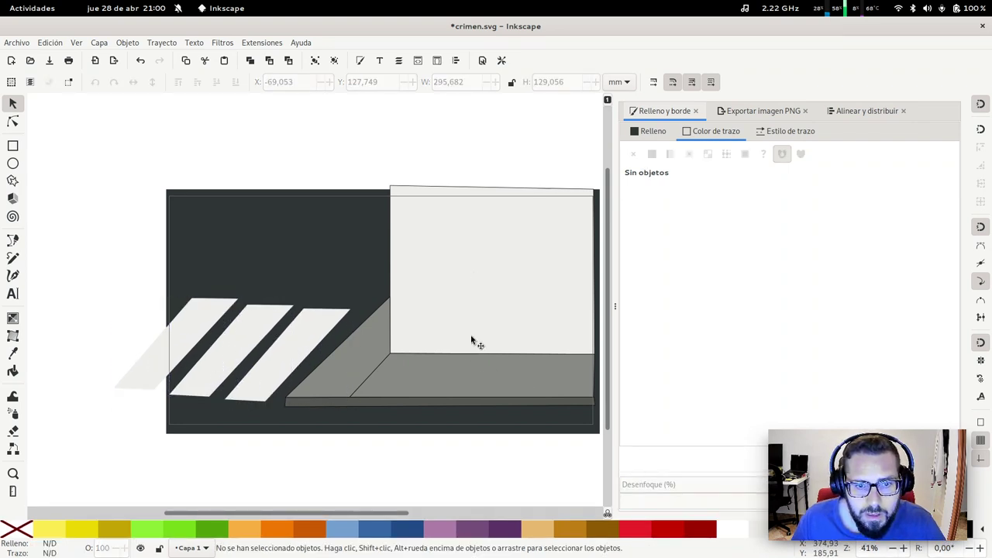
Step: Recolor the wall panel with the Chocolate 2 fill and save the document
click(475, 271)
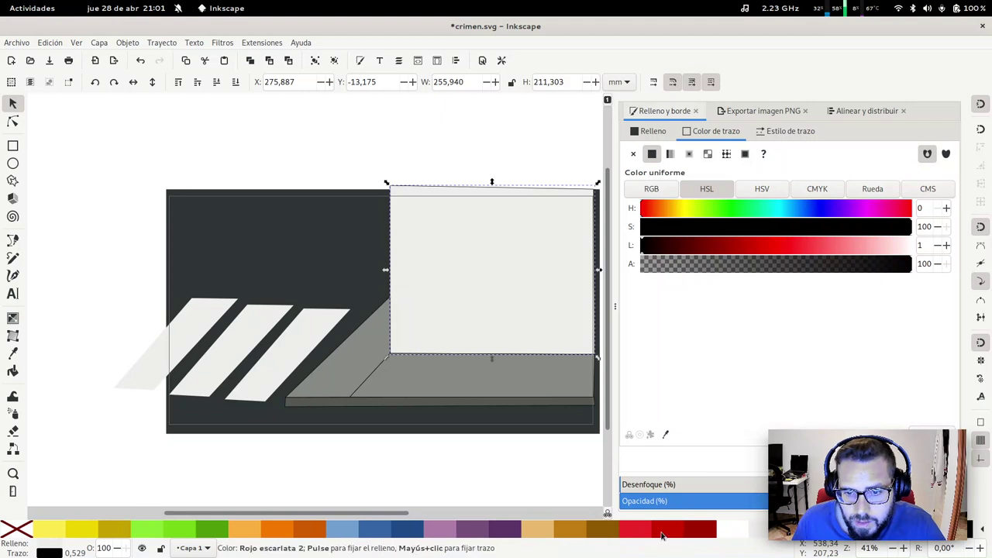
click(579, 535)
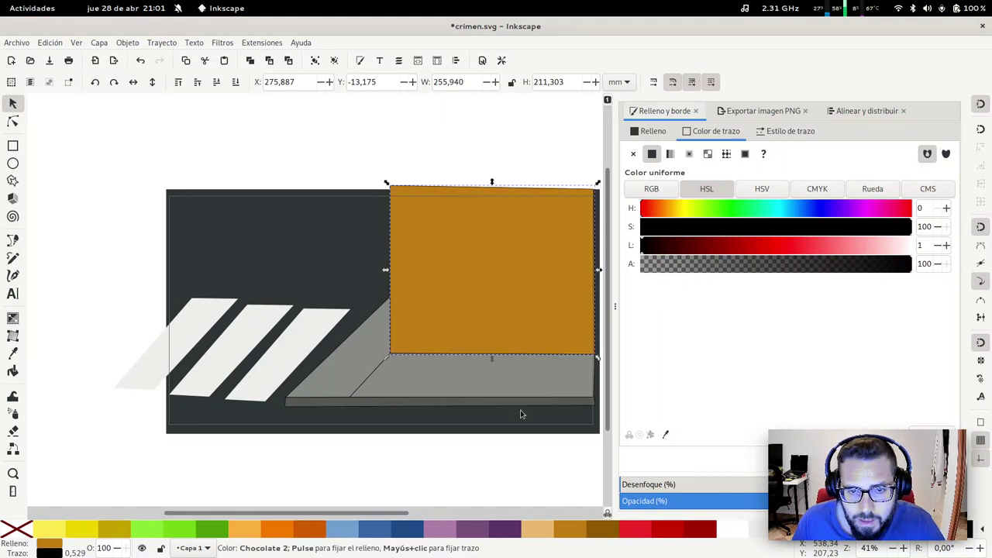
key(Escape)
key(ctrl+s)
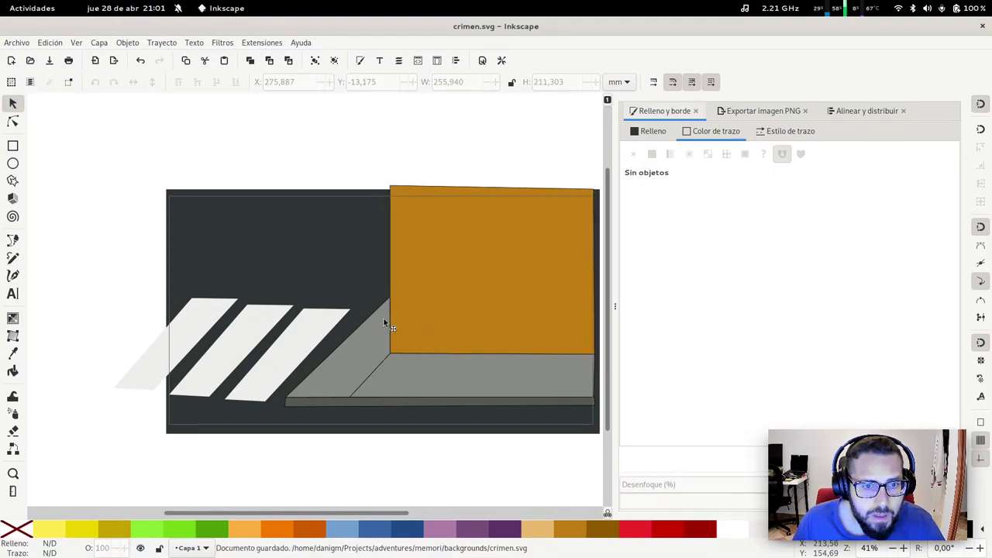
key(b)
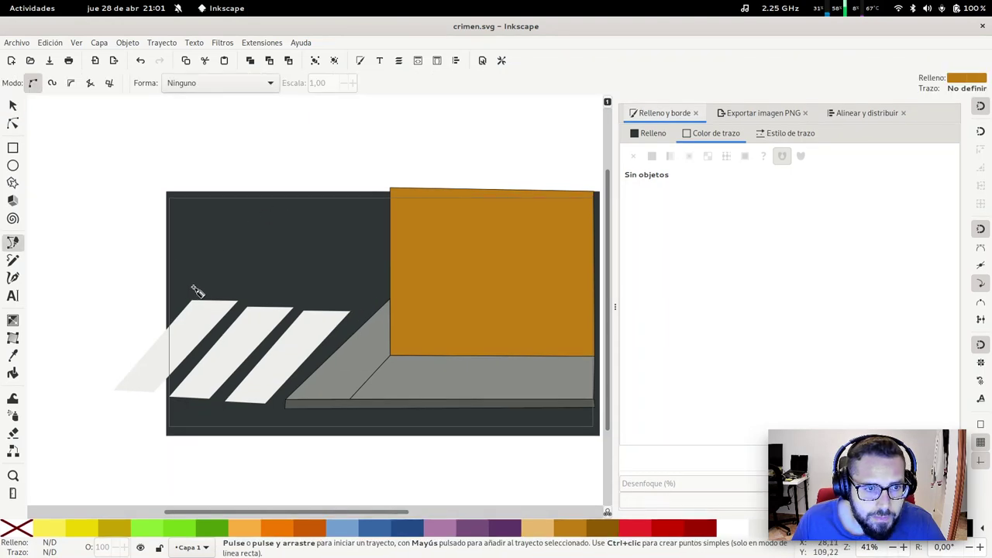
click(240, 199)
key(s)
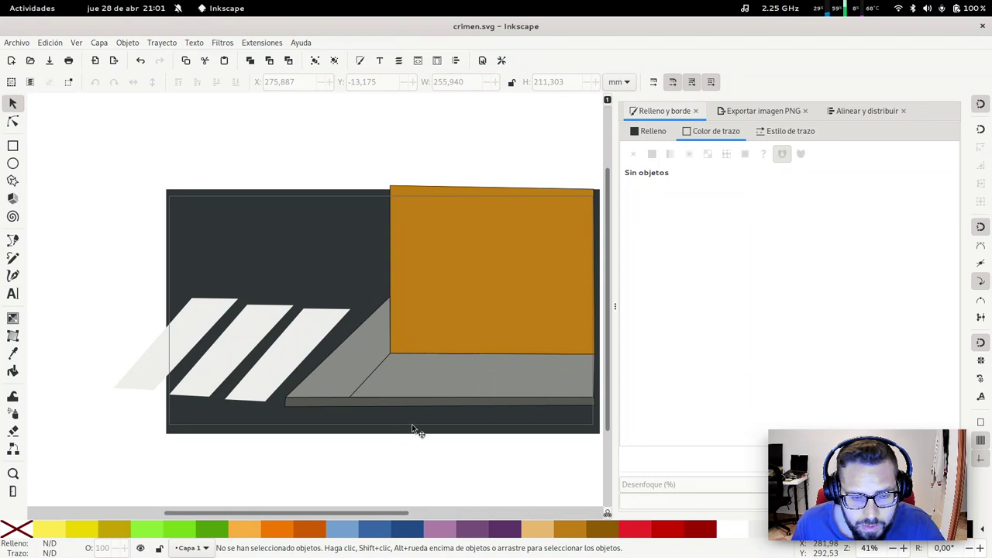
key(ctrl+s)
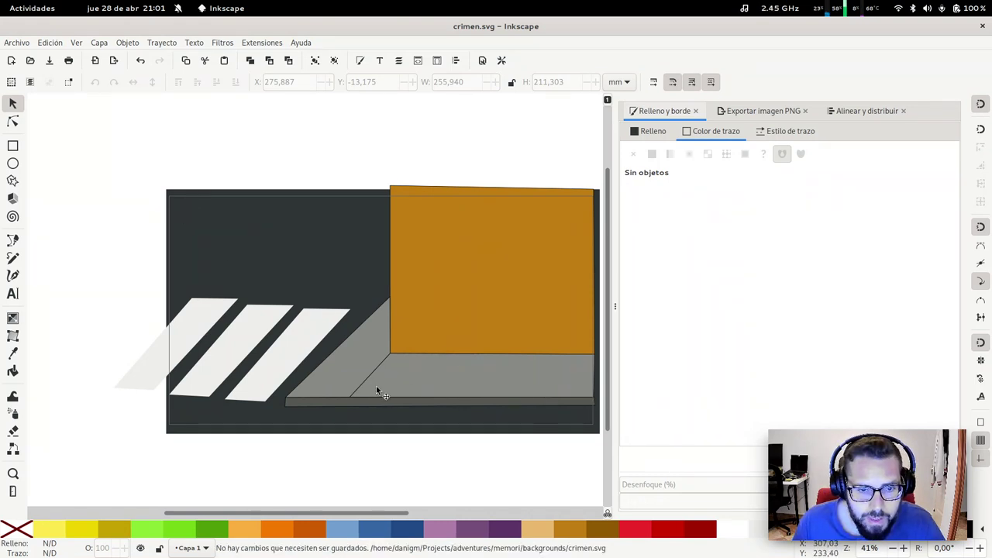
key(b)
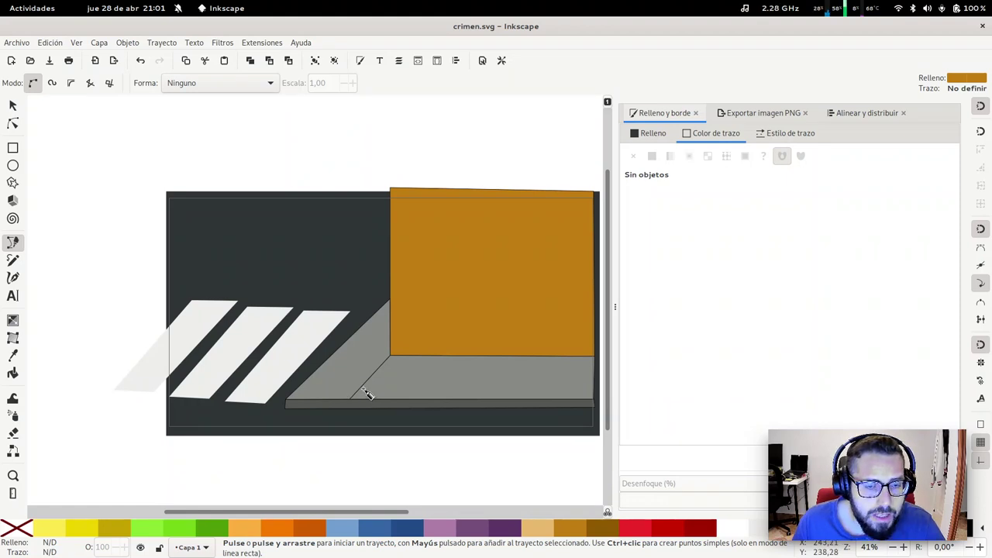
mouse_move(194, 282)
mouse_down()
mouse_move(260, 318)
mouse_move(275, 341)
mouse_move(325, 299)
mouse_up()
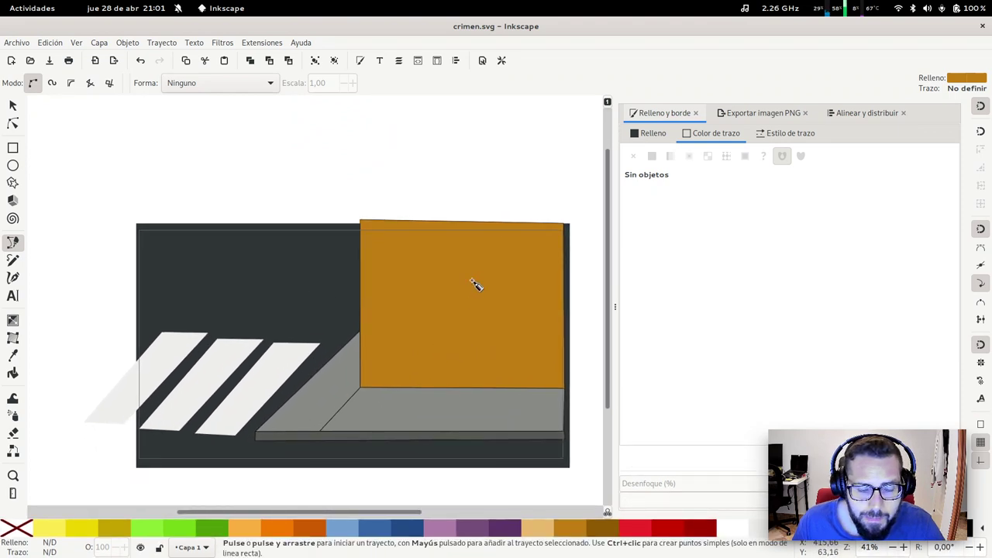
key(ctrl+s)
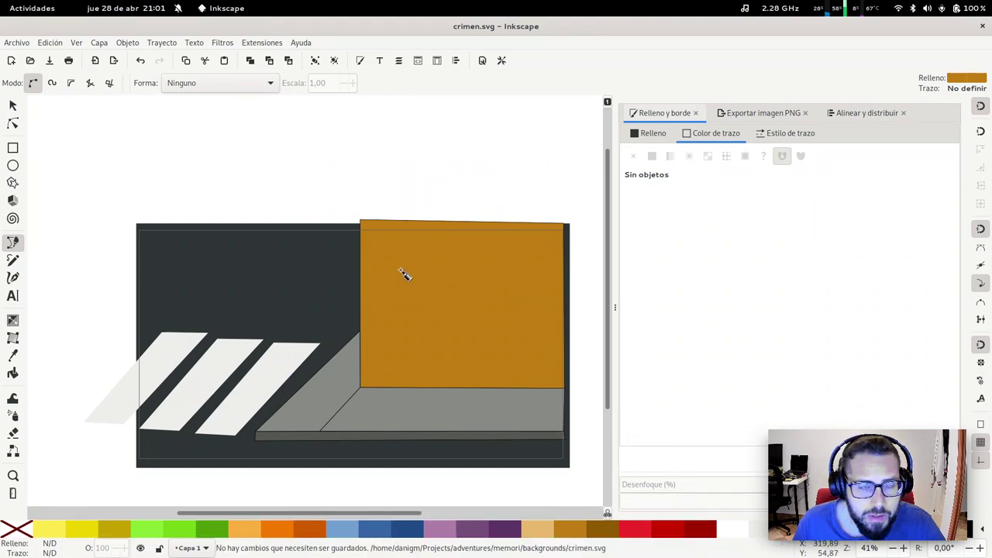
Step: Open the PNG export settings and set the image height to 1080 pixels for the whole drawing
click(18, 43)
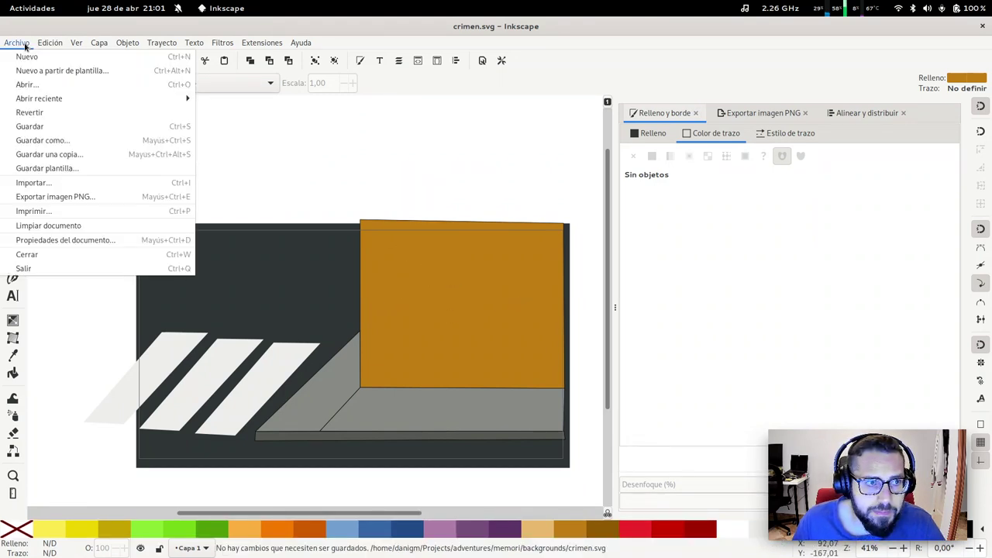
click(47, 197)
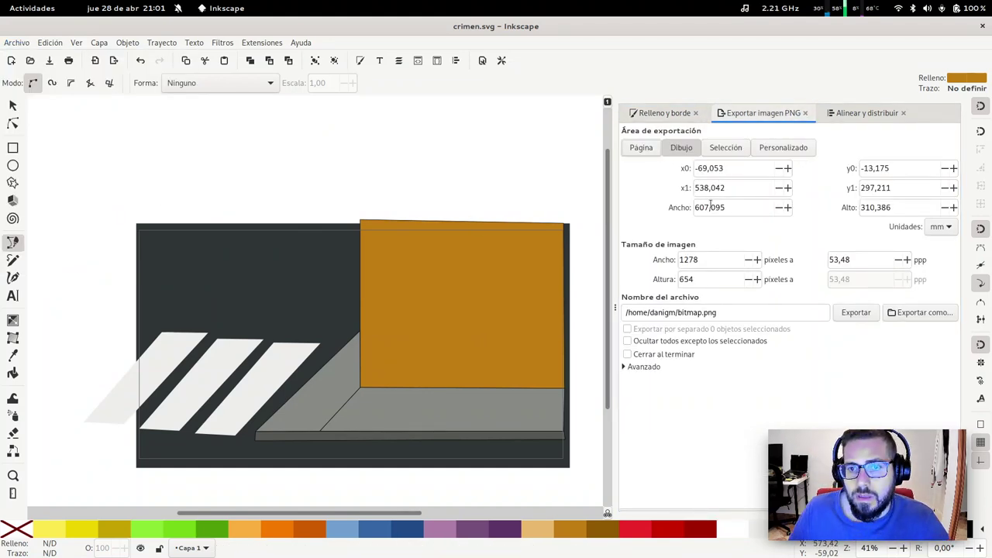
click(713, 262)
key(Tab)
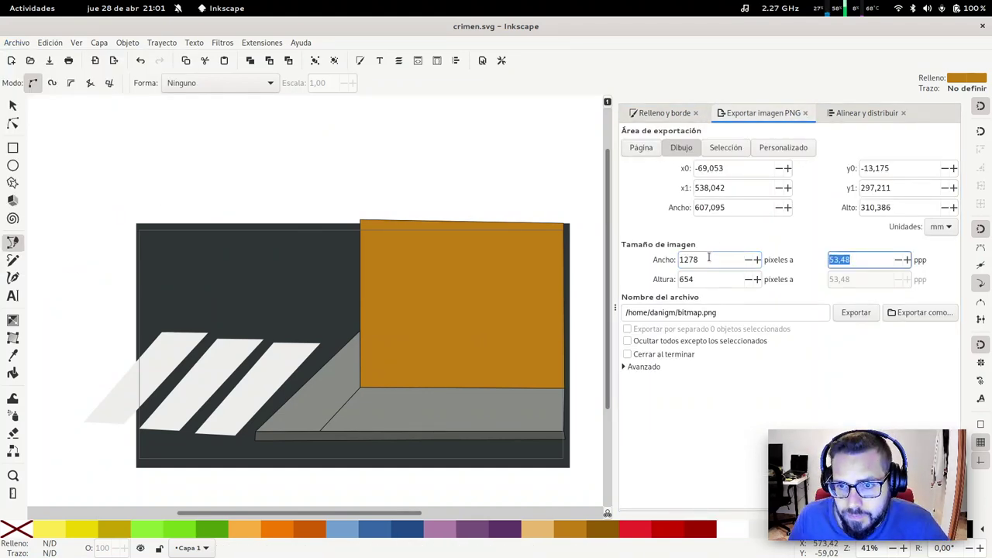
key(Tab)
text(1080)
key(Tab)
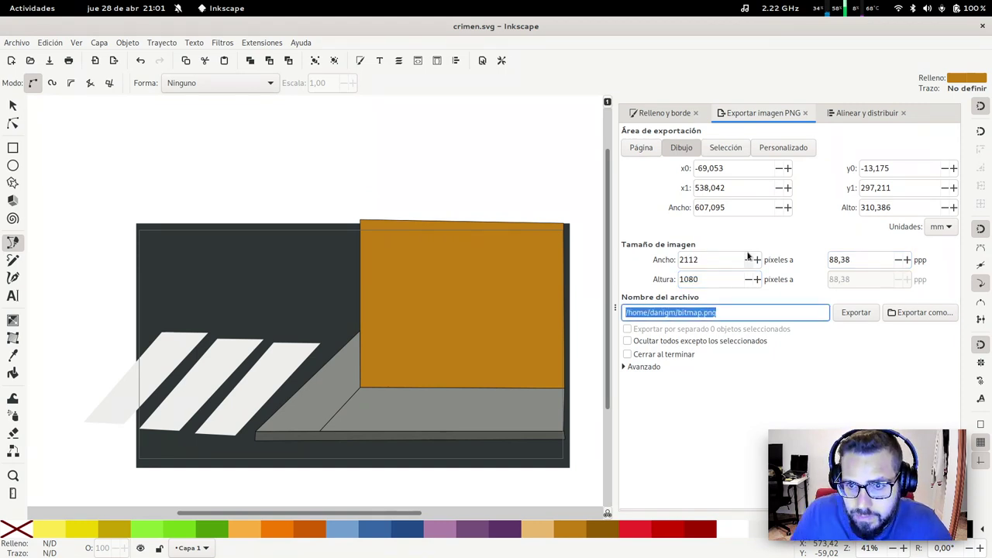
Step: Choose the Projects/adventures/memori/backgrounds folder as the destination of the PNG export
click(702, 312)
key(ctrl+shift+Left)
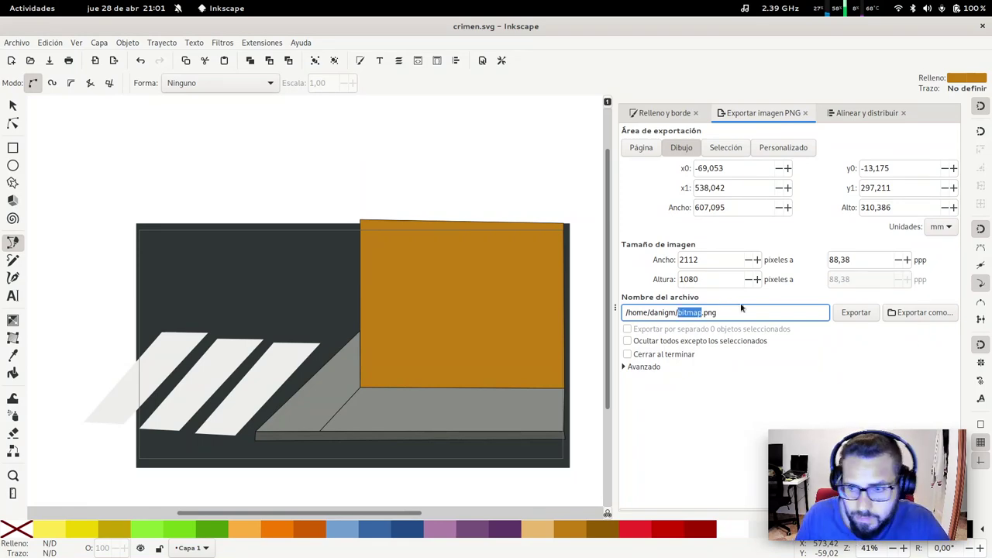
click(899, 313)
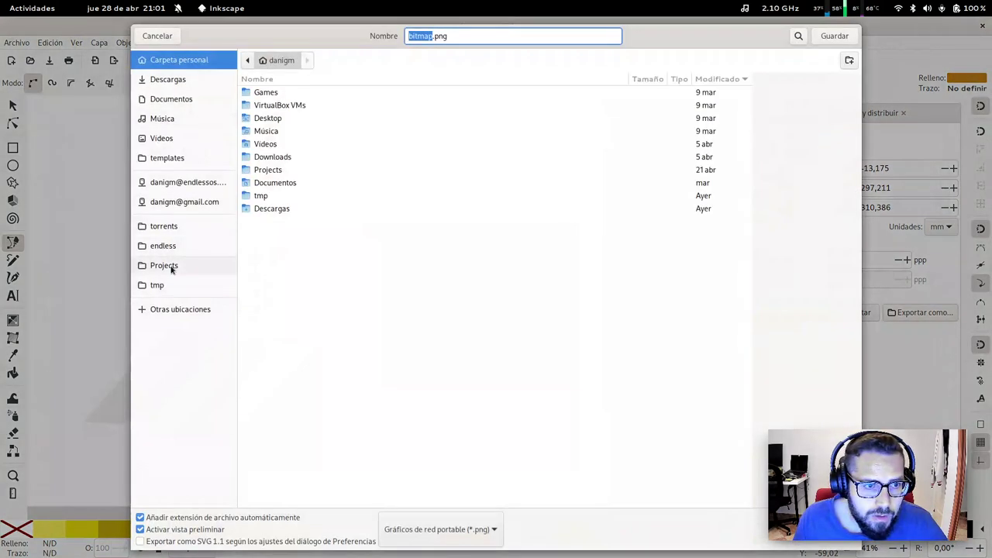
click(164, 266)
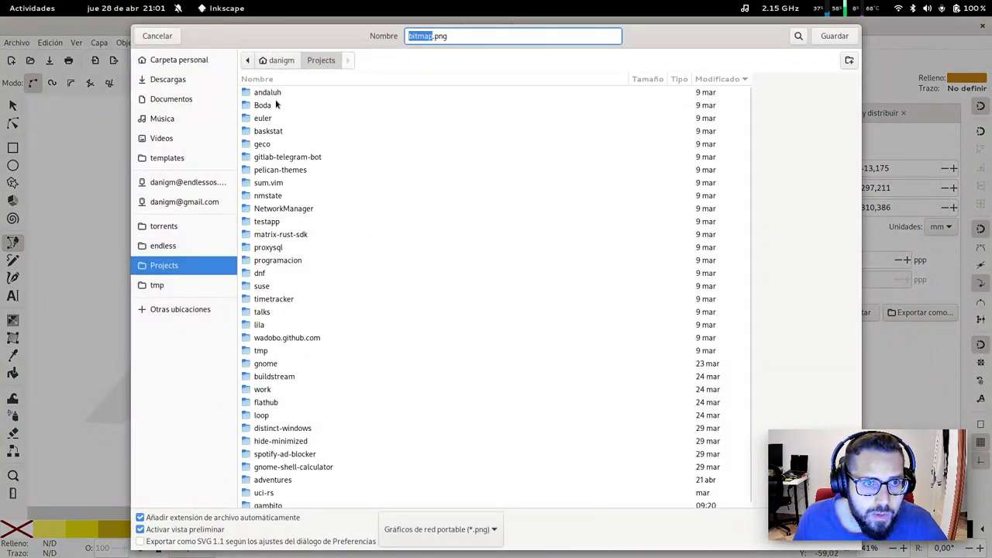
click(719, 80)
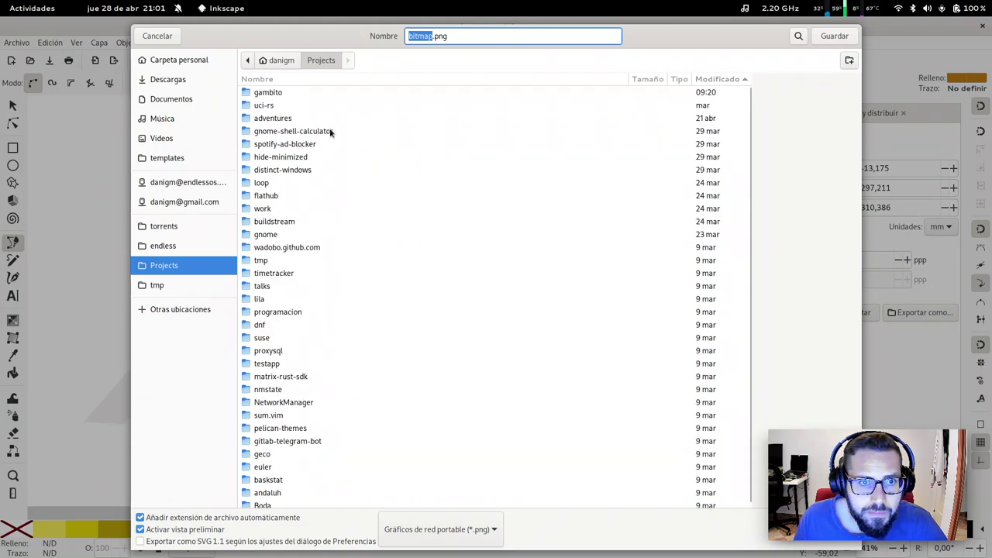
double_click(275, 118)
double_click(268, 93)
double_click(273, 94)
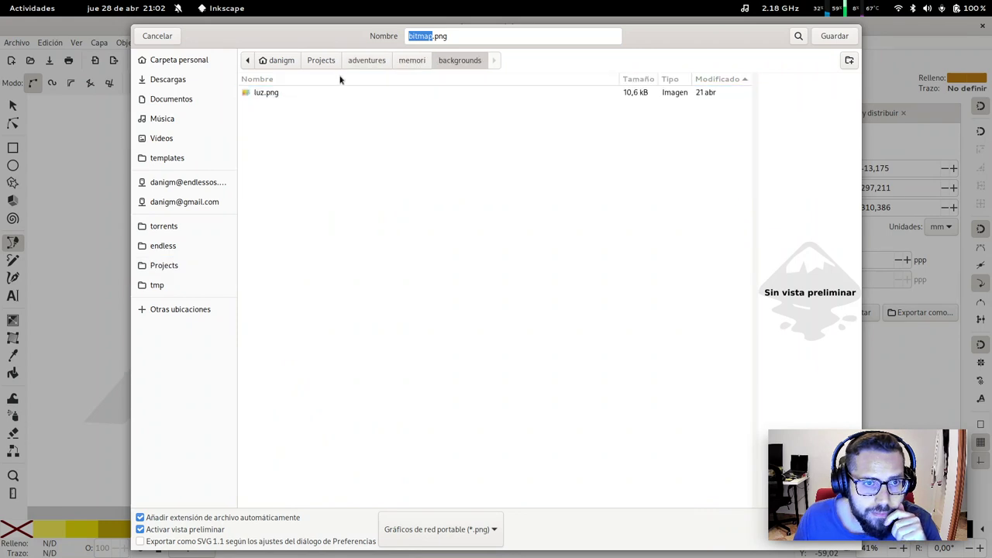
Step: Export the drawing under the name crimen.png and save the document
click(502, 43)
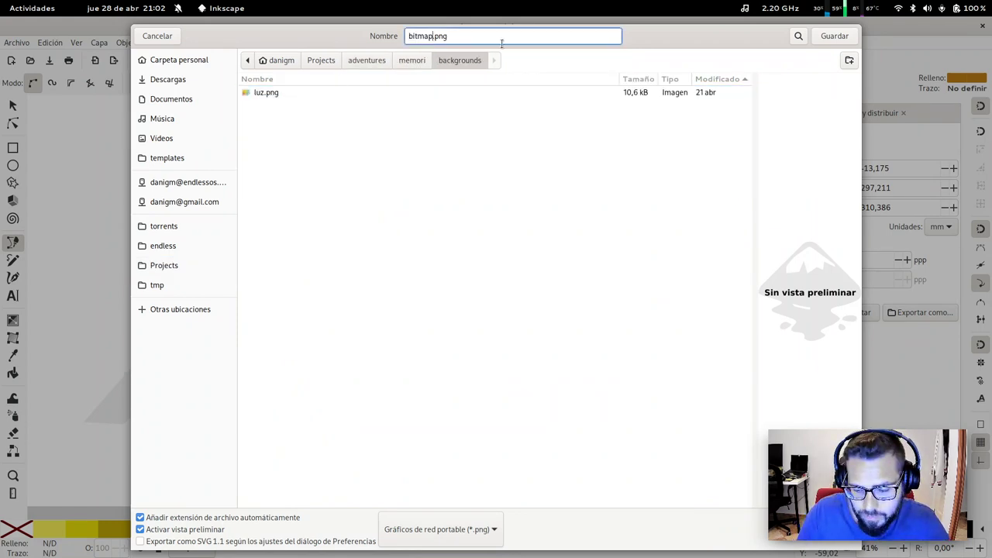
key(shift+Home)
text(crimen)
key(Return)
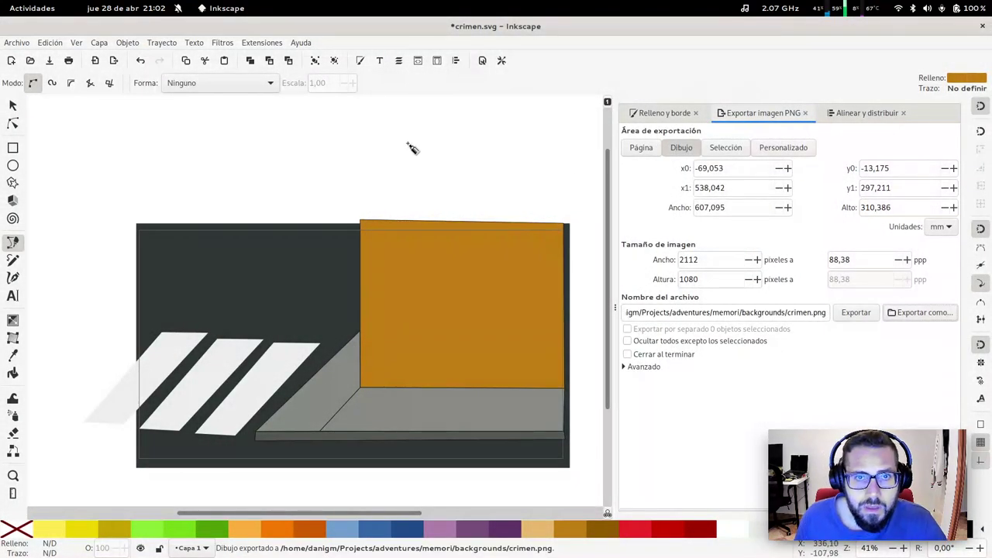
key(ctrl+s)
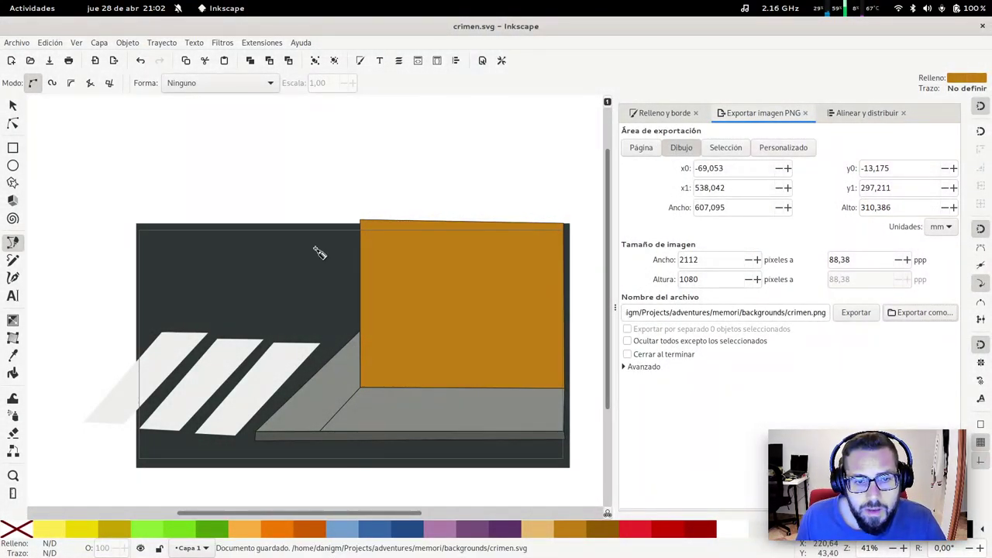
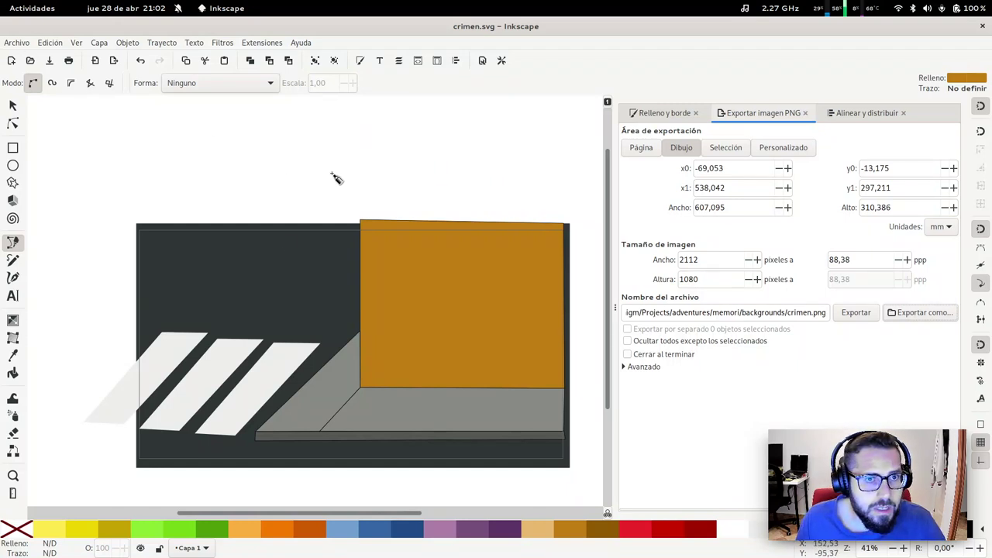
key(ctrl+s)
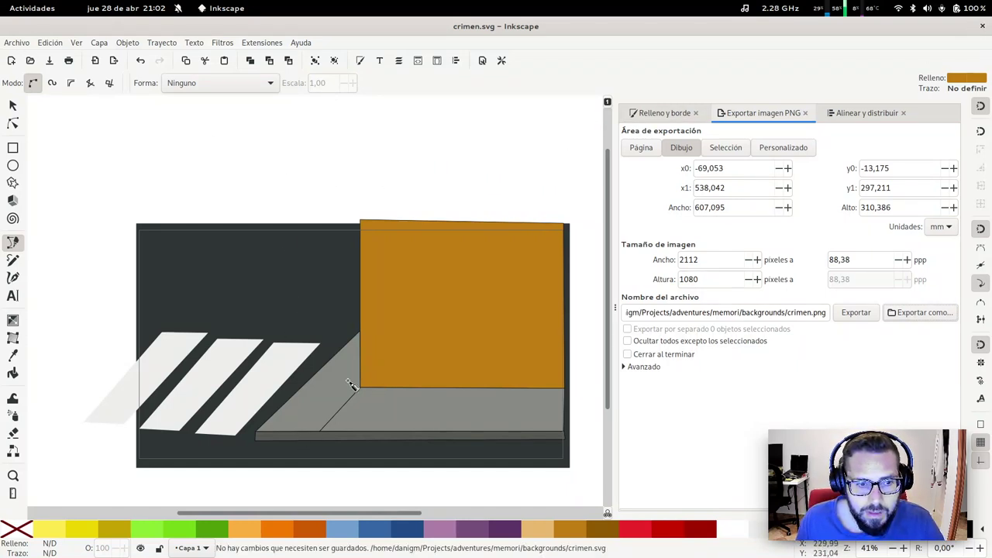
Step: Switch to Adventure Editor and select the crimen scene
key(super)
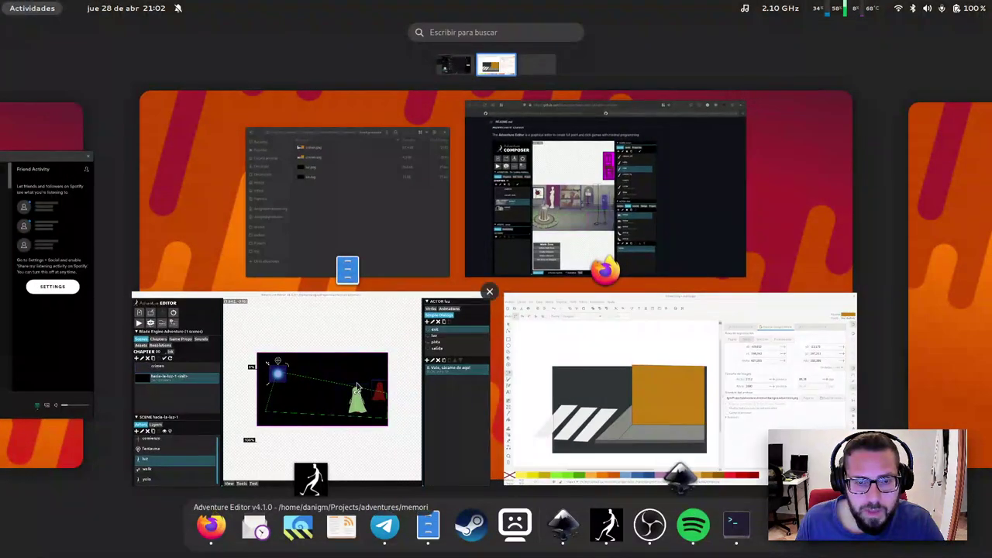
click(358, 387)
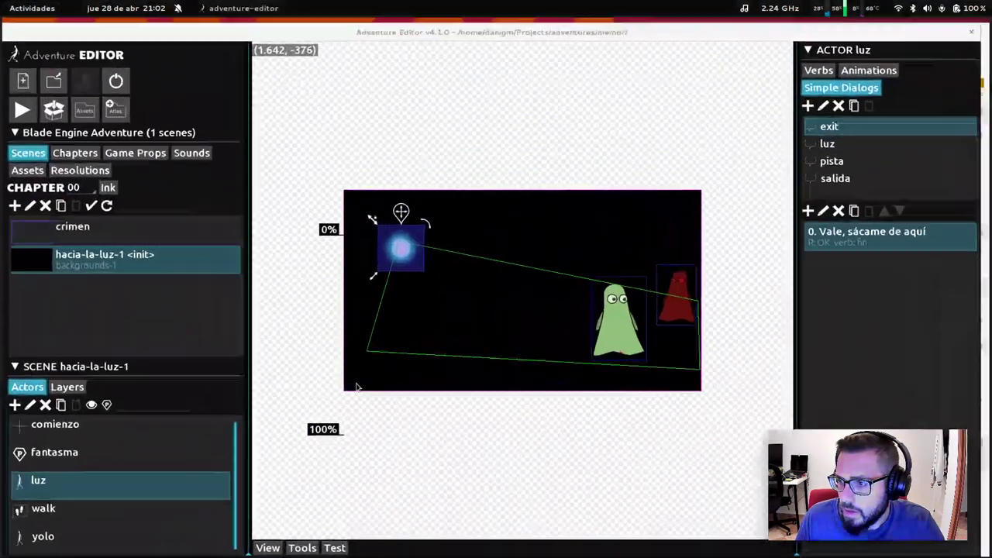
click(69, 237)
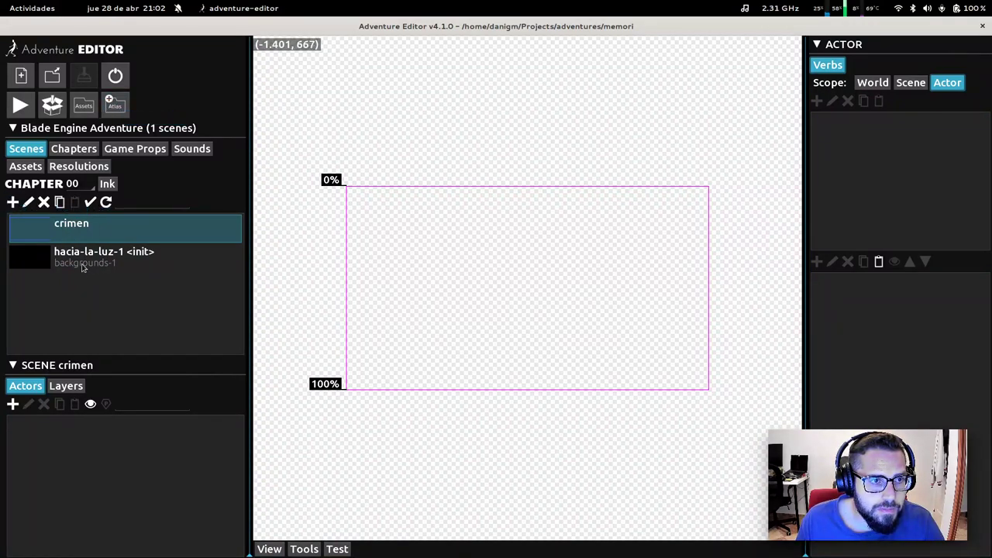
click(115, 105)
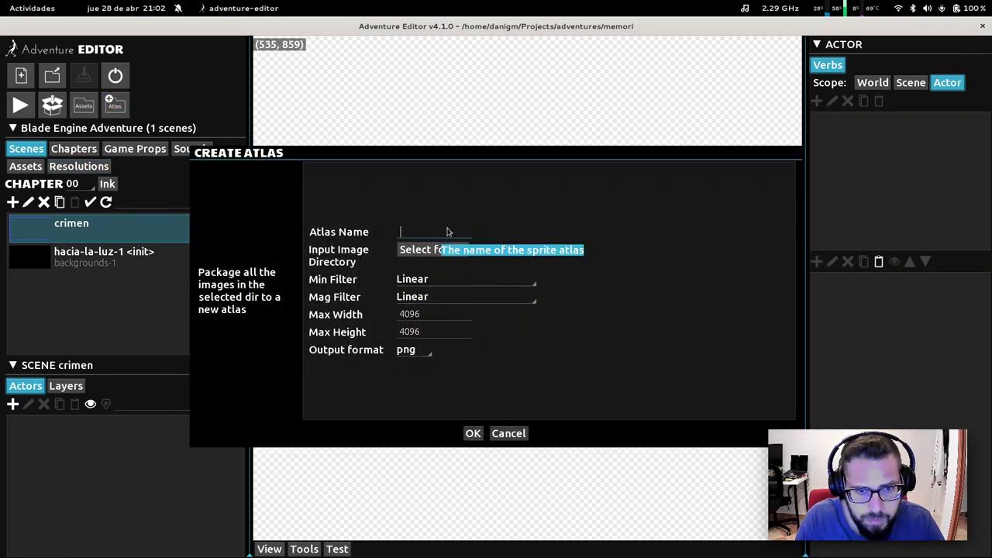
text(b)
key(BackSpace)
key(Escape)
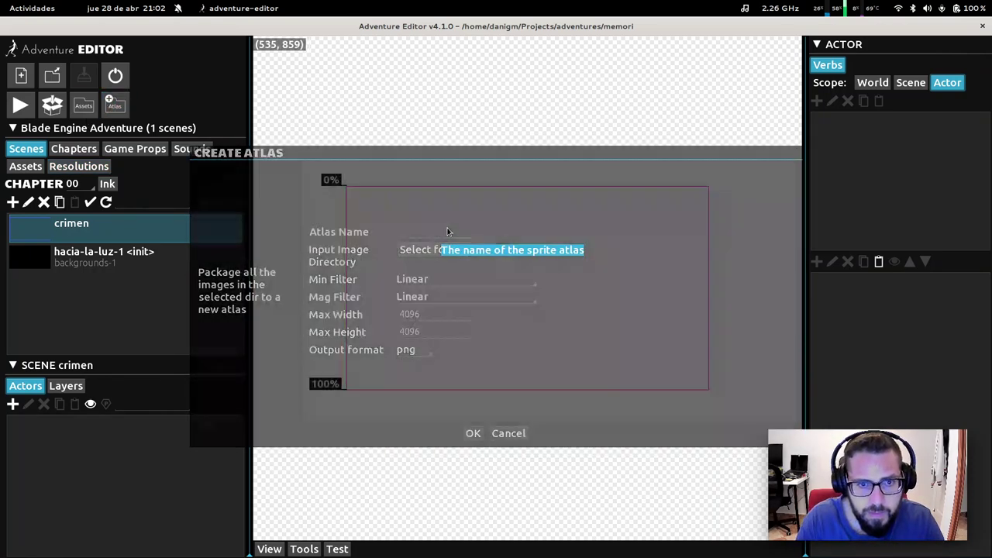
Step: Start creating a new sprite atlas and name it crimen-bg
click(115, 105)
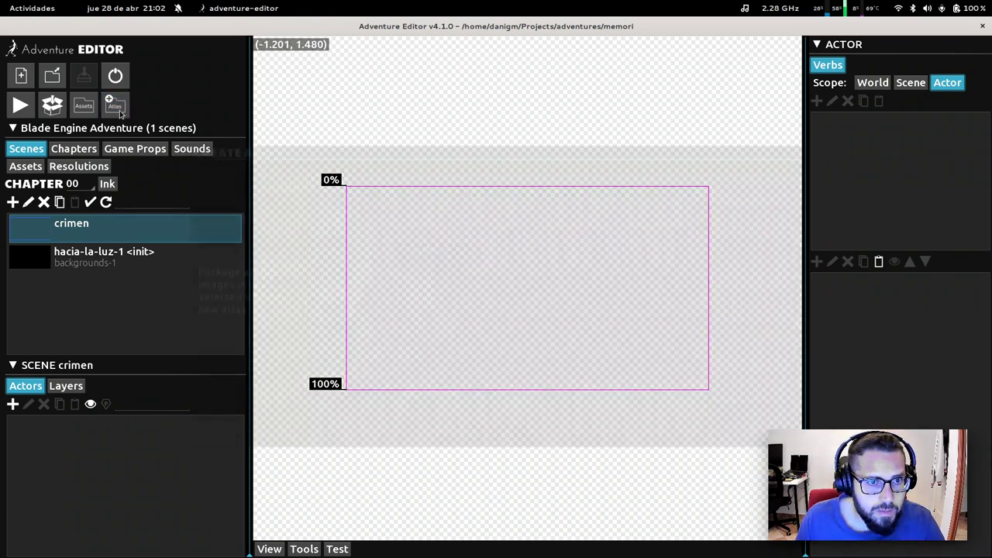
click(419, 236)
text(cr)
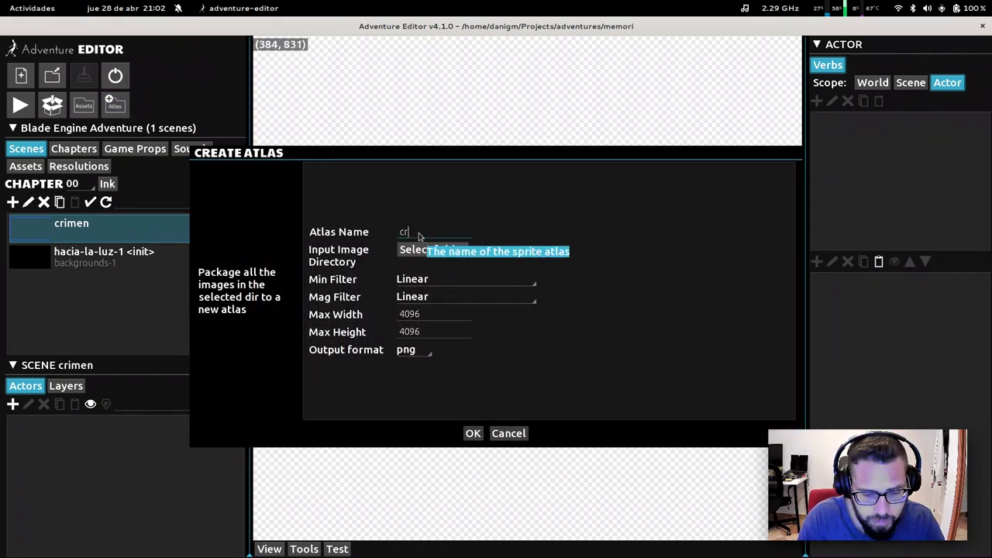
text(imen-bg)
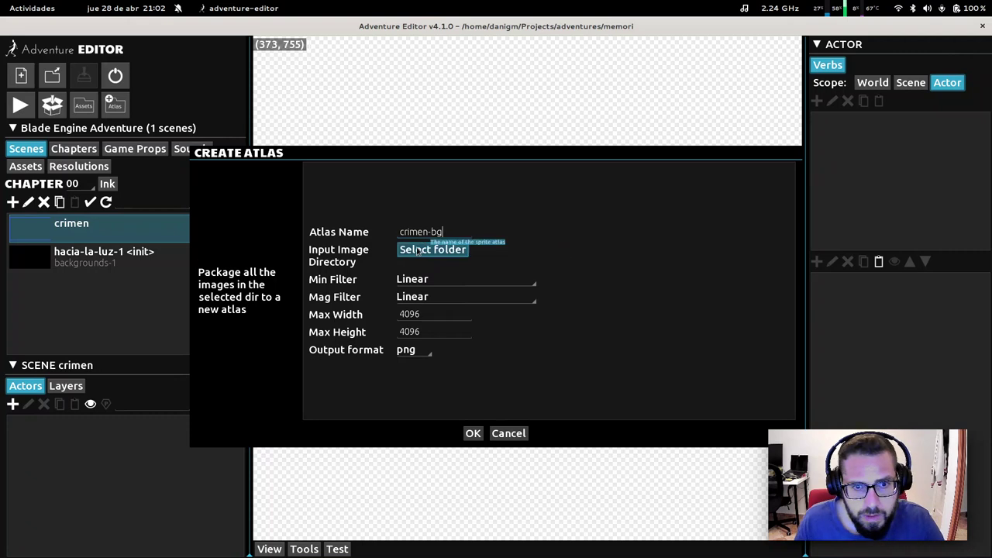
Step: Try to set the Projects/adventures/memori/backgrounds folder as the atlas's input image directory
click(432, 249)
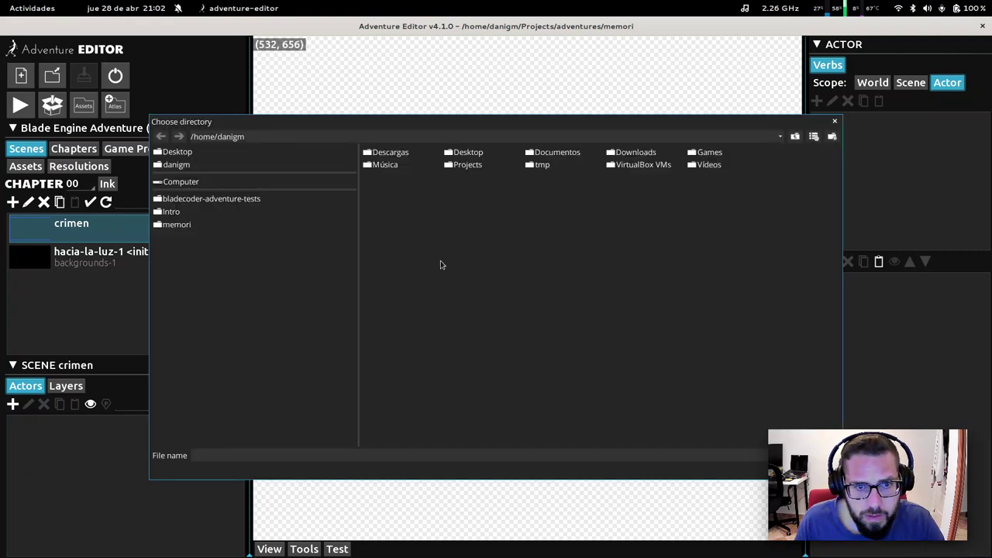
click(177, 225)
double_click(566, 153)
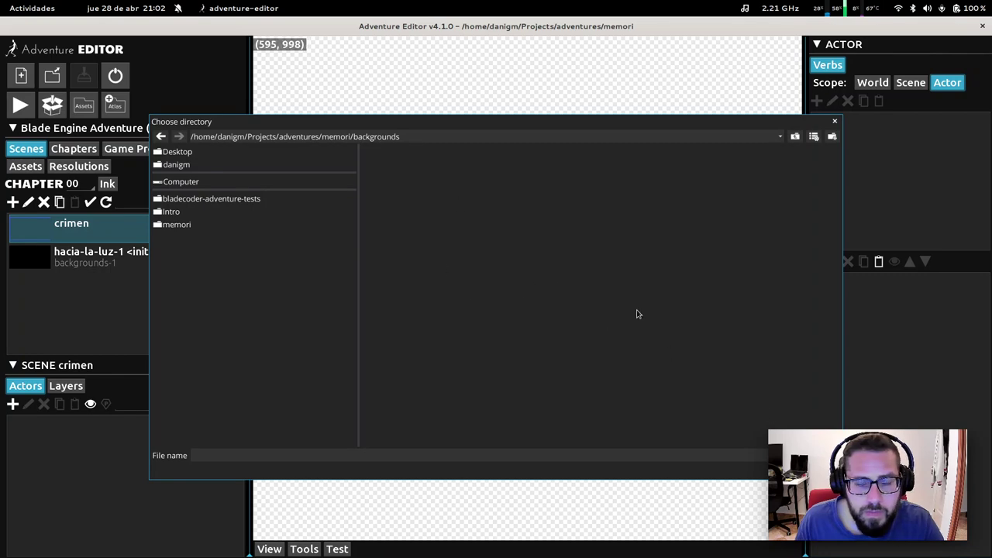
key(Return)
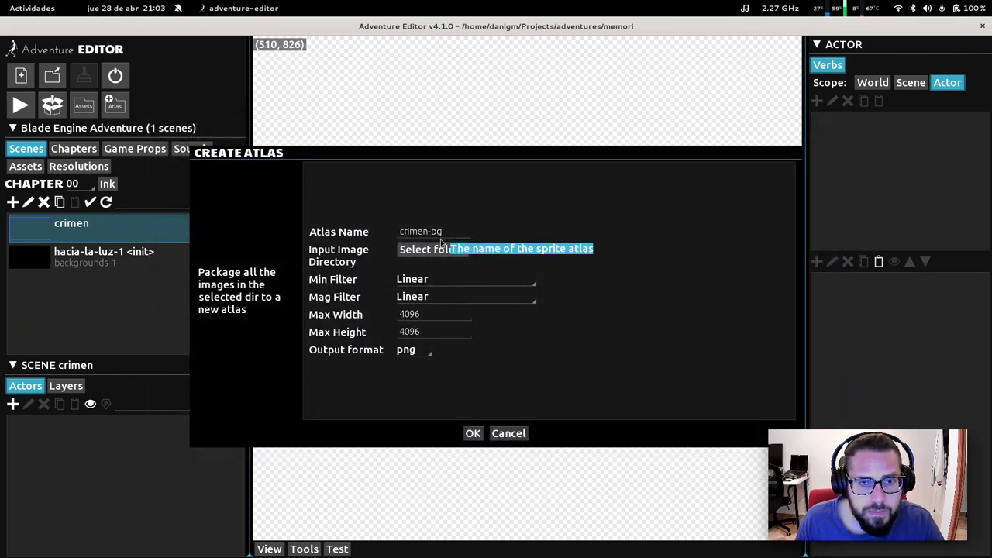
Step: Change the name of the new atlas to backgrounds2
triple_click(442, 235)
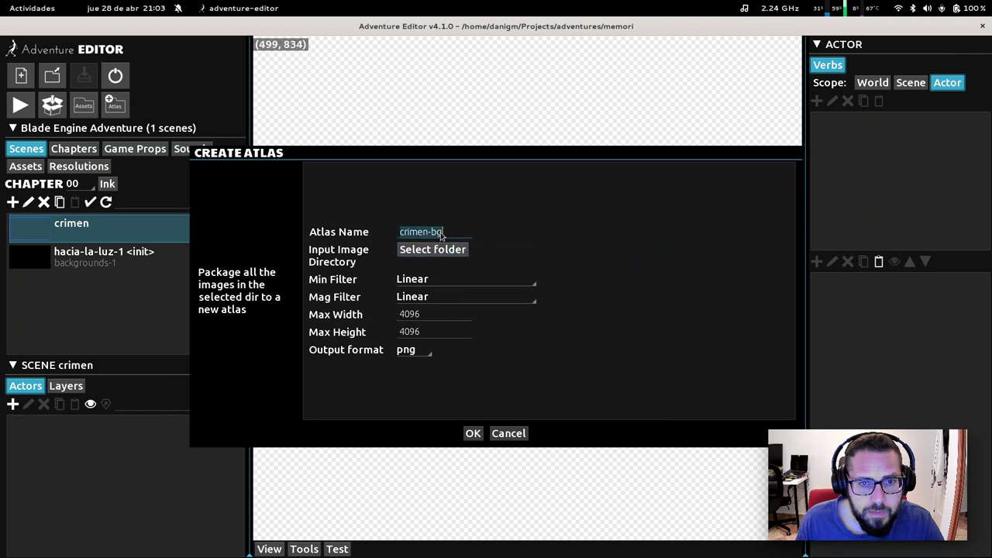
text(backgrounds)
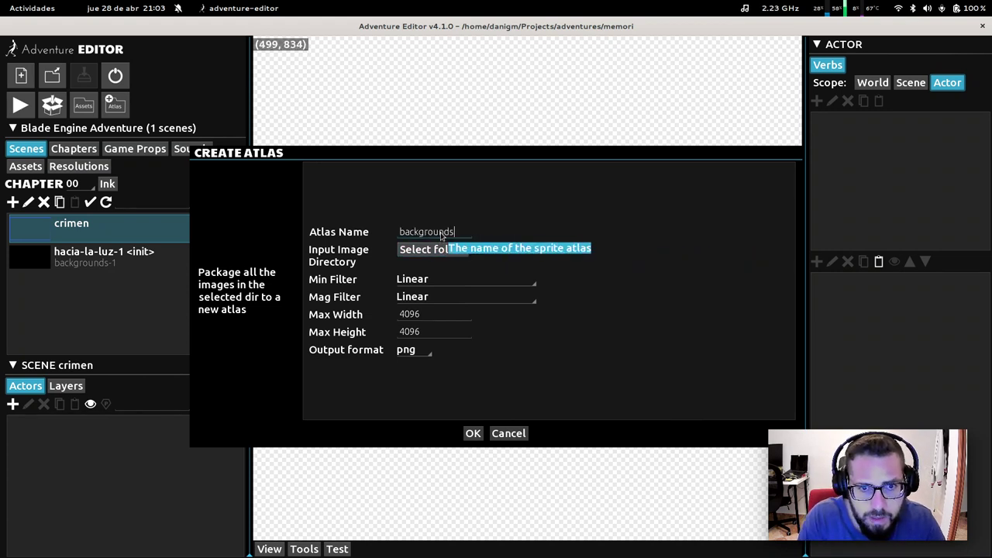
text(2)
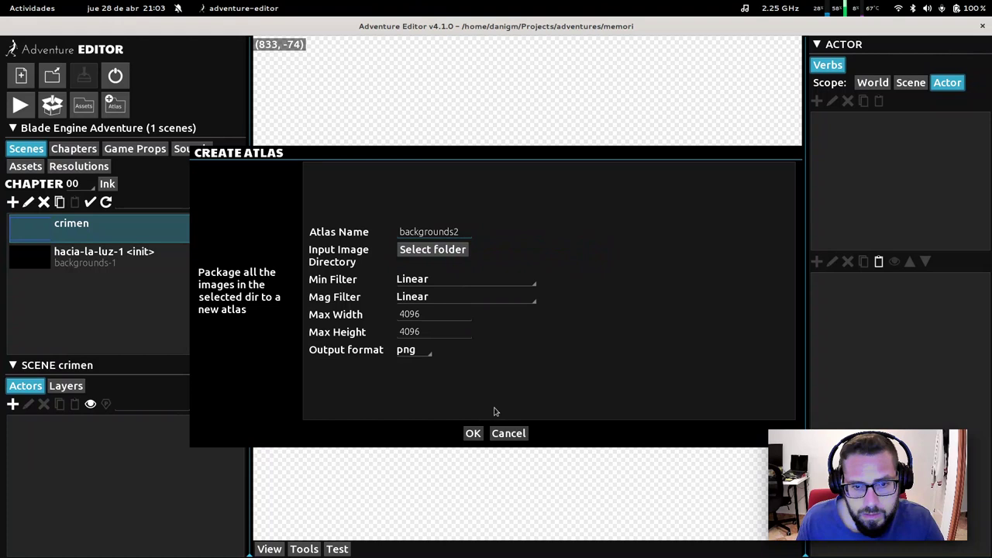
Step: Set the Projects/adventures/memori/backgrounds folder as the input image directory and create the atlas
click(433, 249)
click(189, 225)
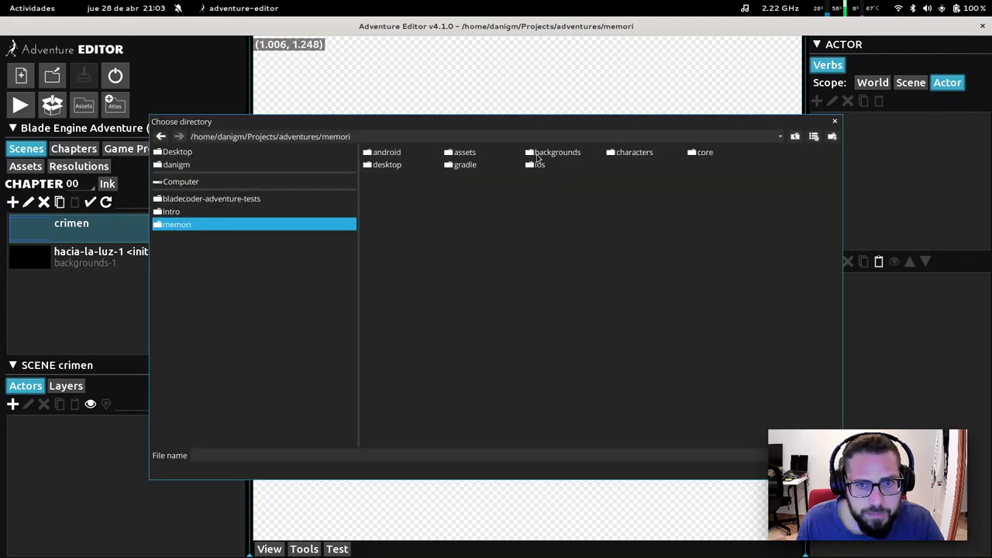
double_click(565, 153)
click(176, 225)
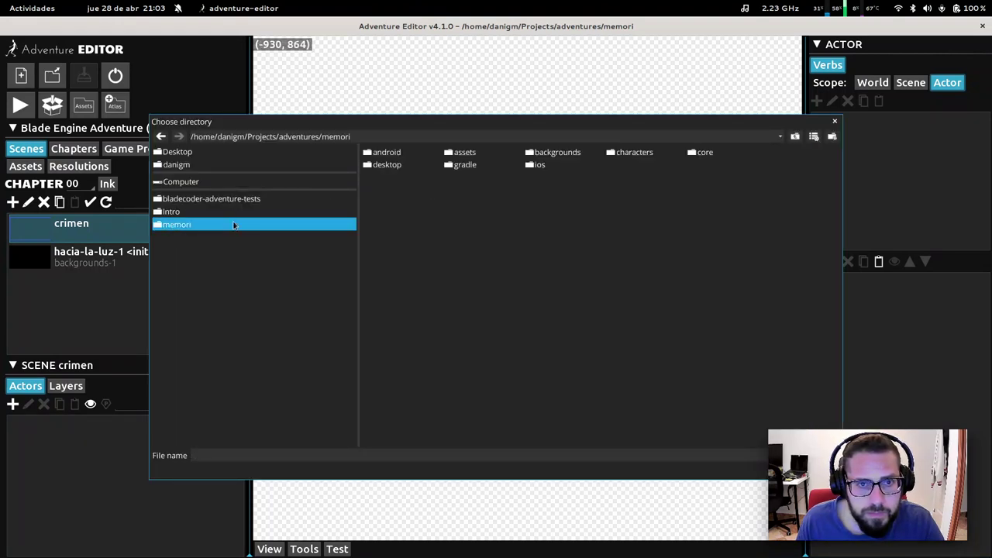
double_click(574, 154)
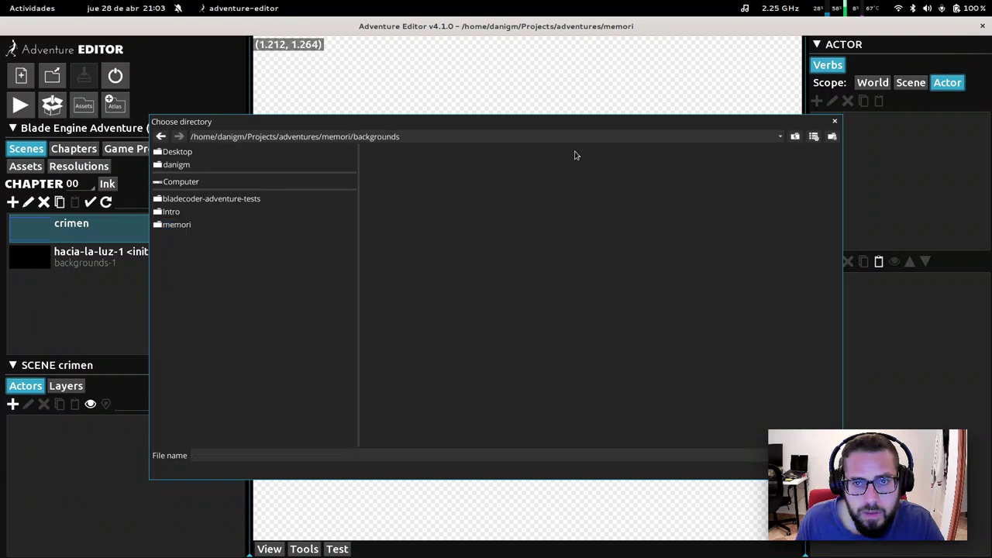
key(Return)
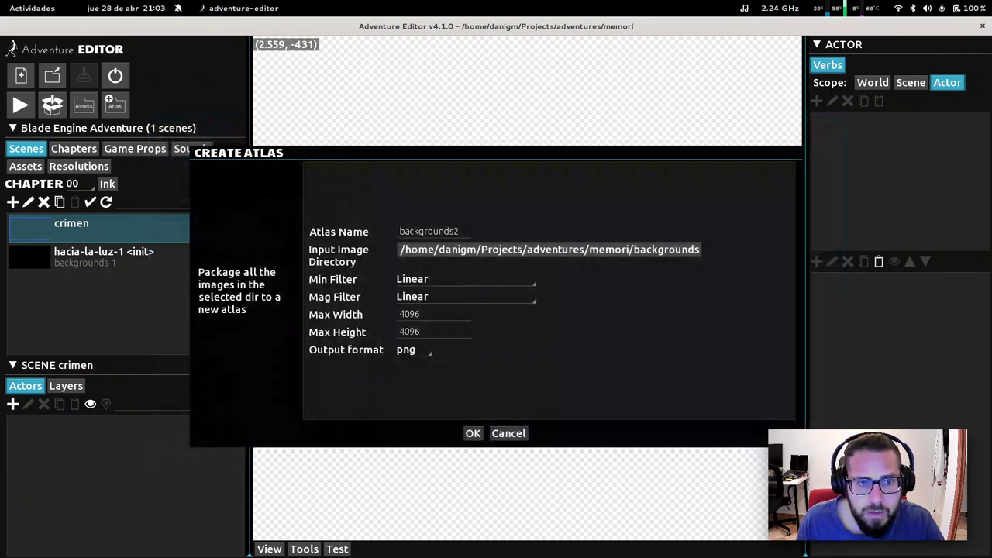
click(474, 433)
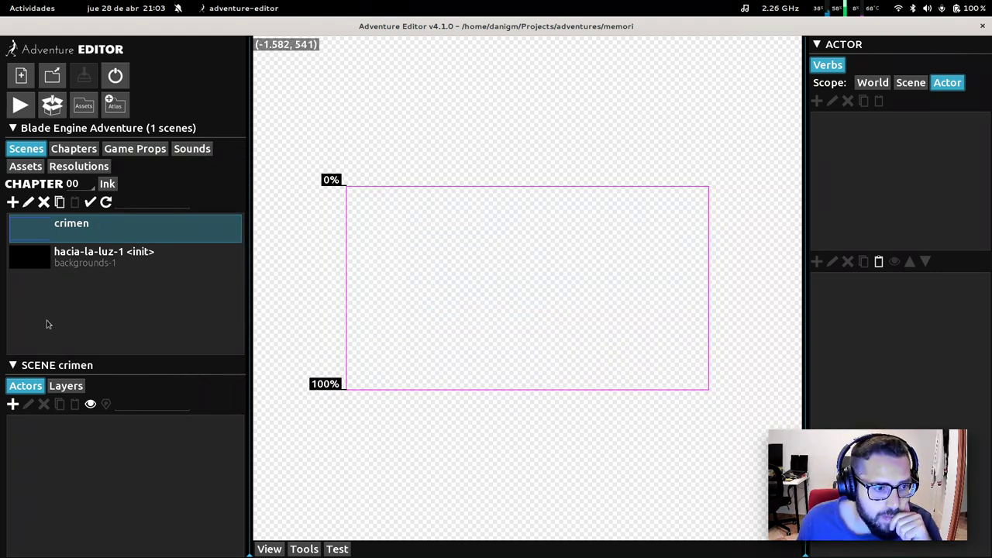
Step: Edit the crimen scene to use the backgrounds2 atlas with the crimen region as its background
click(27, 202)
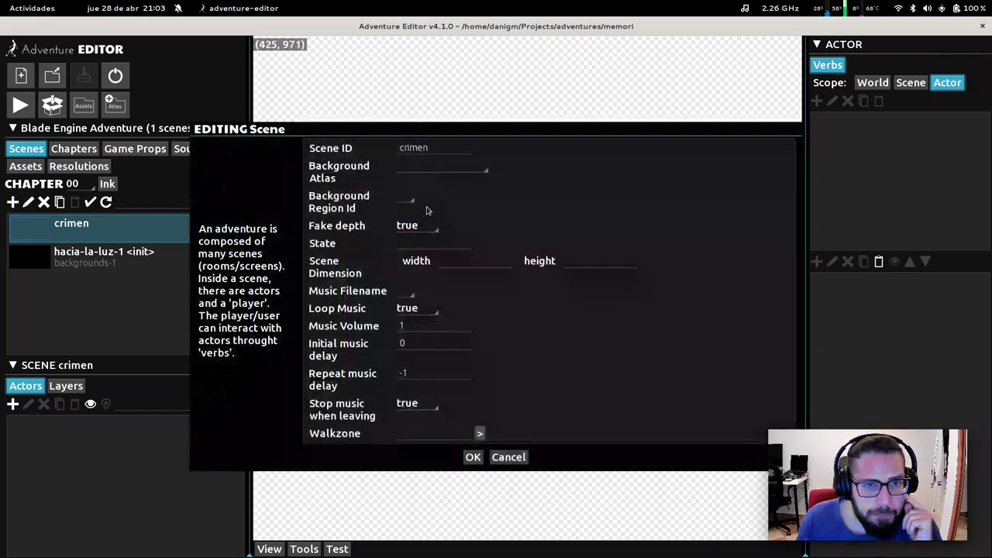
click(423, 165)
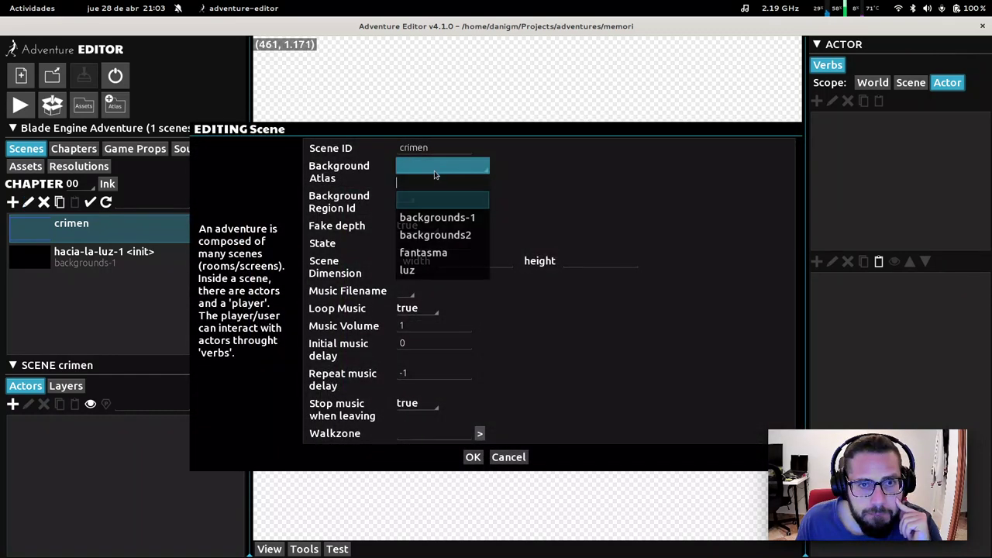
click(442, 237)
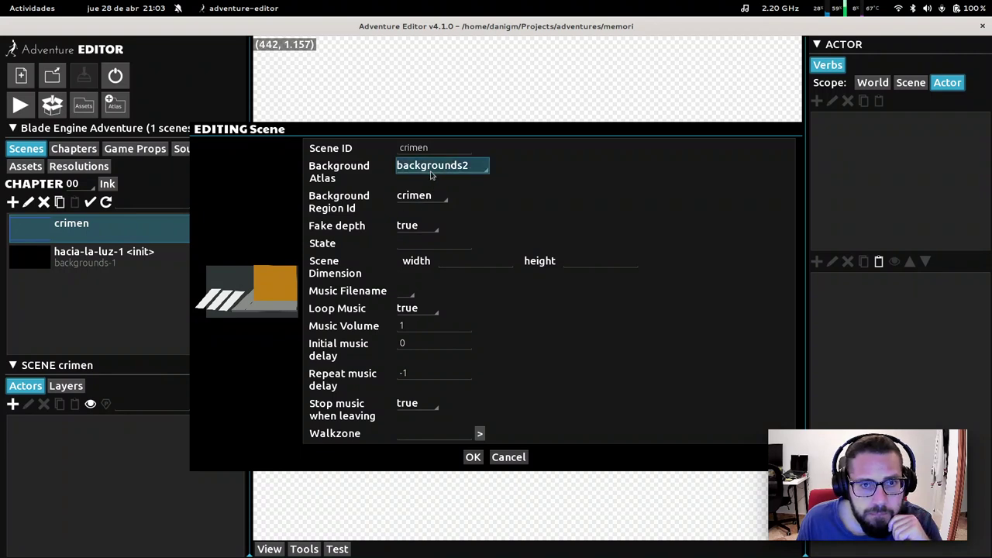
click(421, 196)
click(421, 196)
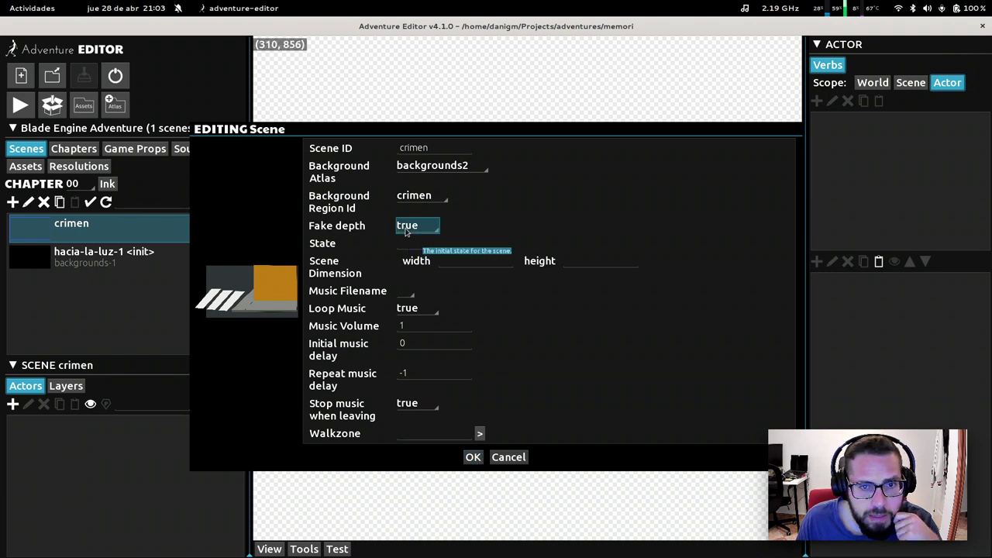
click(473, 458)
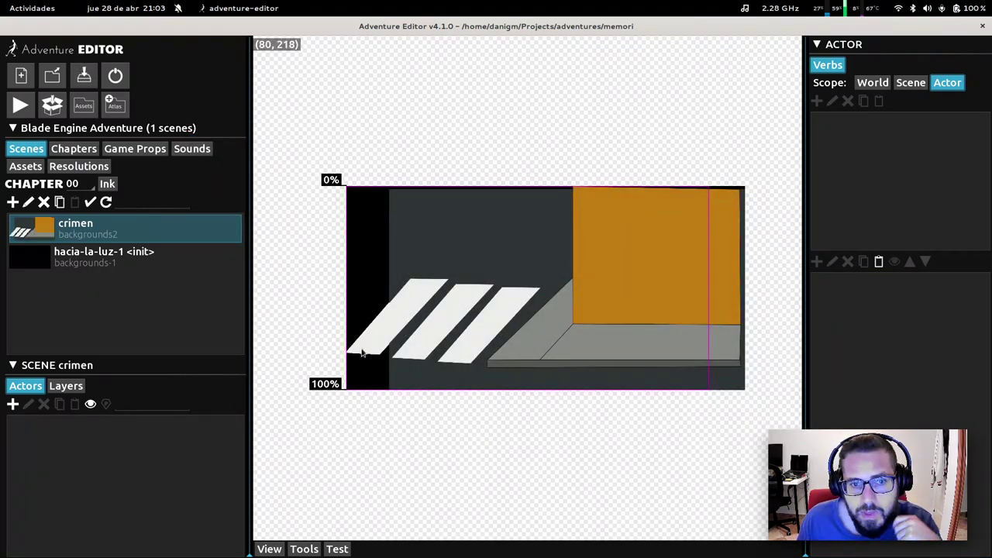
Step: Switch to Inkscape and set the PNG export to the page area with a height of 1080 pixels
key(super)
click(559, 348)
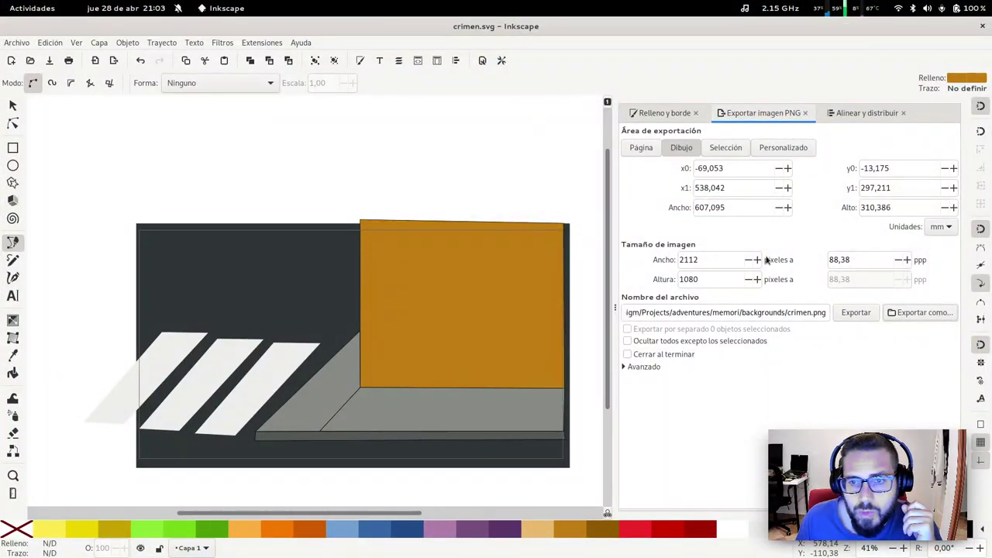
click(642, 147)
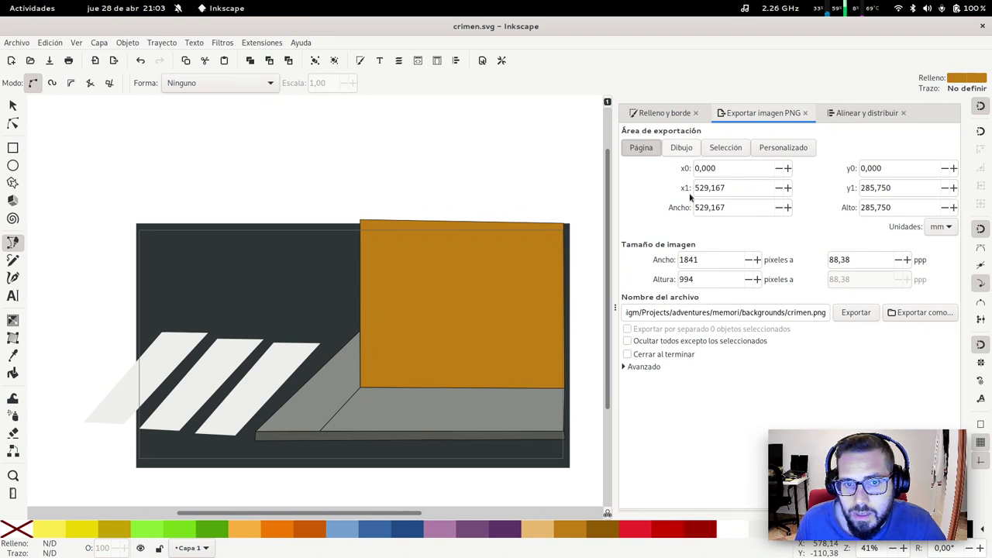
double_click(701, 264)
key(Tab)
text(1)
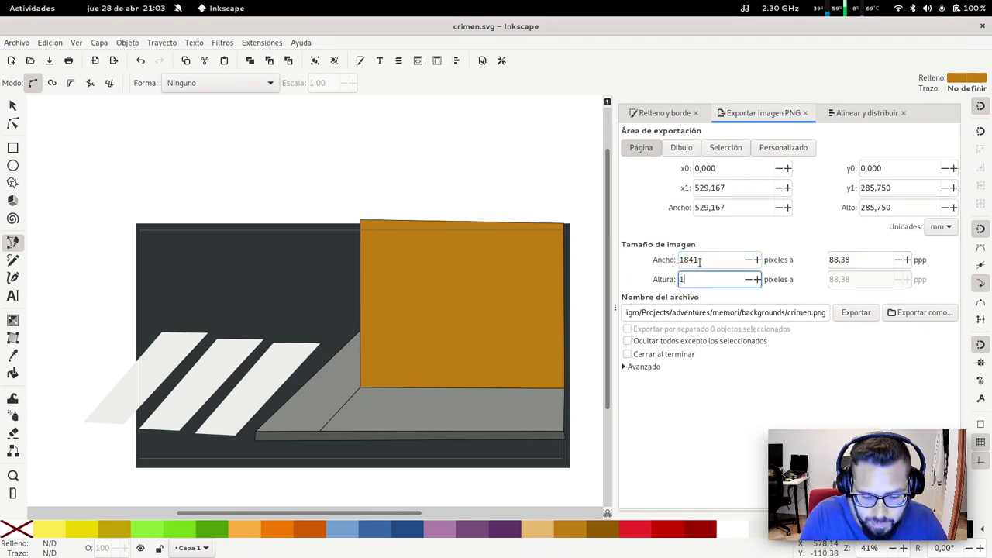
text(080)
key(Tab)
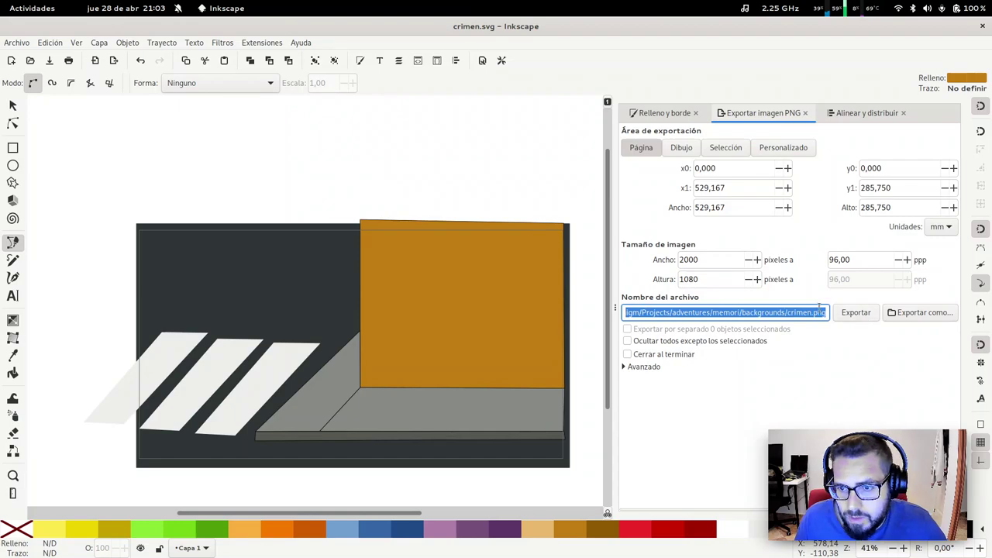
Step: Export the page, replacing the existing crimen.png, and switch to Adventure Editor
click(870, 314)
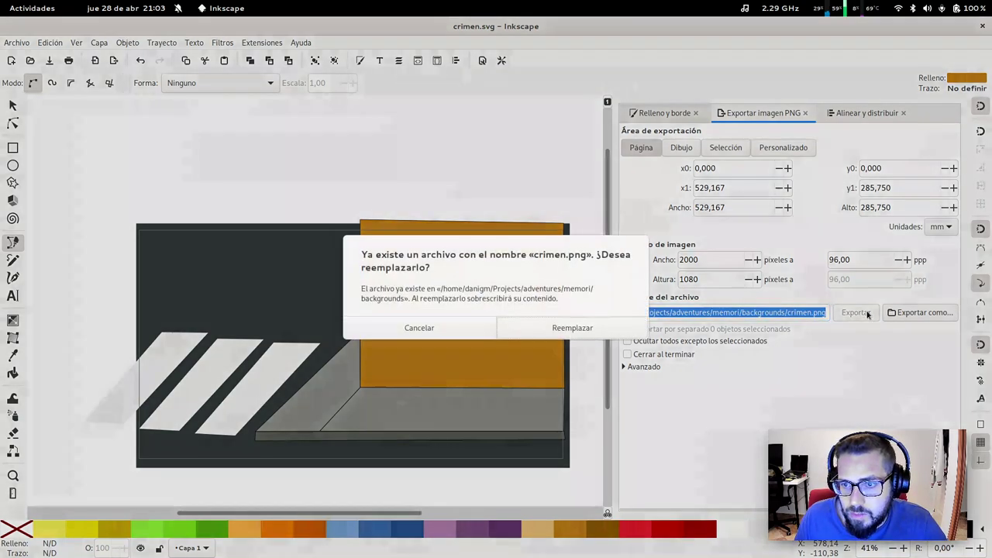
click(574, 330)
key(super)
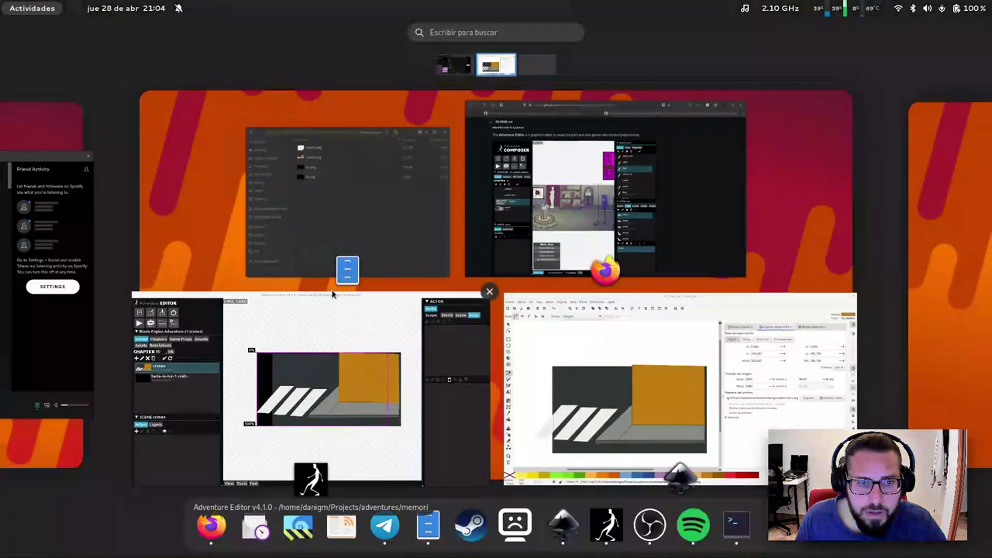
click(377, 398)
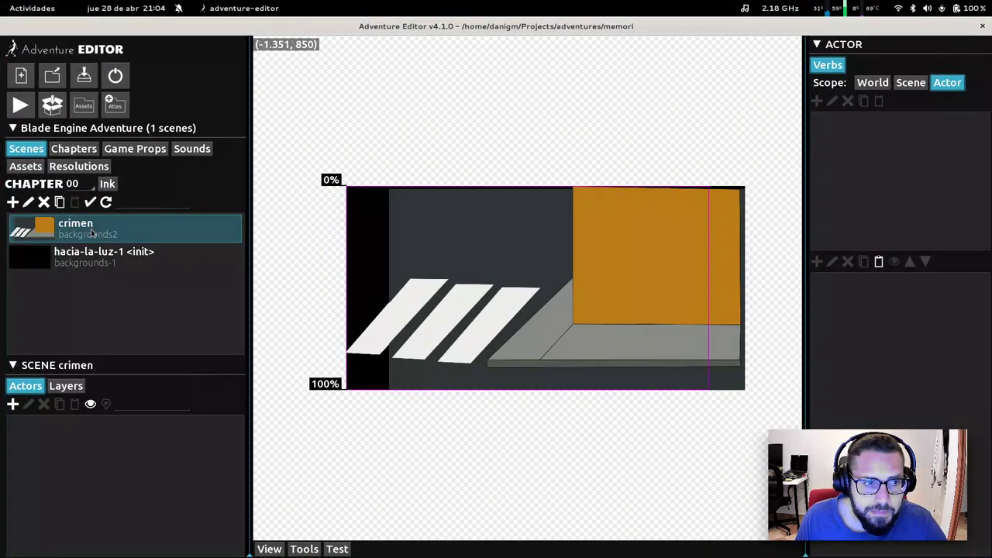
Step: Edit the crimen scene to use the backgrounds-1 atlas with the luz region as its background
click(27, 201)
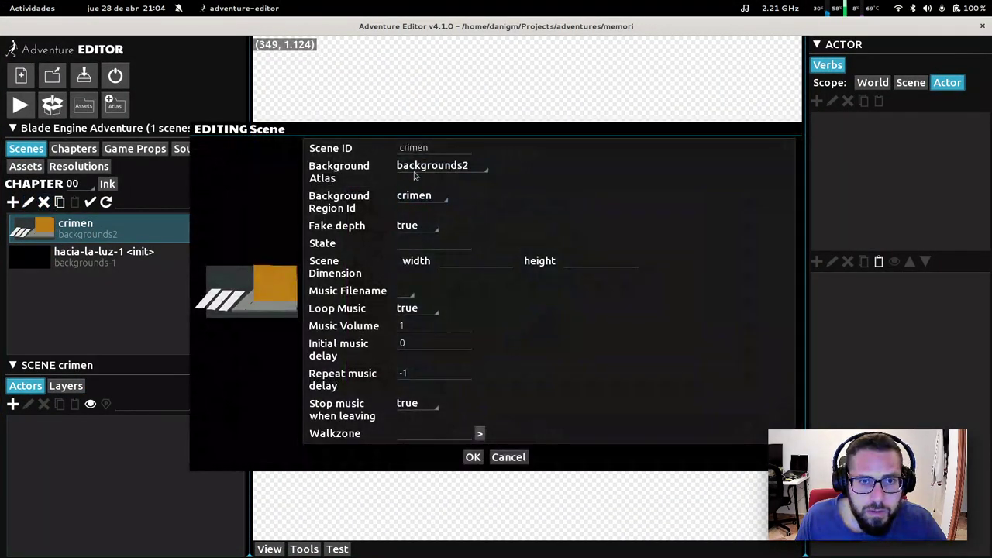
click(416, 169)
click(438, 217)
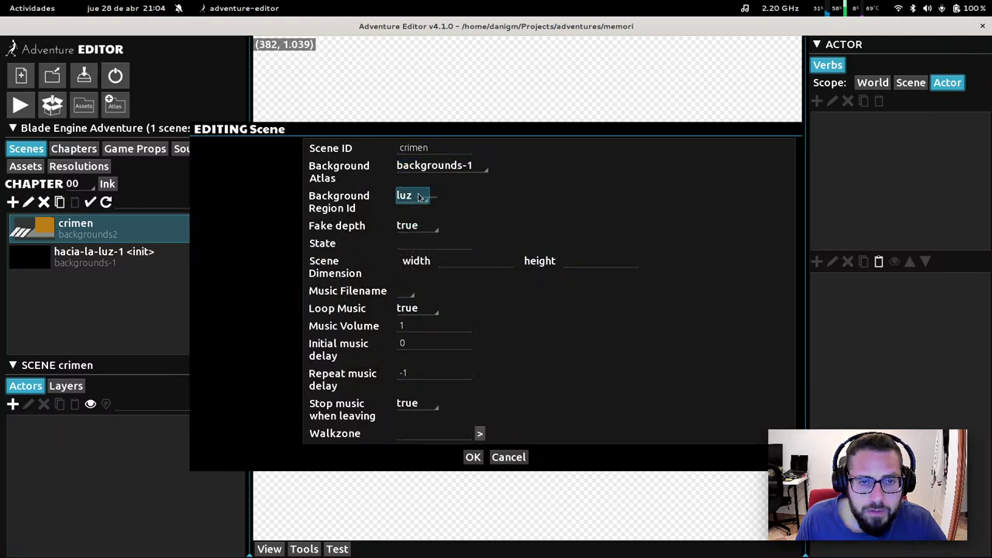
click(473, 457)
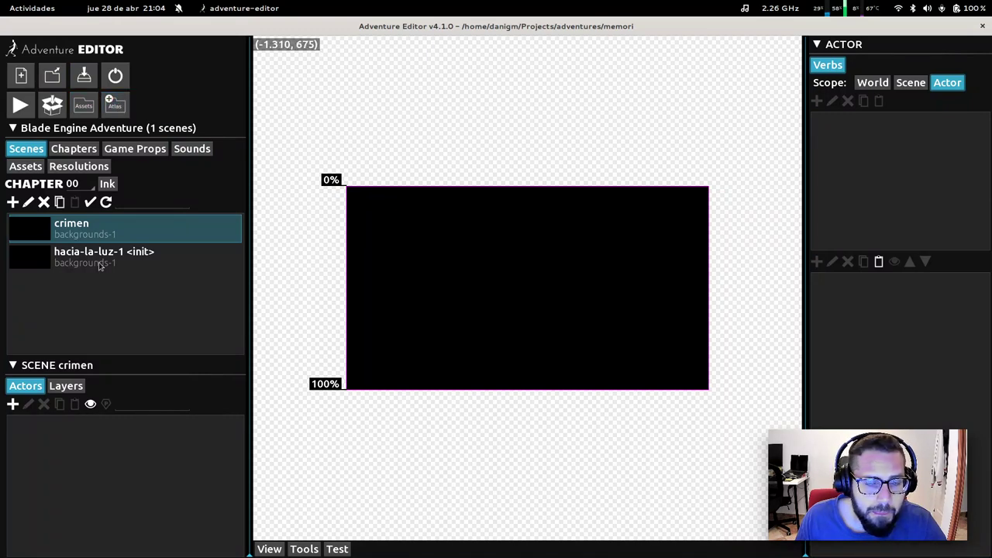
key(super)
key(super)
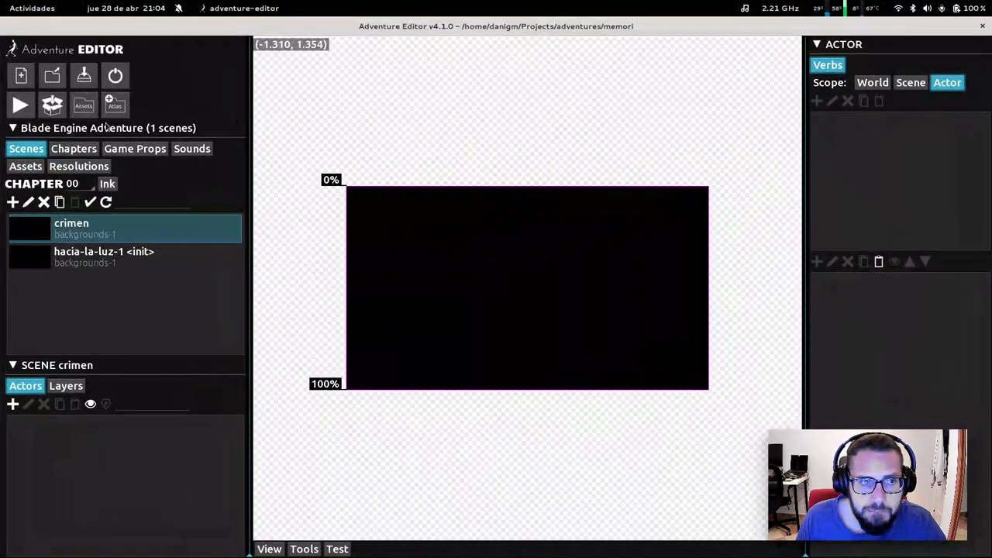
key(super)
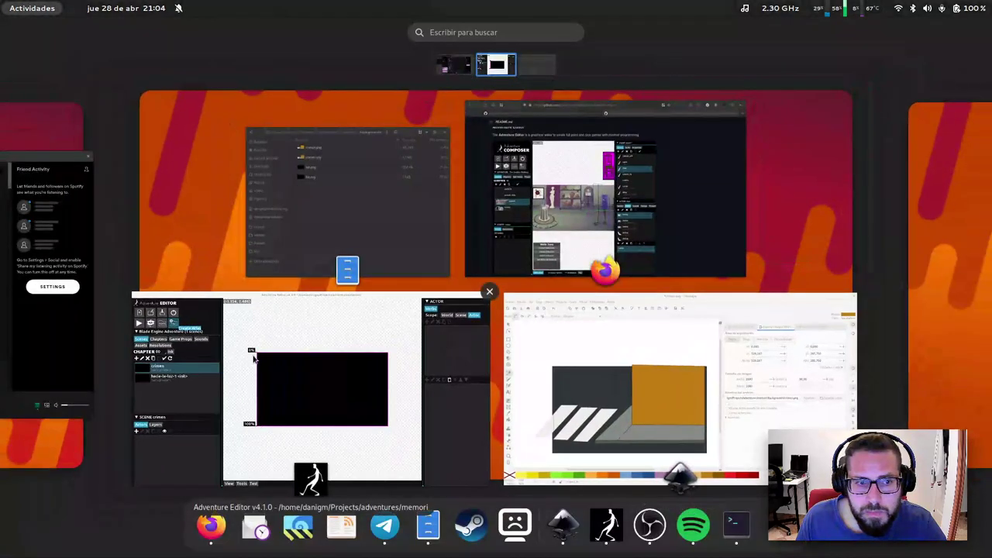
click(253, 358)
Step: Generate the backgrounds-1 atlas from the memori/backgrounds image folder with the default filters, size limits and png output
click(115, 104)
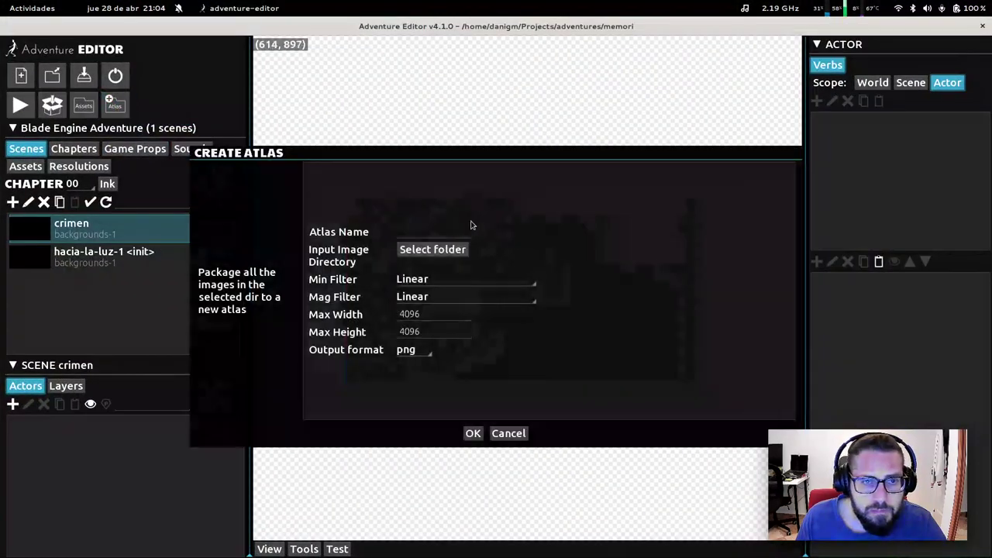
click(403, 236)
text(backgroun)
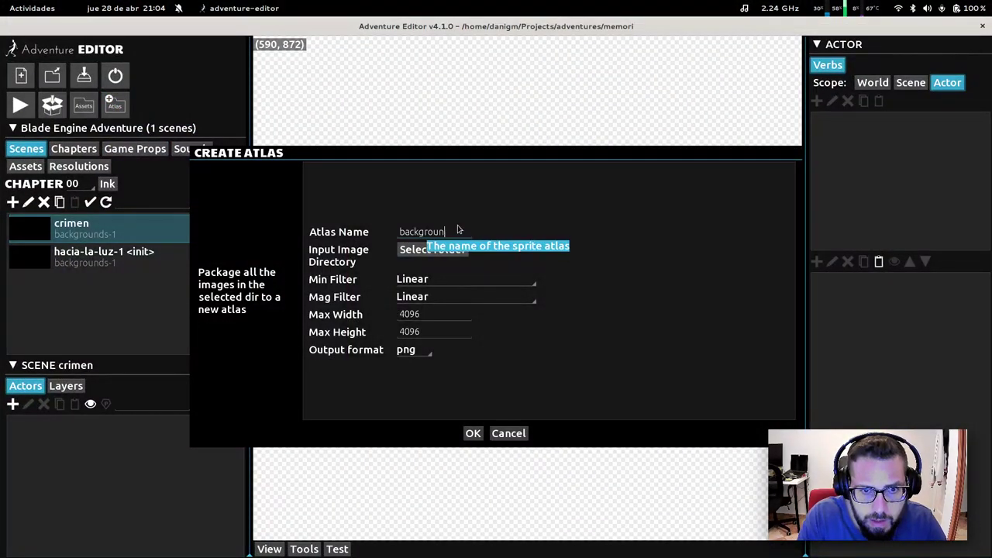
text(ds-1)
click(416, 254)
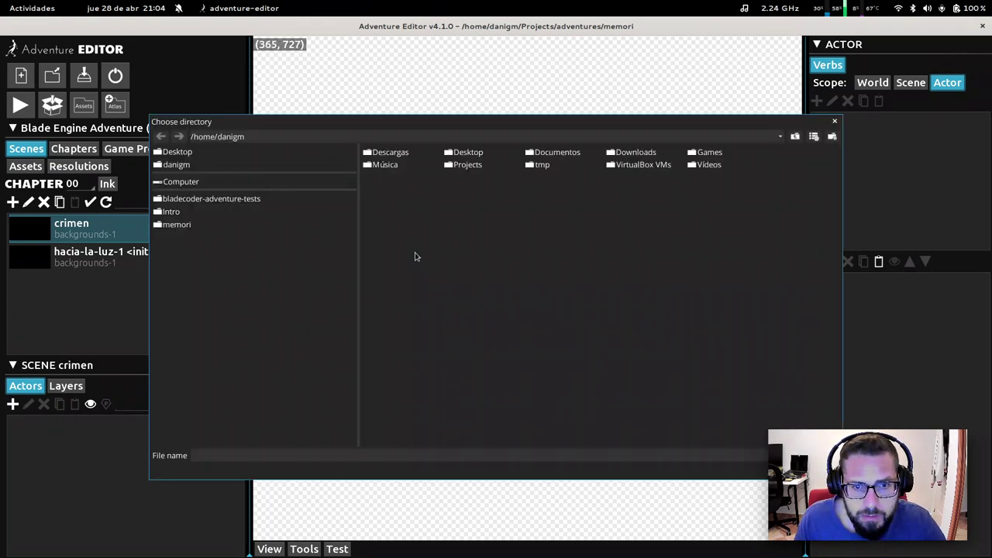
click(183, 225)
click(554, 153)
click(554, 153)
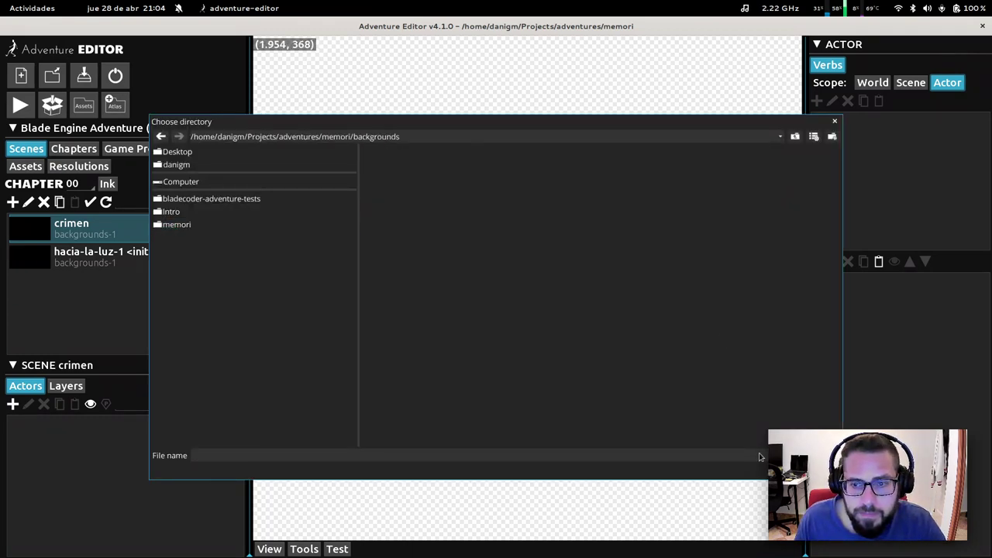
click(806, 465)
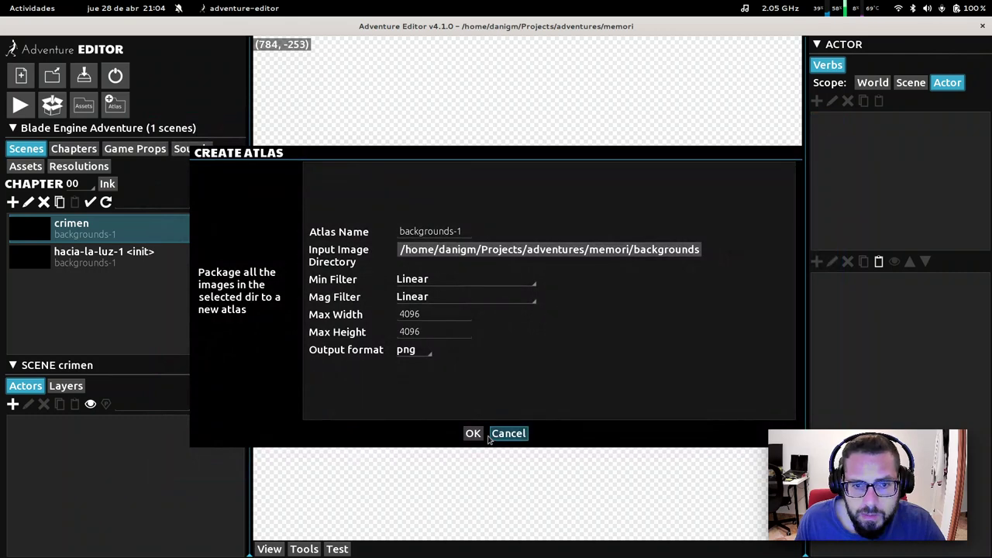
click(473, 434)
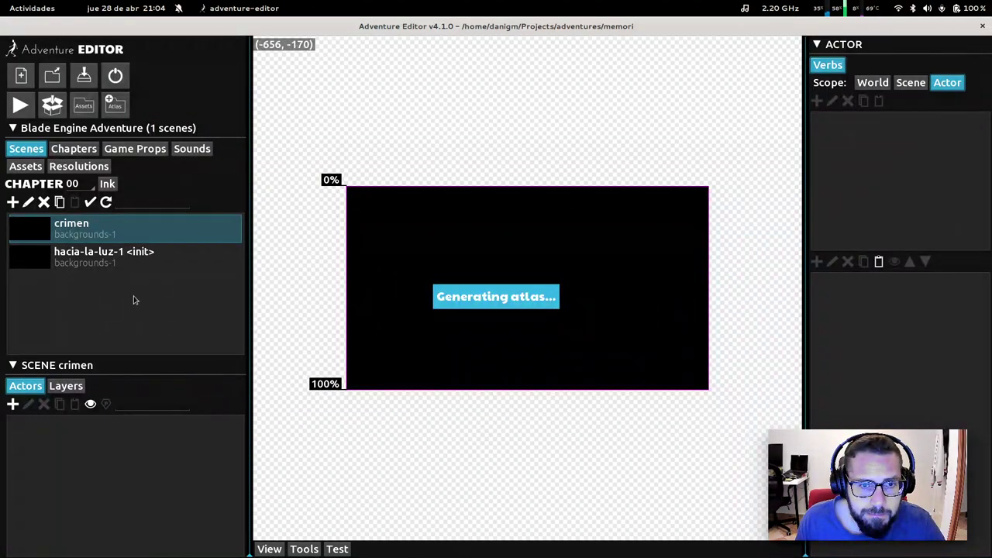
Step: Edit the crimen scene to use the backgrounds-1 atlas with the crimen region as its background
click(27, 202)
click(424, 169)
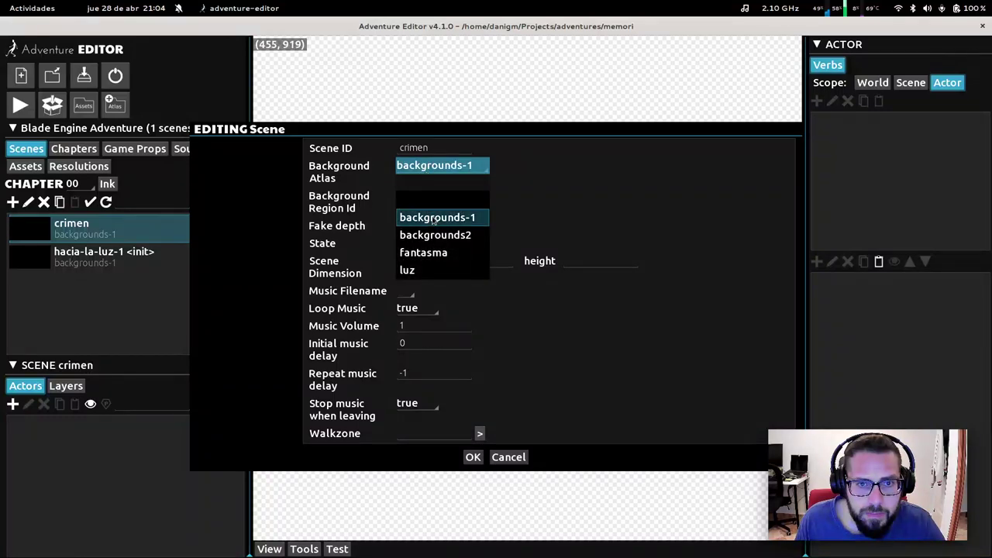
click(431, 217)
click(427, 197)
click(419, 229)
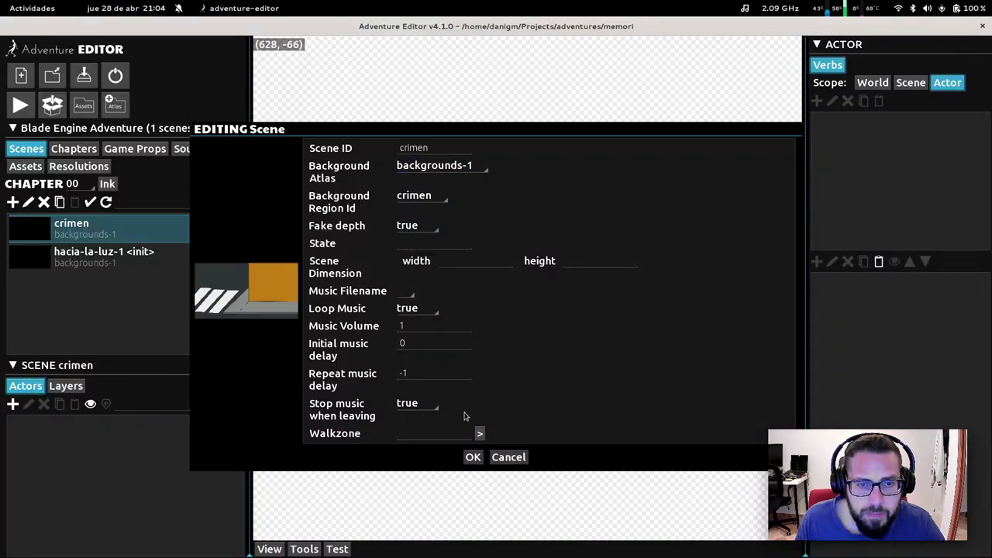
click(473, 456)
Step: Compare the hacia-la-luz-1 scene with crimen, test-run crimen, and move its 0% depth marker well above the background image
click(141, 257)
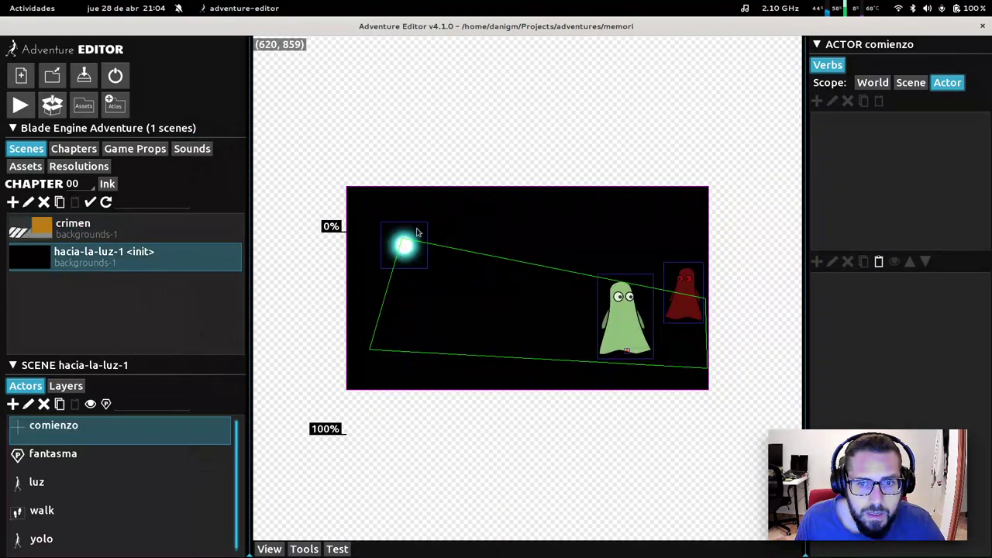
click(81, 236)
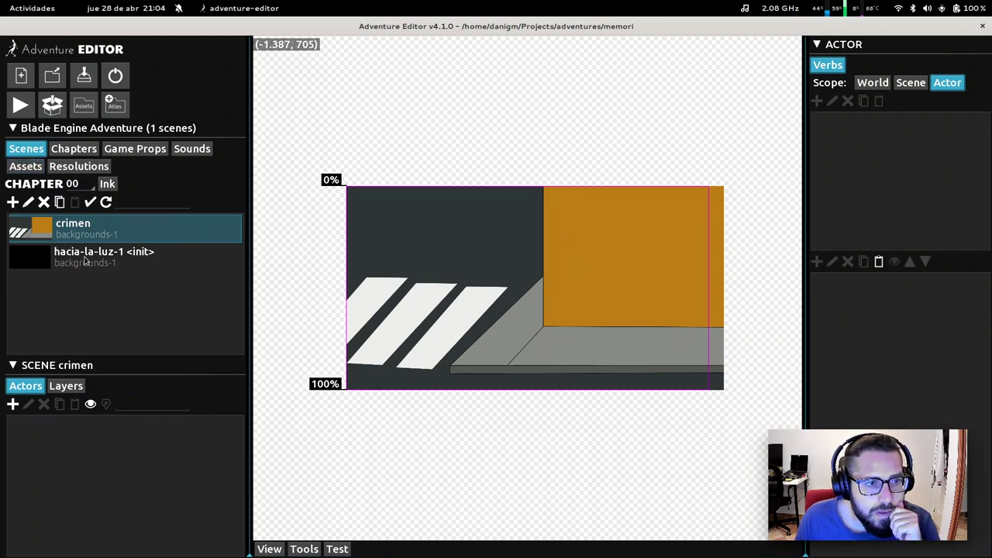
click(335, 549)
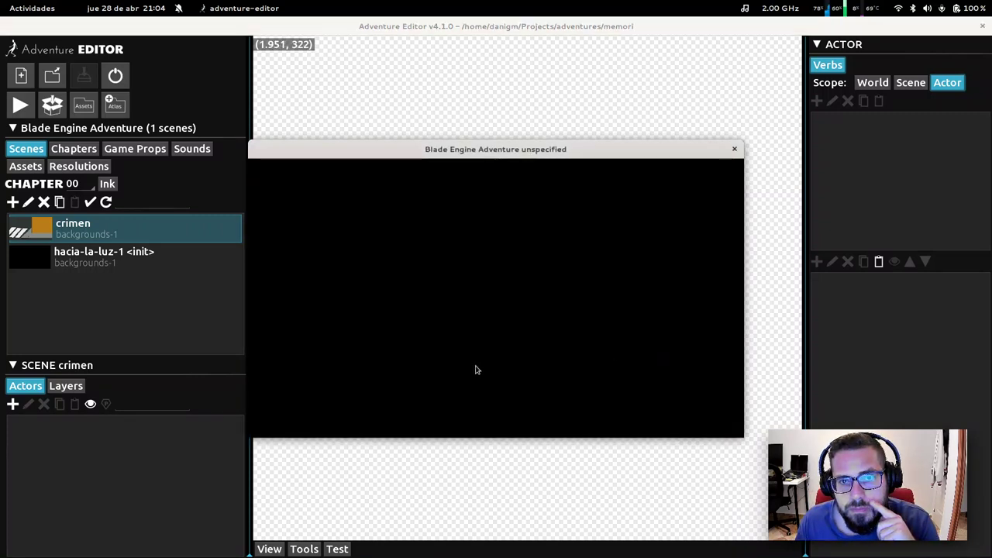
click(756, 363)
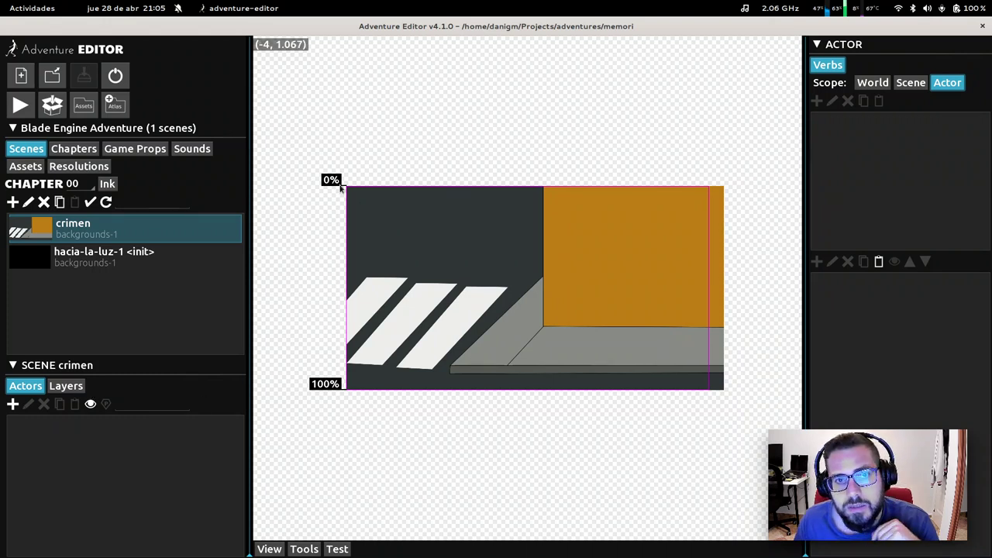
drag(340, 188, 335, 66)
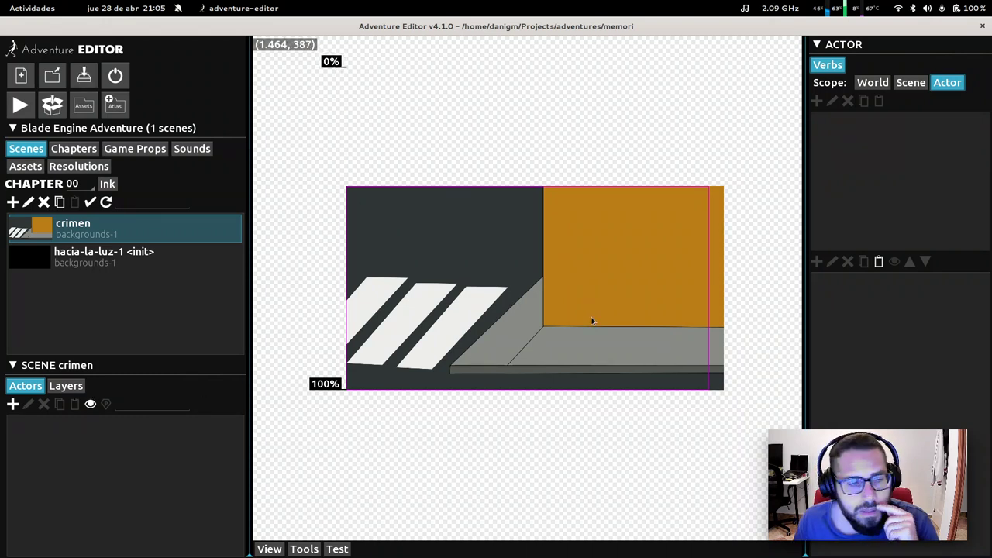
Step: Create a character actor with the ID fantasma in the crimen scene, using the atlas renderer and fake depth enabled
click(12, 403)
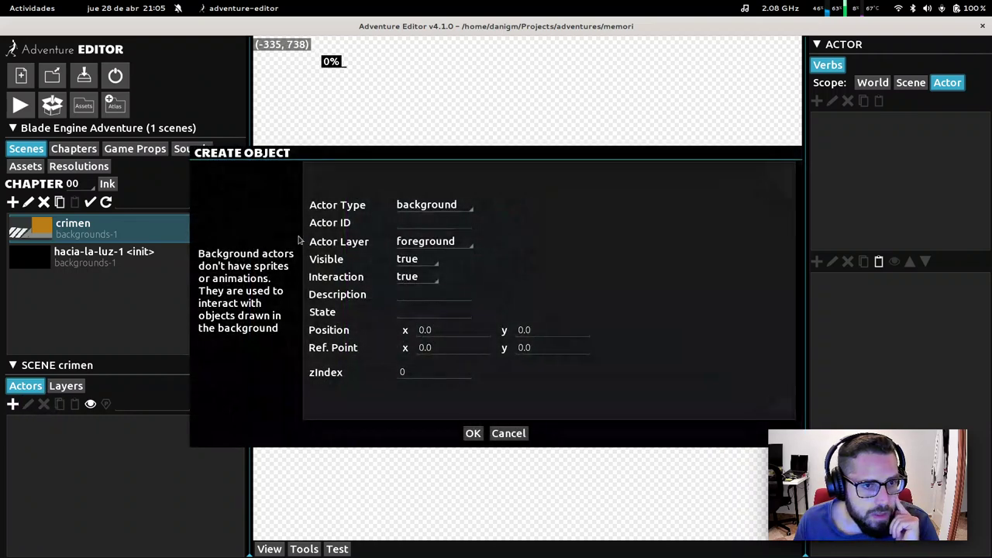
click(448, 204)
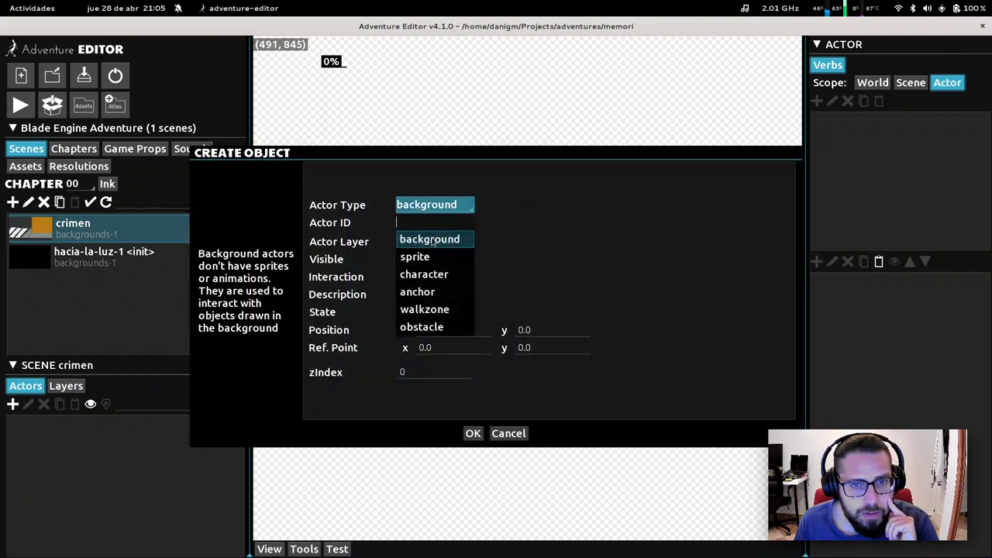
click(440, 276)
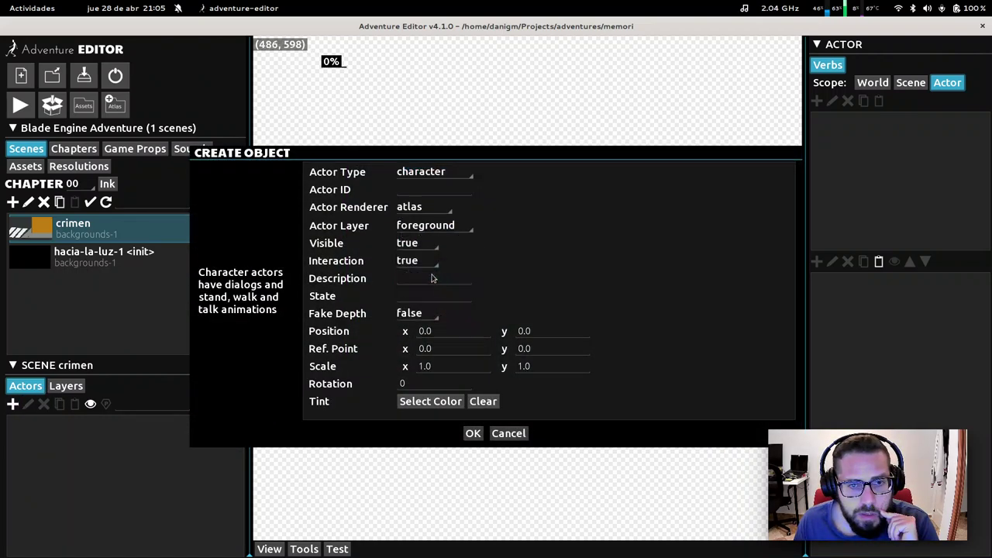
click(431, 191)
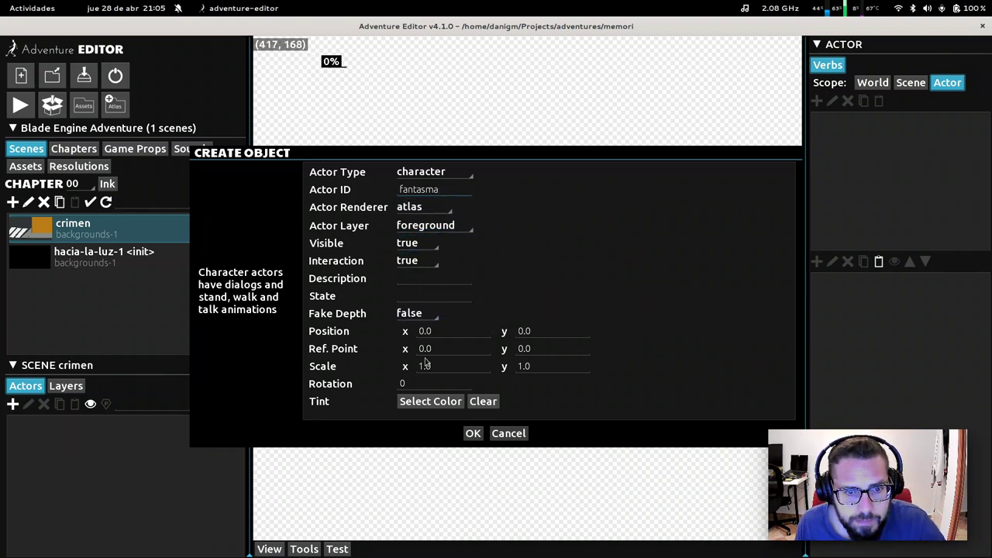
click(417, 314)
click(411, 348)
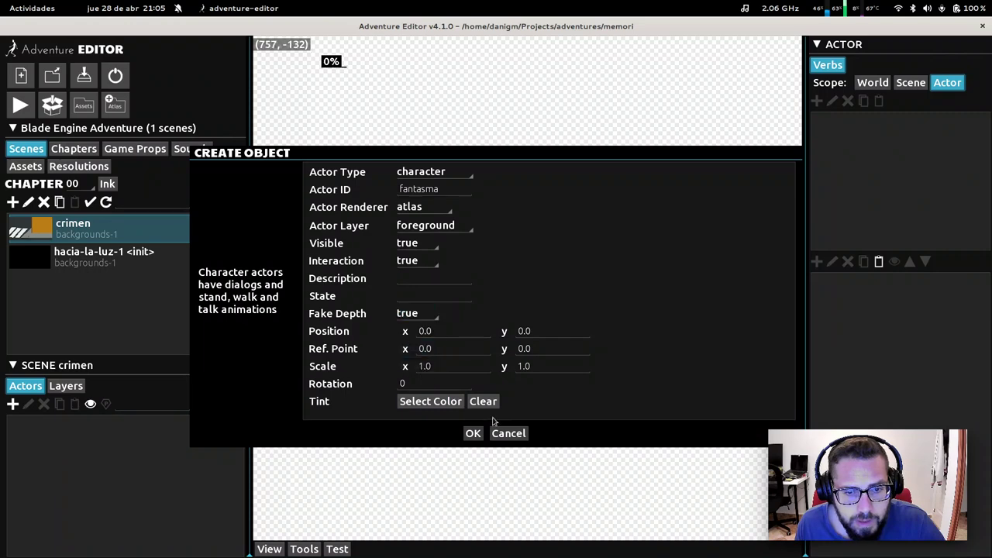
click(474, 435)
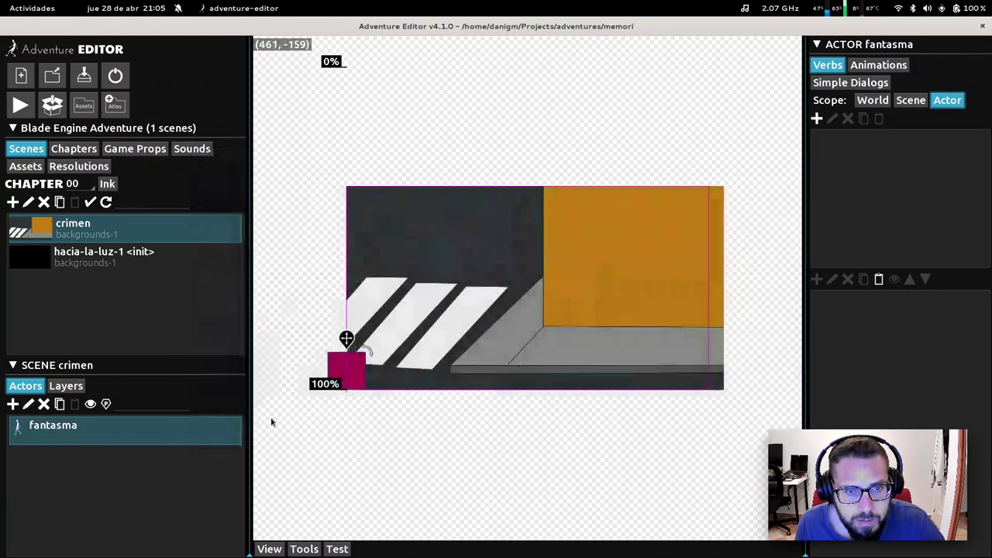
Step: Review the fantasma actor's properties without changing them and make it the player of the crimen scene
click(28, 404)
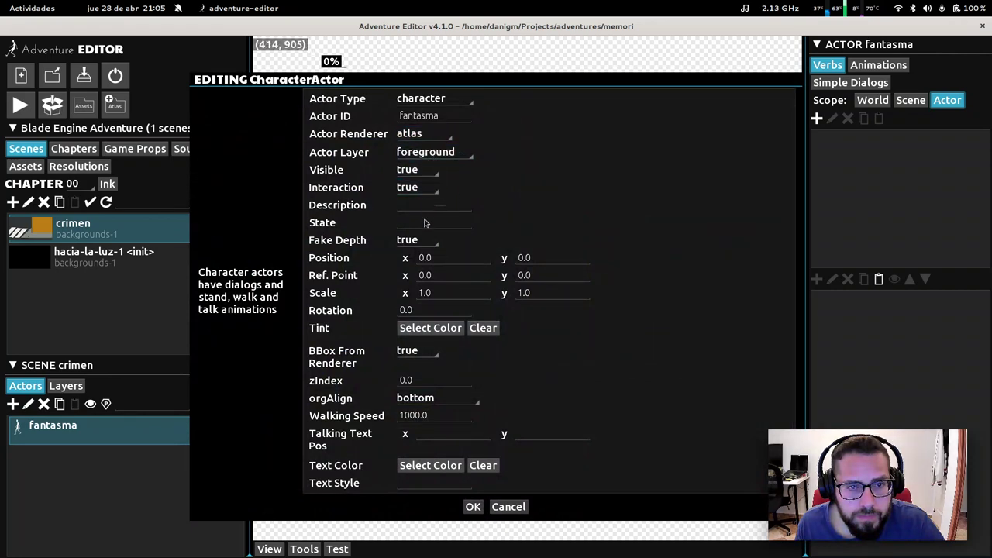
click(500, 507)
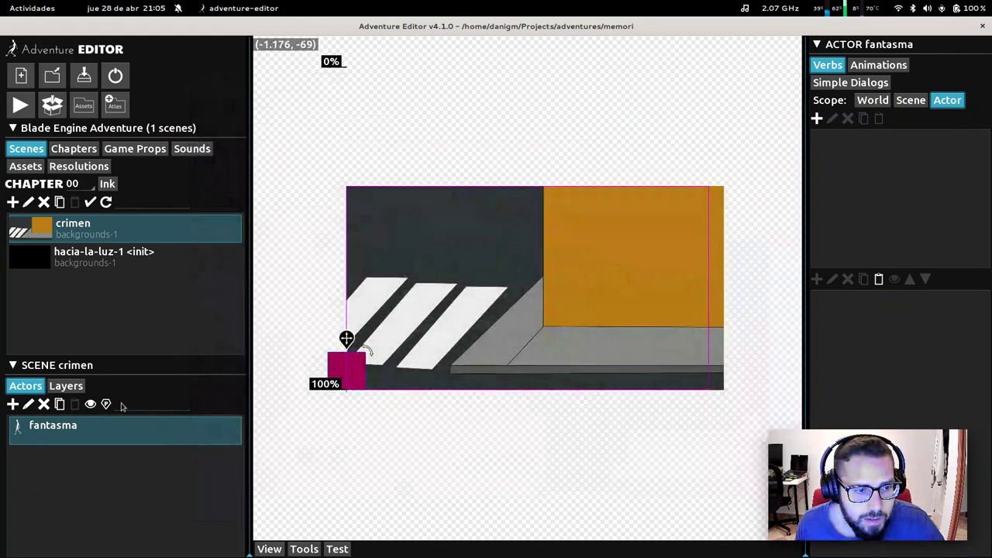
click(106, 404)
Step: Add all animations from the fantasma atlas source to the fantasma actor
click(878, 64)
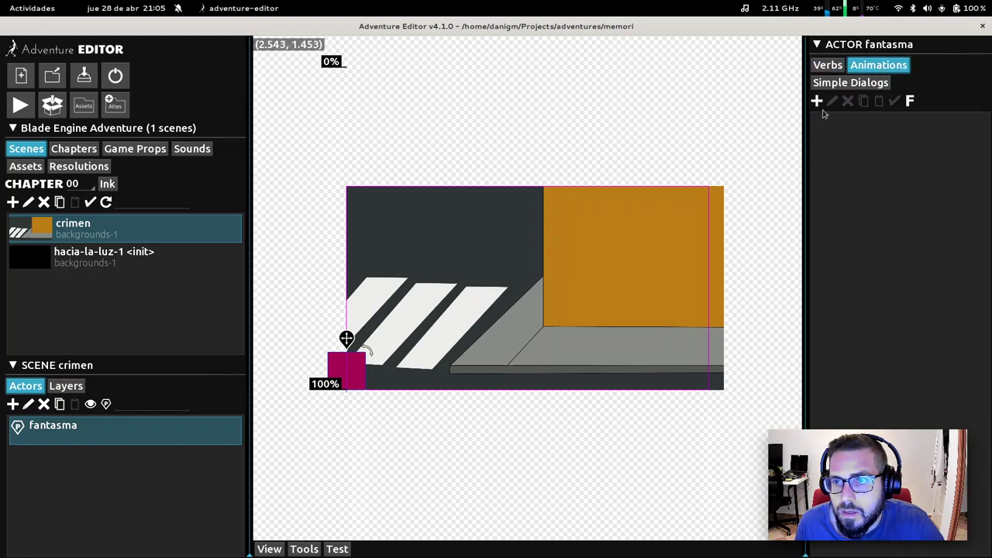
click(817, 100)
click(442, 213)
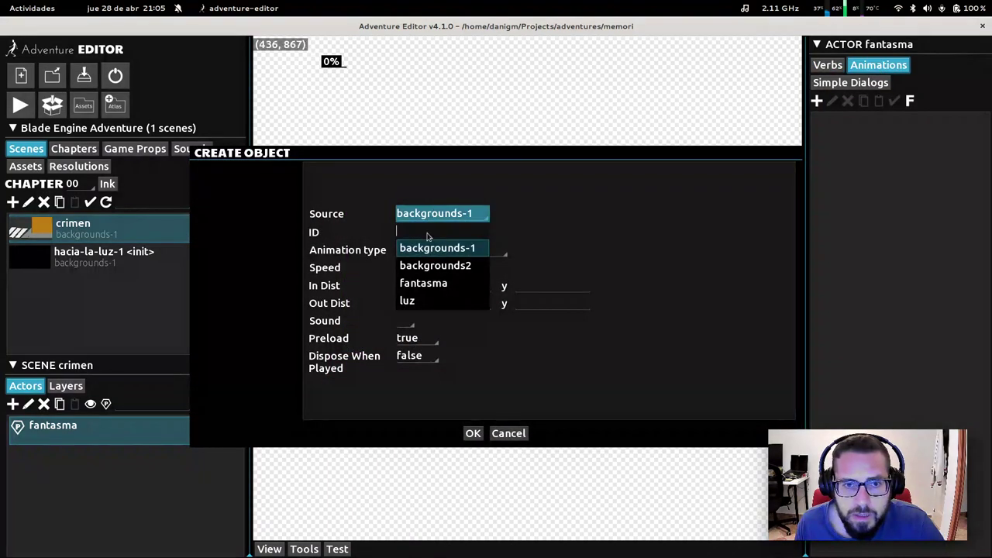
click(433, 282)
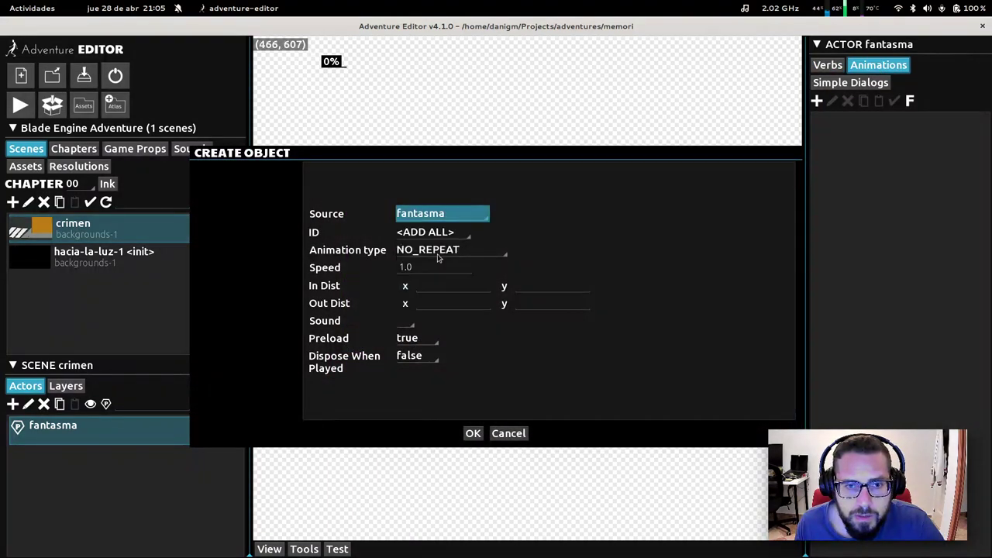
click(473, 434)
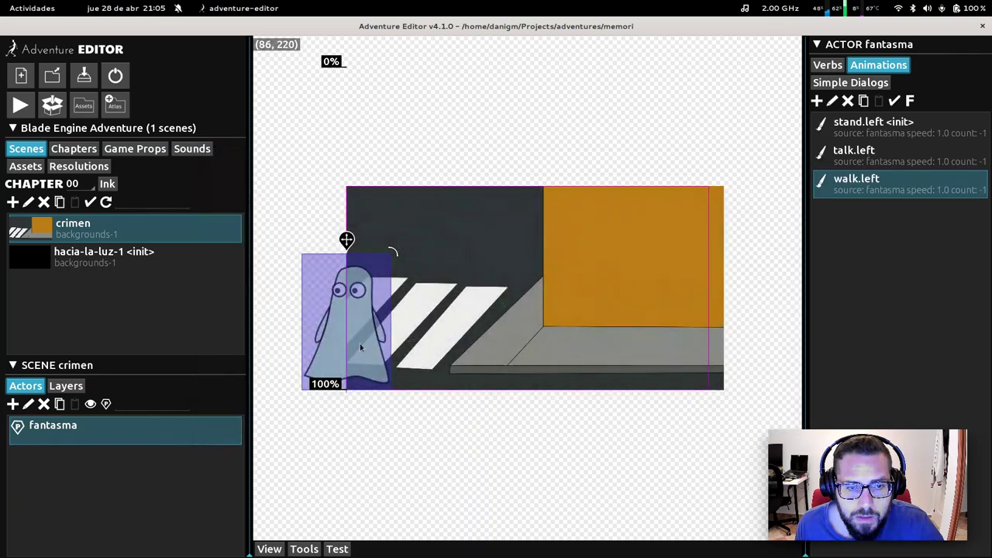
Step: Move the fantasma actor onto the crosswalk at about x 301, y 68 and check its position and scale properties
drag(347, 239, 403, 233)
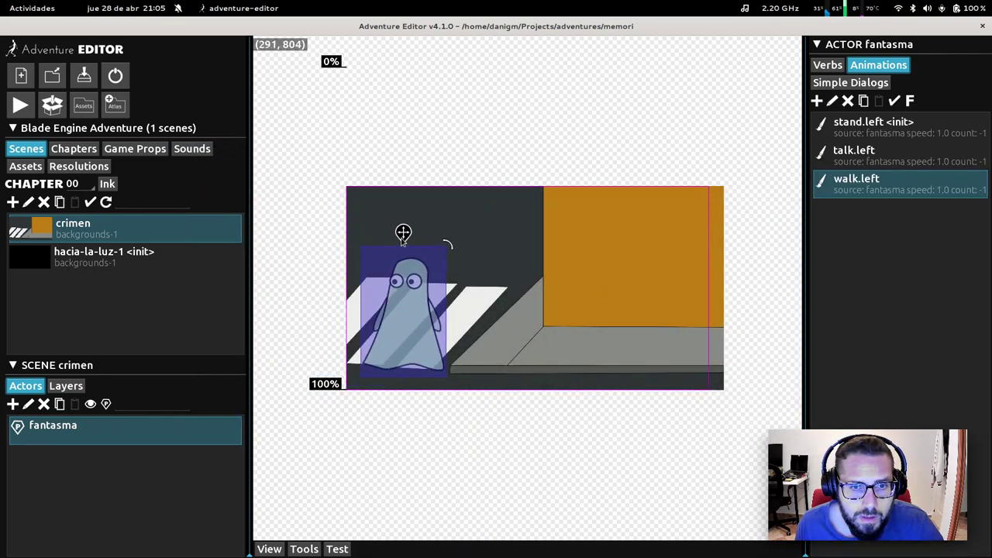
click(28, 404)
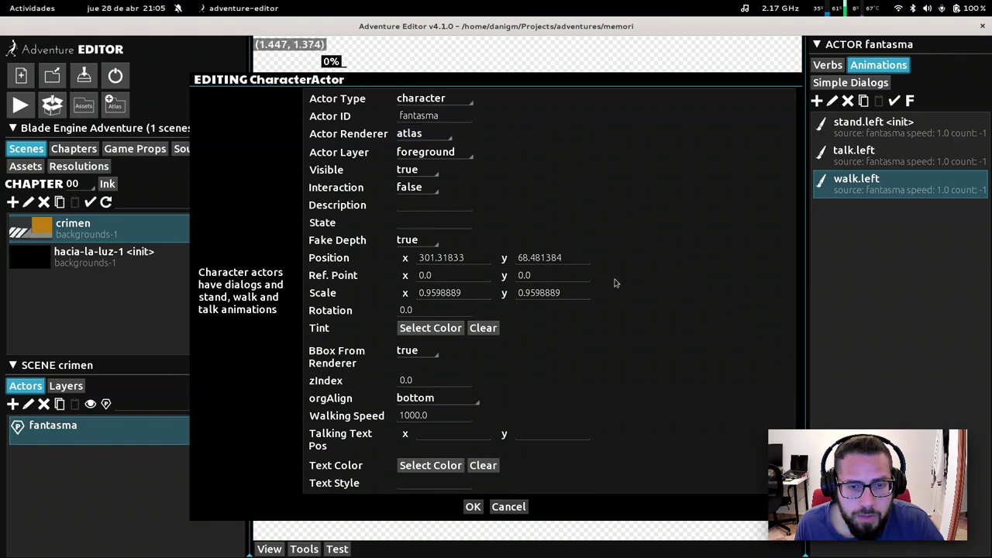
click(510, 507)
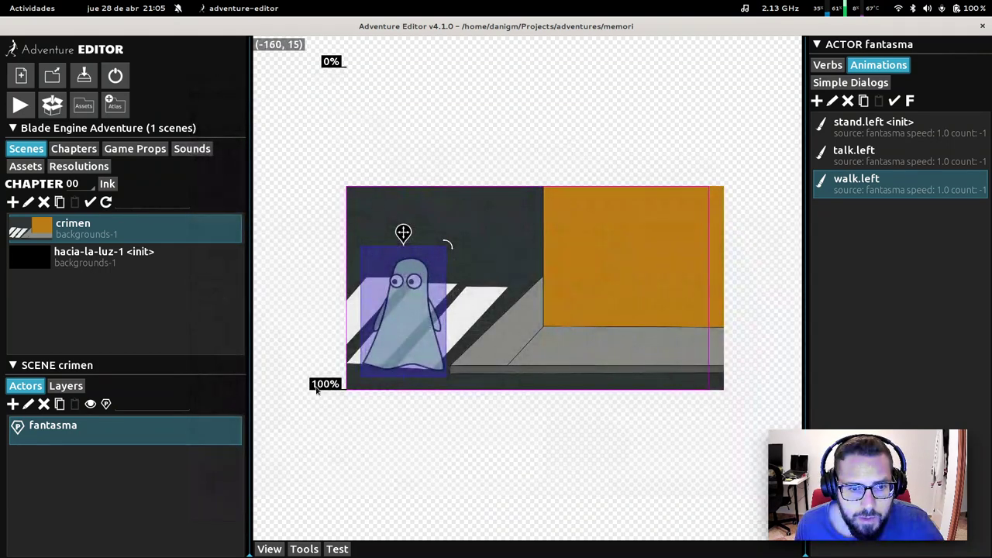
Step: Shrink the fantasma by lowering the 100% depth marker about one scene height below the background, and move it to the sidewalk's corner
mouse_move(315, 464)
mouse_down()
mouse_move(303, 551)
mouse_move(305, 519)
mouse_up()
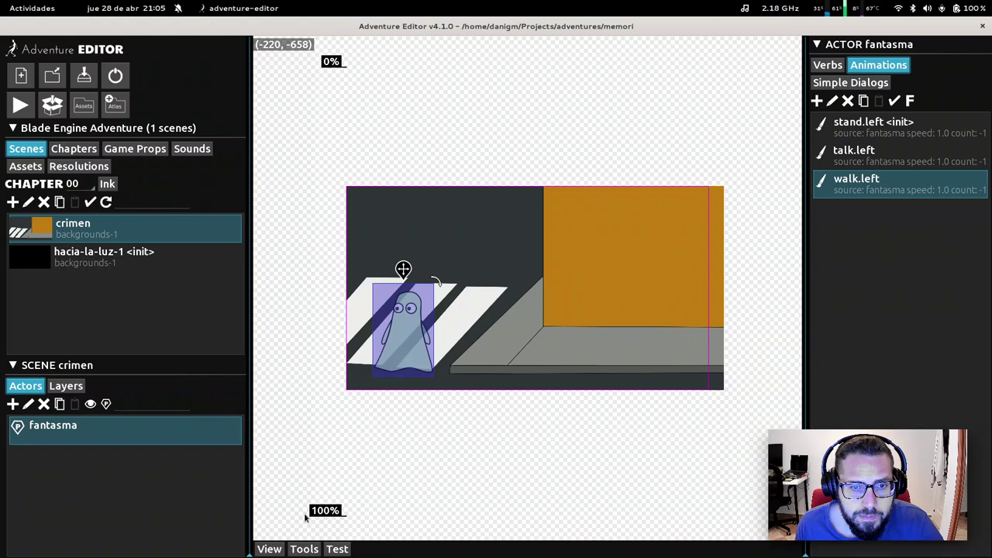
mouse_move(306, 520)
mouse_down()
mouse_move(307, 384)
mouse_move(307, 458)
mouse_up()
mouse_move(318, 552)
mouse_down()
mouse_move(320, 516)
mouse_move(319, 532)
mouse_up()
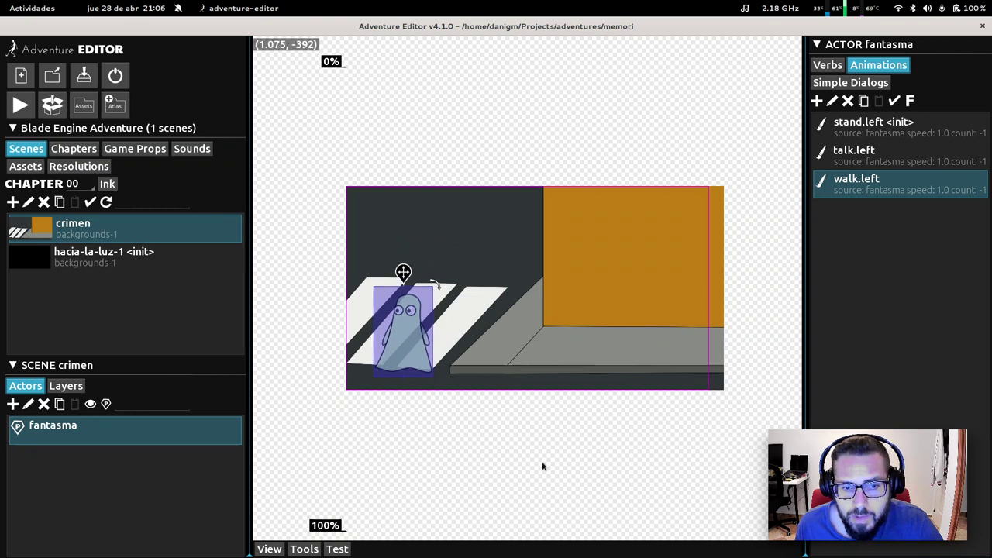
scroll(542, 466, down, 1)
mouse_move(375, 468)
mouse_down()
mouse_move(372, 532)
mouse_move(349, 552)
mouse_up()
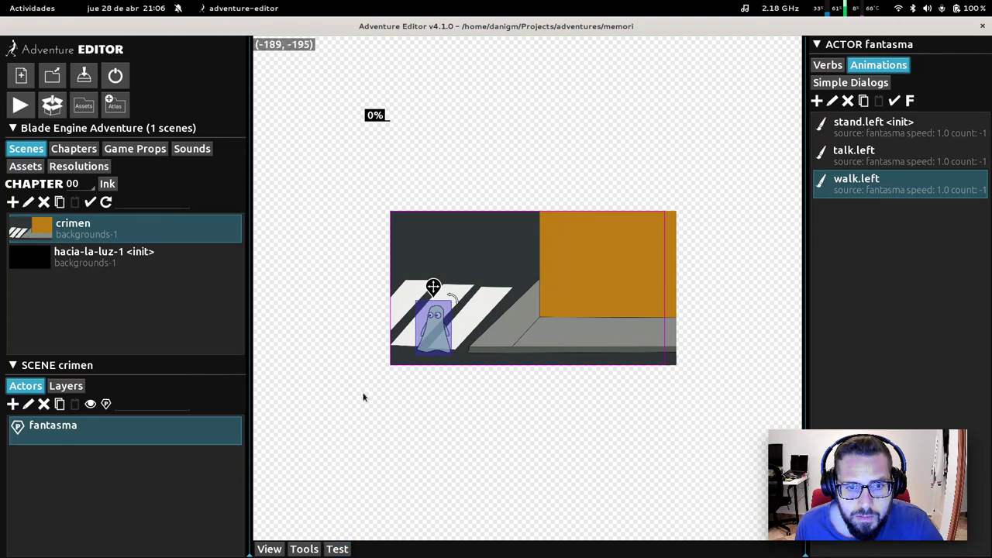
scroll(374, 439, down, 1)
scroll(376, 432, up, 1)
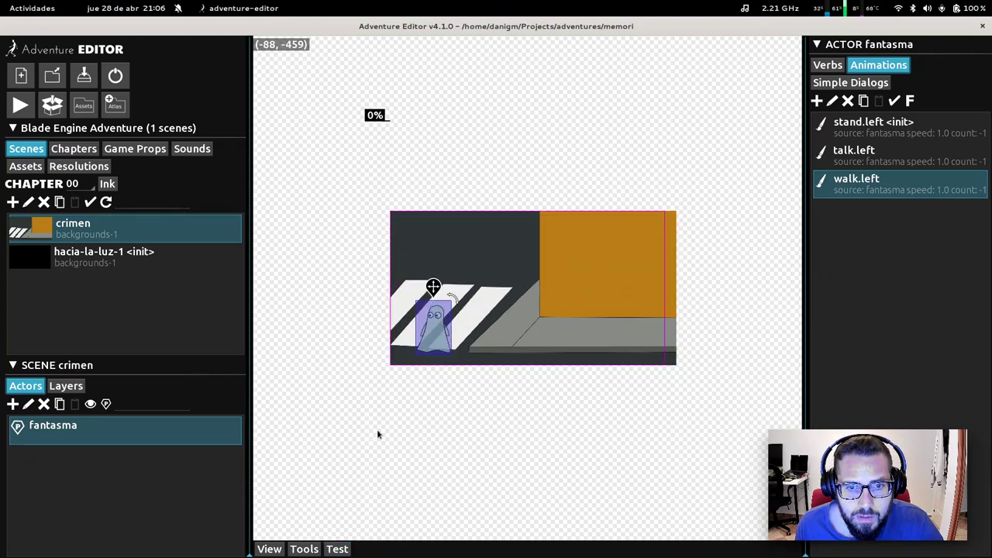
scroll(387, 446, down, 1)
drag(416, 464, 415, 439)
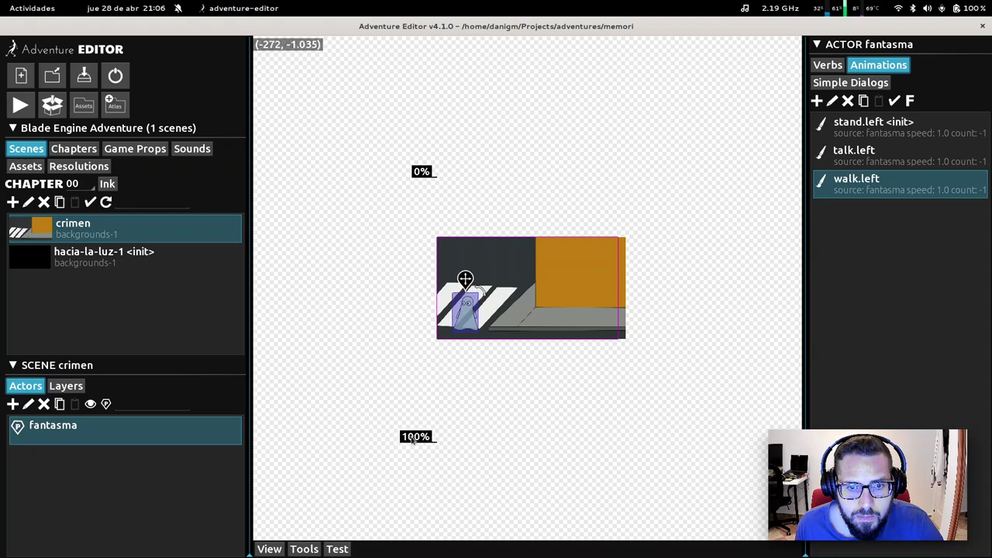
scroll(396, 394, up, 2)
scroll(391, 396, down, 1)
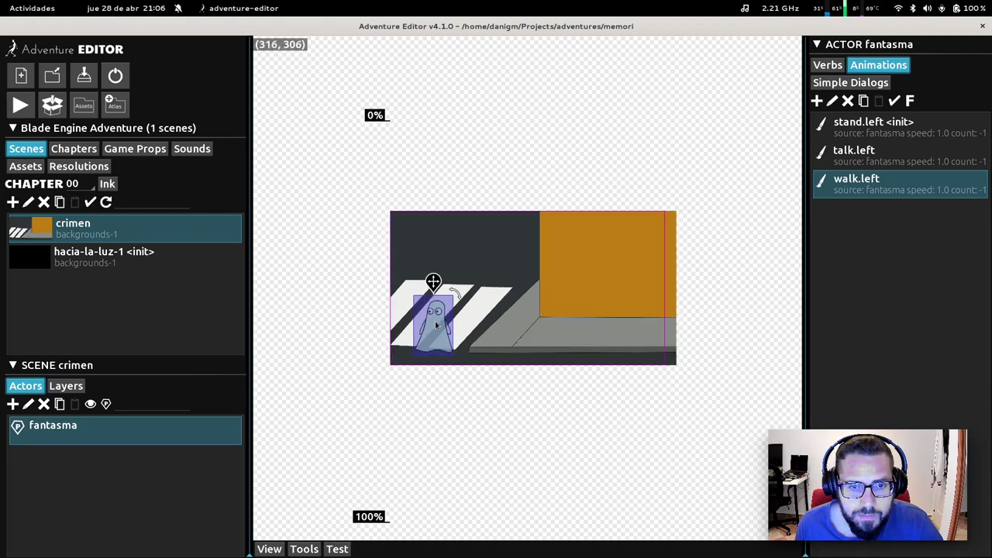
drag(434, 282, 503, 271)
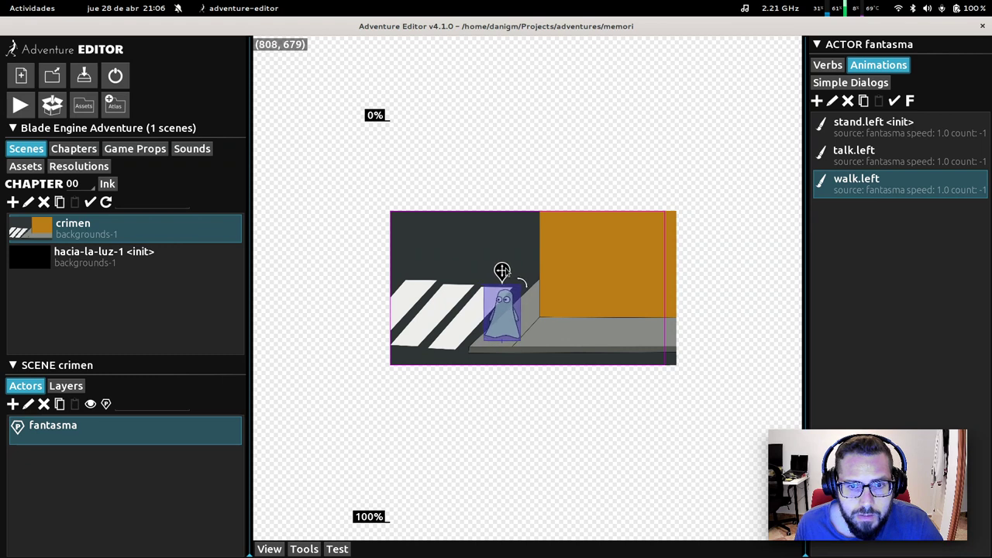
Step: Test the crimen scene by walking the fantasma over the wall, sidewalk and crosswalk, and close the test window
click(337, 549)
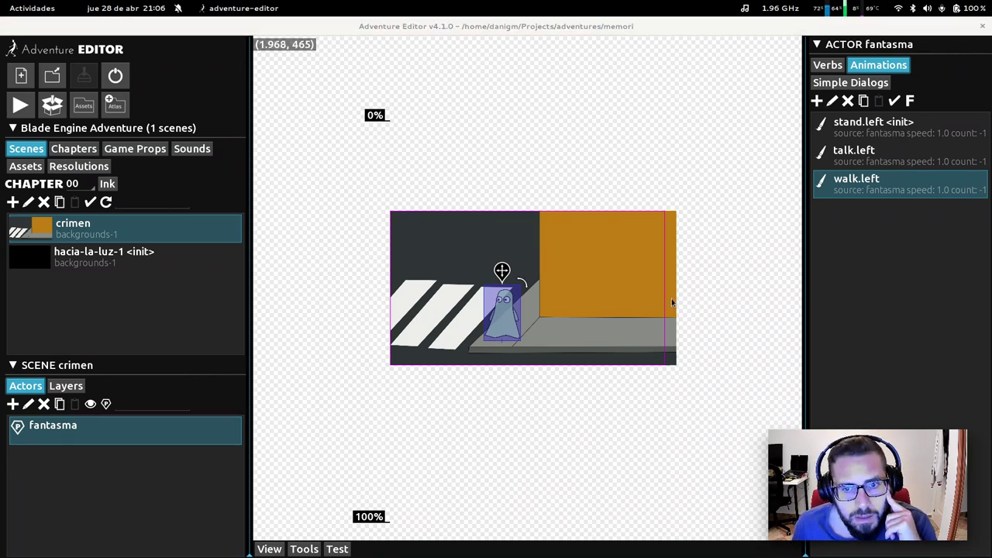
click(569, 325)
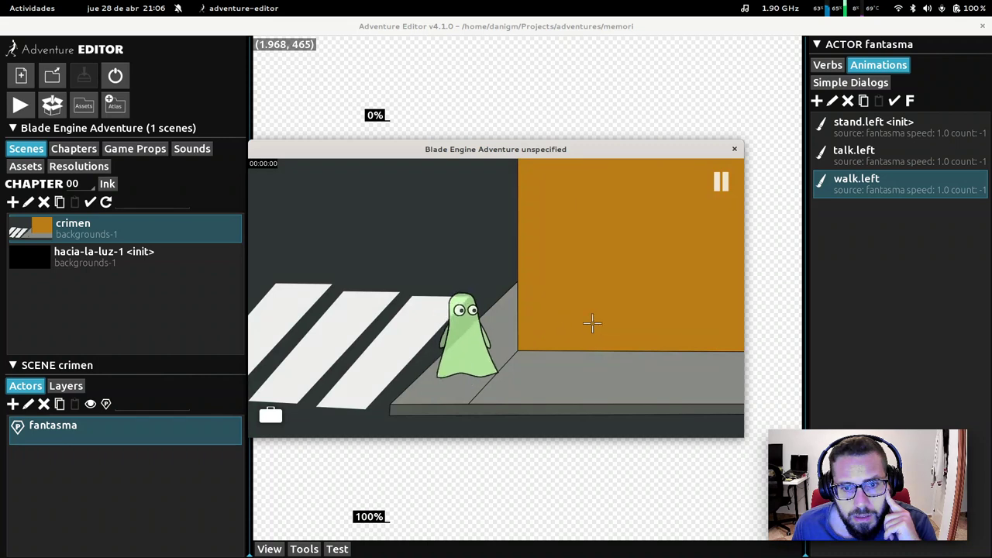
key(alt+space)
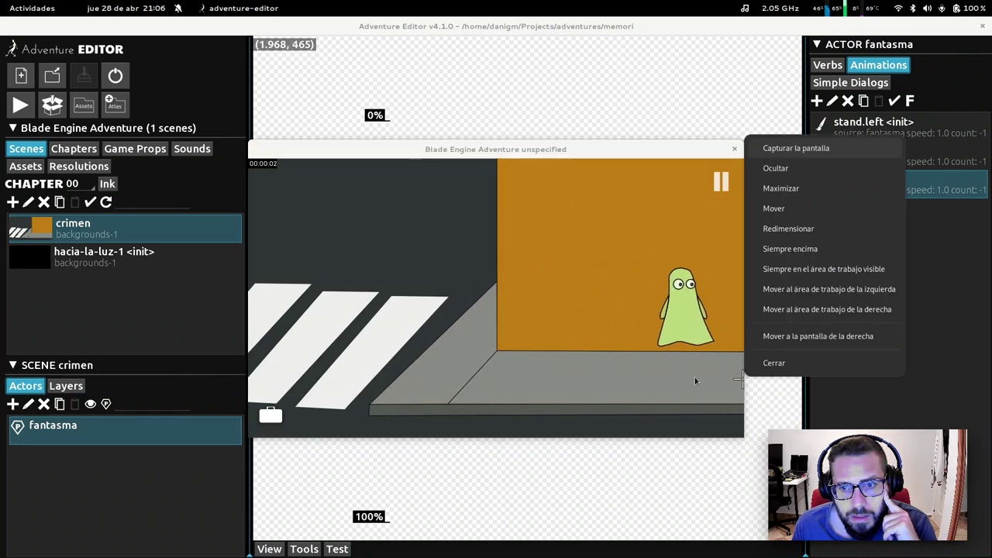
key(Escape)
click(543, 374)
click(365, 350)
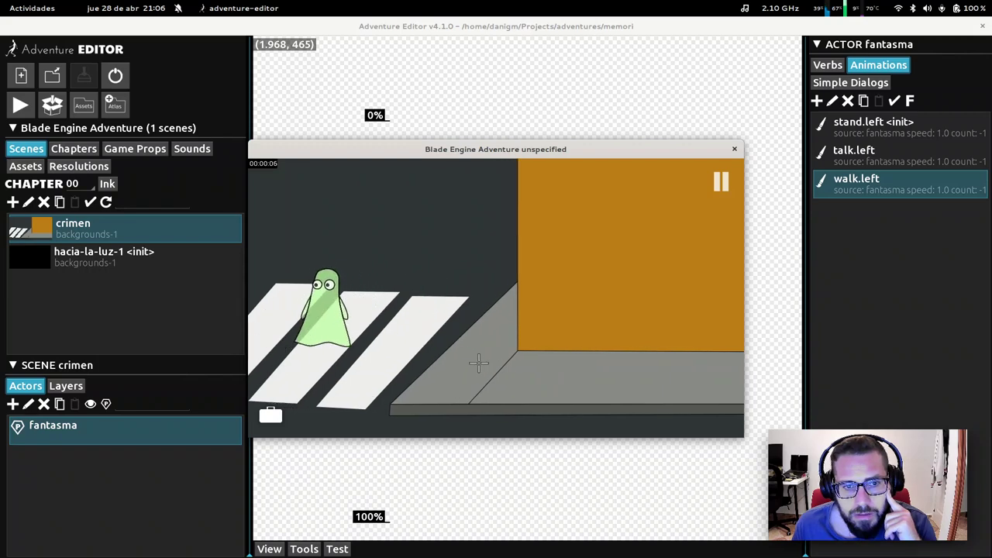
click(465, 396)
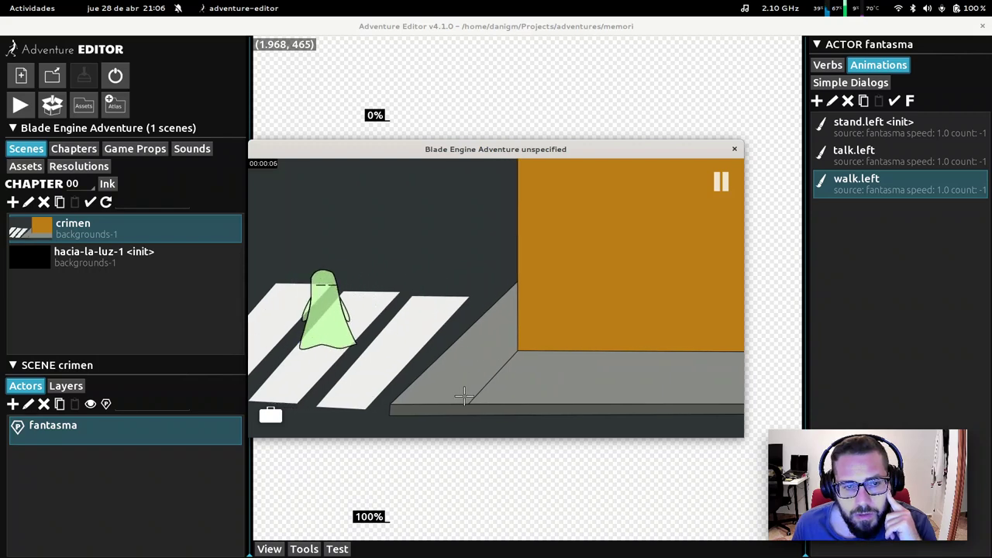
click(735, 149)
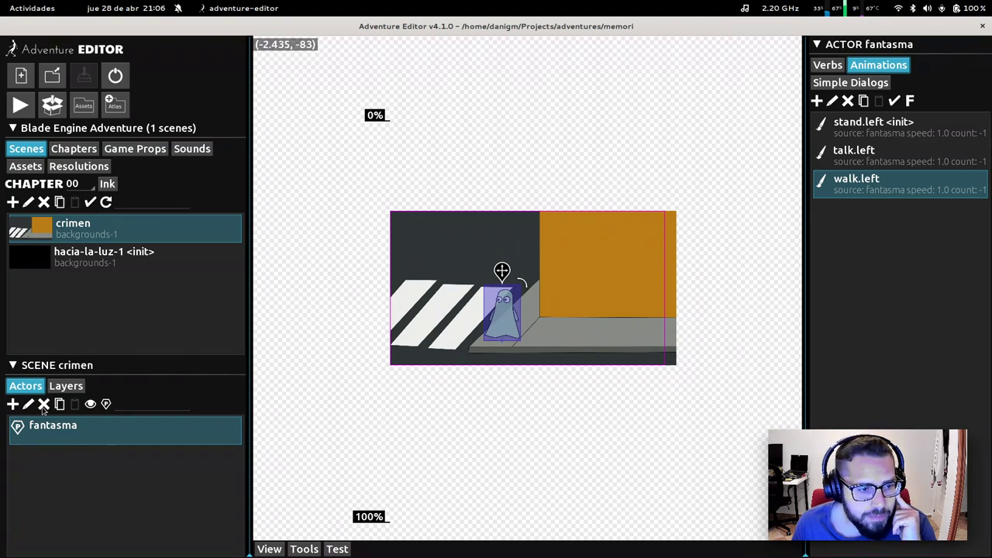
Step: Add an actor of type walkzone with the ID walk1 to the crimen scene
click(13, 202)
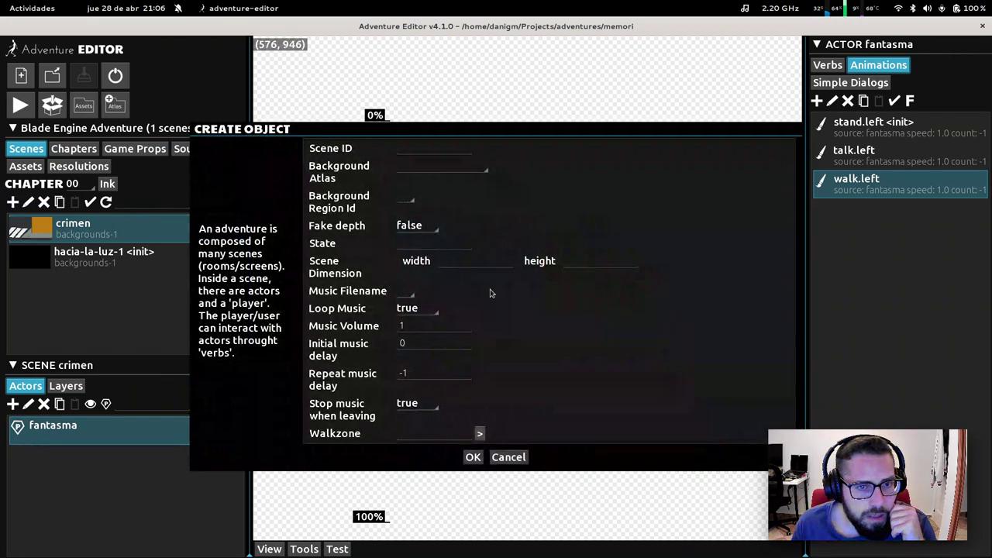
click(507, 456)
click(14, 404)
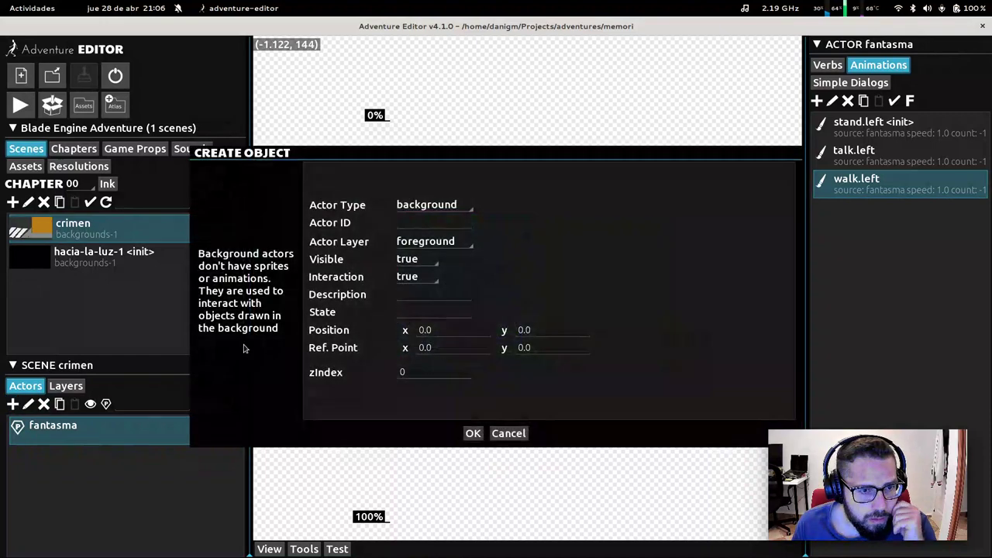
click(434, 205)
click(424, 310)
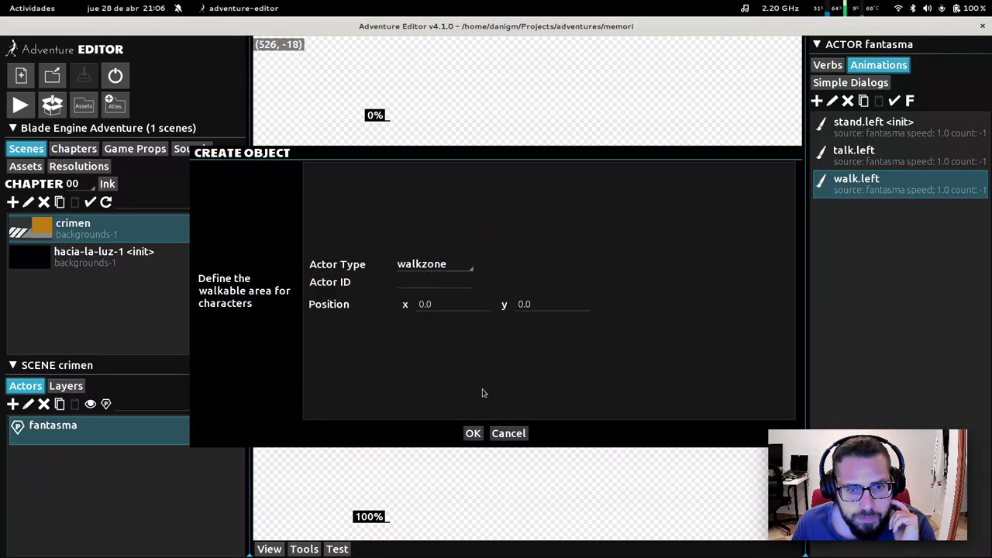
click(473, 433)
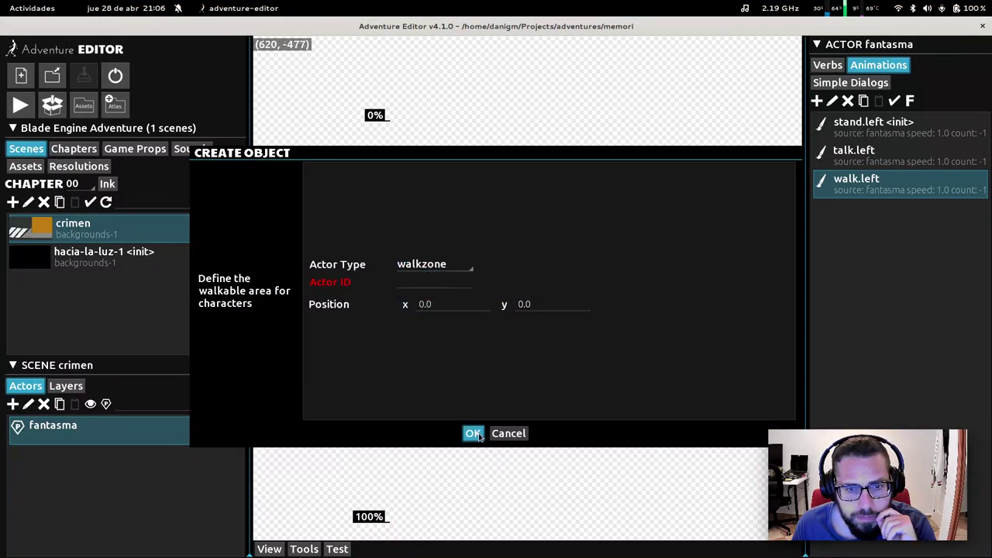
click(431, 282)
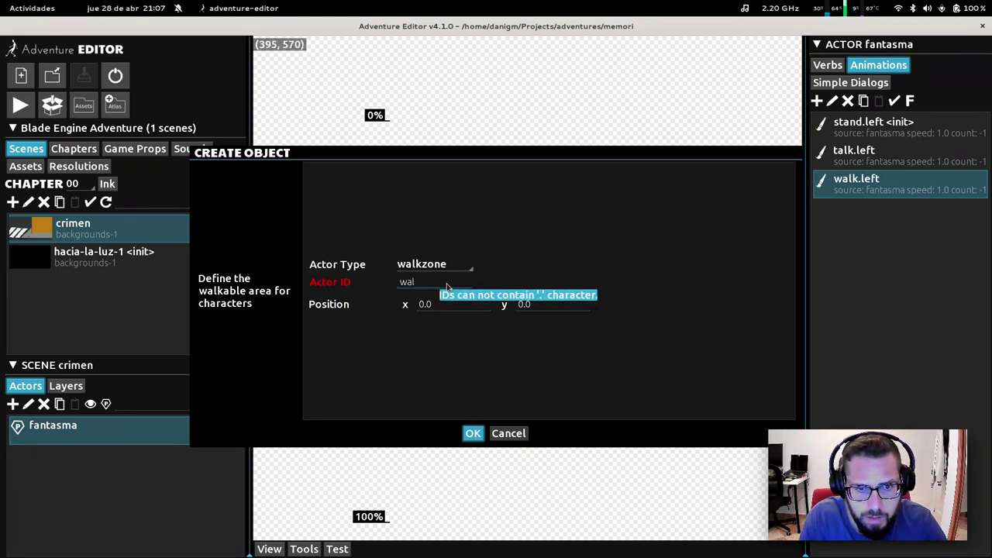
text(walk1)
click(473, 434)
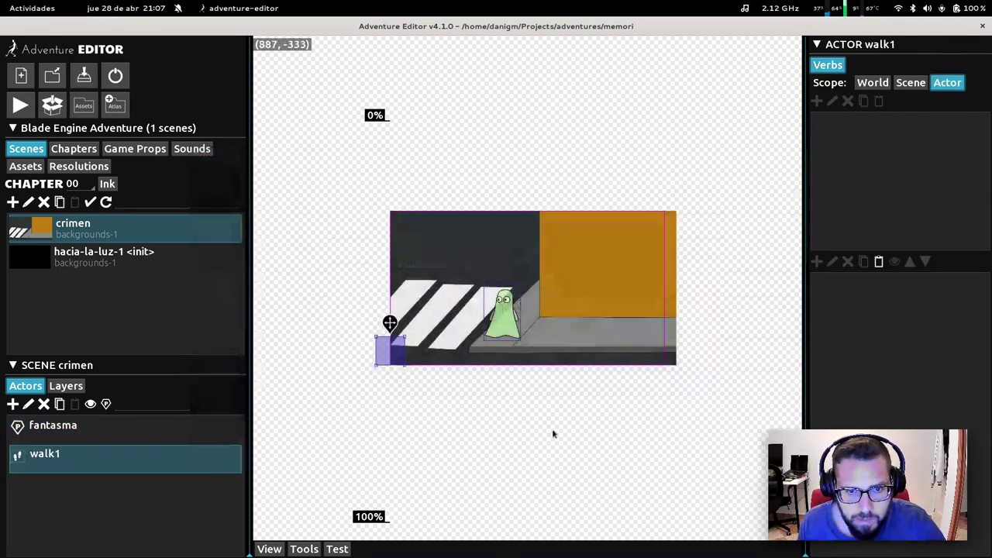
Step: Reshape walk1 to cover the sidewalk and lower street across the full scene width, extending slightly beyond the background's sides and lower edge
drag(415, 339, 681, 320)
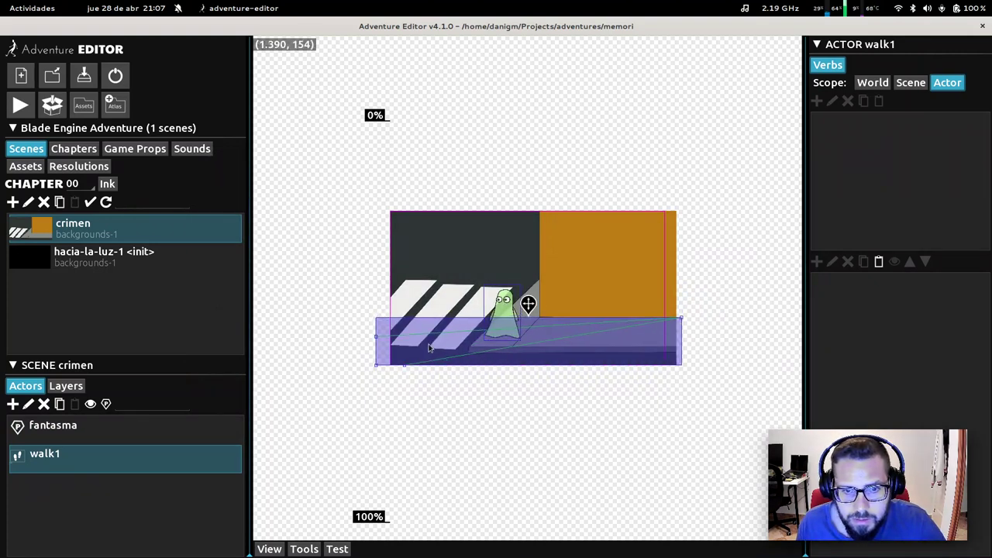
drag(378, 340, 377, 320)
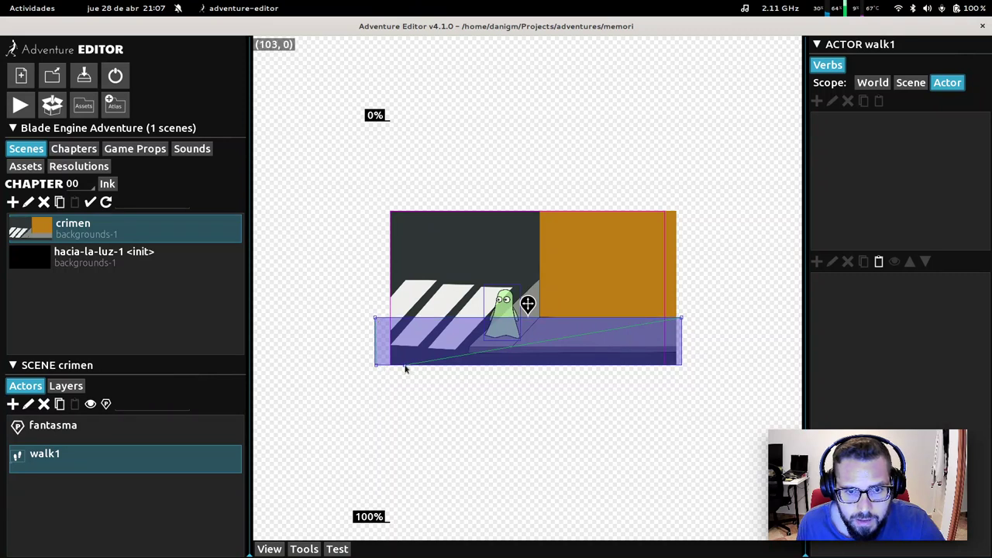
drag(405, 369, 688, 381)
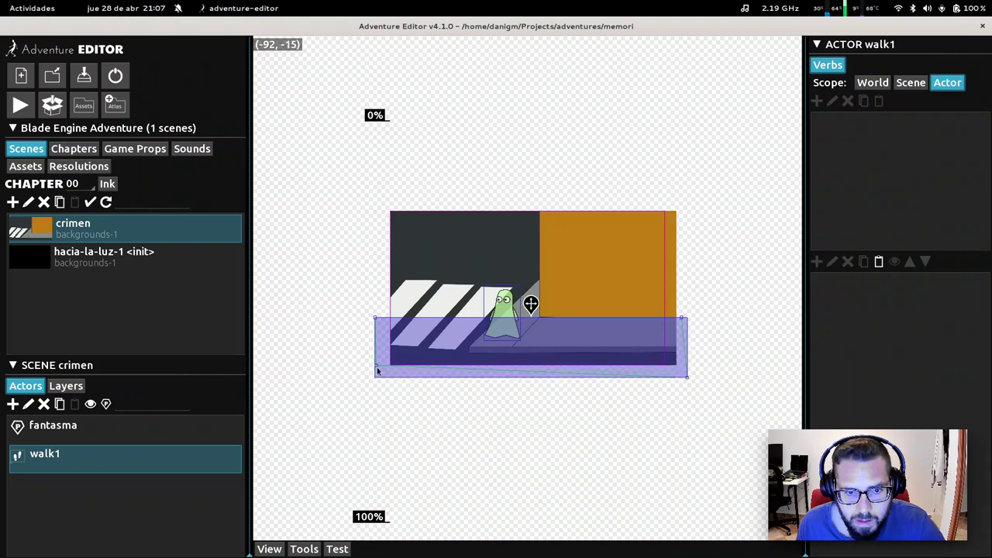
drag(377, 371, 377, 381)
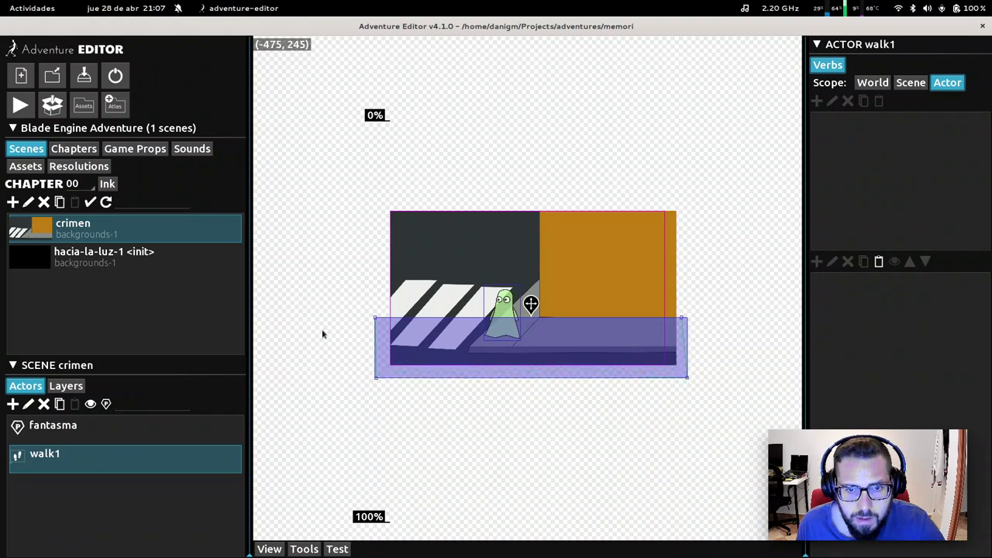
Step: Add a second walkzone actor with the ID walk2 to the crimen scene
click(12, 404)
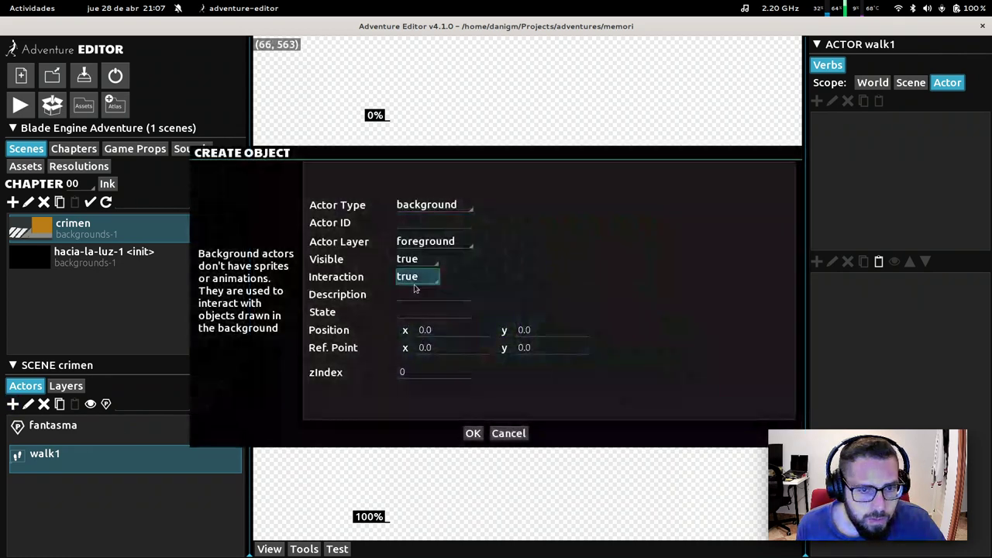
click(435, 208)
click(429, 310)
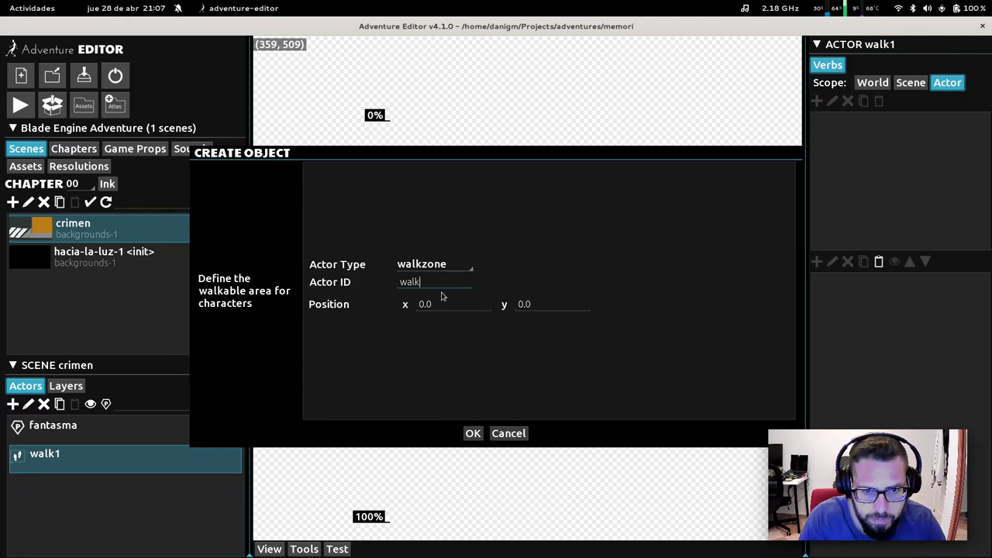
click(473, 433)
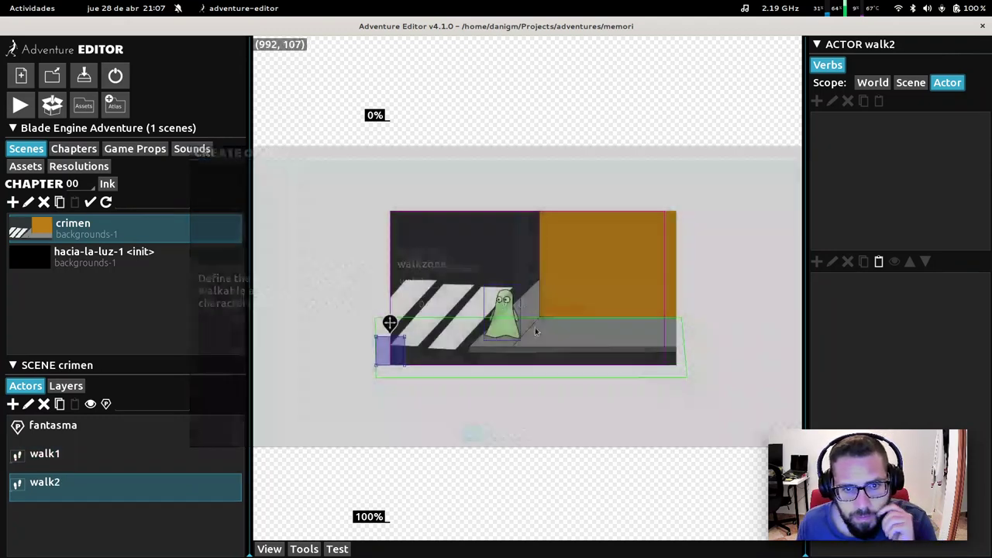
Step: Move walk2 onto the dark street above walk1 and reshape it into a trapezoid that narrows upward and meets walk1's upper edge
click(417, 280)
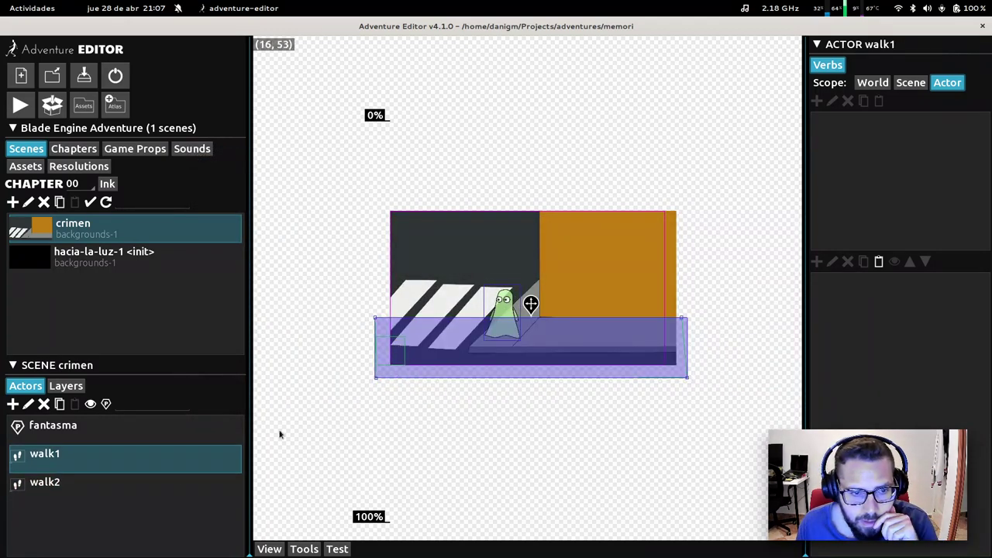
click(82, 486)
drag(390, 323, 408, 222)
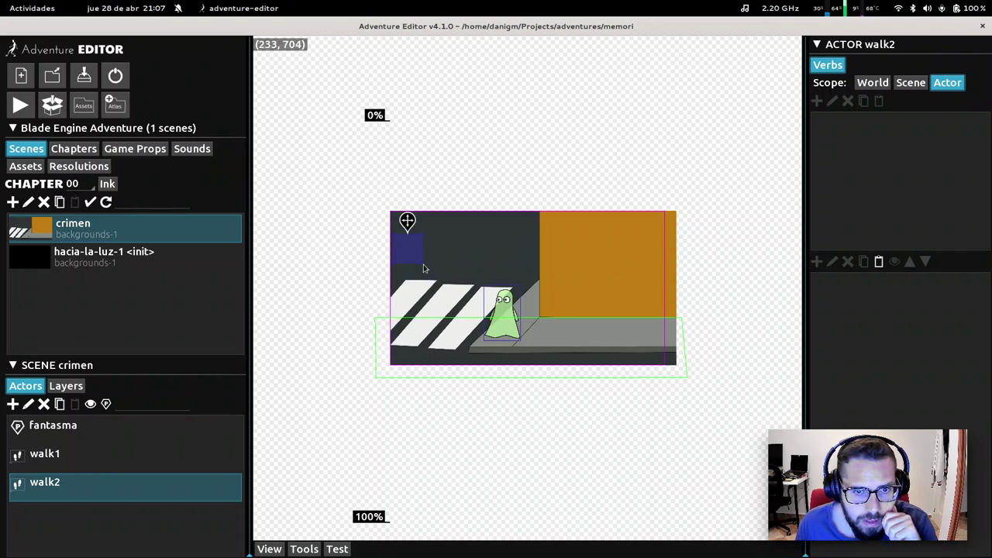
drag(424, 268, 541, 324)
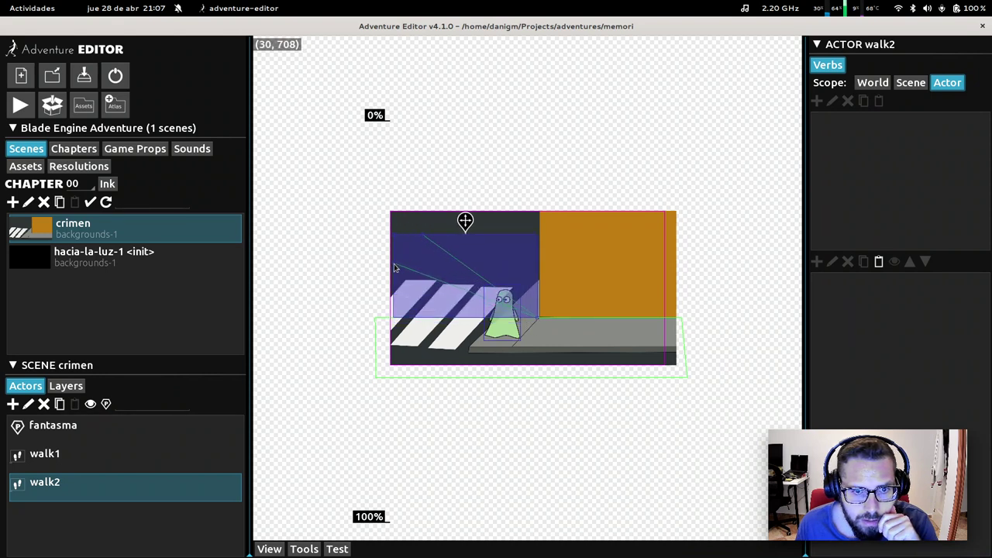
drag(393, 319, 374, 321)
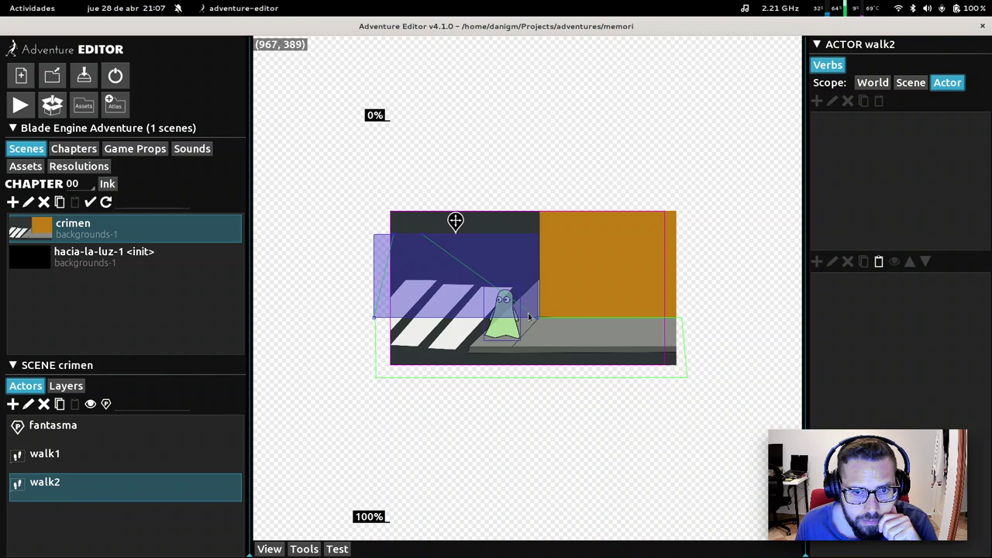
drag(539, 320, 533, 320)
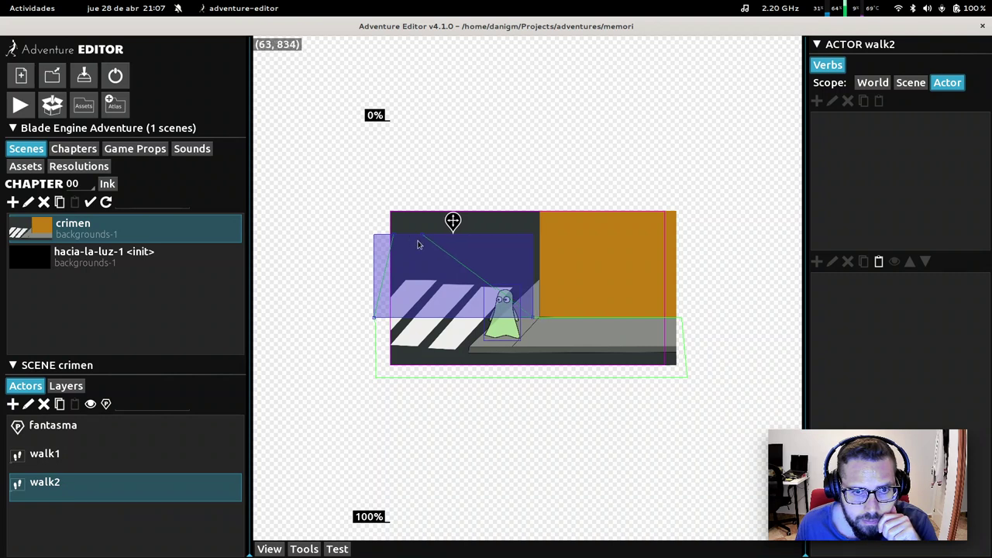
drag(440, 243, 509, 242)
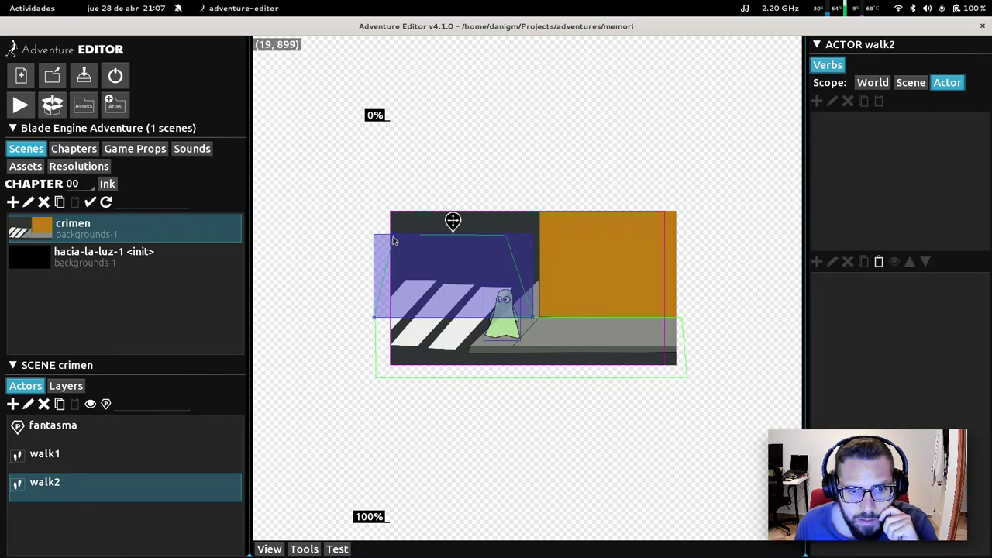
drag(393, 240, 394, 242)
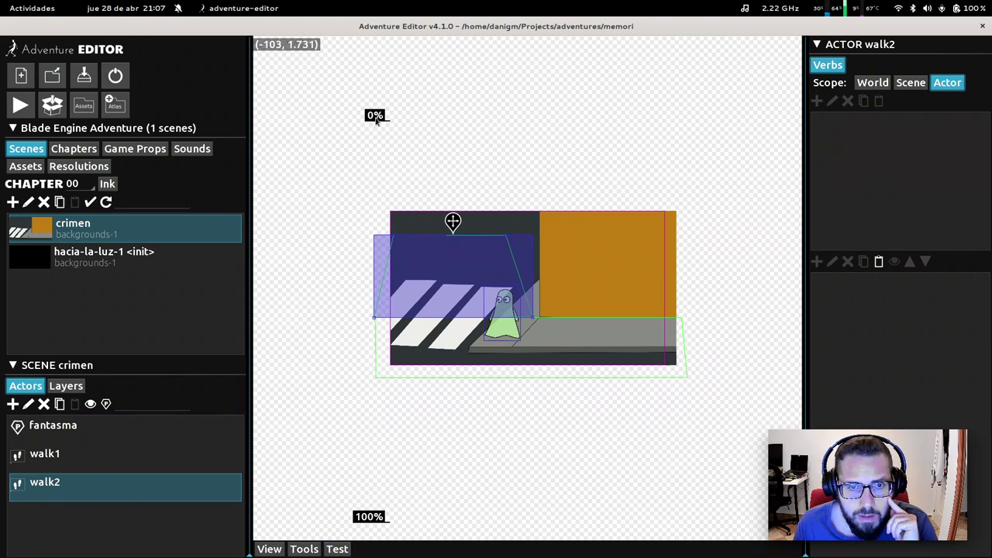
Step: Test the walkzones by sending the fantasma to the wall, sidewalk and street, and close the test window
click(340, 547)
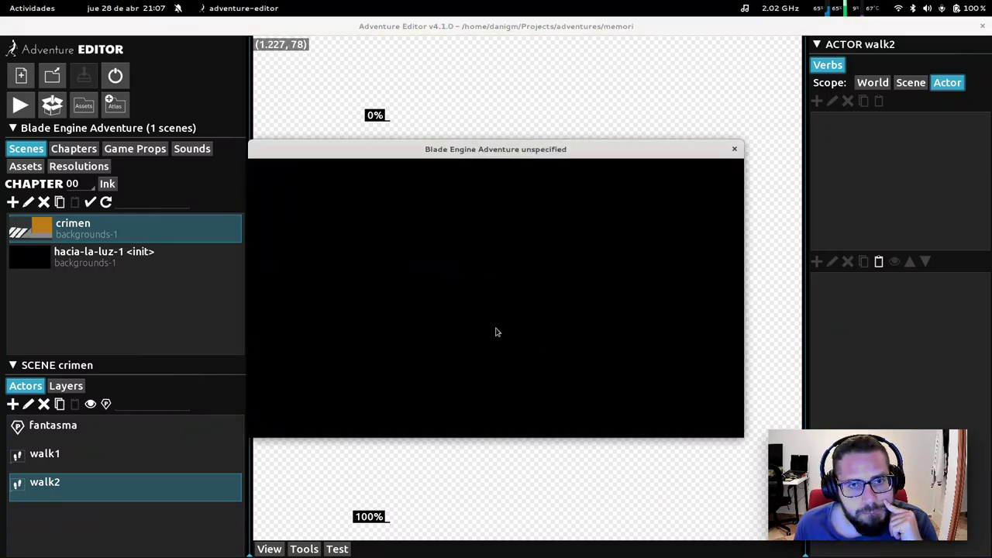
click(543, 295)
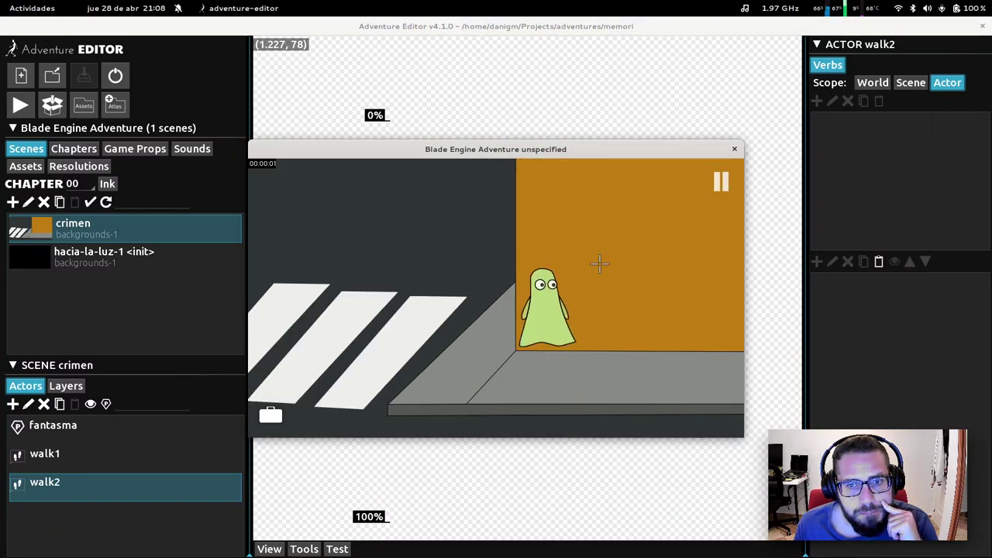
click(651, 411)
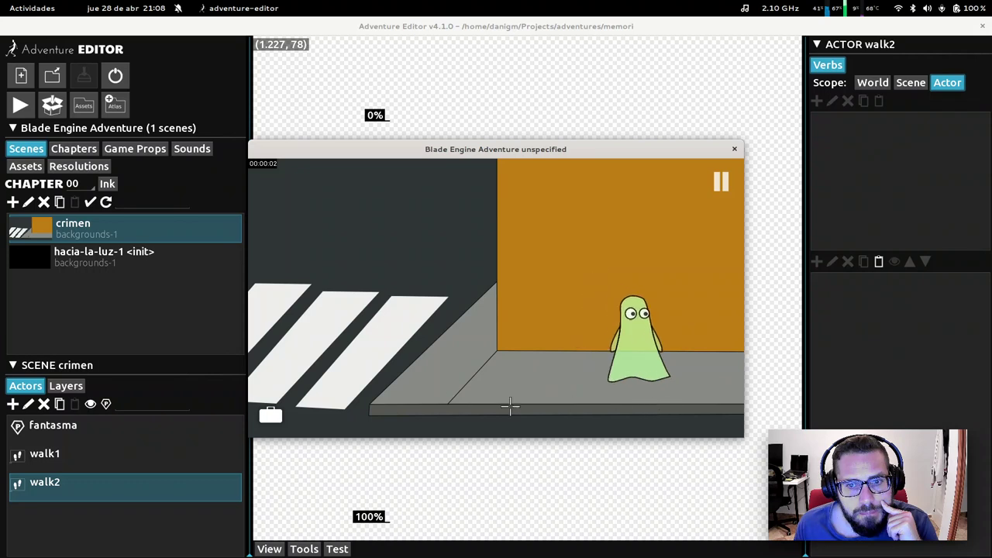
click(383, 268)
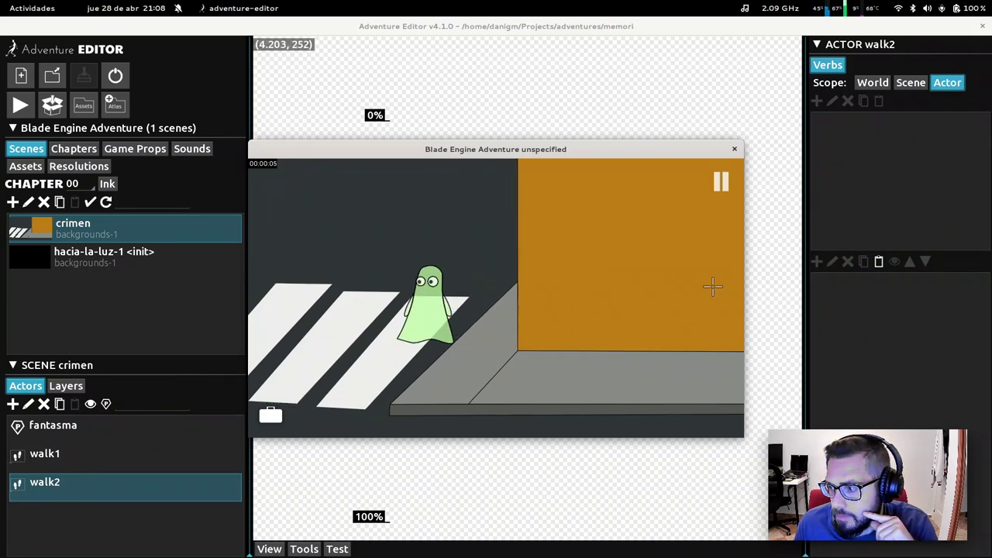
click(345, 259)
click(412, 223)
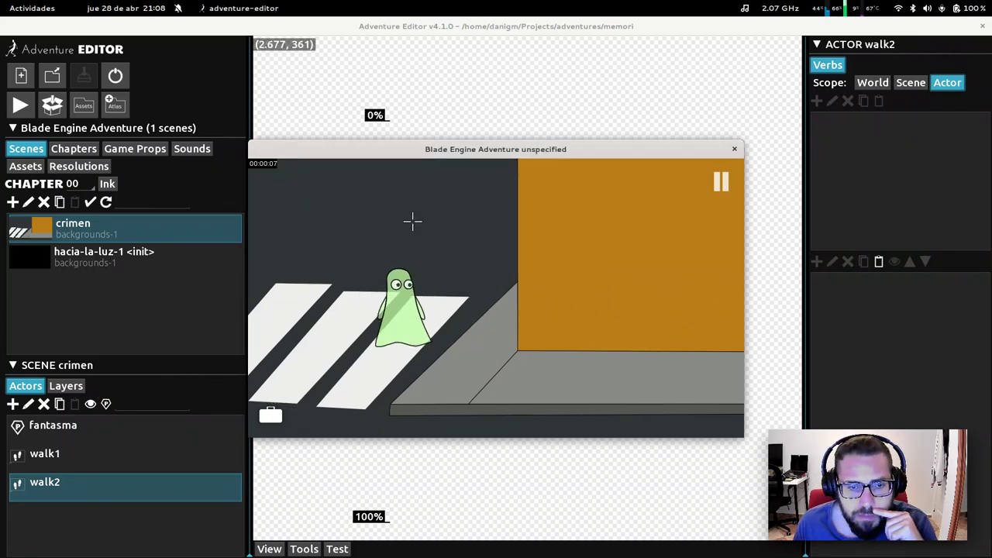
click(734, 149)
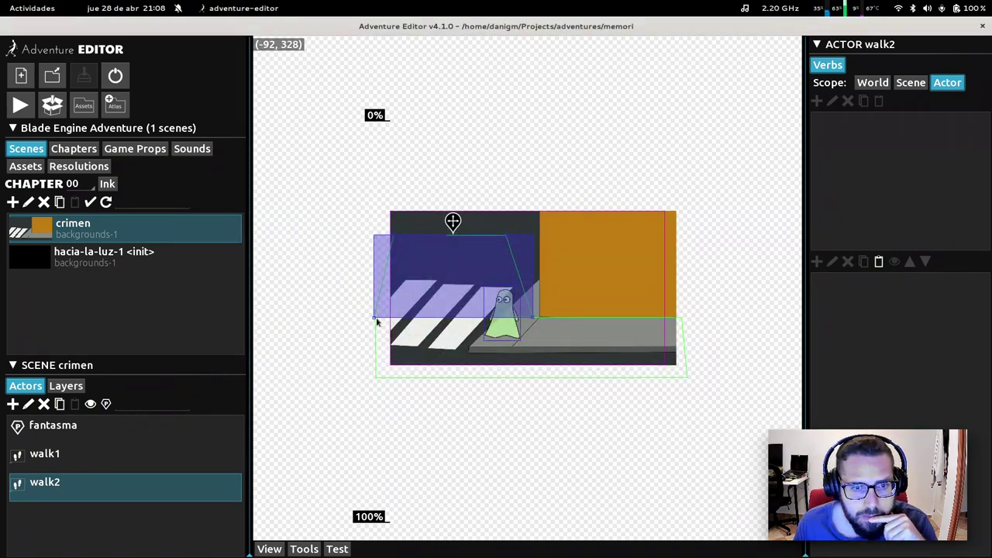
Step: Lower walk2's bottom corners below walk1's upper edge, widen walk2 slightly toward the wall, and lower walk1's upper corners
drag(374, 318, 373, 329)
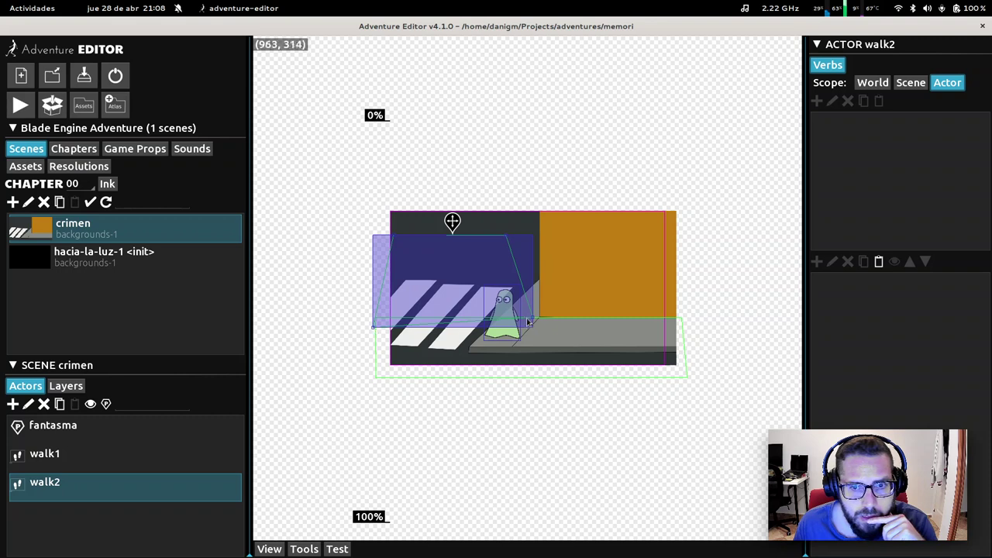
drag(533, 320, 541, 324)
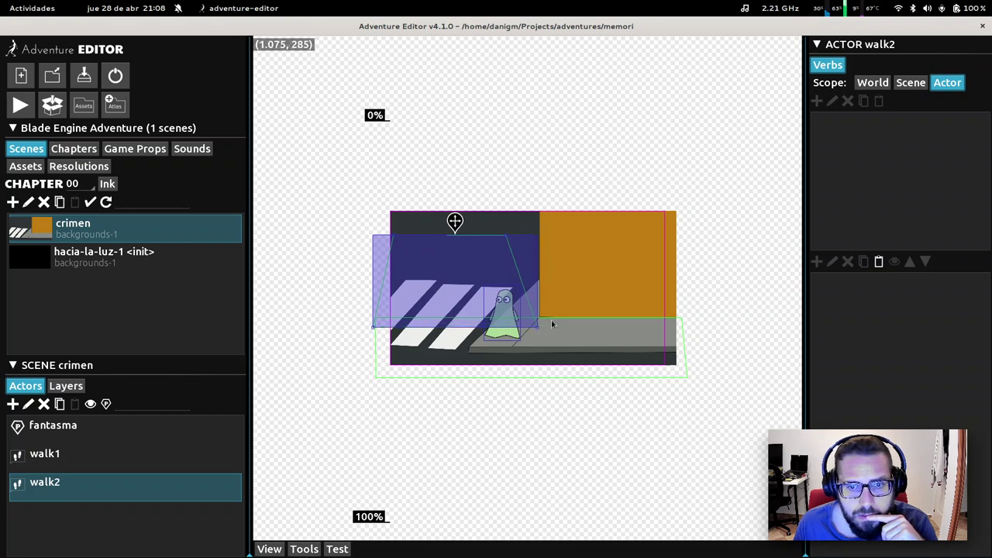
click(686, 328)
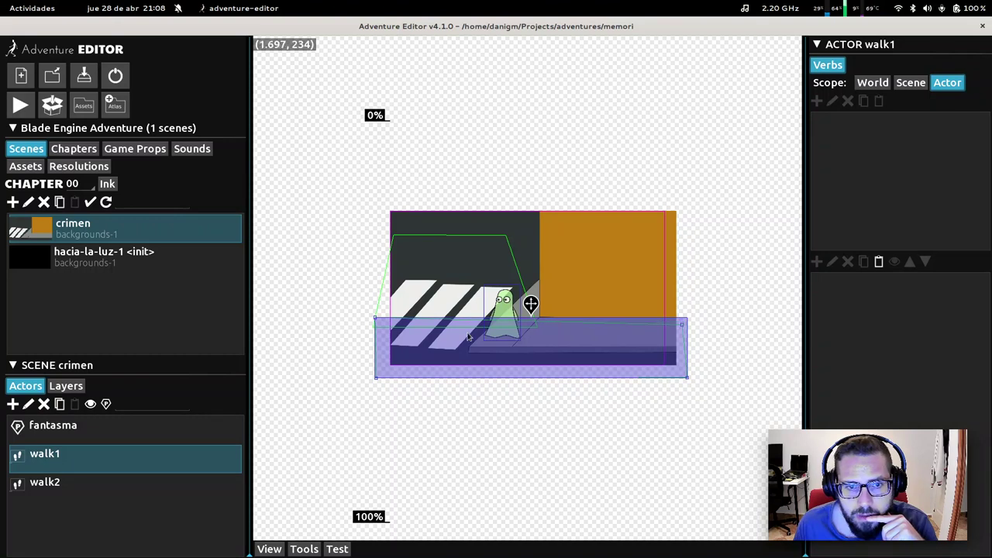
drag(373, 319, 374, 324)
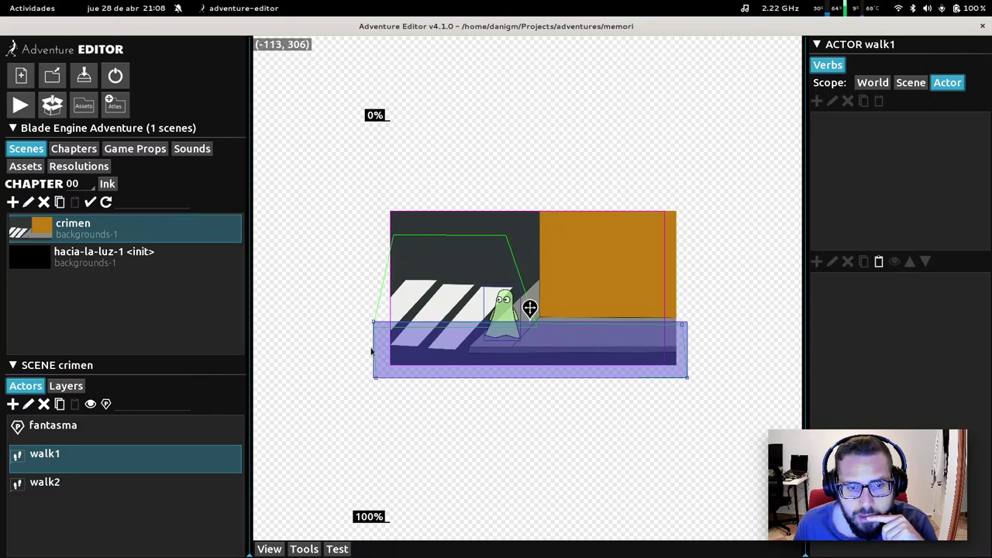
Step: Test the overlapping walkzones by sending the fantasma to the sidewalk and the orange wall, and close the test window
click(349, 549)
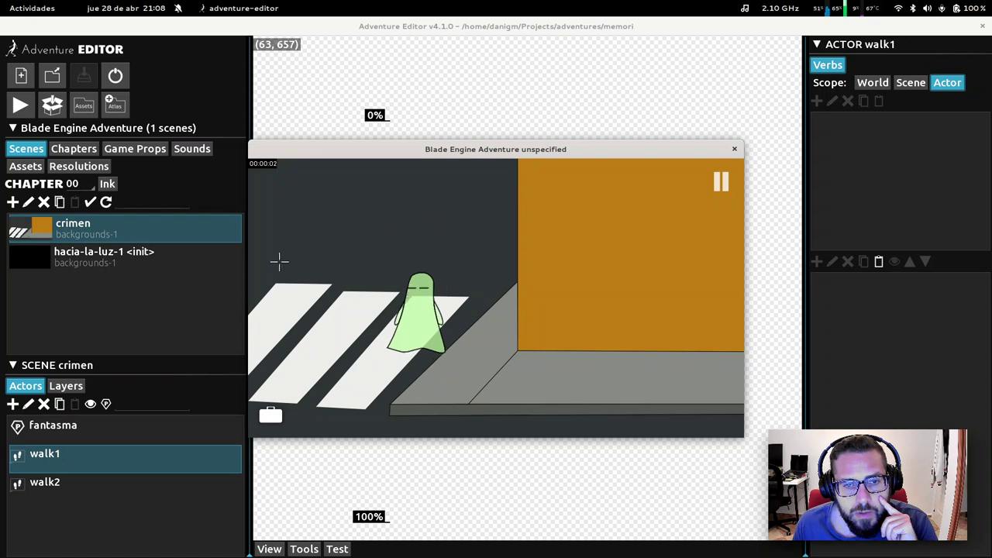
click(658, 398)
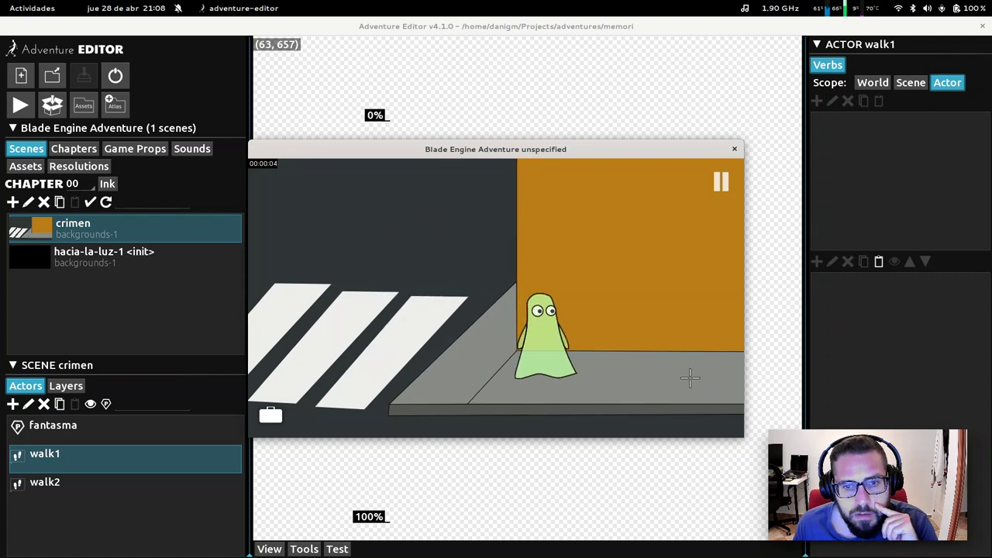
click(682, 262)
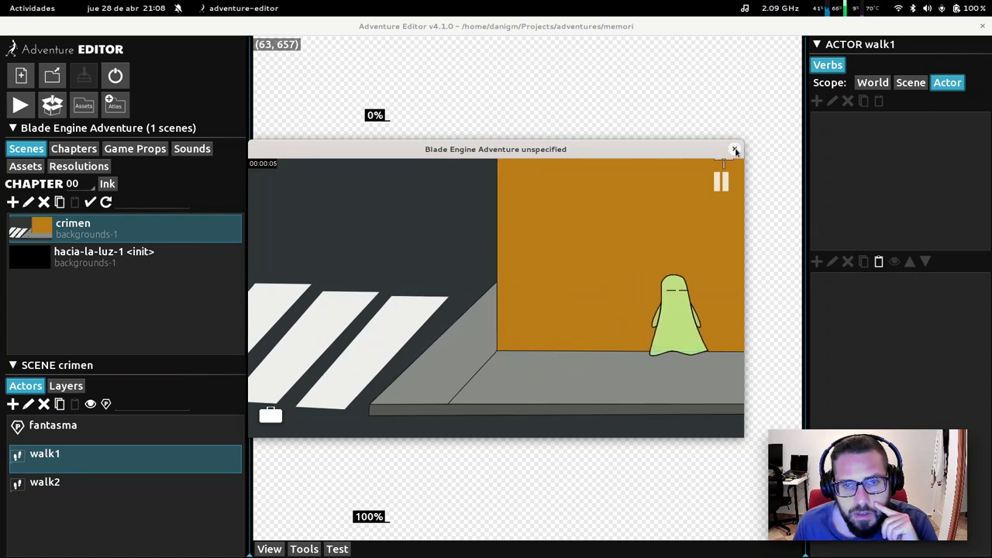
click(736, 151)
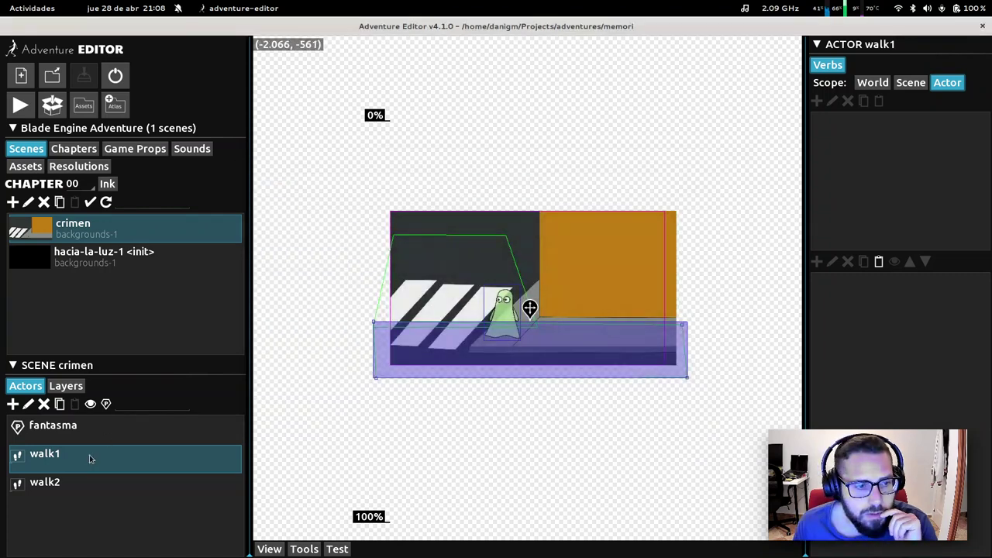
Step: Delete walk2 and reshape walk1 into an L-shape that also covers the dark street, with its side edge along the background's street-side border
click(63, 483)
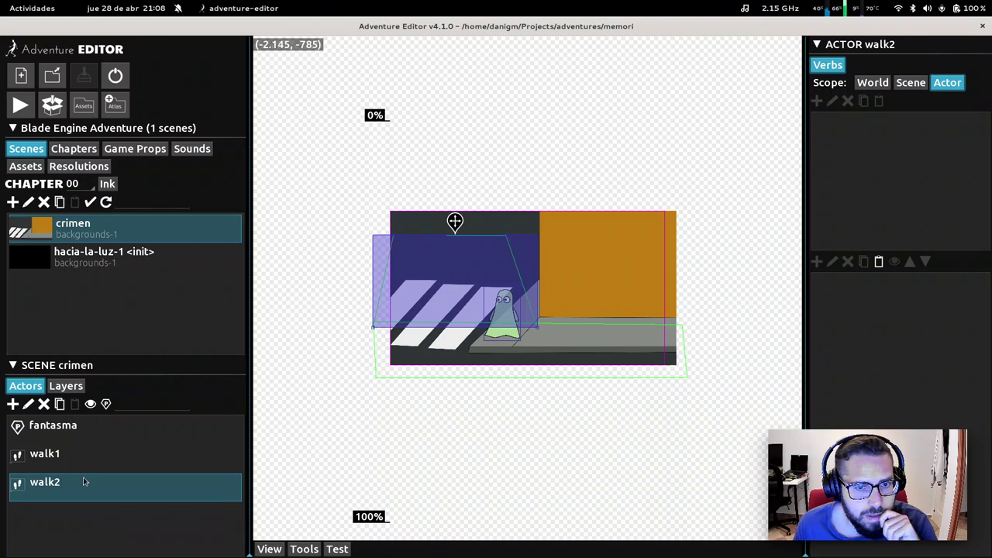
click(43, 405)
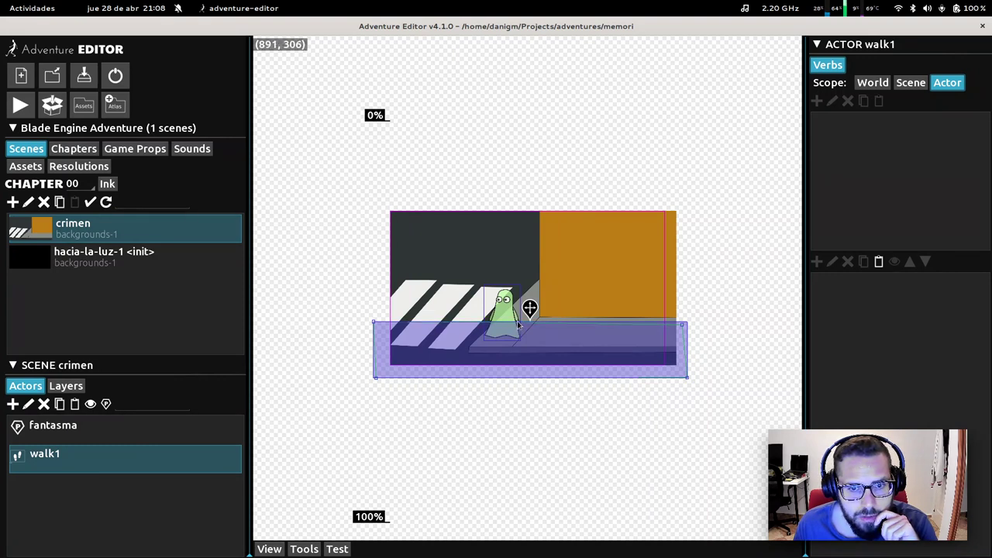
drag(469, 326, 505, 236)
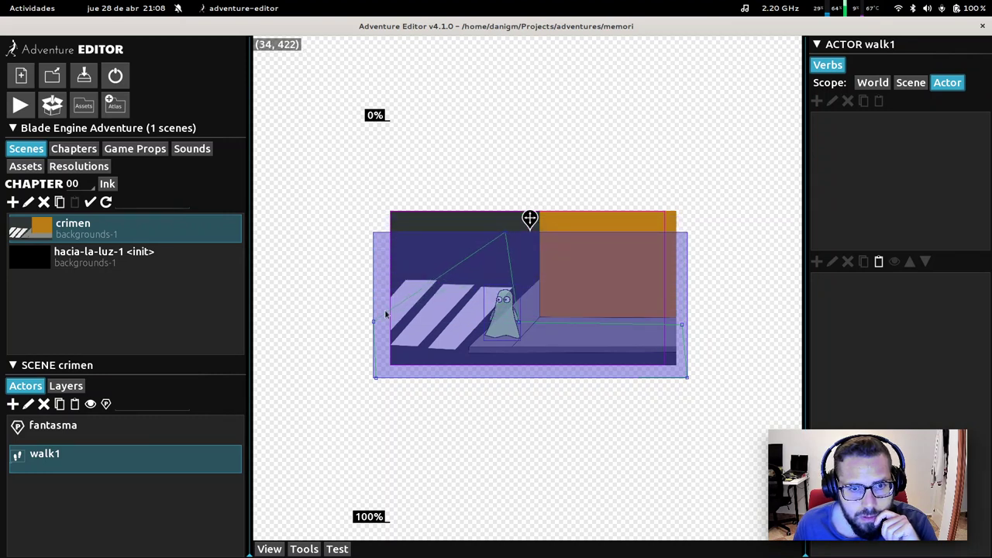
drag(375, 324, 391, 245)
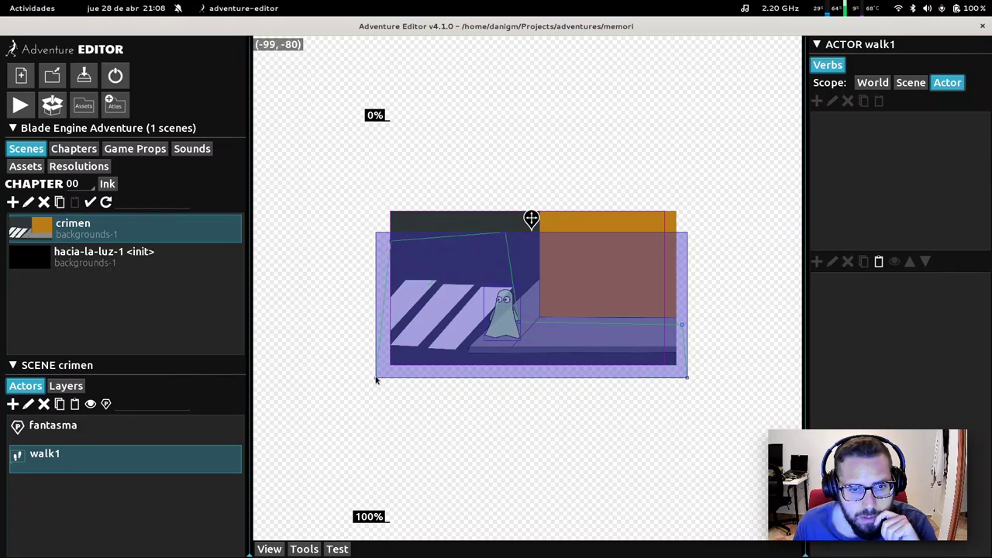
drag(377, 381, 390, 378)
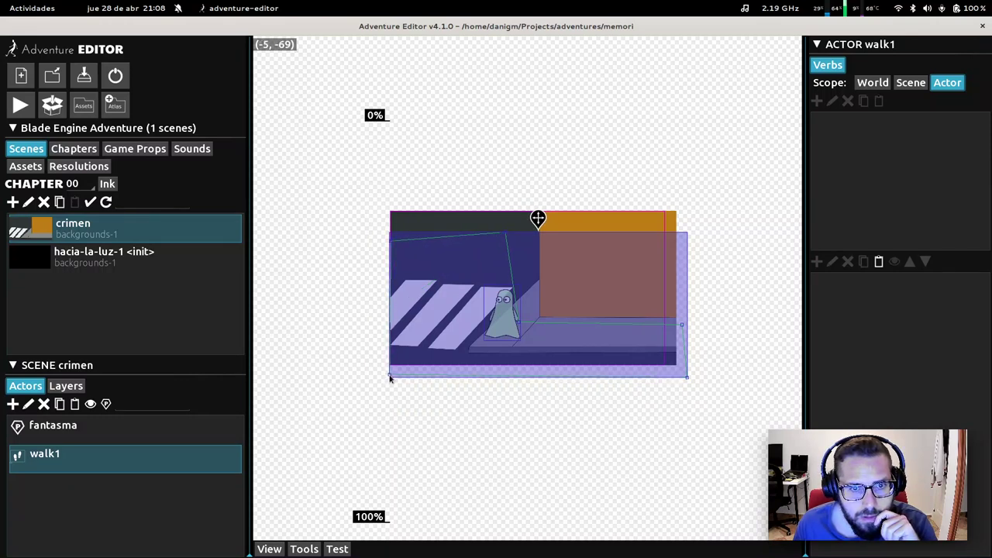
Step: Test the reshaped walk1 by sending the fantasma around the dark street, toward the orange wall and to the sidewalk's far end
click(337, 549)
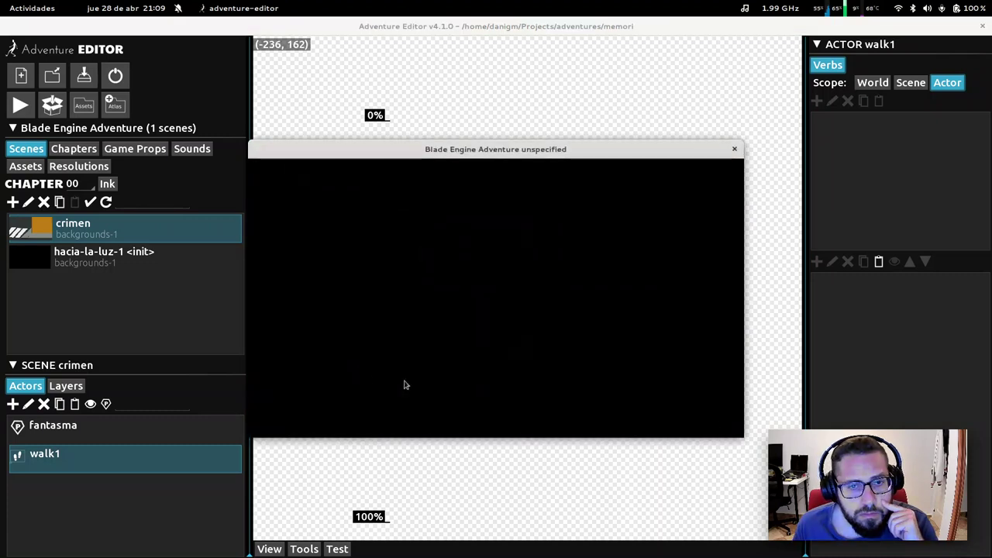
click(368, 257)
click(427, 210)
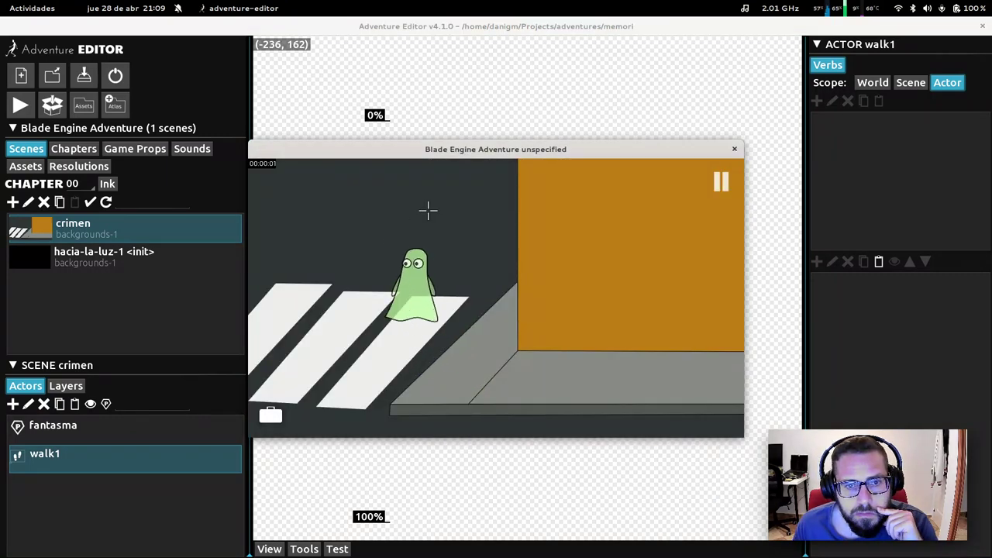
click(318, 188)
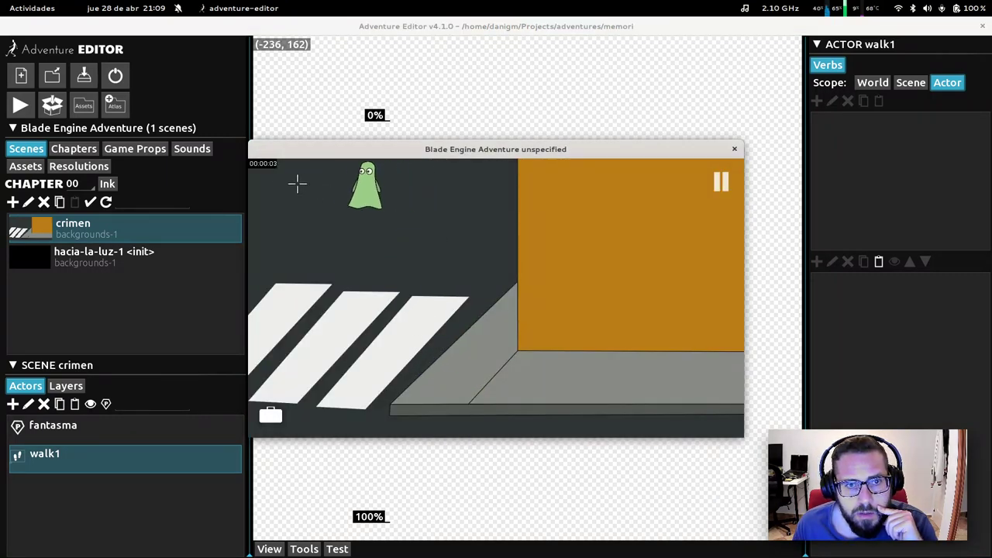
click(262, 228)
click(504, 219)
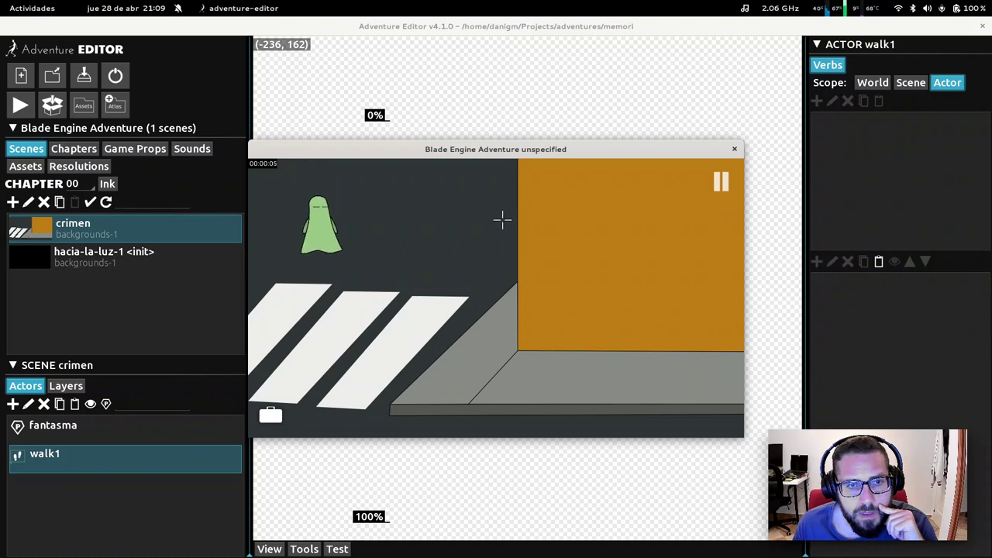
click(632, 248)
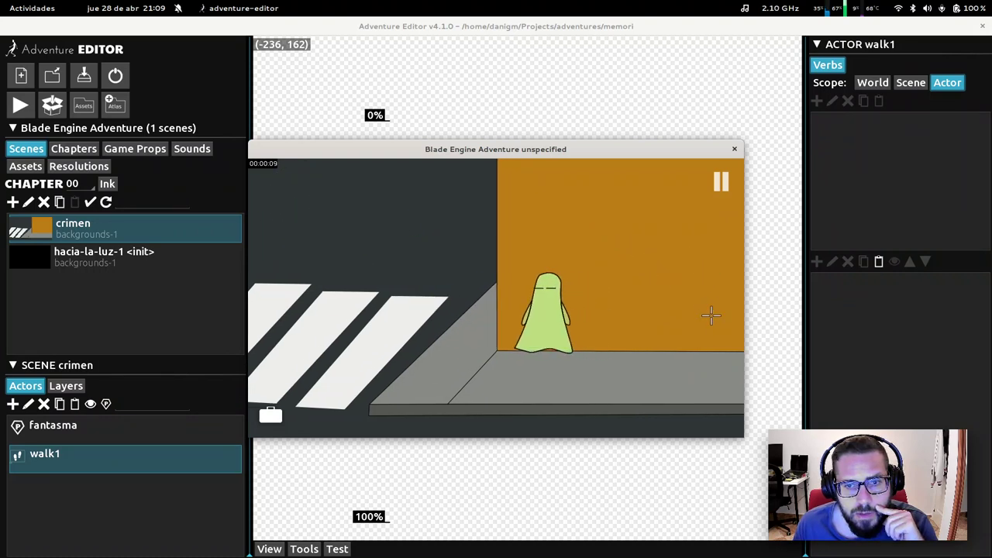
click(734, 401)
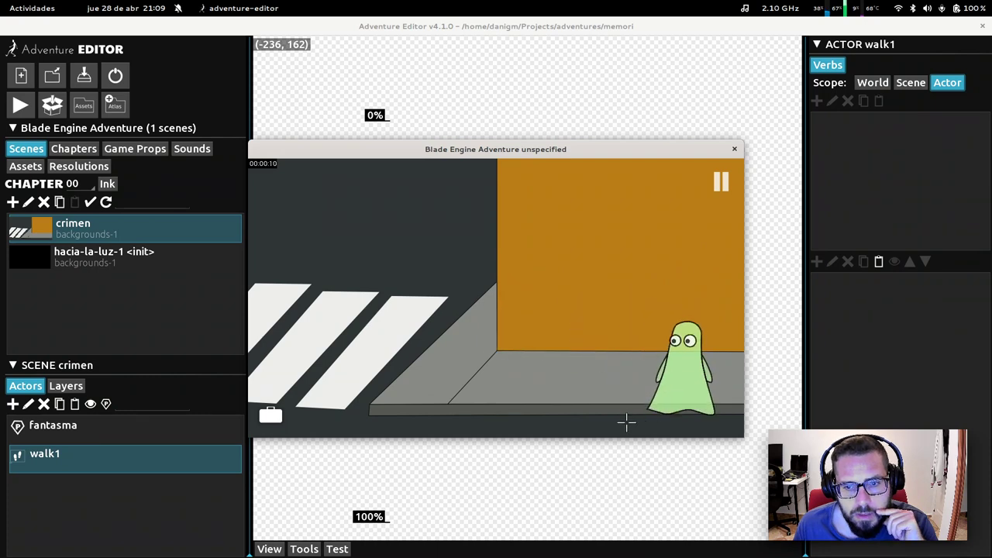
key(Escape)
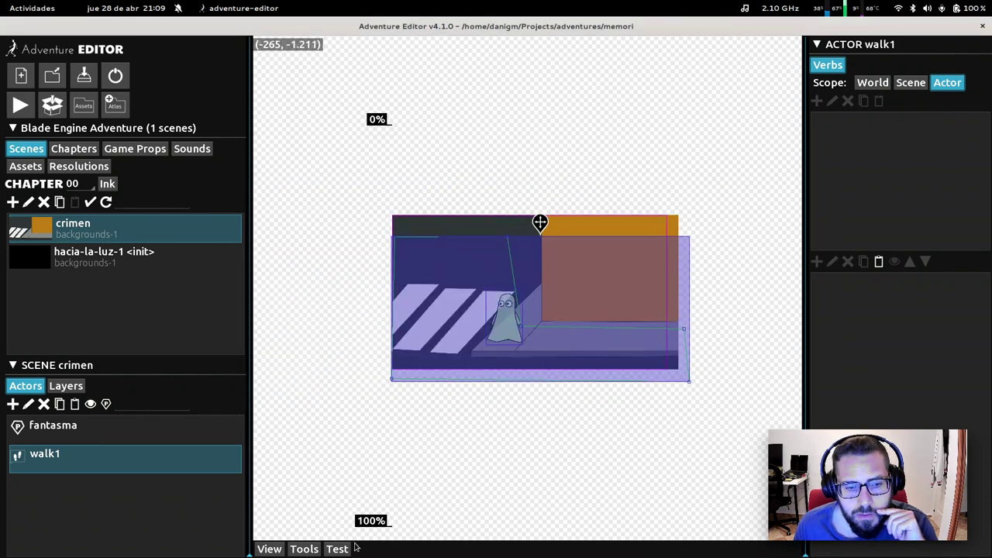
Step: Return to the running test, send the fantasma between the lower street, crosswalk and sidewalk corner, and close the test window
key(F5)
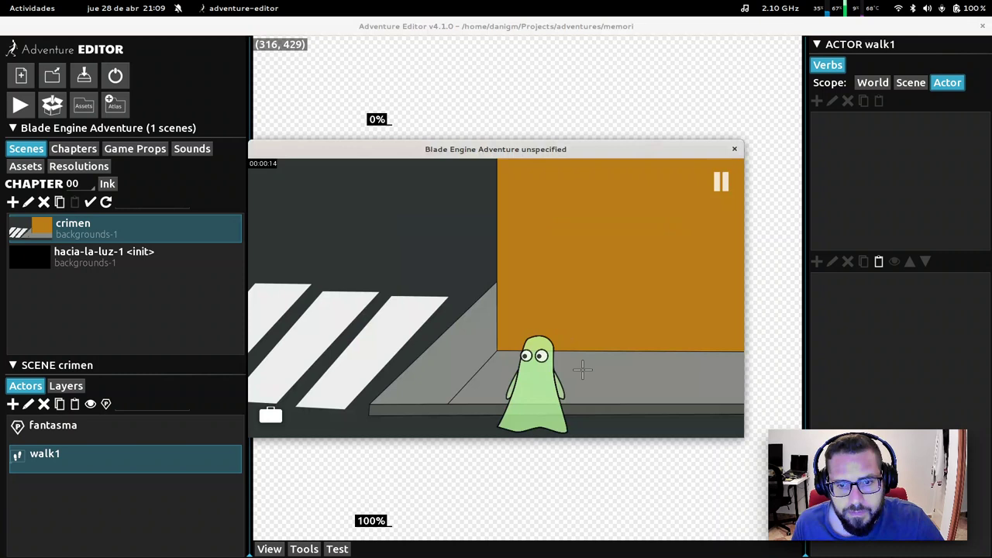
click(613, 425)
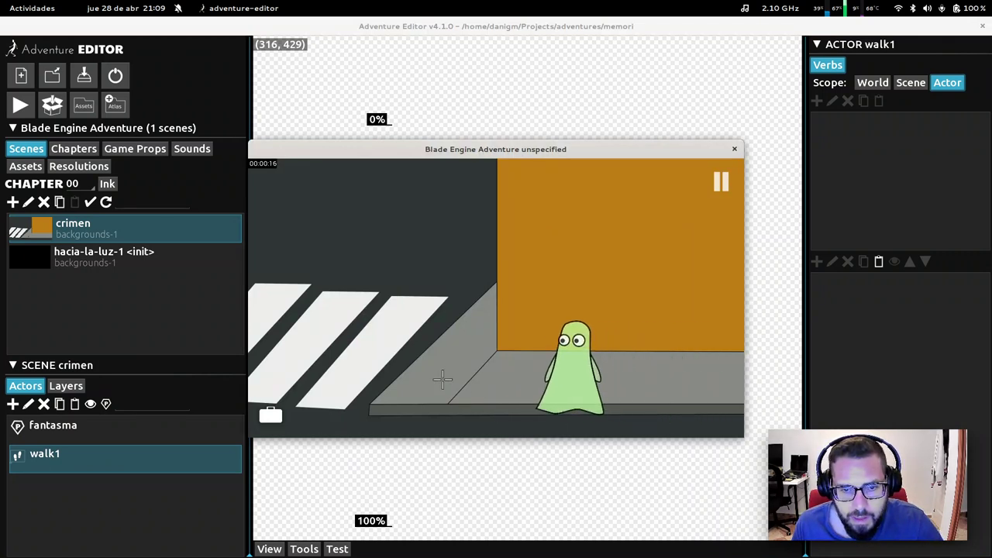
click(609, 296)
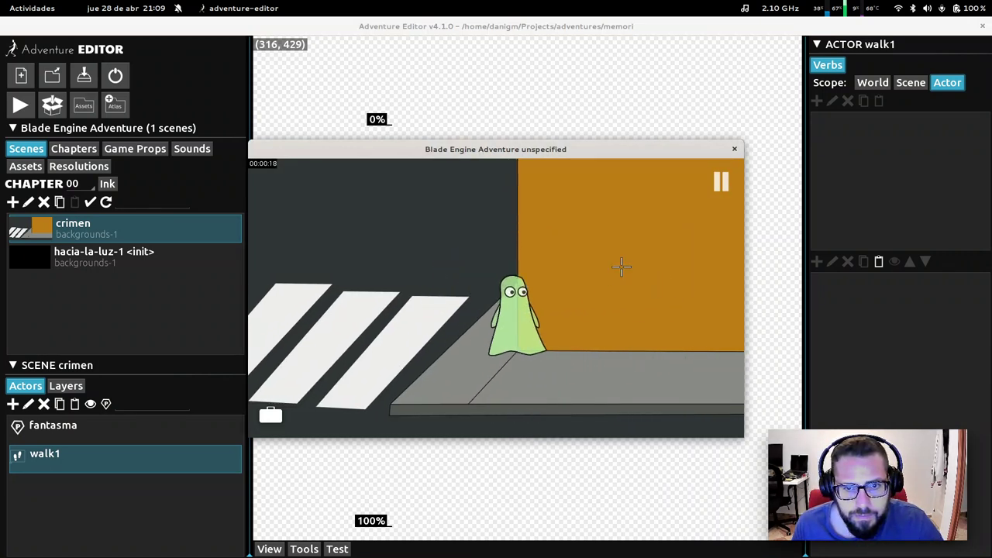
click(467, 248)
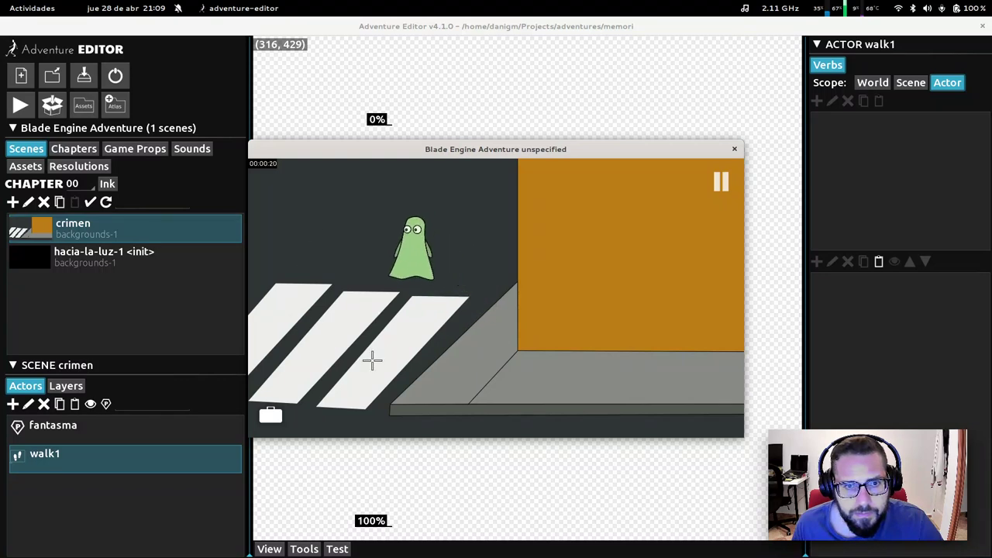
click(436, 387)
click(618, 377)
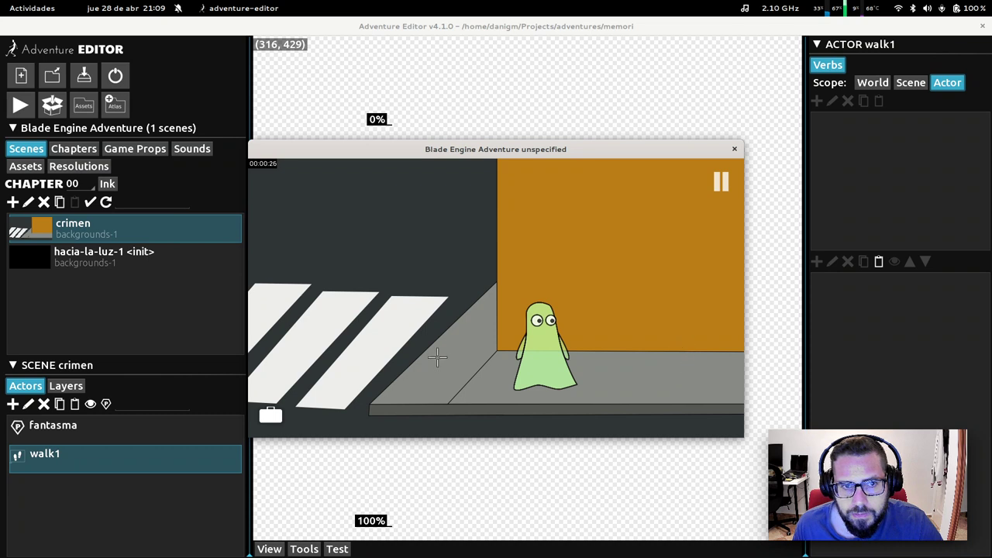
click(461, 373)
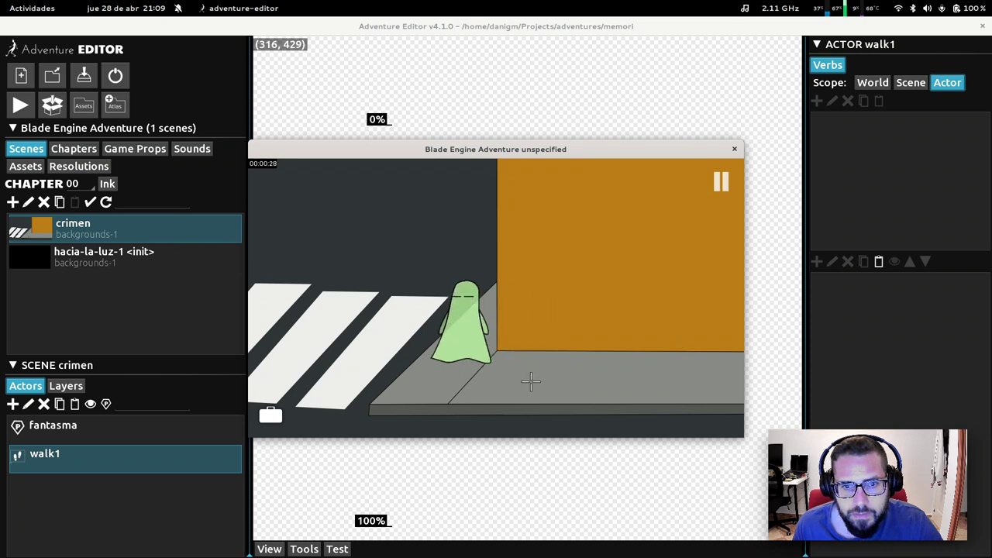
click(583, 365)
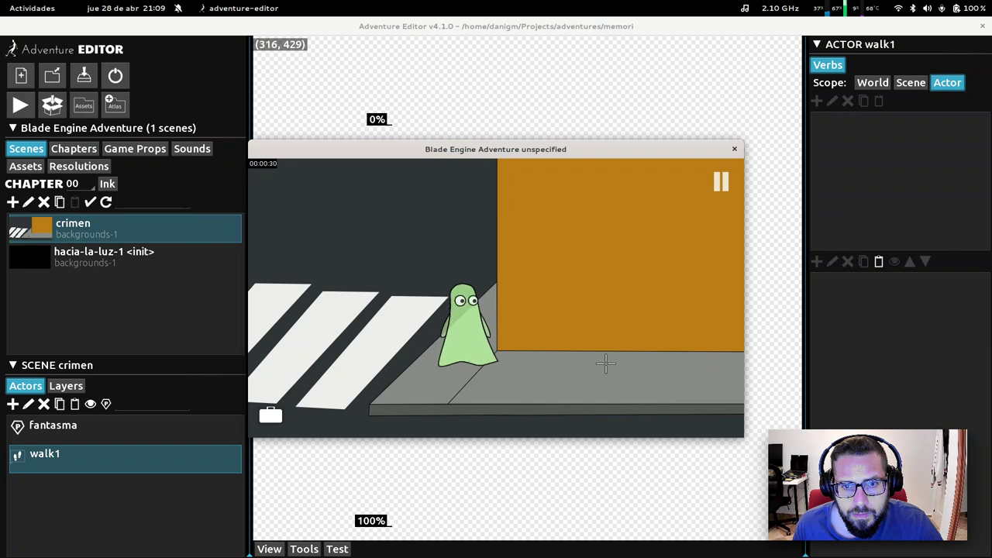
click(735, 149)
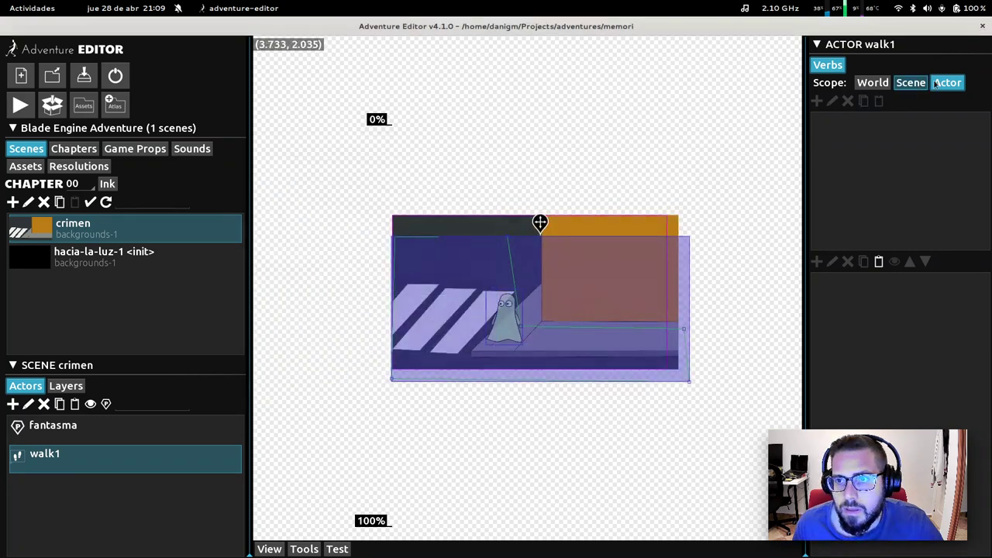
Step: Set the animation type of the fantasma's stand.left animation to REPEAT
click(504, 318)
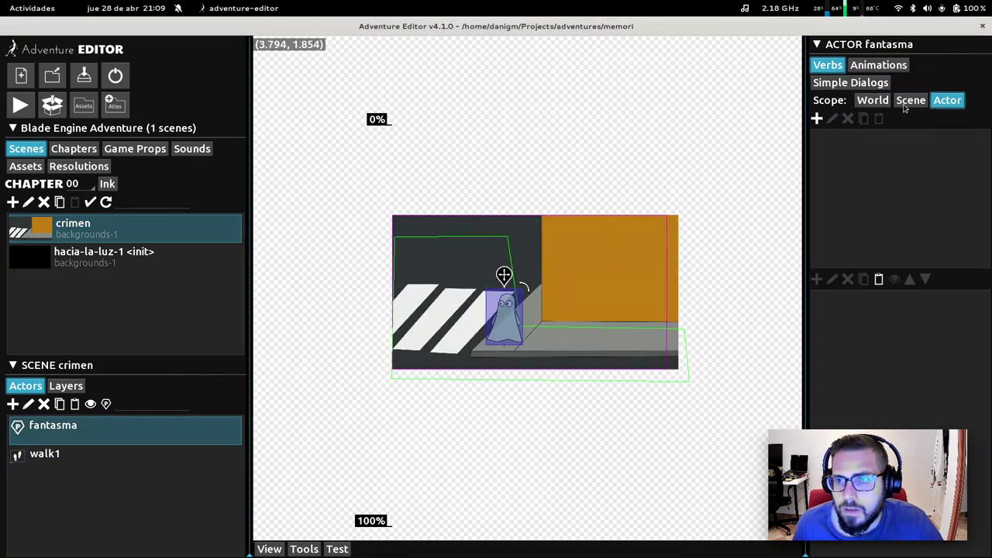
click(878, 65)
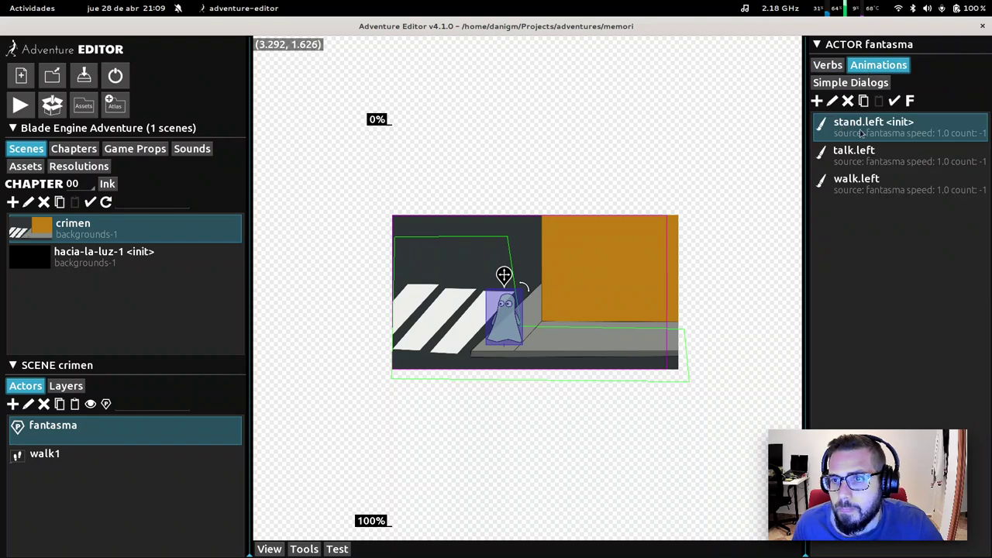
click(832, 101)
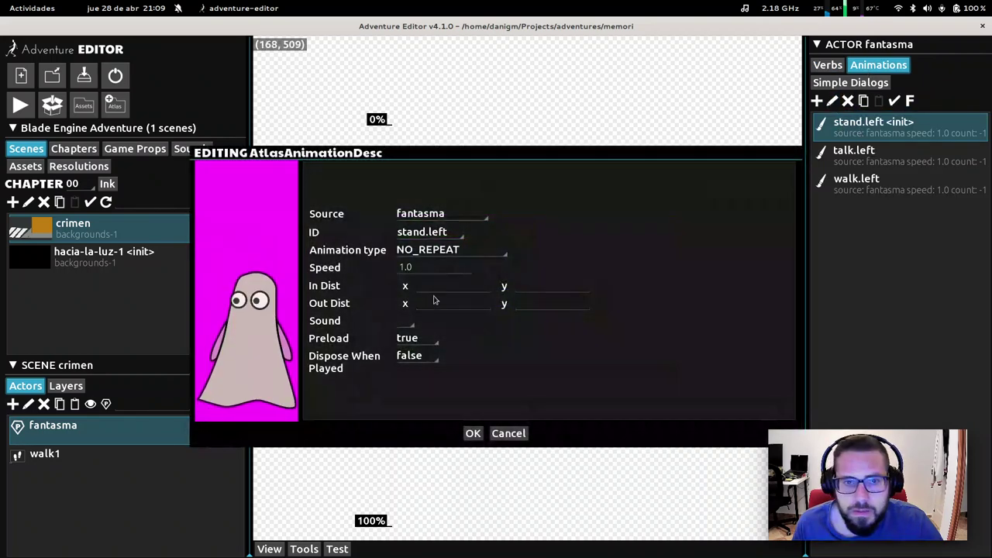
click(446, 249)
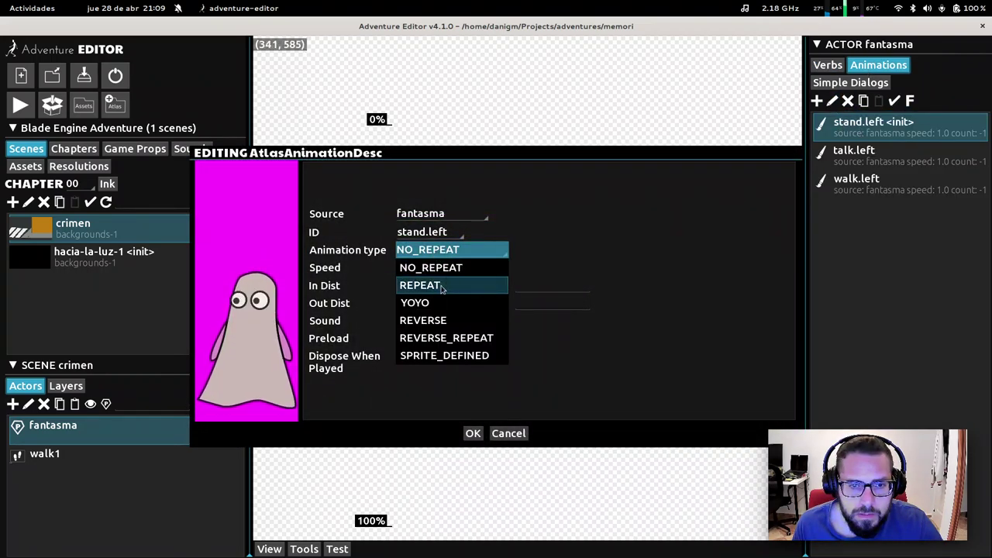
click(442, 288)
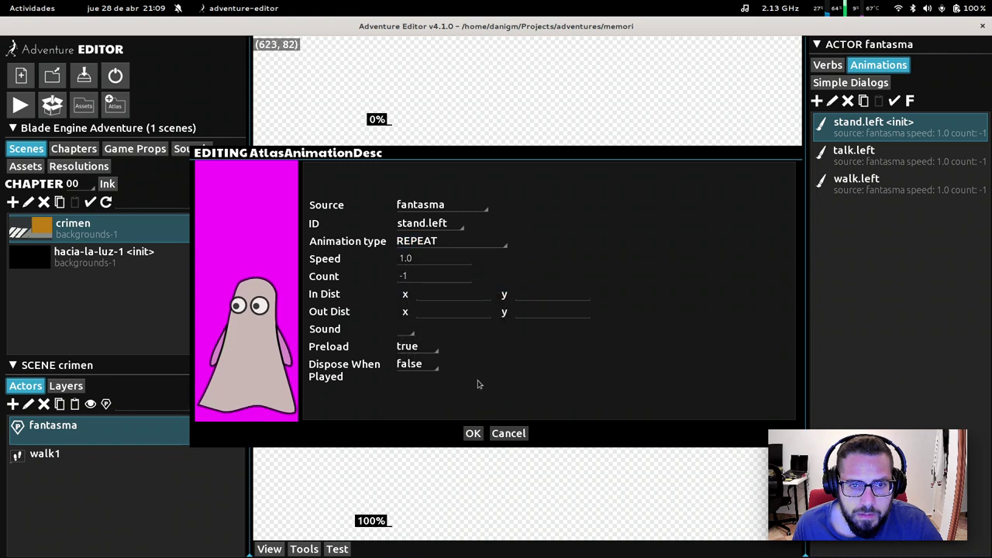
click(474, 434)
Step: Set the animation type of the fantasma's talk.left animation to REPEAT
click(864, 162)
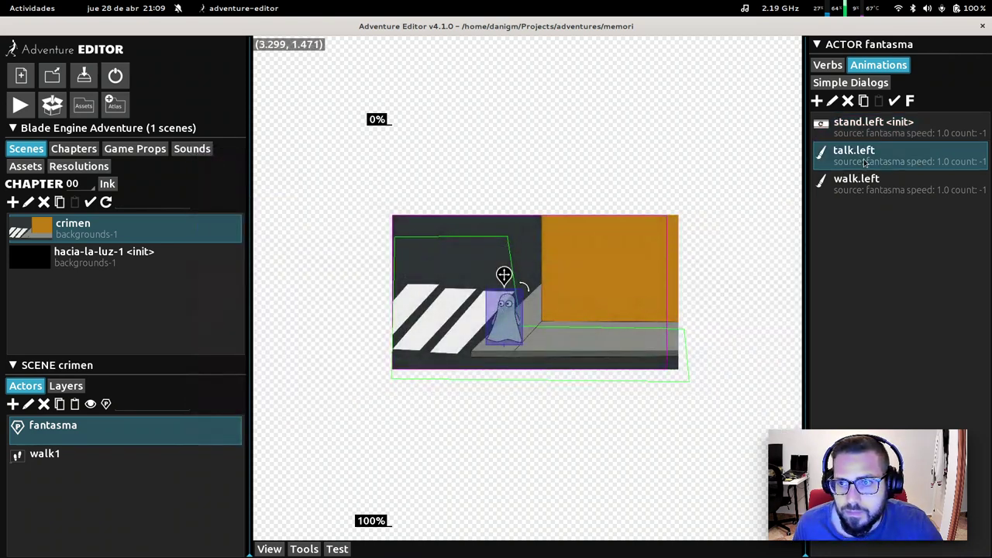
click(832, 101)
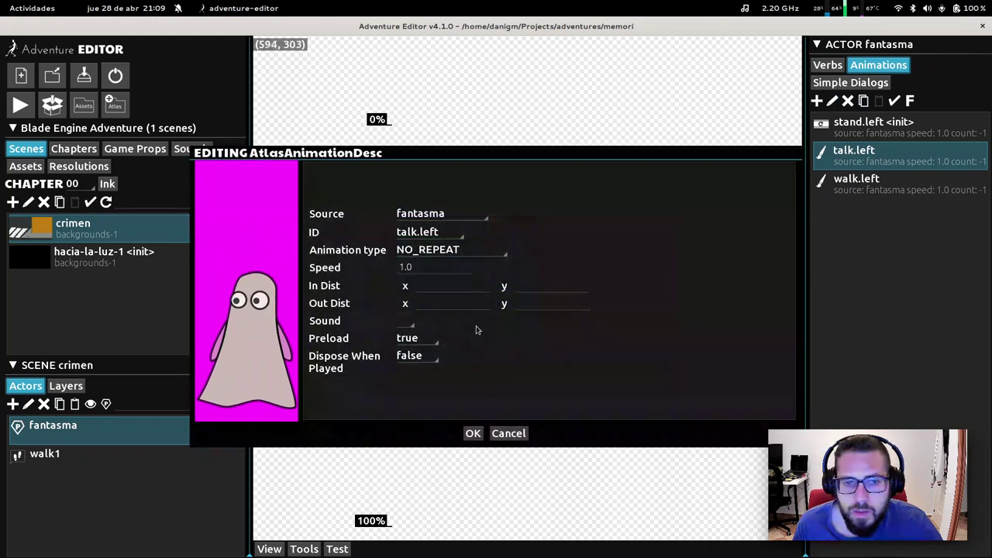
click(419, 232)
click(438, 250)
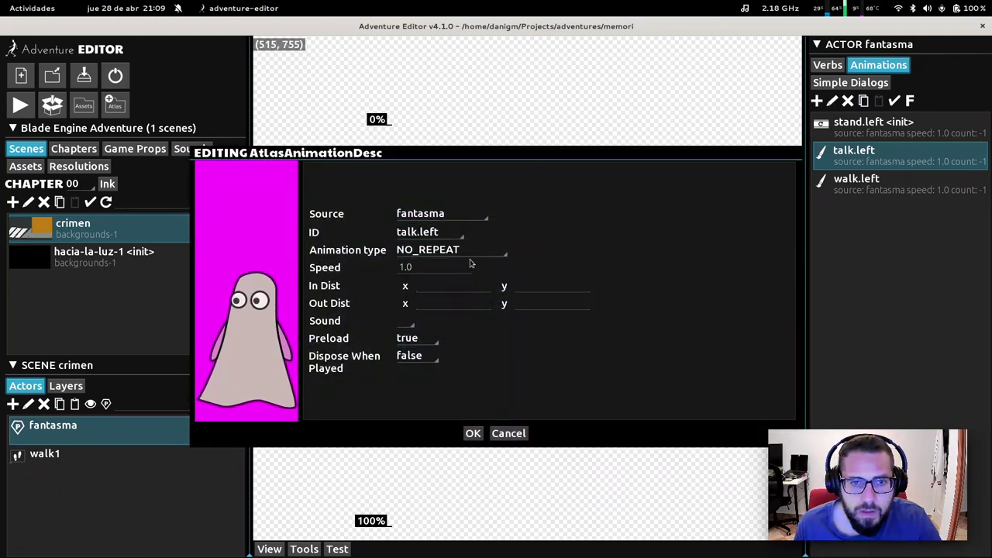
click(453, 250)
click(461, 285)
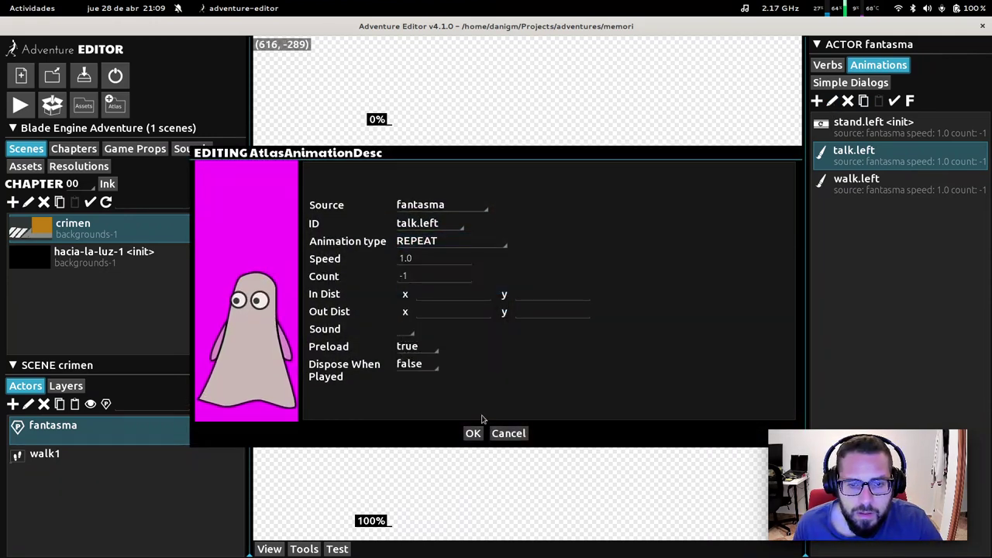
click(473, 434)
Step: Set the animation type of the fantasma's walk.left animation to REPEAT
click(857, 178)
click(832, 101)
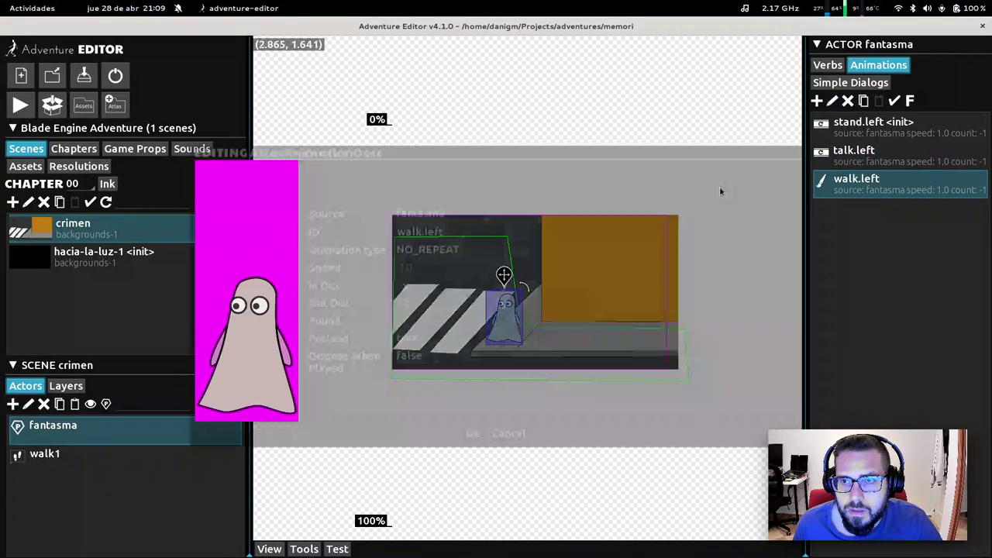
click(449, 250)
click(438, 284)
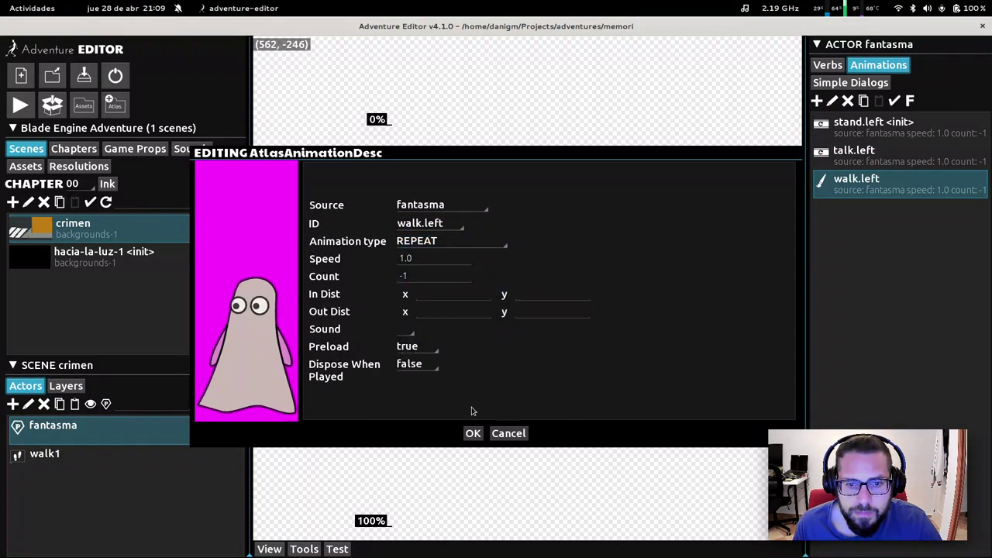
click(475, 434)
Step: Test the crimen scene by sending the fantasma along the sidewalk and toward the crosswalk and dark street, and close the test window
click(336, 549)
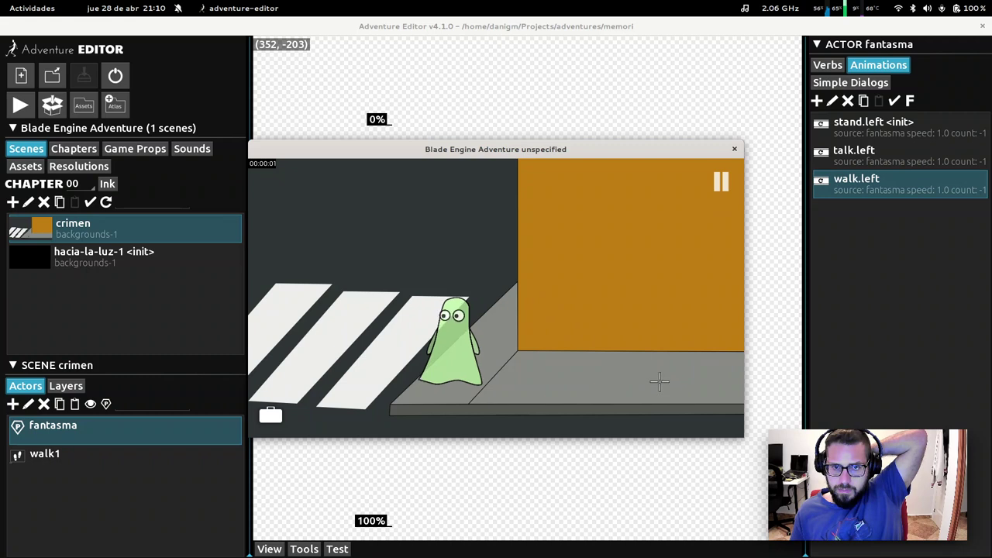
click(660, 381)
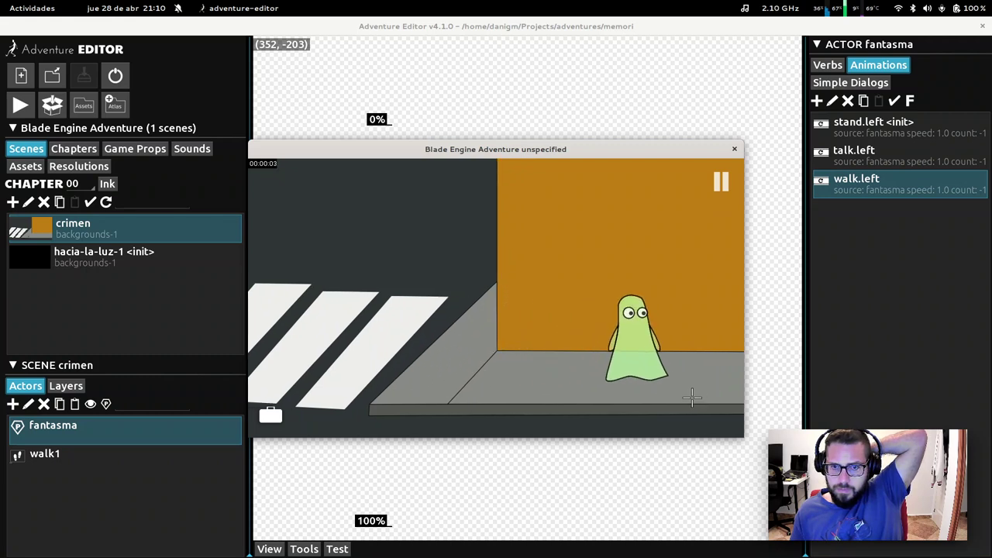
click(534, 397)
click(443, 350)
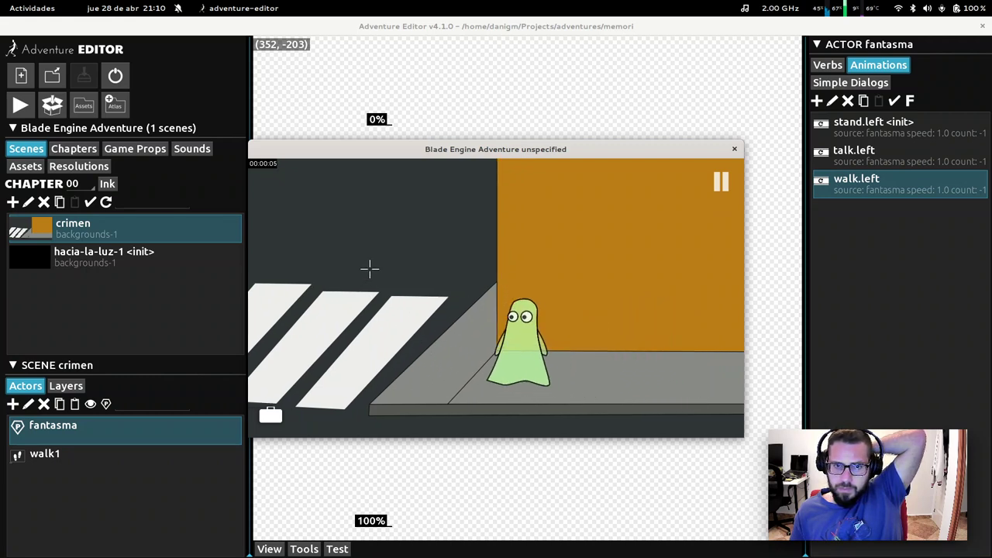
click(337, 228)
click(606, 399)
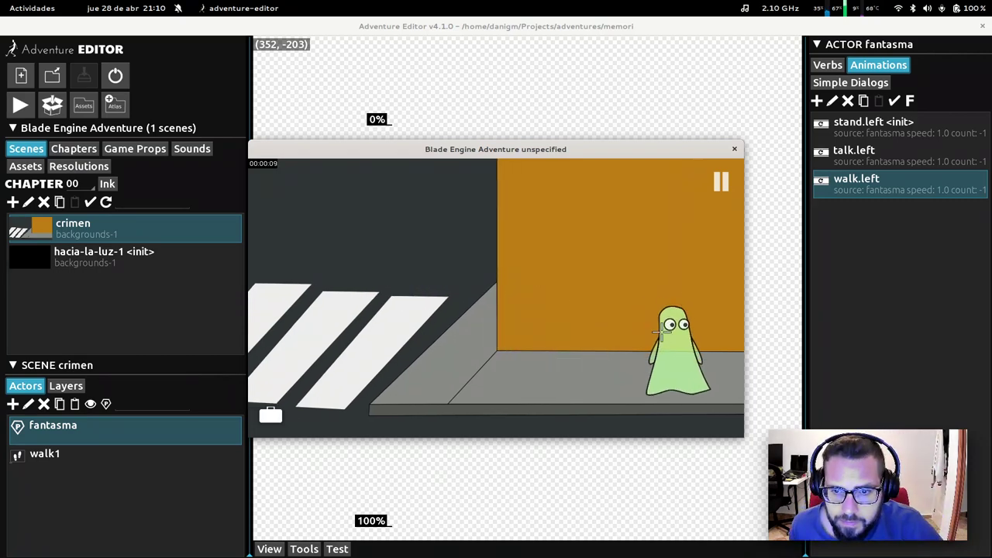
click(734, 150)
Step: Compare the hacia-la-luz-1 scene with the crimen scene, looking at their actors and walkzones
click(111, 264)
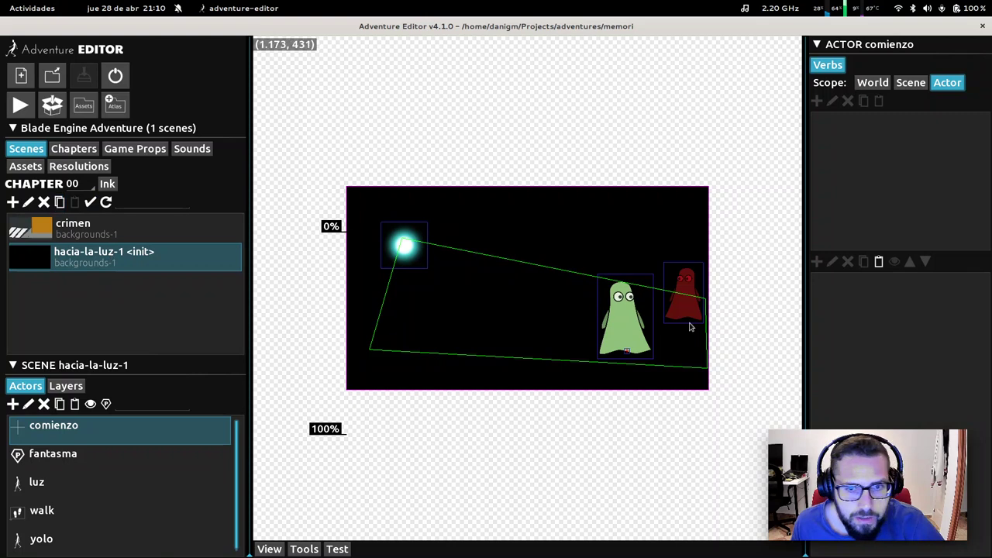
click(111, 233)
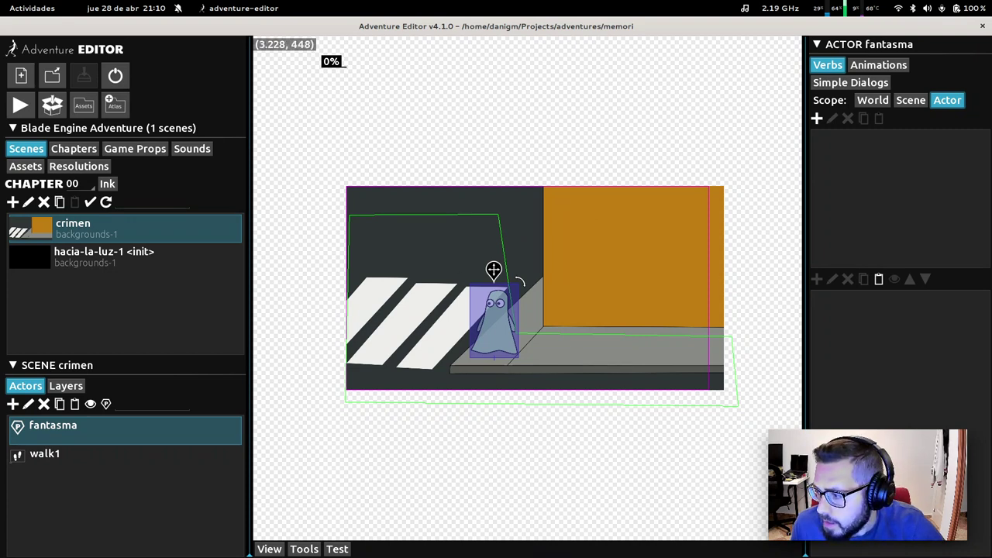
key(alt+Tab)
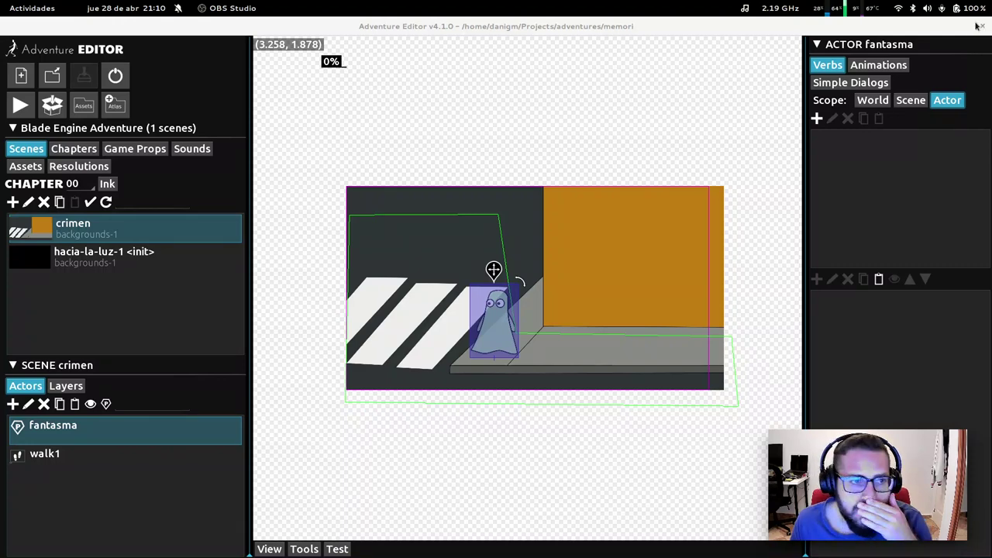
click(558, 23)
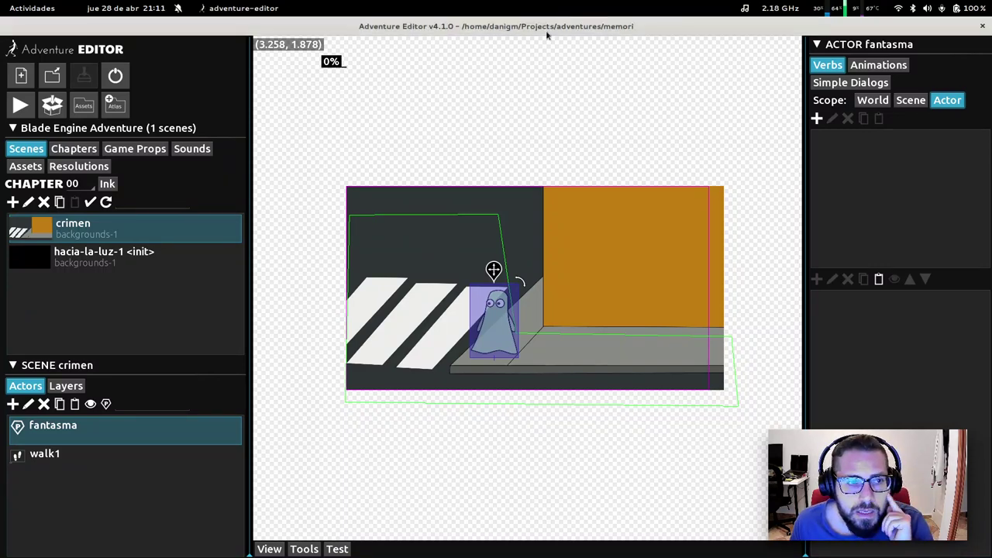
click(149, 257)
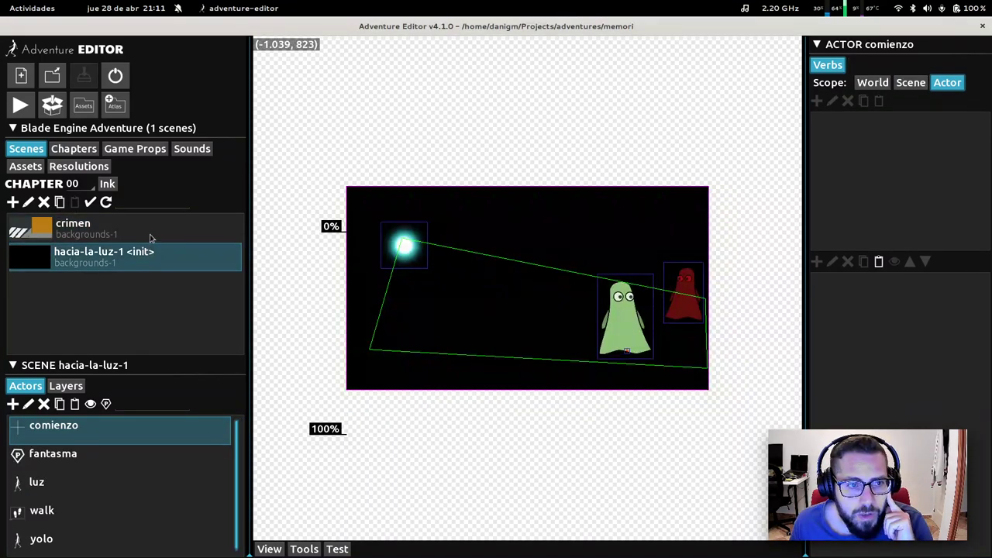
click(151, 238)
click(146, 258)
click(146, 239)
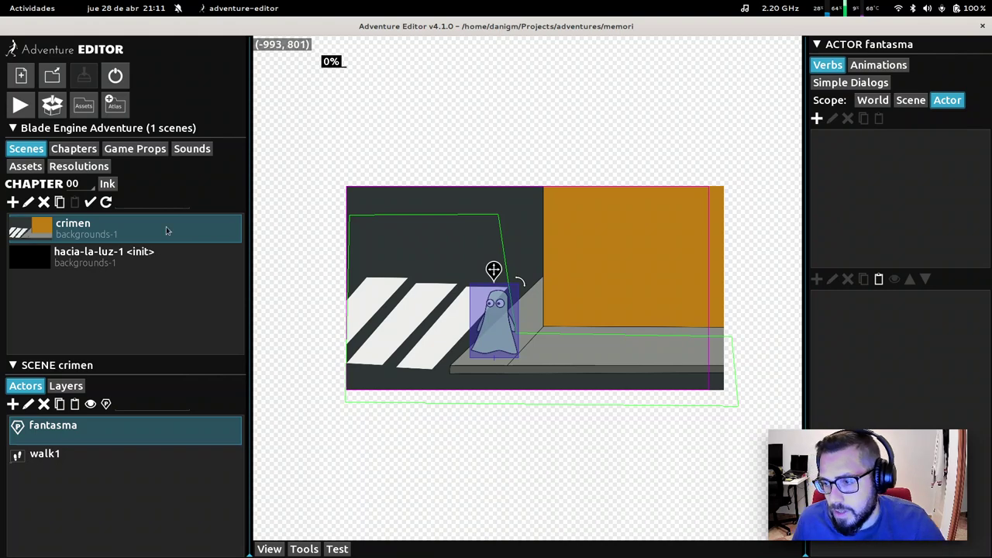
click(144, 256)
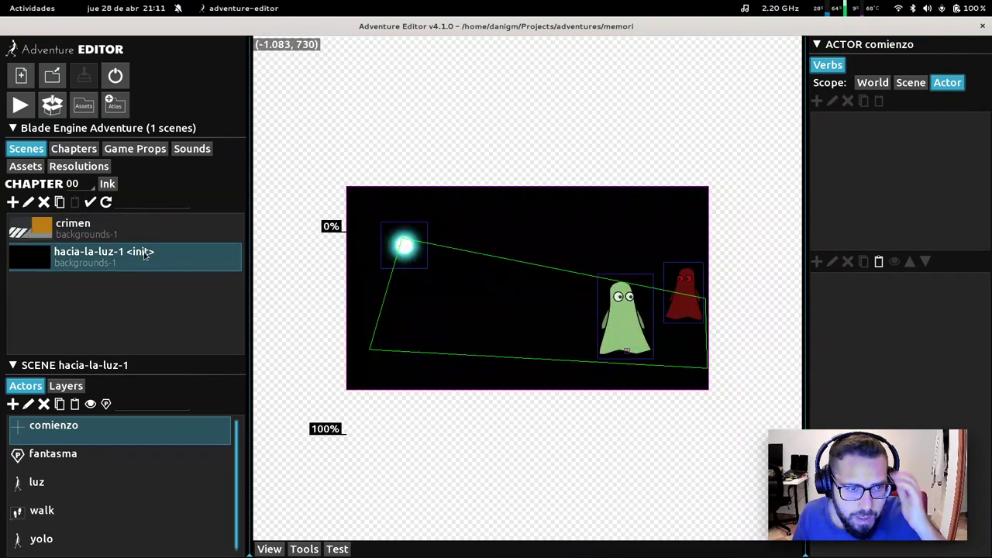
click(162, 230)
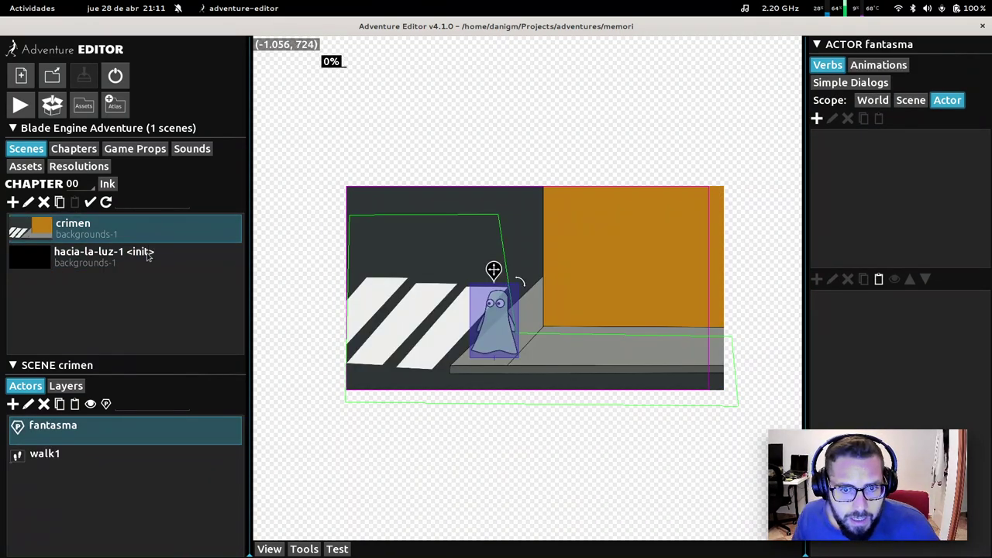
click(149, 256)
click(149, 237)
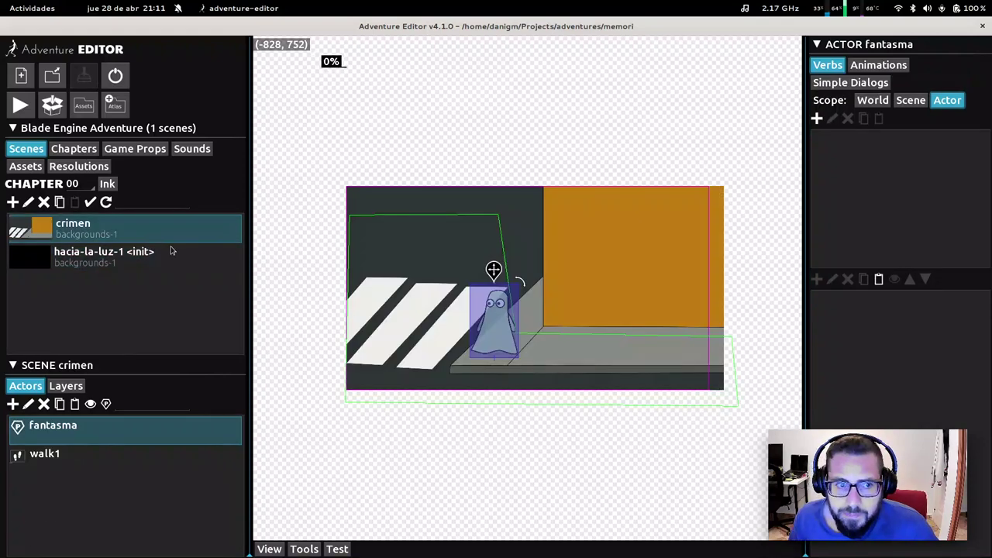
Step: View the simple dialogs of the fantasma in hacia-la-luz-1, read the new dialog form's description and cancel it
click(172, 252)
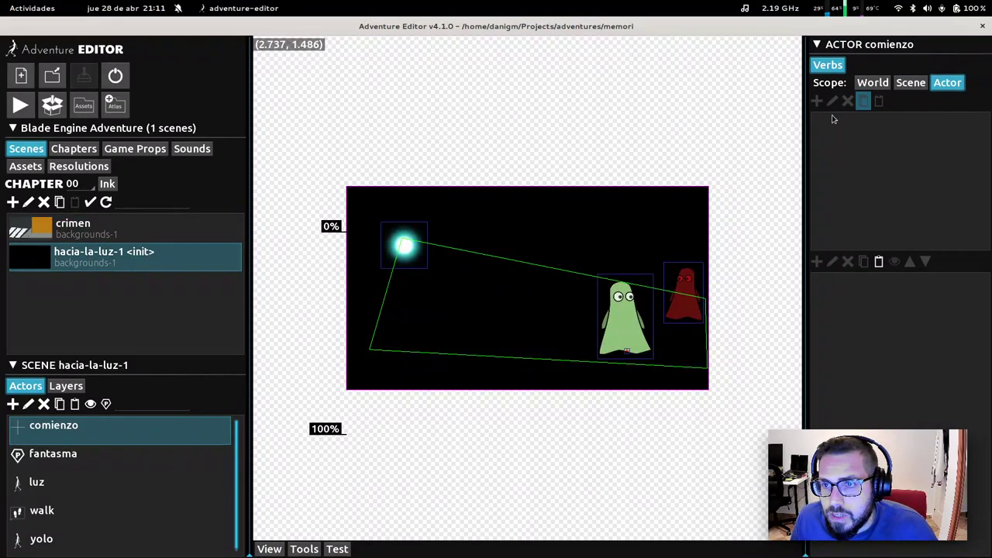
click(631, 327)
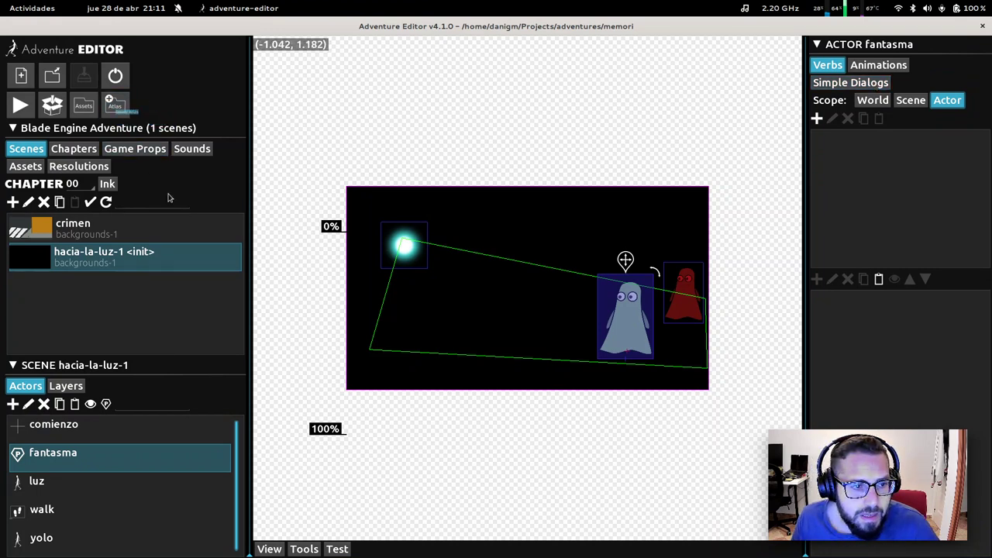
click(875, 85)
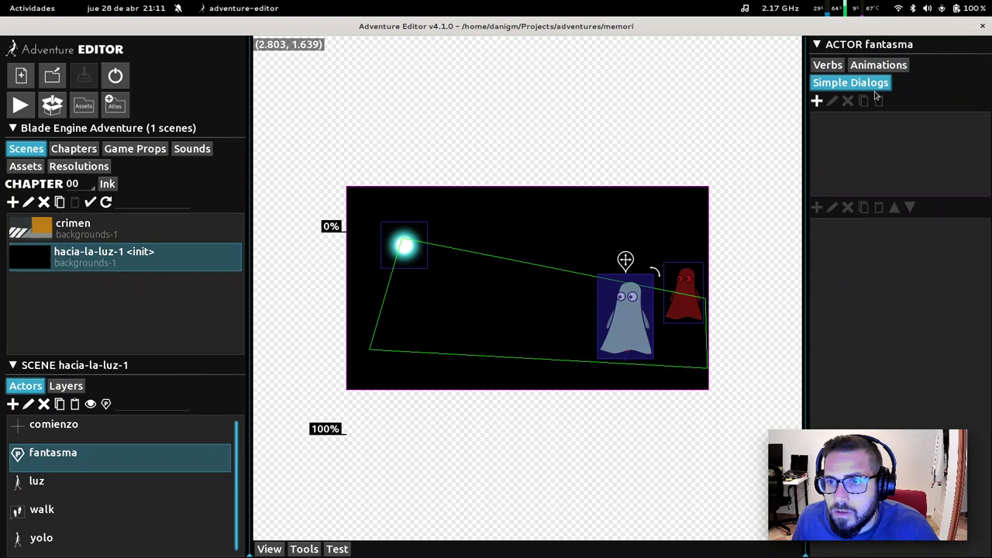
click(817, 100)
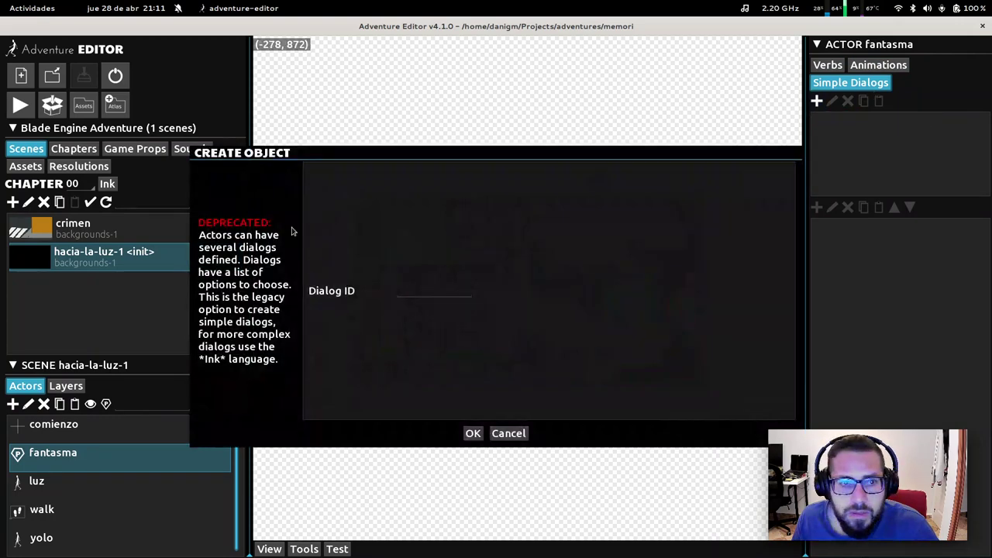
click(508, 433)
Step: Inspect the "¿Hola qué tal?" option in yolo's hola dialog and leave it without saving
click(677, 298)
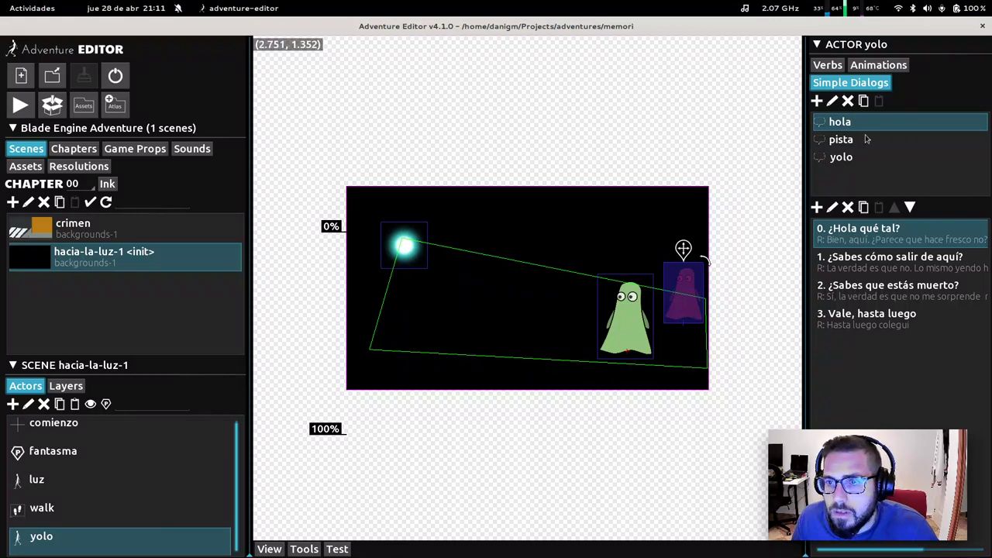
click(832, 207)
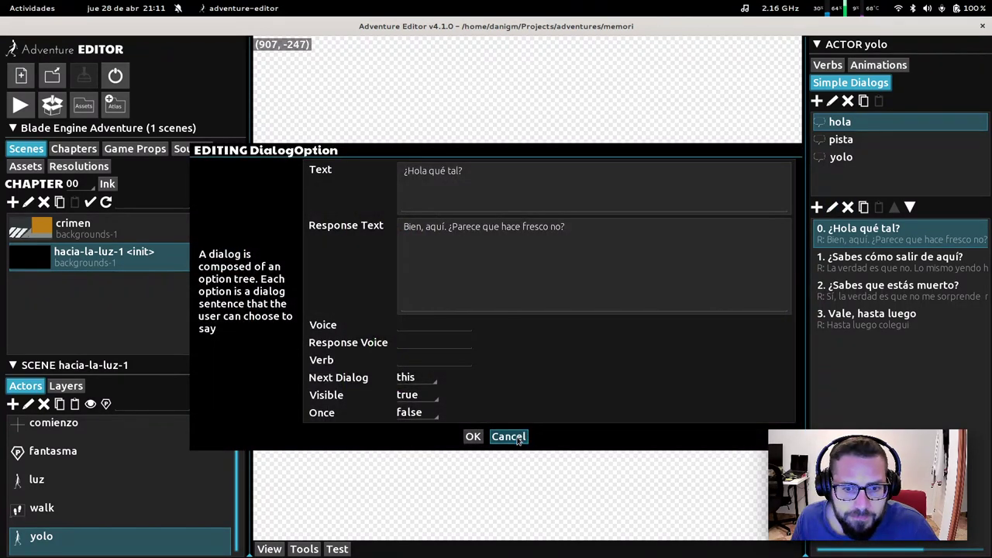
click(515, 437)
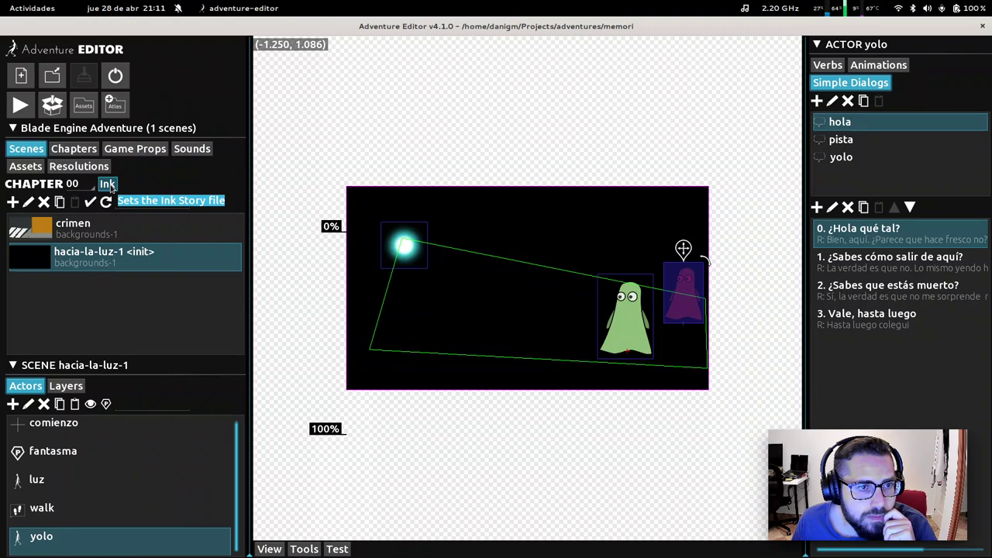
Step: Check chapter 00's Ink story file setting with the crimen and hacia-la-luz-1 scenes selected in turn, without assigning a file
click(116, 229)
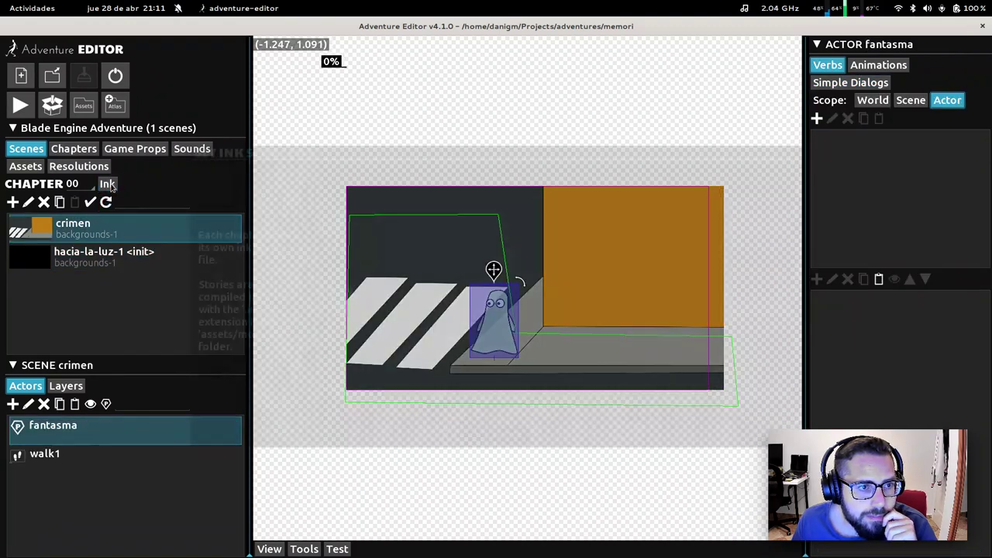
click(108, 185)
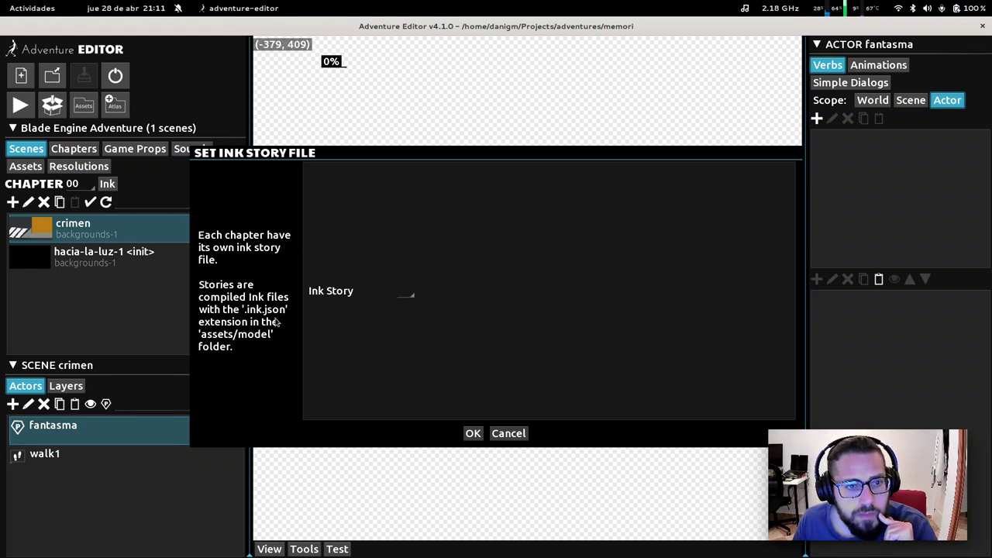
click(508, 434)
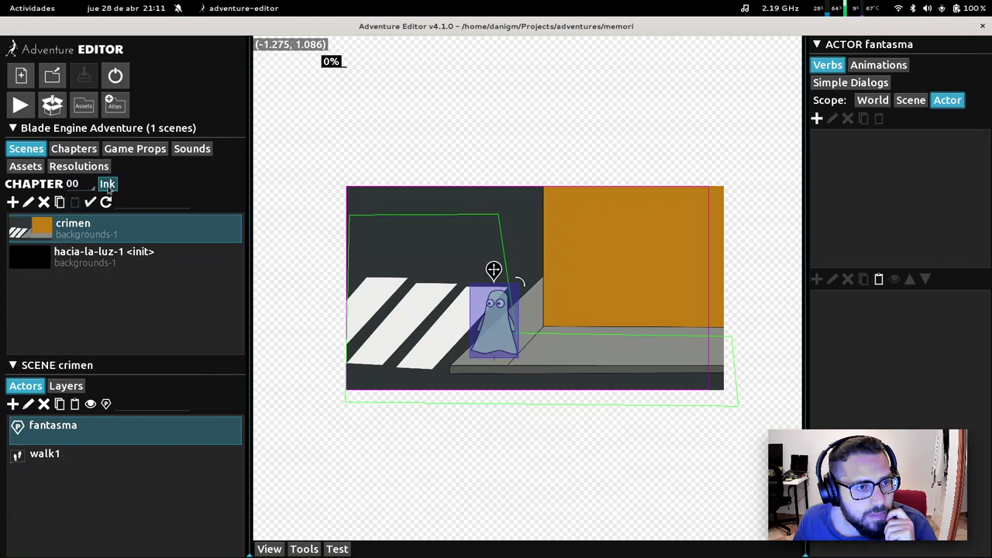
click(106, 255)
click(71, 184)
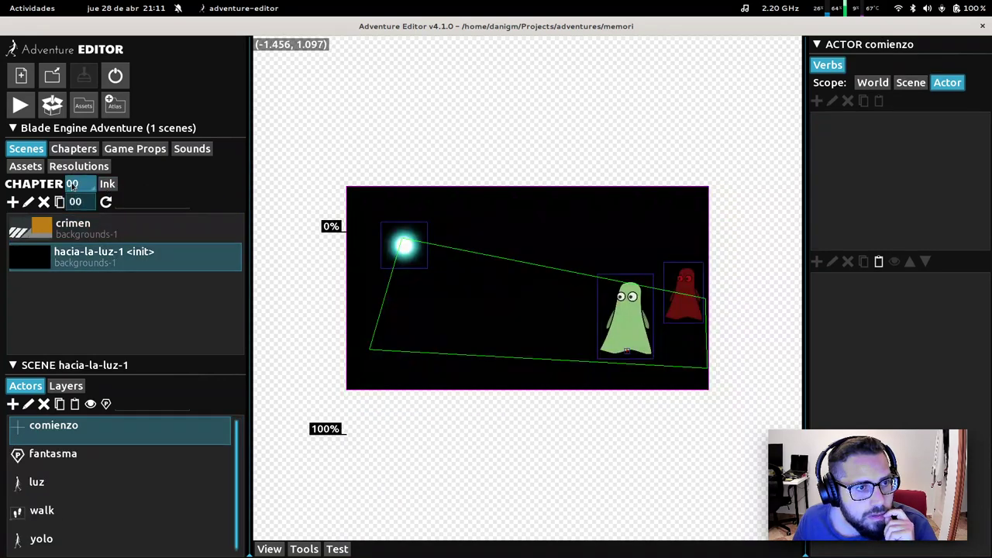
click(75, 202)
click(107, 183)
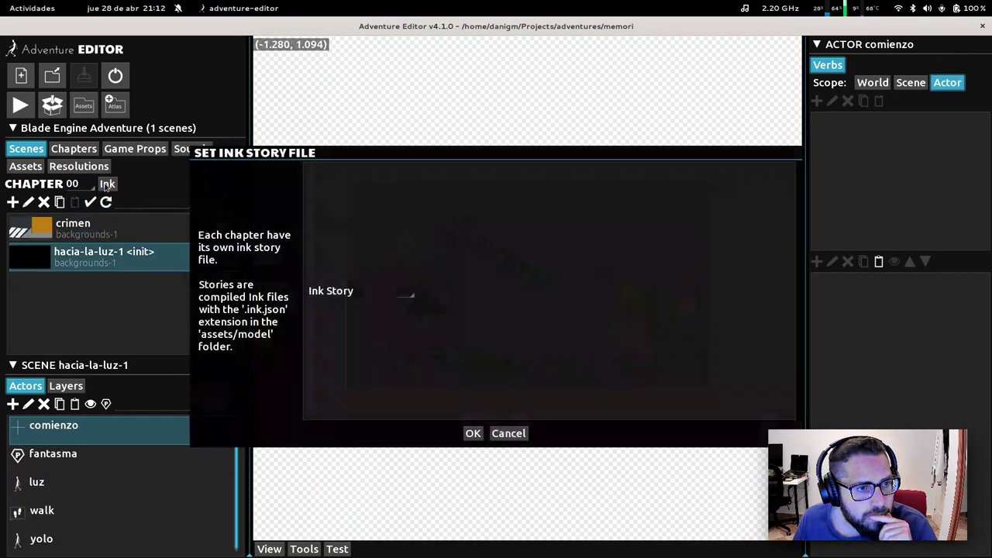
click(523, 436)
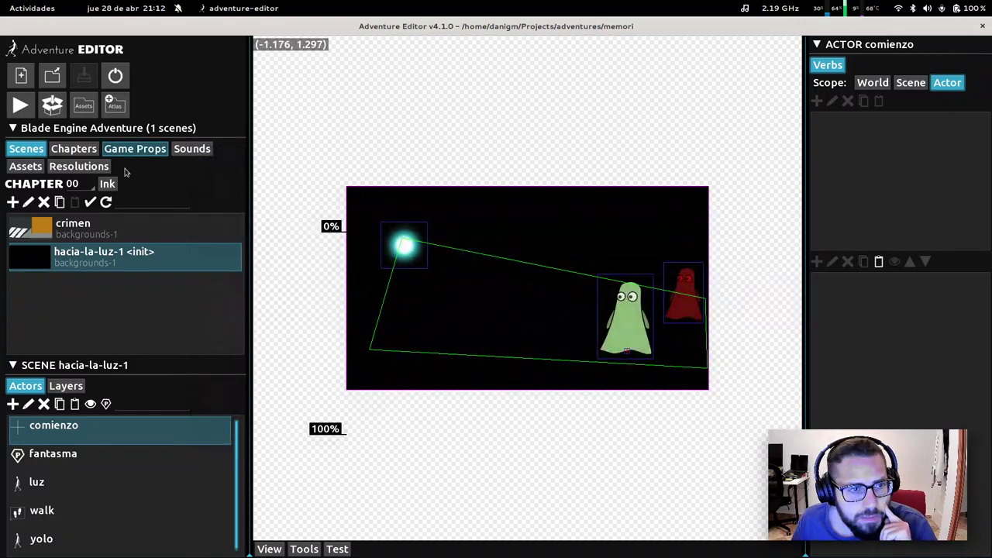
click(82, 229)
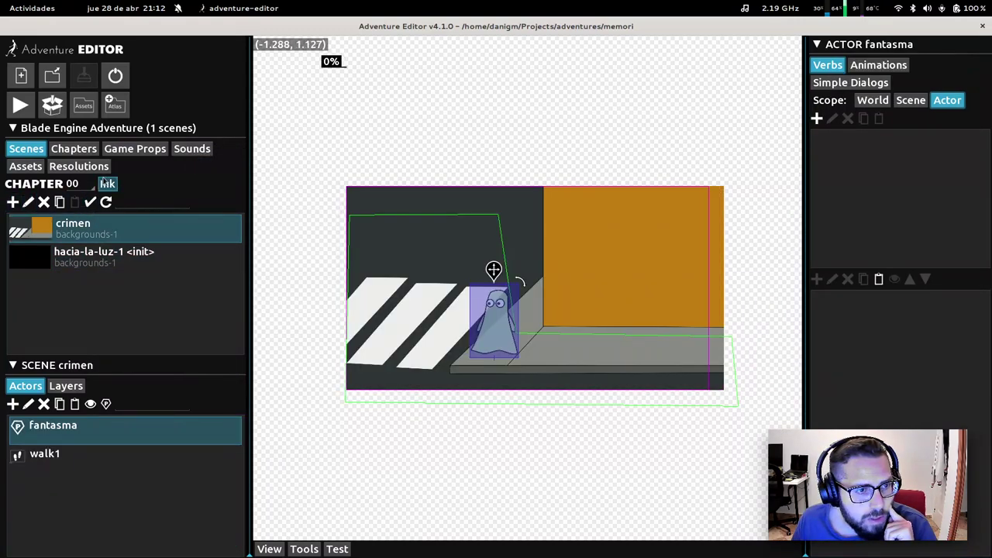
click(107, 184)
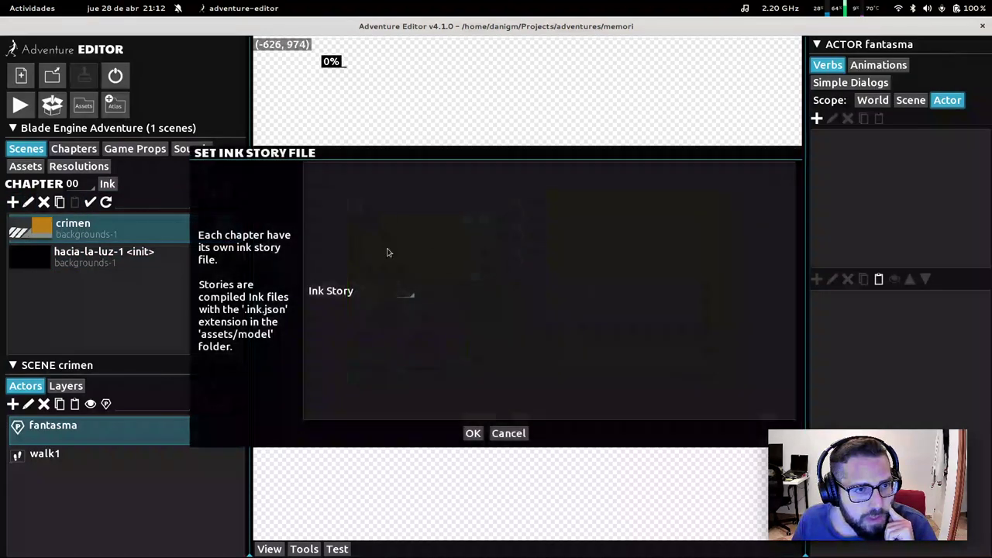
click(517, 435)
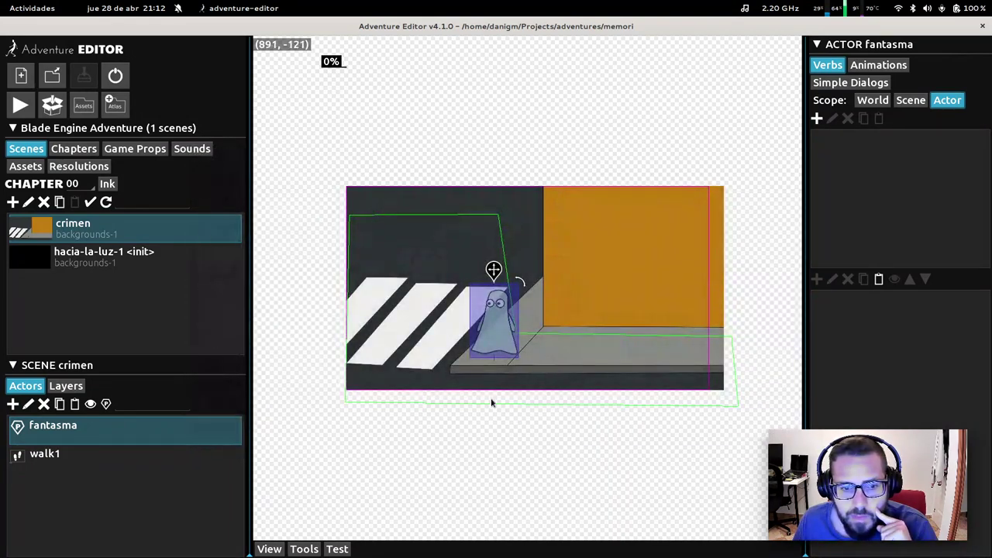
Step: Close the adventure editor, the game preview and the backgrounds folder window, and close crimen.svg with its changes saved
click(85, 254)
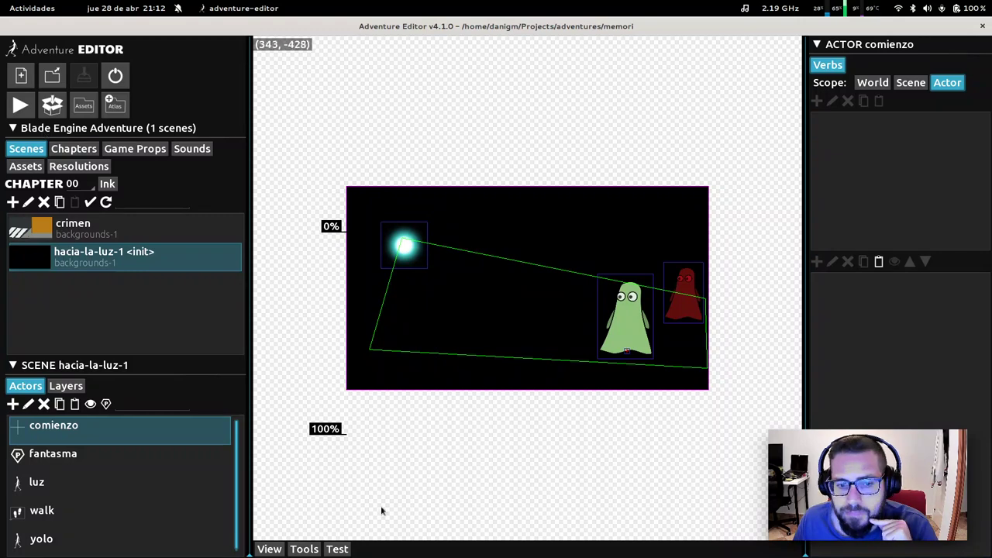
click(985, 27)
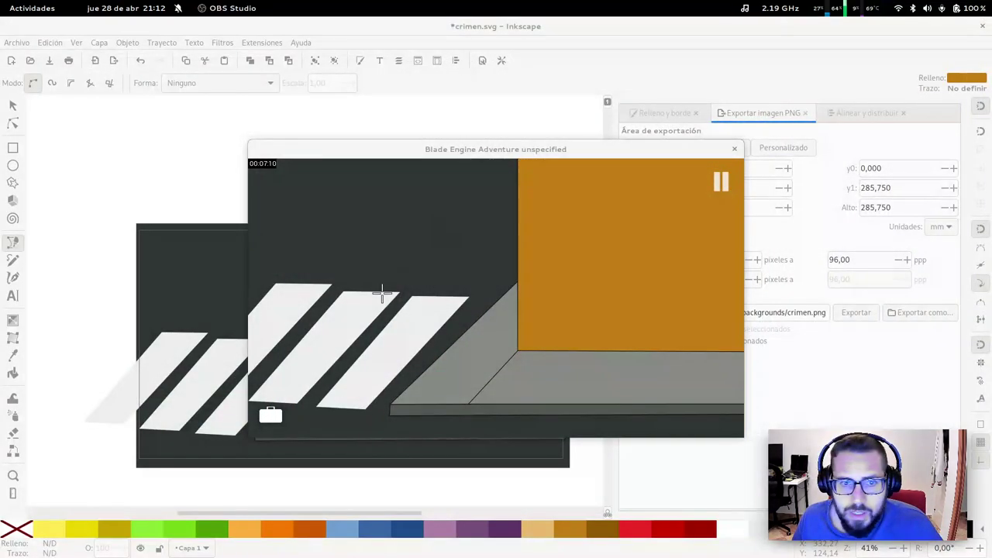
click(735, 150)
click(982, 27)
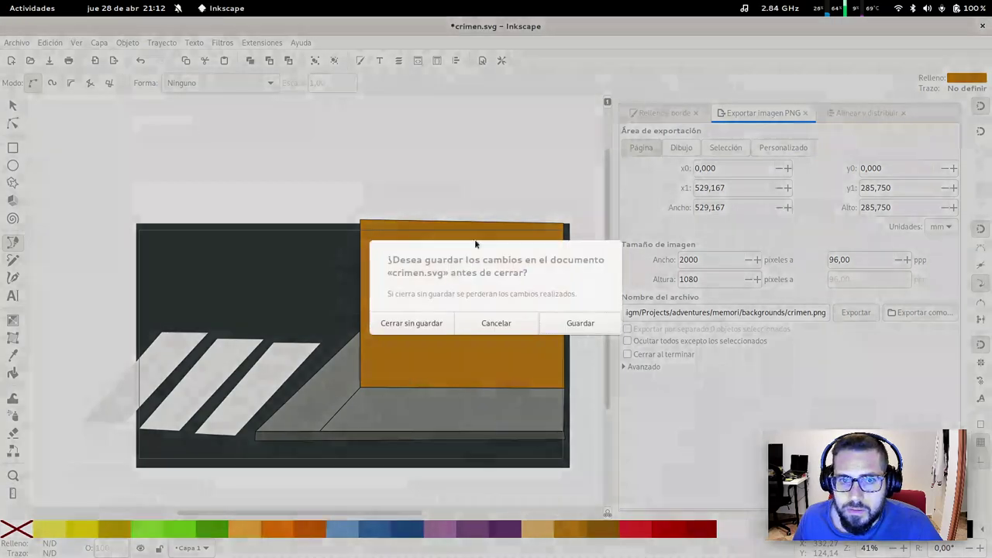
click(564, 328)
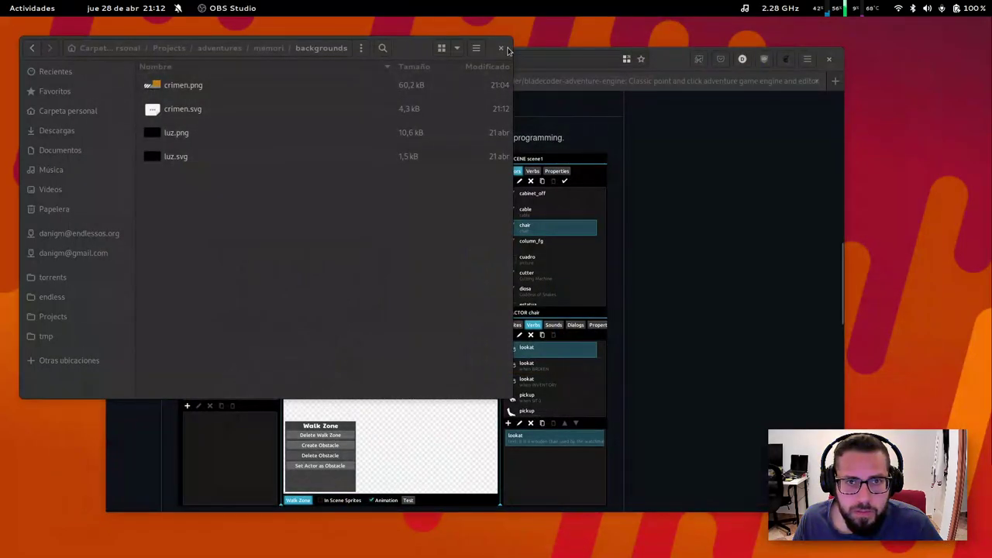
click(655, 210)
Step: Open a terminal, change to the Projects/adventures/memori directory and list its contents
key(super)
key(ctrl+alt+t)
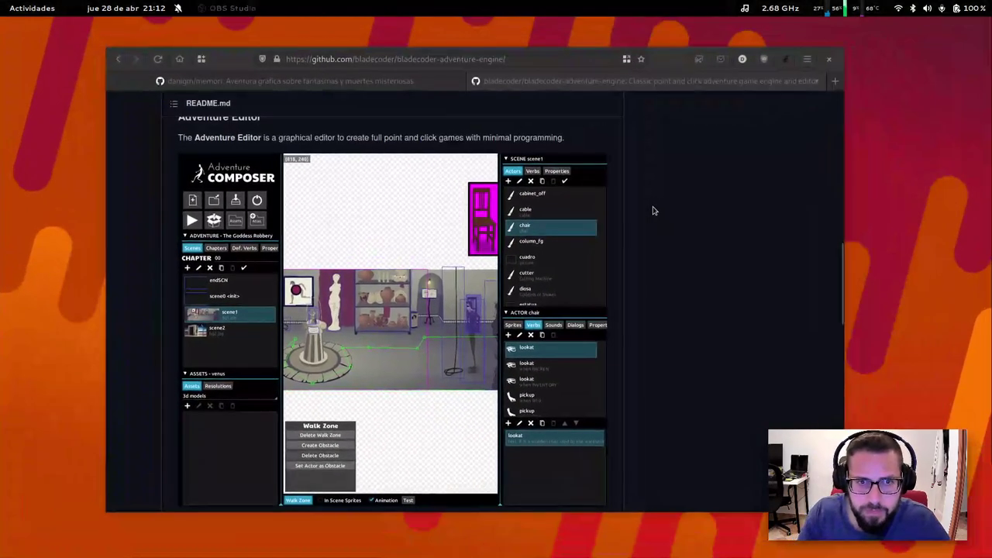
text(cd DO)
key(BackSpace)
key(BackSpace)
text(Projects/adventures/)
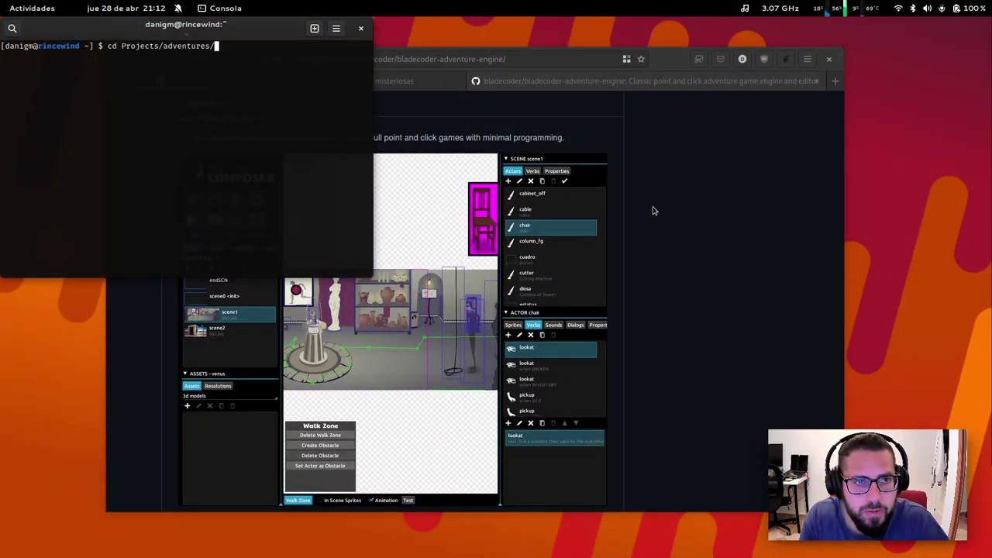
text(mi)
key(Tab)
key(Return)
text(ls)
key(Return)
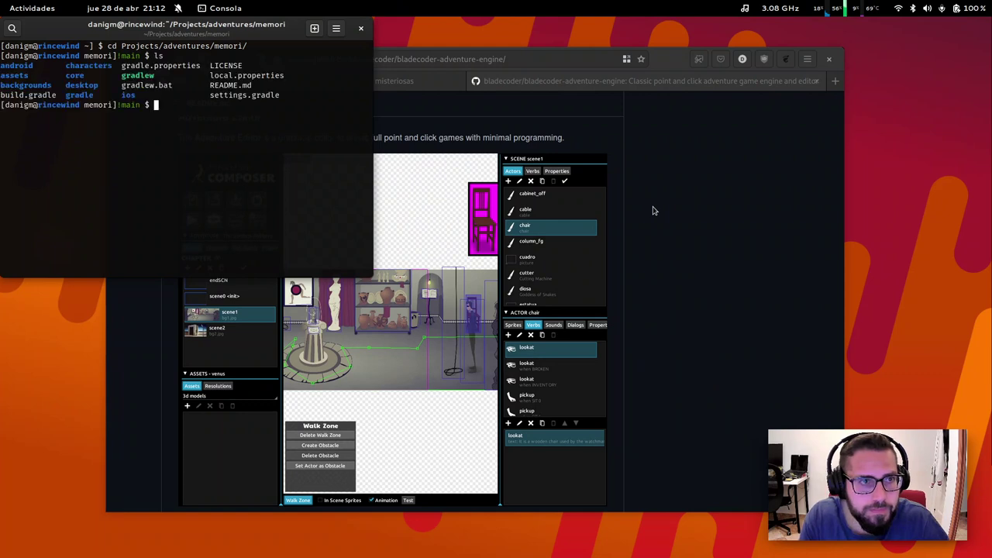
Step: Check the memori repository's Git status and stage the files matching backgrounds/crimen.*
text(git status)
key(Return)
text(git add )
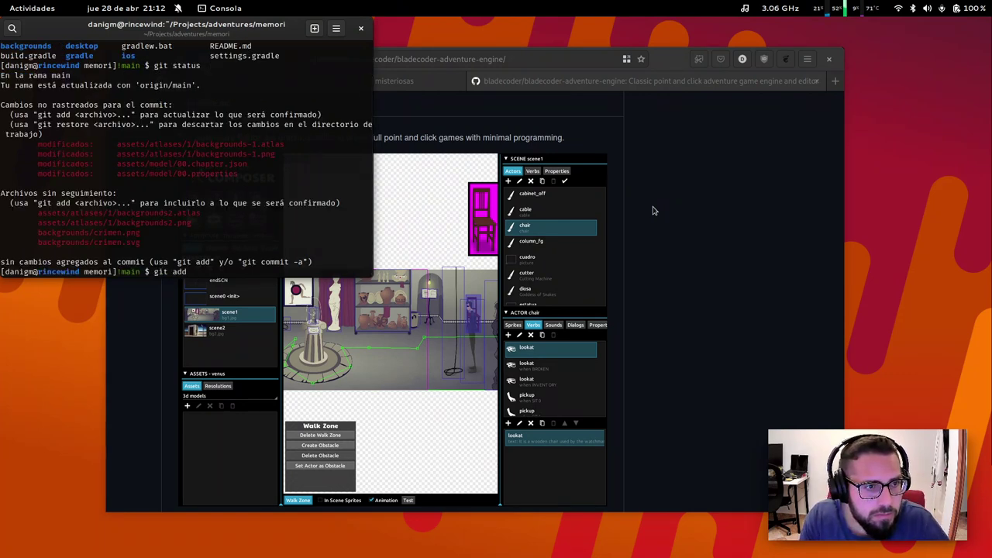
text(backgrounds/crimen.*)
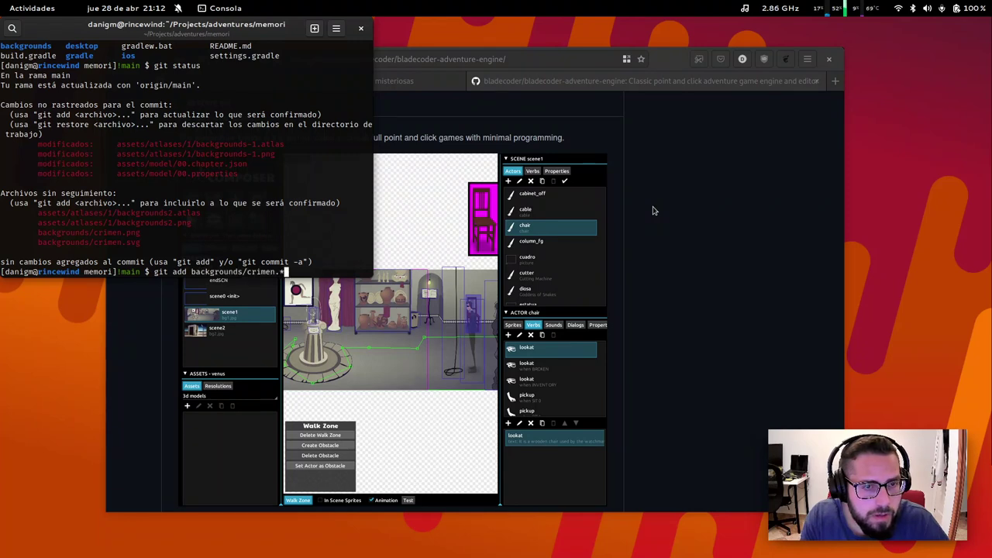
key(Return)
Step: Abandon the git add command for assets/ and compose a forced recursive removal of the backgrounds atlas files in assets/atlases/1
text(git add assets/)
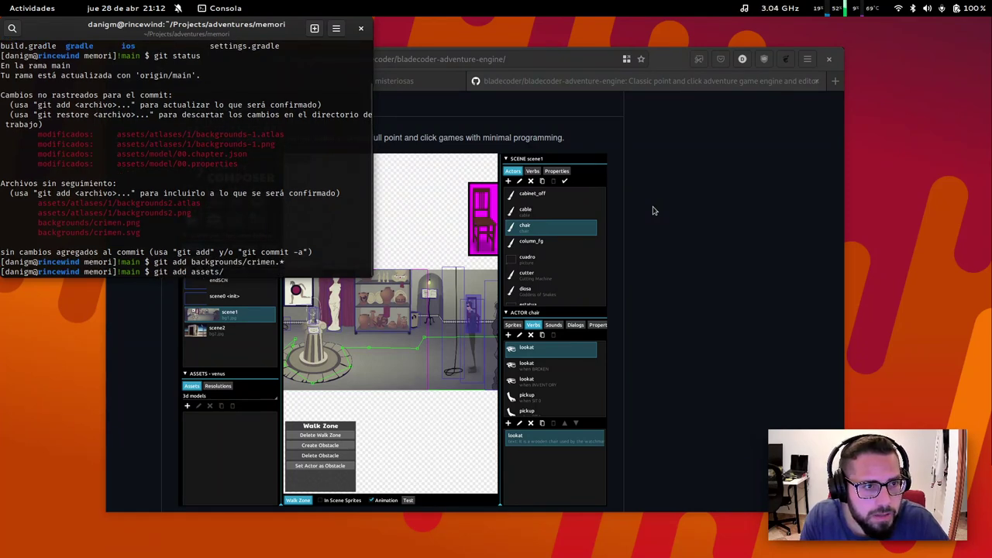
key(ctrl+c)
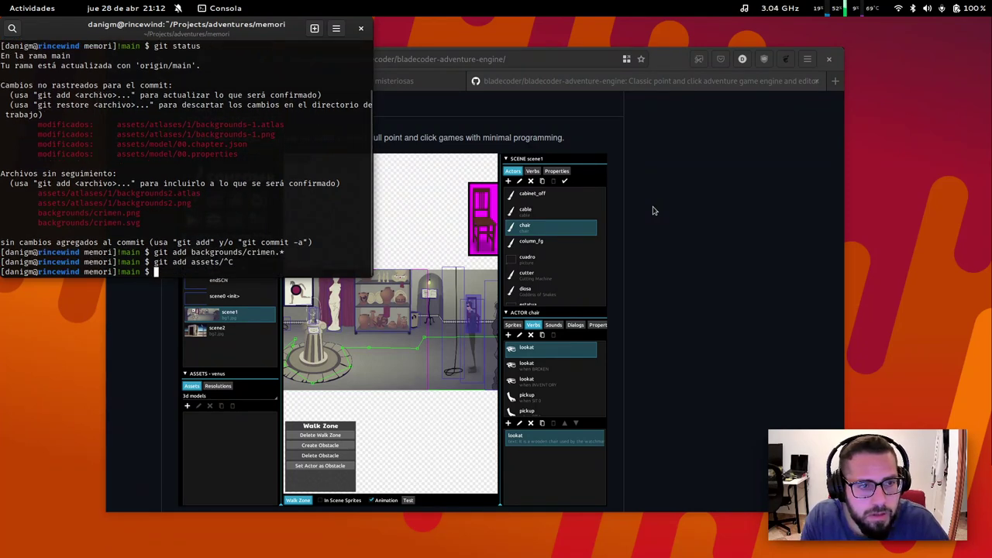
text(rm -rf assets/al)
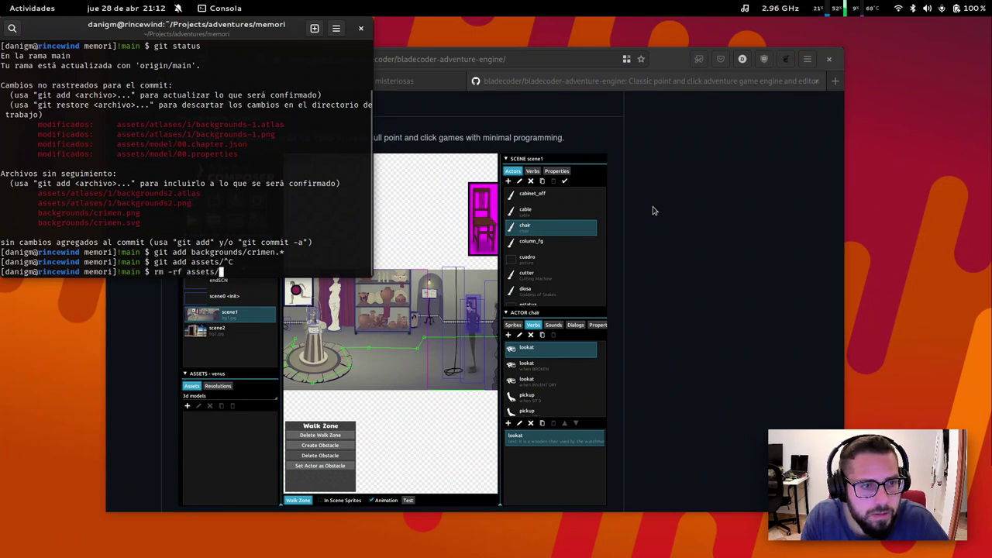
key(Tab)
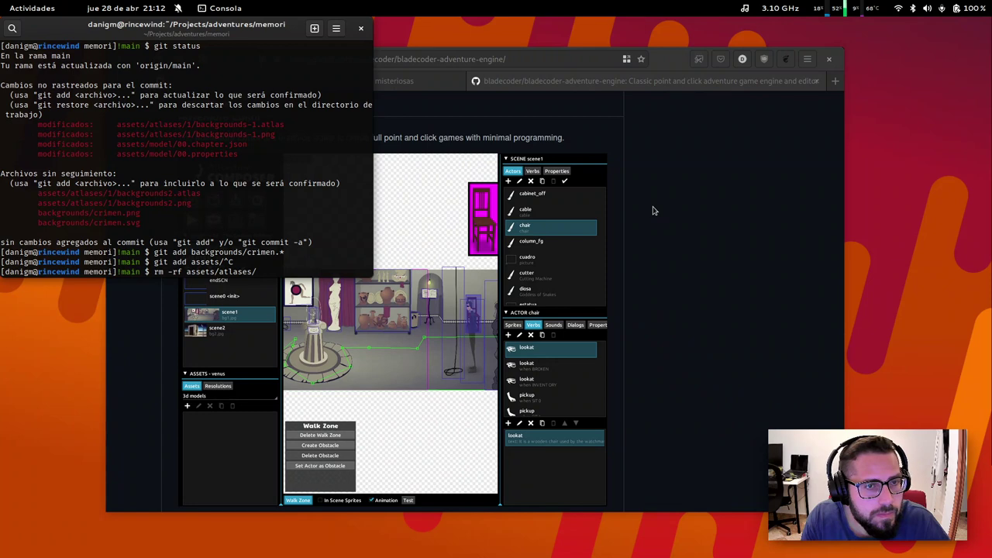
text(b)
key(Tab)
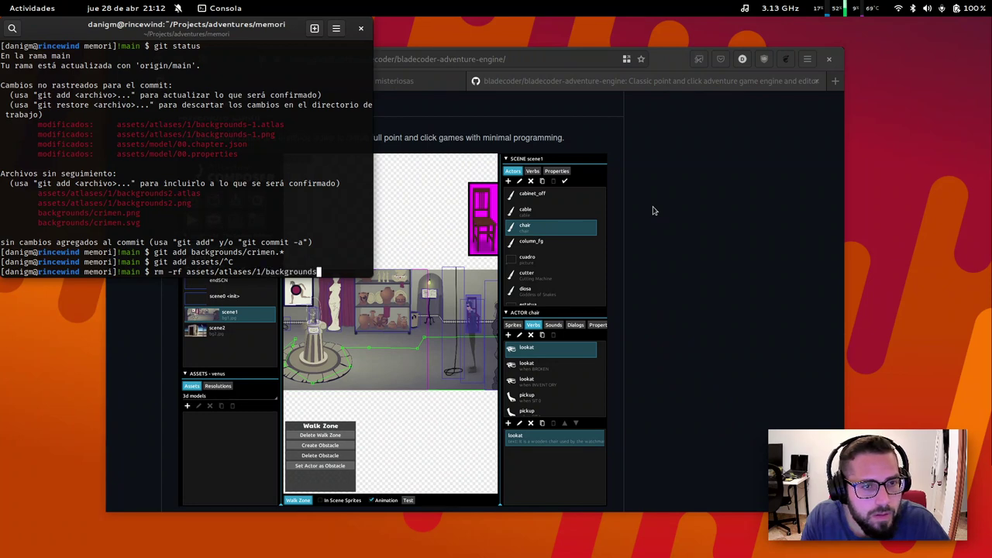